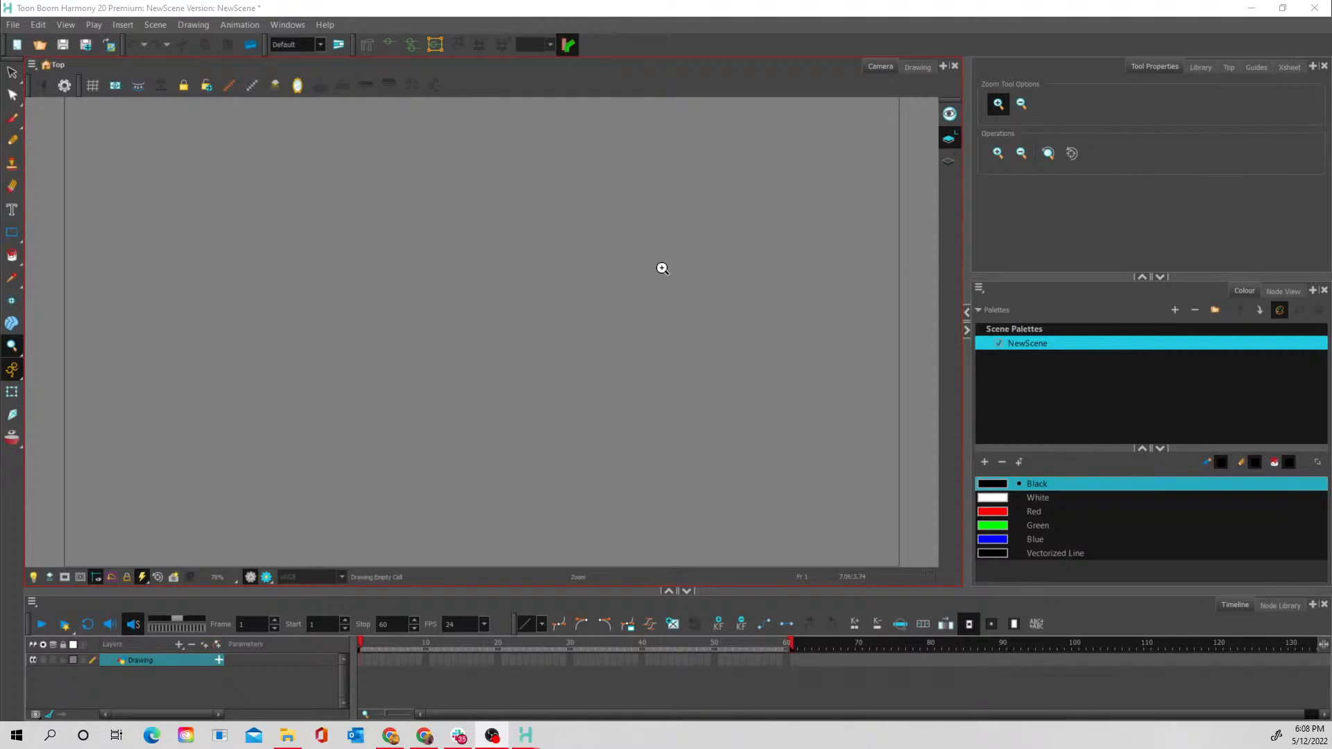
# Sketch a flared cup-shaped splash with an elliptical rim in black on frame 1 of the Drawing layer using the Brush tool
pyautogui.click(14, 117)
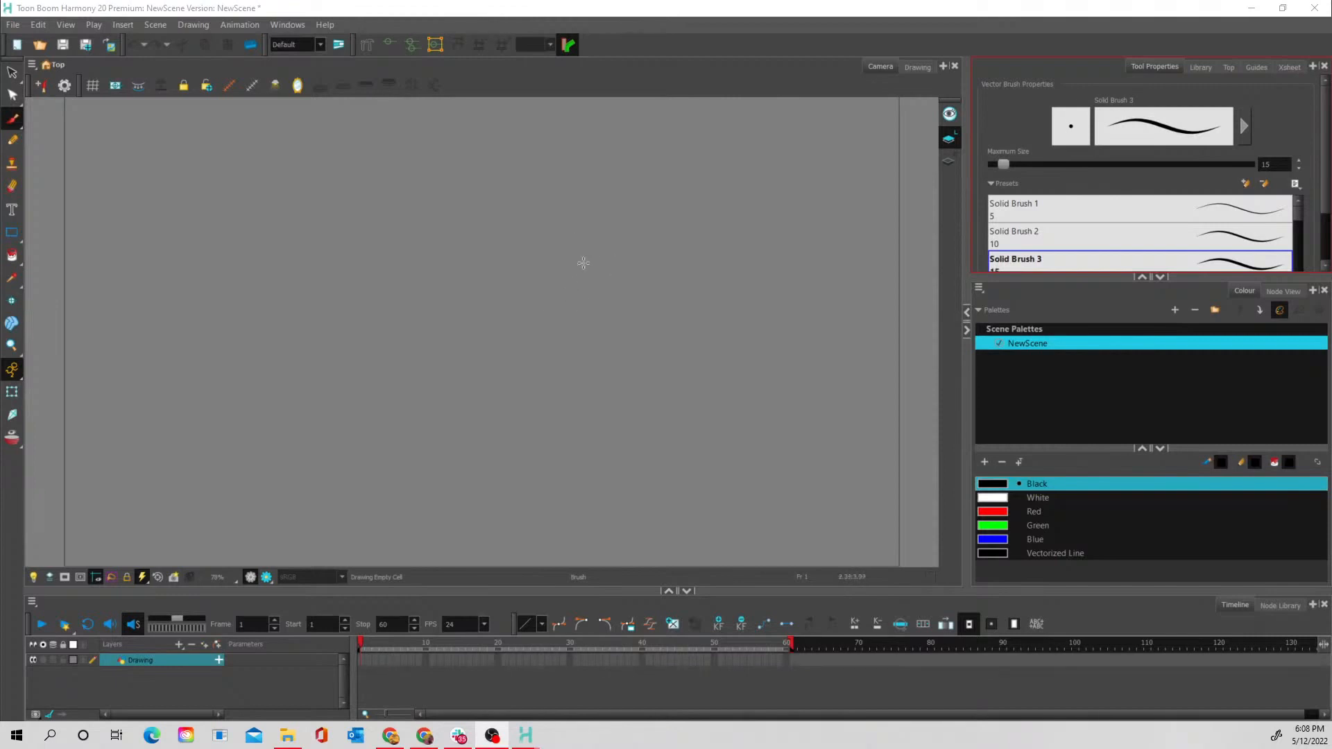
pyautogui.moveTo(621, 261)
pyautogui.mouseDown()
pyautogui.moveTo(640, 302)
pyautogui.moveTo(713, 280)
pyautogui.moveTo(641, 316)
pyautogui.mouseUp()
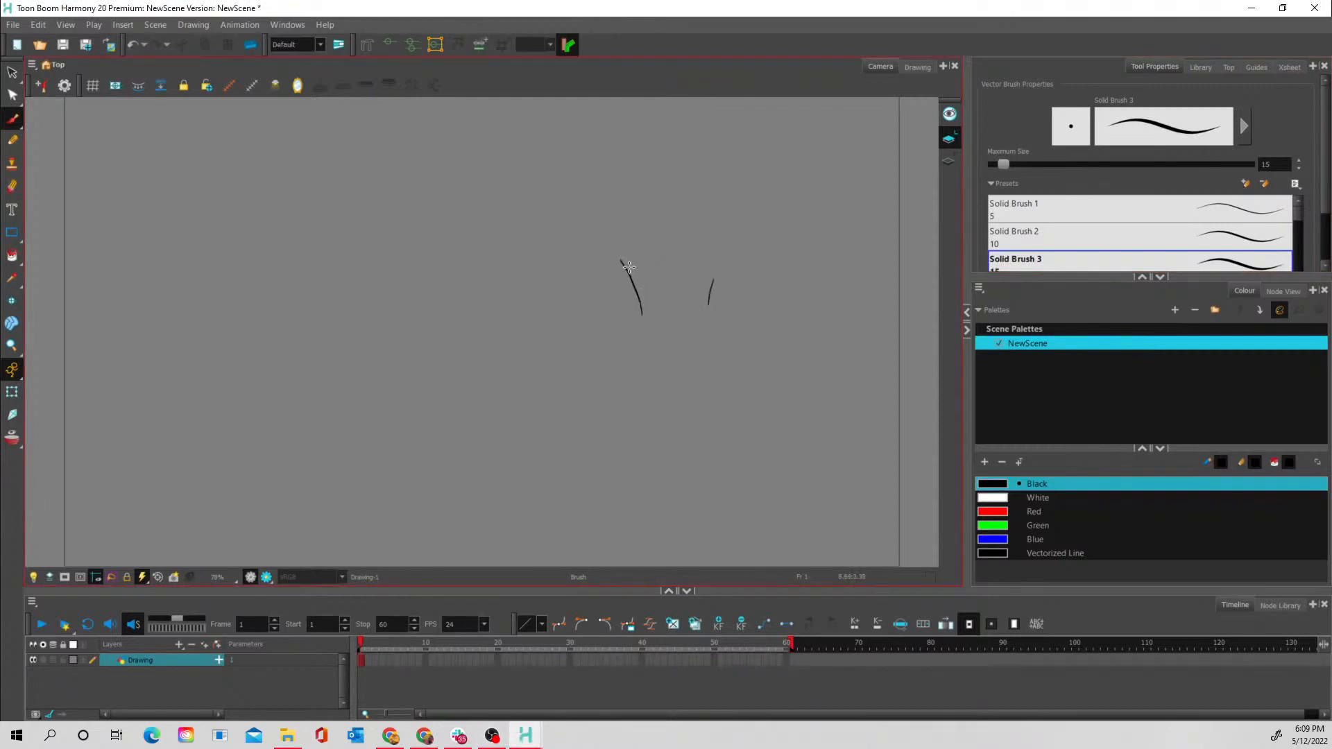
pyautogui.moveTo(645, 255)
pyautogui.mouseDown()
pyautogui.moveTo(713, 264)
pyautogui.moveTo(681, 247)
pyautogui.moveTo(700, 252)
pyautogui.mouseUp()
pyautogui.moveTo(664, 250)
pyautogui.mouseDown()
pyautogui.moveTo(713, 251)
pyautogui.moveTo(630, 265)
pyautogui.moveTo(686, 270)
pyautogui.moveTo(704, 315)
pyautogui.mouseUp()
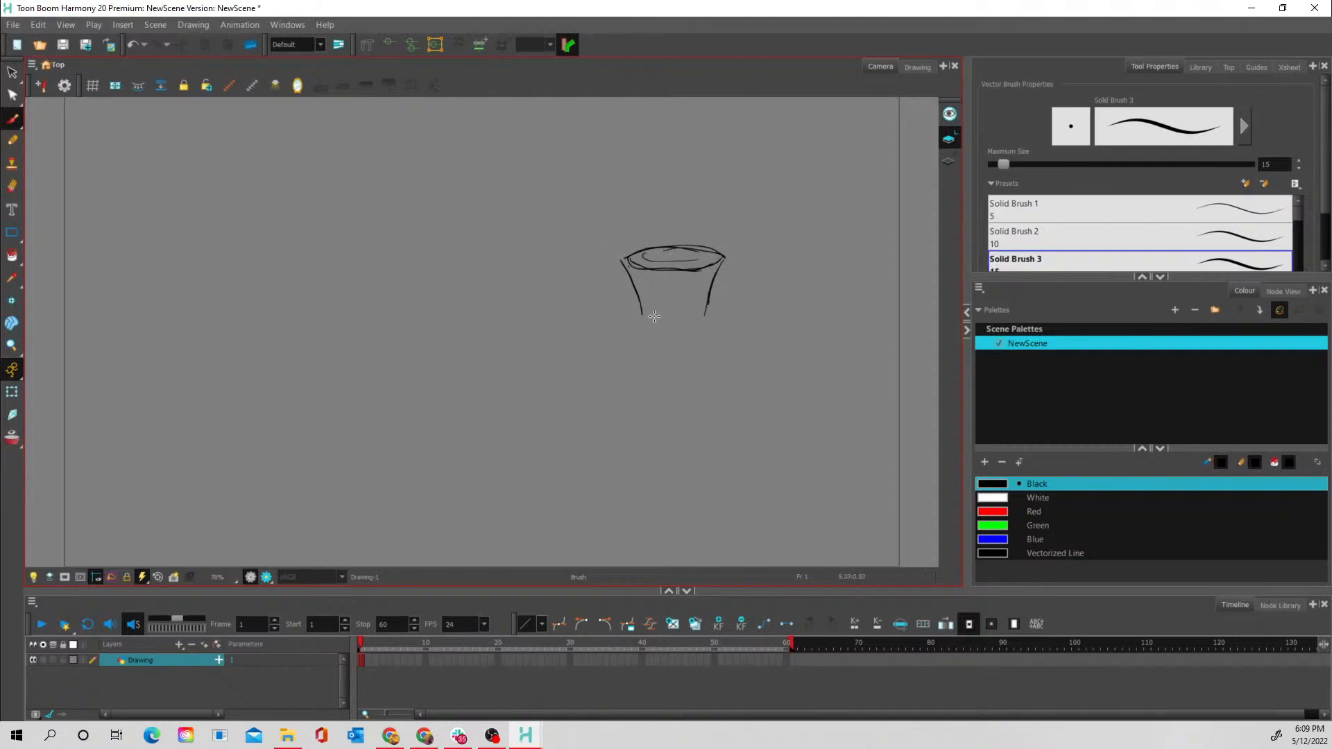
pyautogui.moveTo(621, 262)
pyautogui.mouseDown()
pyautogui.moveTo(644, 332)
pyautogui.moveTo(642, 321)
pyautogui.moveTo(666, 346)
pyautogui.moveTo(715, 323)
pyautogui.moveTo(674, 345)
pyautogui.mouseUp()
# Sketch a round rock below and beside the splash cup, with curved motion lines trailing up from it
pyautogui.moveTo(781, 351)
pyautogui.mouseDown()
pyautogui.moveTo(794, 395)
pyautogui.moveTo(829, 353)
pyautogui.moveTo(770, 343)
pyautogui.moveTo(746, 407)
pyautogui.moveTo(833, 379)
pyautogui.moveTo(759, 346)
pyautogui.moveTo(778, 422)
pyautogui.moveTo(798, 336)
pyautogui.mouseUp()
pyautogui.moveTo(741, 401)
pyautogui.mouseDown()
pyautogui.moveTo(698, 376)
pyautogui.moveTo(726, 348)
pyautogui.moveTo(701, 317)
pyautogui.moveTo(750, 330)
pyautogui.moveTo(739, 286)
pyautogui.mouseUp()
pyautogui.moveTo(778, 334)
pyautogui.mouseDown()
pyautogui.moveTo(780, 286)
pyautogui.moveTo(811, 272)
pyautogui.mouseUp()
pyautogui.moveTo(825, 343); pyautogui.dragTo(851, 266)
# Add upward-flaring streak lines along the inside and both outer sides of the splash cup
pyautogui.moveTo(655, 337); pyautogui.dragTo(644, 259)
pyautogui.moveTo(683, 337); pyautogui.dragTo(681, 259)
pyautogui.moveTo(702, 327); pyautogui.dragTo(738, 256)
pyautogui.moveTo(642, 320); pyautogui.dragTo(601, 244)
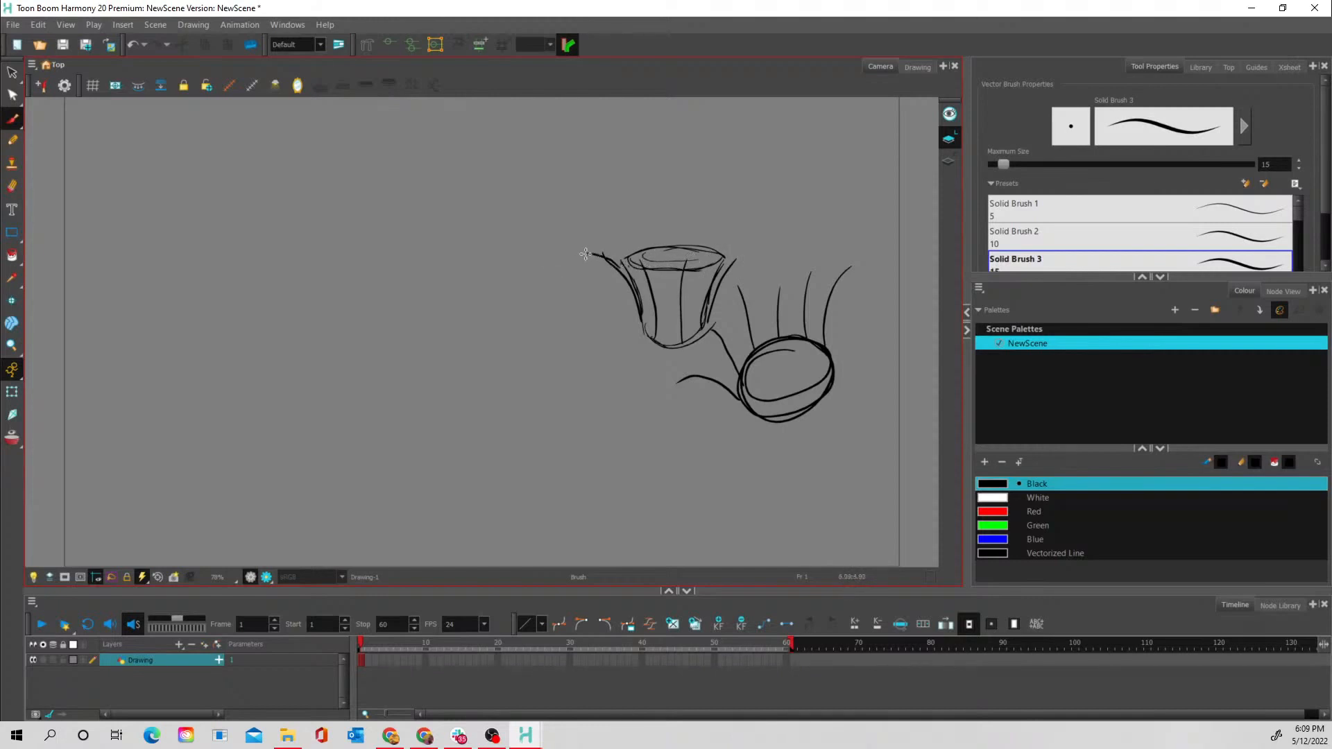
# Draw arcs curling outward from the splash rim and zigzag strokes of water falling down around the cup
pyautogui.moveTo(591, 251)
pyautogui.mouseDown()
pyautogui.moveTo(552, 286)
pyautogui.moveTo(617, 298)
pyautogui.moveTo(620, 280)
pyautogui.moveTo(702, 269)
pyautogui.moveTo(745, 286)
pyautogui.moveTo(750, 252)
pyautogui.moveTo(772, 270)
pyautogui.moveTo(736, 236)
pyautogui.moveTo(755, 242)
pyautogui.moveTo(703, 222)
pyautogui.moveTo(639, 225)
pyautogui.moveTo(612, 244)
pyautogui.moveTo(652, 260)
pyautogui.moveTo(642, 290)
pyautogui.mouseUp()
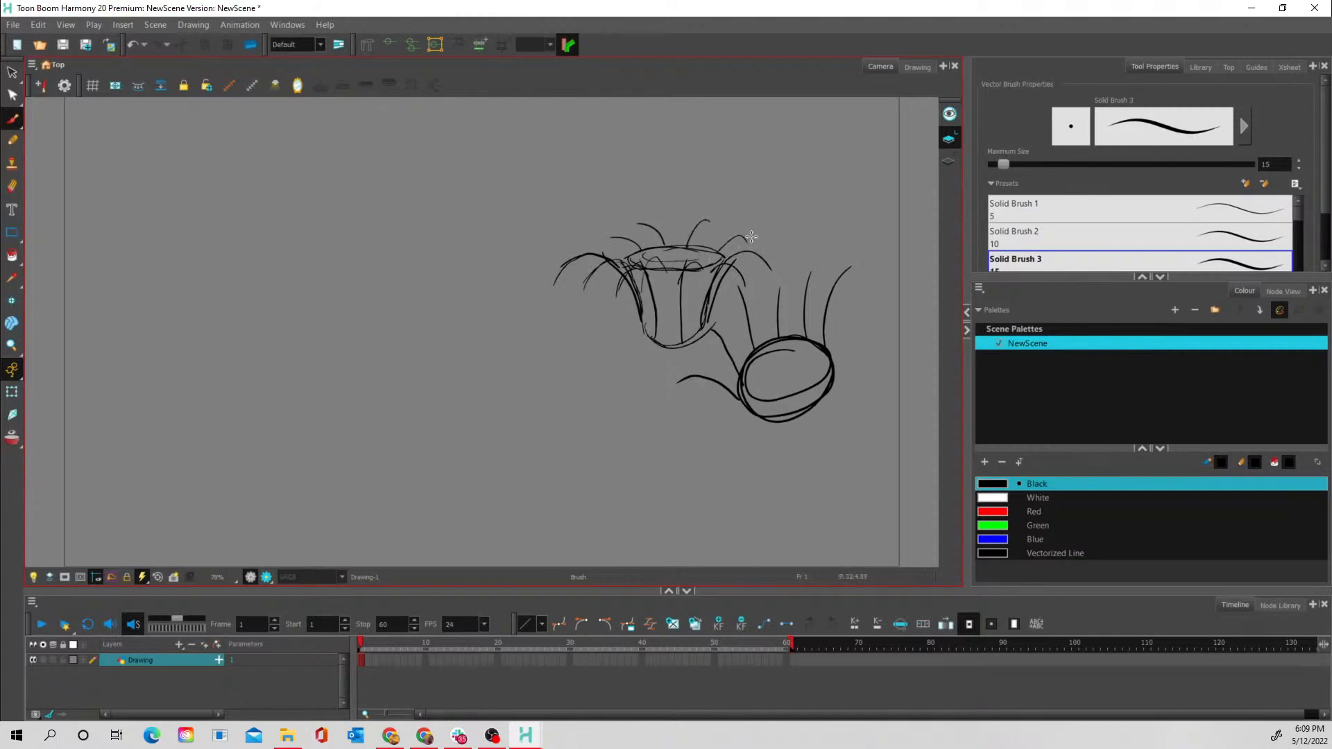
pyautogui.moveTo(619, 278); pyautogui.dragTo(610, 354)
pyautogui.moveTo(616, 293)
pyautogui.mouseDown()
pyautogui.moveTo(601, 341)
pyautogui.moveTo(614, 325)
pyautogui.moveTo(615, 338)
pyautogui.moveTo(588, 335)
pyautogui.mouseUp()
pyautogui.moveTo(598, 272)
pyautogui.mouseDown()
pyautogui.moveTo(561, 293)
pyautogui.moveTo(561, 315)
pyautogui.moveTo(578, 267)
pyautogui.moveTo(558, 279)
pyautogui.moveTo(549, 313)
pyautogui.moveTo(607, 342)
pyautogui.moveTo(633, 341)
pyautogui.moveTo(664, 295)
pyautogui.moveTo(685, 343)
pyautogui.moveTo(705, 297)
pyautogui.moveTo(738, 326)
pyautogui.moveTo(772, 299)
pyautogui.mouseUp()
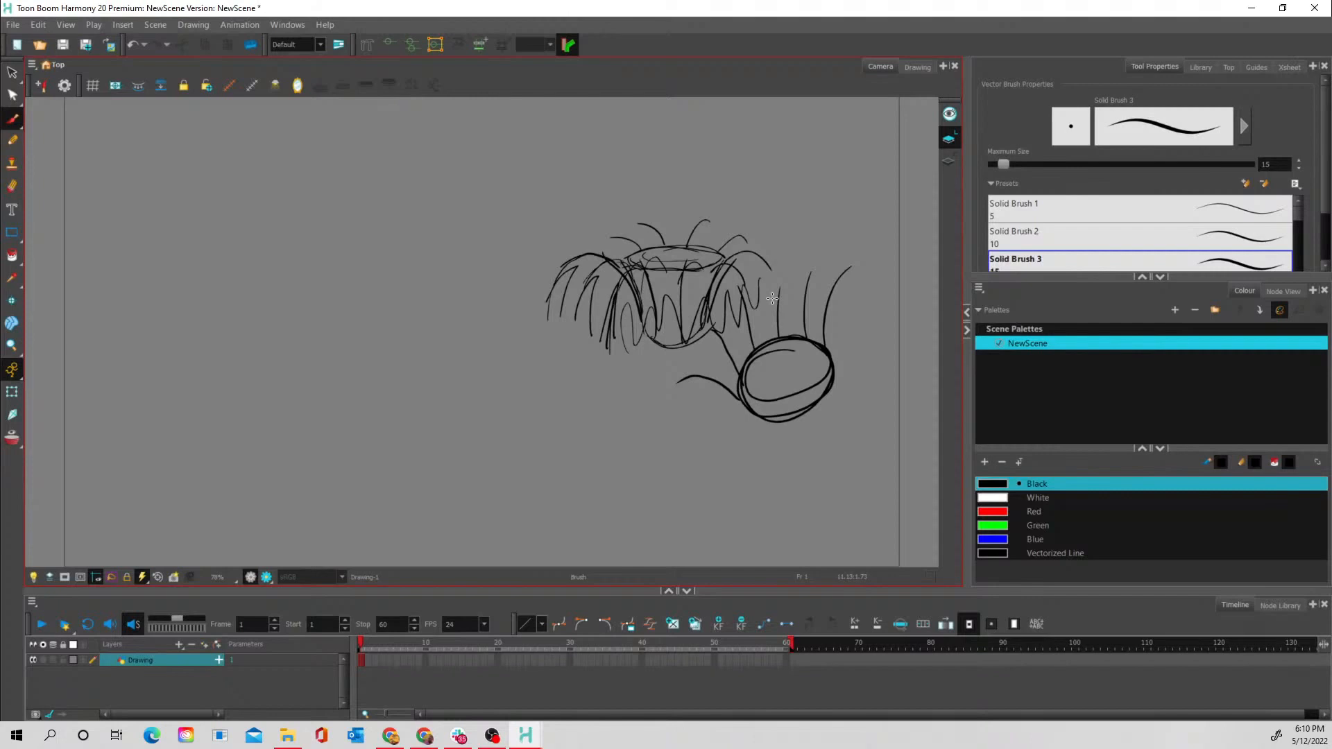
# Add a vector drawing layer named rock and delete the surplus duplicate of it
pyautogui.click(368, 661)
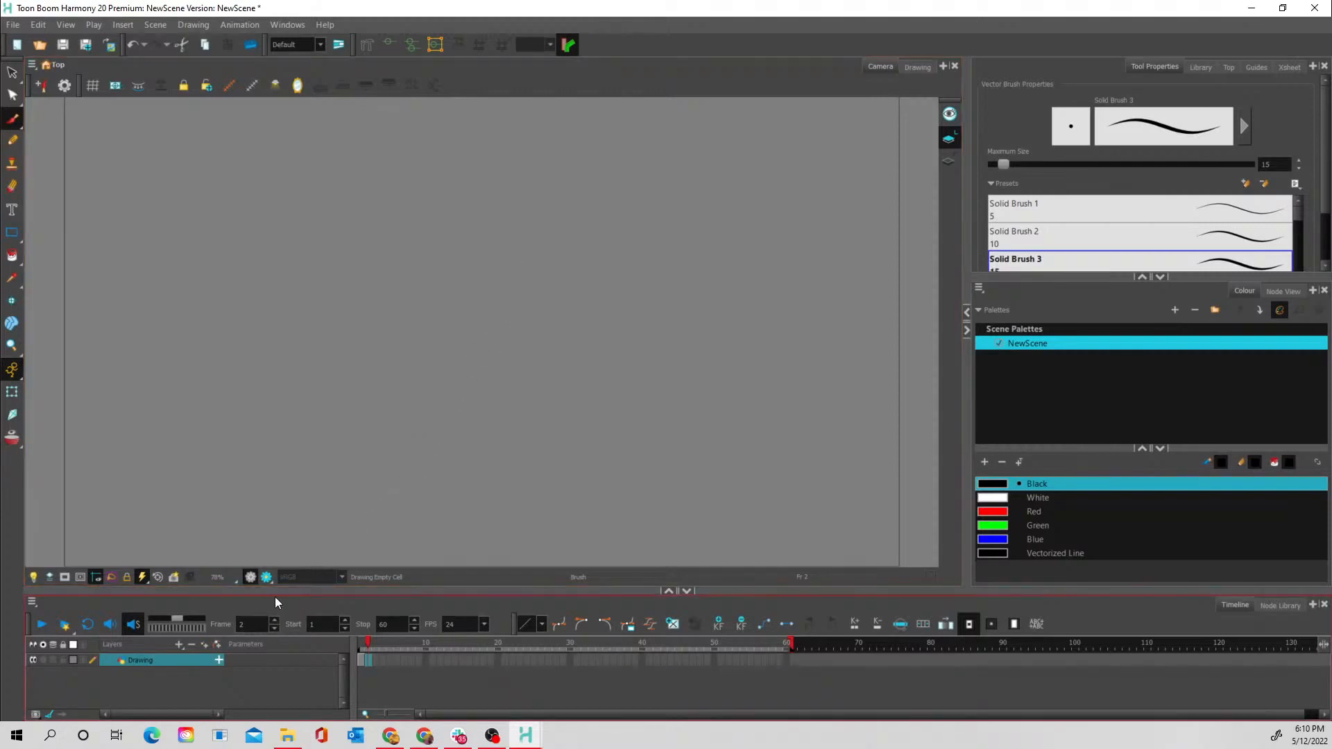
pyautogui.click(180, 644)
pyautogui.click(228, 637)
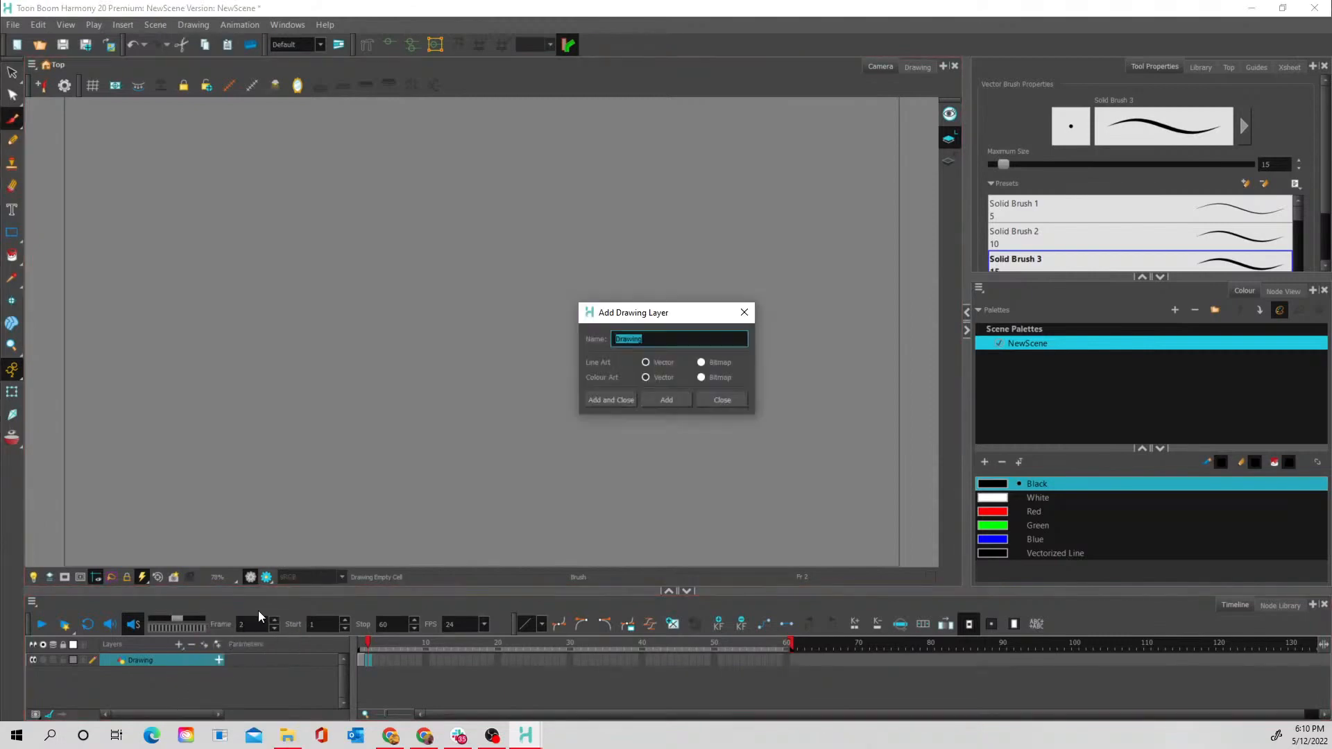
pyautogui.write('rock')
pyautogui.press('Return')
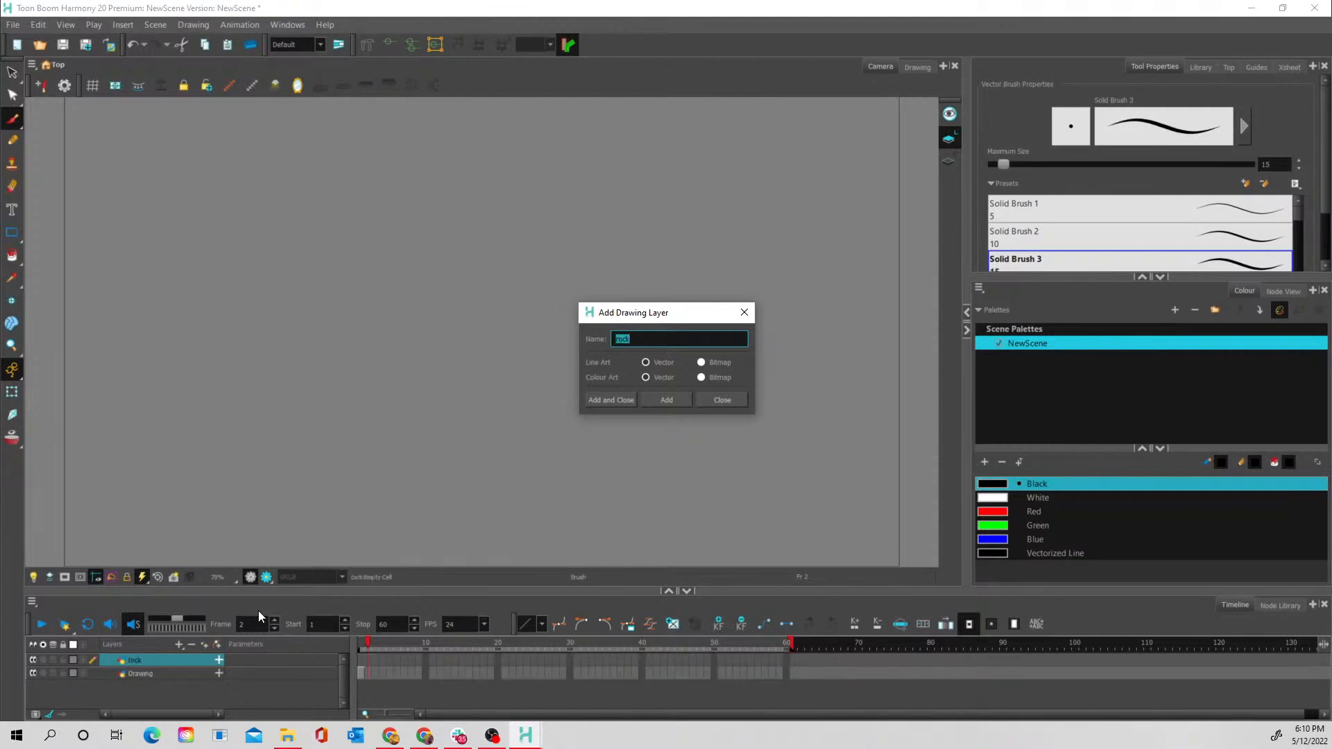
pyautogui.click(618, 400)
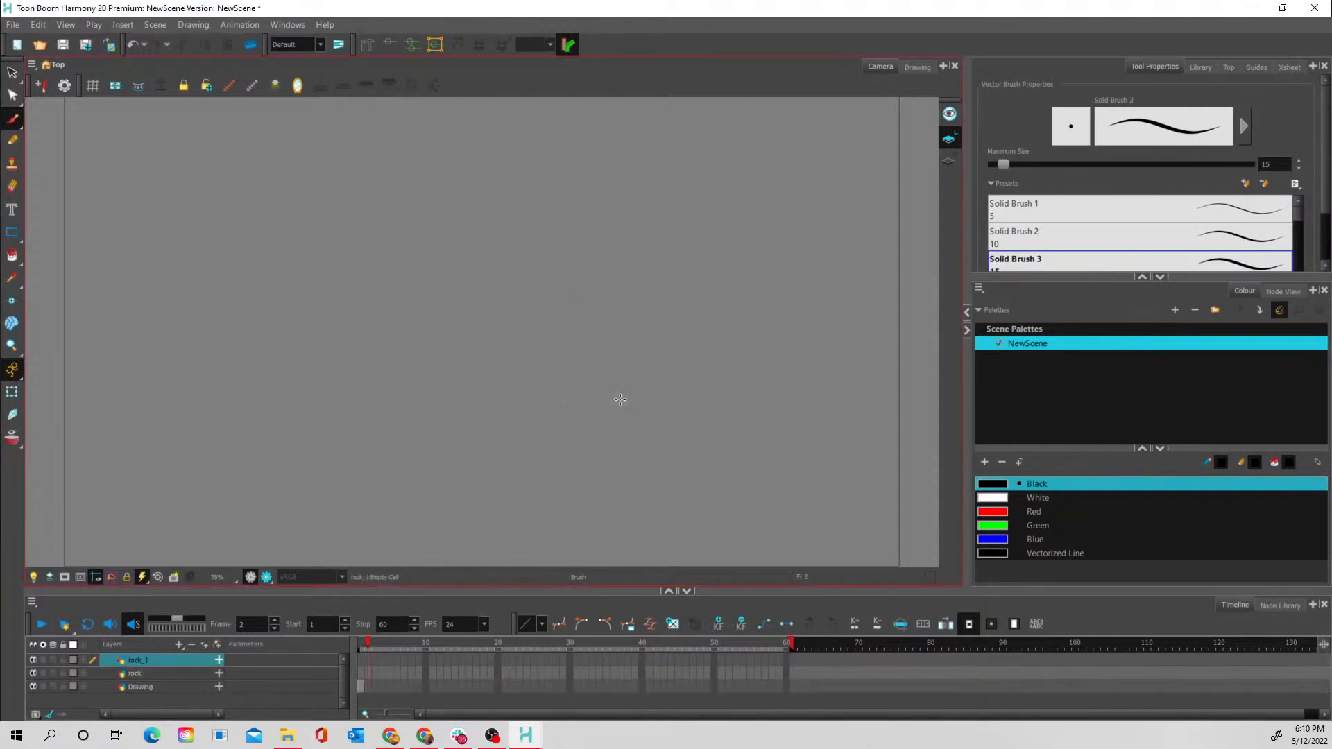
pyautogui.click(191, 645)
pyautogui.click(199, 661)
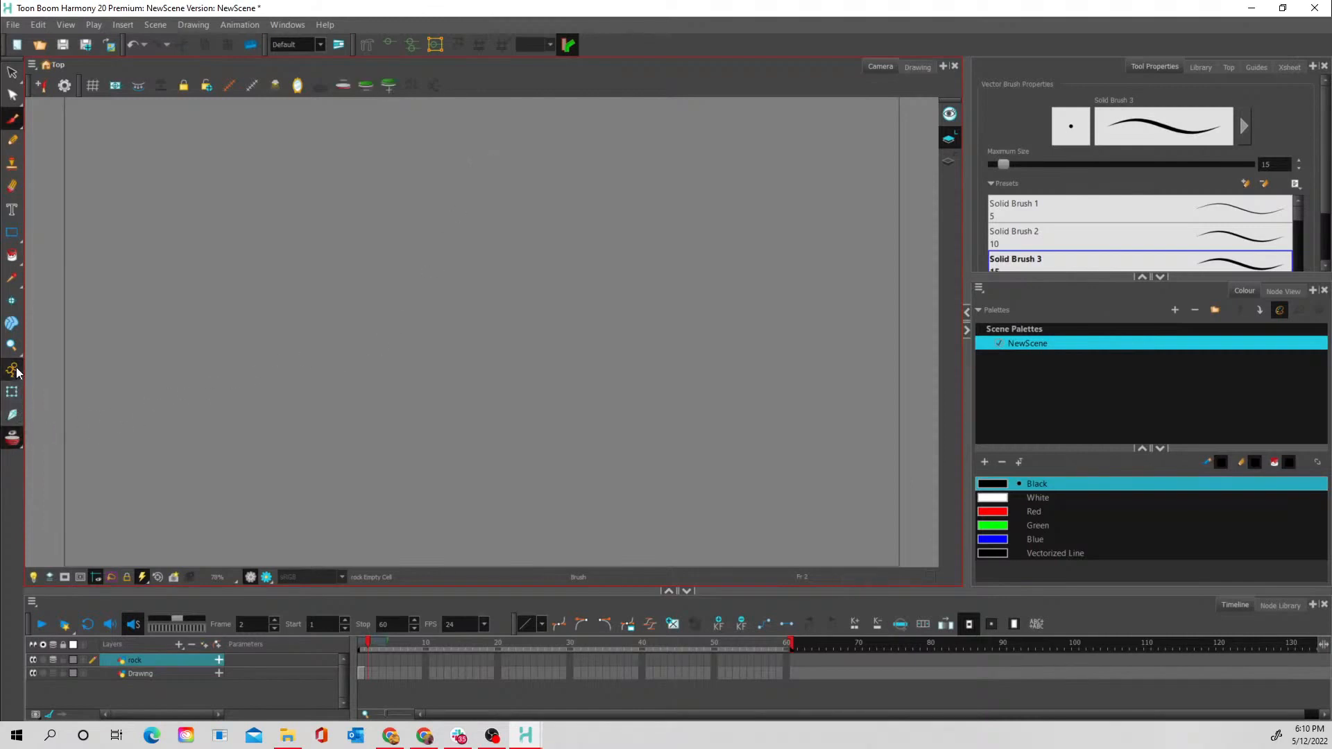
# Draw a gently wavy horizontal water line across the whole camera frame on frame 2 of the Drawing layer, redoing the first attempt
pyautogui.click(12, 344)
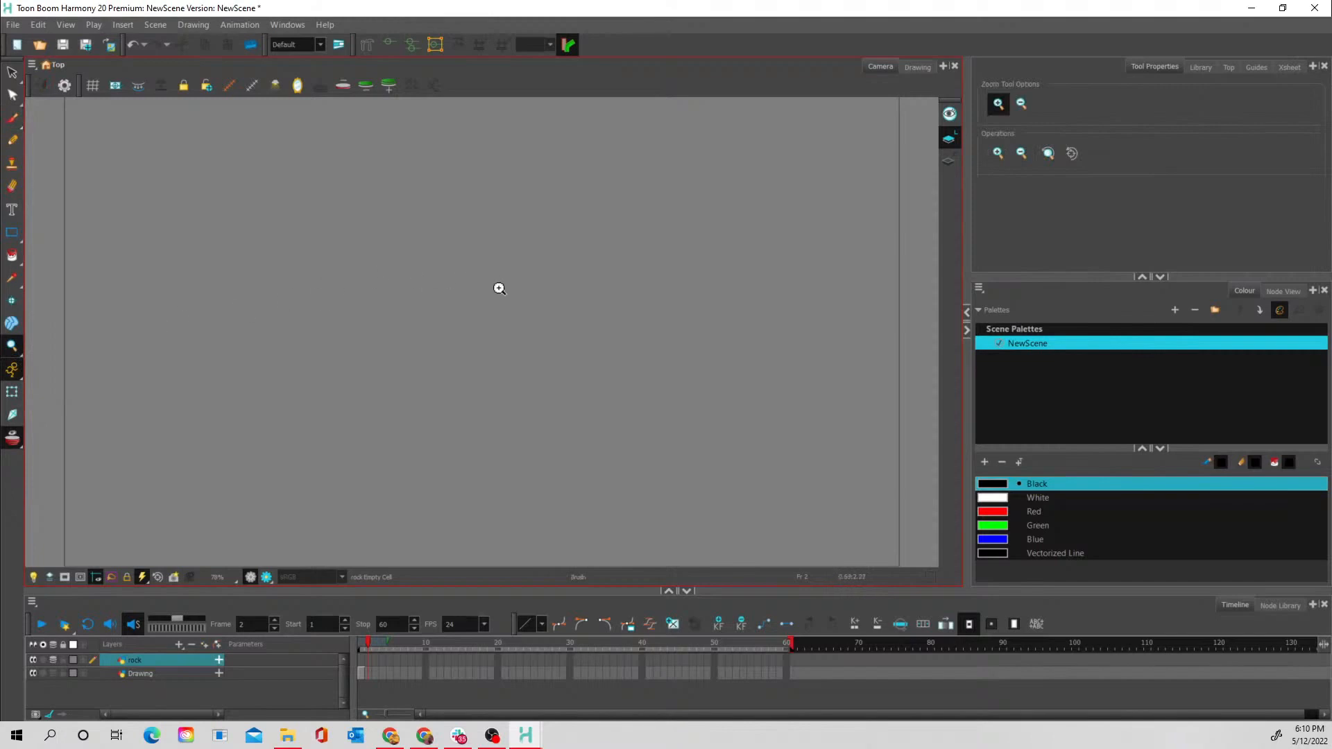
pyautogui.scroll(-1, 505, 287)
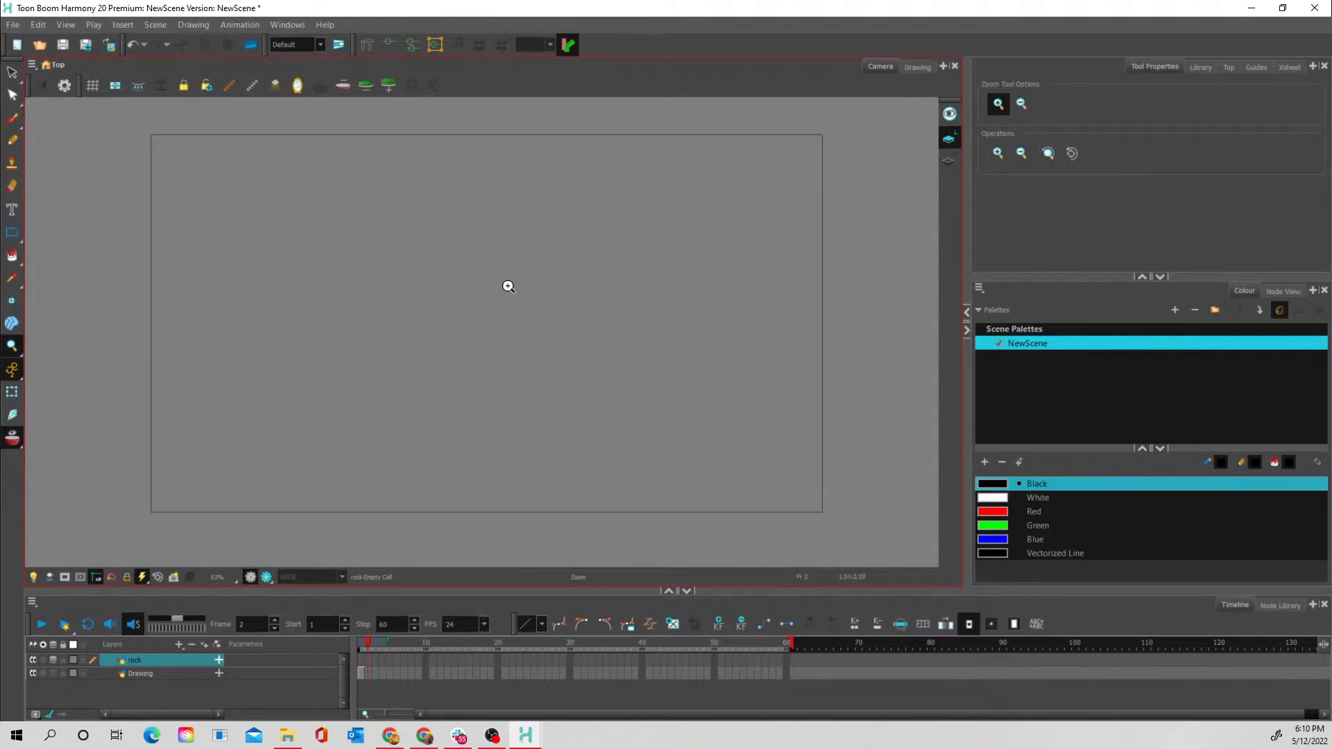
pyautogui.click(14, 119)
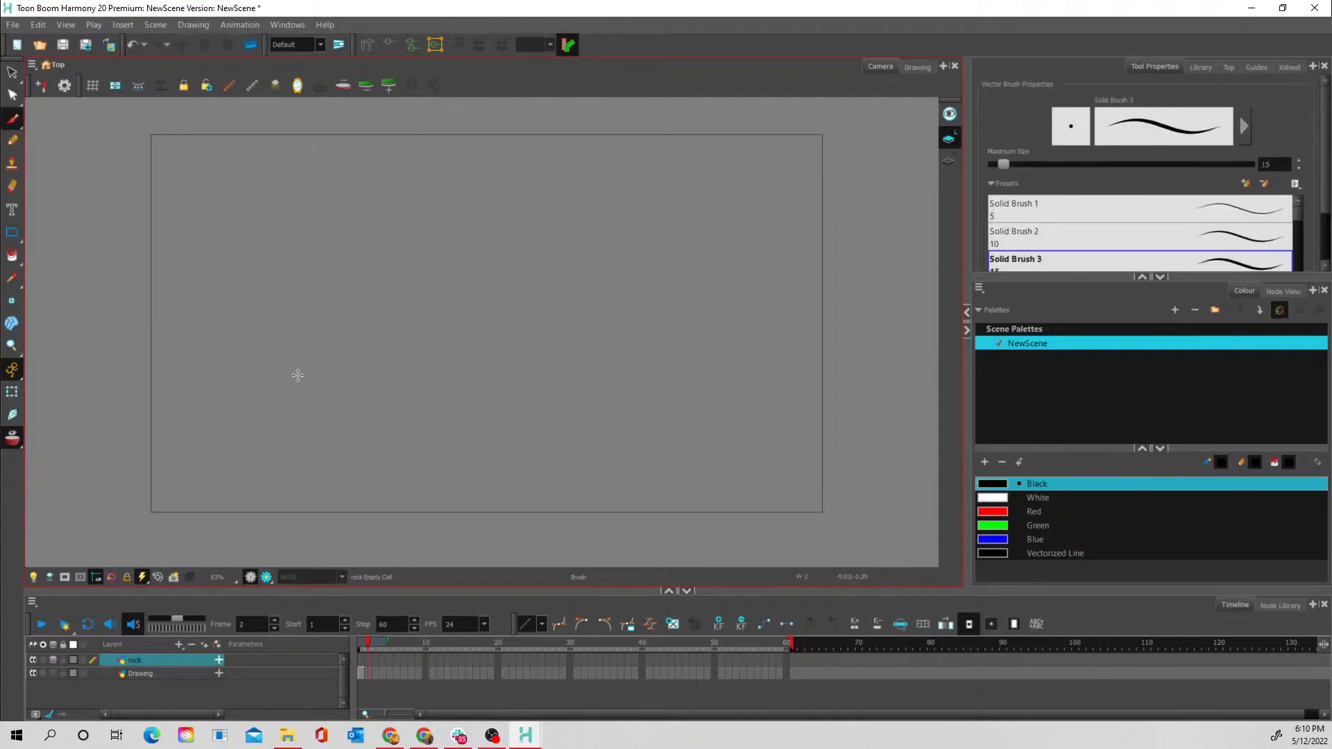
pyautogui.click(368, 673)
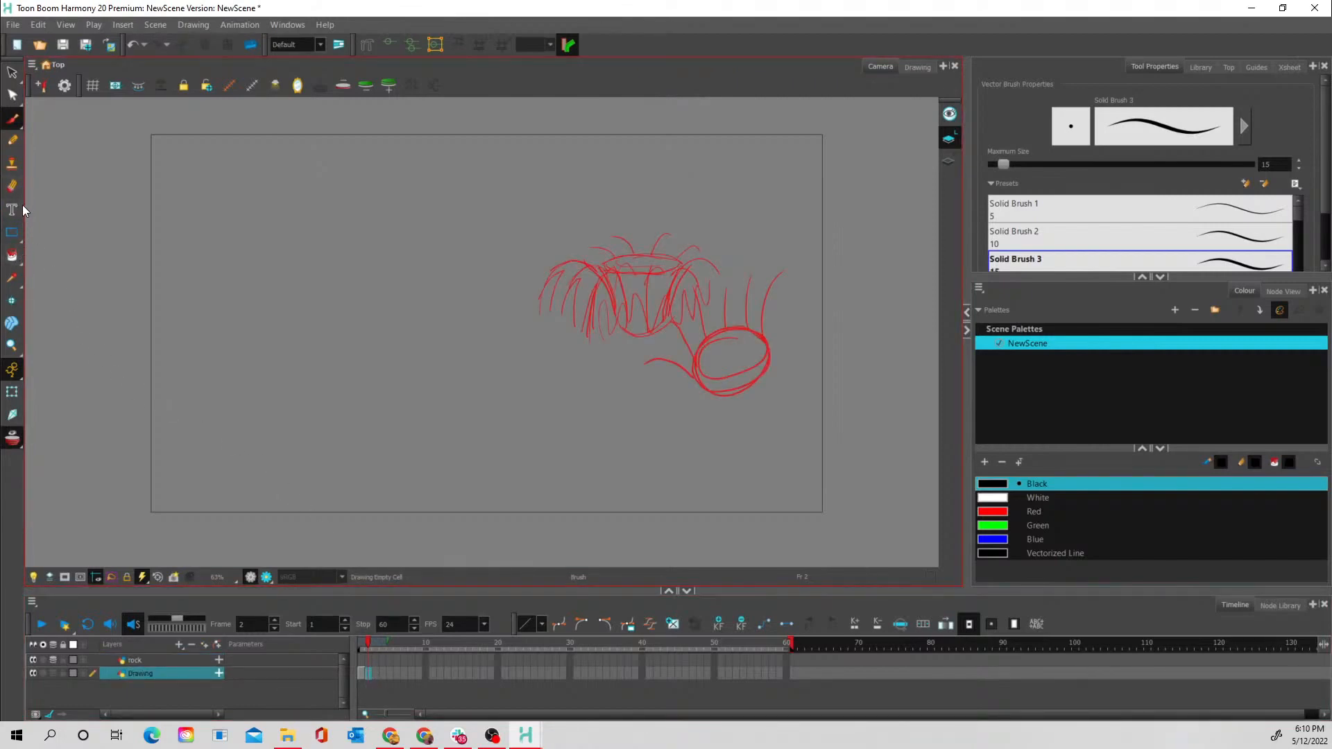
pyautogui.moveTo(119, 337); pyautogui.dragTo(864, 343)
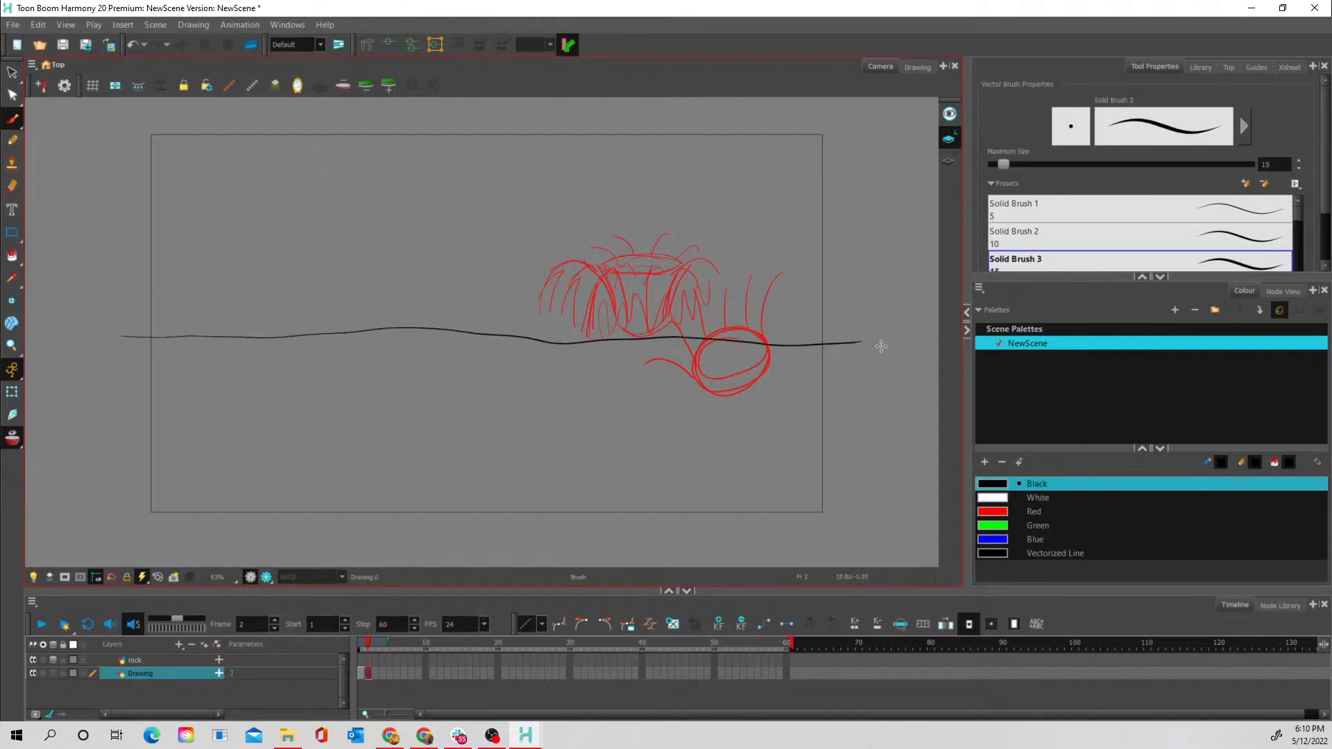
pyautogui.hotkey('ctrl', 'z')
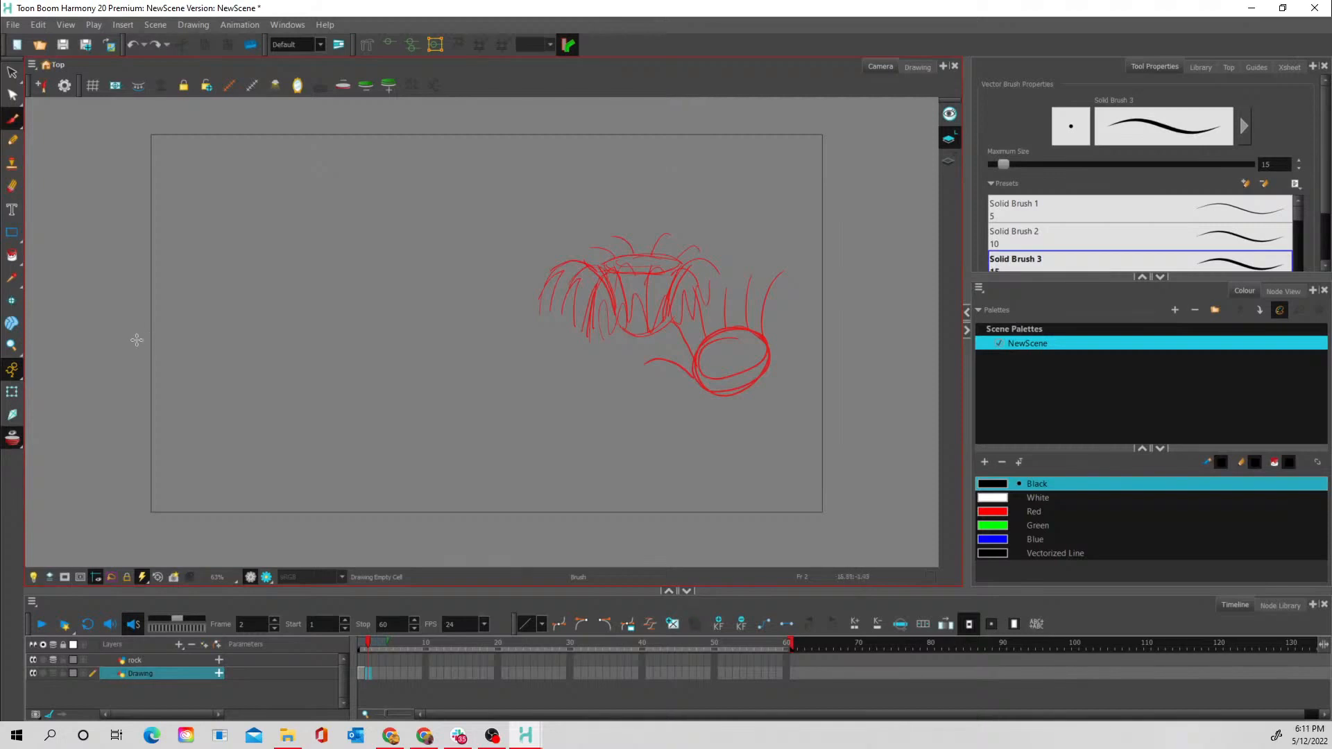
pyautogui.moveTo(122, 342); pyautogui.dragTo(912, 326)
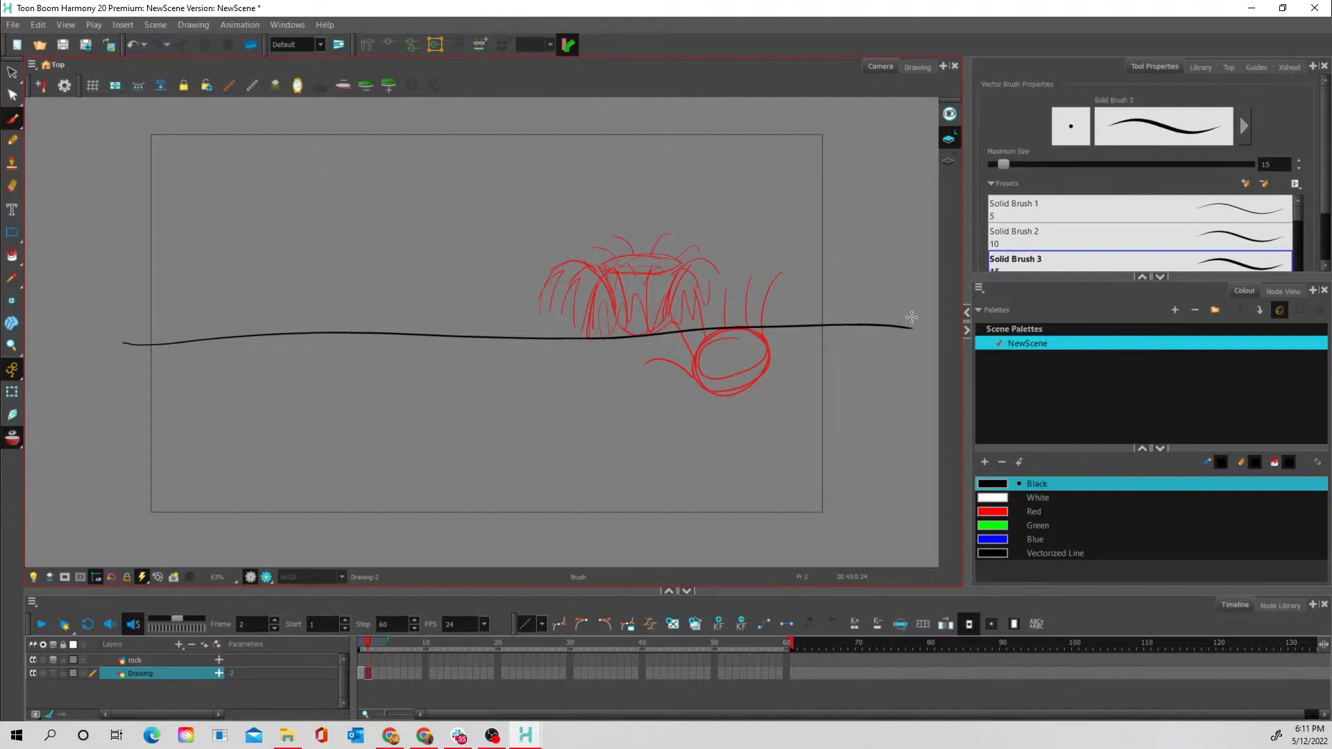
# Delete the splash sketch from frame 1 of the Drawing layer and have the water line drawing start on frame 1
pyautogui.click(361, 673)
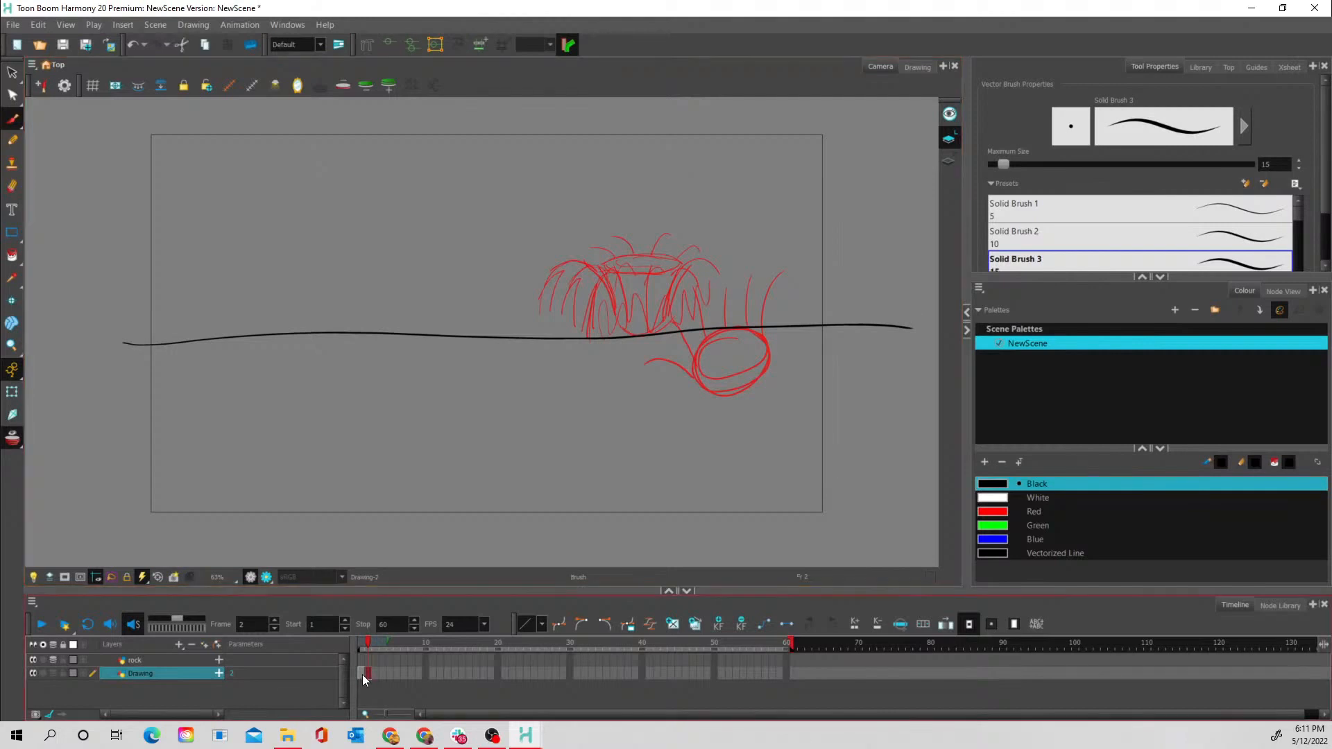
pyautogui.press('Delete')
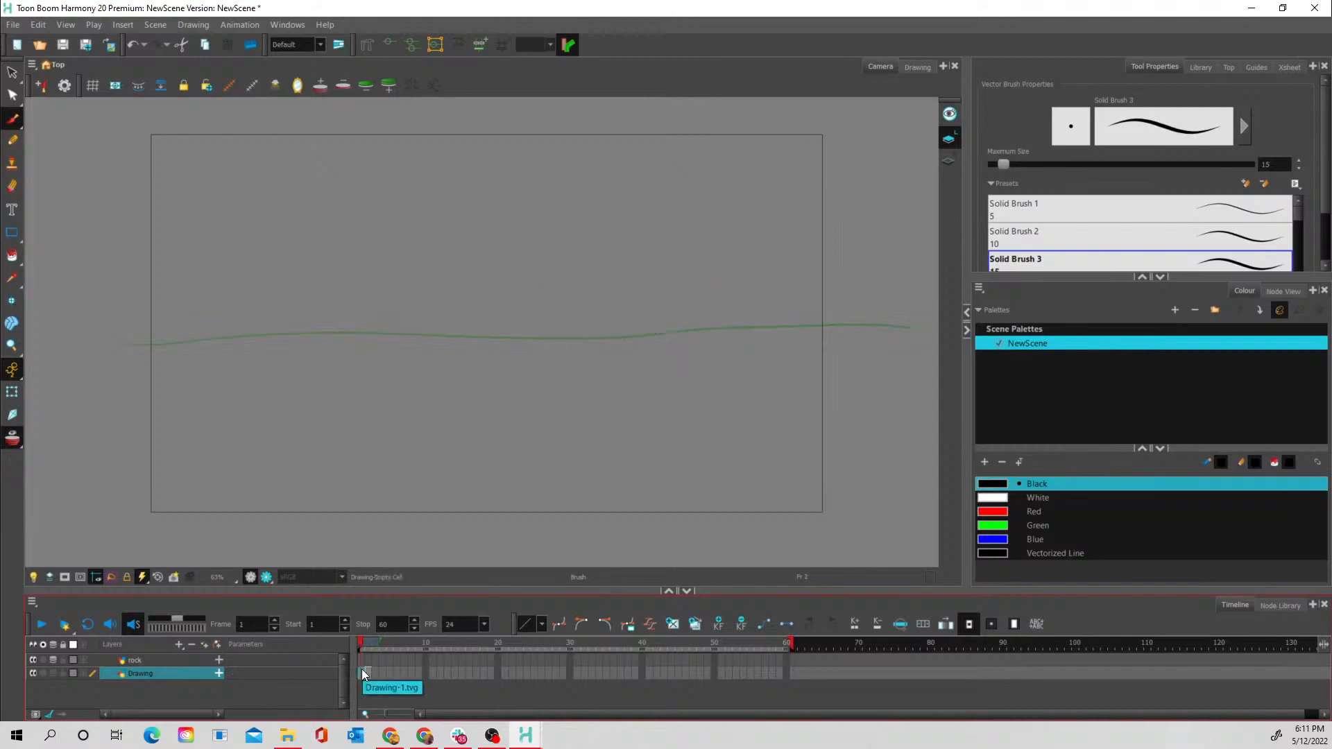
pyautogui.click(368, 673)
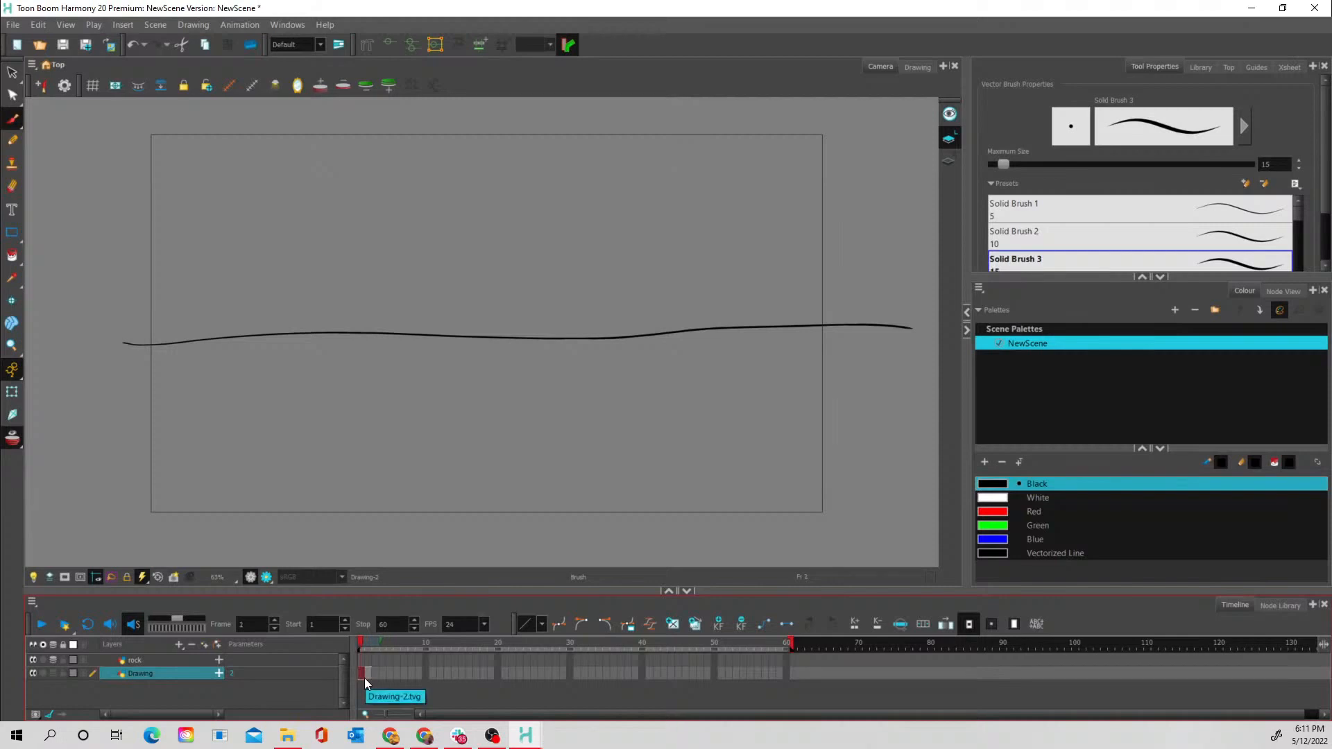
# Extend the water line's exposure through frame 60 and clear the exposure from frames 3 to 60
pyautogui.press('+')
pyautogui.press('+')
pyautogui.press('+')
pyautogui.press('+')
pyautogui.press('+')
pyautogui.press('+')
pyautogui.press('+')
pyautogui.press('+')
pyautogui.press('+')
pyautogui.press('+')
pyautogui.press('+')
pyautogui.press('+')
pyautogui.press('+')
pyautogui.press('+')
pyautogui.press('+')
pyautogui.press('+')
pyautogui.press('+')
pyautogui.press('+')
pyautogui.press('+')
pyautogui.press('+')
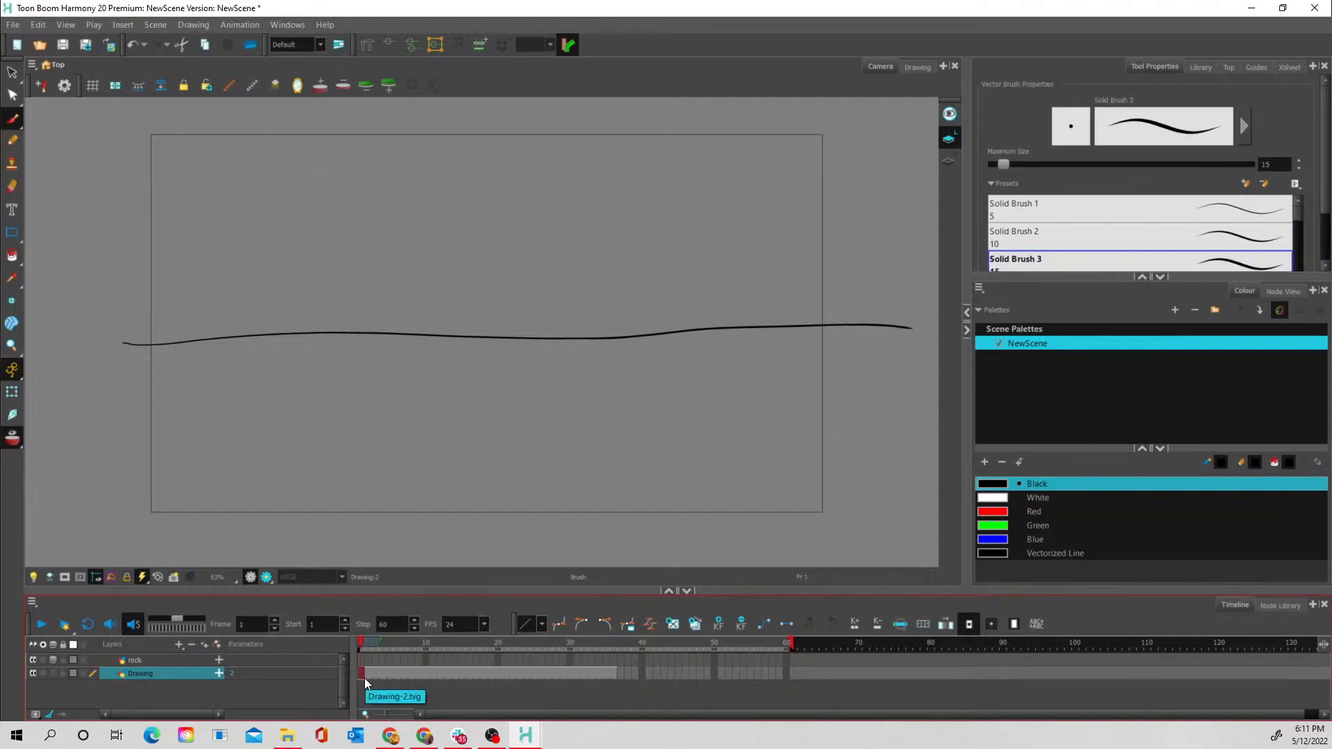
pyautogui.press('+')
pyautogui.press('+')
pyautogui.press('+')
pyautogui.press('+')
pyautogui.press('+')
pyautogui.press('+')
pyautogui.press('+')
pyautogui.press('+')
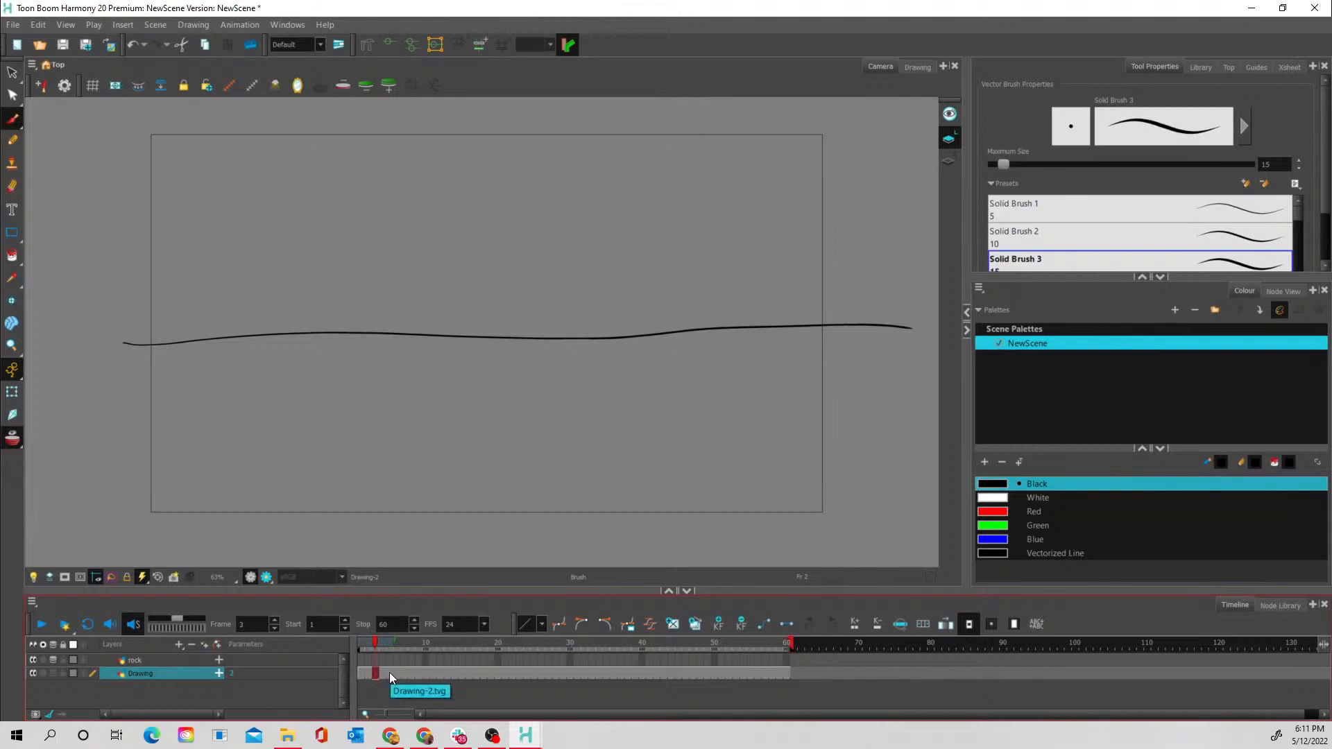
pyautogui.keyDown('shift'); pyautogui.click(787, 673); pyautogui.keyUp('shift')
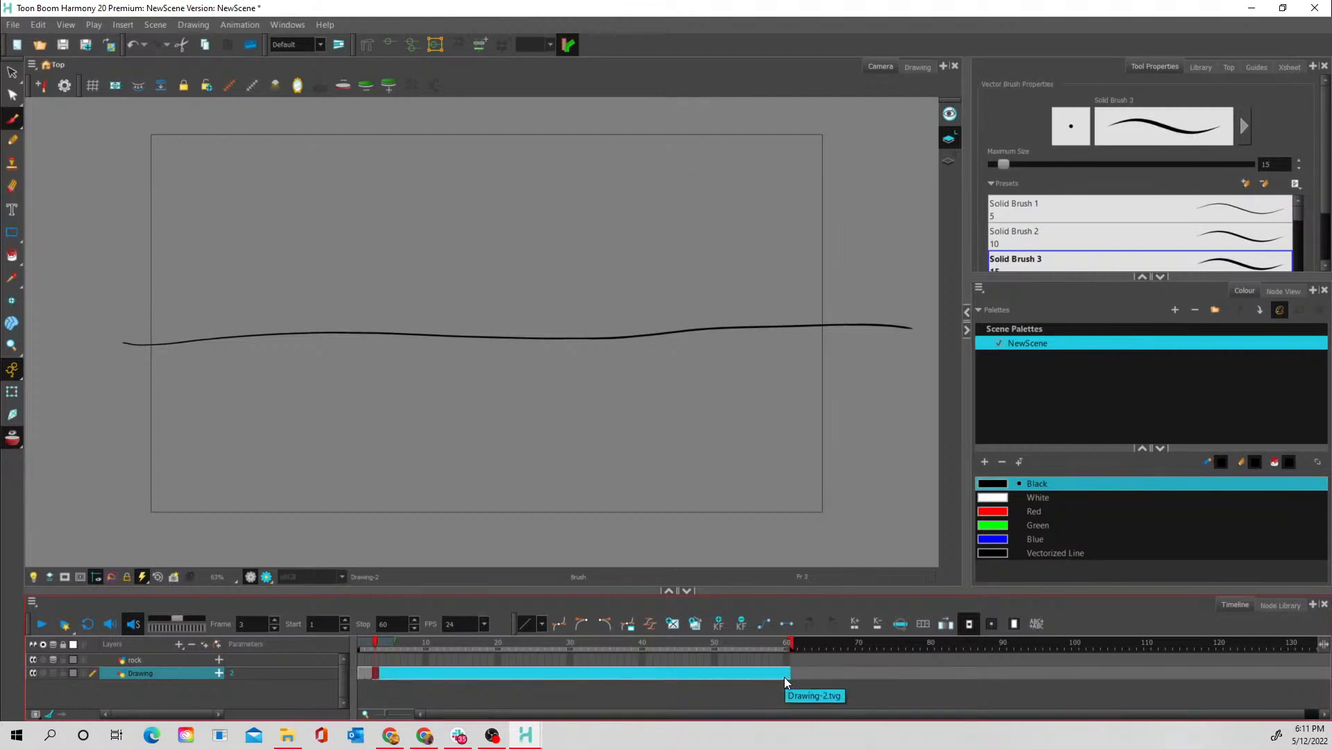
pyautogui.press('Delete')
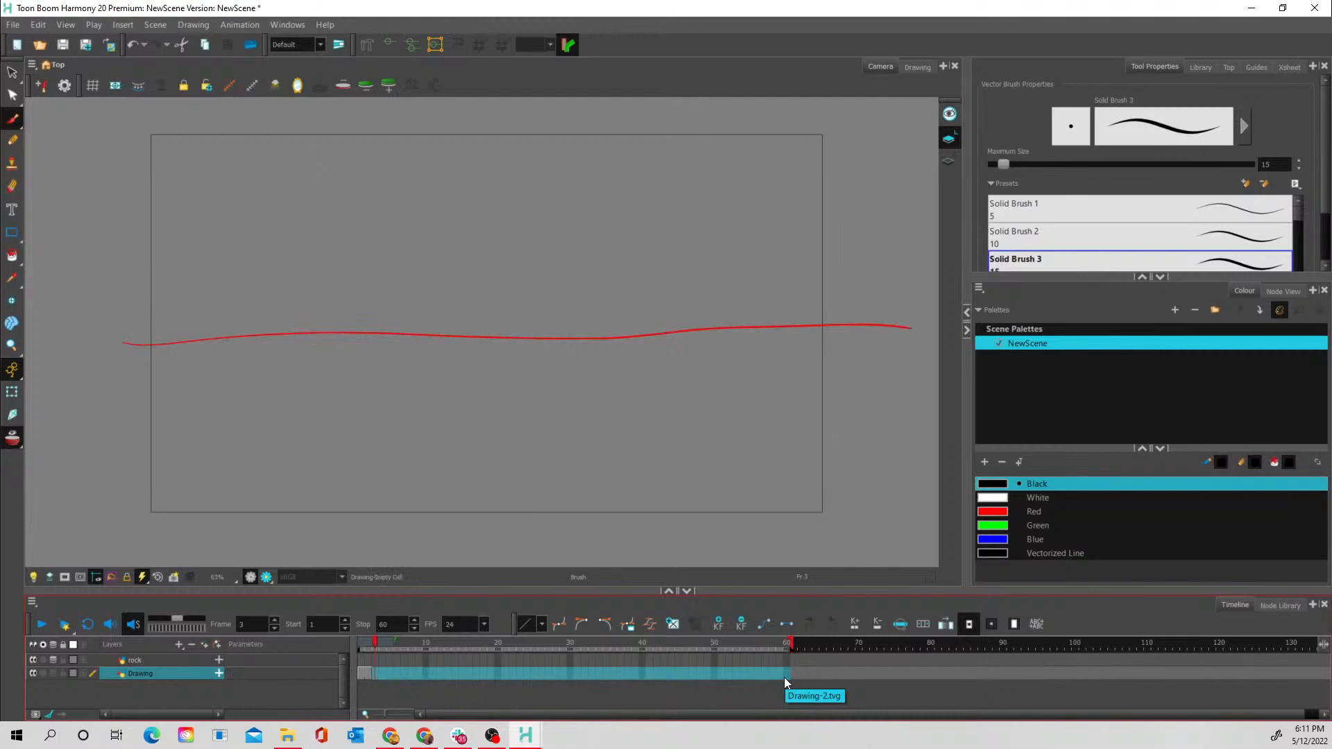
# Draw a slightly different wavy water line on each of frames 3, 4 and 5, tracing close to the onion-skinned lines
pyautogui.click(368, 673)
pyautogui.click(373, 671)
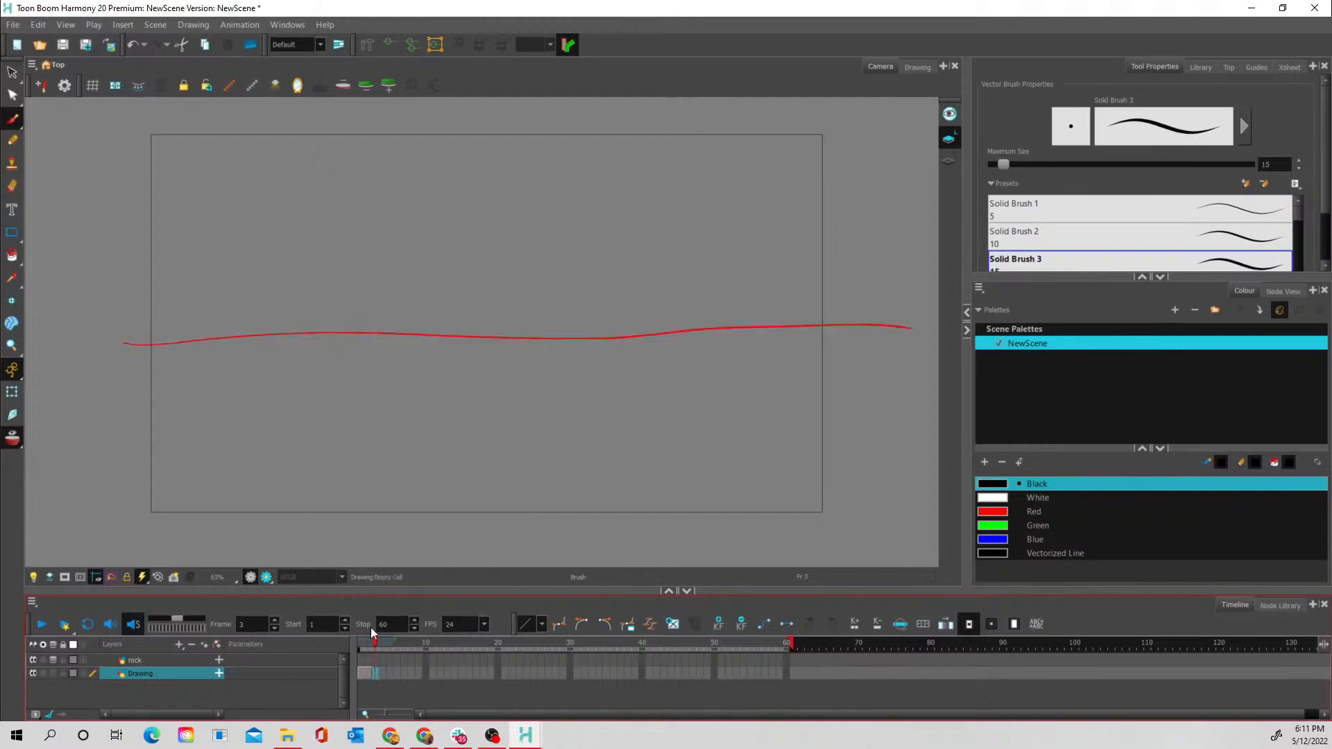
pyautogui.moveTo(118, 343); pyautogui.dragTo(940, 319)
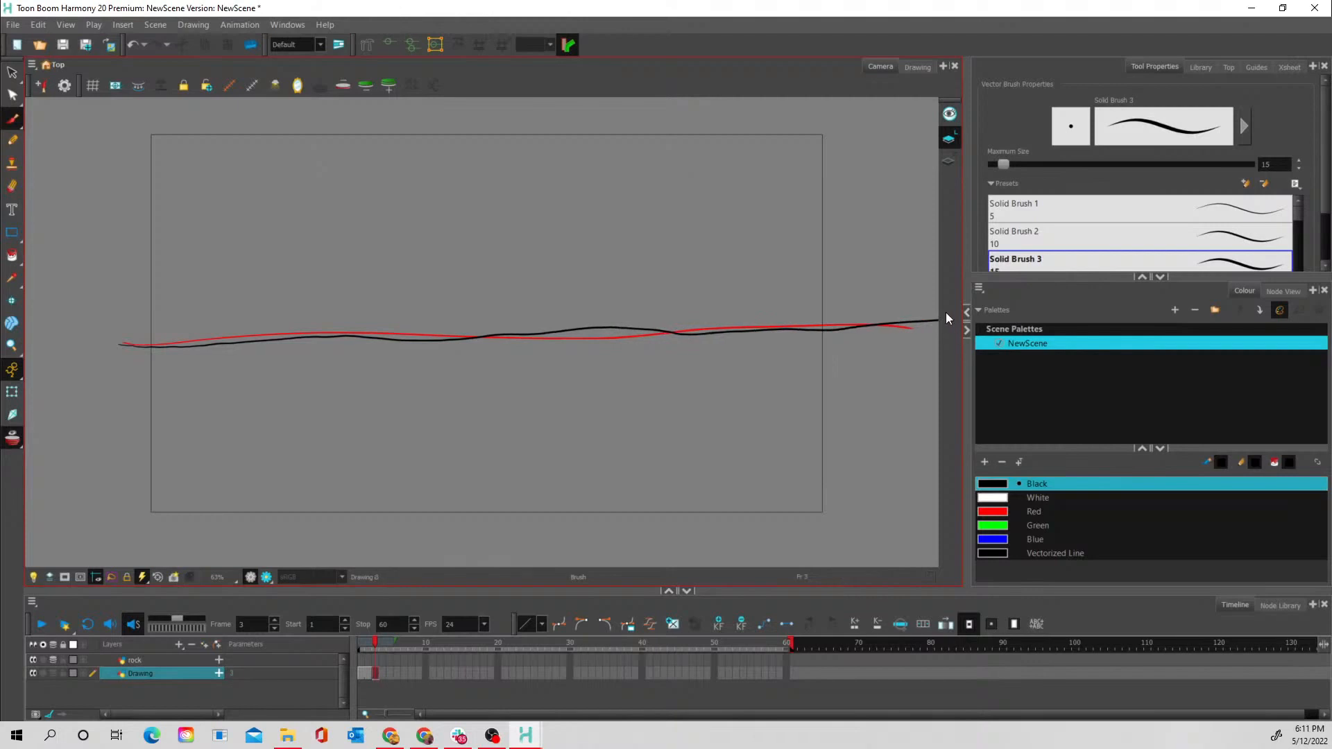
pyautogui.click(381, 674)
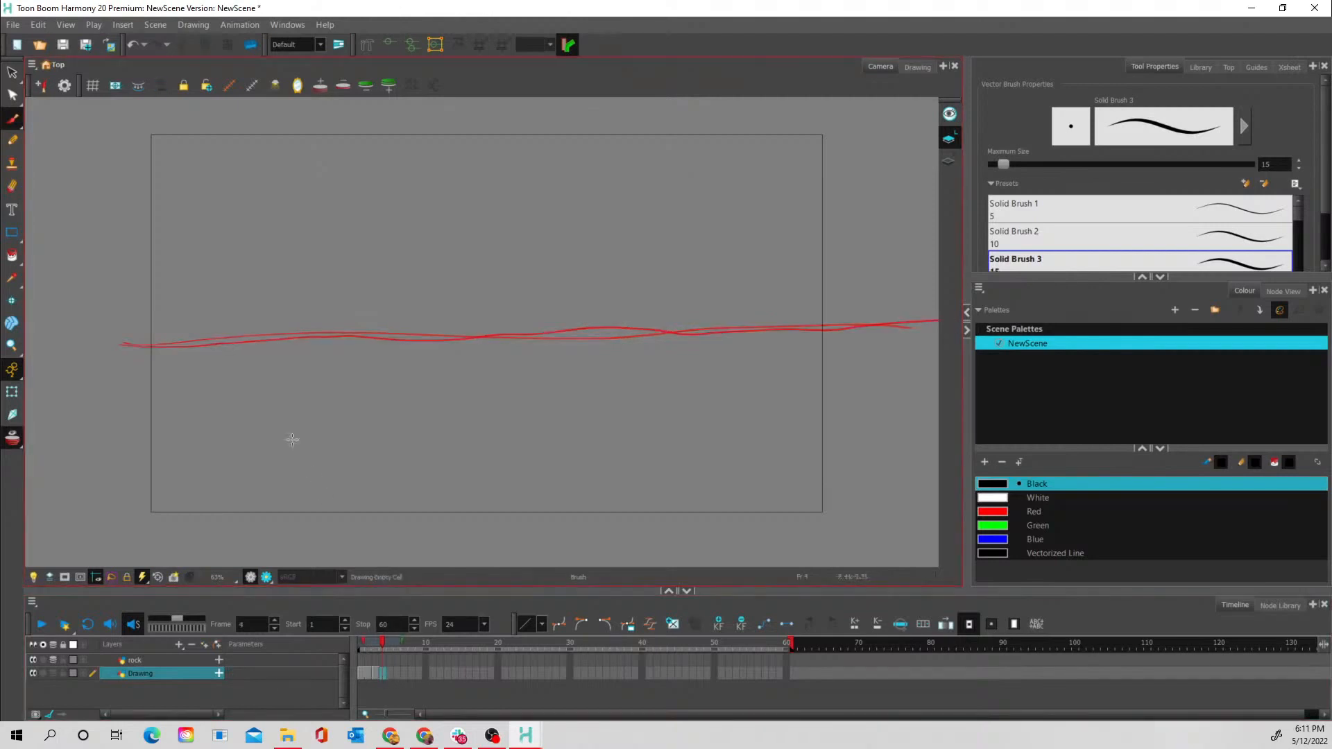
pyautogui.moveTo(125, 347); pyautogui.dragTo(941, 320)
pyautogui.click(387, 676)
pyautogui.moveTo(128, 345); pyautogui.dragTo(928, 320)
# Set the exposure of the water line drawing on frame 5 to 2
pyautogui.click(372, 676)
pyautogui.moveTo(372, 643)
pyautogui.mouseDown()
pyautogui.moveTo(360, 647)
pyautogui.moveTo(389, 645)
pyautogui.moveTo(376, 644)
pyautogui.mouseUp()
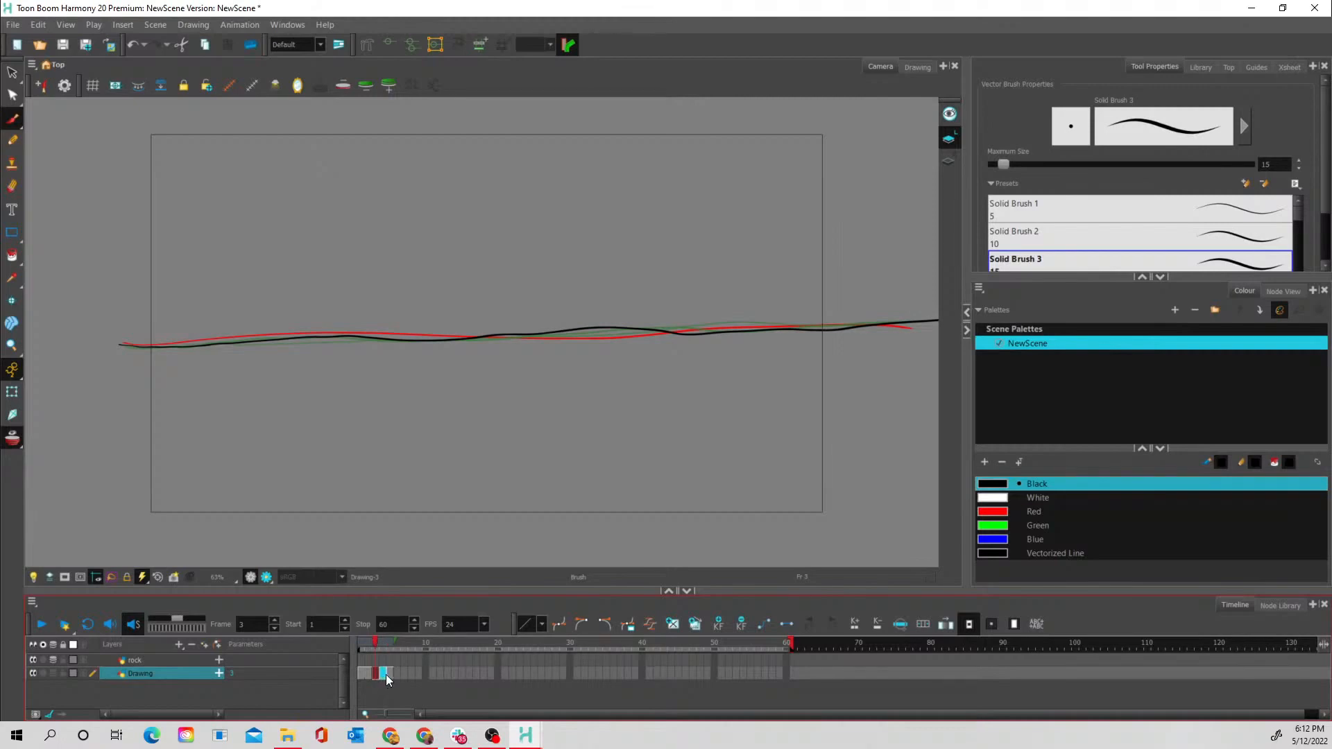
pyautogui.click(387, 674)
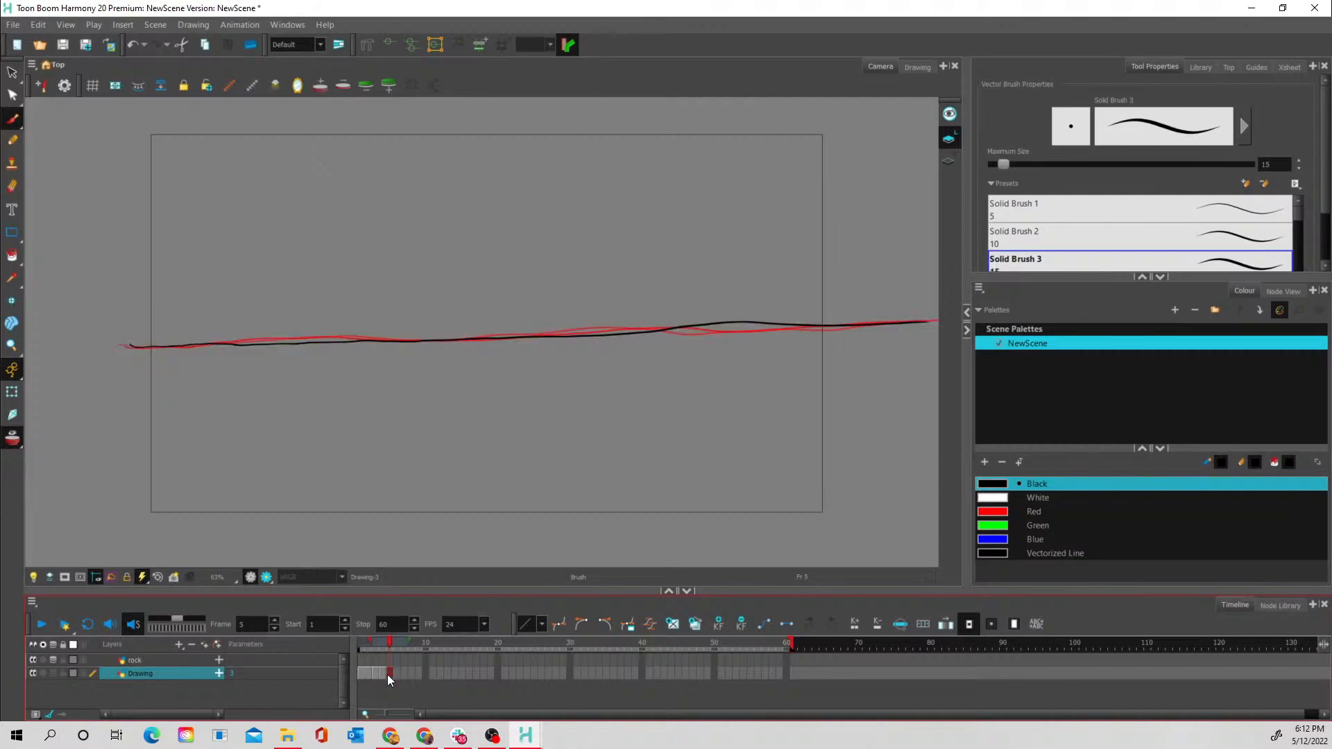
pyautogui.rightClick(387, 674)
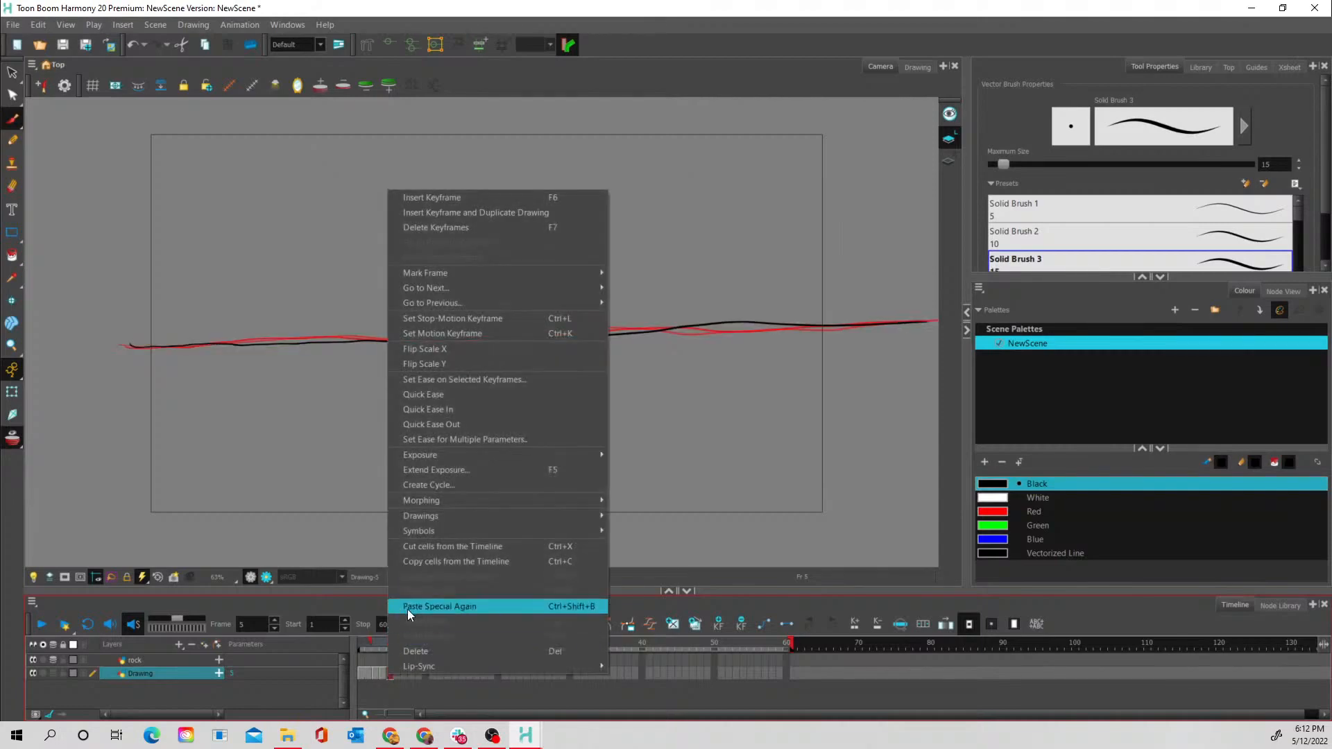
pyautogui.moveTo(444, 454)
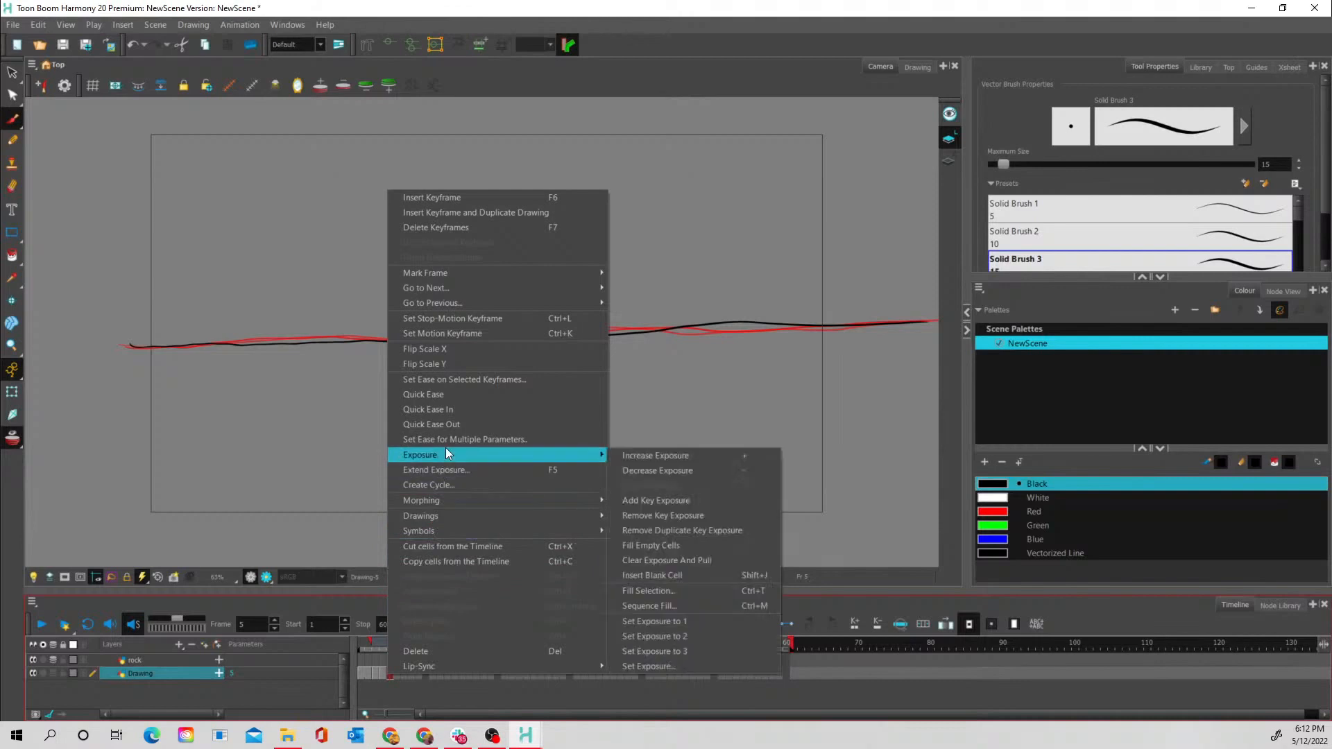
pyautogui.click(673, 639)
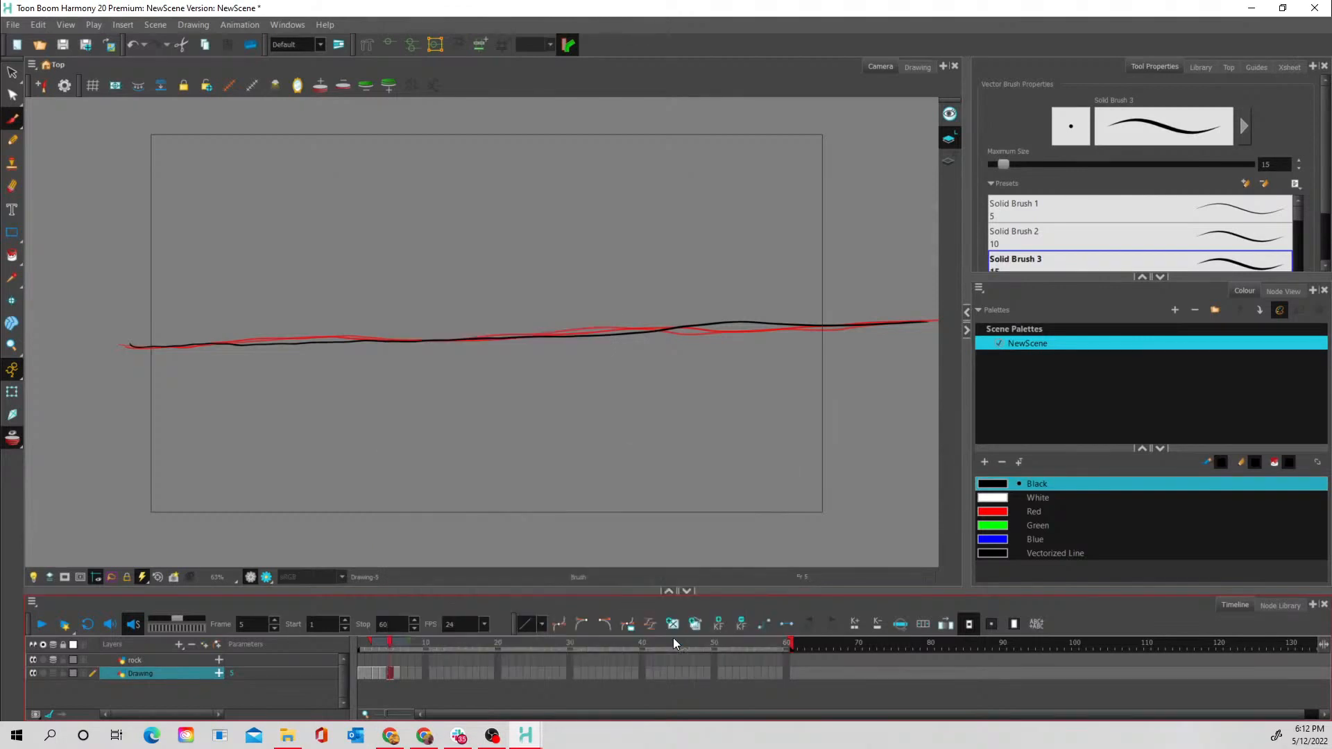
# Set the exposure of the water line drawings on frames 3 and 4 to 2 and turn off onion skinning
pyautogui.click(373, 673)
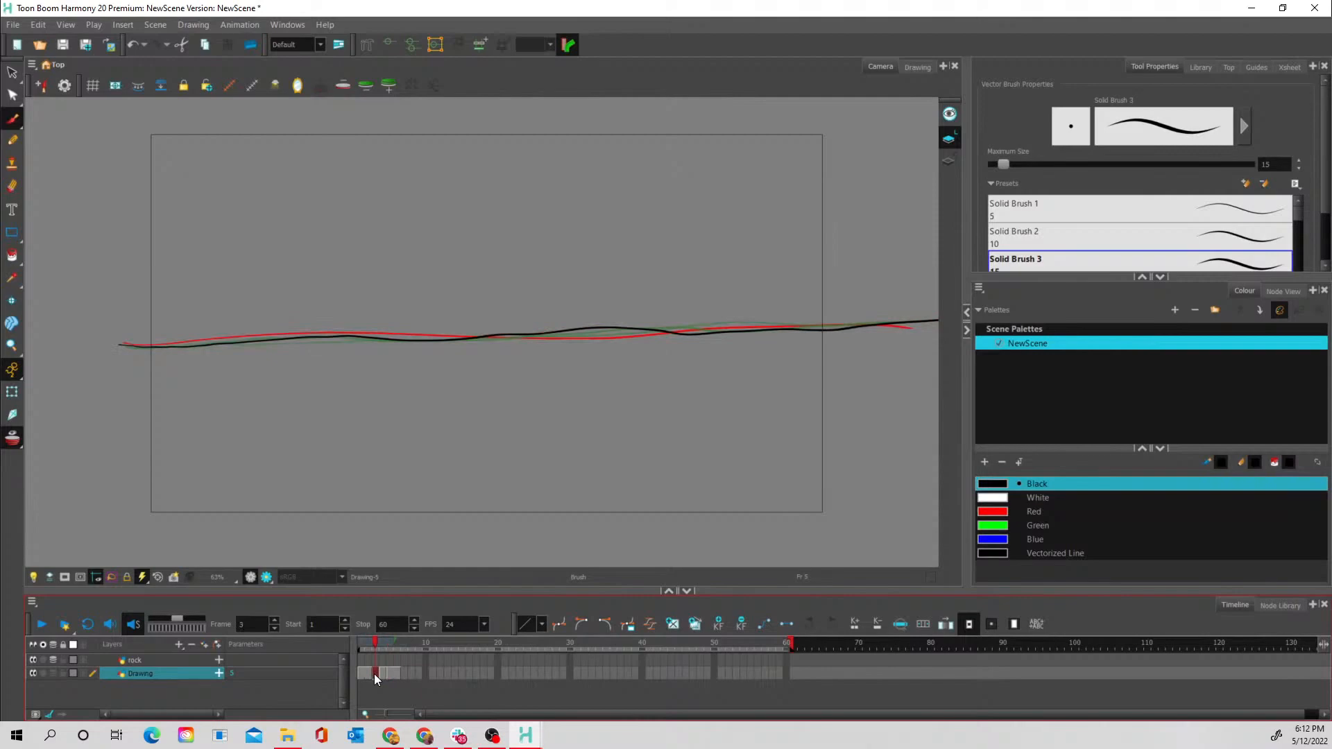
pyautogui.rightClick(382, 676)
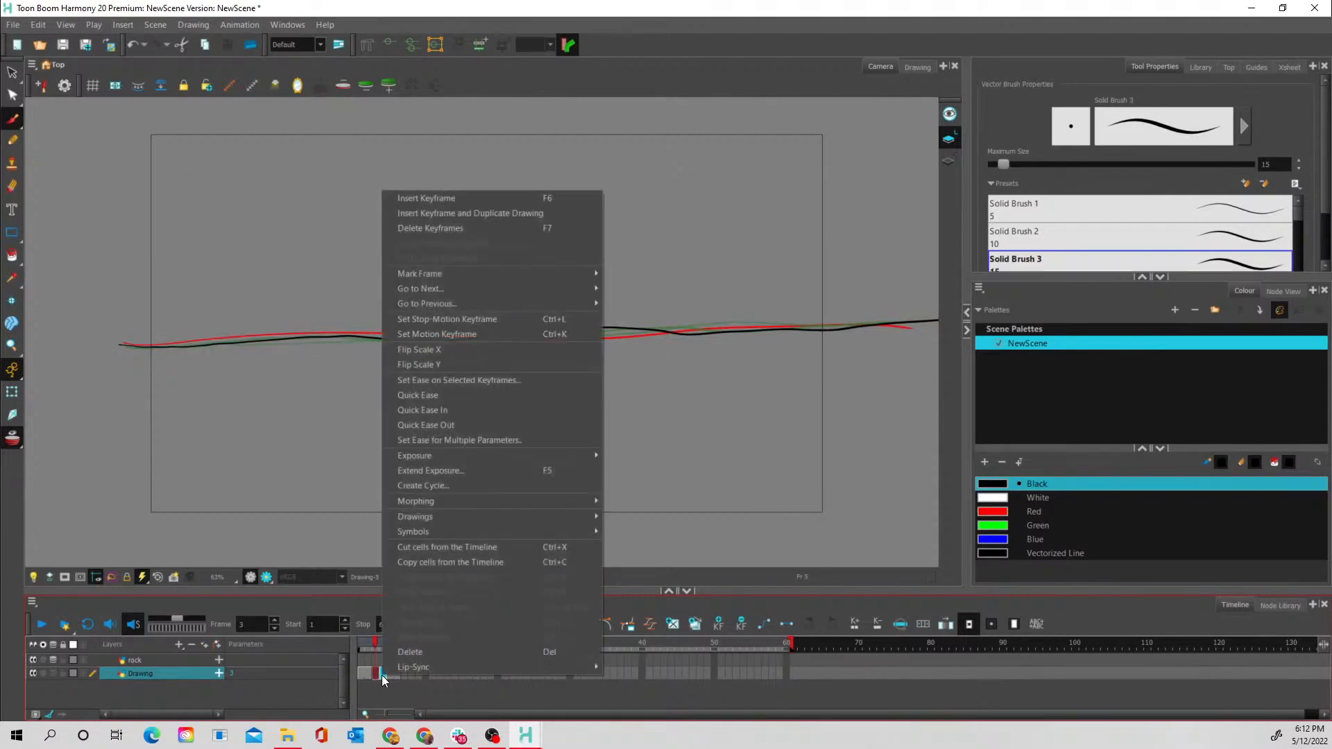
pyautogui.moveTo(460, 455)
pyautogui.click(639, 641)
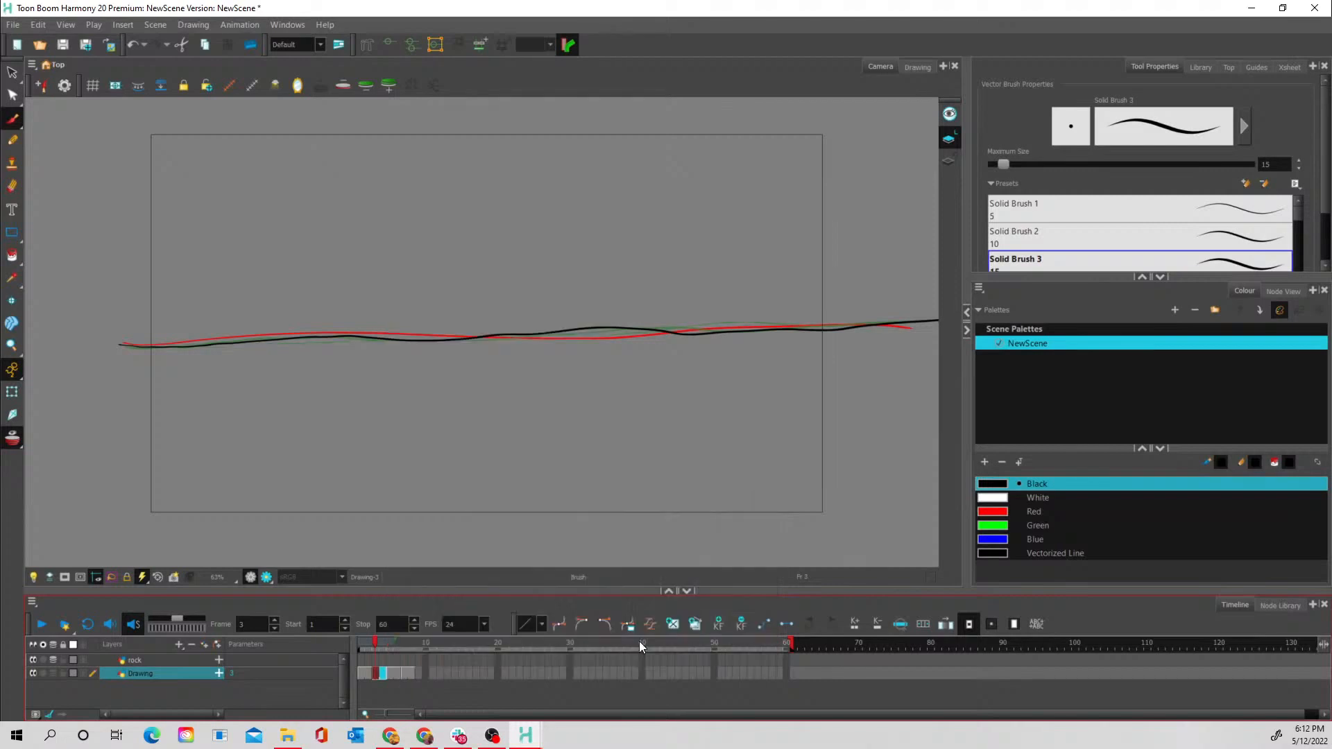
pyautogui.moveTo(369, 643)
pyautogui.mouseDown()
pyautogui.moveTo(431, 643)
pyautogui.moveTo(372, 639)
pyautogui.moveTo(426, 641)
pyautogui.moveTo(386, 642)
pyautogui.mouseUp()
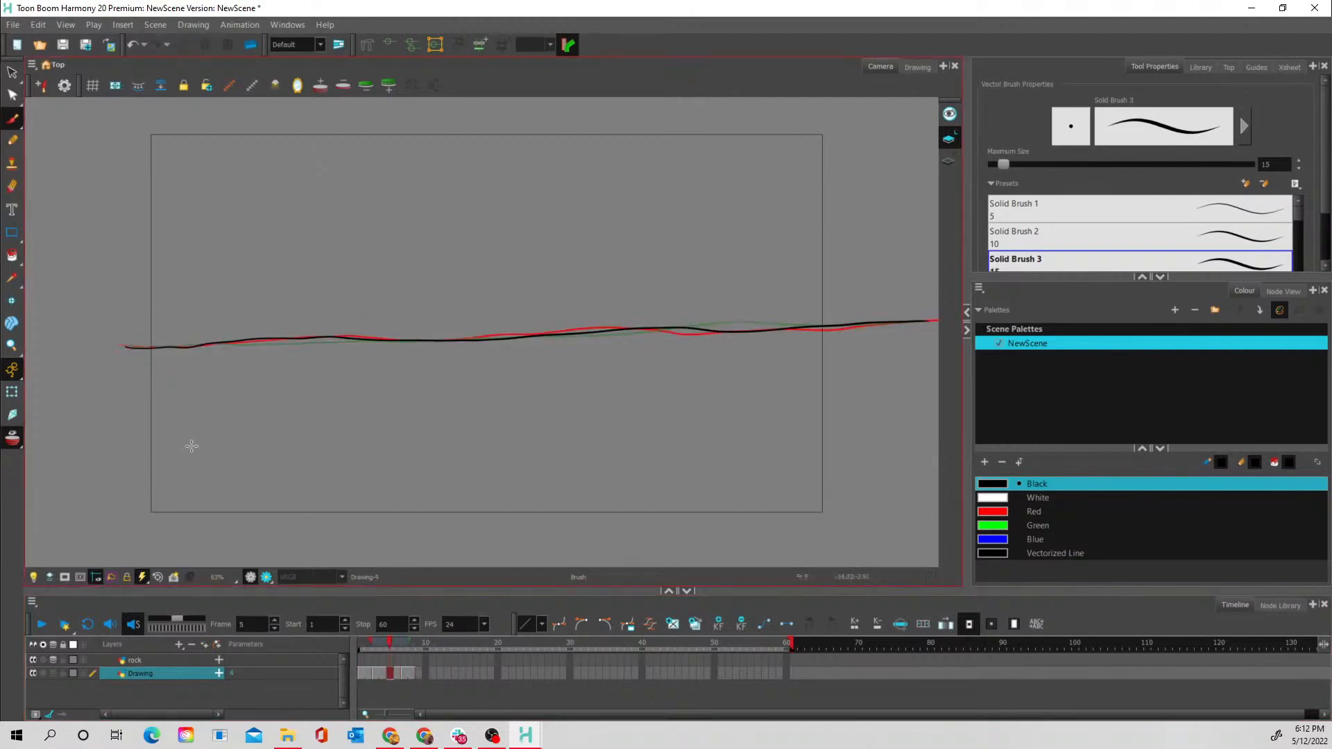
pyautogui.click(15, 442)
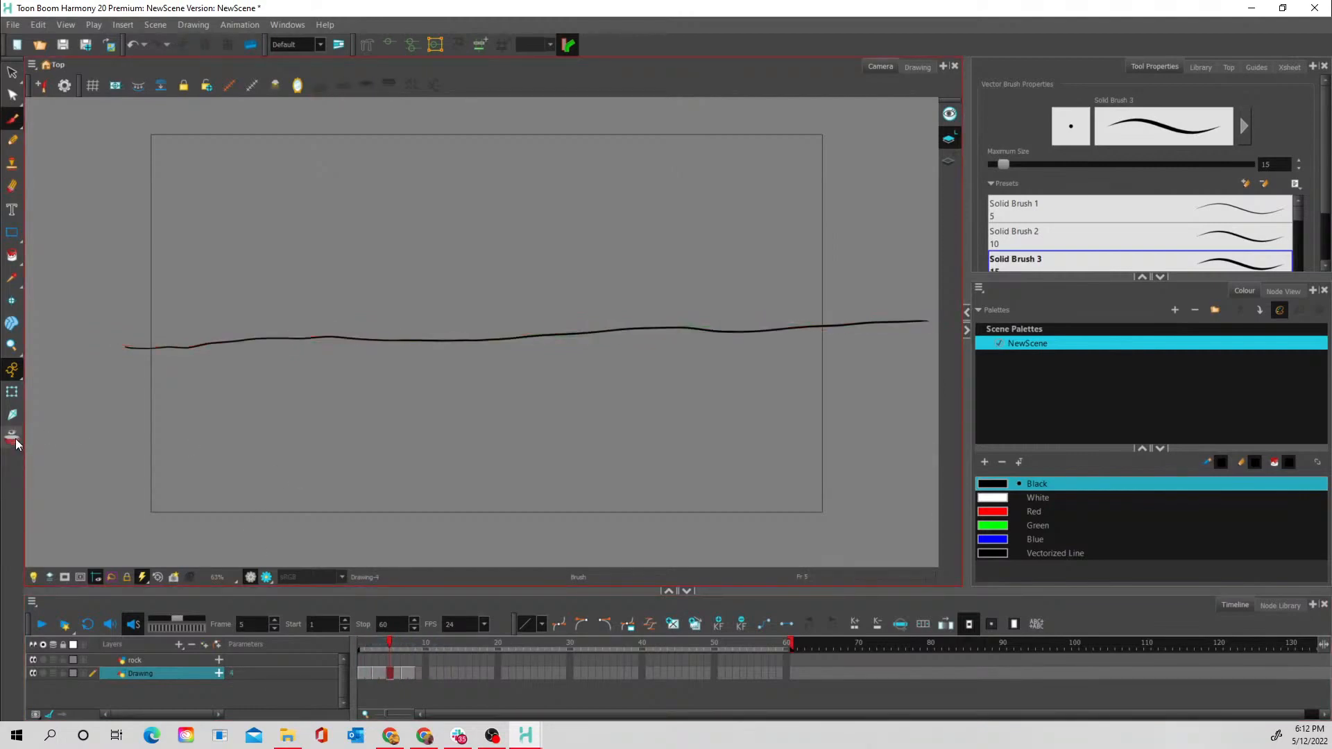
pyautogui.moveTo(382, 639)
pyautogui.mouseDown()
pyautogui.moveTo(355, 639)
pyautogui.moveTo(422, 639)
pyautogui.moveTo(353, 635)
pyautogui.moveTo(432, 631)
pyautogui.moveTo(358, 628)
pyautogui.mouseUp()
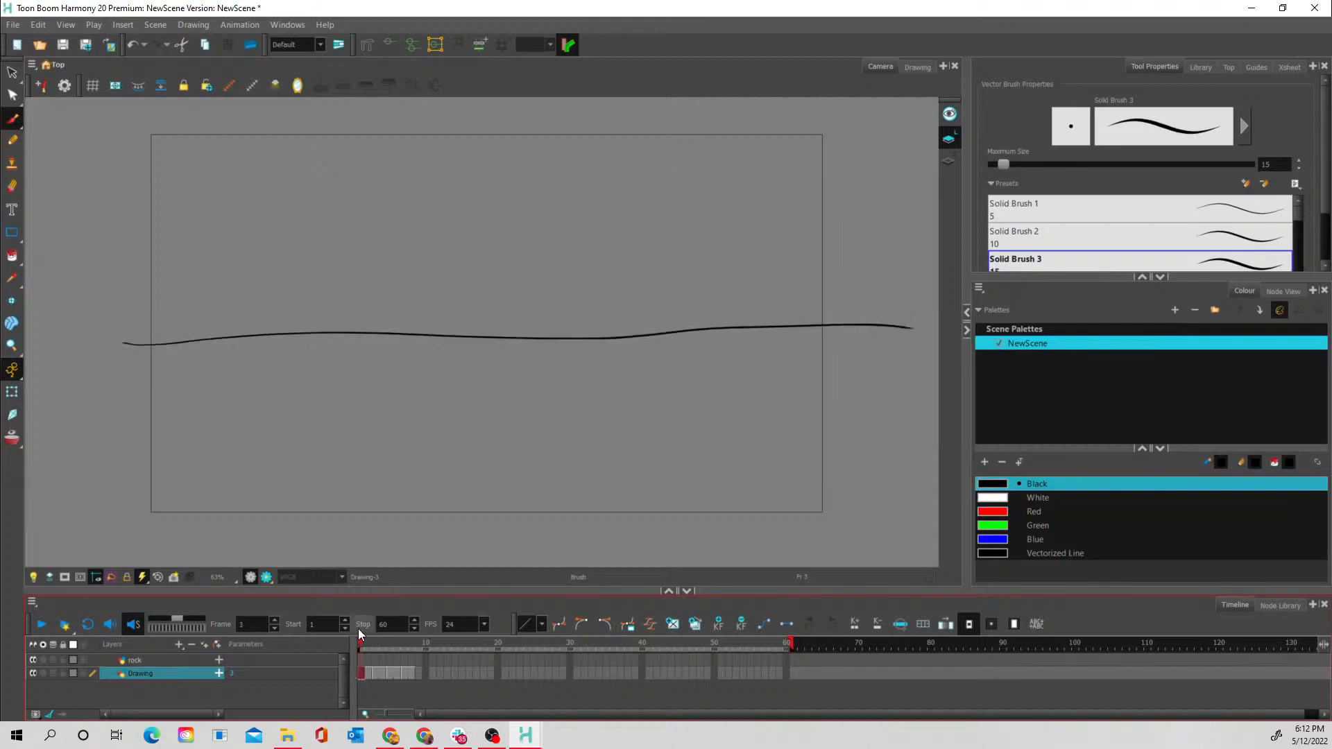
# Copy the water line cells on frames 3 to 8 of the Drawing layer and paste them starting at frame 9
pyautogui.rightClick(412, 675)
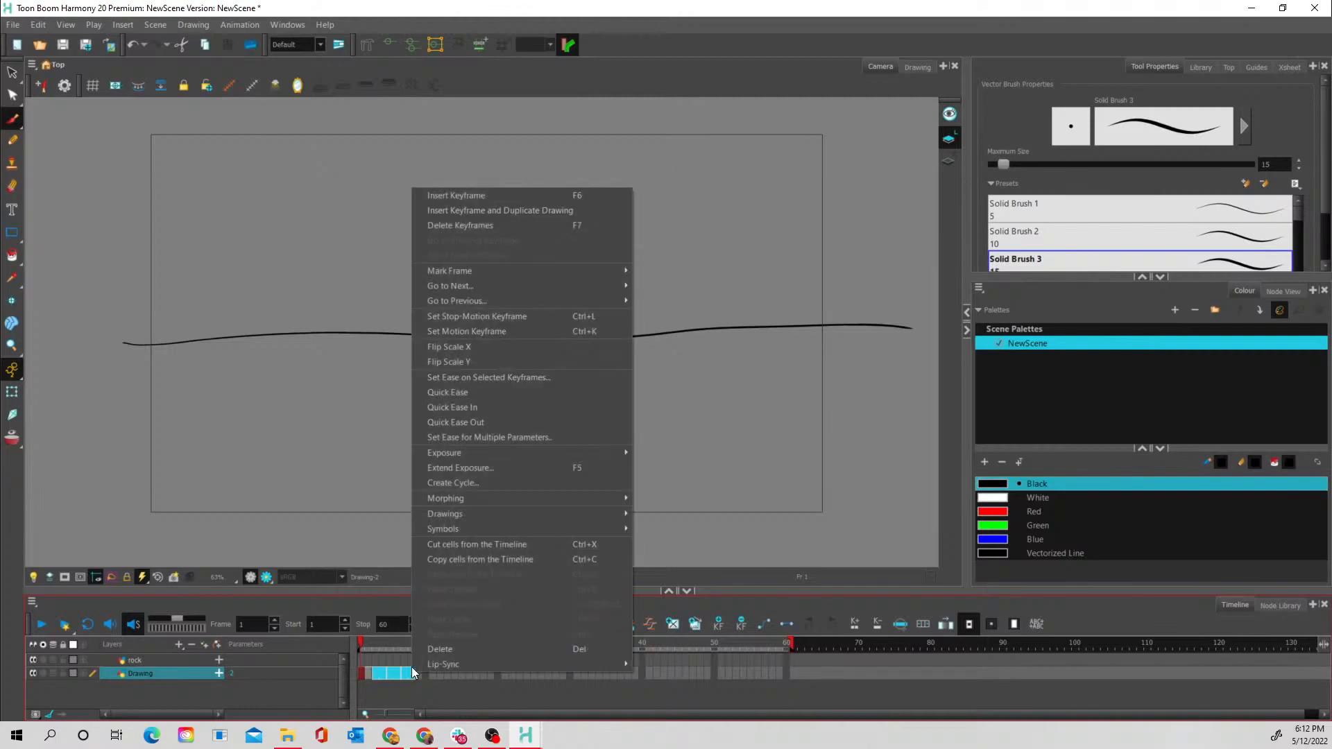
pyautogui.moveTo(475, 299)
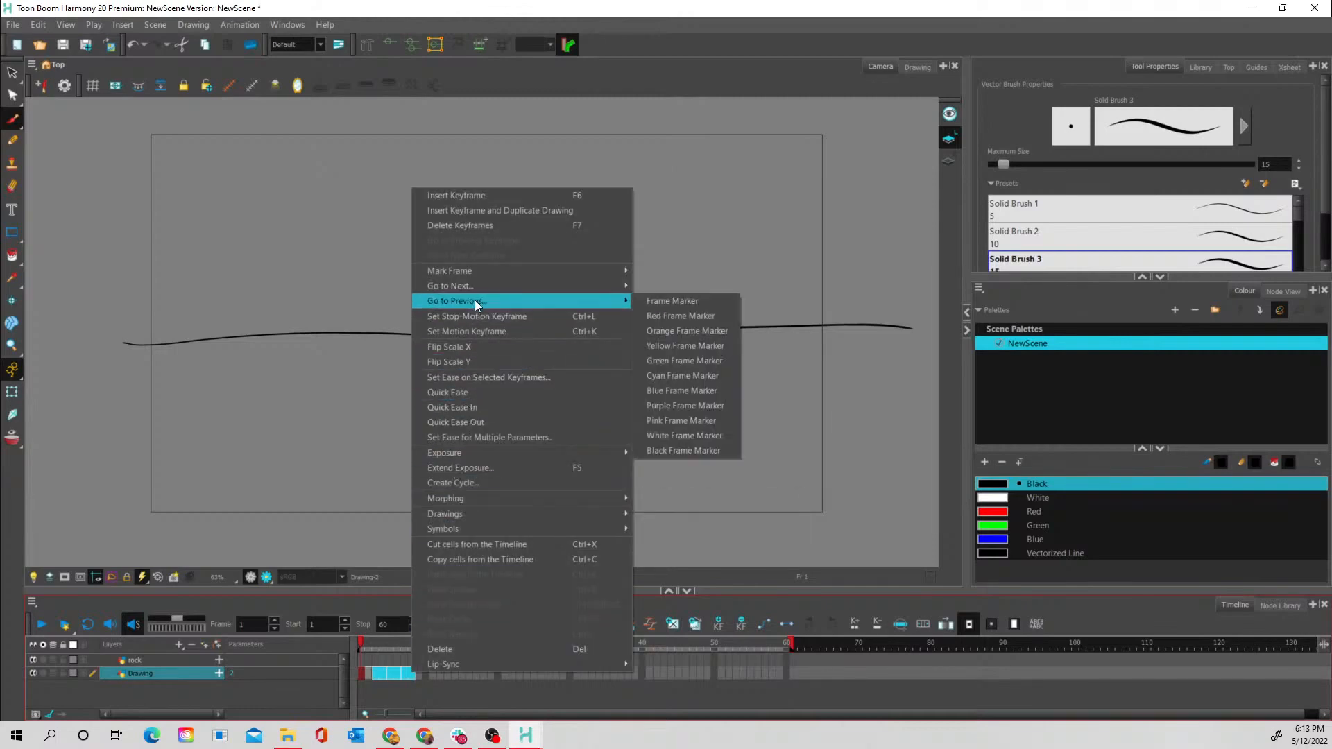
pyautogui.moveTo(469, 456)
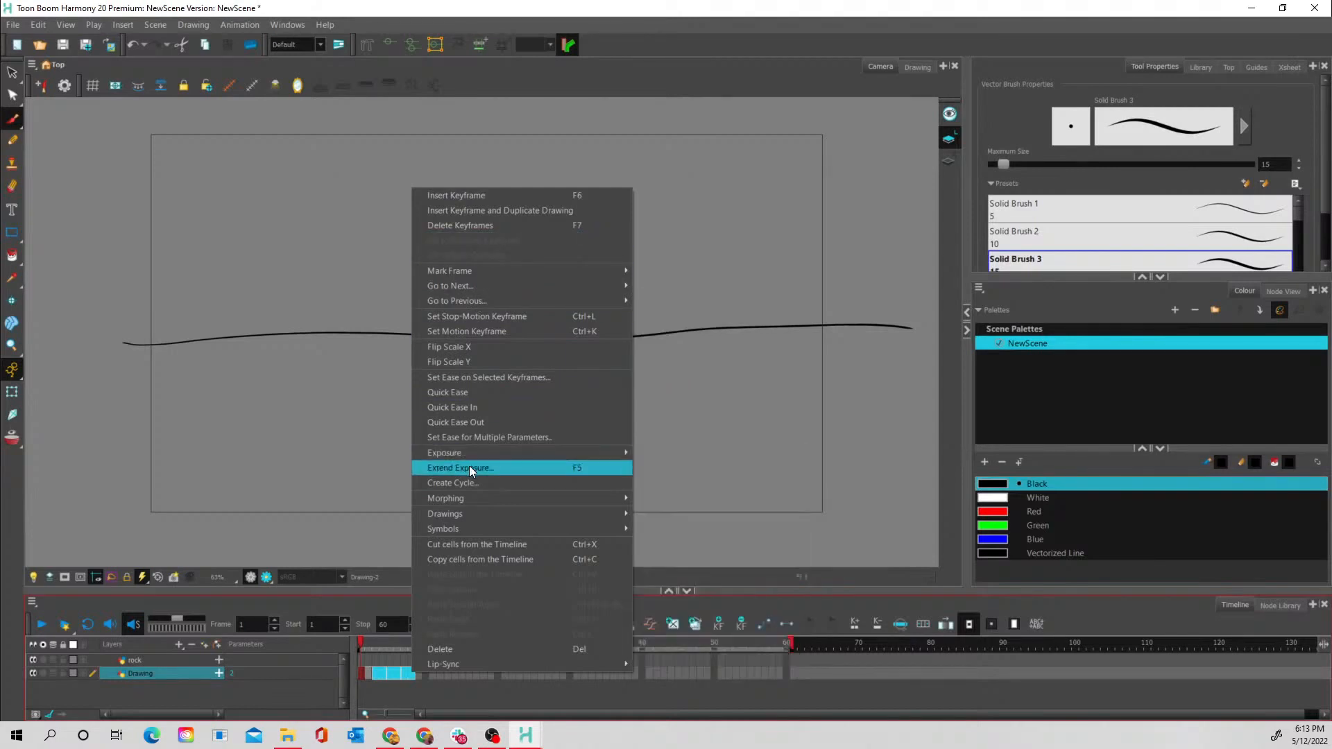
pyautogui.click(465, 565)
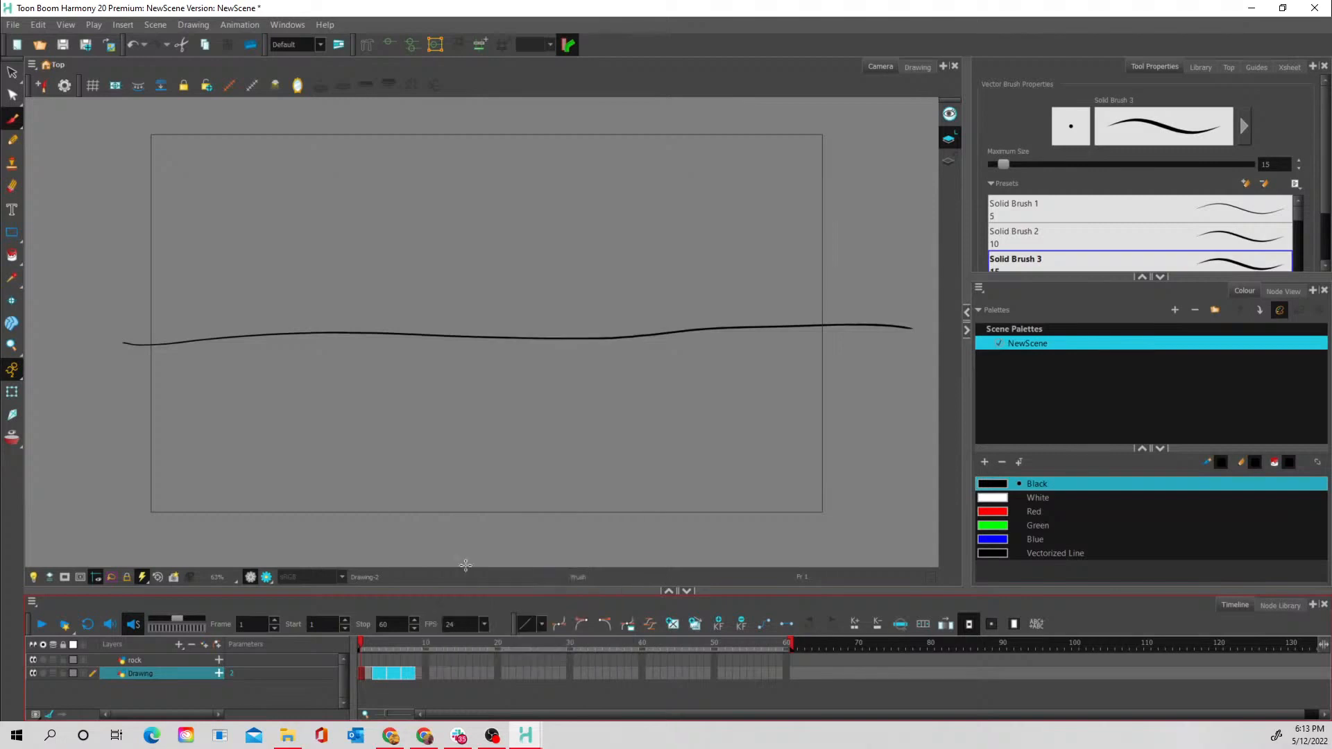
pyautogui.click(419, 672)
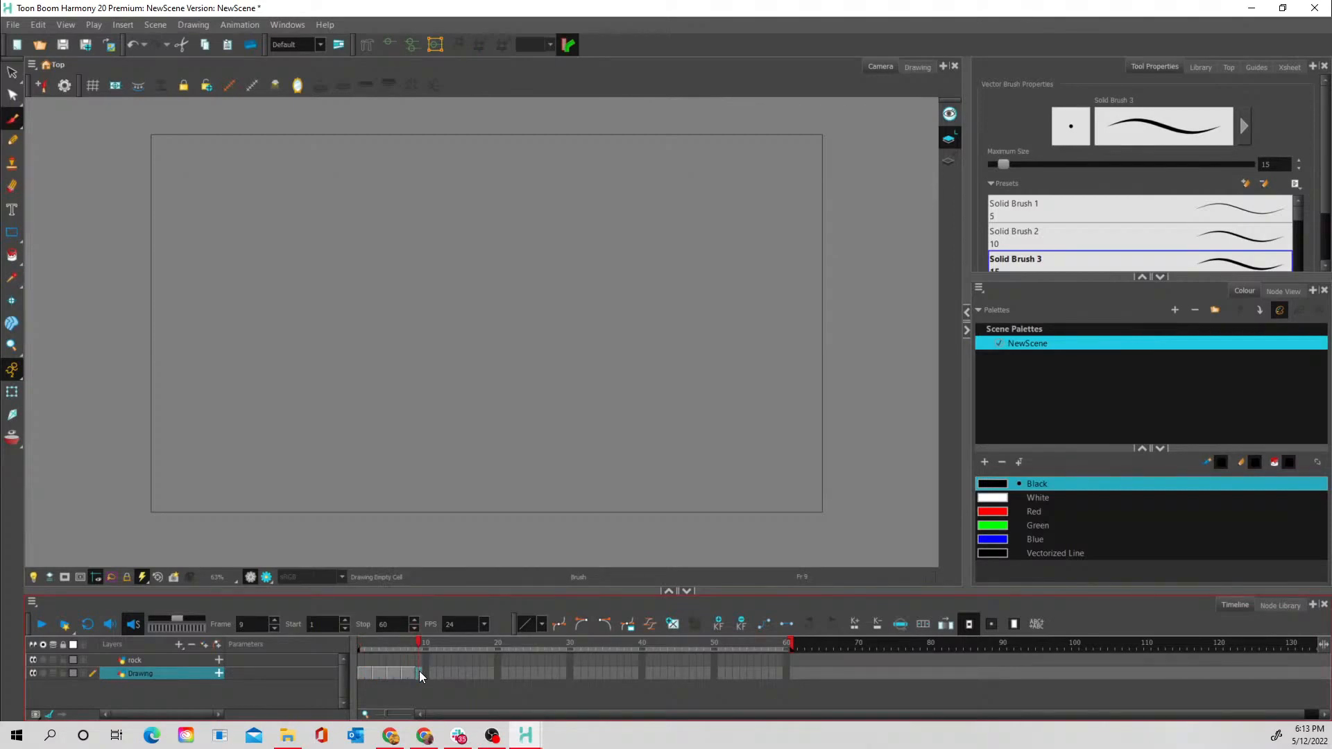
pyautogui.rightClick(419, 671)
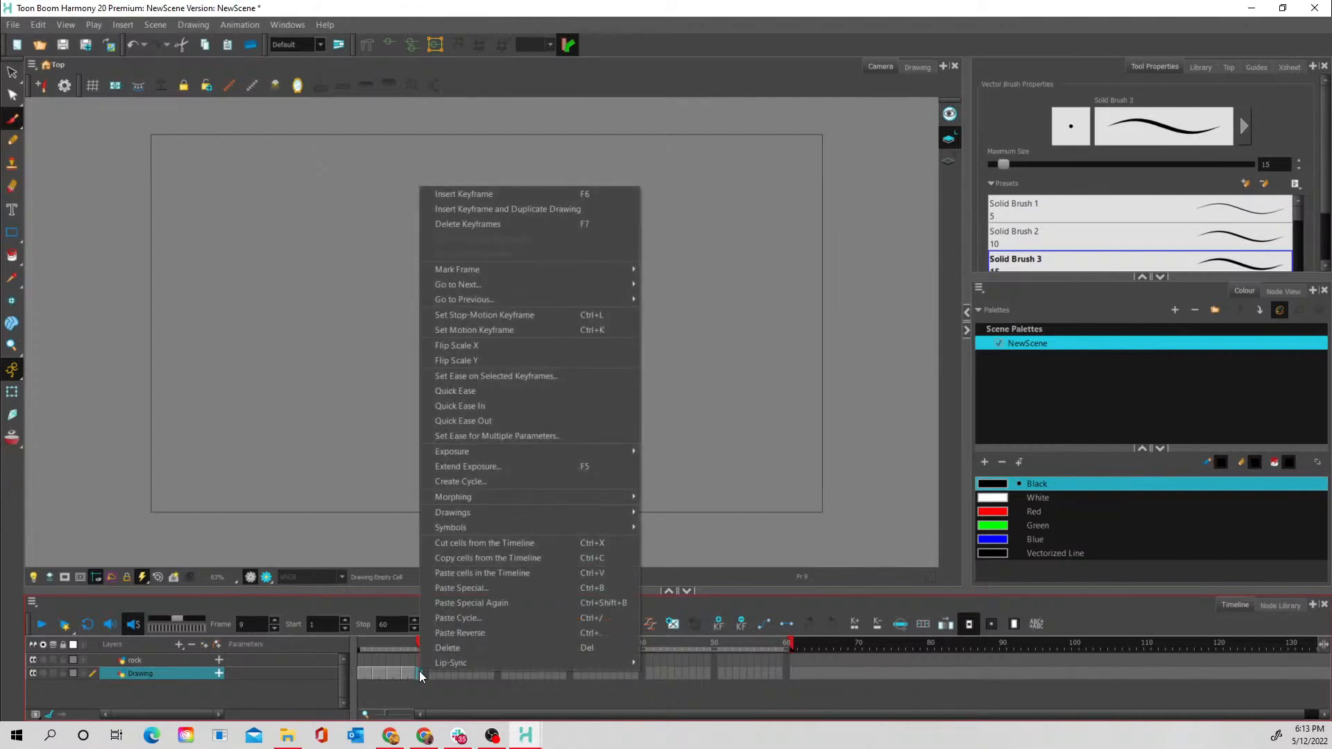
pyautogui.click(460, 574)
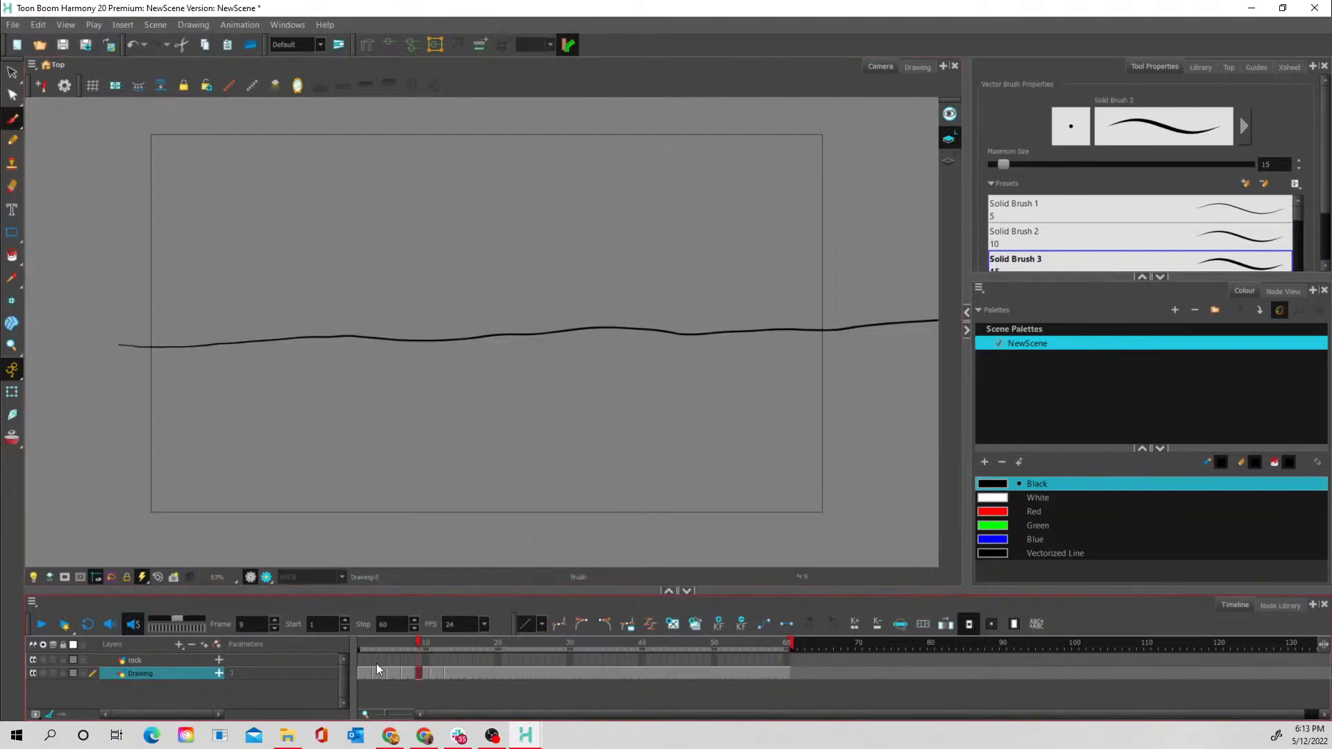
# Clear the Drawing layer's cells from frame 15 through frame 60
pyautogui.moveTo(377, 650); pyautogui.dragTo(451, 659)
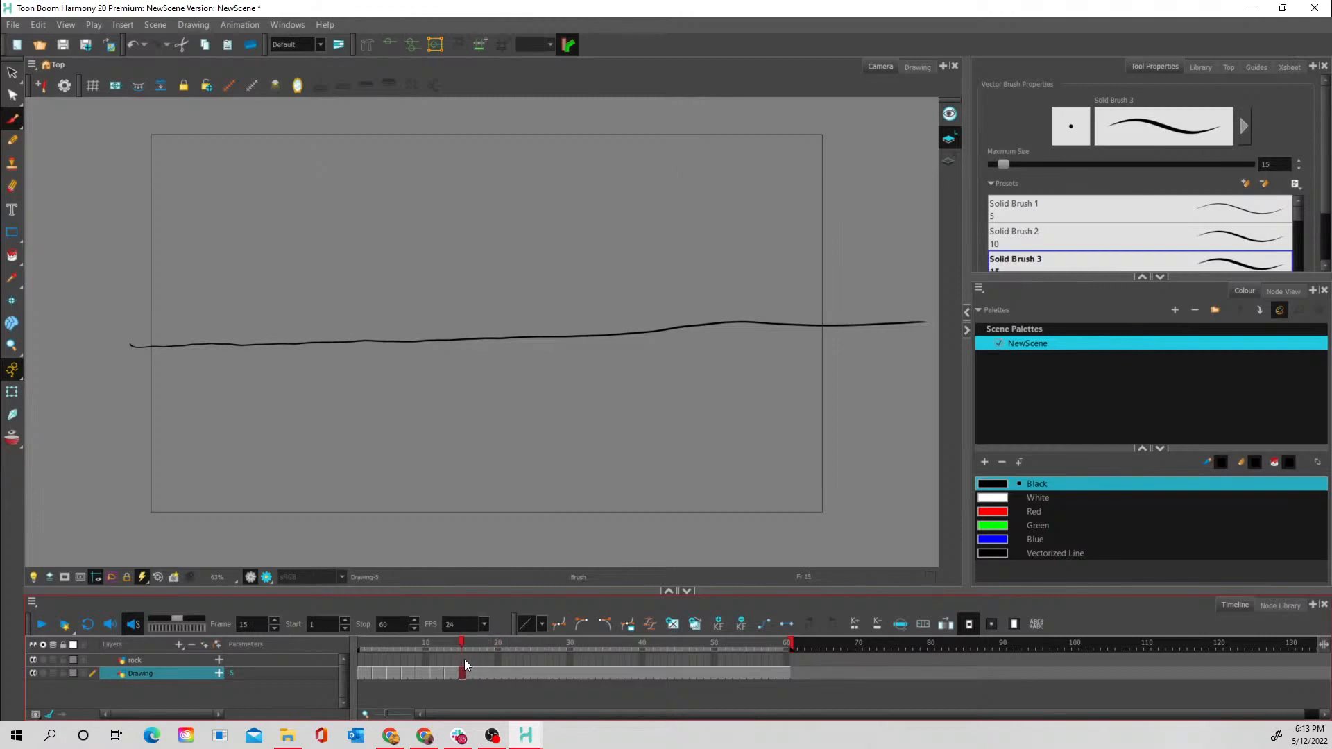
pyautogui.keyDown('shift'); pyautogui.click(788, 673); pyautogui.keyUp('shift')
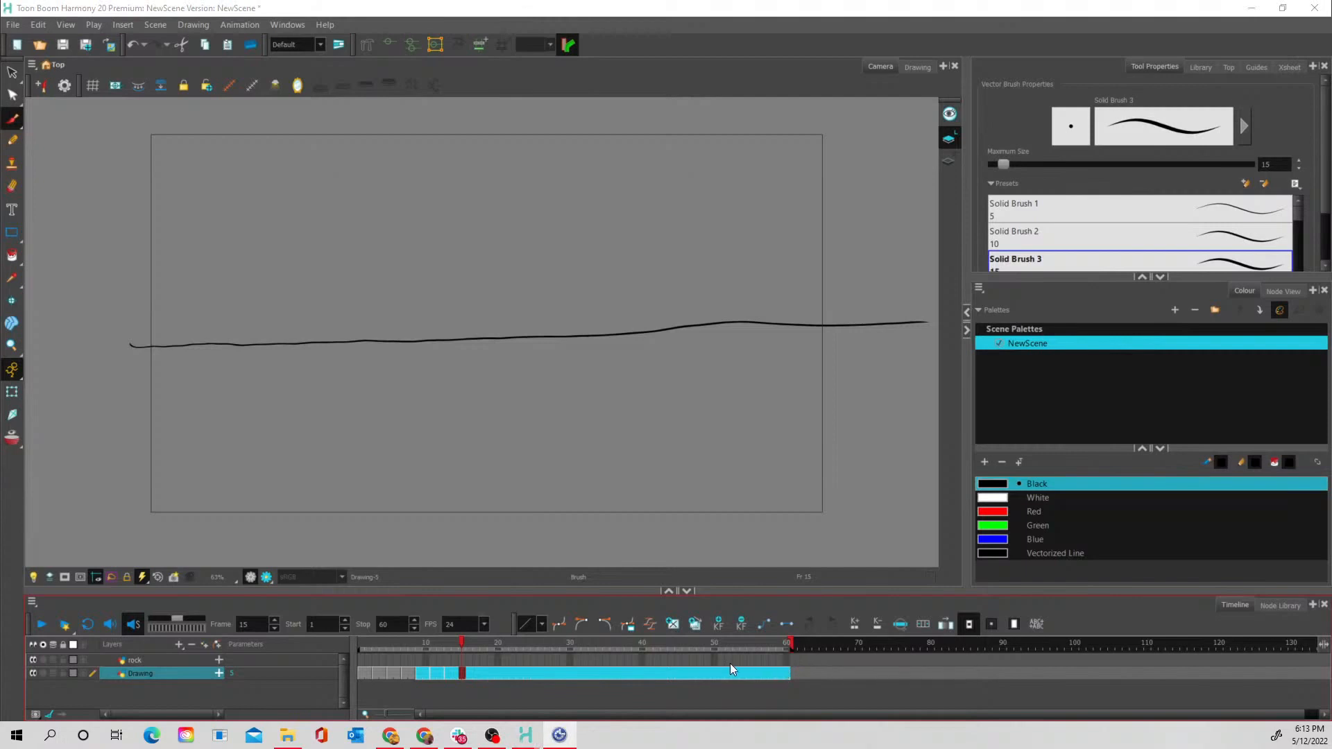
pyautogui.click(476, 673)
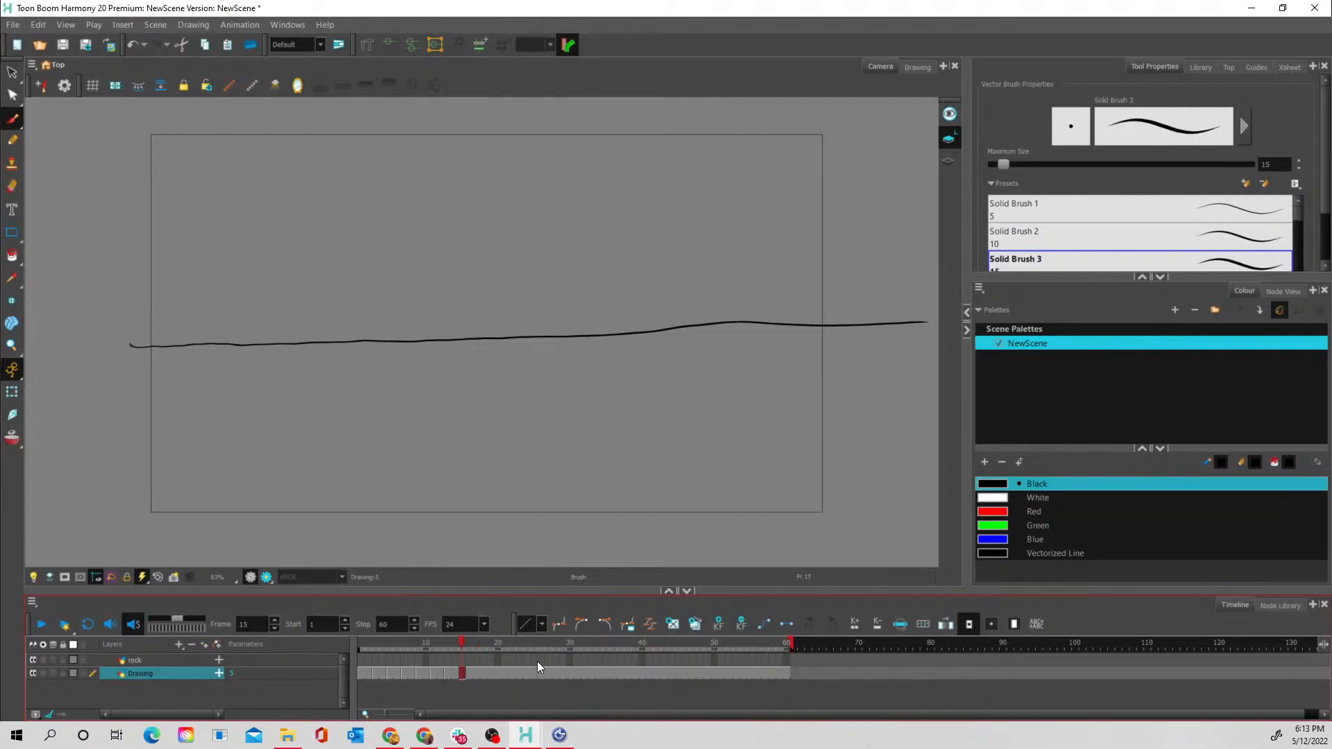
pyautogui.keyDown('shift'); pyautogui.click(787, 674); pyautogui.keyUp('shift')
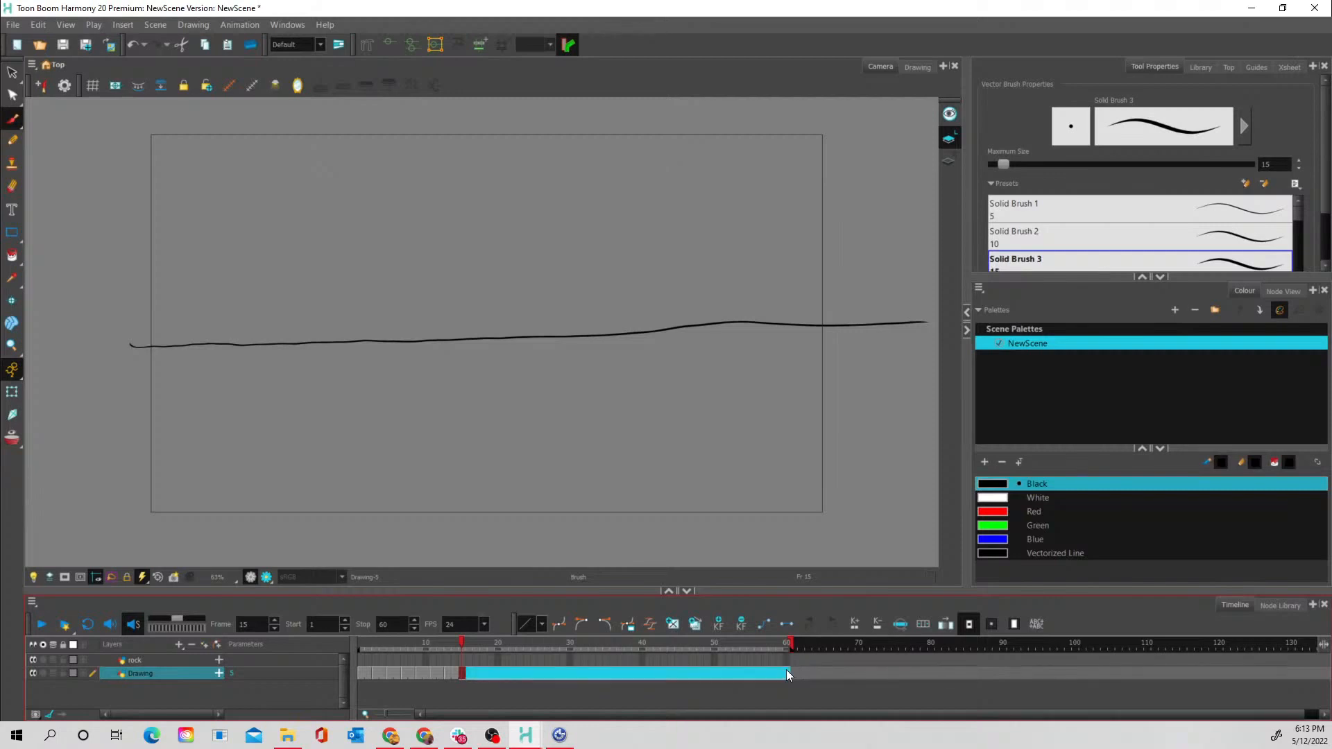
pyautogui.press('Delete')
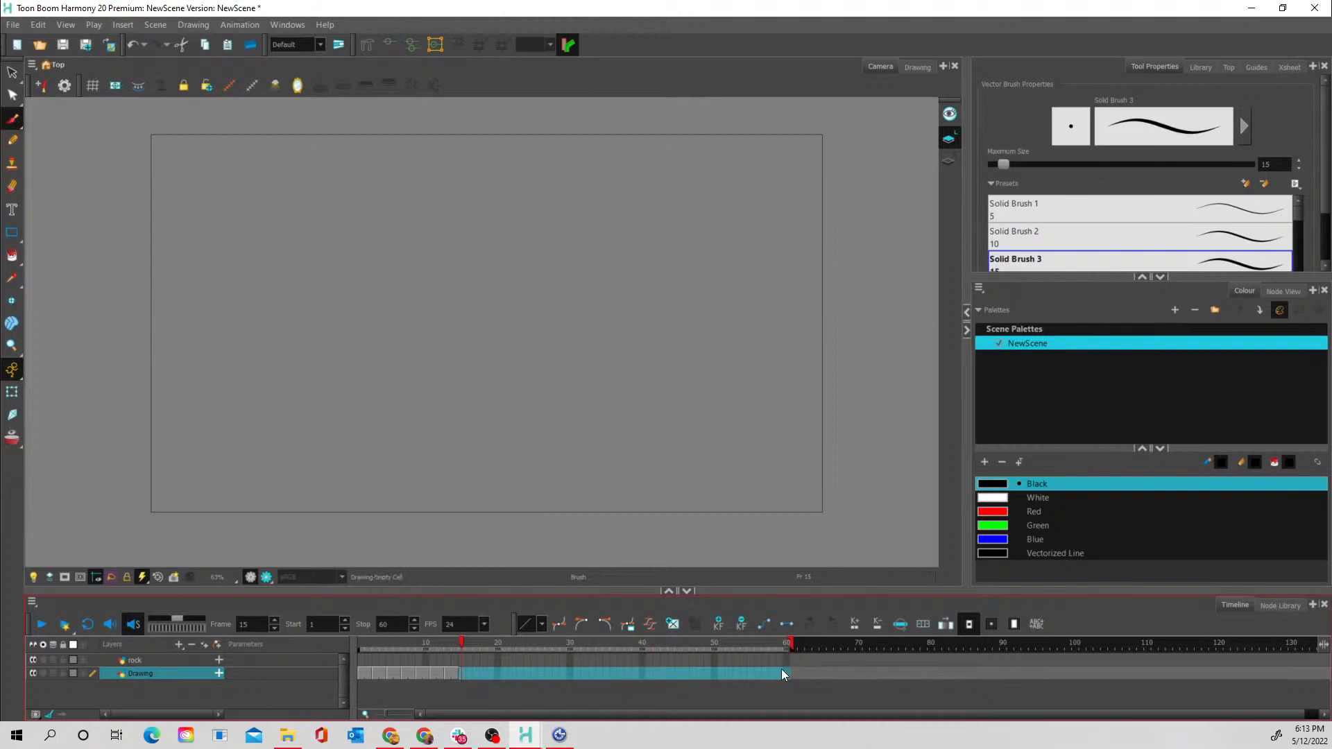
pyautogui.click(428, 659)
# Copy the water line cells on frames 1 to 14 and paste them starting at frame 15
pyautogui.click(358, 673)
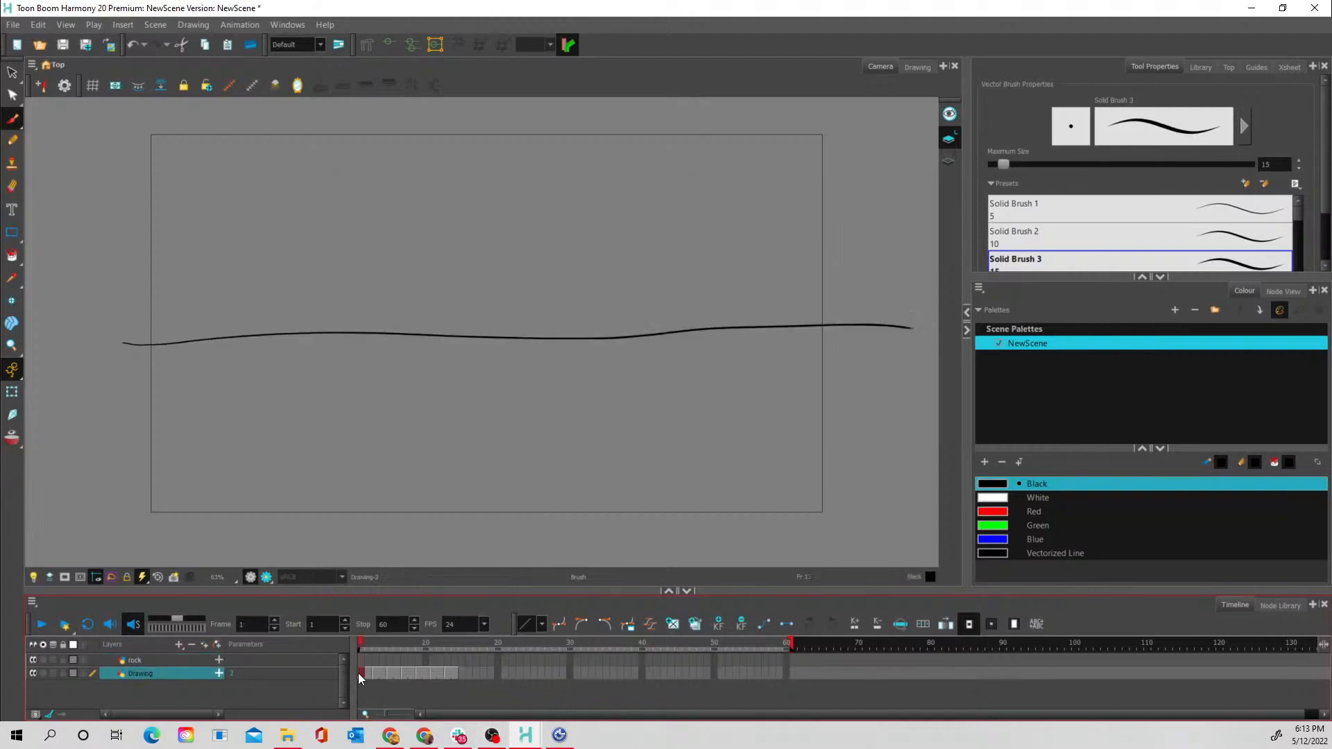
pyautogui.moveTo(451, 672); pyautogui.dragTo(452, 672)
pyautogui.rightClick(453, 672)
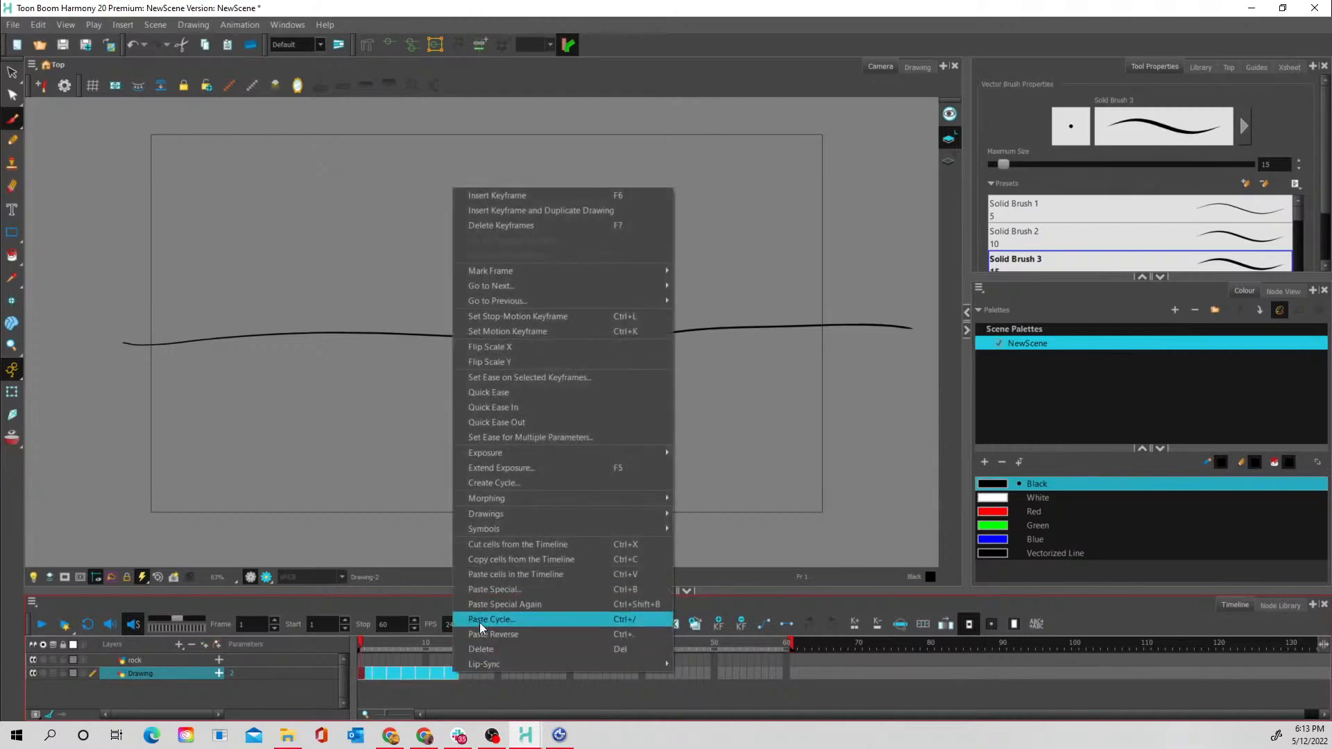
pyautogui.click(493, 561)
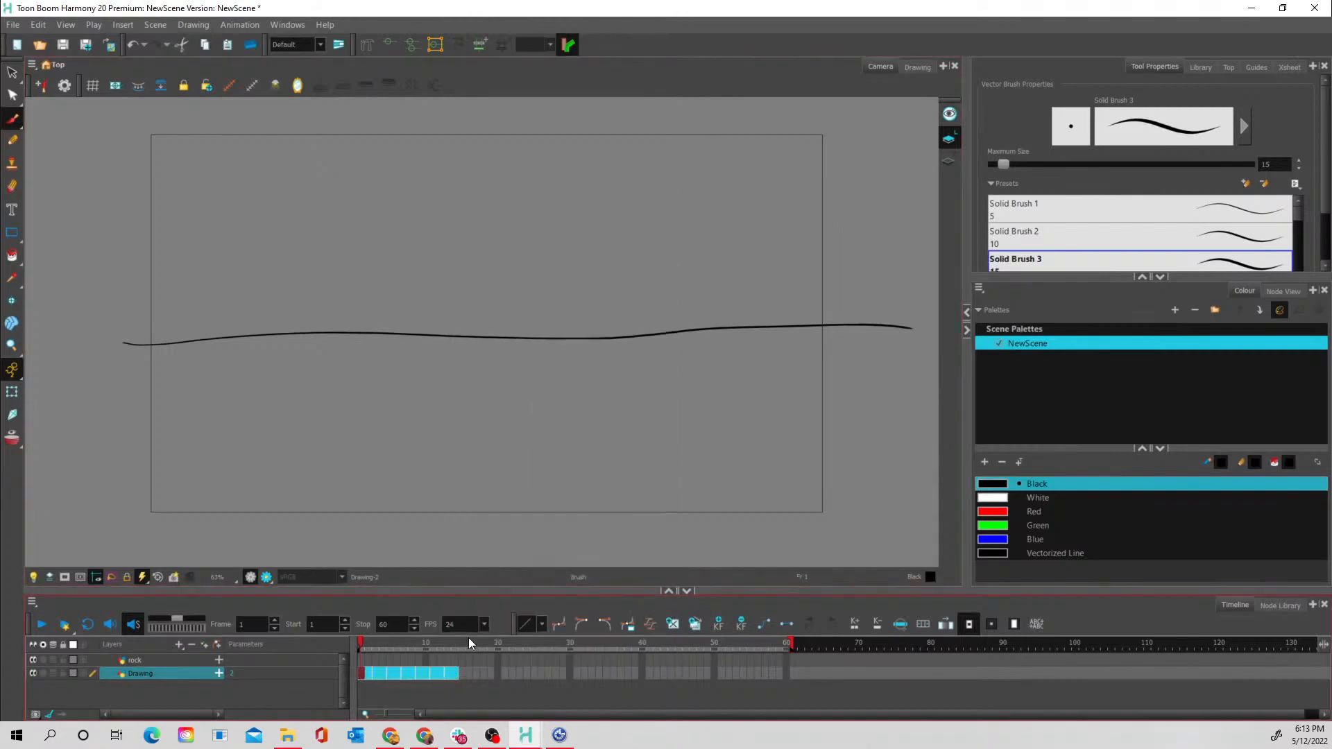
pyautogui.click(459, 672)
pyautogui.rightClick(459, 672)
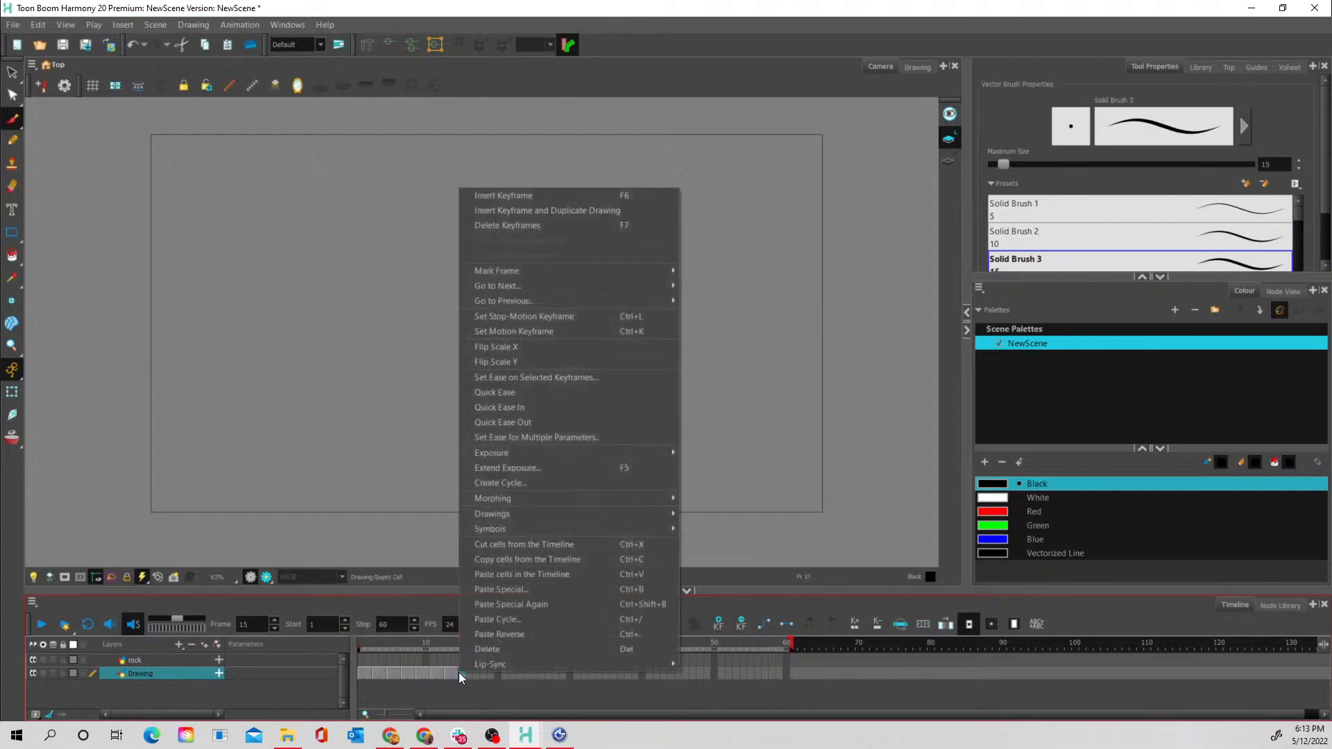
pyautogui.click(509, 574)
# Extend the scene length to 72 frames
pyautogui.click(557, 675)
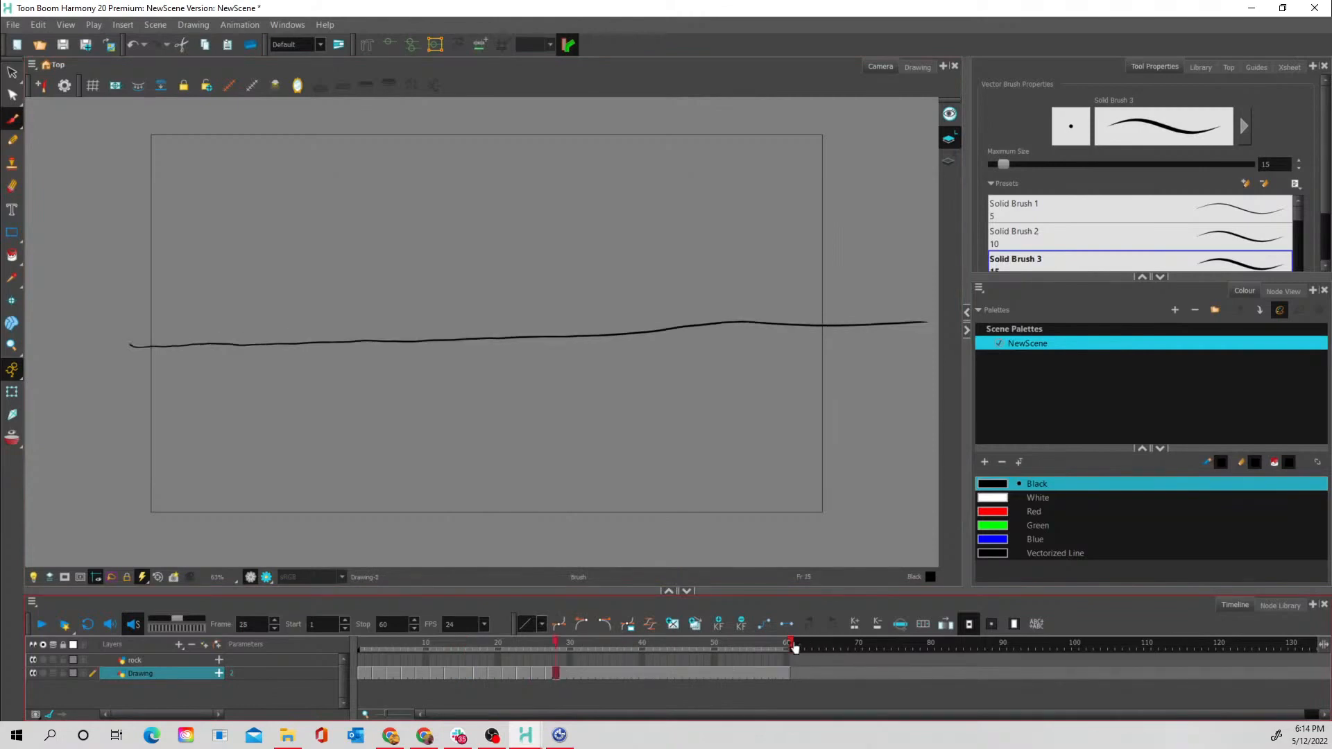
pyautogui.moveTo(791, 647); pyautogui.dragTo(878, 648)
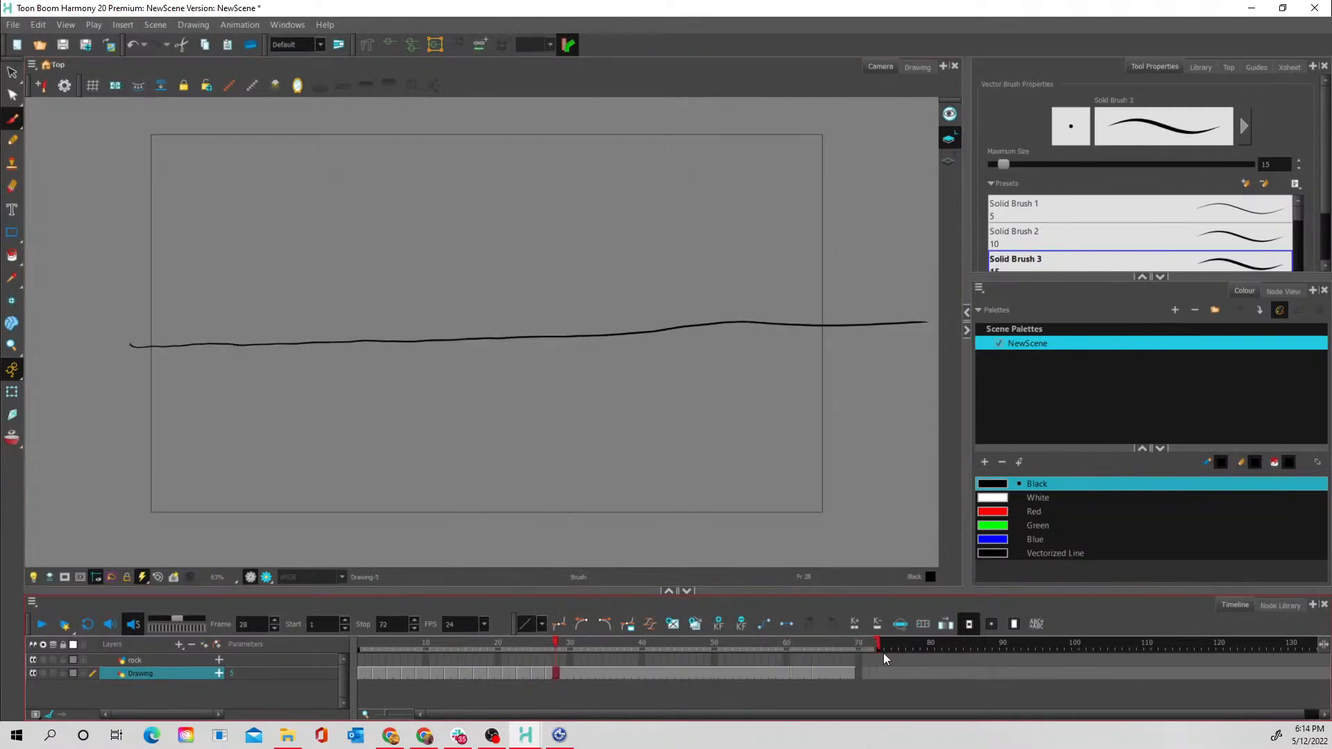
pyautogui.click(831, 671)
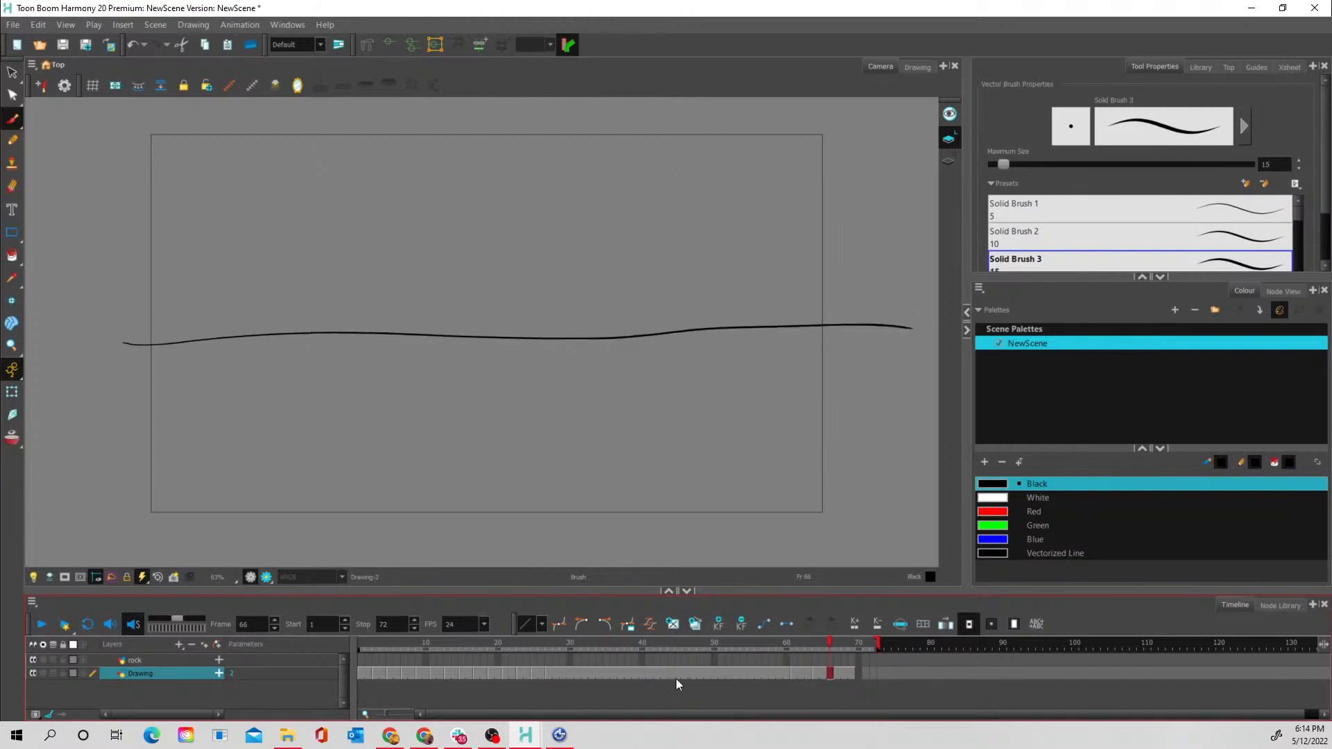
# Clear the Drawing layer's cells from frame 29 through frame 69
pyautogui.click(564, 673)
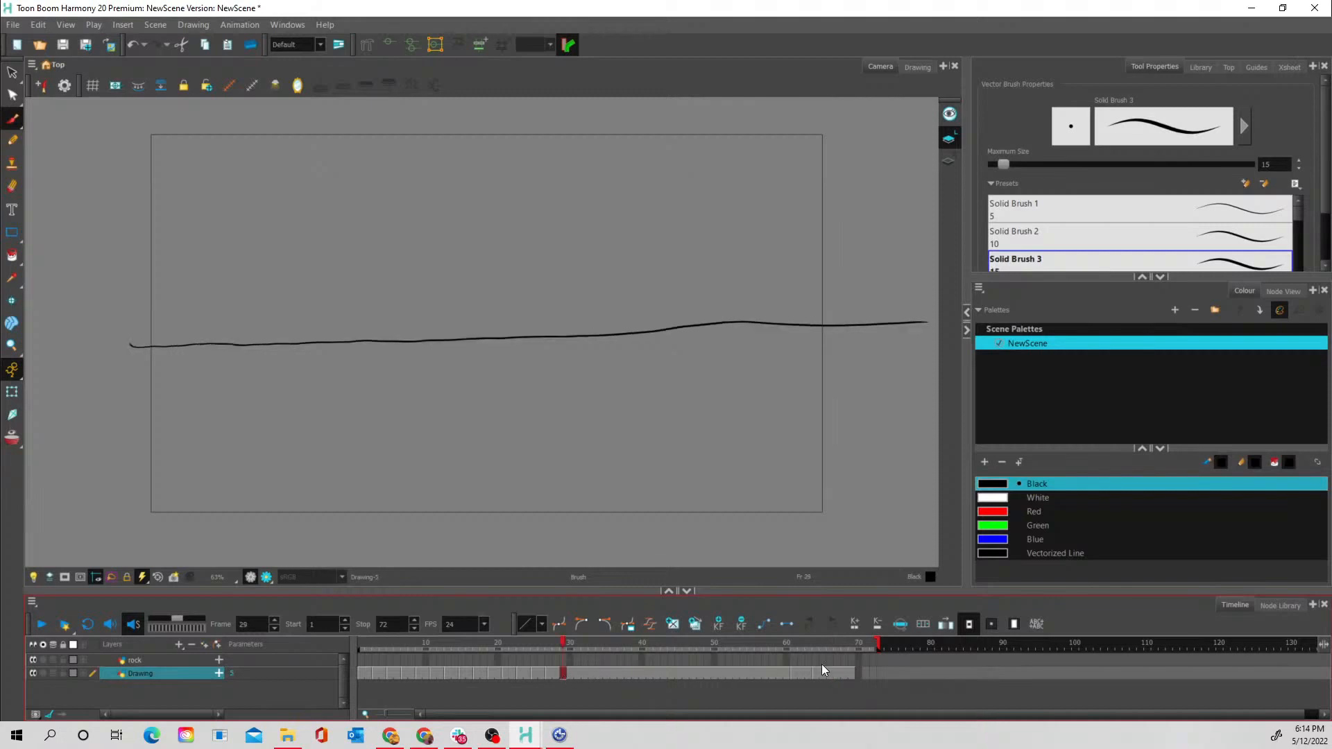
pyautogui.keyDown('shift'); pyautogui.click(852, 672); pyautogui.keyUp('shift')
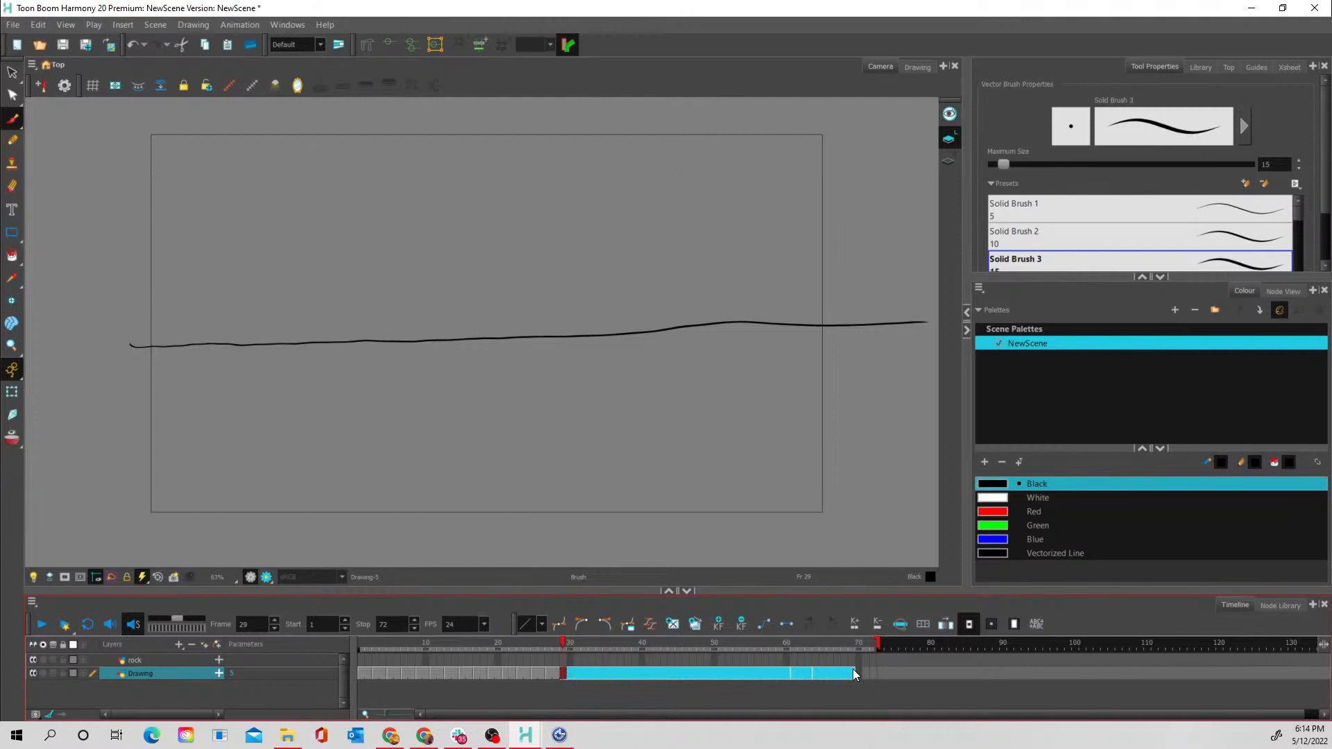
pyautogui.press('Delete')
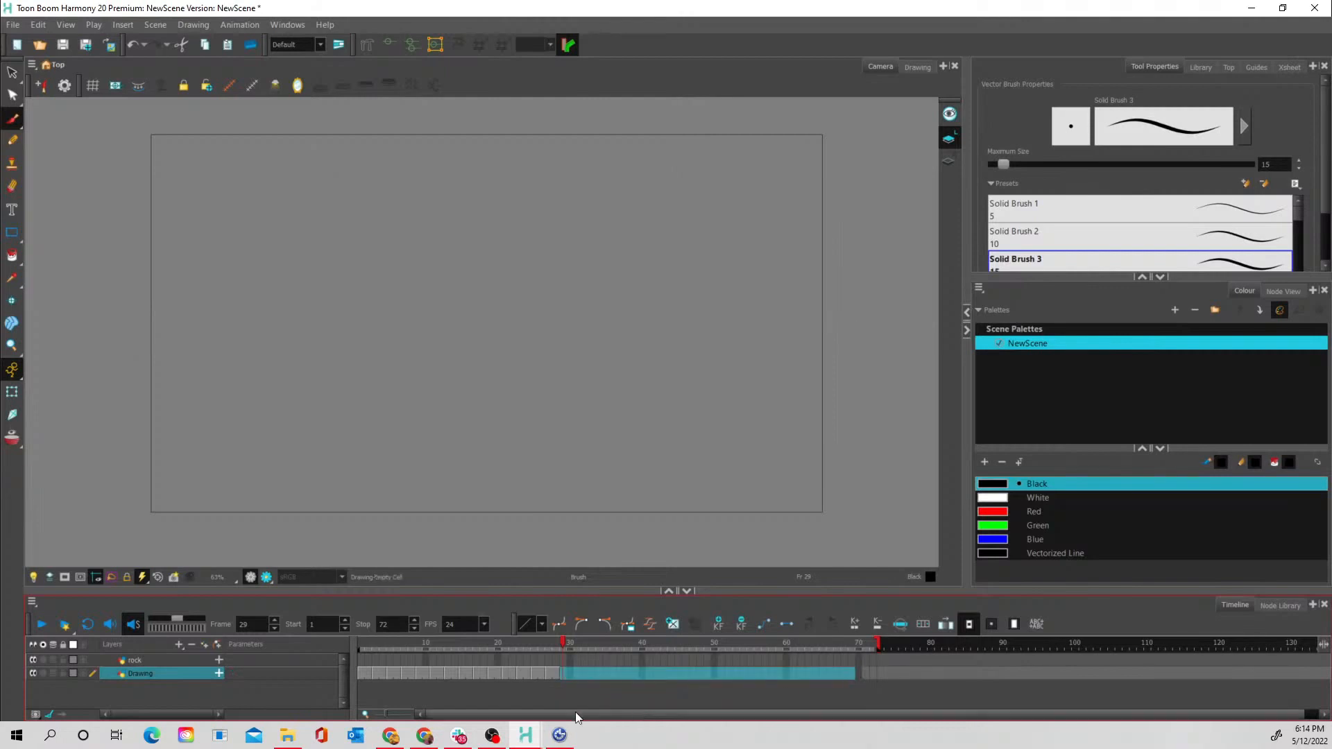
# Copy the water line cells on frames 1 to 28 and paste them at frame 29 and again at frame 57
pyautogui.click(360, 672)
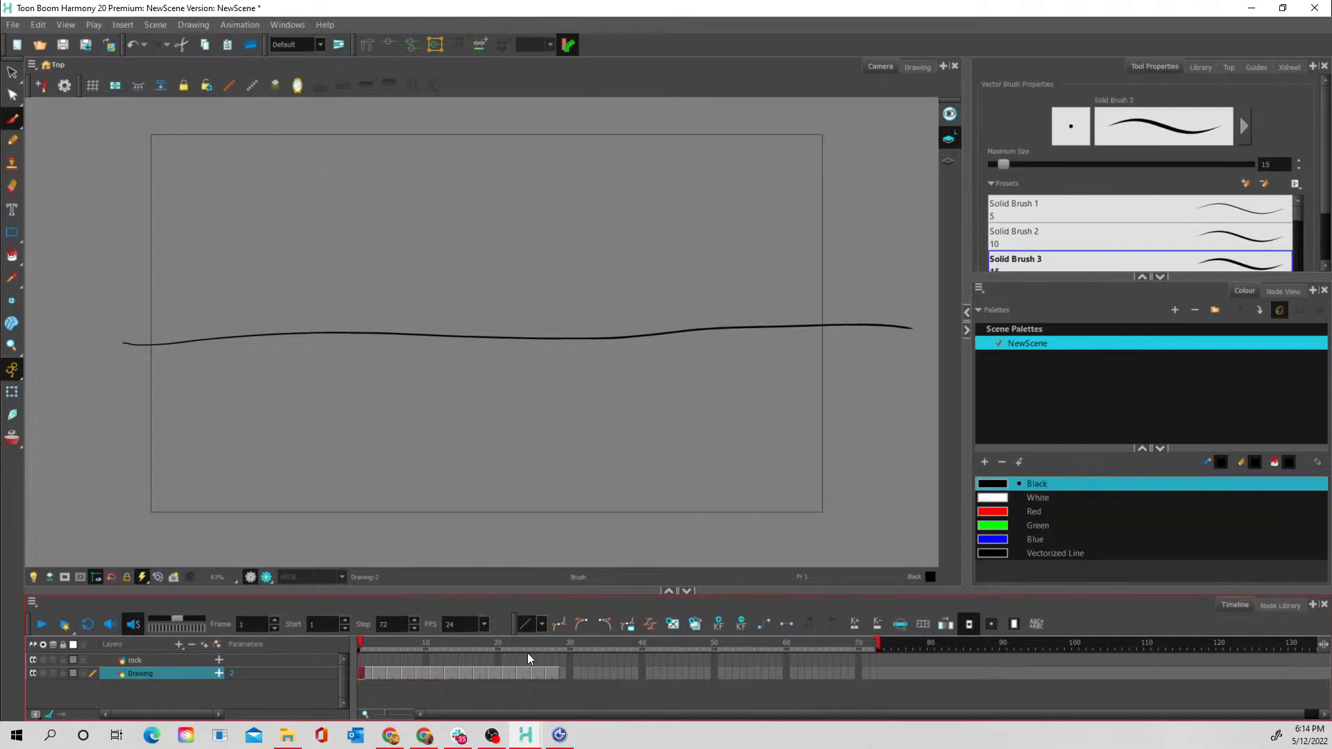
pyautogui.doubleClick(554, 672)
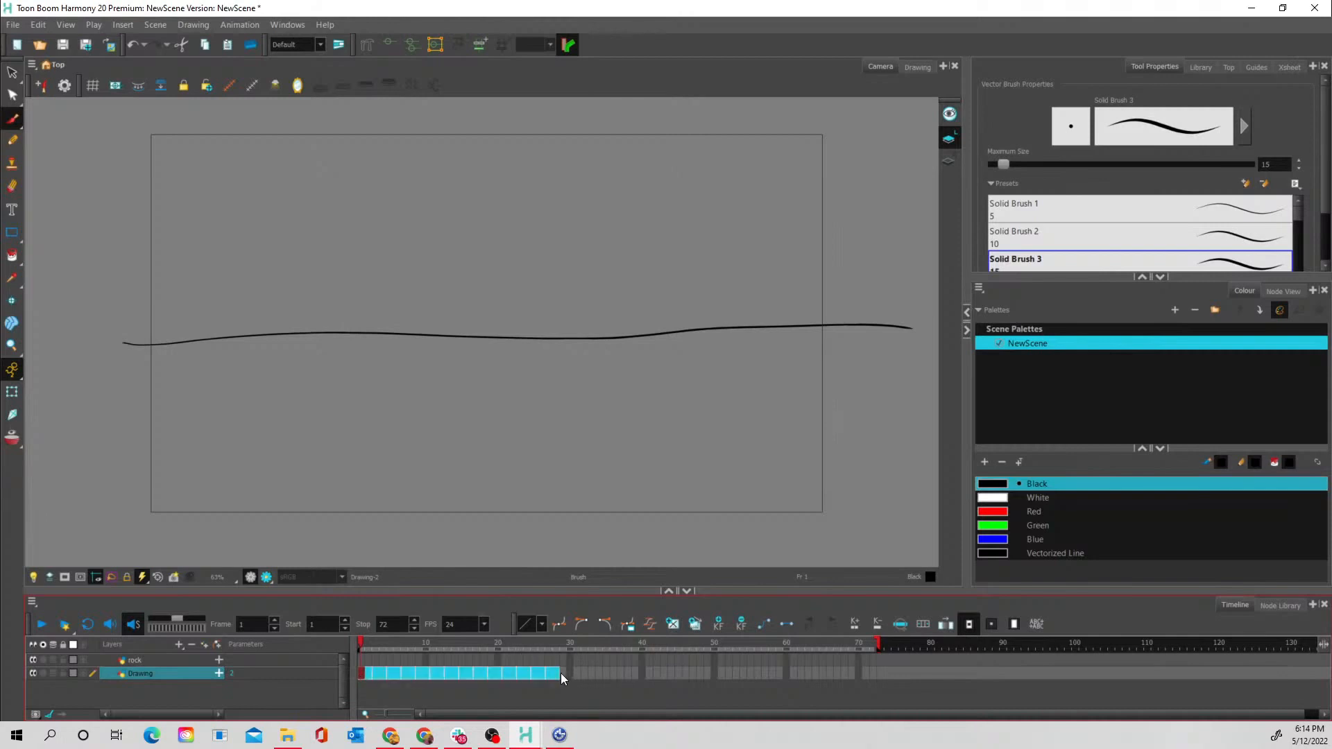
pyautogui.click(560, 673)
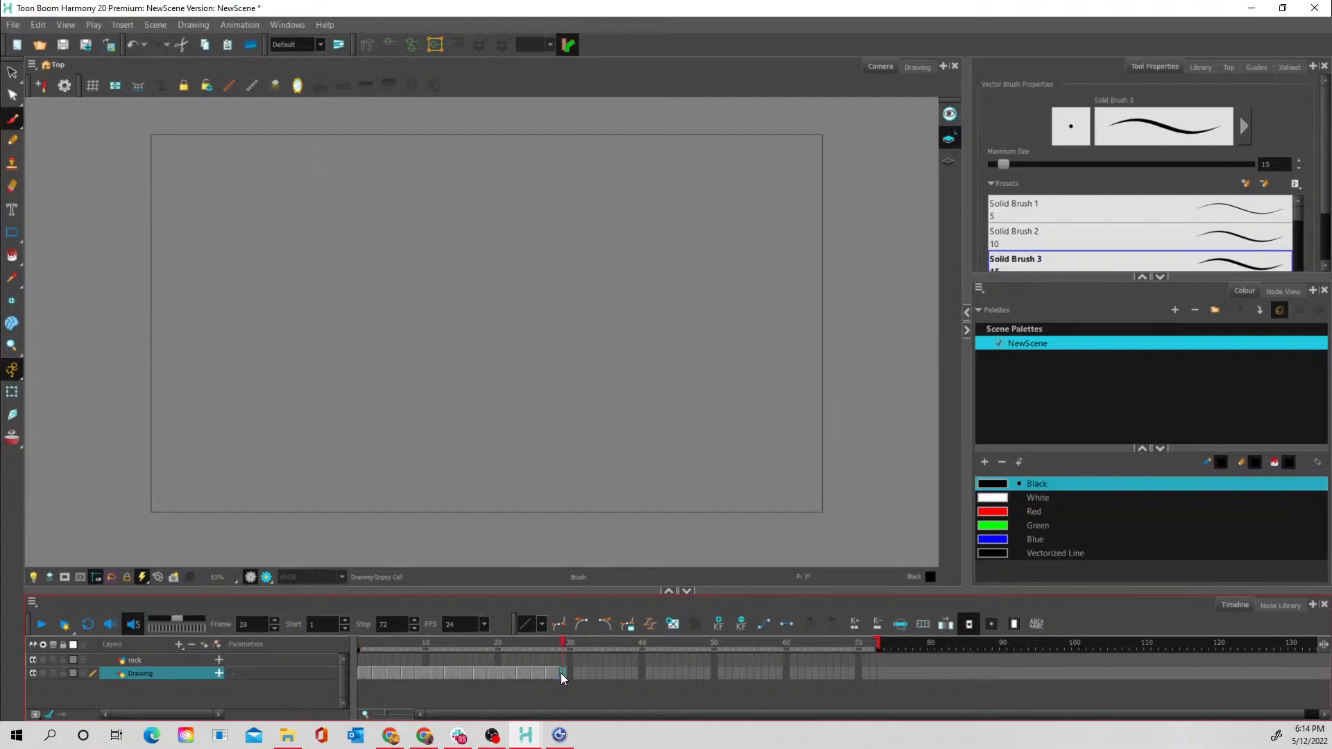
pyautogui.hotkey('ctrl', 'v')
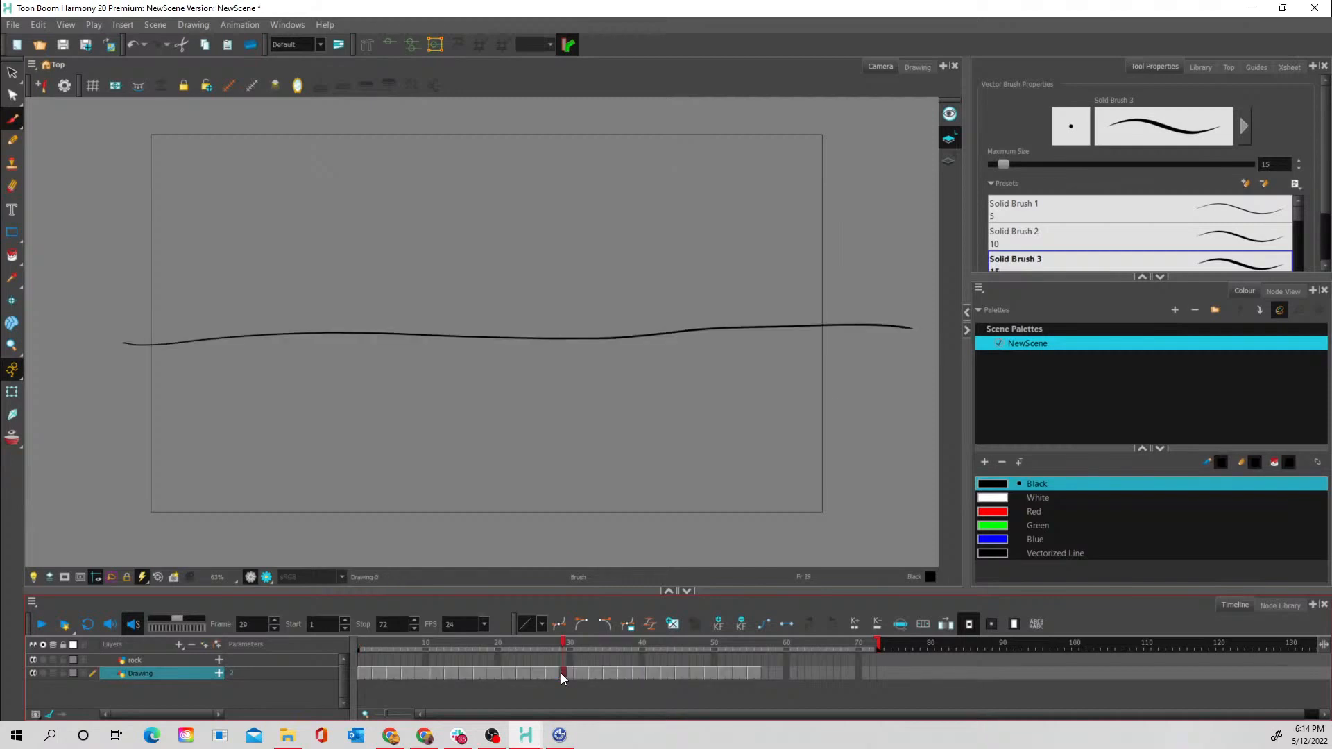
pyautogui.click(766, 673)
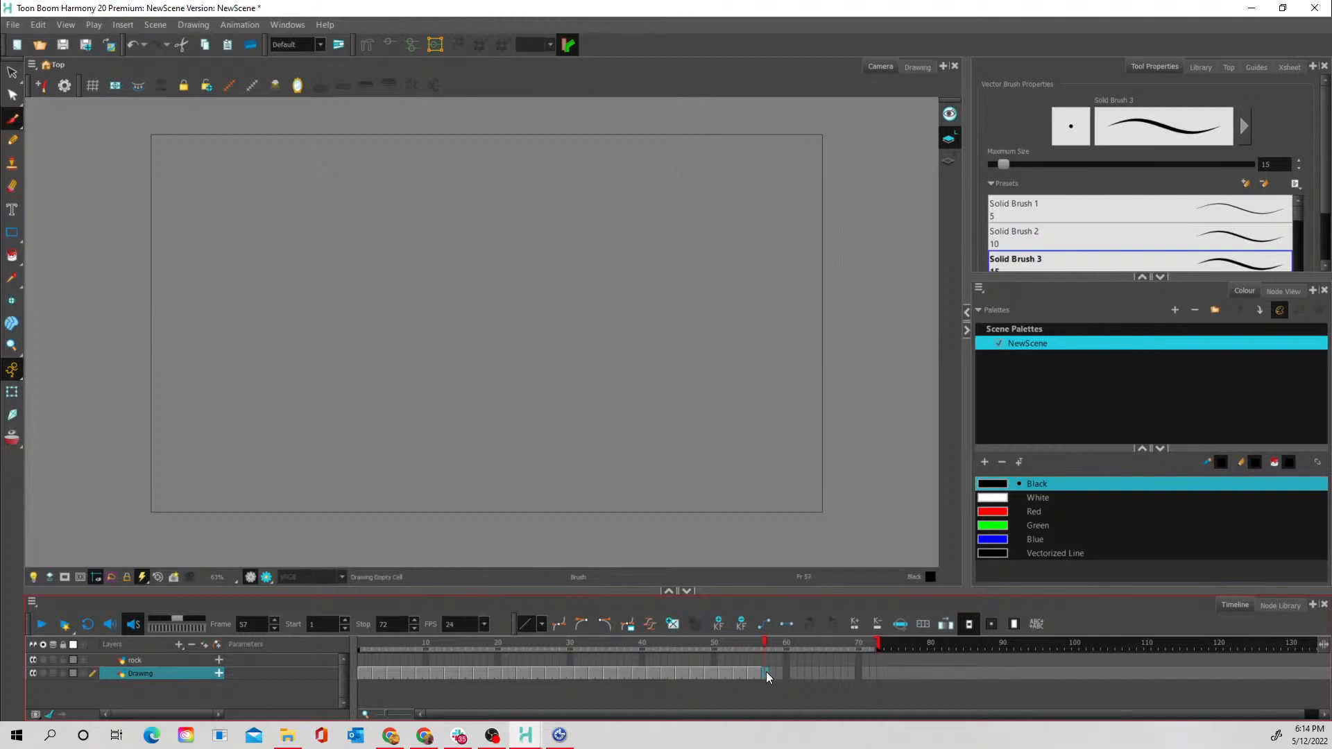
pyautogui.hotkey('ctrl', 'v')
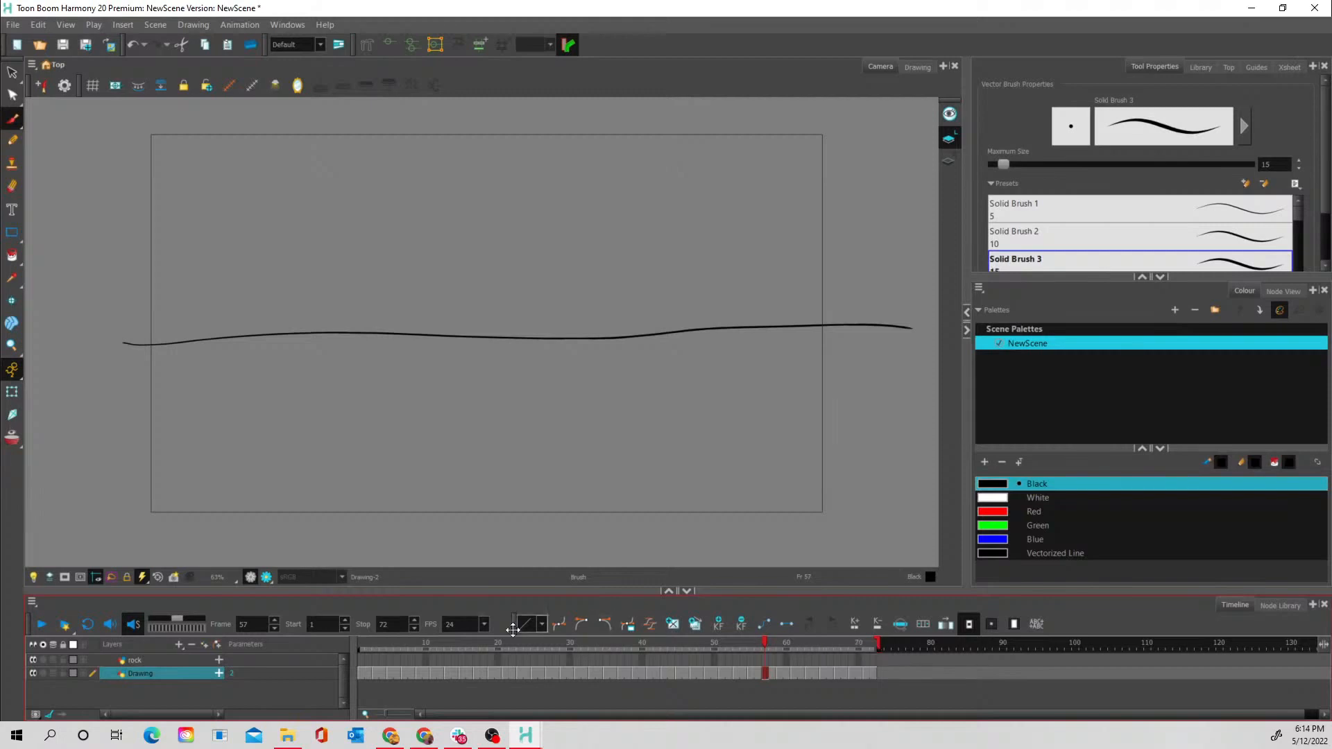
# Play back the water line animation to check its movement
pyautogui.click(33, 620)
pyautogui.click(34, 623)
# Rename the Drawing layer as water_line
pyautogui.doubleClick(142, 675)
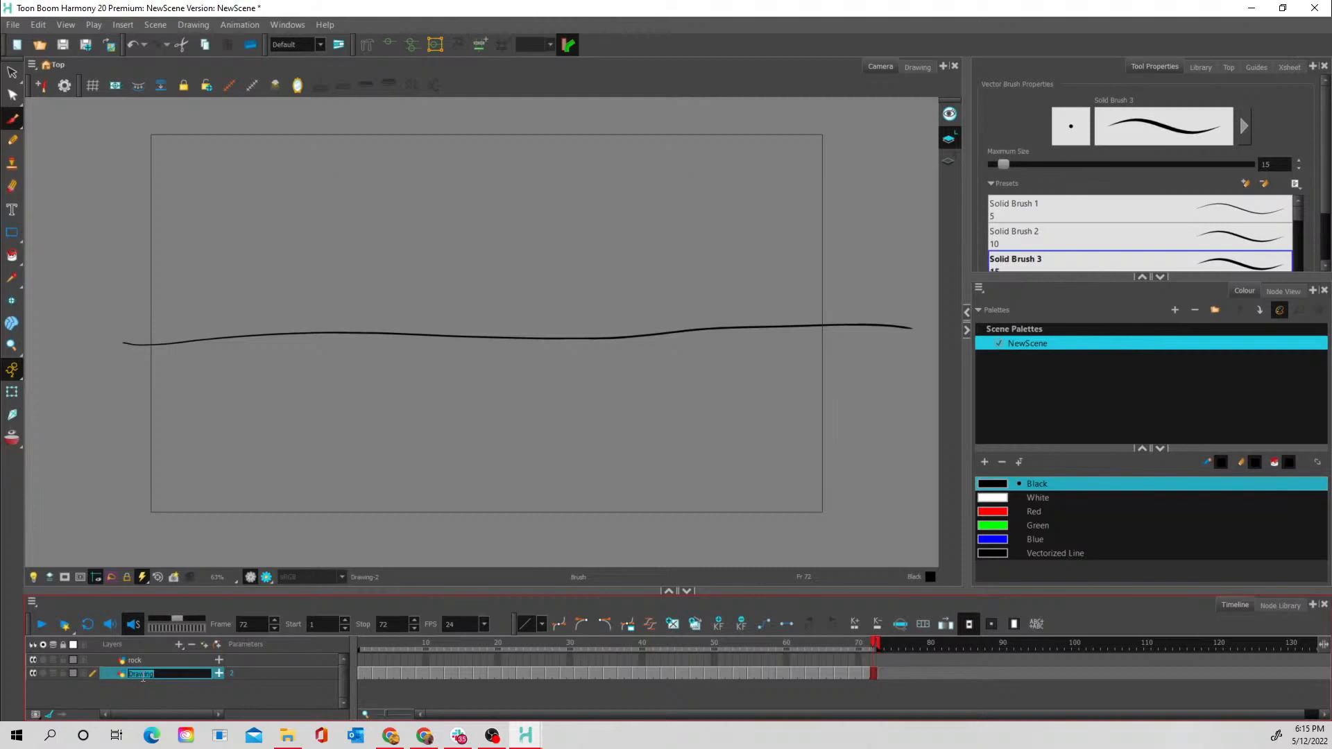
pyautogui.write('wal')
pyautogui.write('er_line')
pyautogui.press('Return')
# Restore the accidentally deleted water_line layer and add a Colour-Card layer as a white background
pyautogui.click(192, 646)
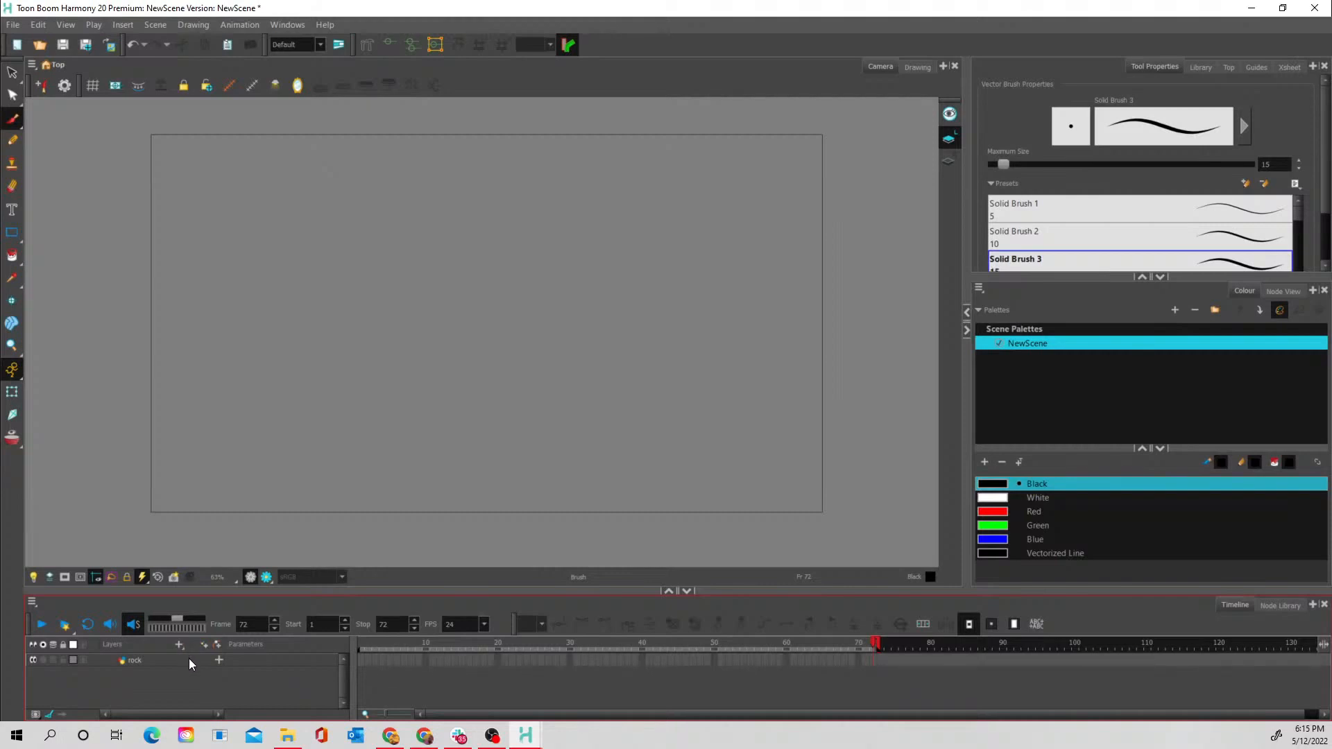
pyautogui.hotkey('ctrl', 'z')
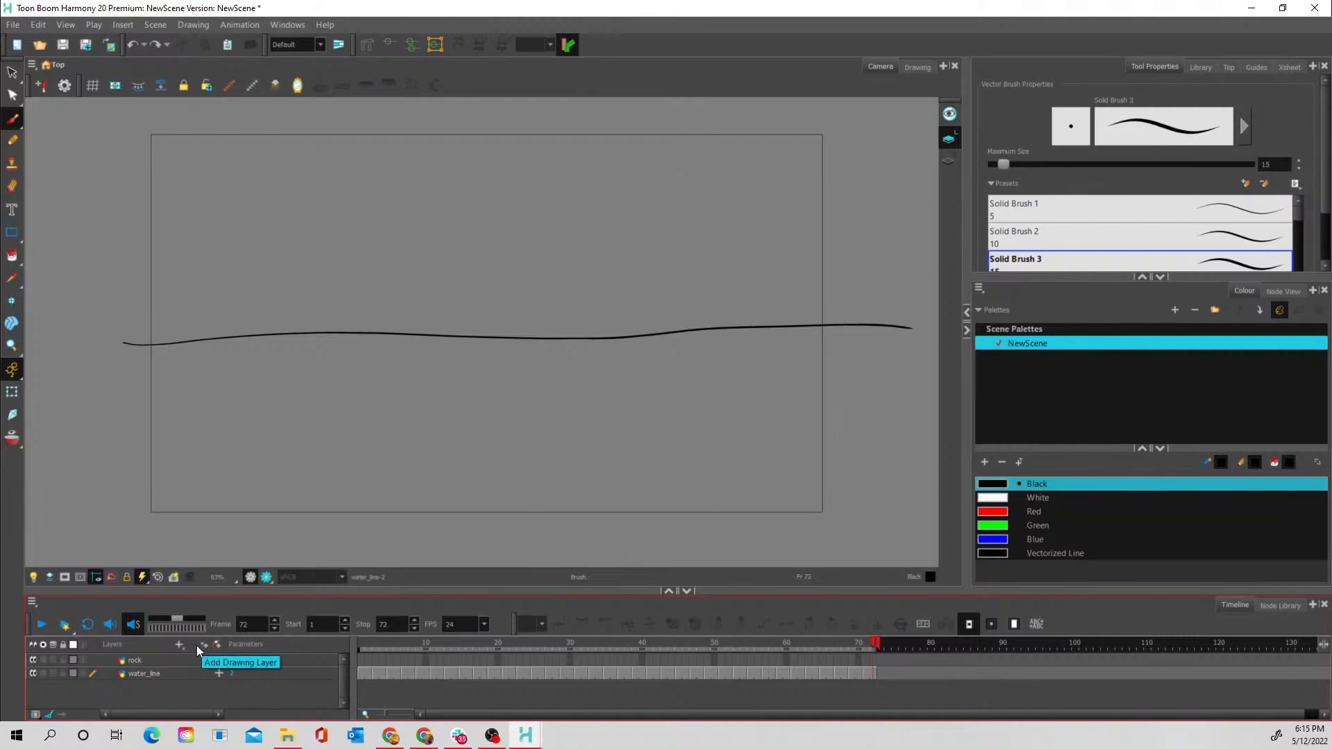
pyautogui.click(179, 645)
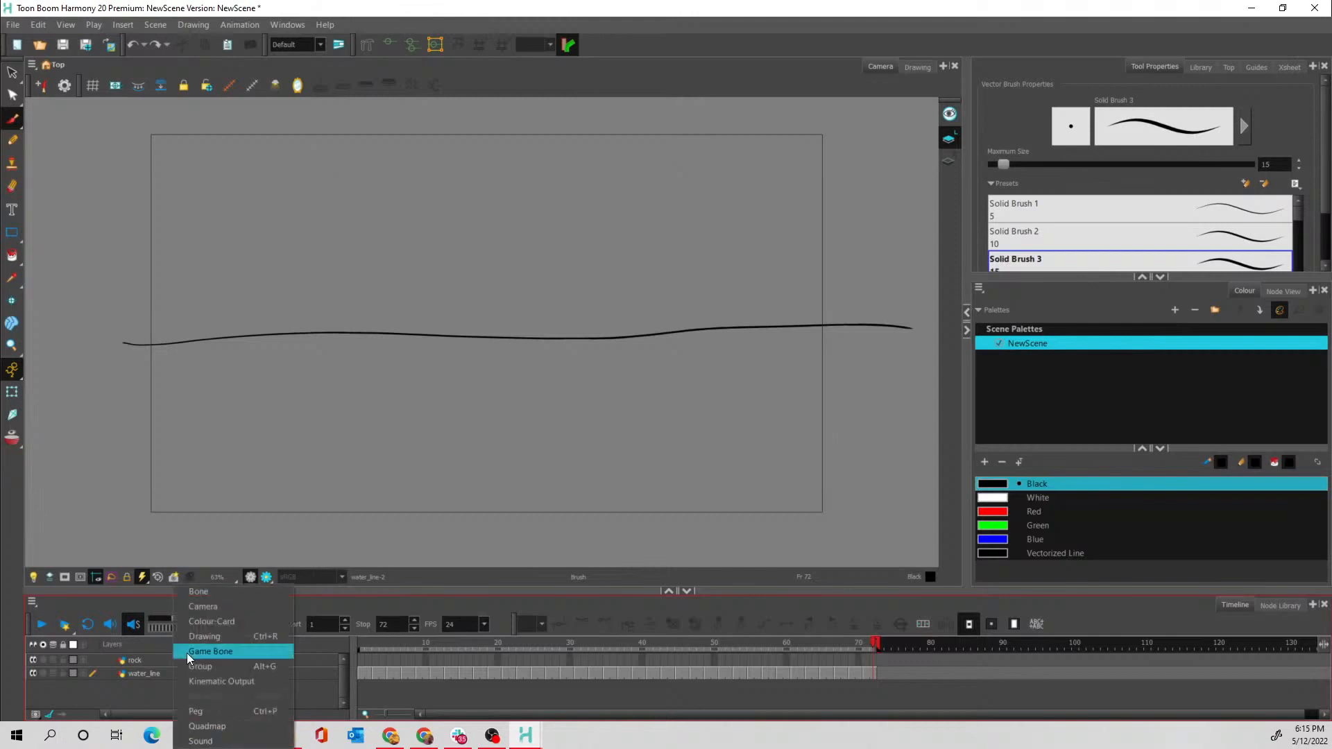
pyautogui.click(215, 627)
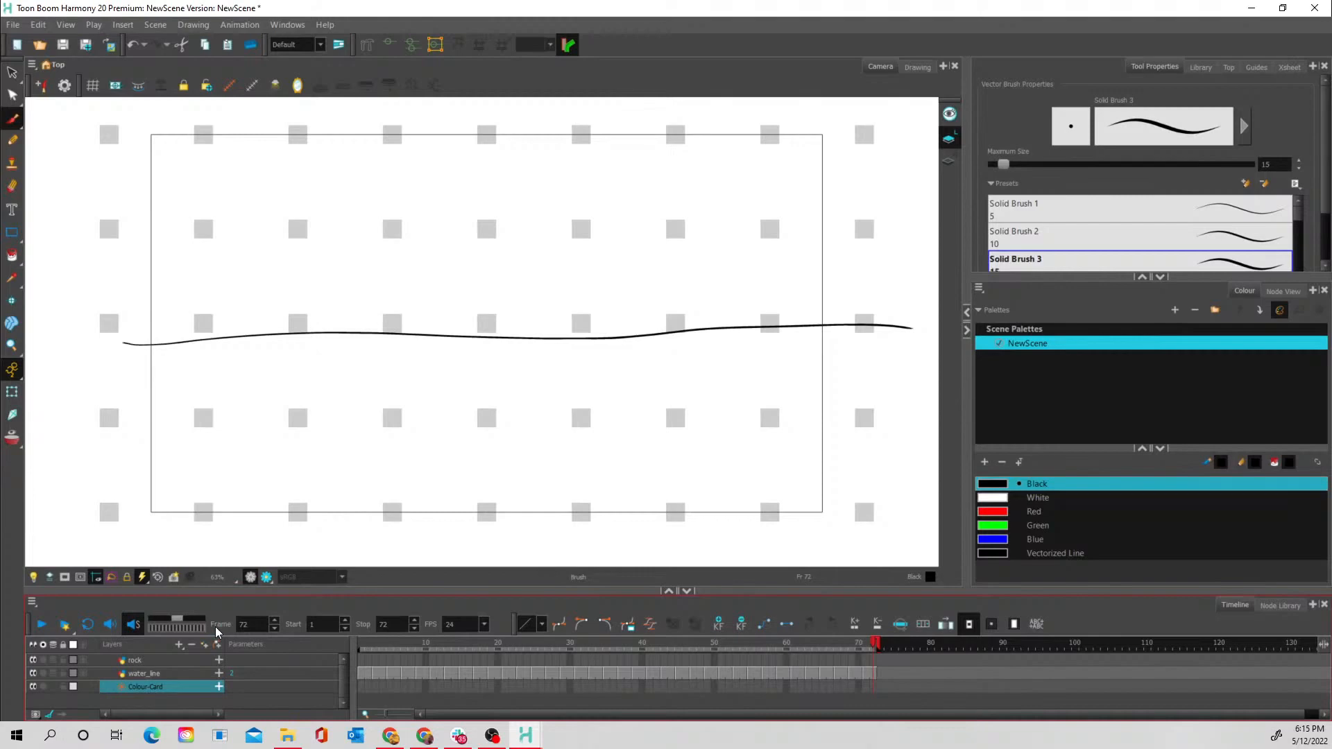
# Play back the water_line animation against the white background
pyautogui.click(176, 674)
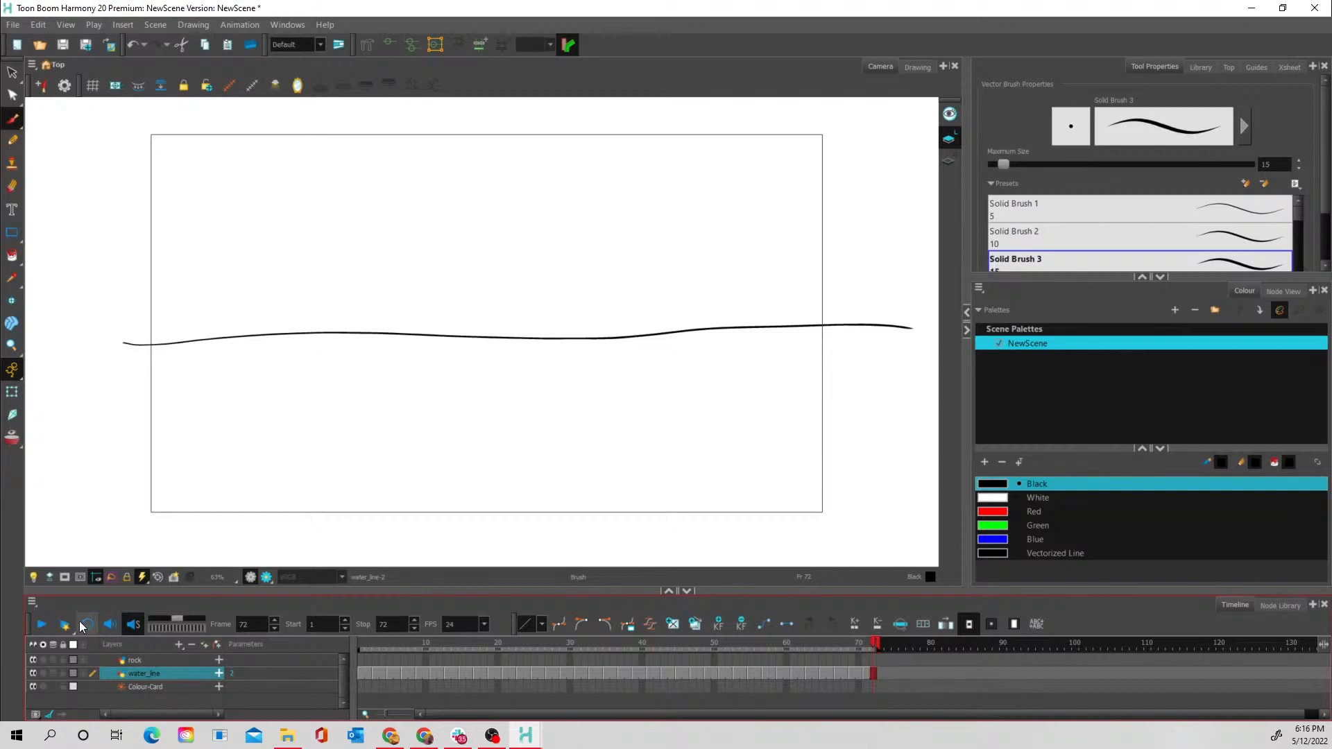
pyautogui.click(46, 622)
pyautogui.click(43, 624)
# Draw a round rock with small surface marks above the water line on the rock layer at frame 12
pyautogui.click(153, 660)
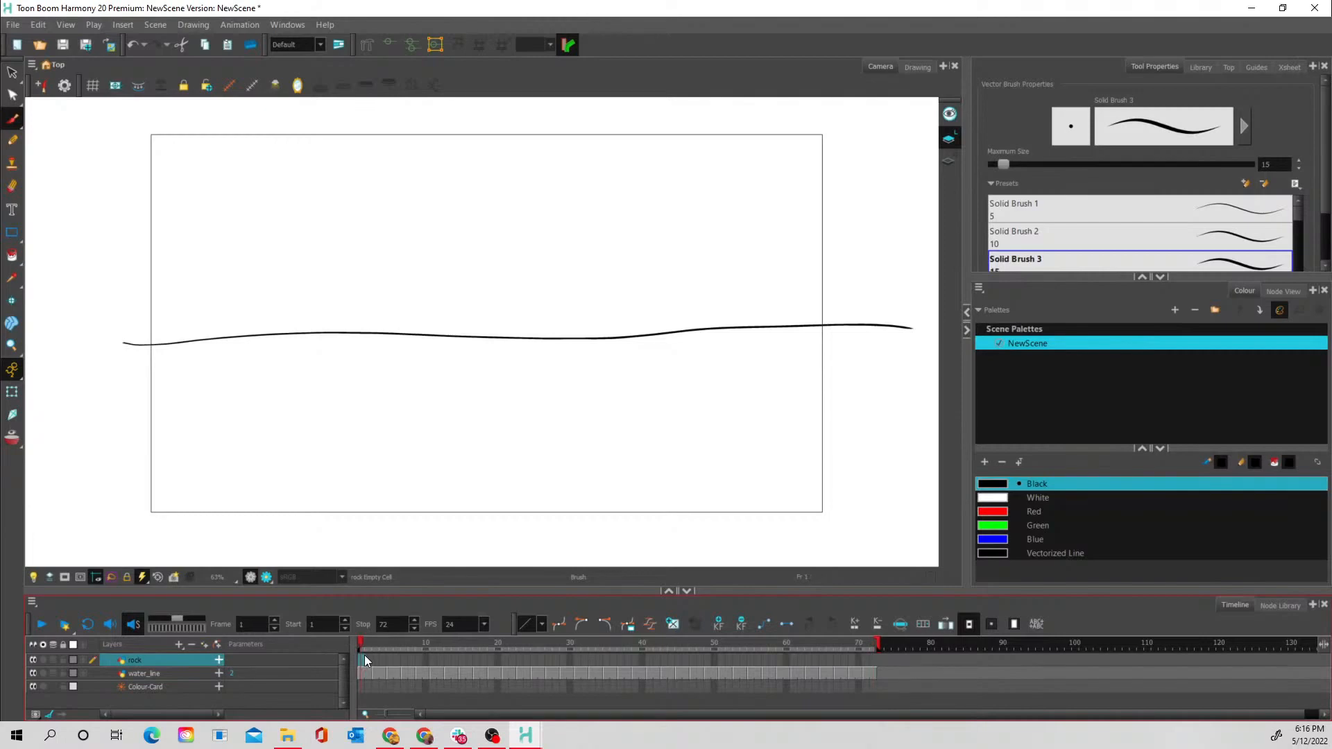
pyautogui.click(432, 657)
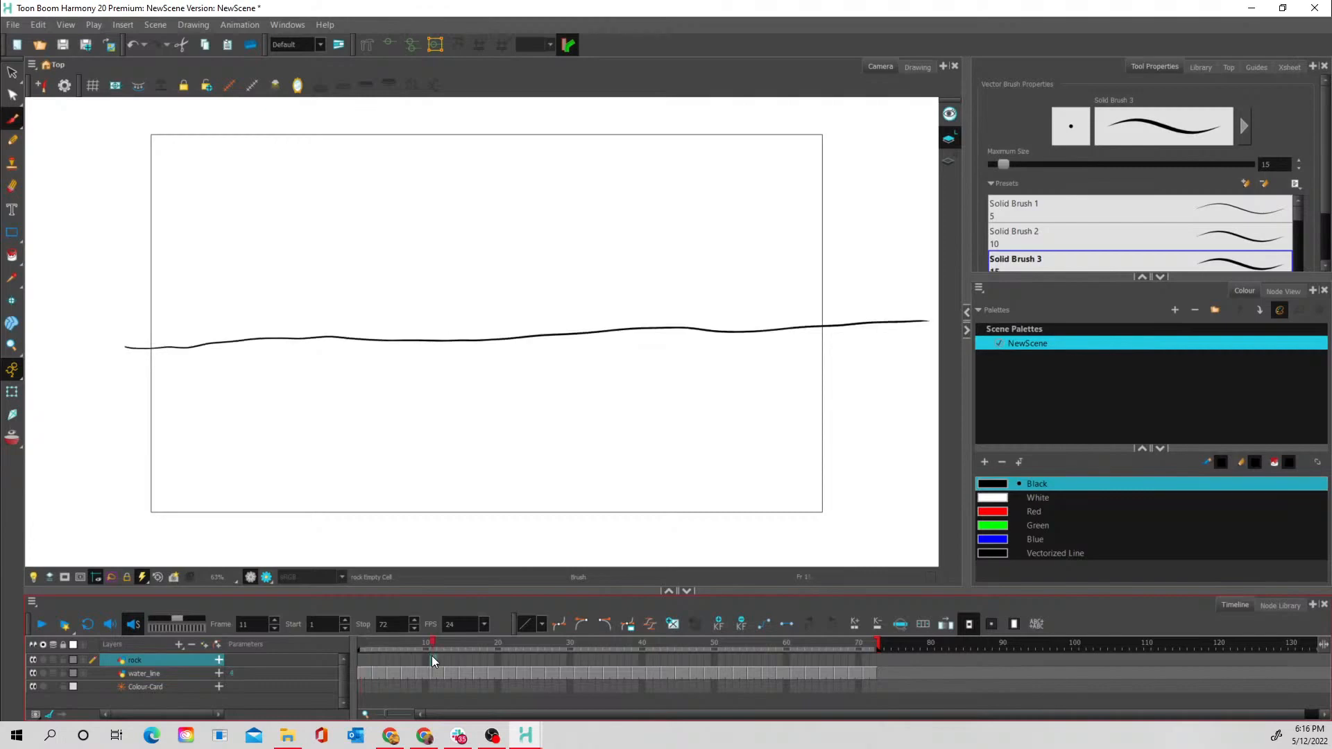
pyautogui.moveTo(375, 641); pyautogui.dragTo(443, 647)
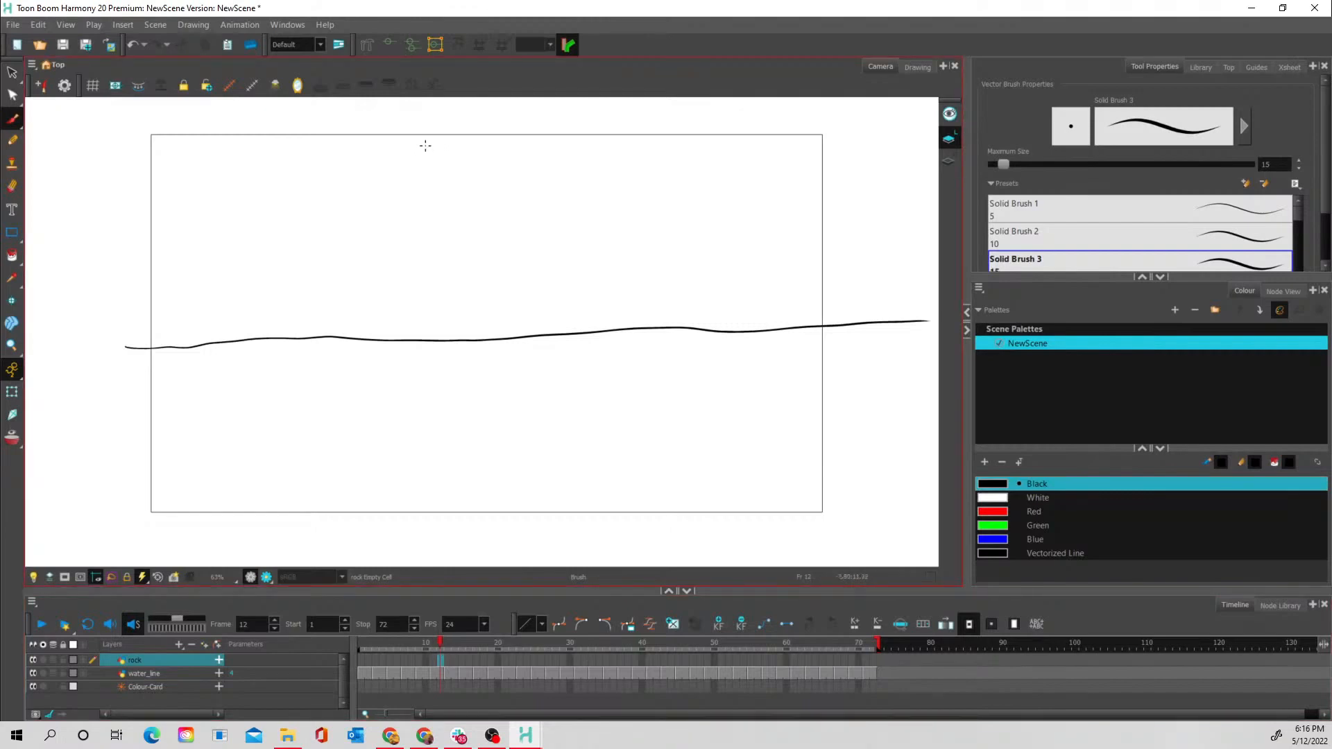
pyautogui.moveTo(432, 143)
pyautogui.mouseDown()
pyautogui.moveTo(413, 173)
pyautogui.moveTo(436, 197)
pyautogui.moveTo(466, 167)
pyautogui.moveTo(435, 143)
pyautogui.moveTo(437, 186)
pyautogui.moveTo(450, 181)
pyautogui.mouseUp()
pyautogui.moveTo(439, 177)
pyautogui.mouseDown()
pyautogui.moveTo(456, 173)
pyautogui.moveTo(449, 188)
pyautogui.moveTo(418, 177)
pyautogui.mouseUp()
pyautogui.click(417, 178)
pyautogui.click(427, 151)
pyautogui.click(442, 150)
pyautogui.click(456, 160)
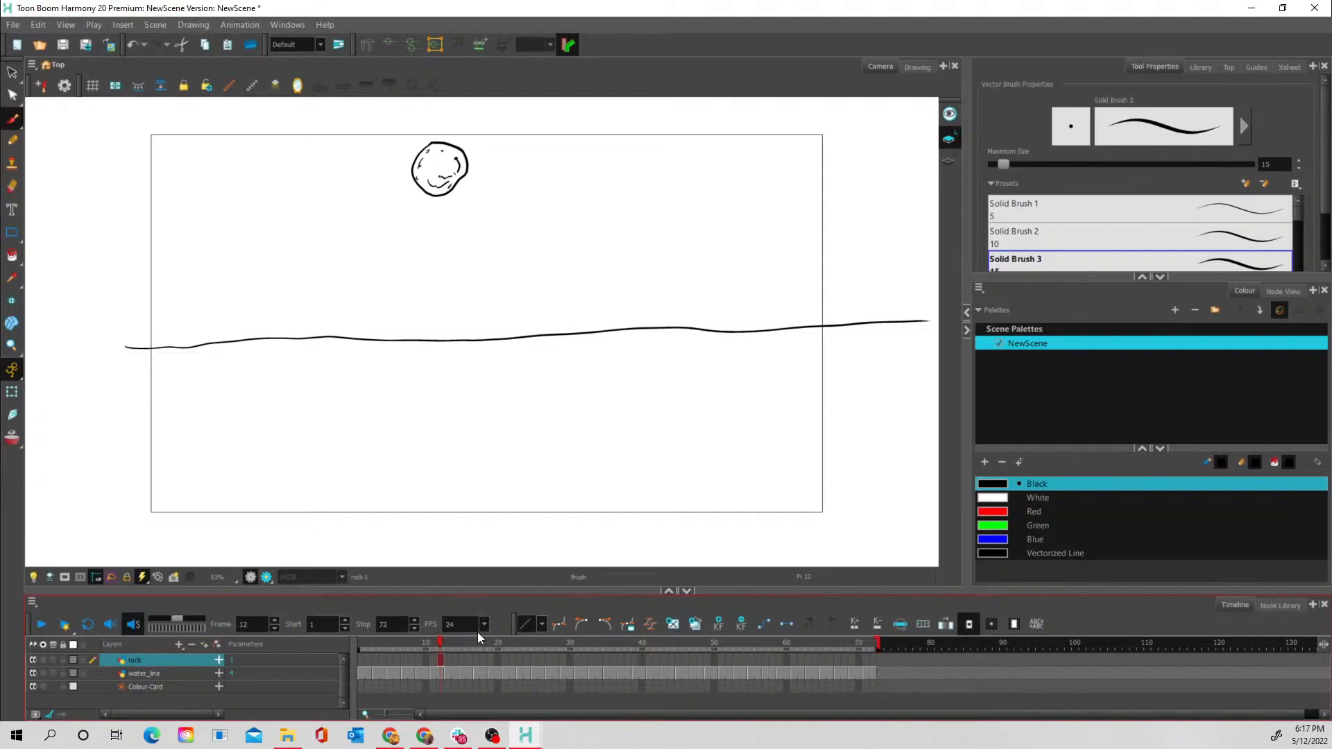
# Extend the rock drawing's exposure back to frame 11 so it is held on frames 11 and 12
pyautogui.click(433, 660)
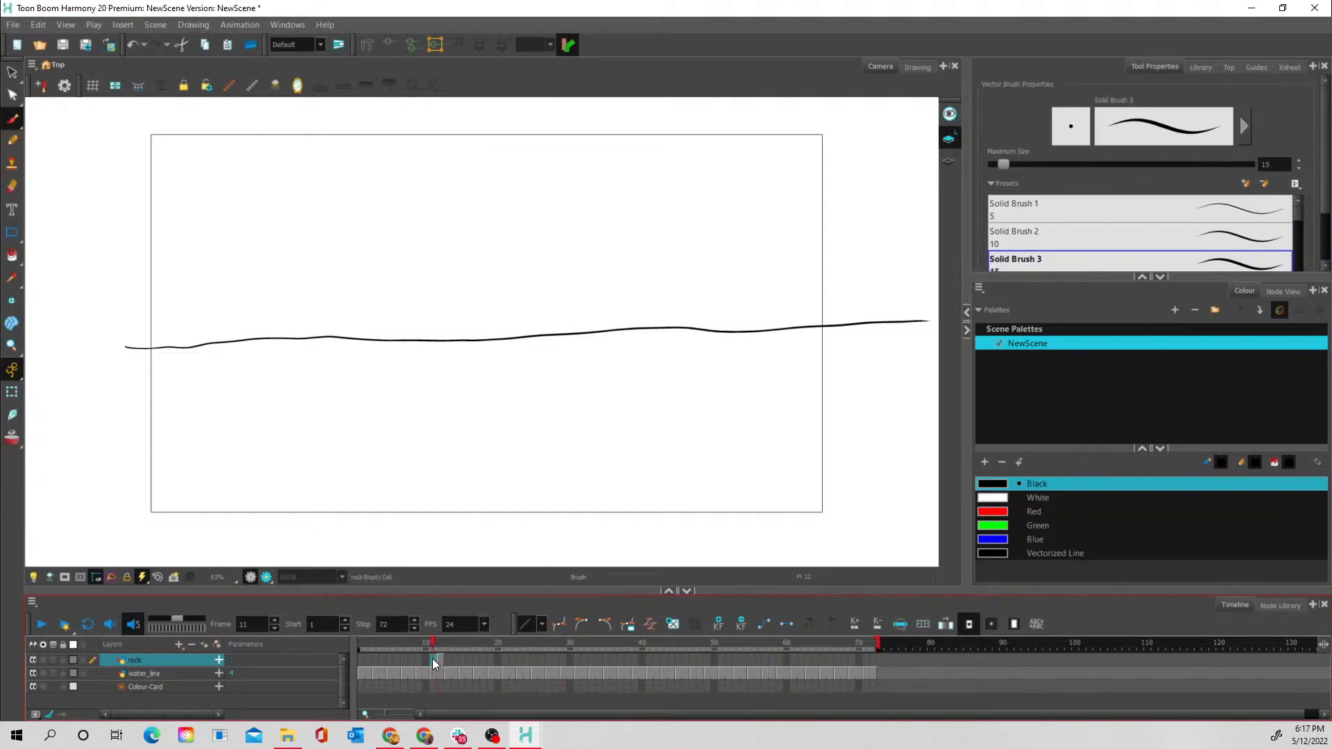
pyautogui.click(437, 659)
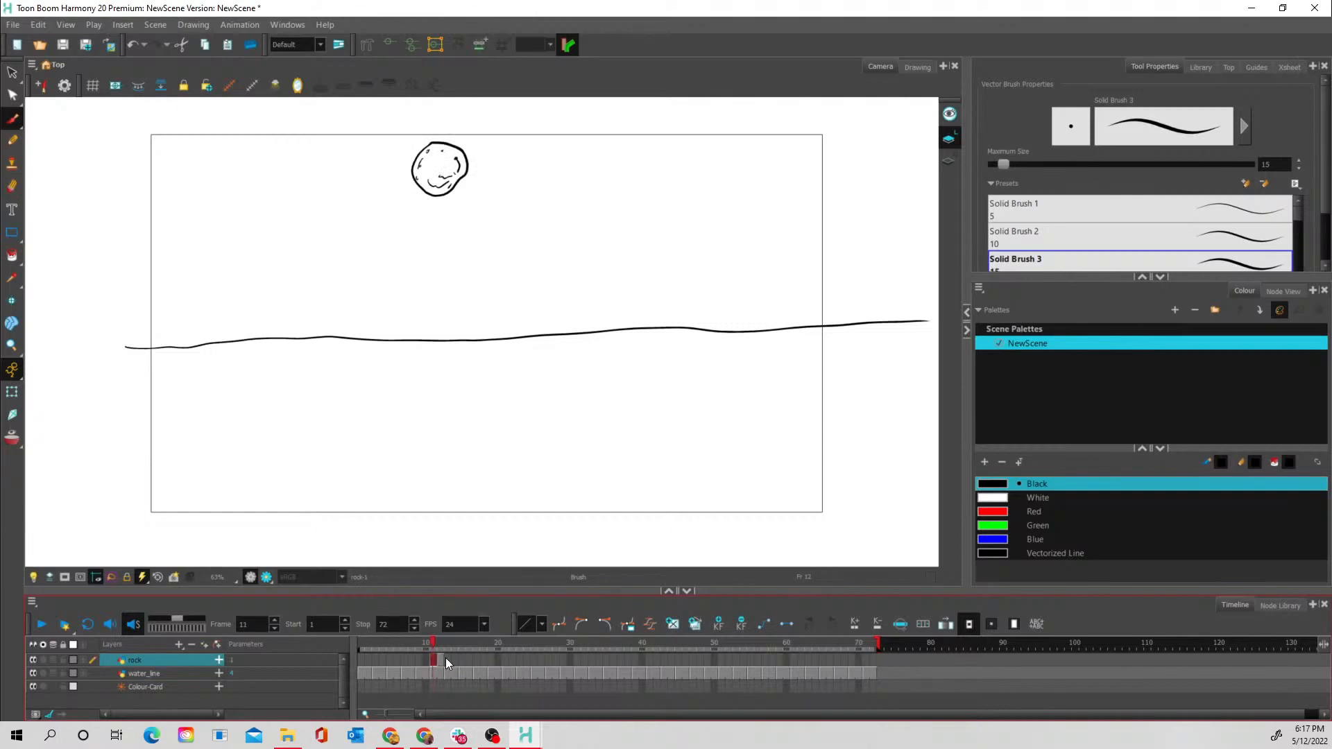
pyautogui.click(446, 658)
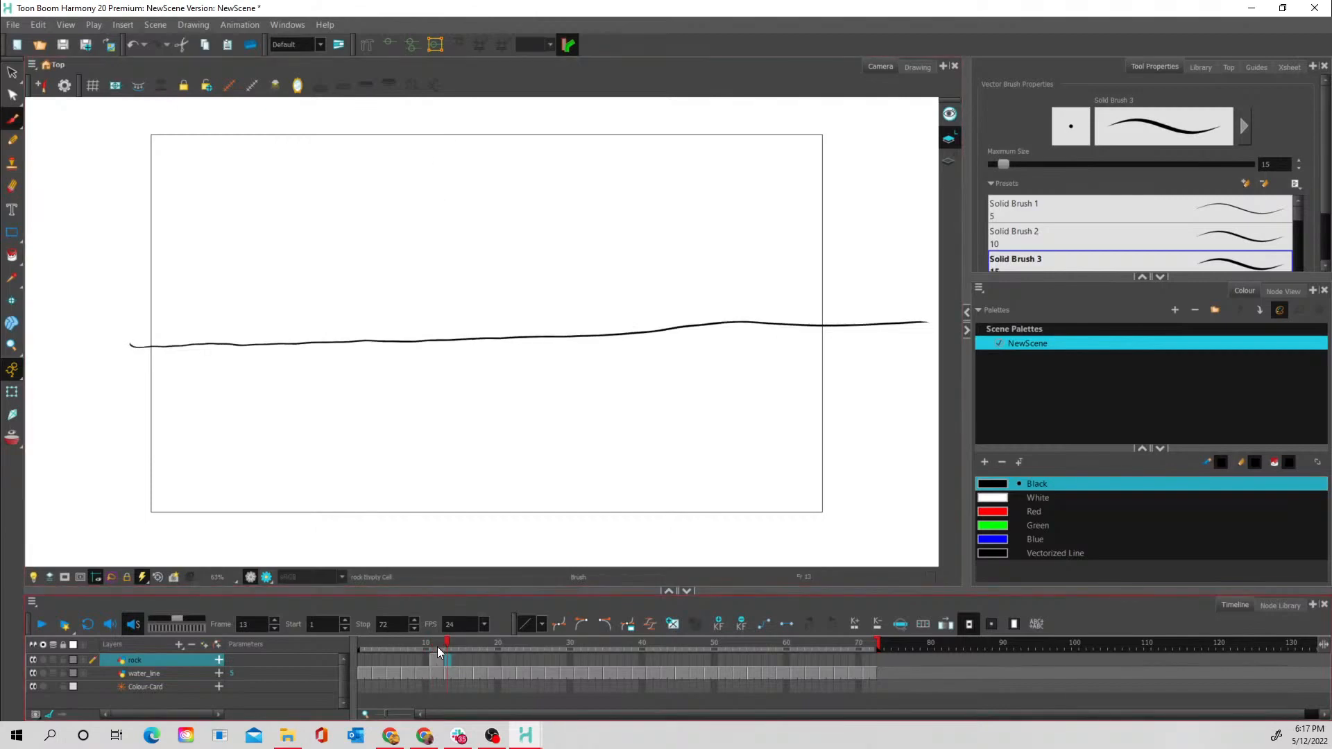
pyautogui.click(437, 655)
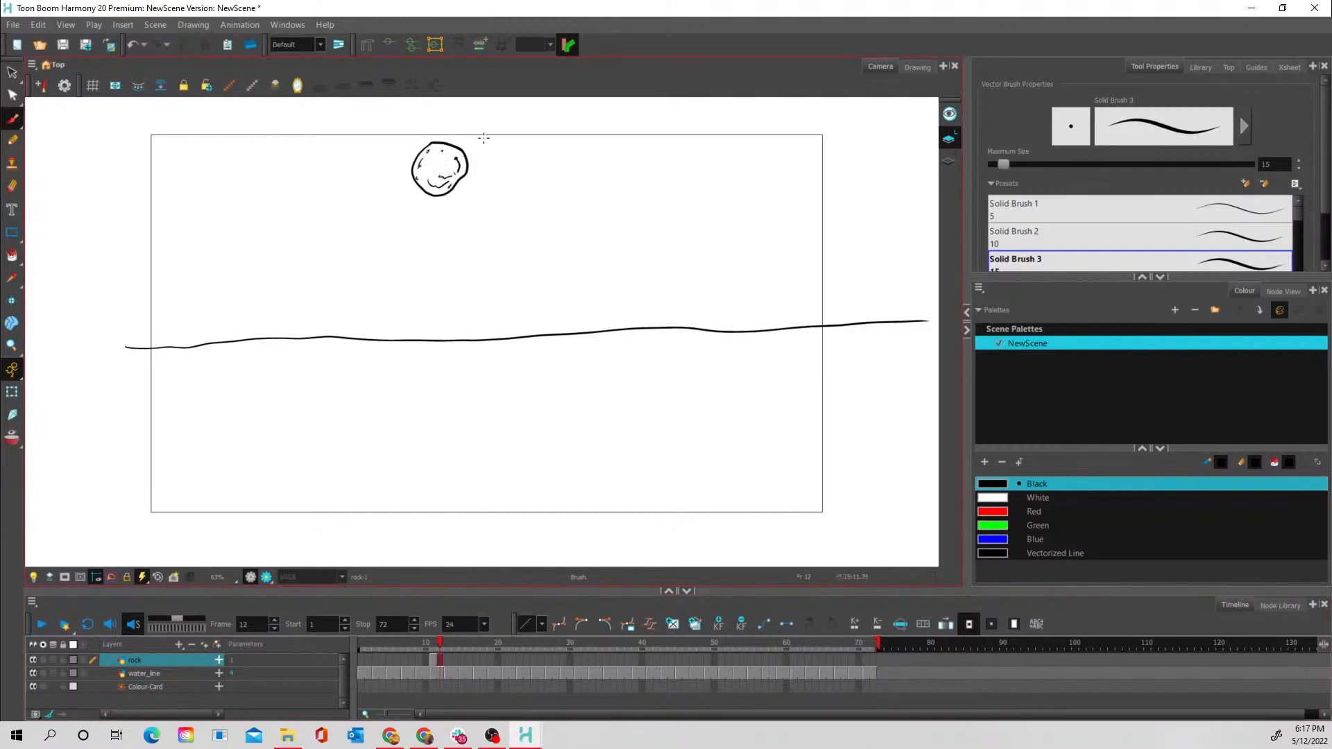
# Copy the rock drawing to frame 13 and move the copy straight down until it sits across the water line
pyautogui.click(11, 73)
pyautogui.moveTo(462, 119)
pyautogui.mouseDown()
pyautogui.moveTo(395, 133)
pyautogui.moveTo(436, 115)
pyautogui.mouseUp()
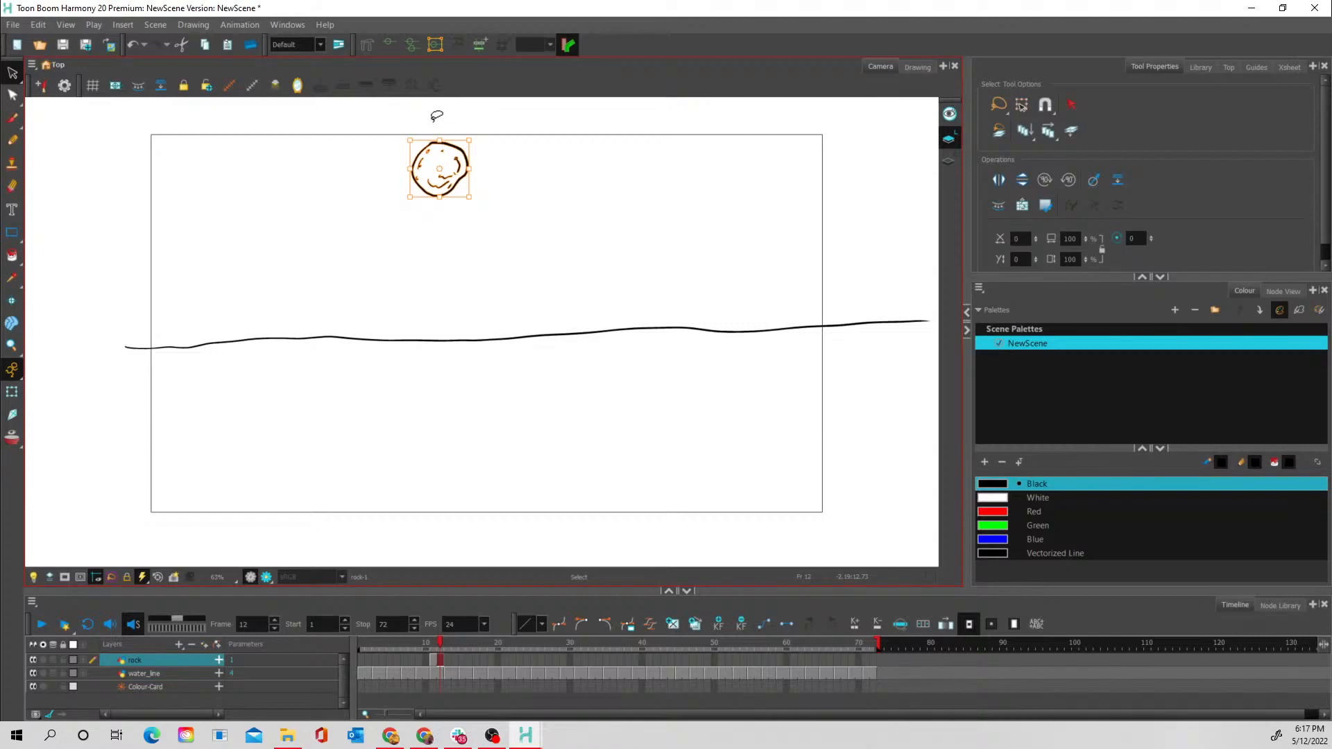
pyautogui.click(446, 659)
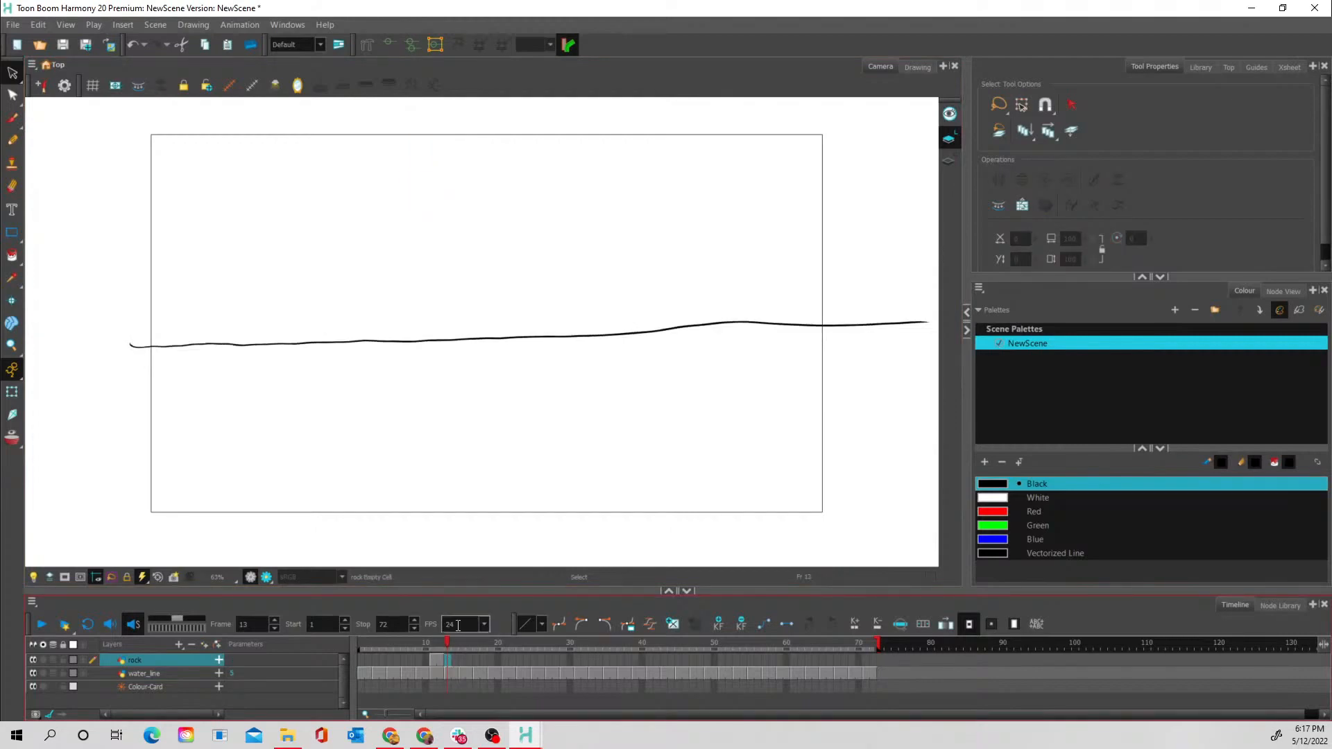
pyautogui.hotkey('ctrl', 'v')
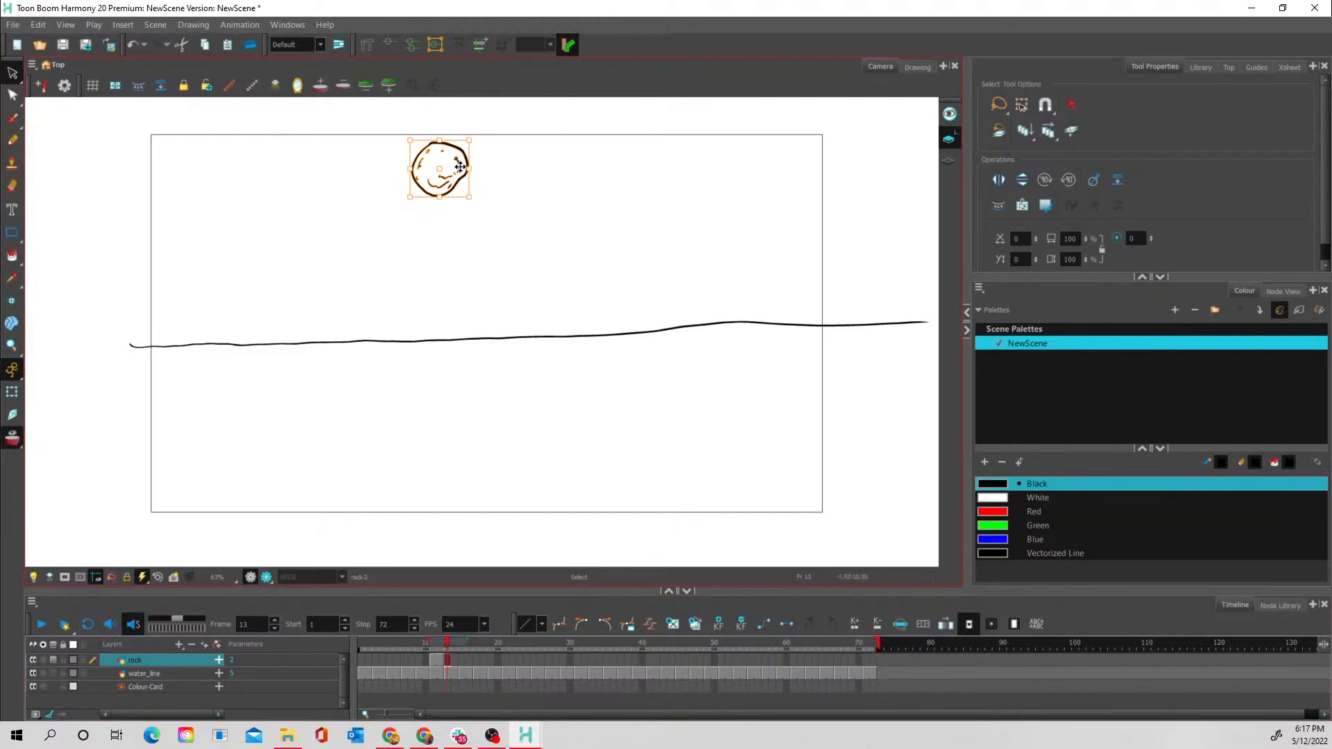
pyautogui.moveTo(461, 168); pyautogui.dragTo(462, 224)
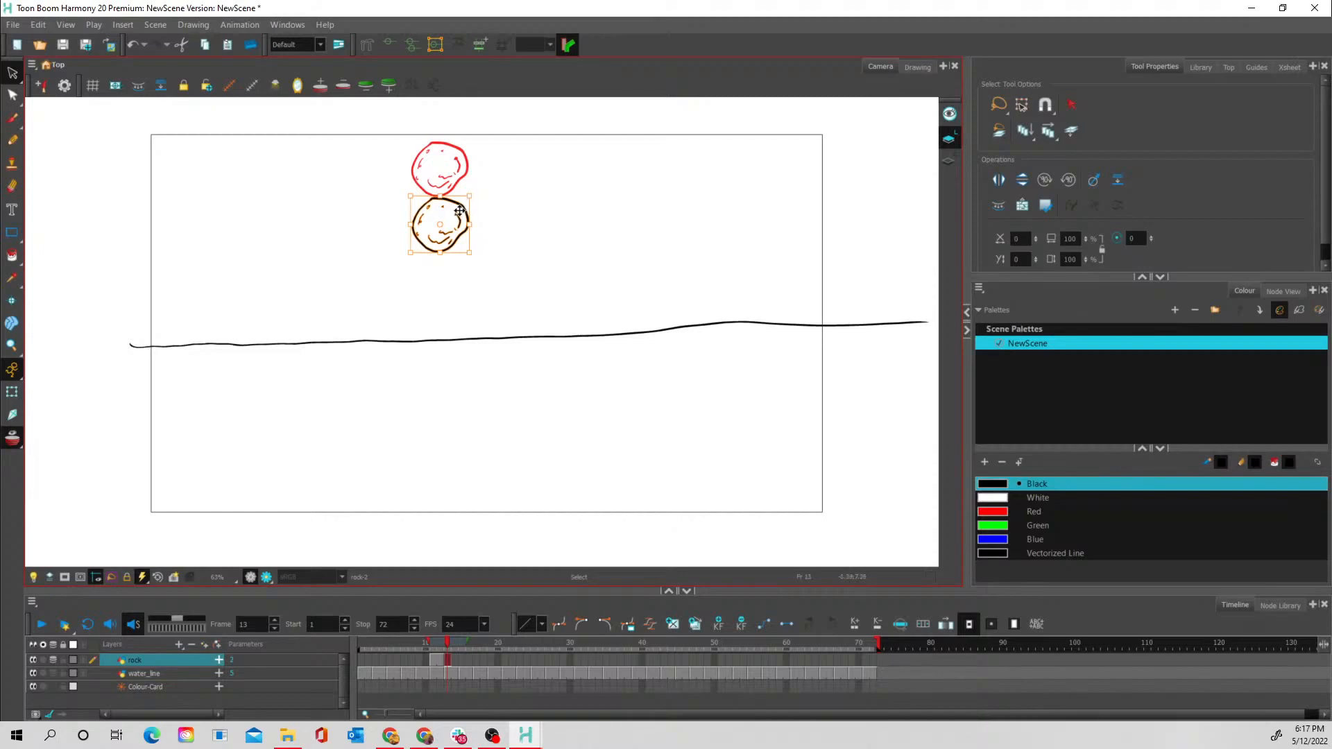
pyautogui.moveTo(460, 211); pyautogui.dragTo(458, 332)
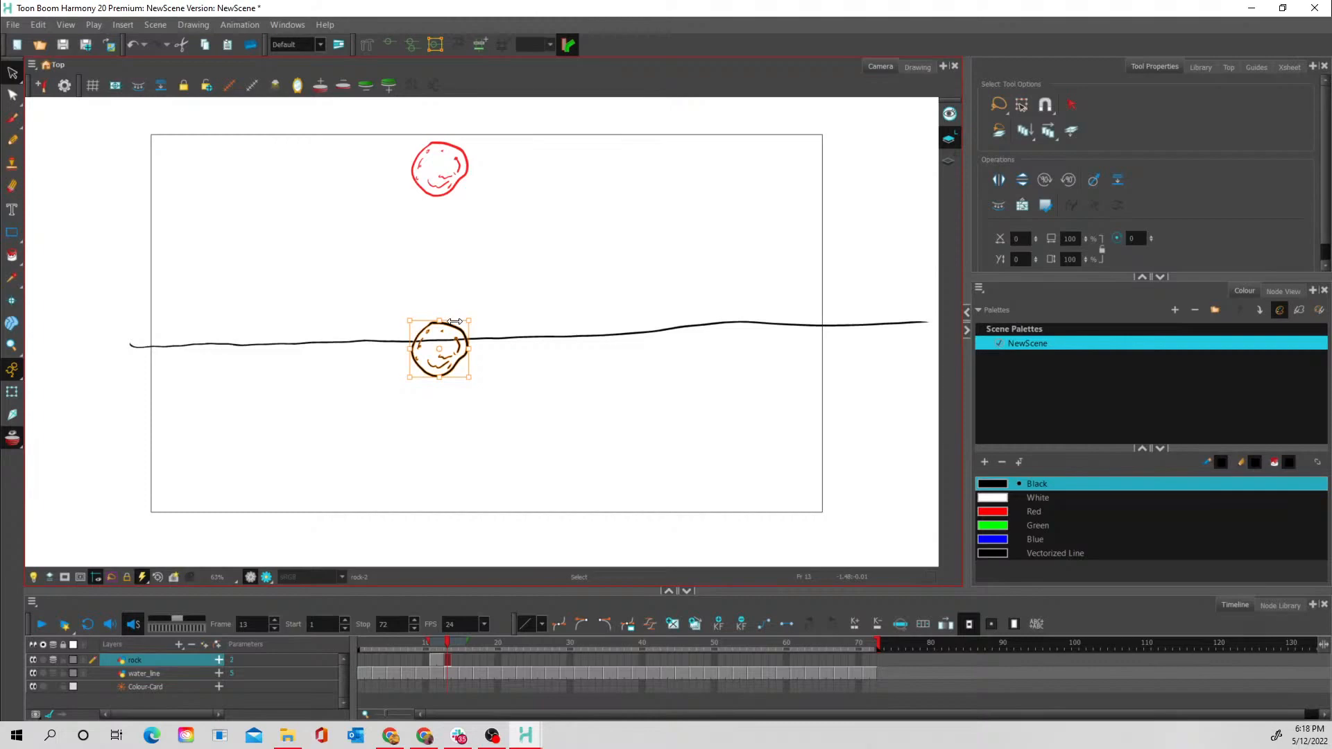
# Label the frame 11 rock with a circled R1 and an arrow, and start a vertical timing chart line below the label
pyautogui.click(435, 660)
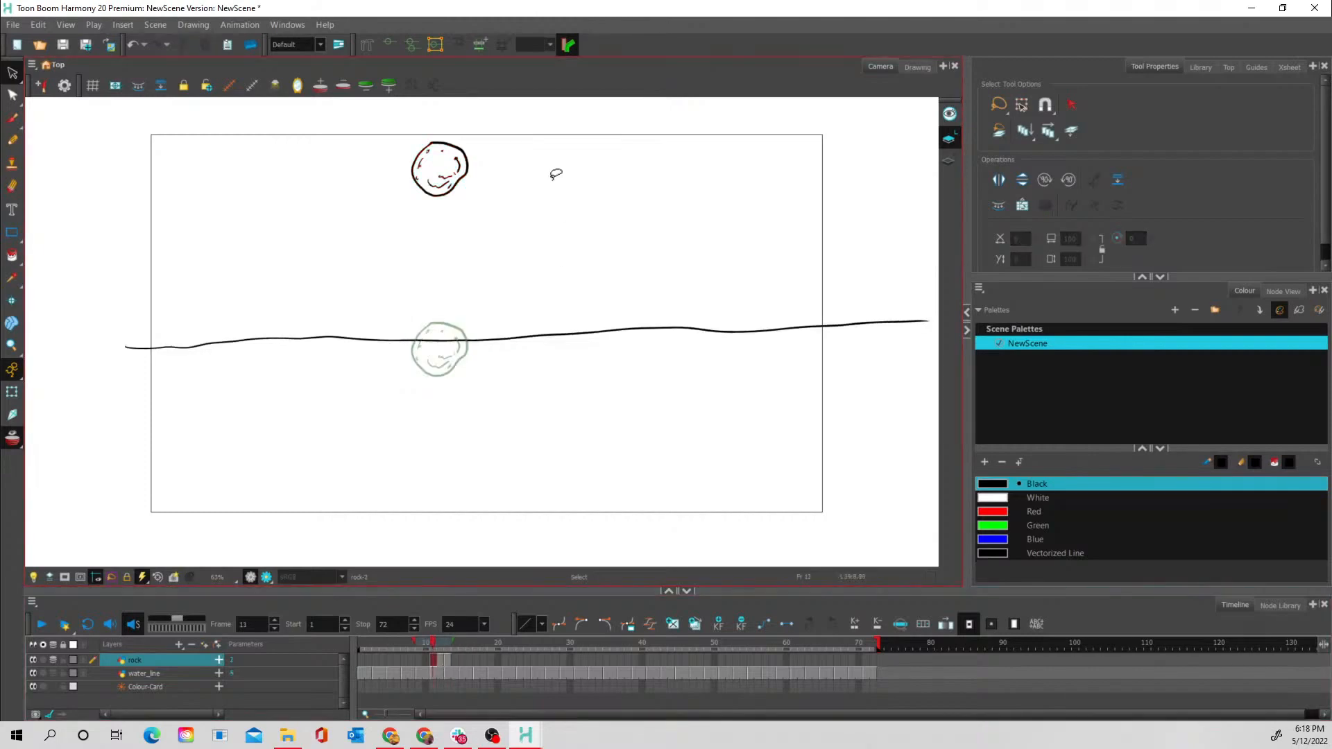
pyautogui.click(12, 117)
pyautogui.moveTo(595, 160)
pyautogui.mouseDown()
pyautogui.moveTo(595, 184)
pyautogui.moveTo(619, 174)
pyautogui.moveTo(540, 178)
pyautogui.mouseUp()
pyautogui.moveTo(553, 167)
pyautogui.mouseDown()
pyautogui.moveTo(539, 177)
pyautogui.moveTo(555, 186)
pyautogui.mouseUp()
pyautogui.moveTo(616, 129); pyautogui.dragTo(583, 187)
pyautogui.moveTo(619, 192); pyautogui.dragTo(633, 304)
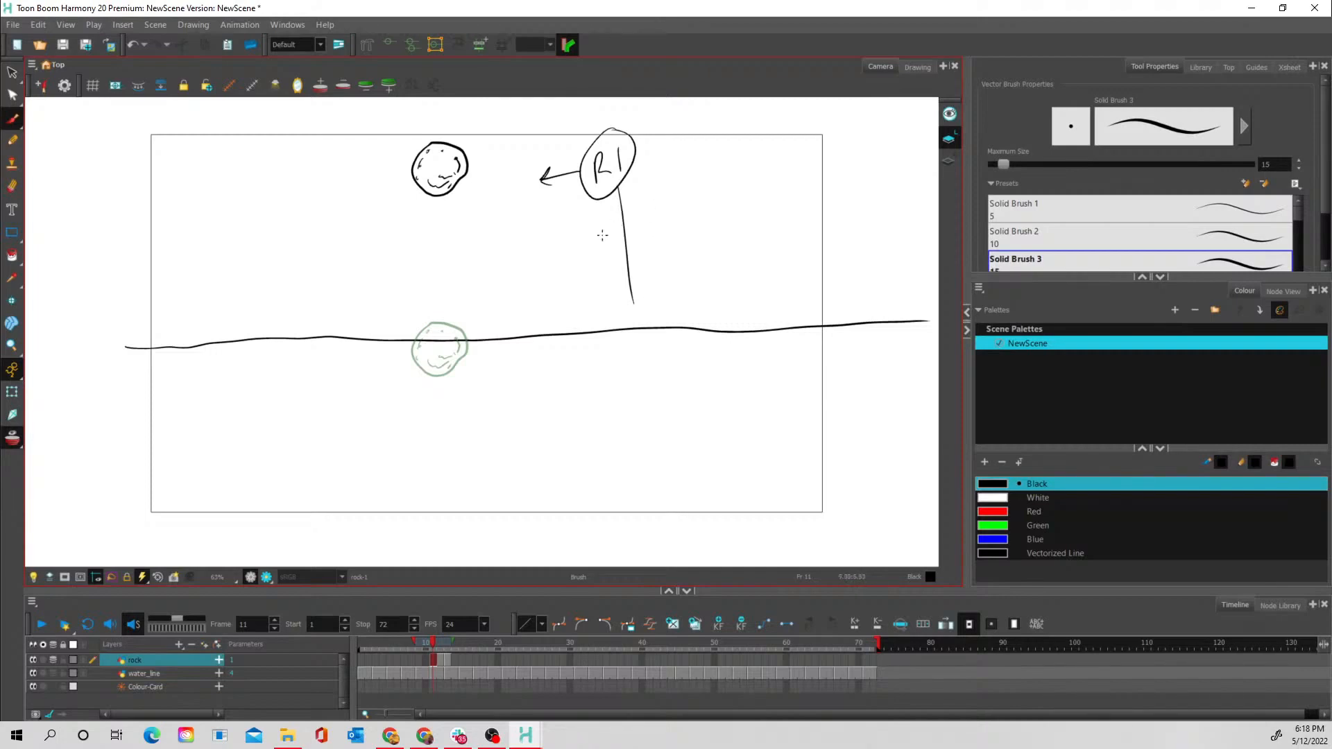
# Complete the timing chart with halving marks, ticks 3 and 5 and a circled R7, and label the frame 13 rock R7 with an arrow
pyautogui.moveTo(584, 251); pyautogui.dragTo(680, 191)
pyautogui.moveTo(611, 211); pyautogui.dragTo(637, 194)
pyautogui.moveTo(592, 203)
pyautogui.mouseDown()
pyautogui.moveTo(585, 307)
pyautogui.moveTo(595, 238)
pyautogui.mouseUp()
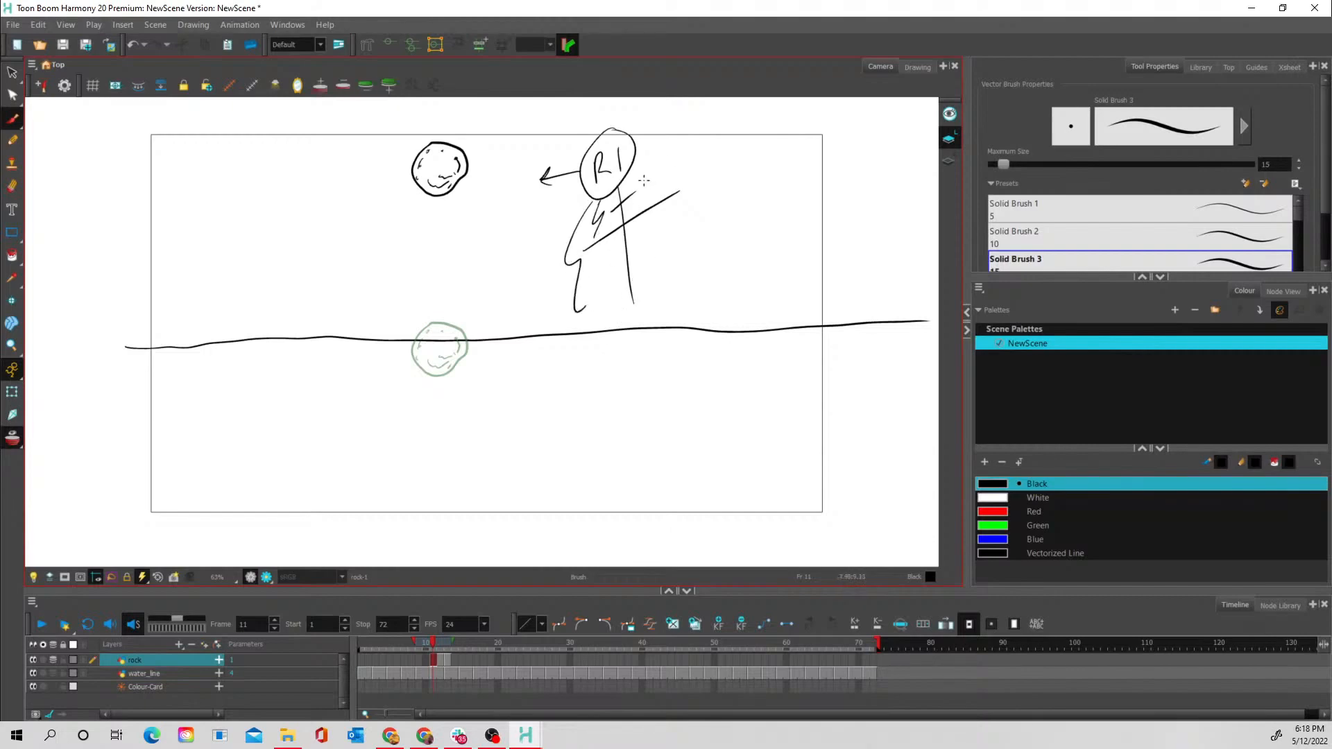
pyautogui.moveTo(639, 182)
pyautogui.mouseDown()
pyautogui.moveTo(651, 172)
pyautogui.moveTo(643, 187)
pyautogui.moveTo(687, 191)
pyautogui.mouseUp()
pyautogui.moveTo(643, 306)
pyautogui.mouseDown()
pyautogui.moveTo(658, 328)
pyautogui.moveTo(628, 344)
pyautogui.moveTo(642, 335)
pyautogui.mouseUp()
pyautogui.moveTo(665, 286); pyautogui.dragTo(671, 293)
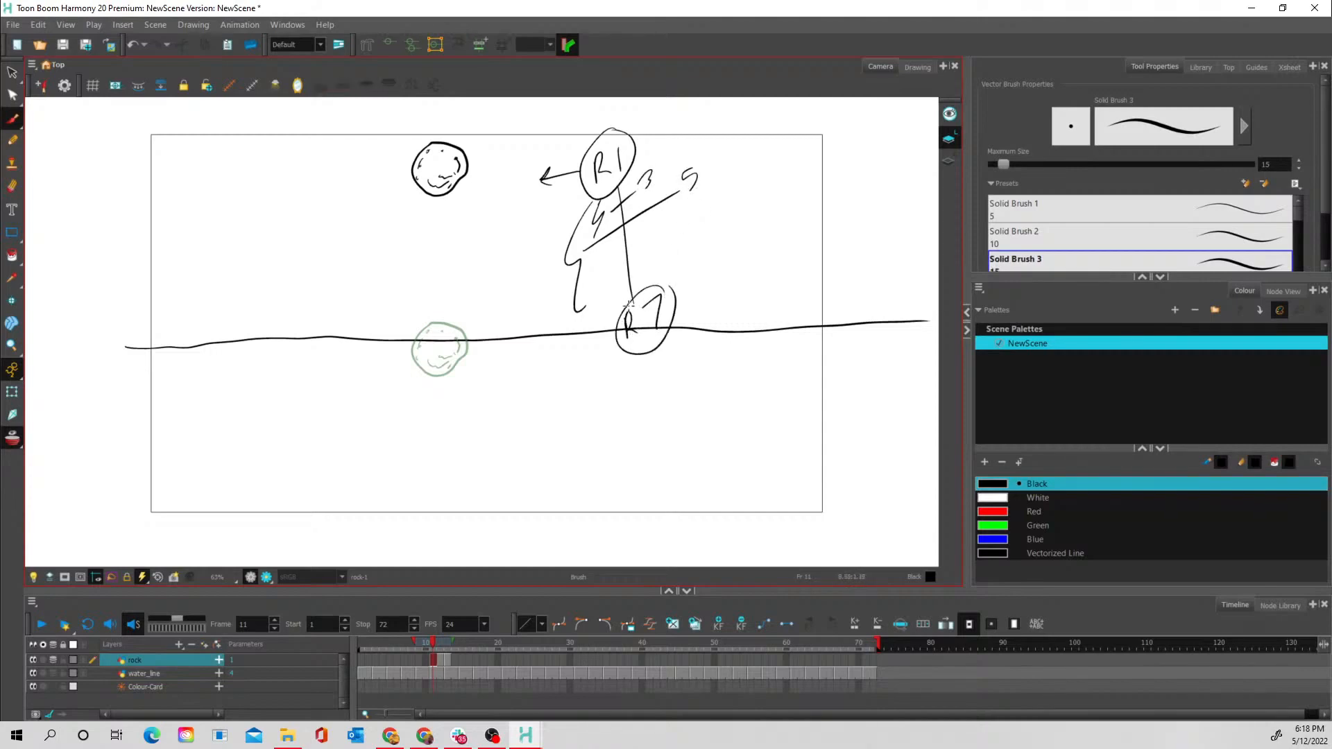
pyautogui.click(446, 660)
pyautogui.moveTo(563, 349)
pyautogui.mouseDown()
pyautogui.moveTo(562, 377)
pyautogui.moveTo(575, 375)
pyautogui.moveTo(602, 334)
pyautogui.moveTo(509, 361)
pyautogui.moveTo(529, 366)
pyautogui.mouseUp()
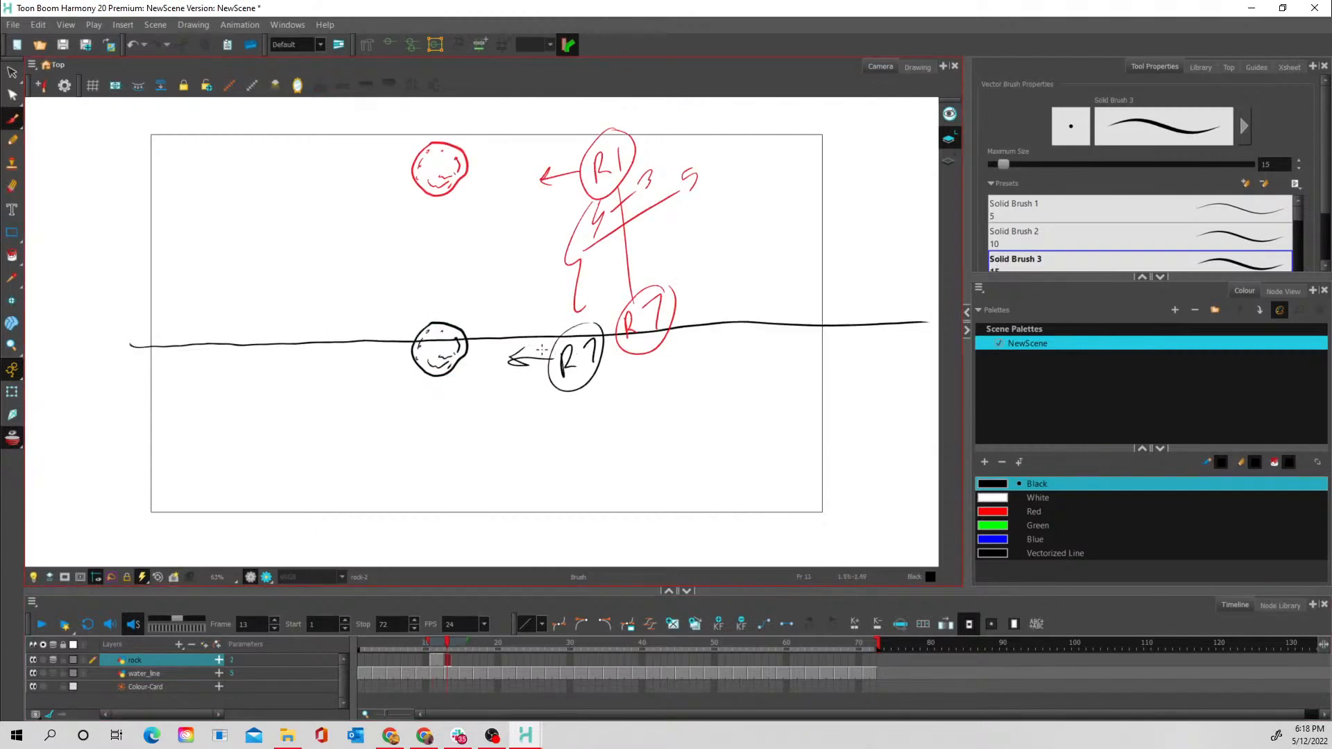
# Increase the R1 rock drawing's exposure until the R7 drawing falls on frame 17
pyautogui.click(441, 656)
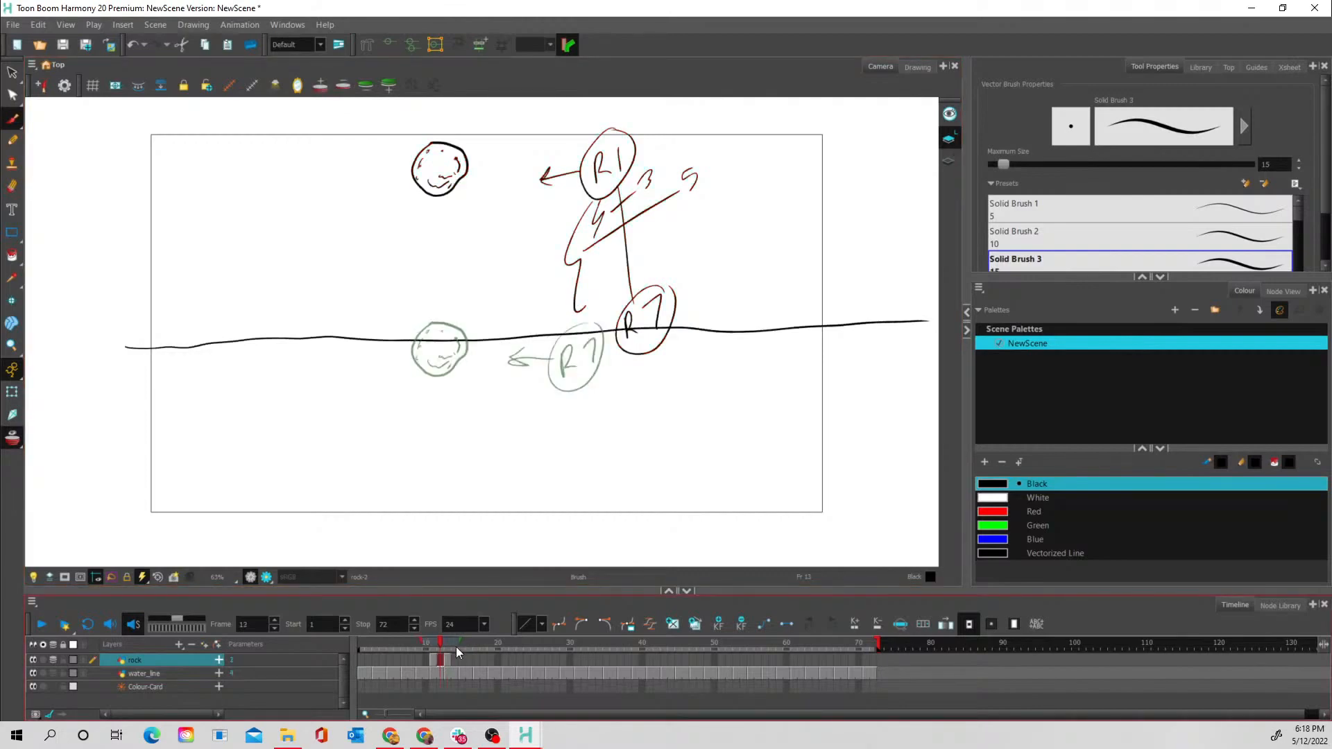
pyautogui.click(449, 659)
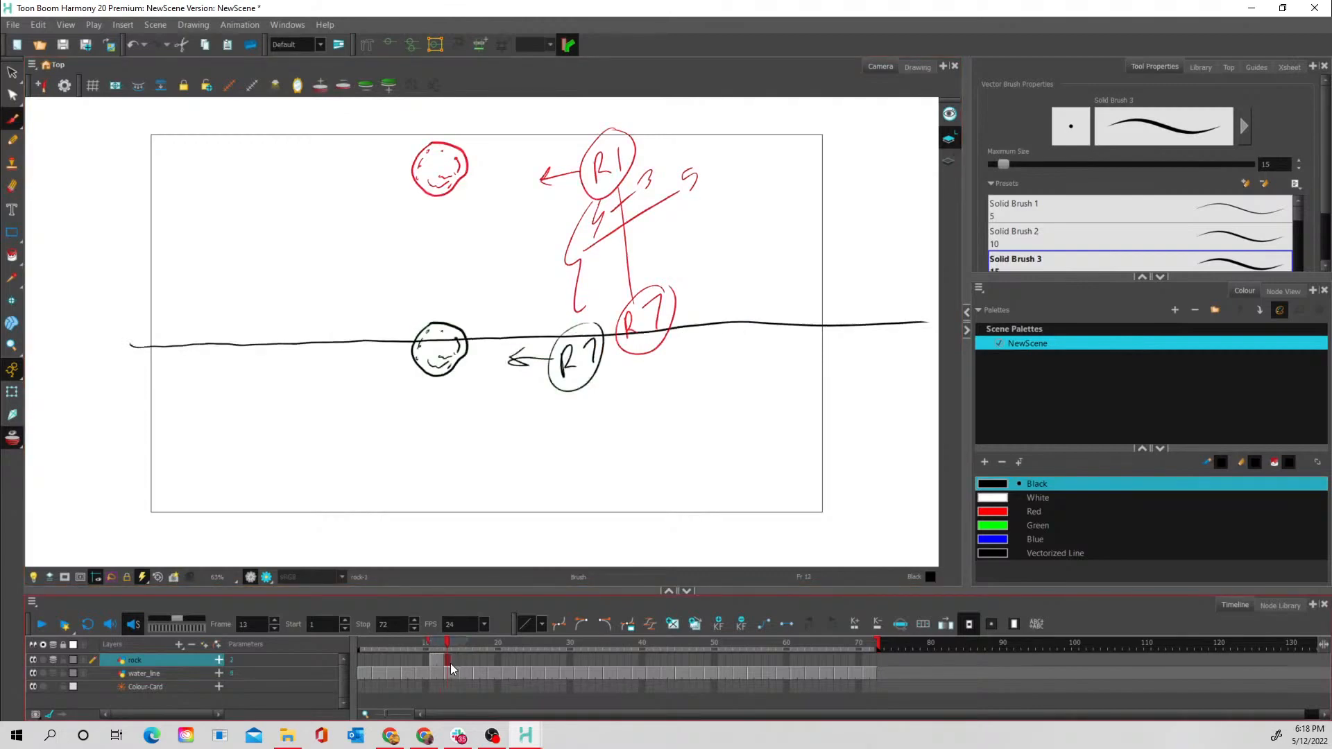
pyautogui.click(440, 659)
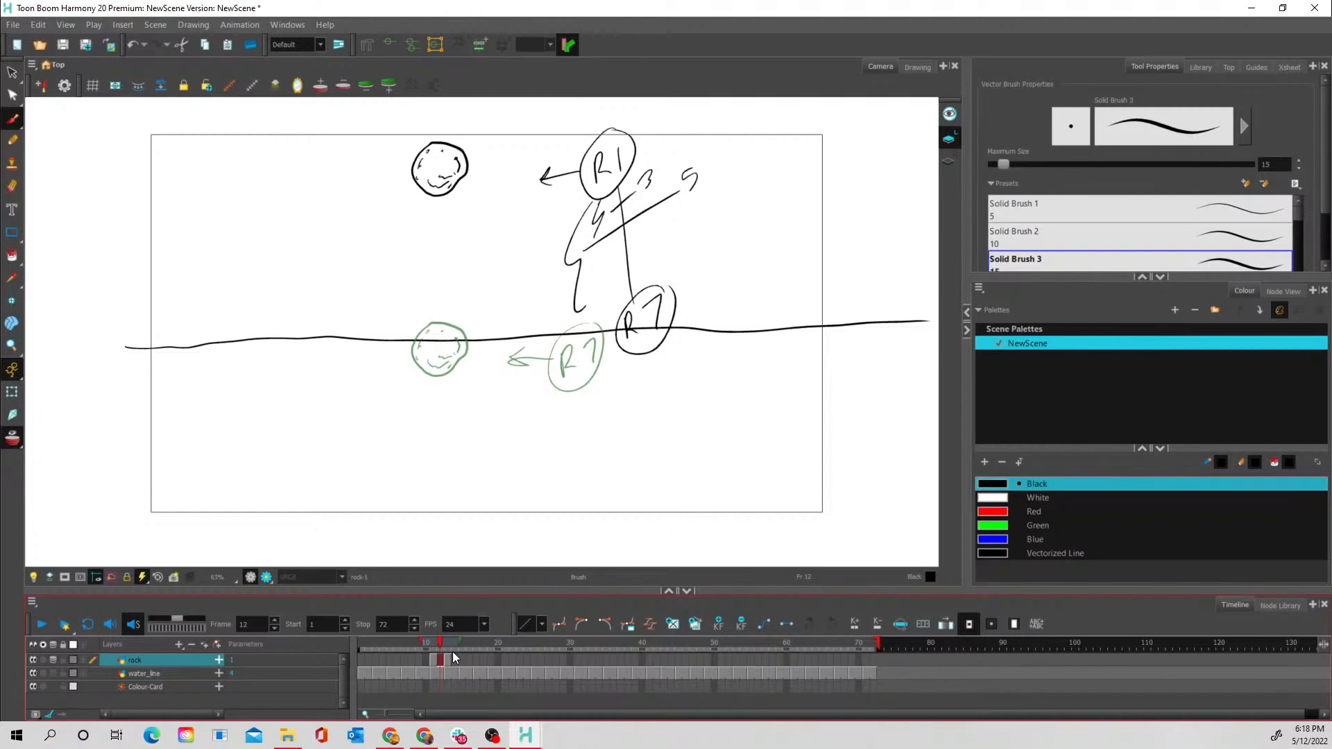
pyautogui.press('+')
pyautogui.press('+')
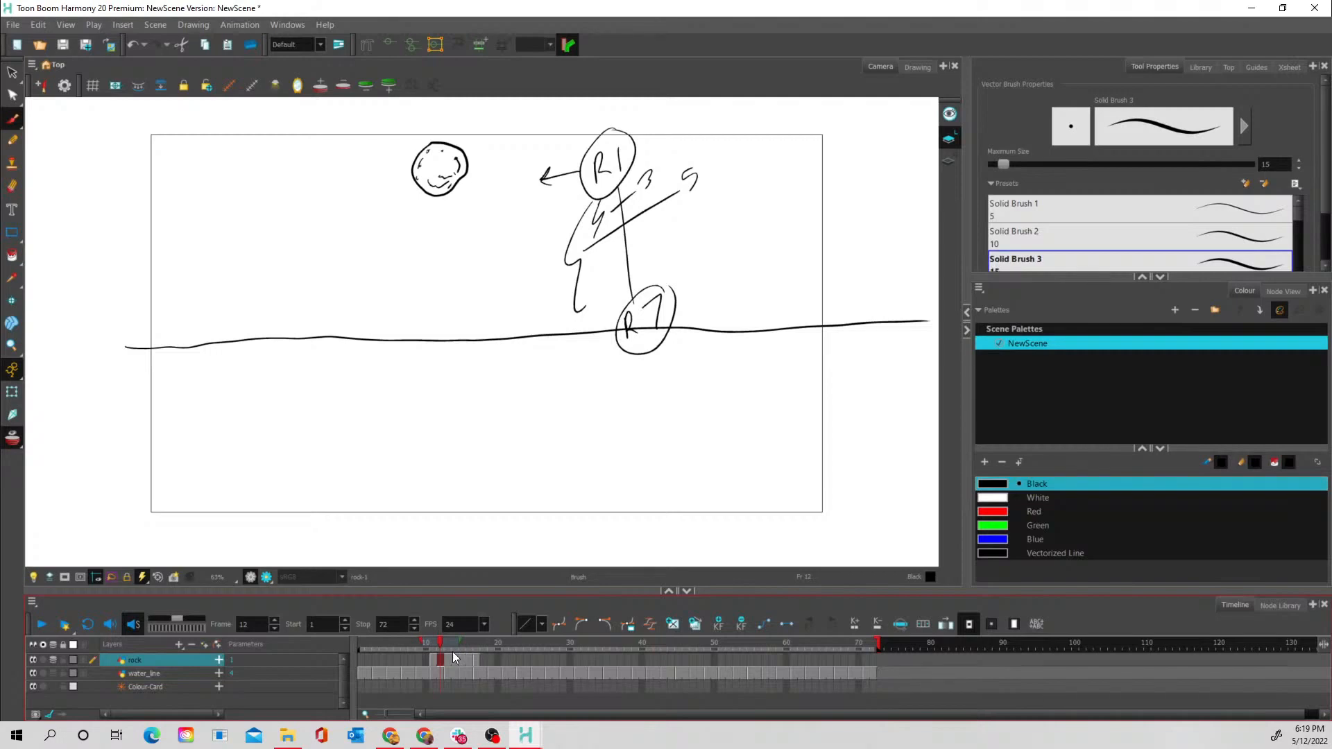
pyautogui.click(476, 664)
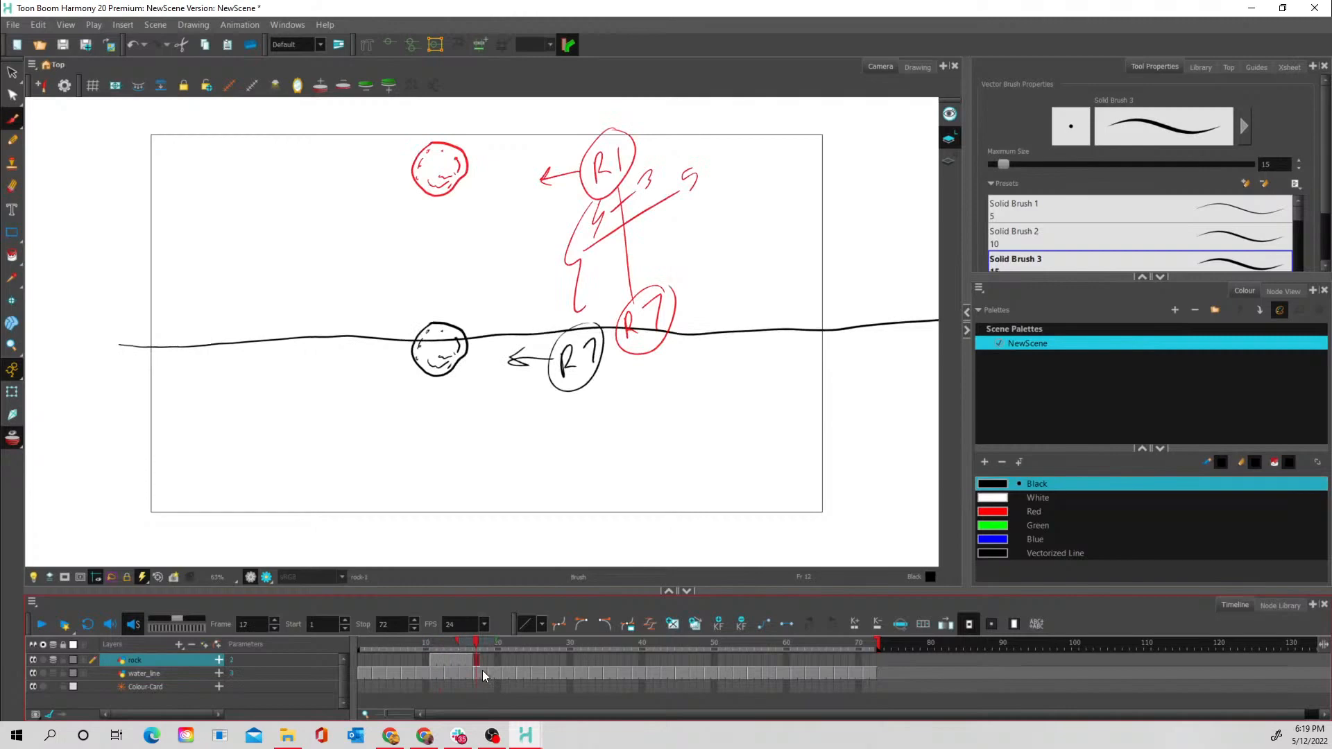
# Move the R1 rock up so it lies partly above the camera frame's upper edge
pyautogui.click(439, 660)
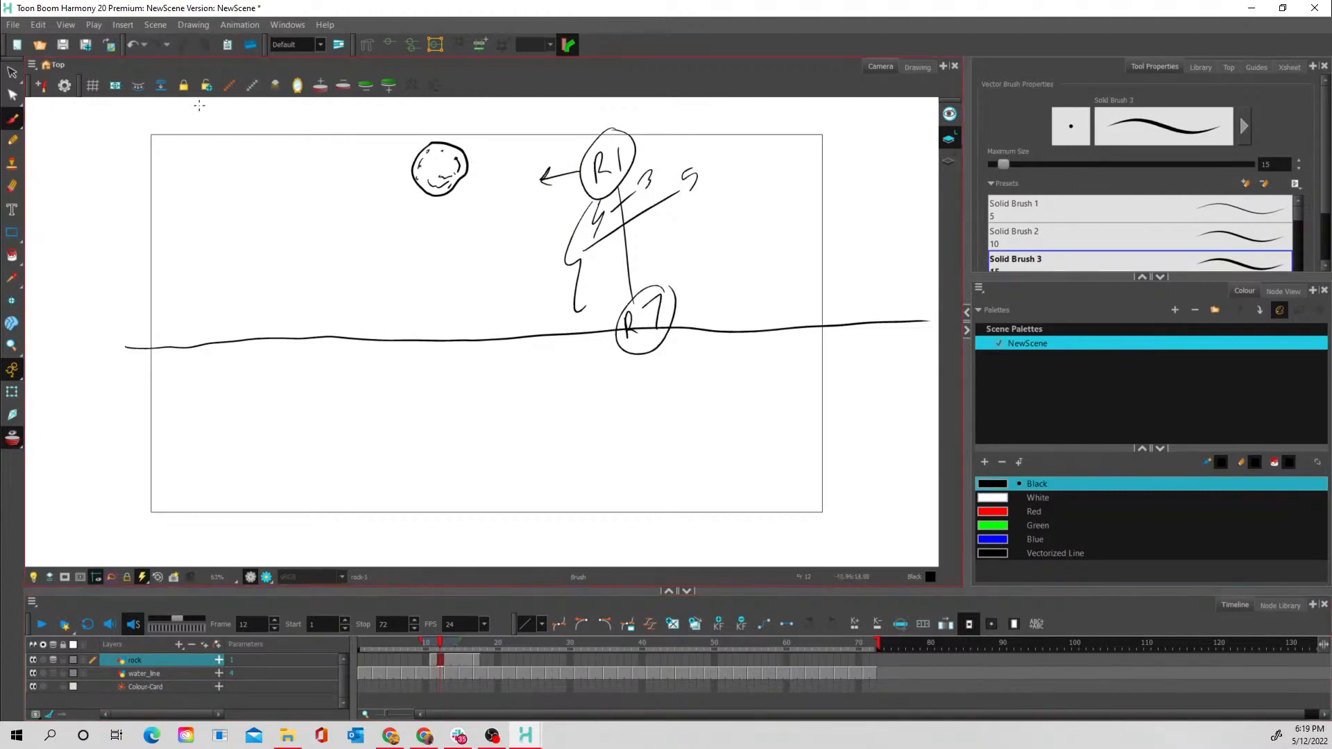
pyautogui.click(12, 72)
pyautogui.moveTo(476, 128)
pyautogui.mouseDown()
pyautogui.moveTo(409, 135)
pyautogui.moveTo(455, 208)
pyautogui.moveTo(461, 122)
pyautogui.mouseUp()
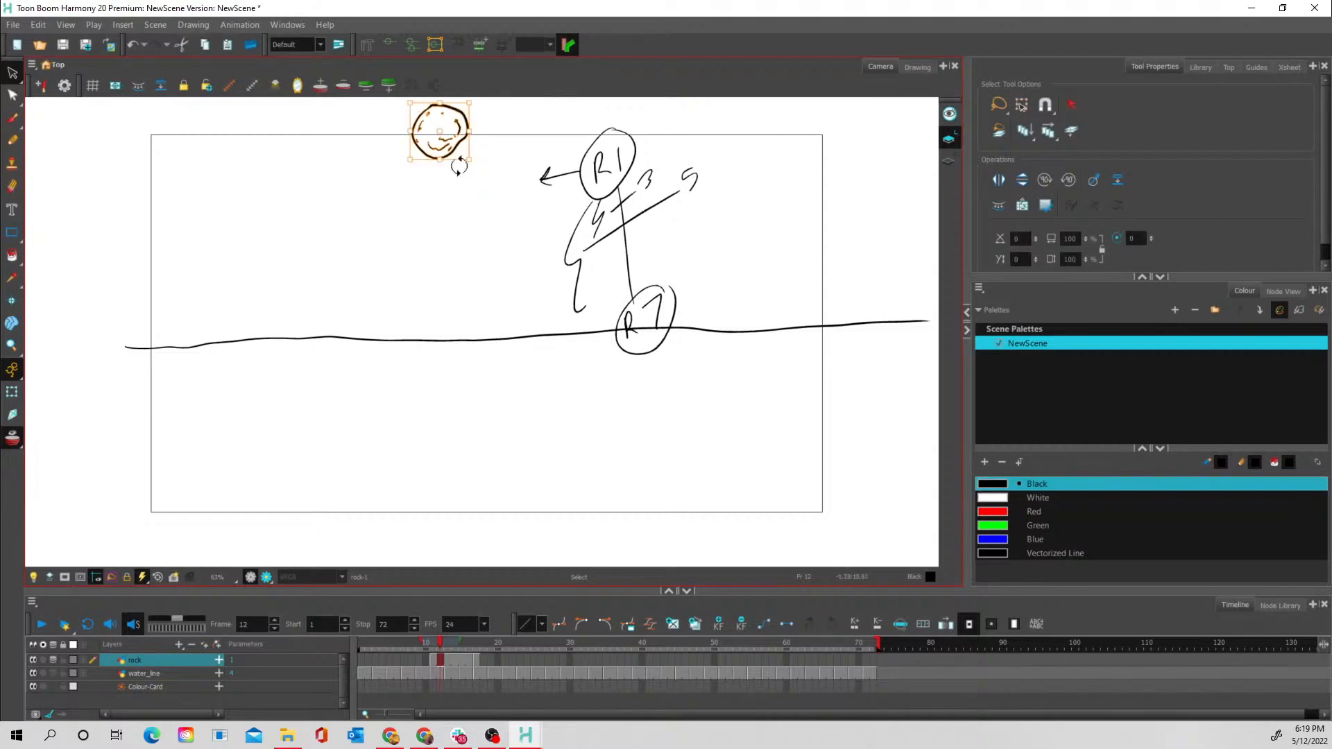
# Extend the onion skin range forward so the R7 rock shows from frame 12, and go to frame 13
pyautogui.click(456, 626)
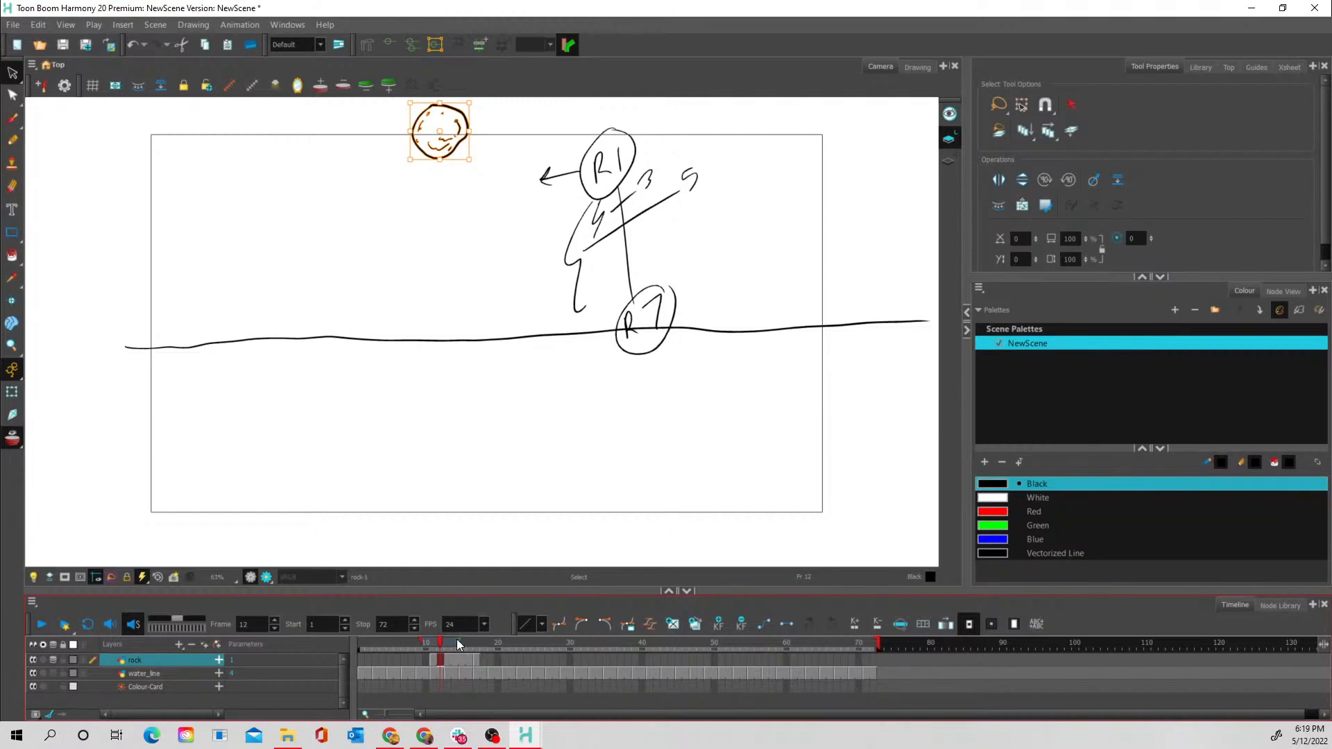
pyautogui.click(456, 639)
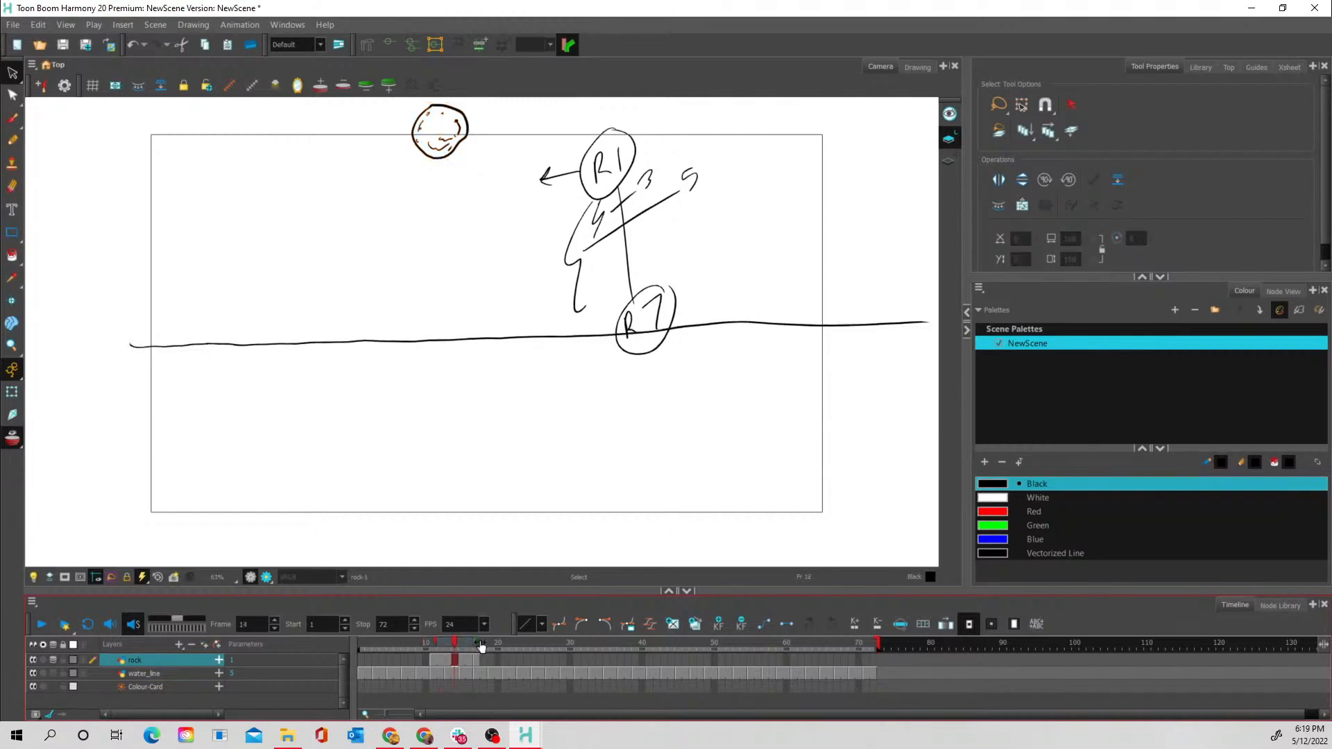
pyautogui.click(440, 661)
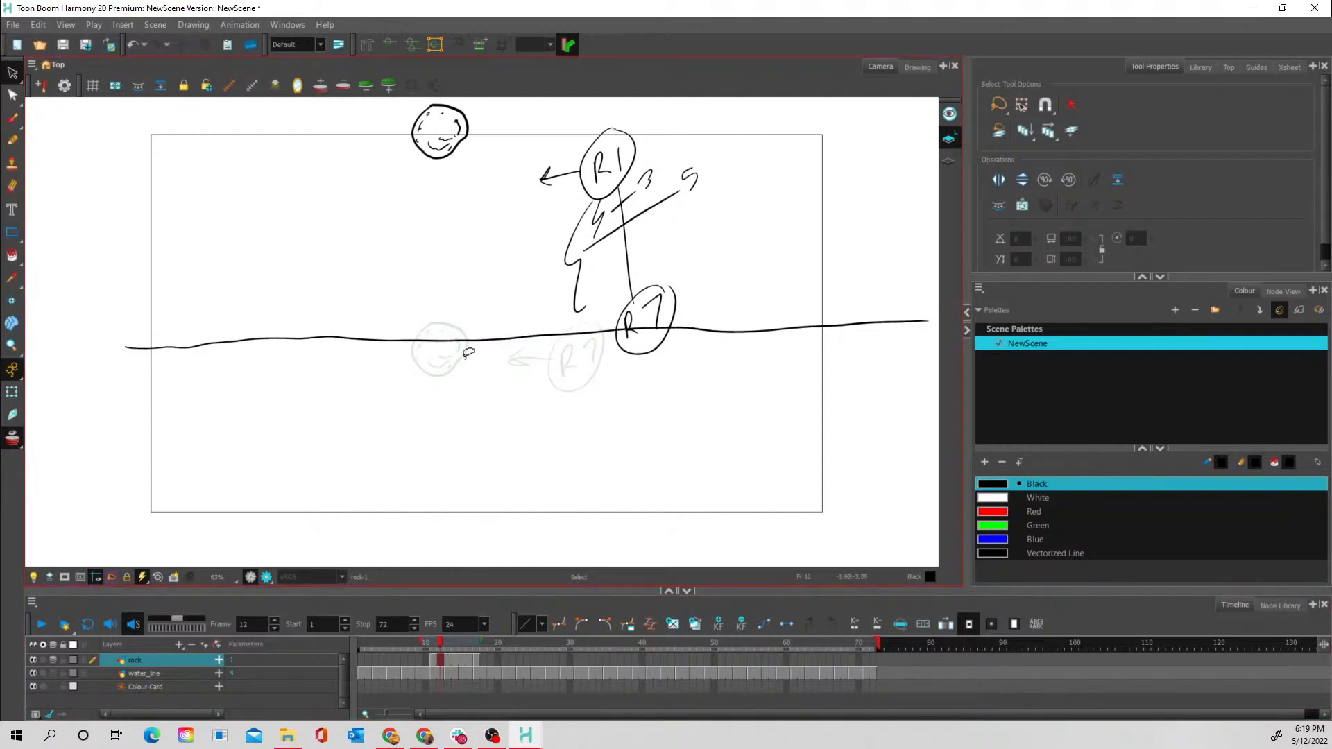
pyautogui.click(446, 660)
pyautogui.click(447, 658)
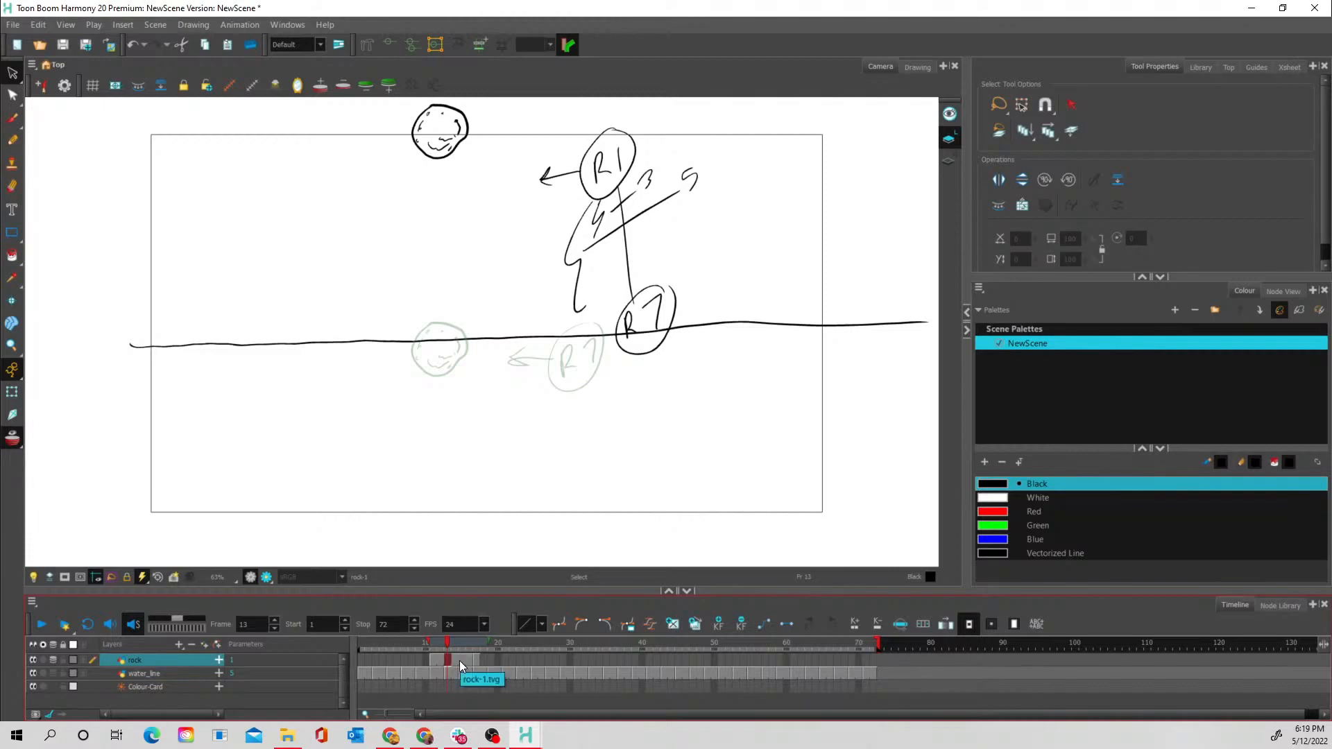
# Clear frames 15 and 16 of the rock layer and paste a rotated rock copy about midway between R1 and R7
pyautogui.click(459, 661)
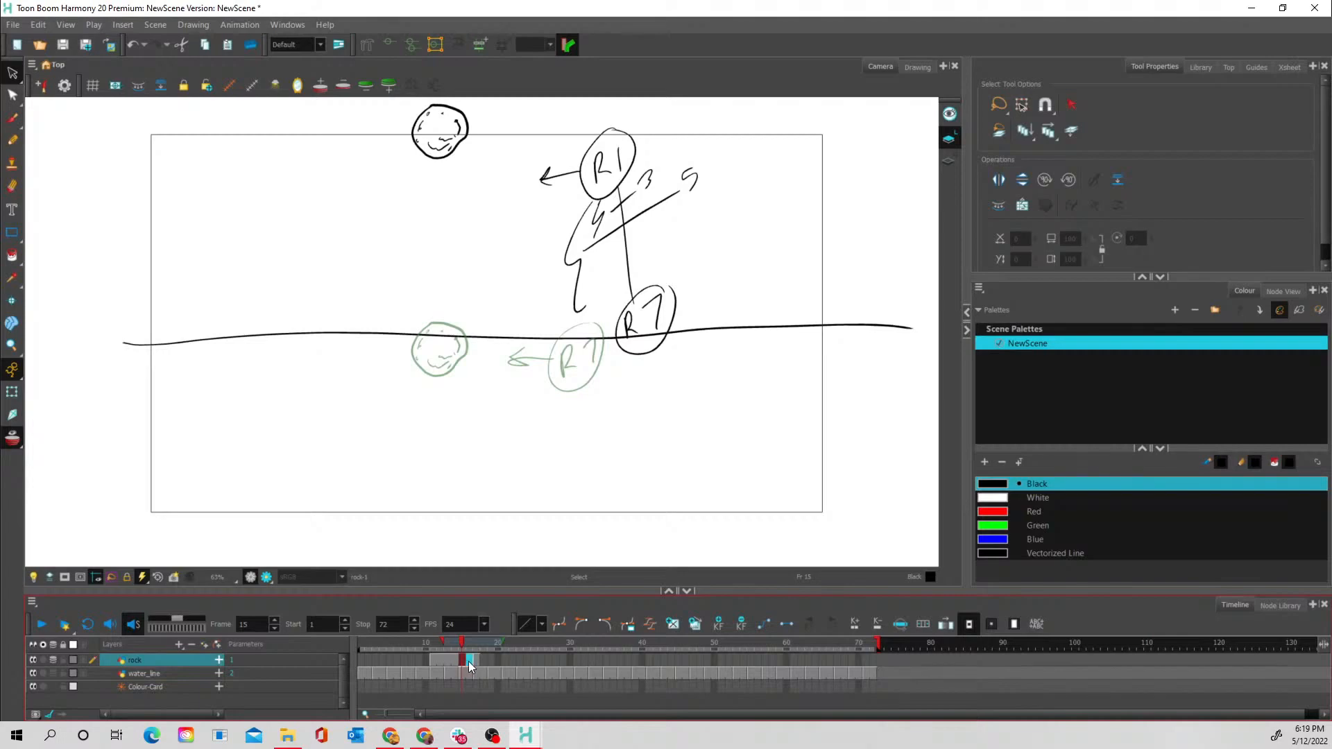
pyautogui.press('Delete')
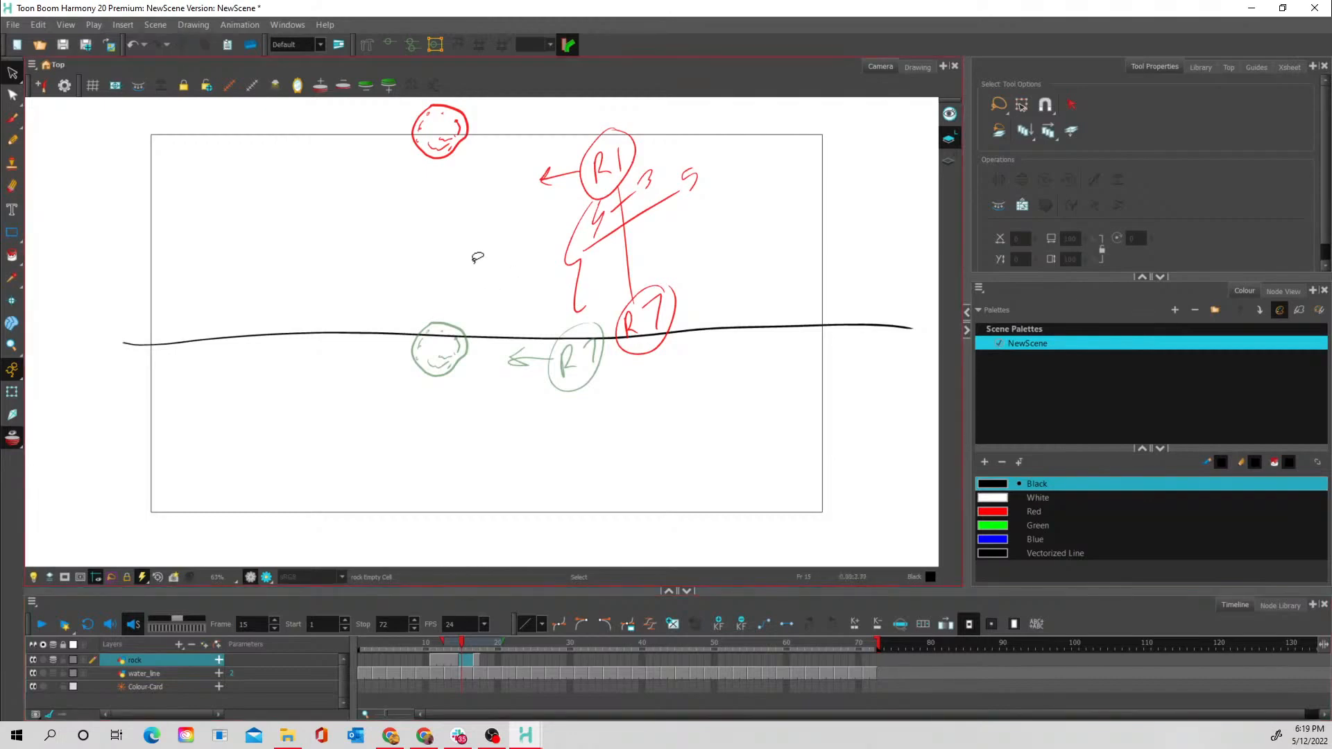
pyautogui.rightClick(471, 254)
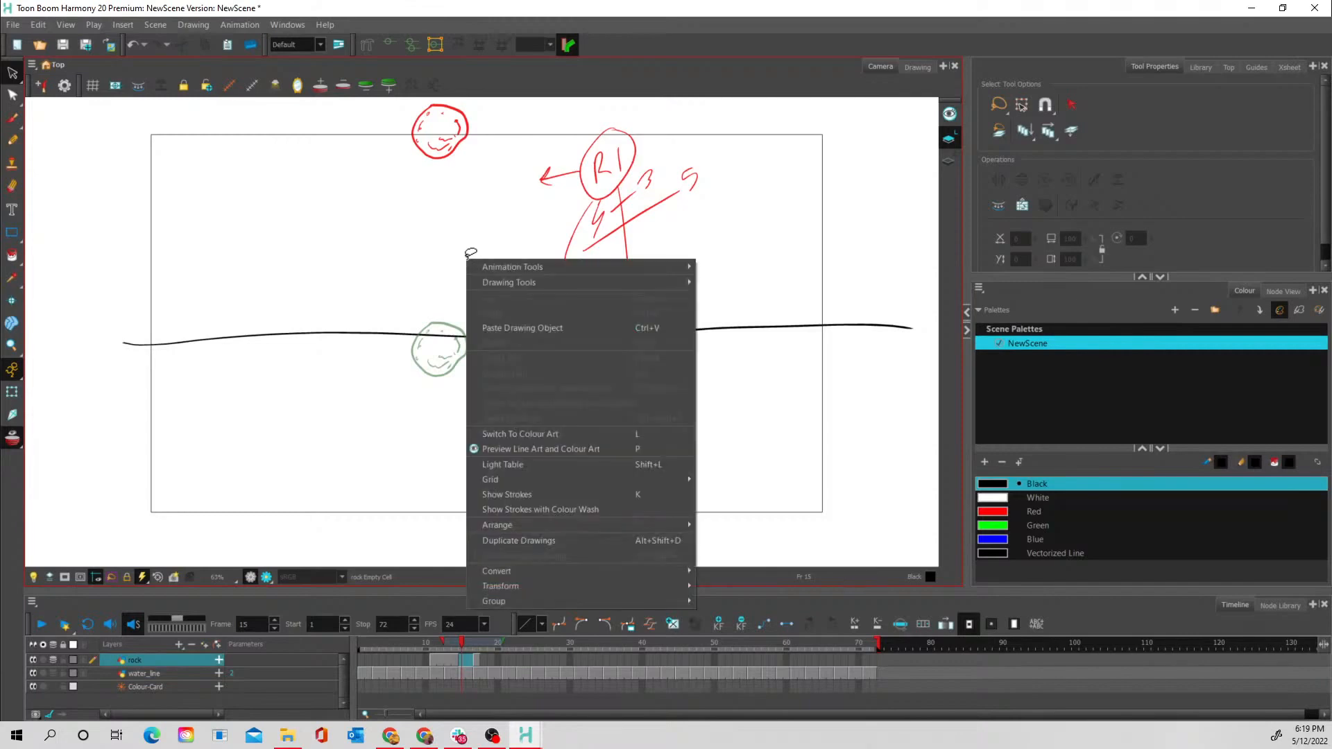
pyautogui.click(483, 326)
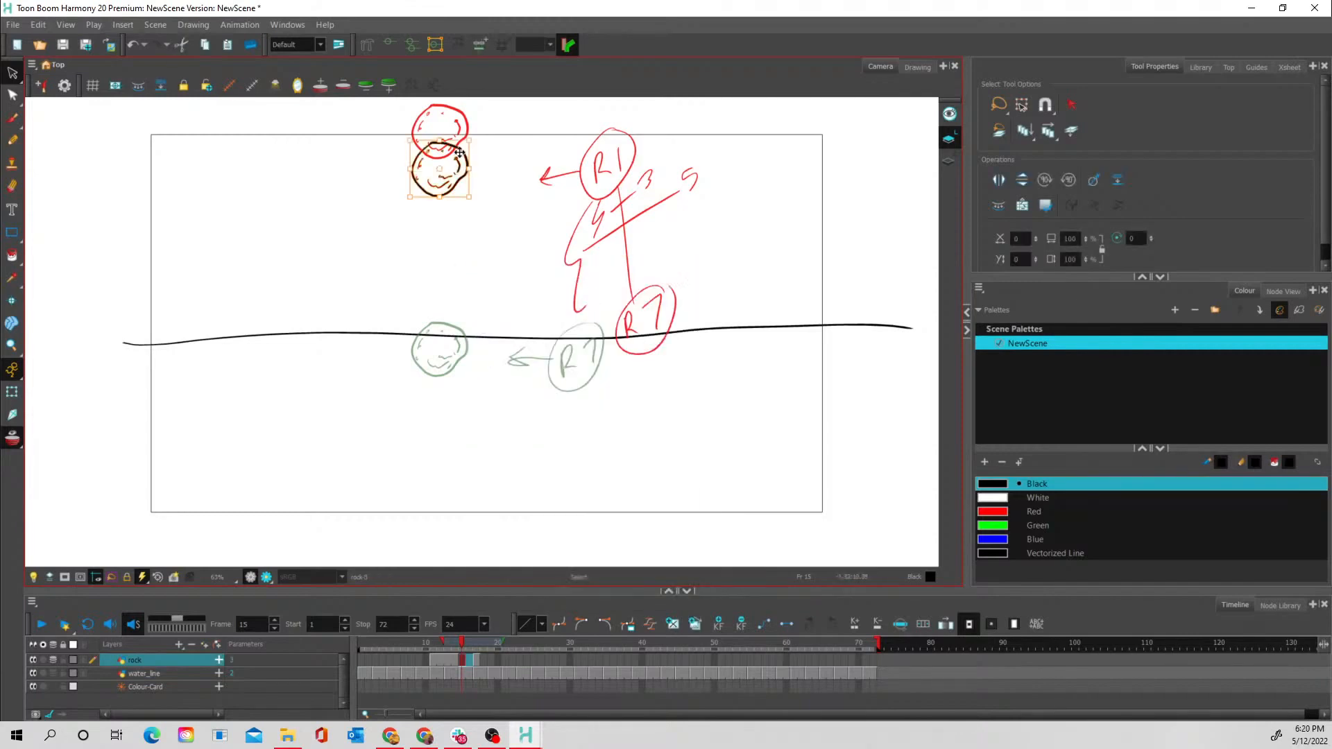
pyautogui.moveTo(459, 149); pyautogui.dragTo(452, 277)
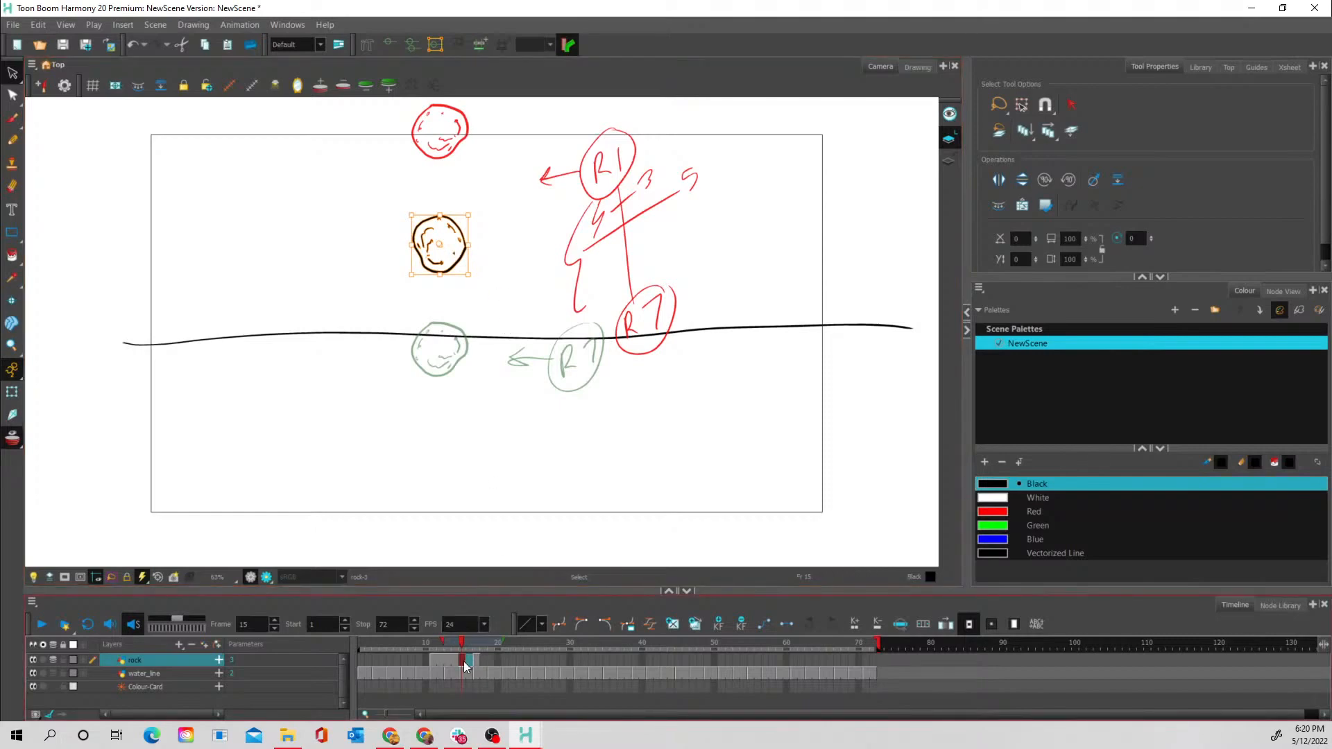
# Hold the new midway rock drawing through frame 16 and remove the extra empty frame so R7 starts on frame 17
pyautogui.click(499, 659)
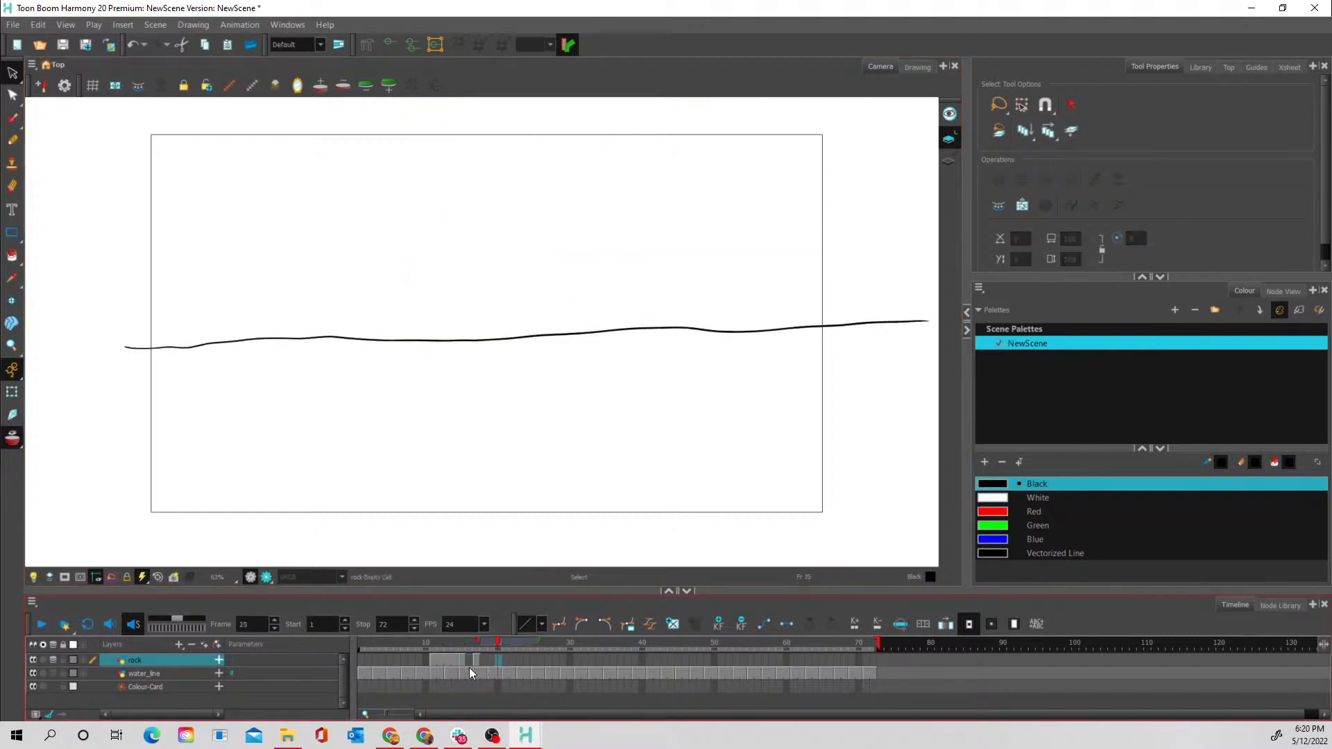
pyautogui.click(460, 664)
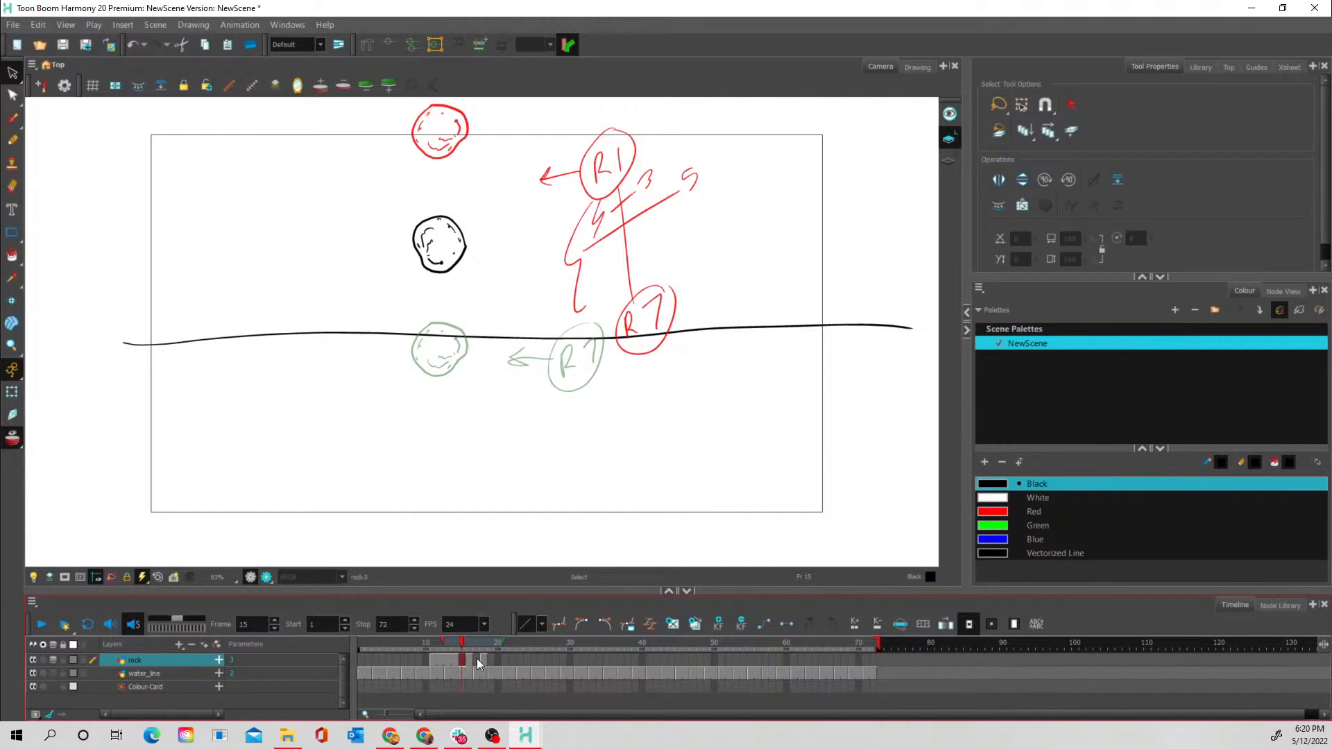
pyautogui.click(476, 659)
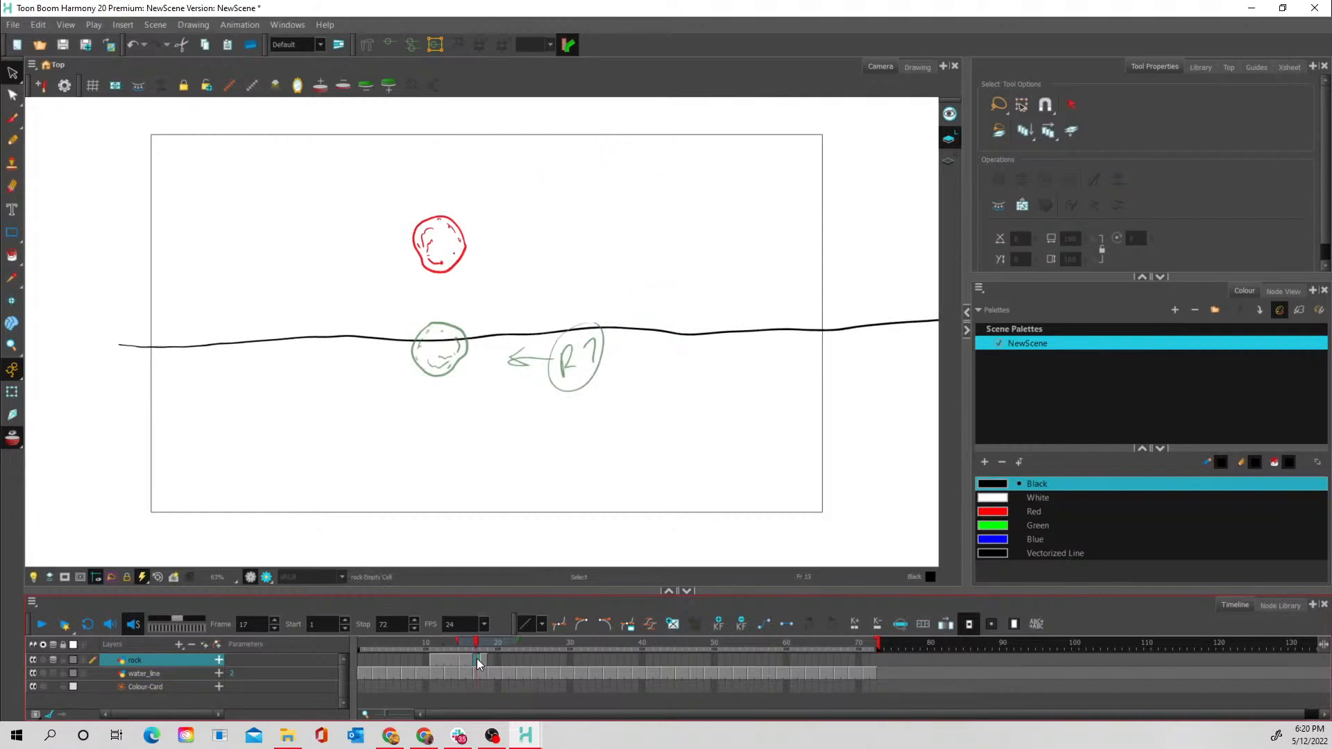
pyautogui.hotkey('ctrl', 'v')
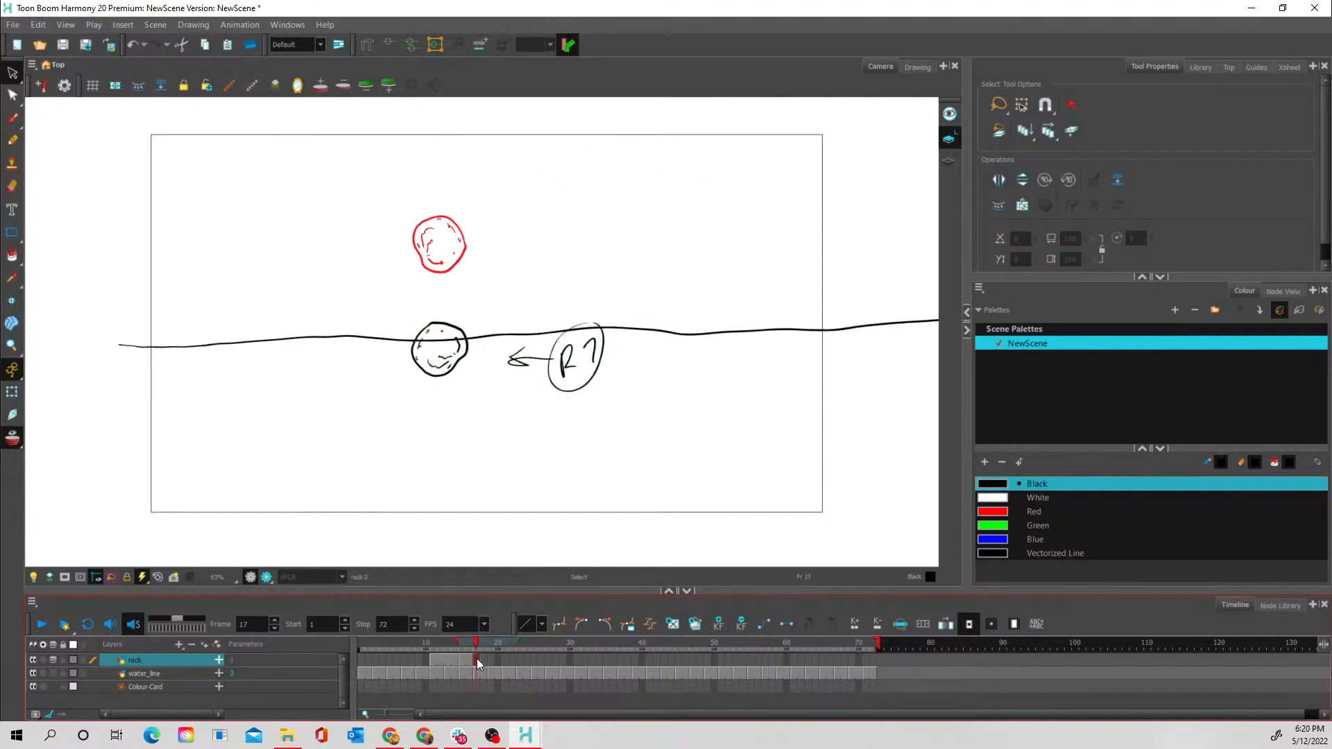
# Clear frames 13 and 14 of the rock layer and paste a rotated rock between R1 and the frame 15 rock
pyautogui.click(451, 657)
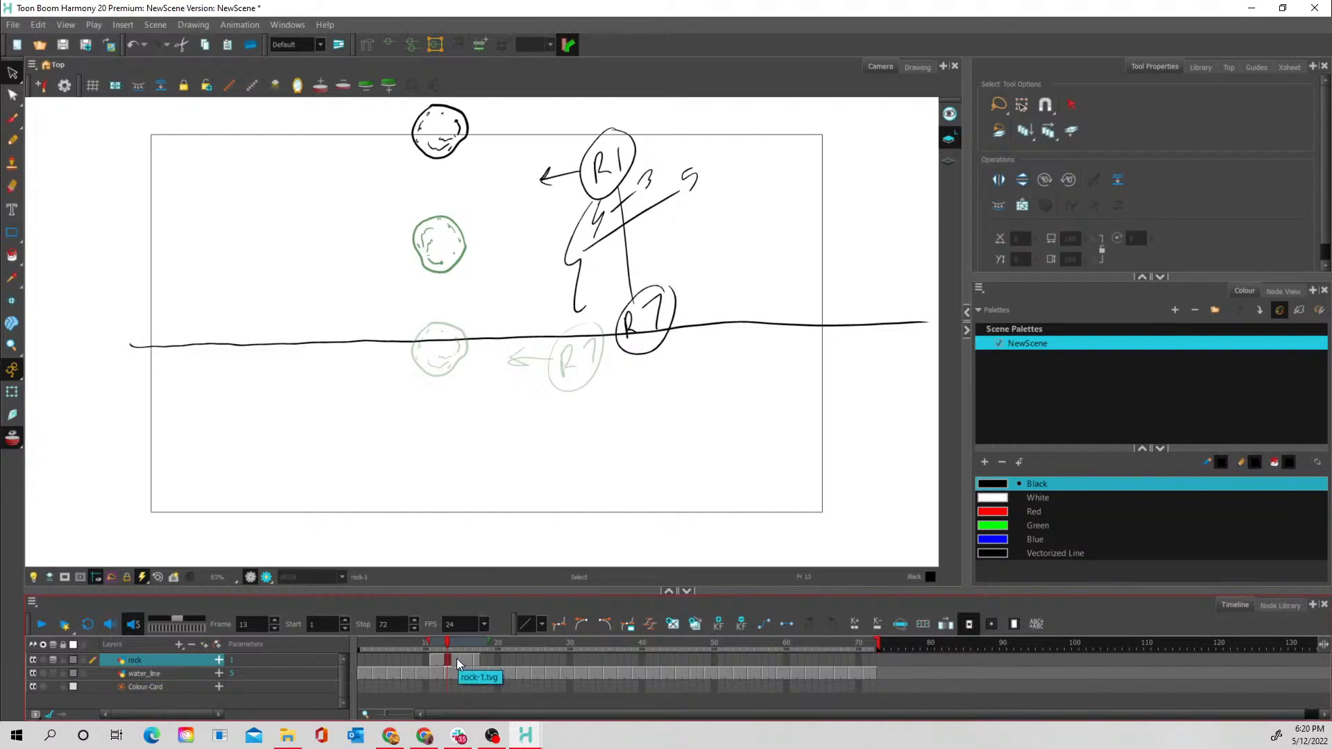
pyautogui.click(455, 660)
pyautogui.press('Delete')
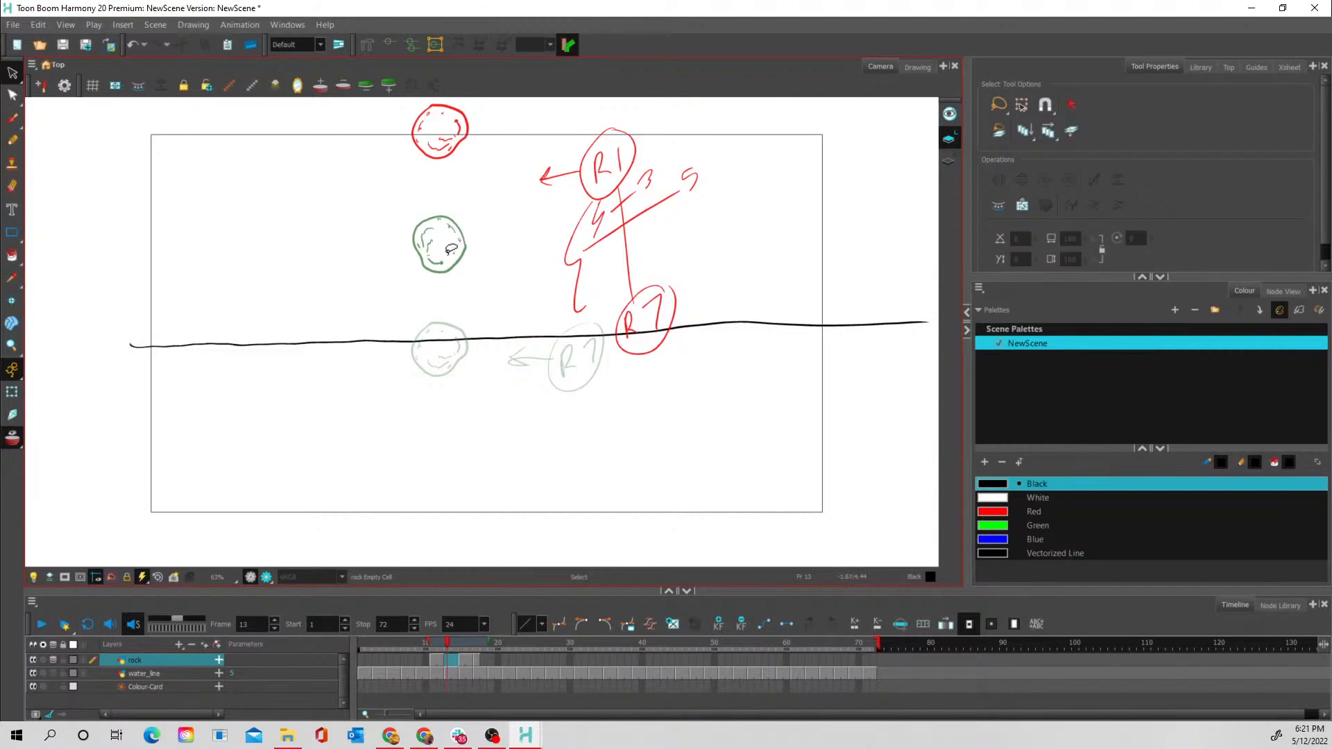
pyautogui.hotkey('ctrl', 'v')
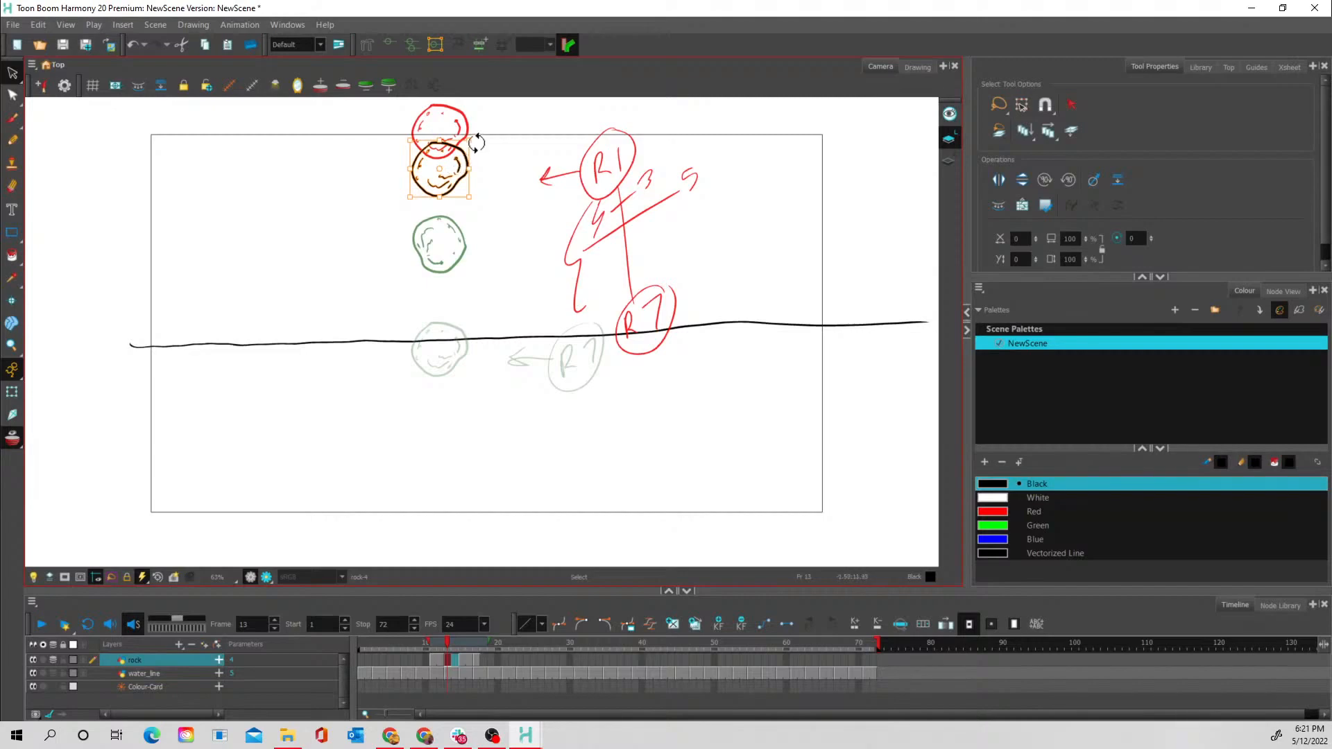
pyautogui.moveTo(476, 143); pyautogui.dragTo(452, 179)
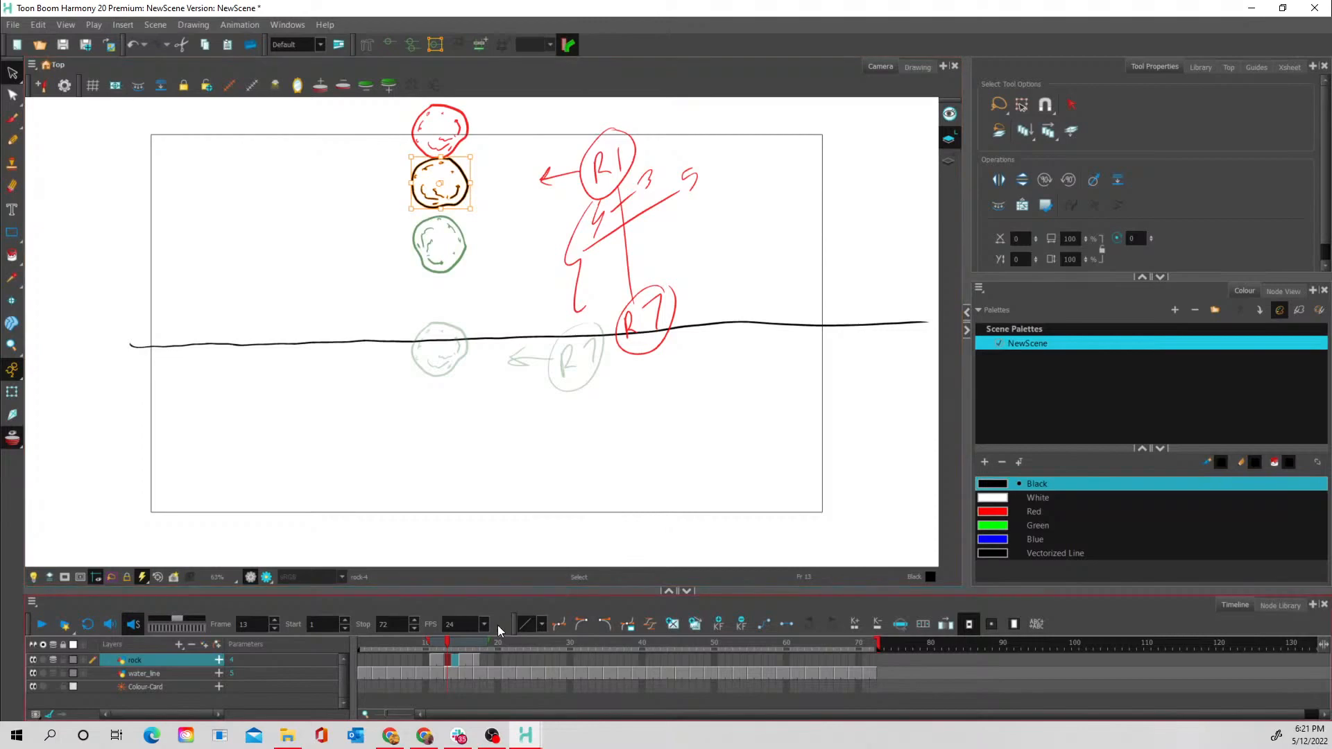
# Hold the frame 13 rock through frame 14 and remove the extra empty frame so the next drawing starts on frame 15
pyautogui.click(433, 644)
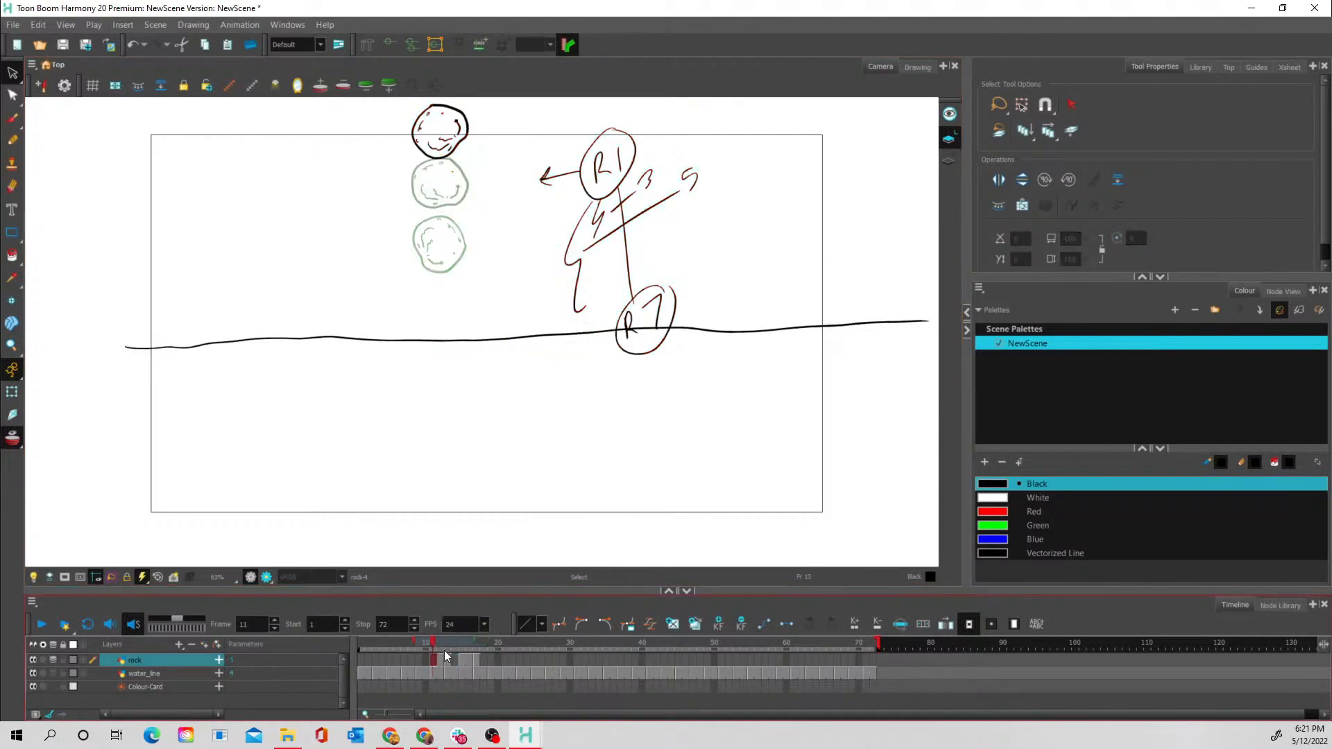
pyautogui.click(448, 659)
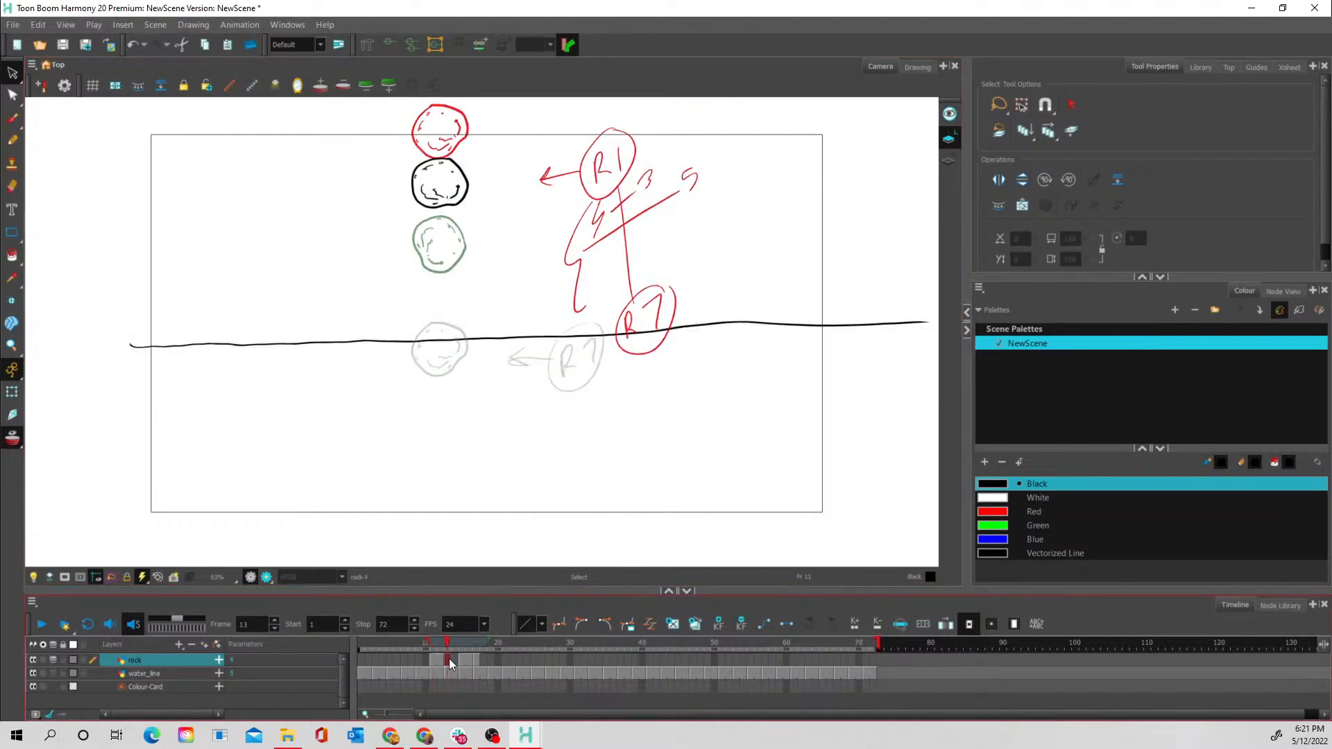
pyautogui.press('+')
pyautogui.click(461, 659)
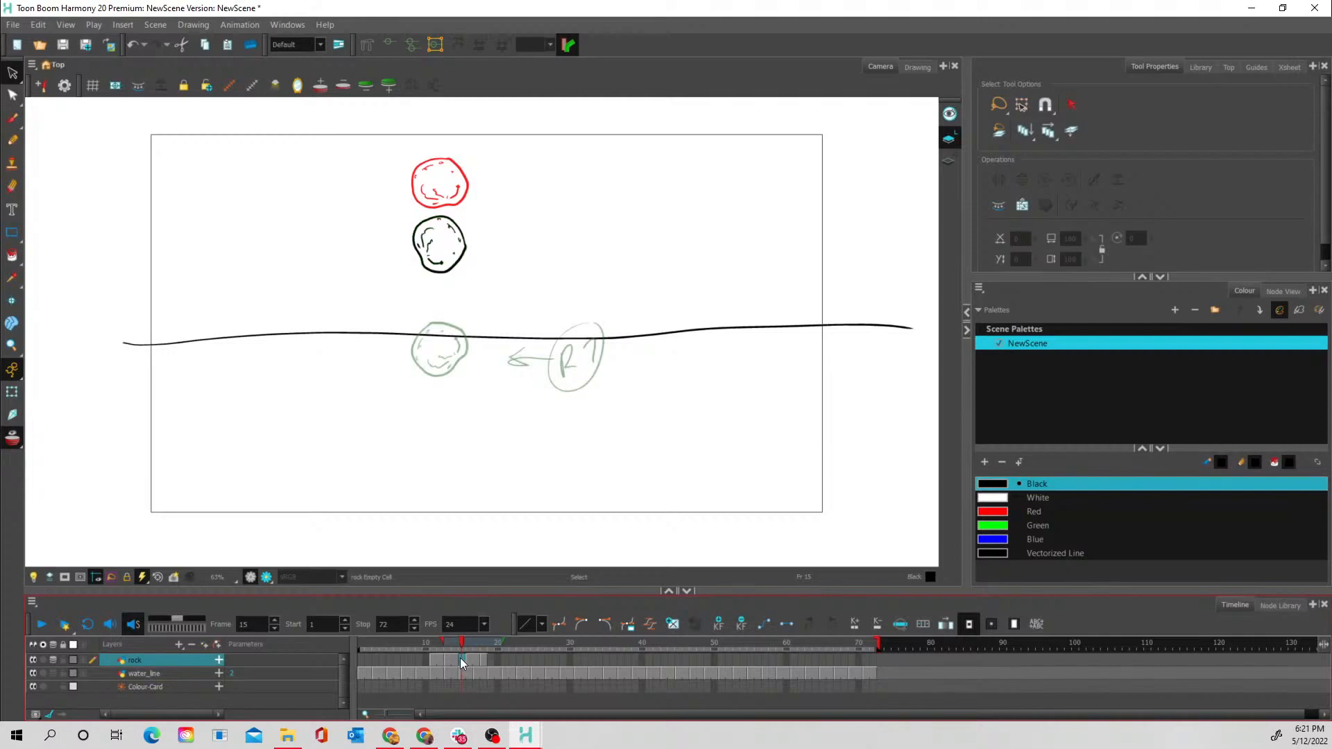
pyautogui.press('-')
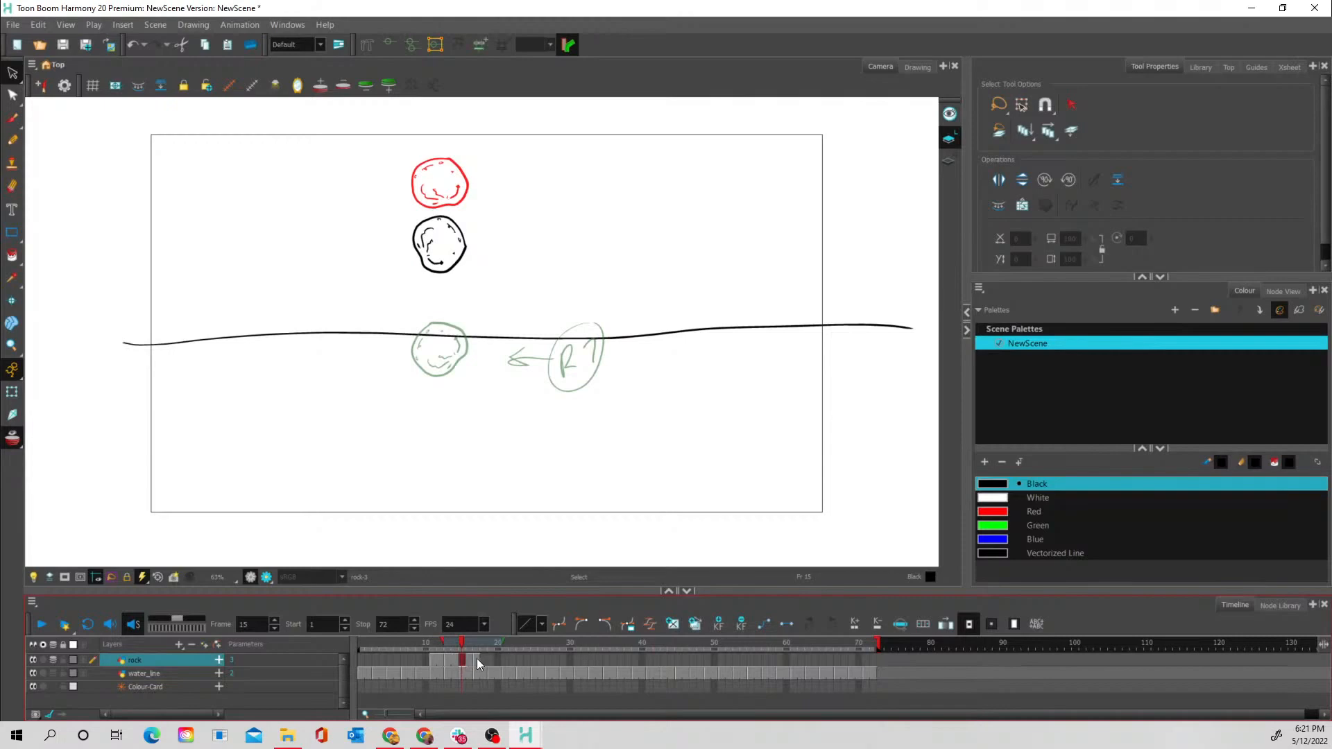
# Turn off the onion skin and flip back and forth through frames 10 to 17 to examine the rock's fall
pyautogui.click(424, 640)
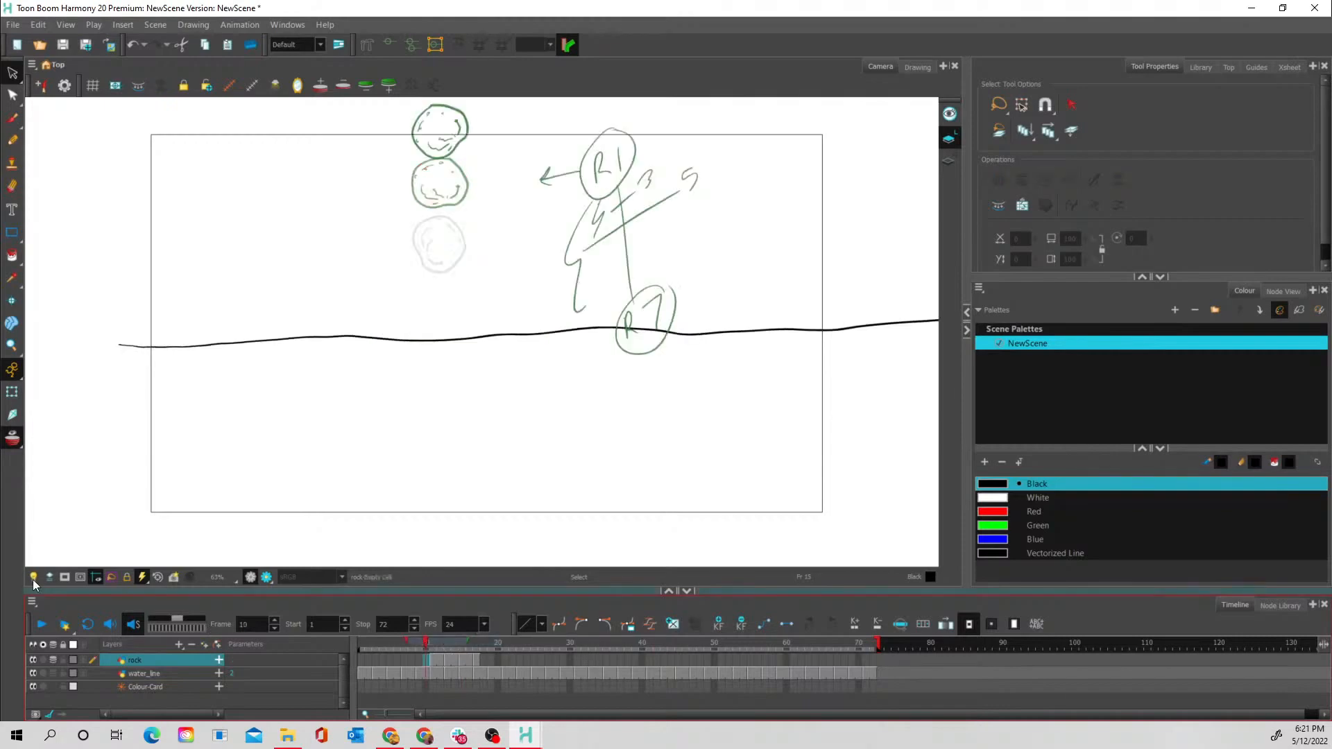
pyautogui.click(13, 437)
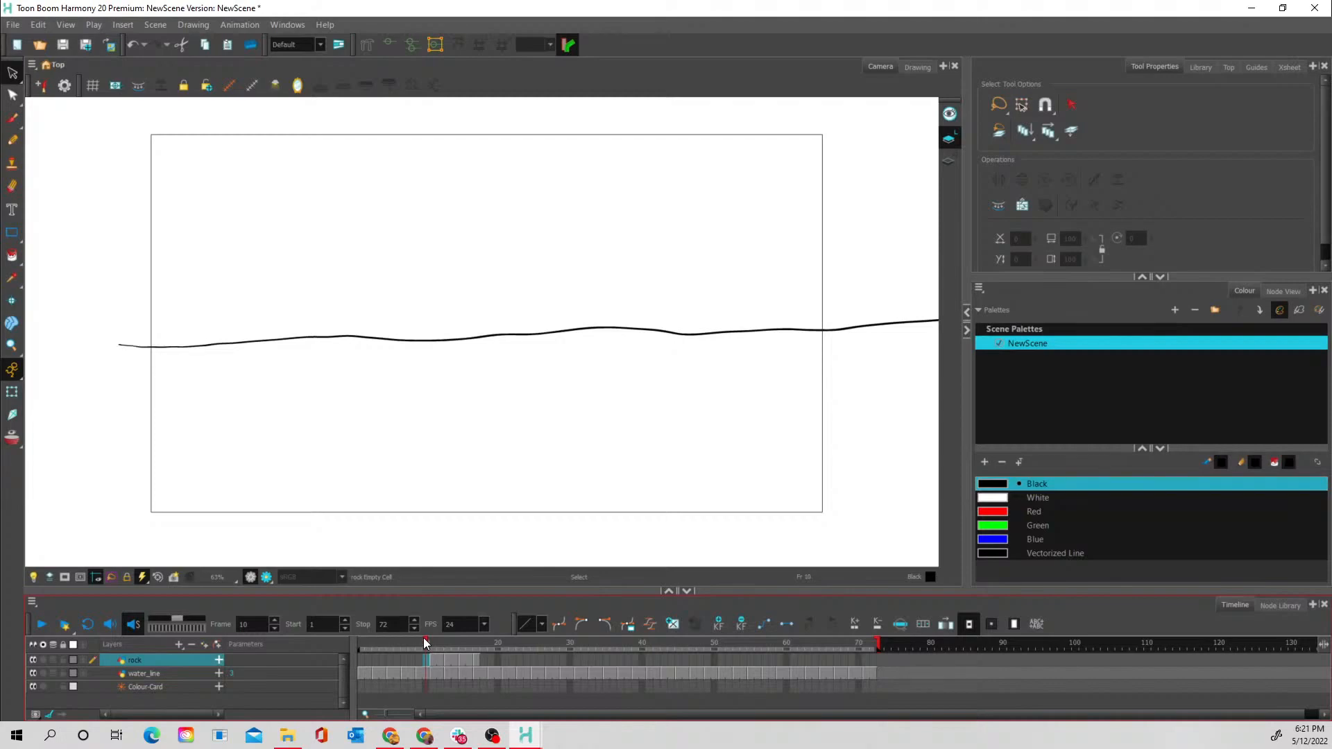
pyautogui.press('.')
pyautogui.press('.')
pyautogui.press('.')
pyautogui.press('.')
pyautogui.press('.')
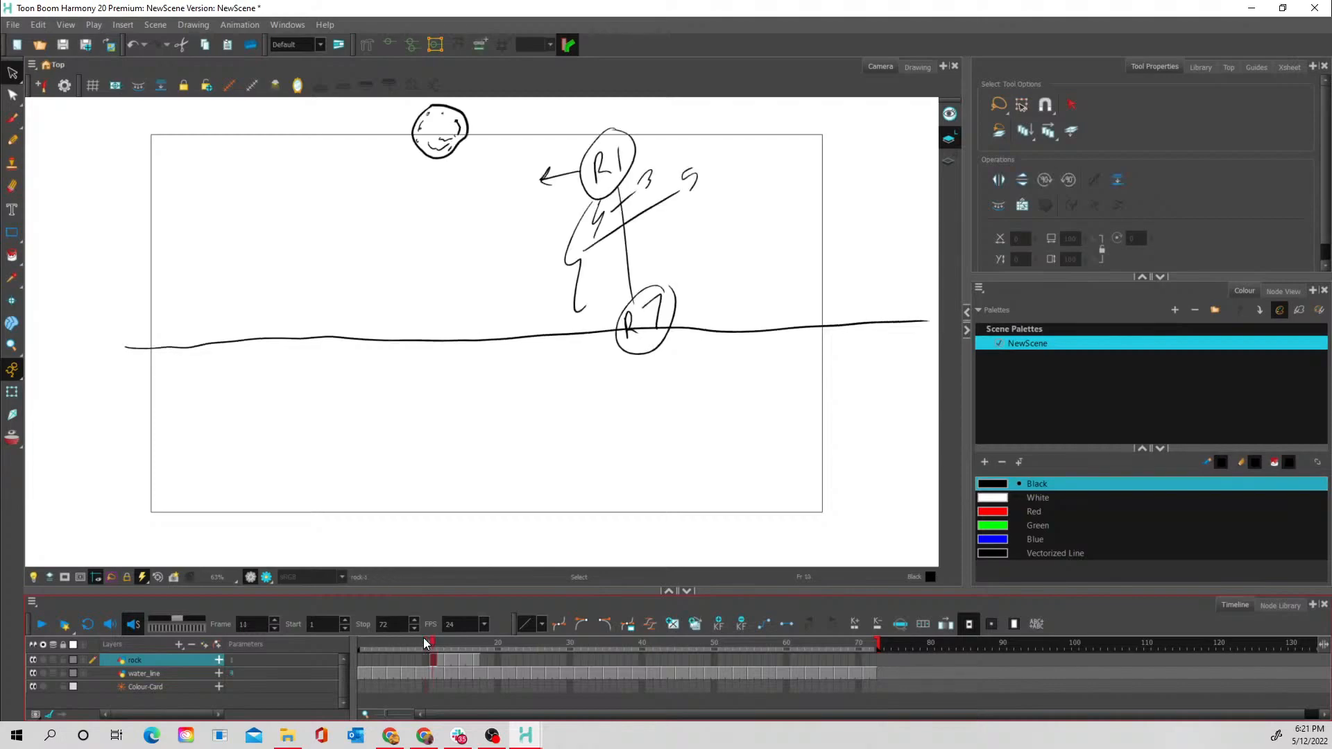
pyautogui.press('.')
pyautogui.press('.')
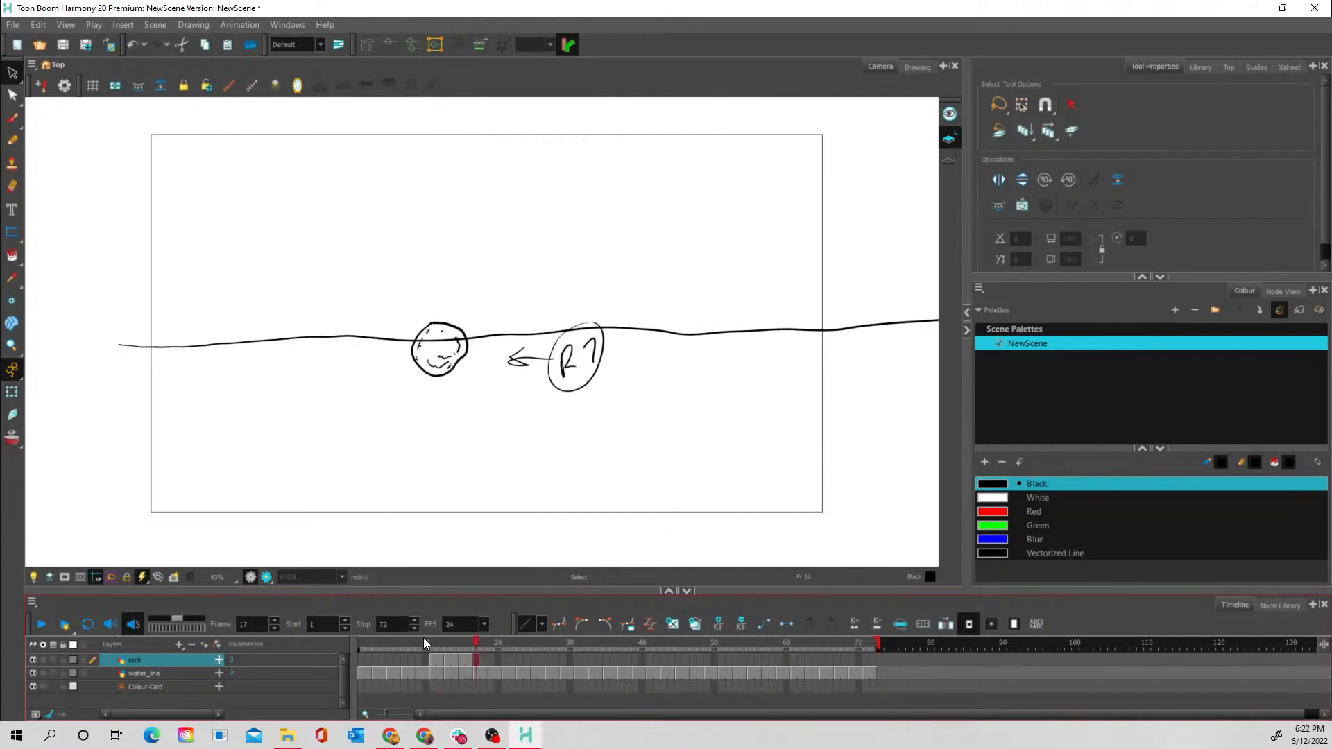
pyautogui.press(',')
pyautogui.press(',')
pyautogui.press(',')
pyautogui.press(',')
pyautogui.press(',')
pyautogui.press(',')
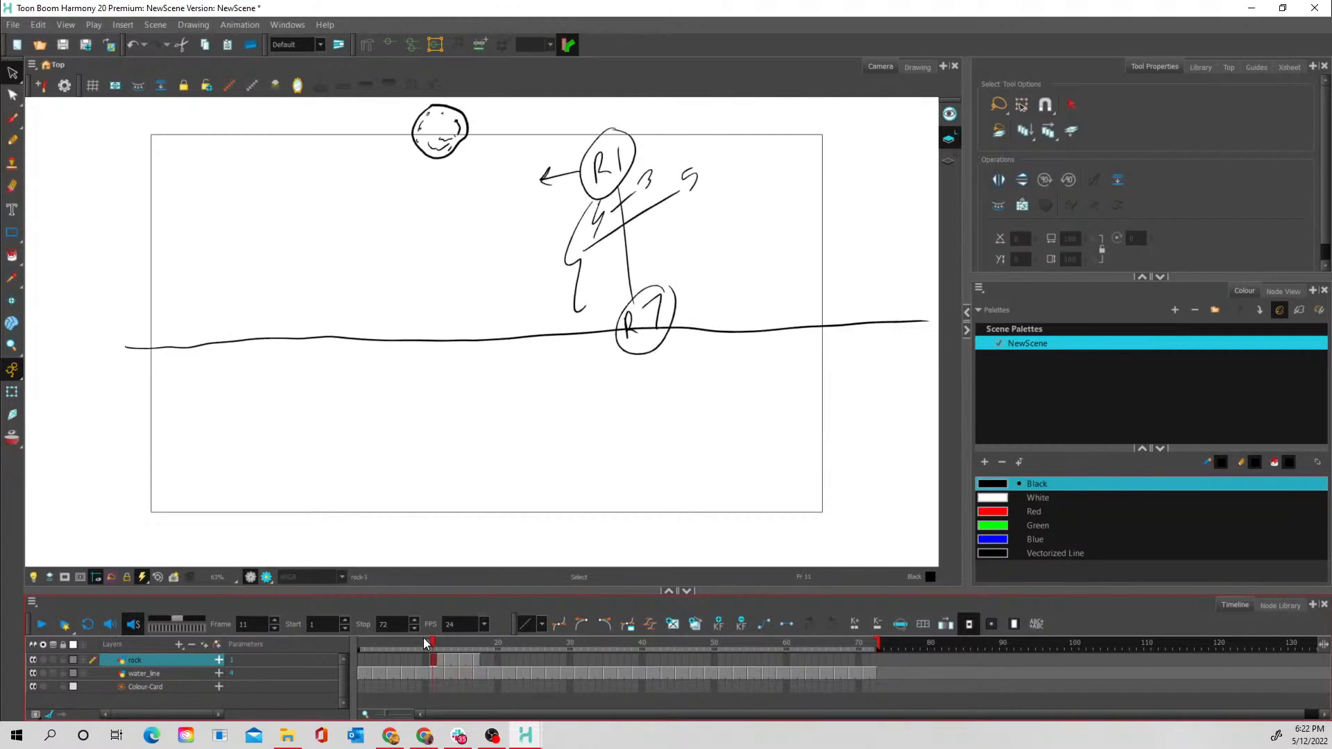
# Scrub from frame 11 to 20 and play back the whole scene to check the timing of the fall
pyautogui.click(429, 641)
pyautogui.moveTo(430, 640); pyautogui.dragTo(498, 641)
pyautogui.click(133, 625)
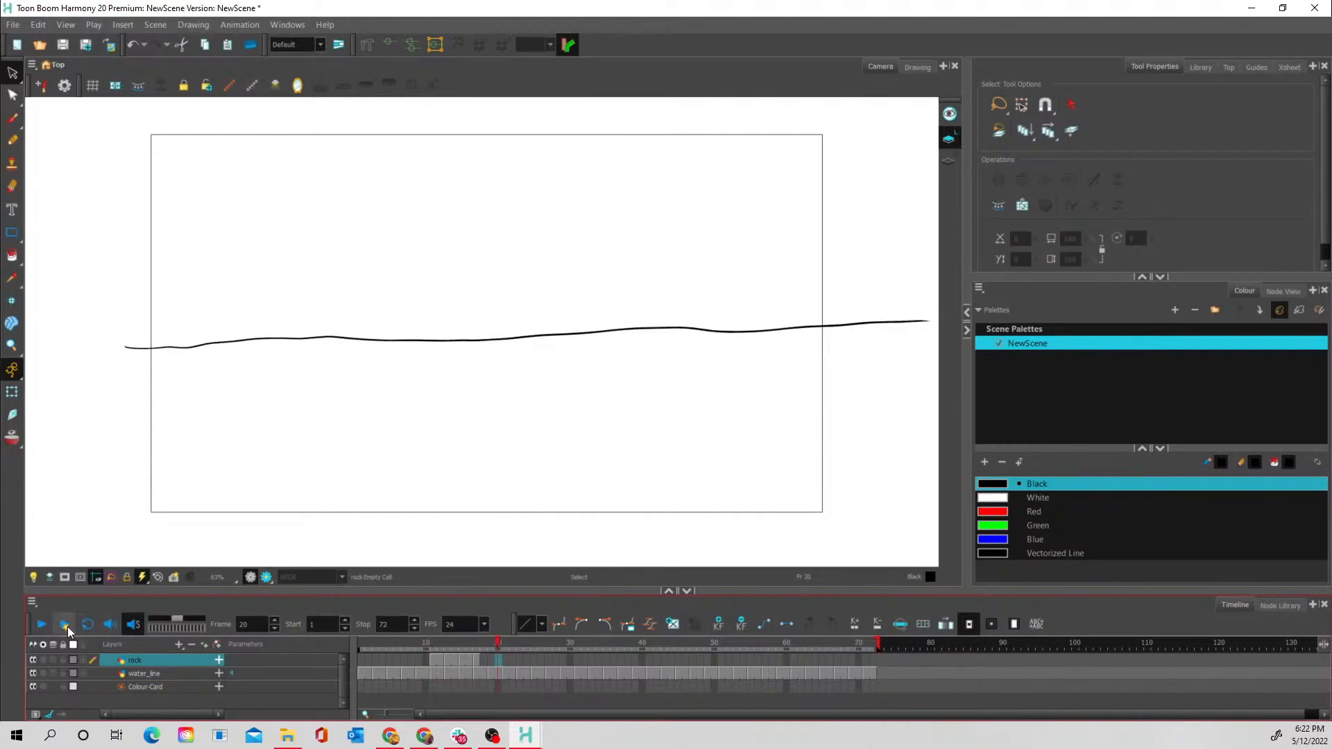
pyautogui.click(43, 626)
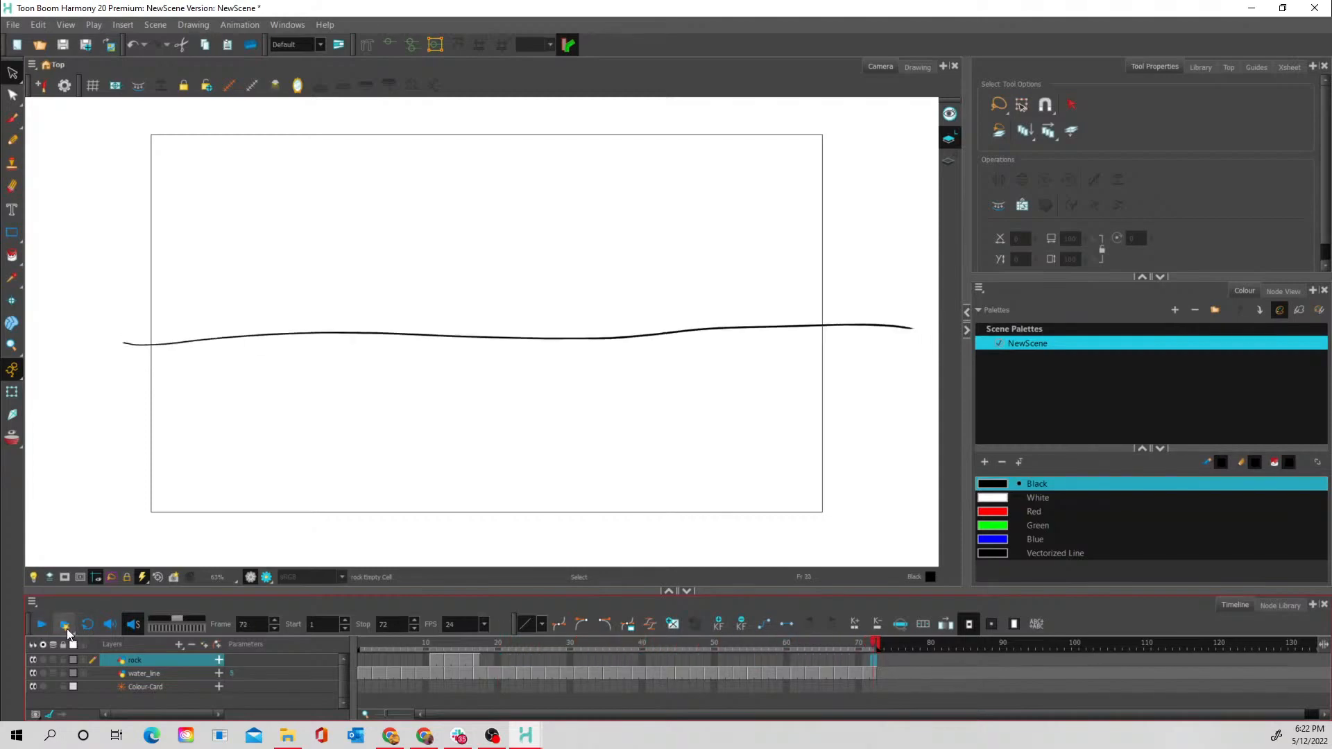
pyautogui.click(66, 625)
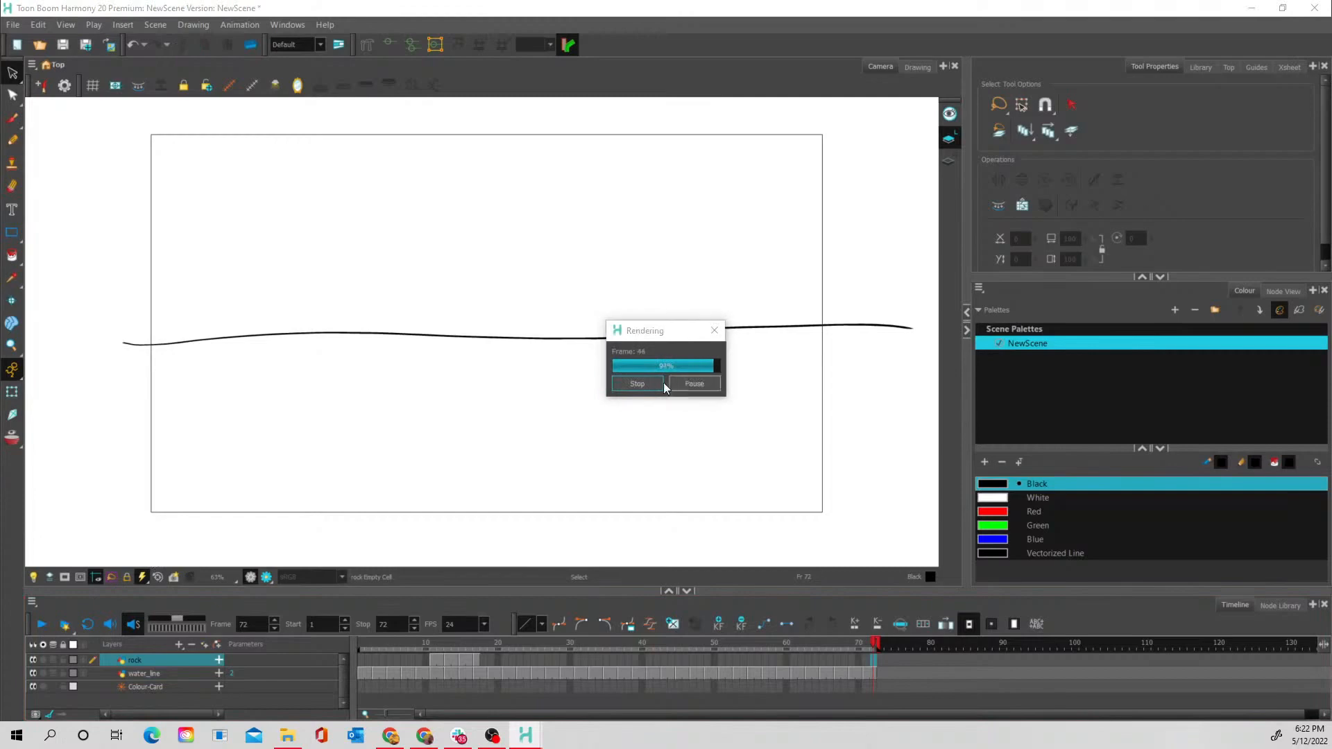
pyautogui.click(637, 384)
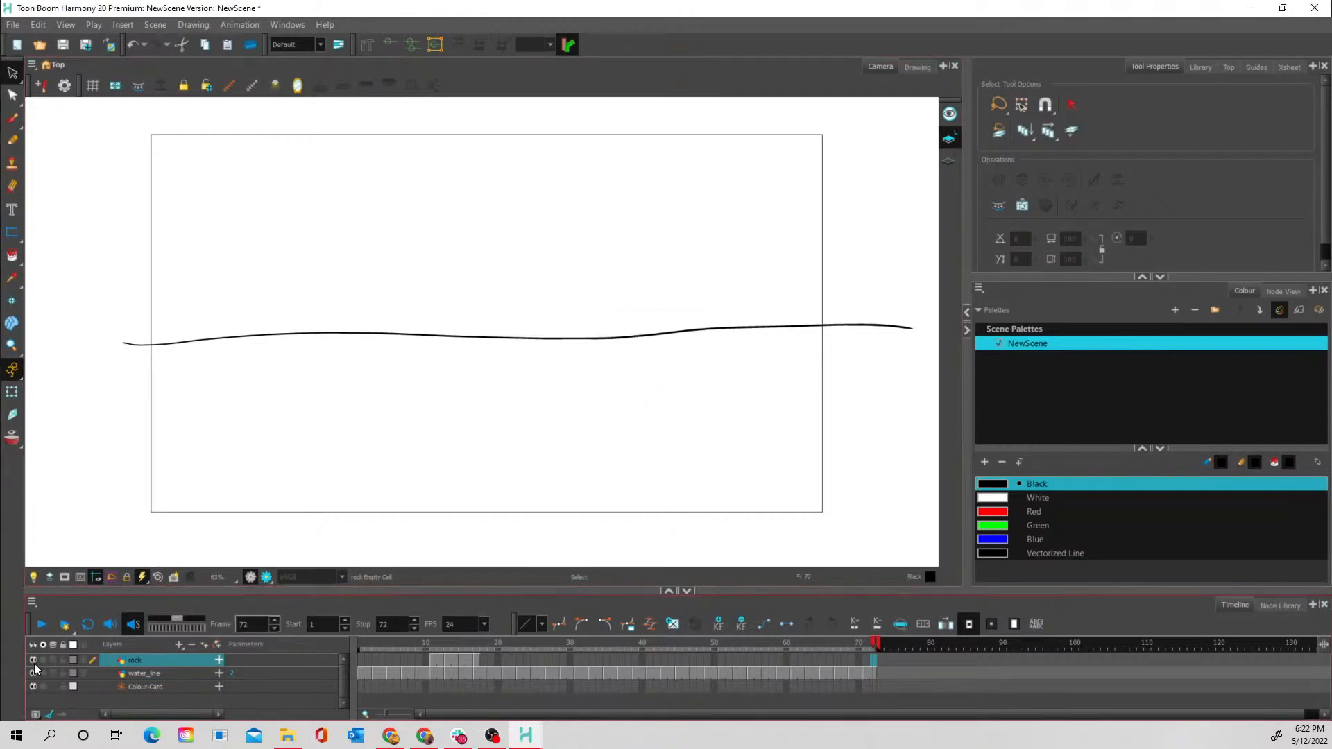
pyautogui.click(44, 626)
# Set the scene's stop frame to 19 and review the fall in the shortened range, ending on frame 15
pyautogui.moveTo(879, 644); pyautogui.dragTo(494, 650)
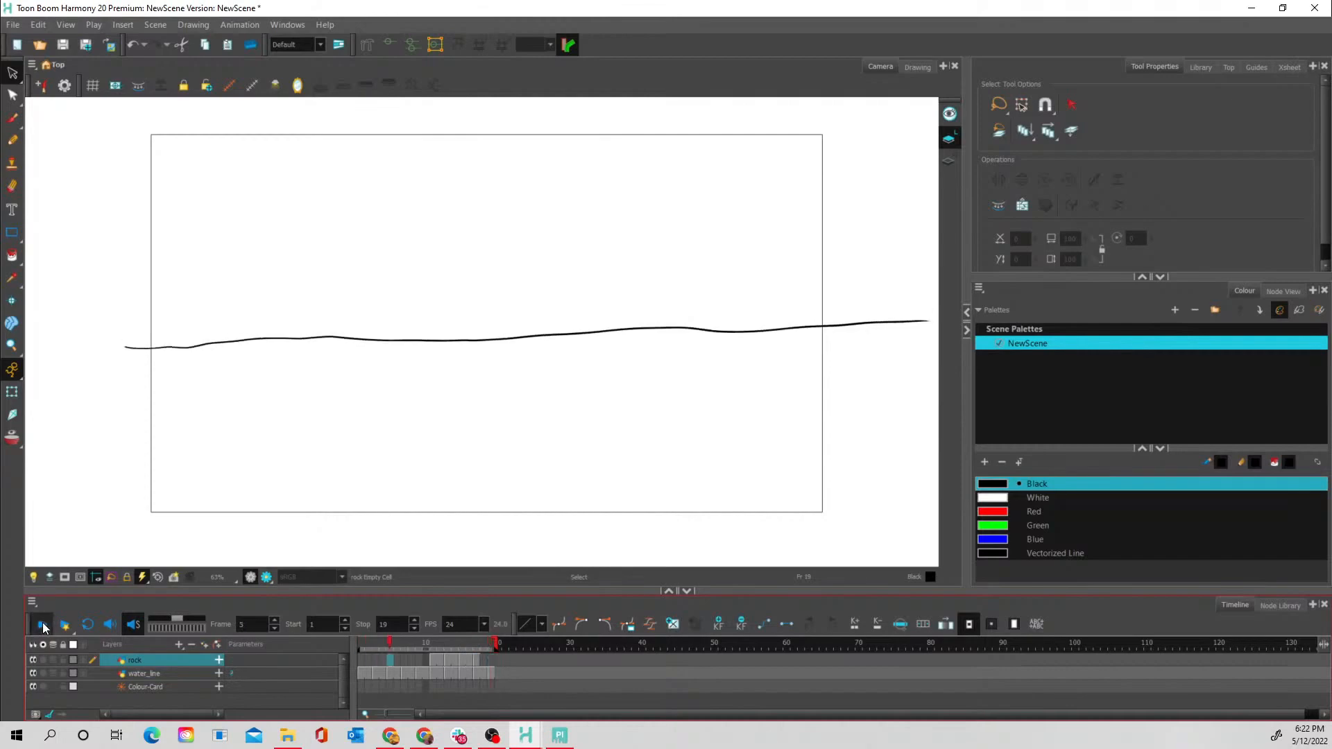
pyautogui.click(43, 622)
pyautogui.moveTo(423, 646)
pyautogui.mouseDown()
pyautogui.moveTo(481, 652)
pyautogui.moveTo(458, 646)
pyautogui.mouseUp()
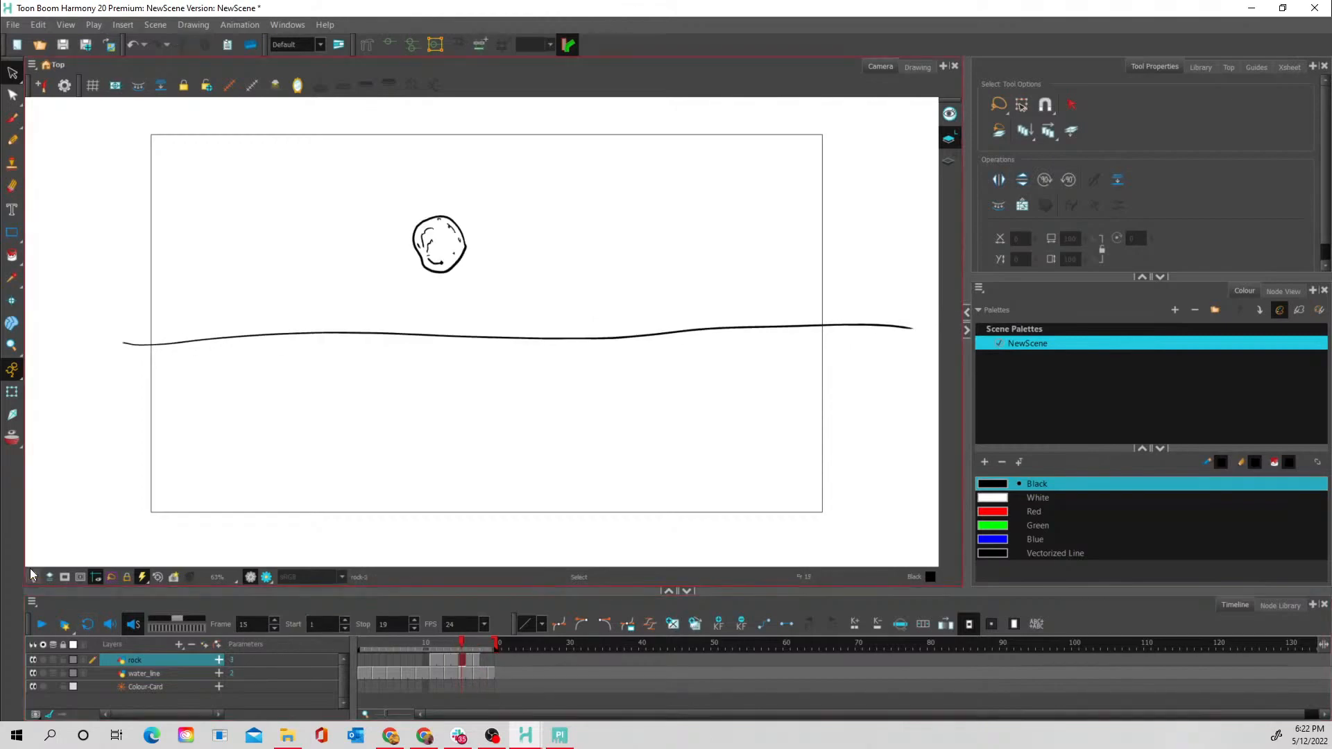
# Turn the onion skin back on and check the gap between the frame 15 rock and R7 on frame 17
pyautogui.click(19, 439)
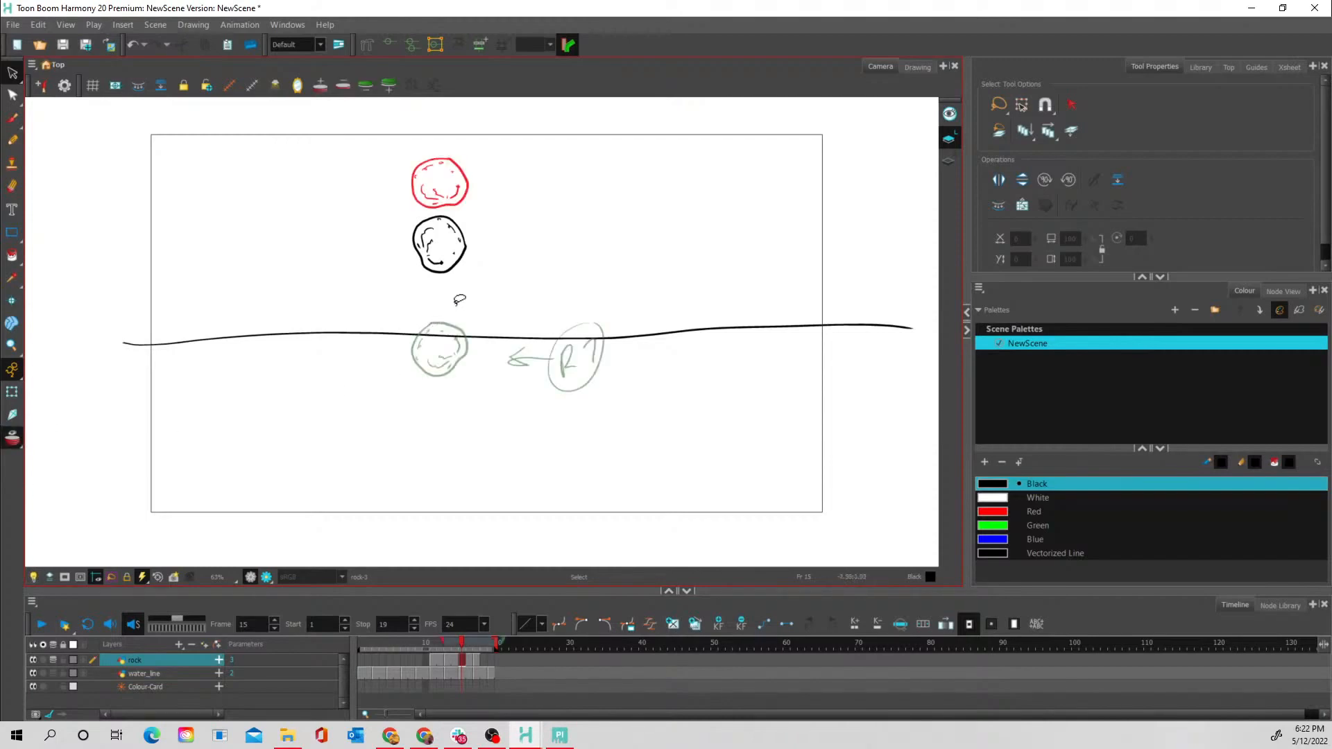
pyautogui.click(476, 657)
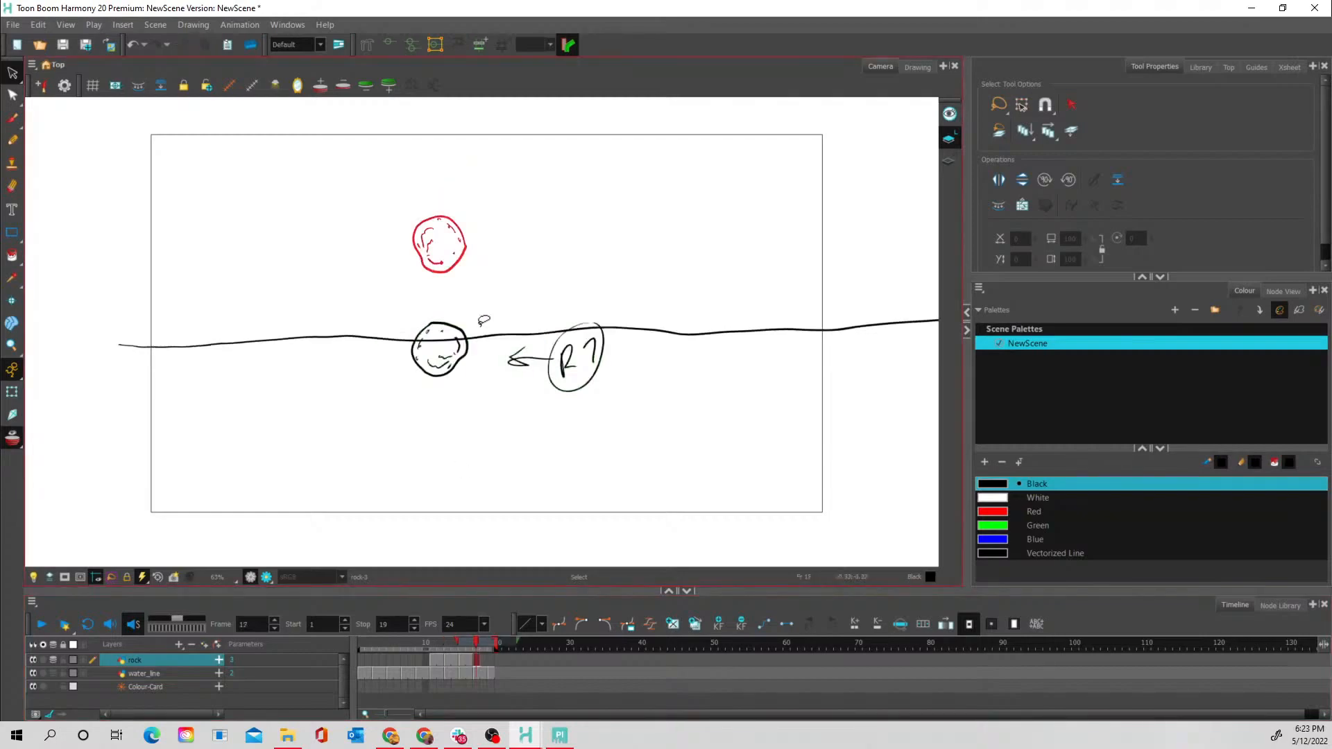
pyautogui.moveTo(445, 302)
pyautogui.mouseDown()
pyautogui.moveTo(415, 392)
pyautogui.moveTo(482, 371)
pyautogui.moveTo(472, 313)
pyautogui.mouseUp()
pyautogui.click(494, 287)
# Clear frame 16 of the rock layer and paste a rotated rock touching the water line, slightly overlapping R7's upper part
pyautogui.click(471, 660)
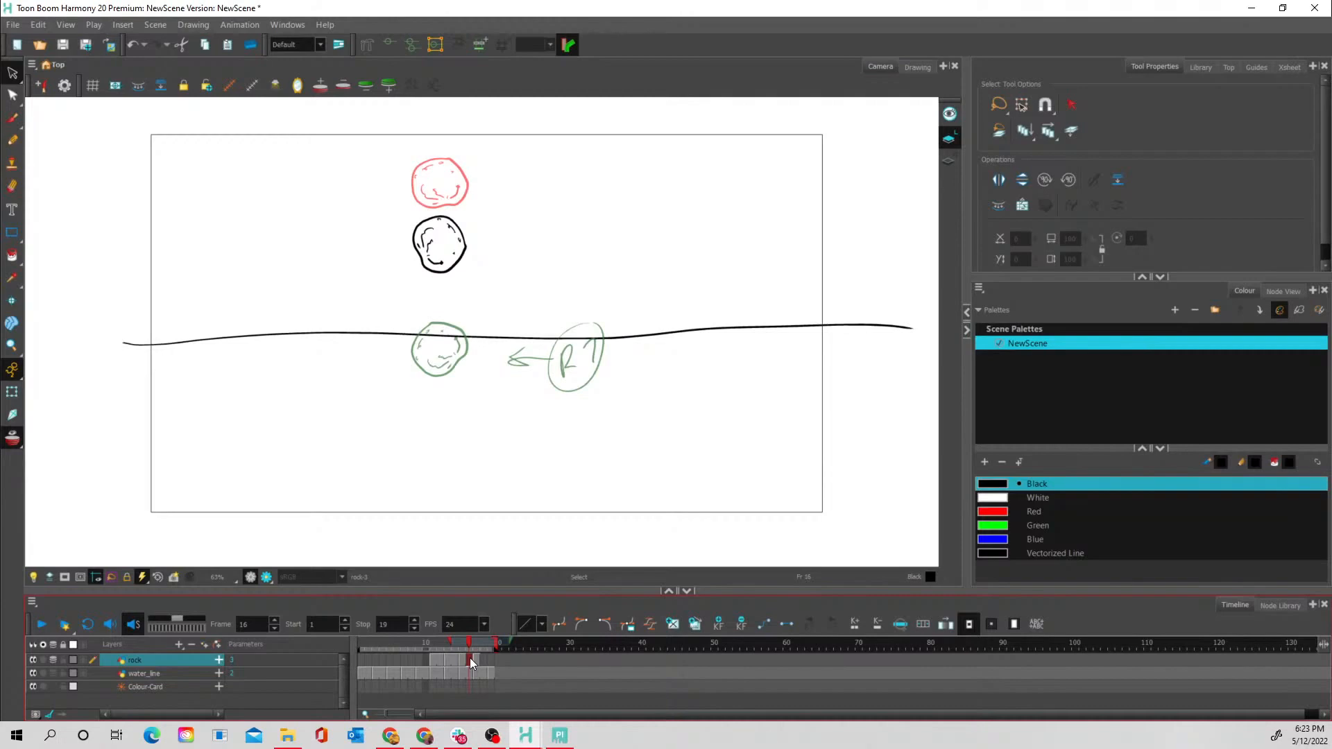
pyautogui.press('Delete')
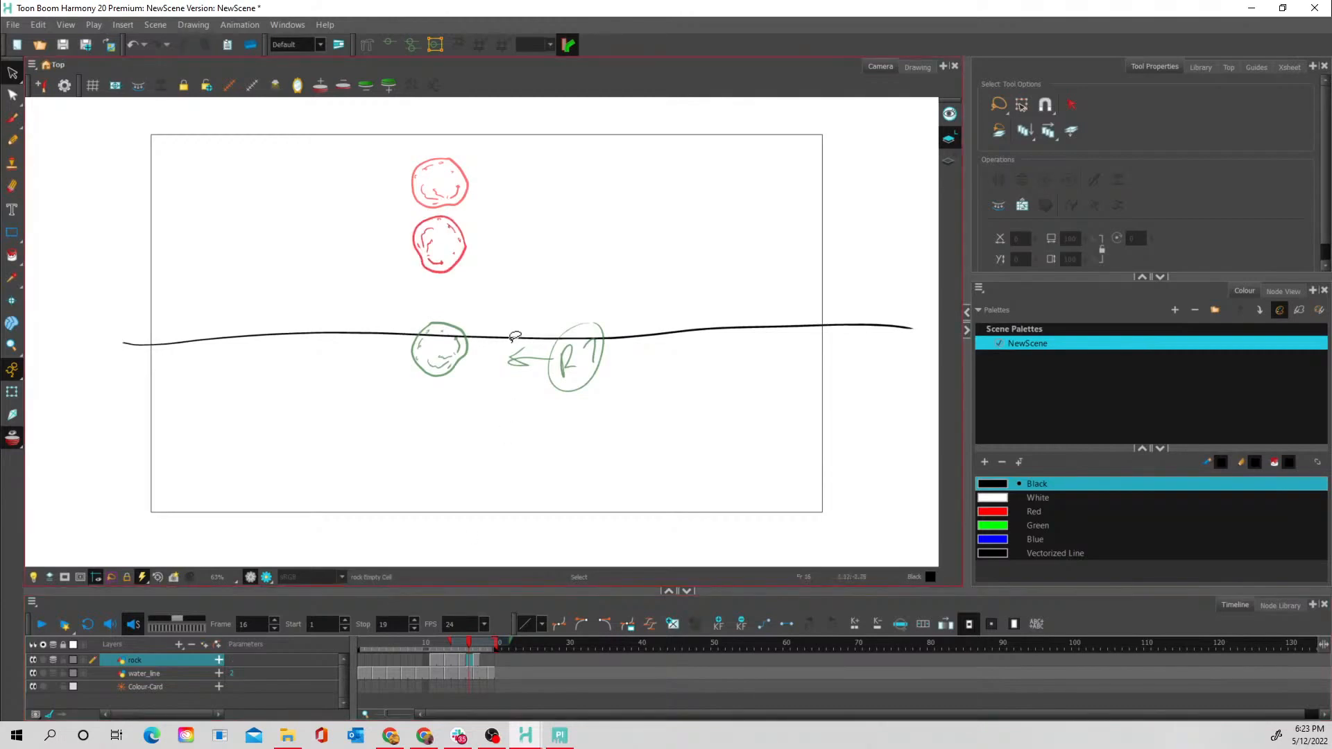
pyautogui.hotkey('ctrl', 'v')
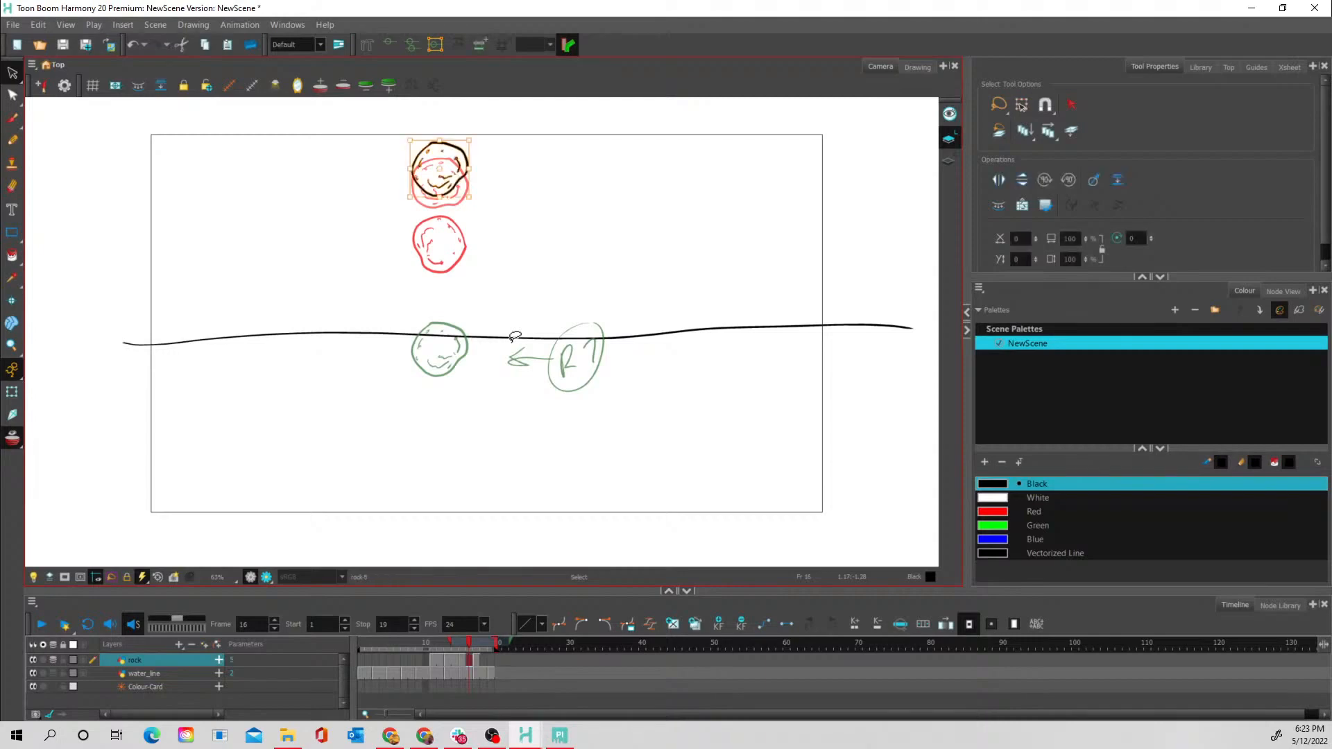
pyautogui.moveTo(463, 177)
pyautogui.mouseDown()
pyautogui.moveTo(458, 300)
pyautogui.moveTo(469, 262)
pyautogui.moveTo(474, 310)
pyautogui.moveTo(459, 334)
pyautogui.mouseUp()
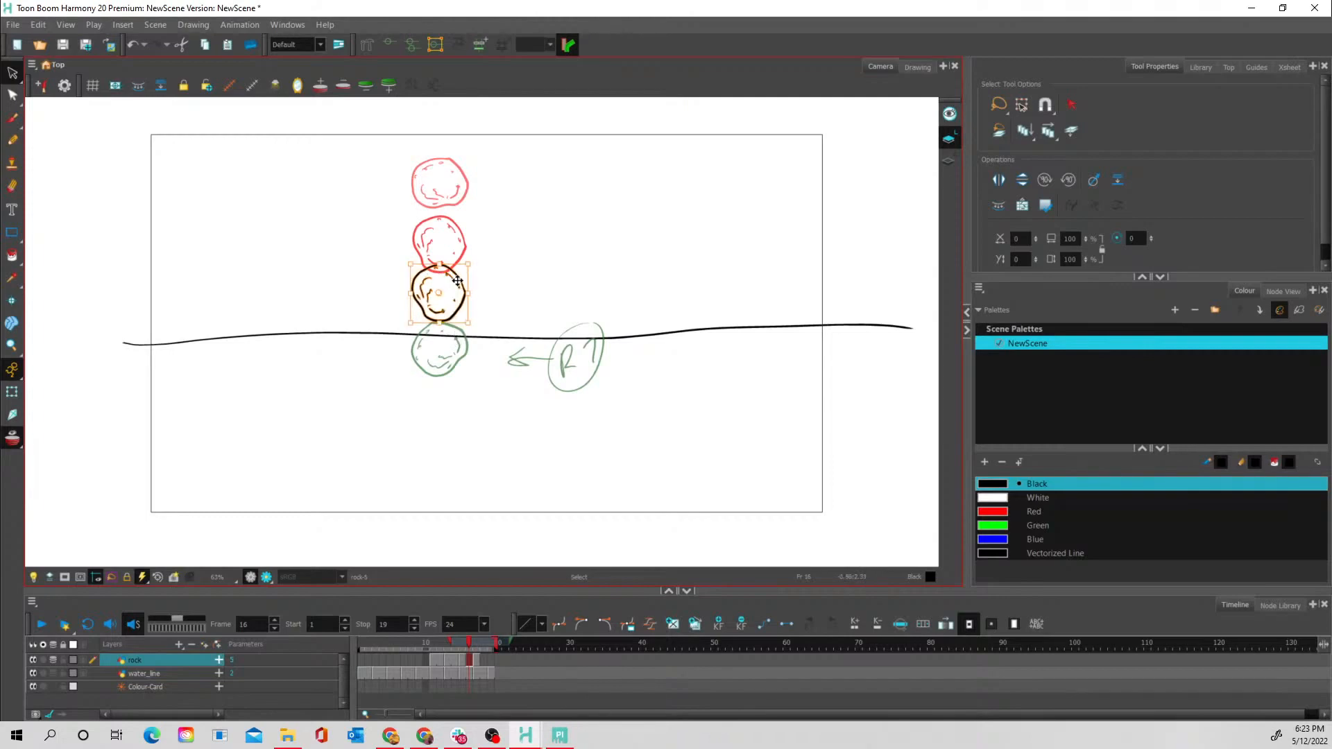
pyautogui.moveTo(457, 281); pyautogui.dragTo(455, 299)
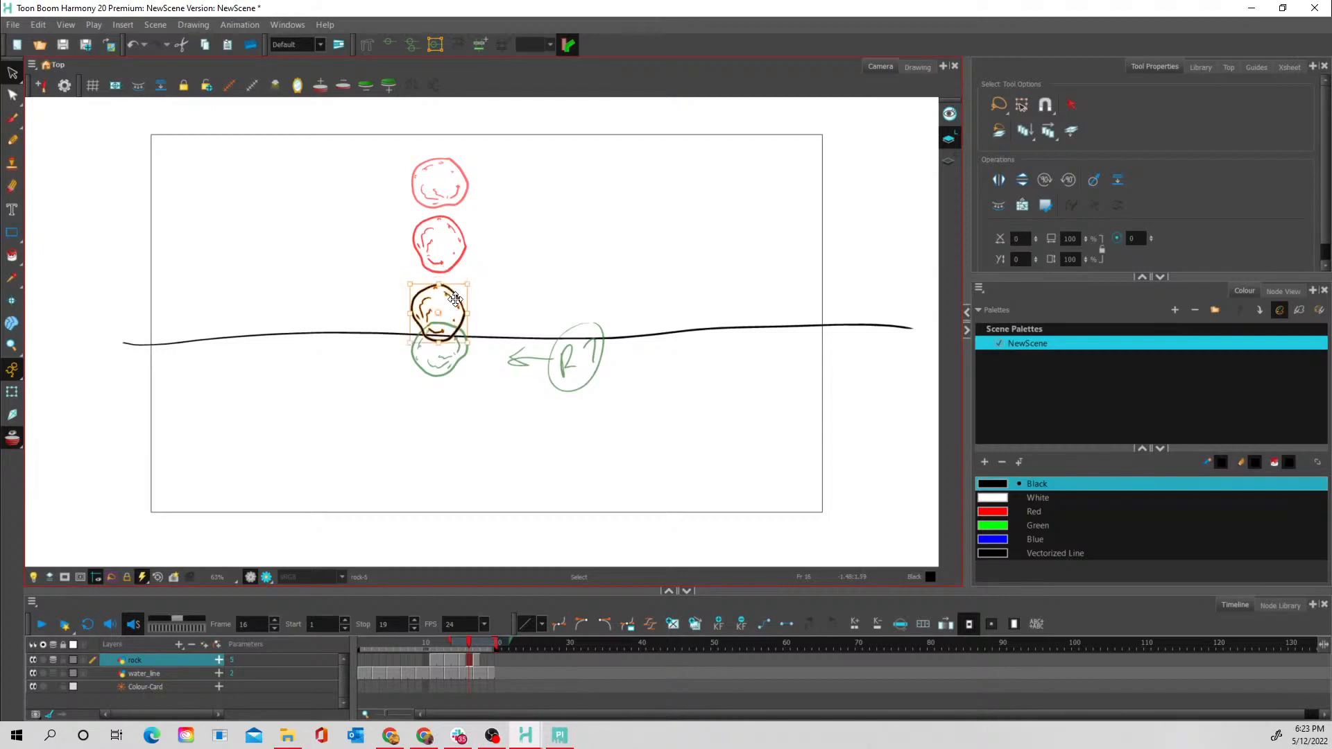
# Lower the R7 rock on frame 17 to just beneath the water line and check its spacing across frames 15 to 19
pyautogui.click(477, 655)
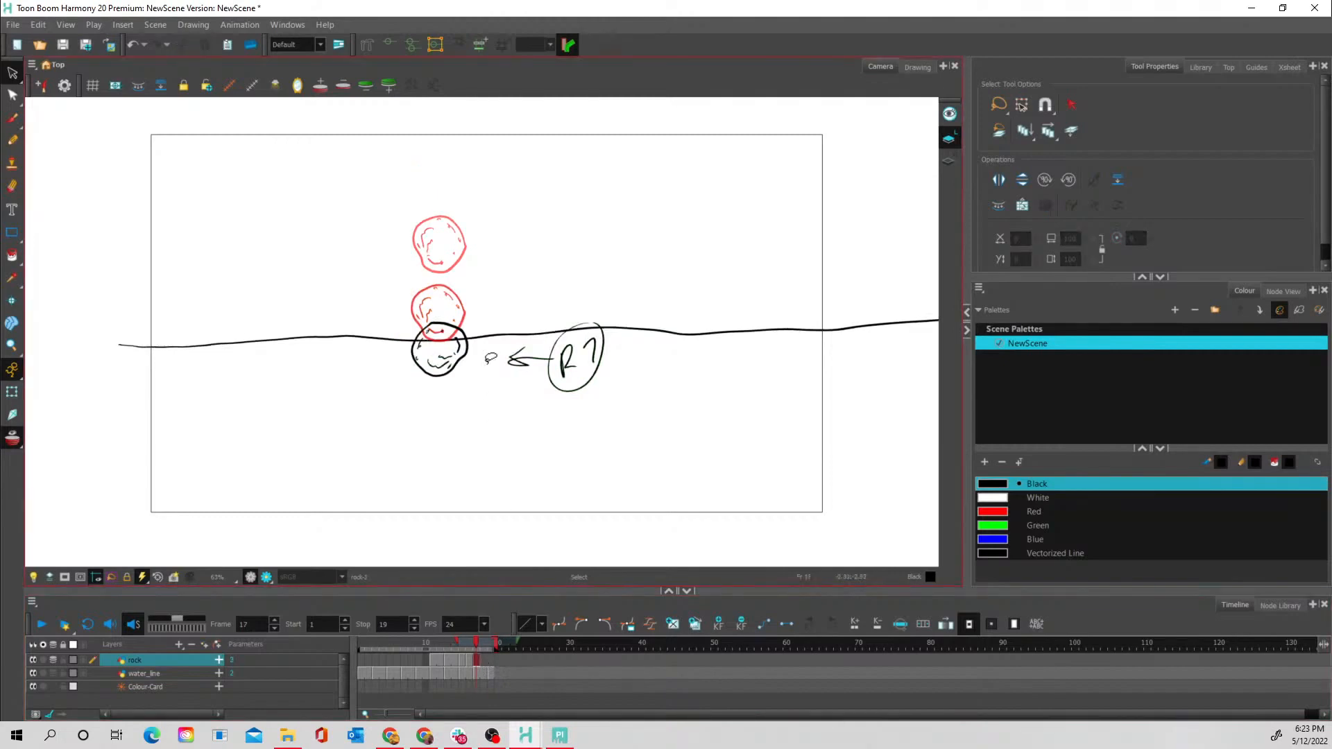
pyautogui.moveTo(478, 316)
pyautogui.mouseDown()
pyautogui.moveTo(426, 313)
pyautogui.moveTo(384, 342)
pyautogui.moveTo(461, 396)
pyautogui.moveTo(503, 338)
pyautogui.moveTo(468, 309)
pyautogui.moveTo(494, 306)
pyautogui.moveTo(407, 302)
pyautogui.moveTo(400, 381)
pyautogui.moveTo(476, 369)
pyautogui.moveTo(482, 301)
pyautogui.moveTo(458, 357)
pyautogui.mouseUp()
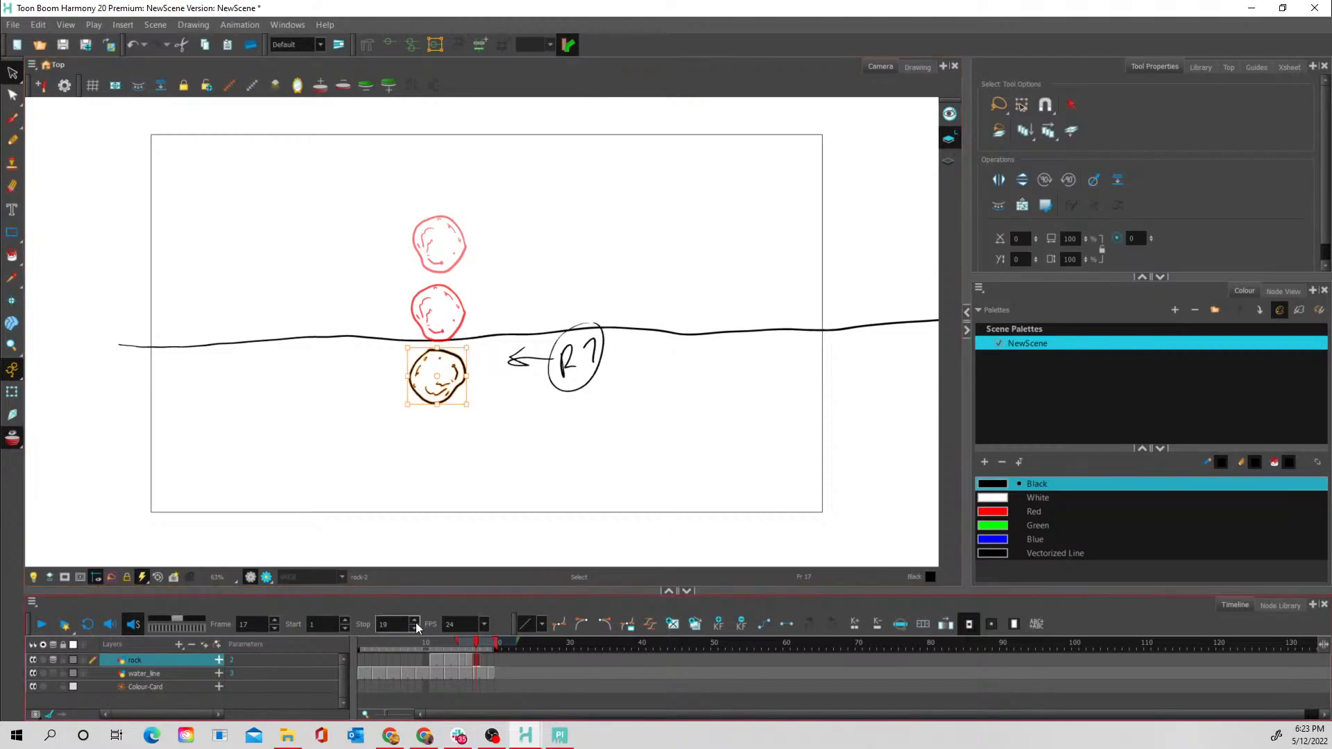
pyautogui.click(461, 657)
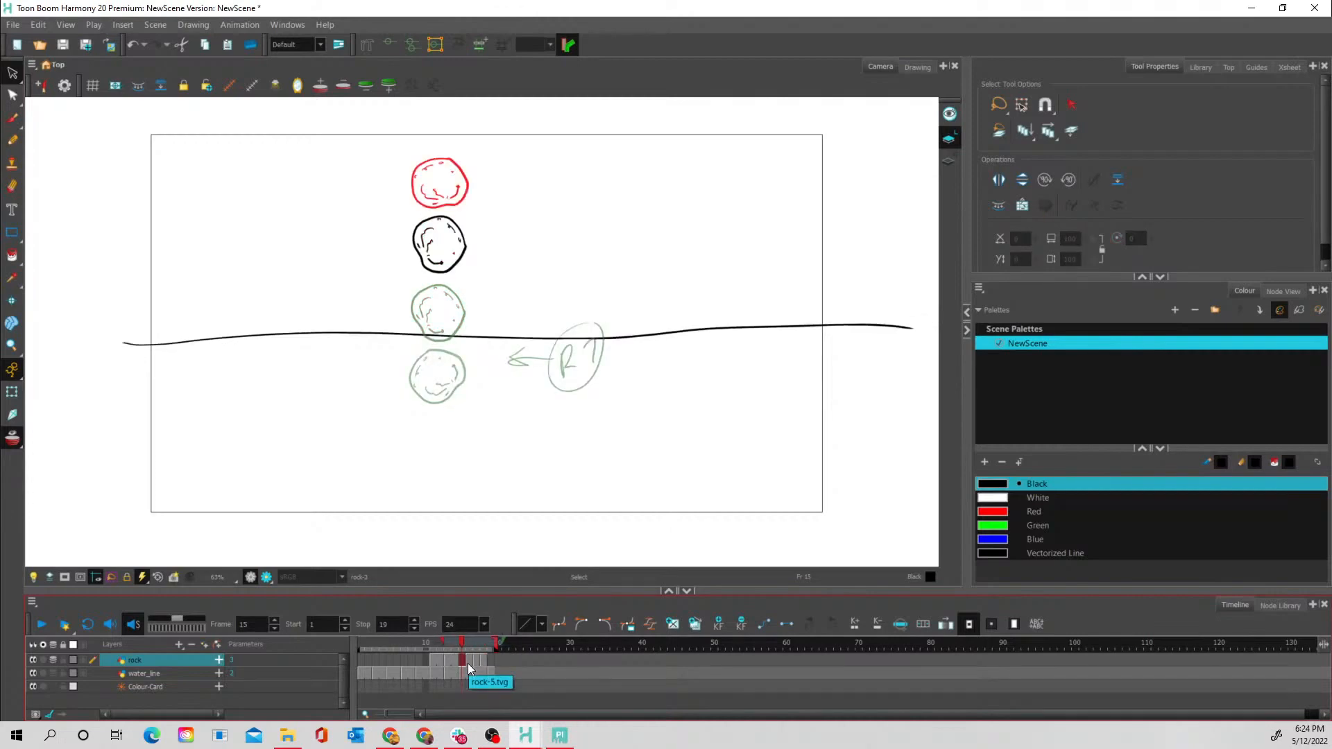
pyautogui.click(479, 656)
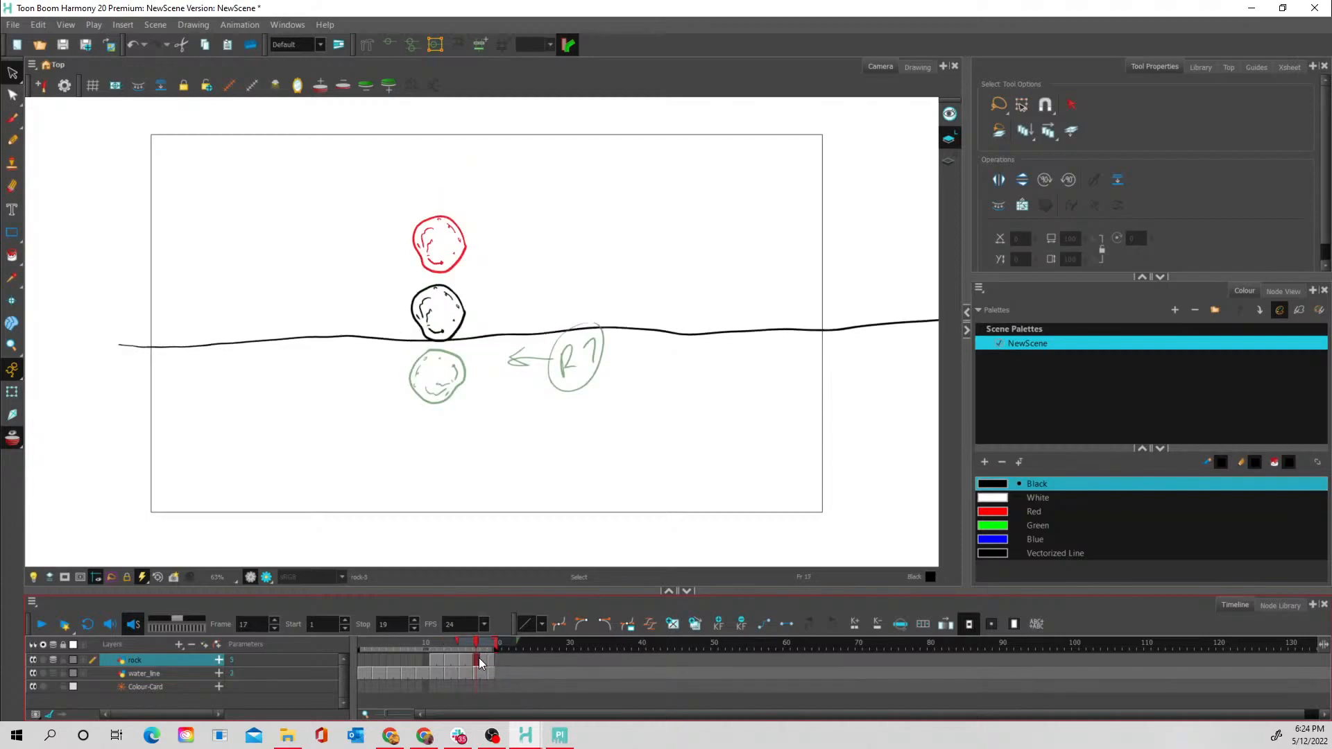
pyautogui.click(492, 656)
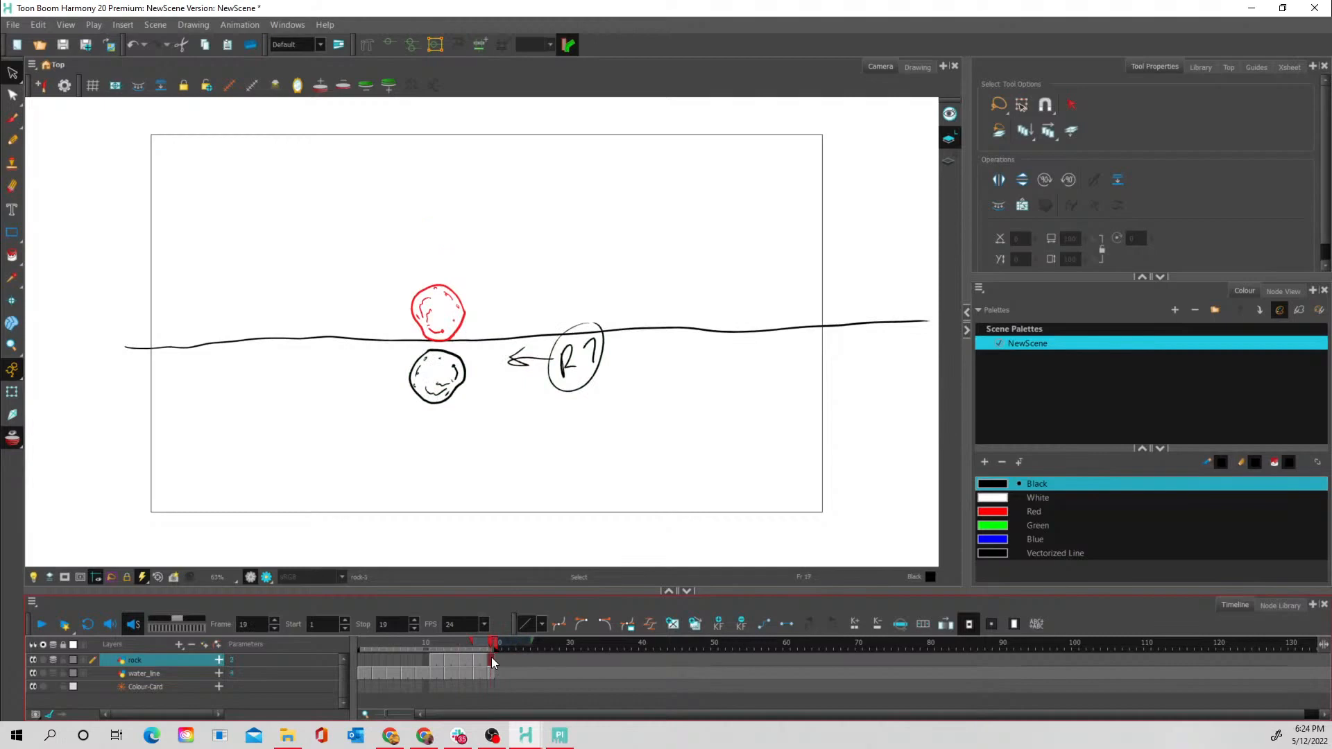
# Extend the scene's stop frame to 33 and play back the rock's fall
pyautogui.moveTo(434, 641)
pyautogui.mouseDown()
pyautogui.moveTo(419, 641)
pyautogui.moveTo(596, 643)
pyautogui.mouseUp()
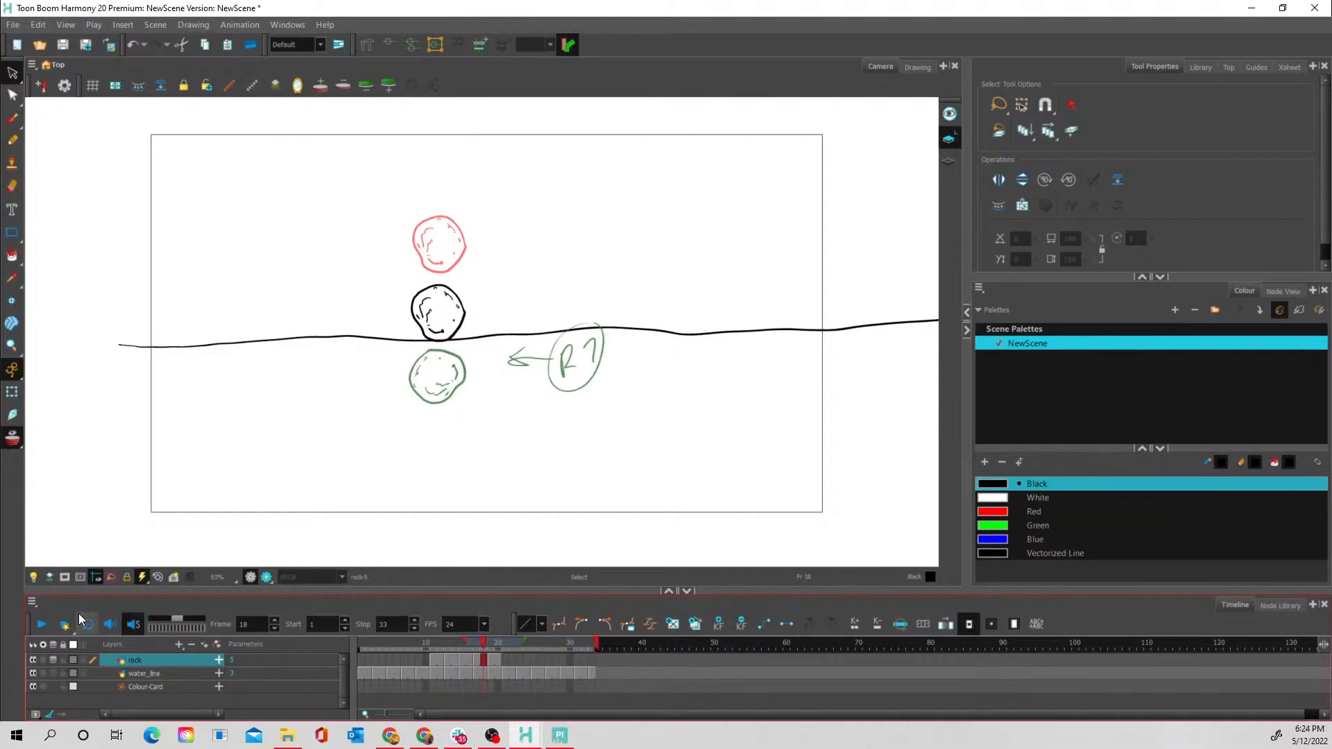
pyautogui.click(42, 626)
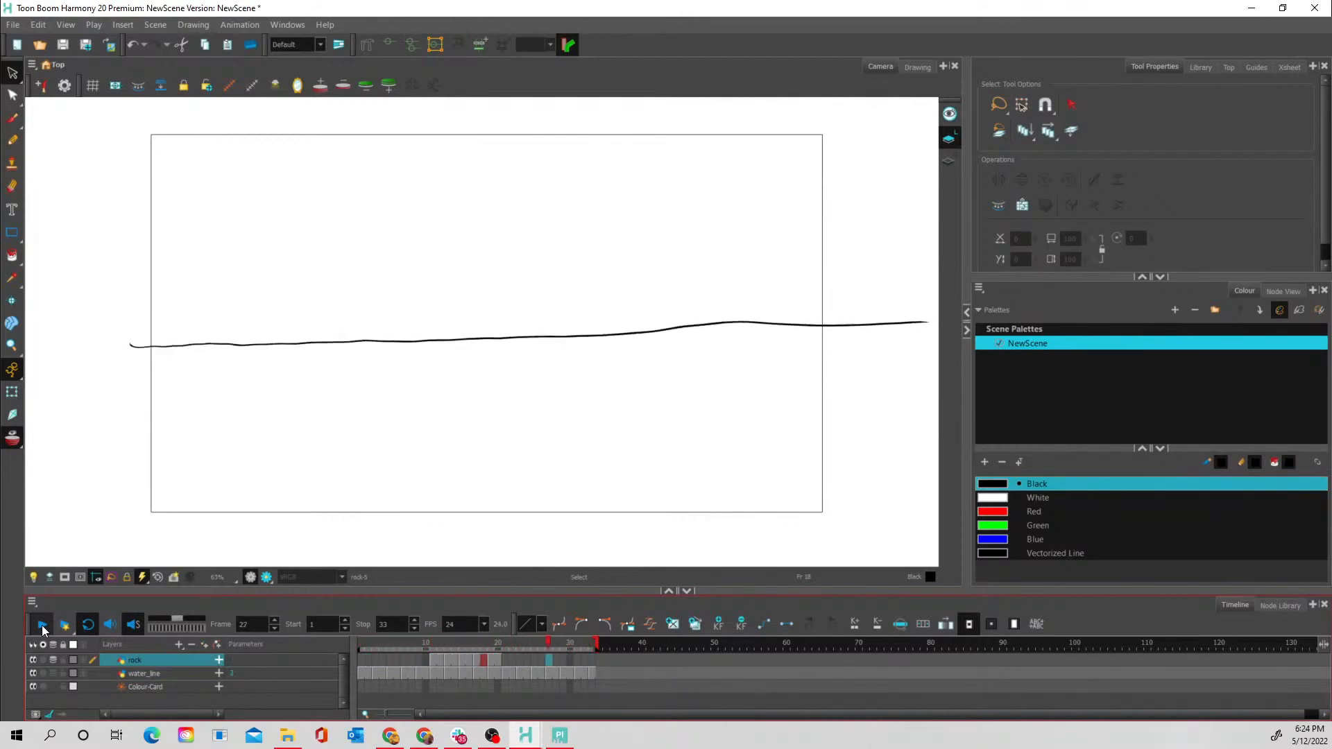
# Stretch the rock drawings on frames 17 and 16 vertically into slightly taller ovals
pyautogui.click(442, 643)
pyautogui.moveTo(442, 642); pyautogui.dragTo(475, 647)
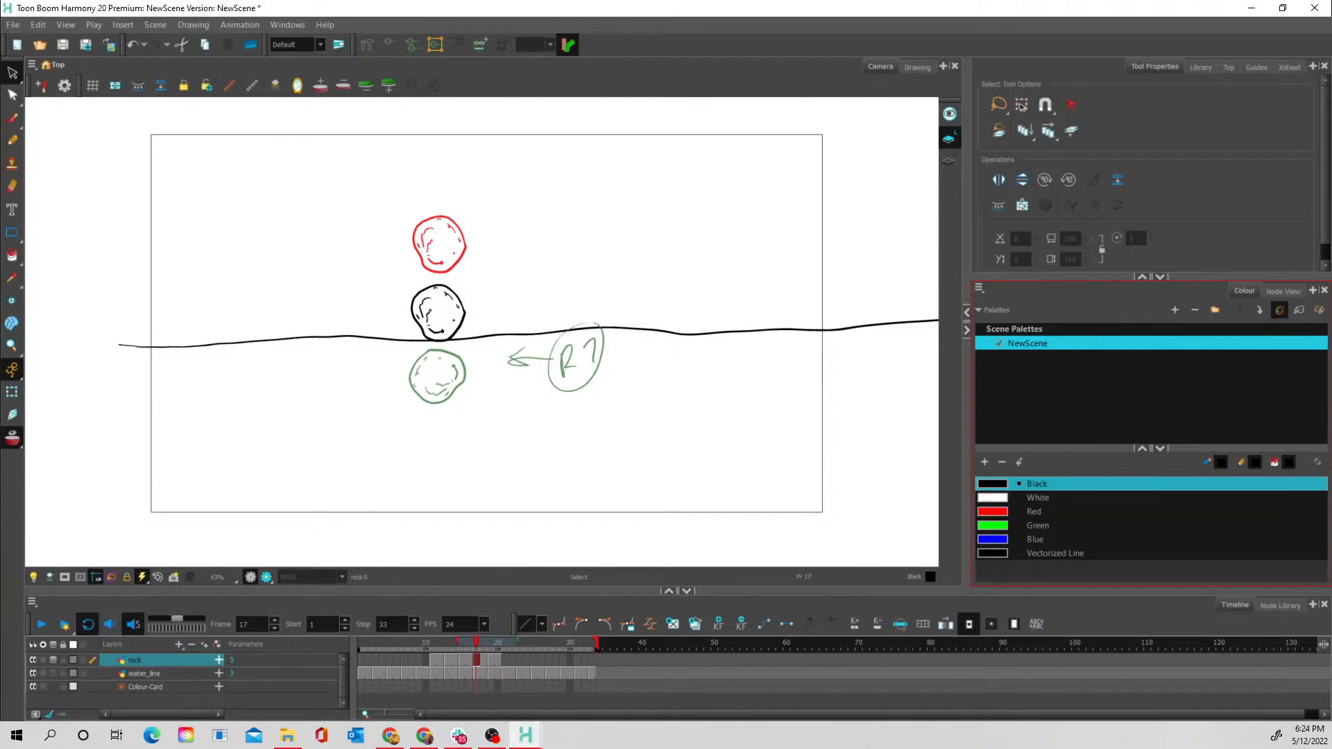
pyautogui.moveTo(453, 274)
pyautogui.mouseDown()
pyautogui.moveTo(407, 344)
pyautogui.moveTo(477, 296)
pyautogui.moveTo(439, 268)
pyautogui.mouseUp()
pyautogui.moveTo(452, 328); pyautogui.dragTo(457, 333)
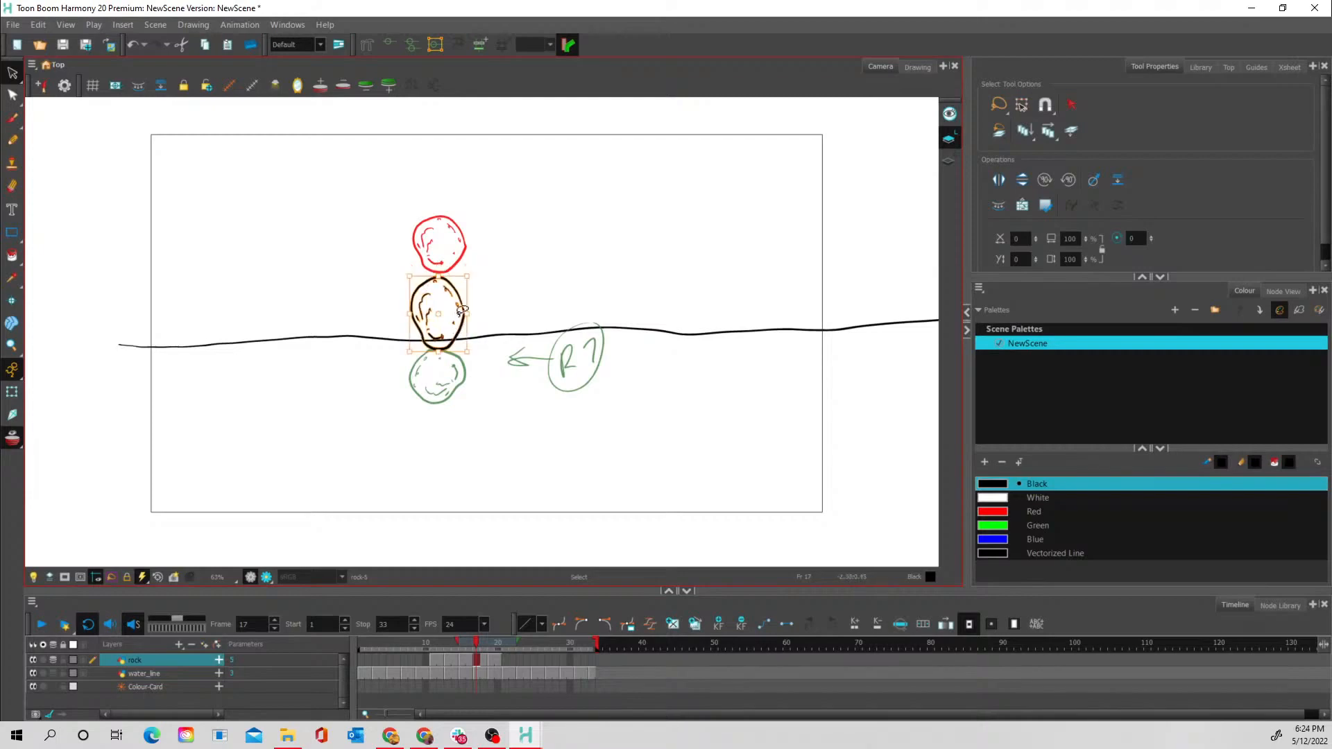
pyautogui.click(467, 657)
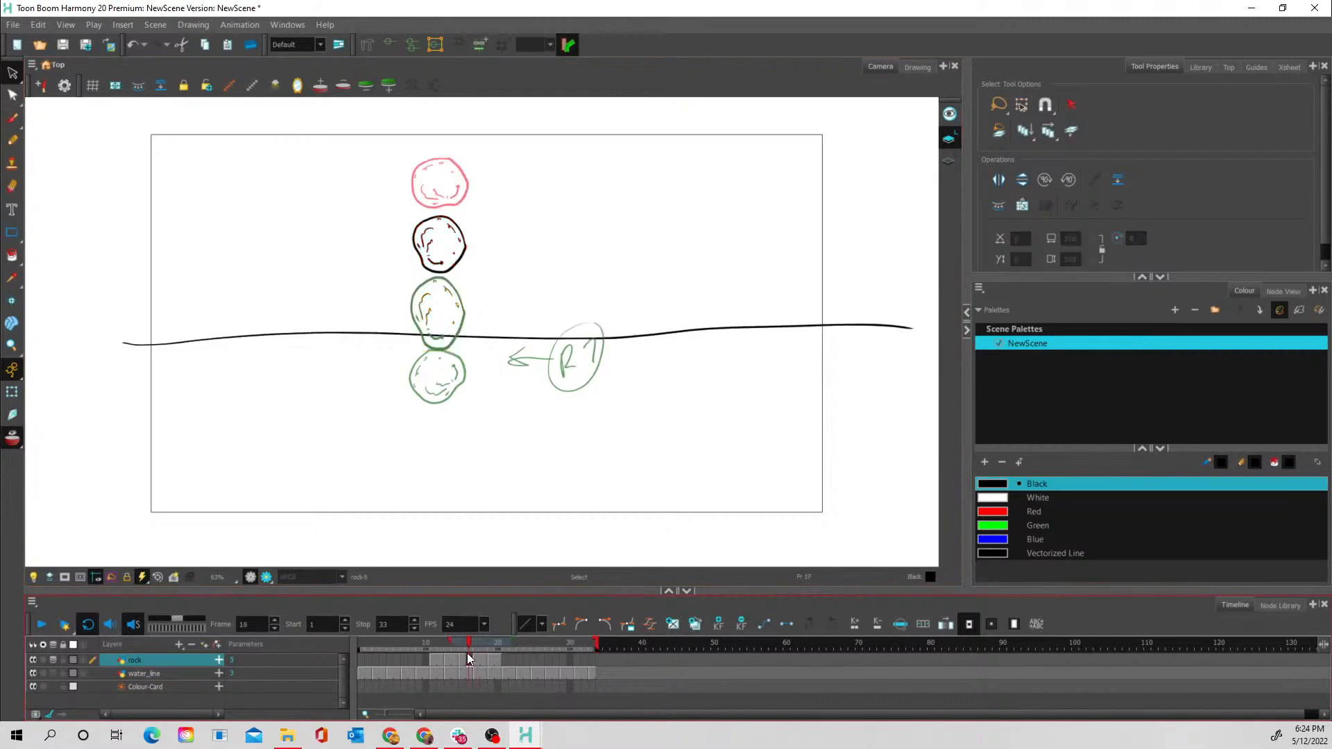
pyautogui.moveTo(447, 199)
pyautogui.mouseDown()
pyautogui.moveTo(402, 231)
pyautogui.moveTo(466, 266)
pyautogui.moveTo(444, 207)
pyautogui.mouseUp()
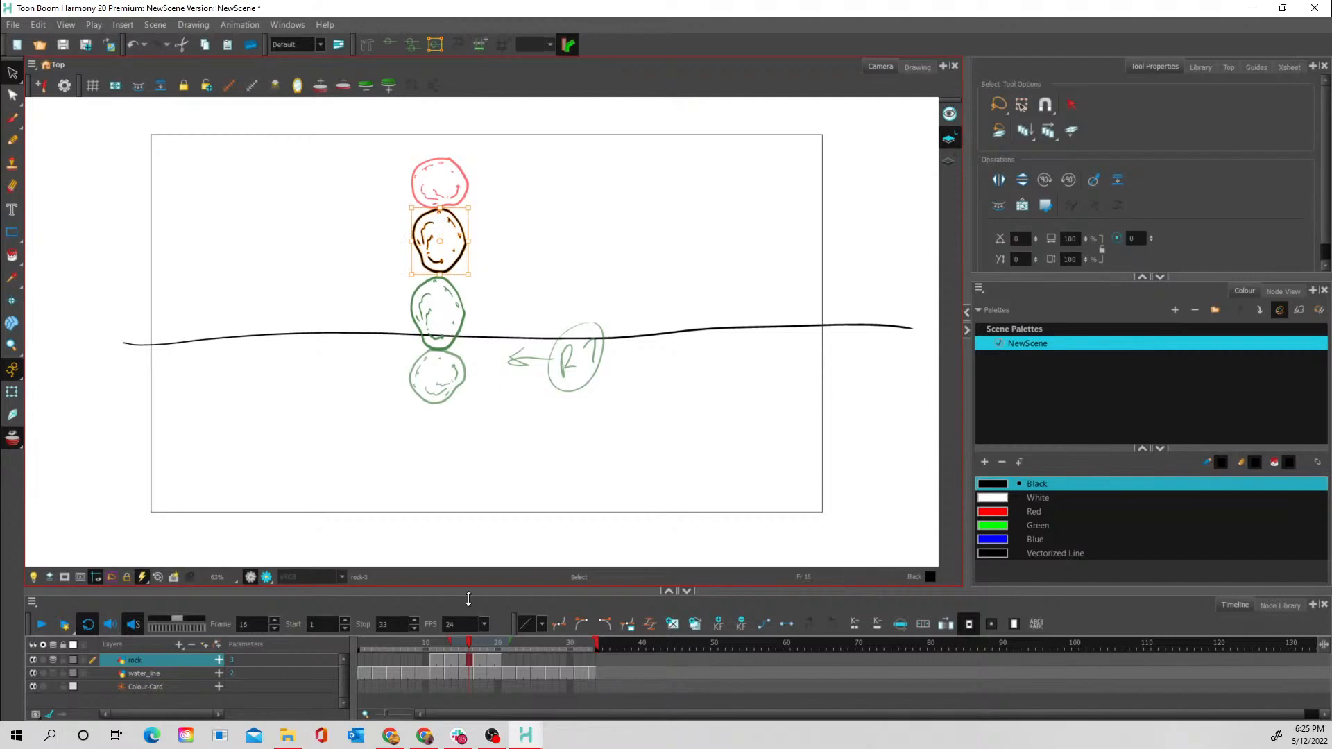
# Nudge the rocks on frames 14 and 15 slightly upward to adjust the spacing of the fall
pyautogui.click(452, 658)
pyautogui.click(452, 658)
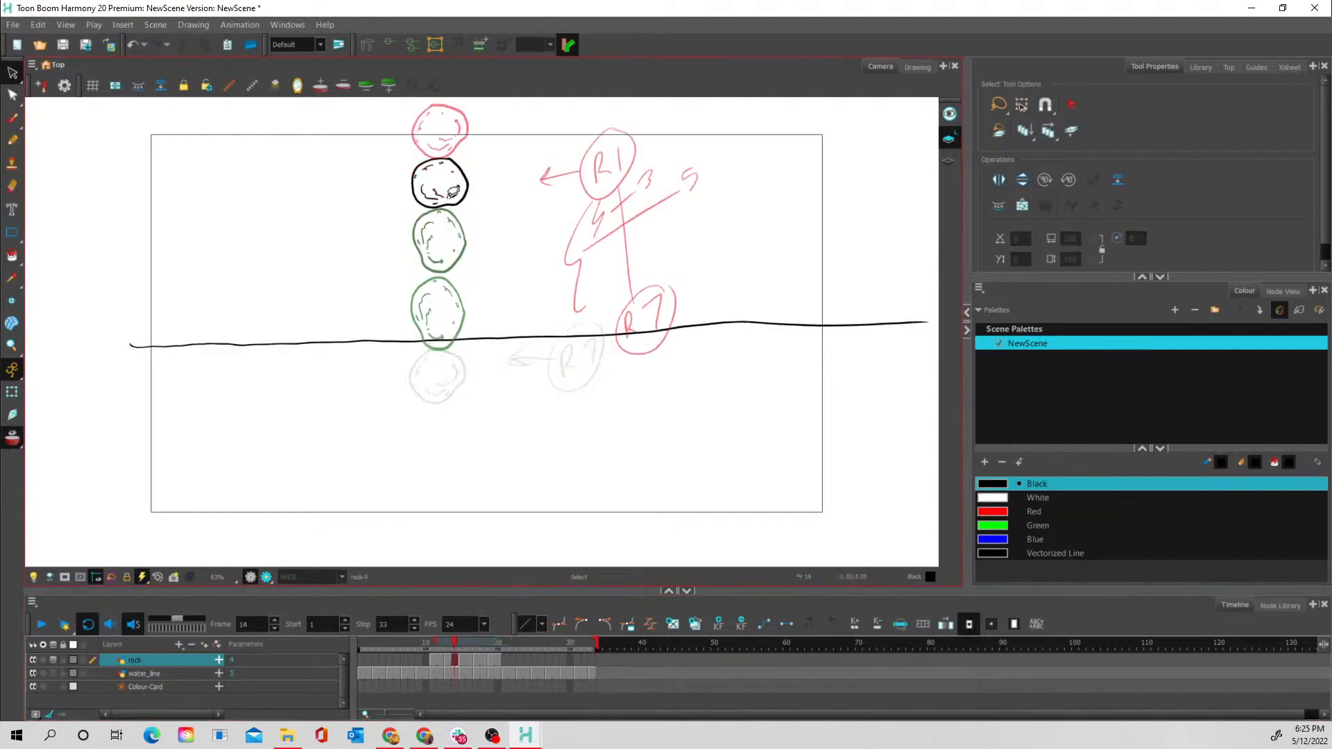
pyautogui.moveTo(460, 163)
pyautogui.mouseDown()
pyautogui.moveTo(464, 142)
pyautogui.moveTo(478, 183)
pyautogui.moveTo(451, 161)
pyautogui.mouseUp()
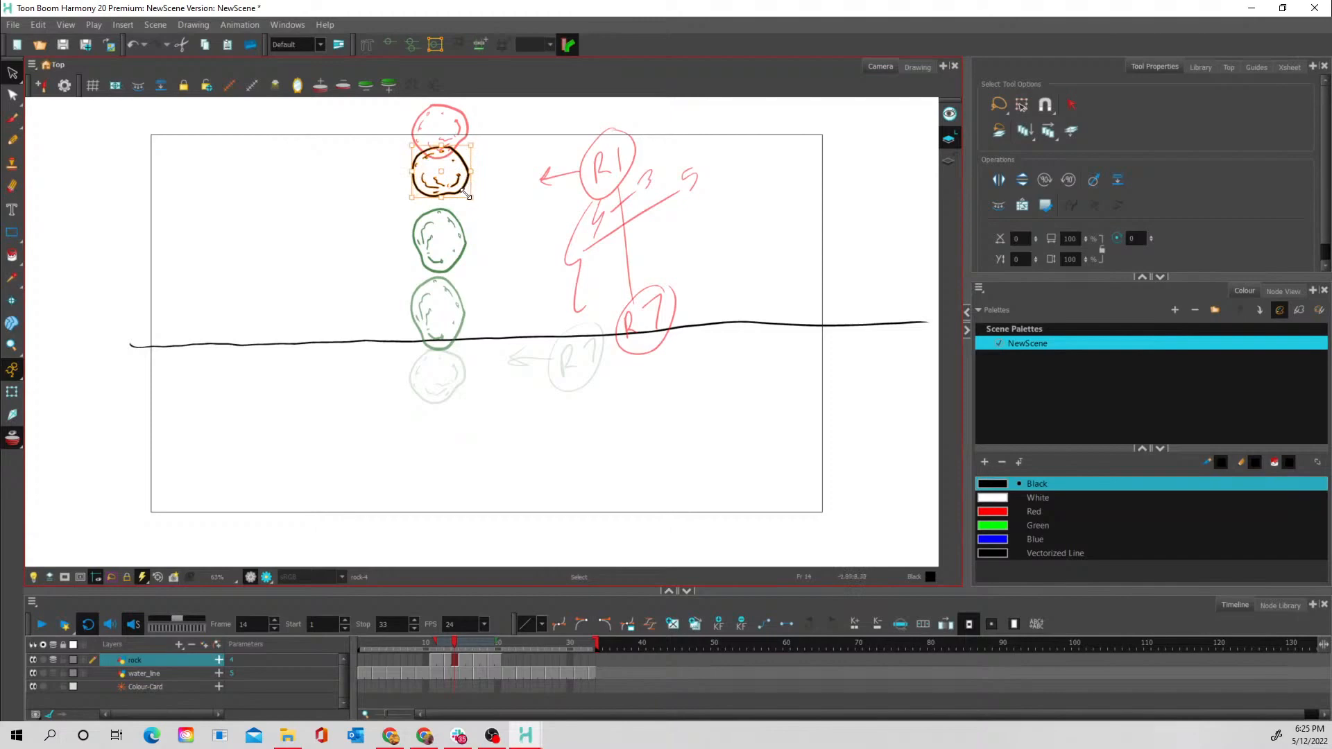
pyautogui.click(462, 660)
pyautogui.click(455, 215)
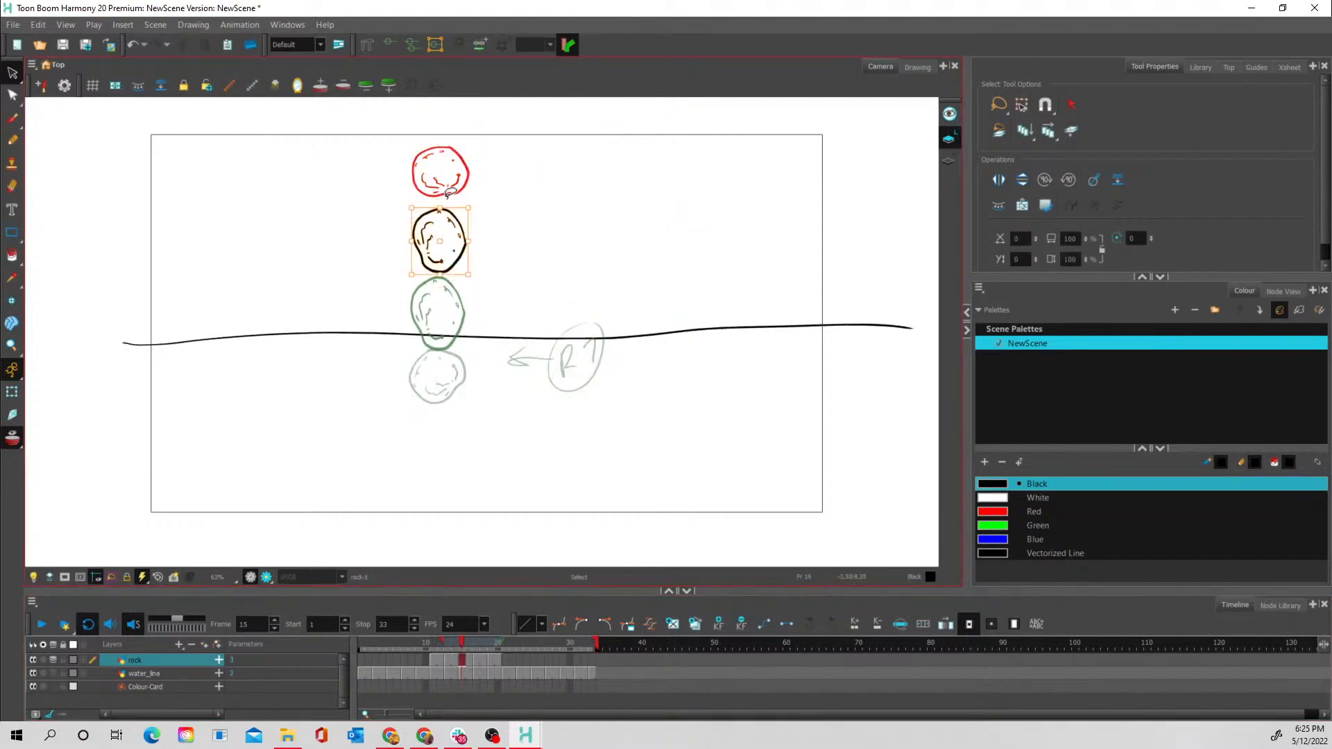
pyautogui.moveTo(456, 215); pyautogui.dragTo(455, 218)
# Play back the scene and scrub through the fall to frame 19 to review the stretched, respaced rocks
pyautogui.moveTo(447, 642); pyautogui.dragTo(497, 640)
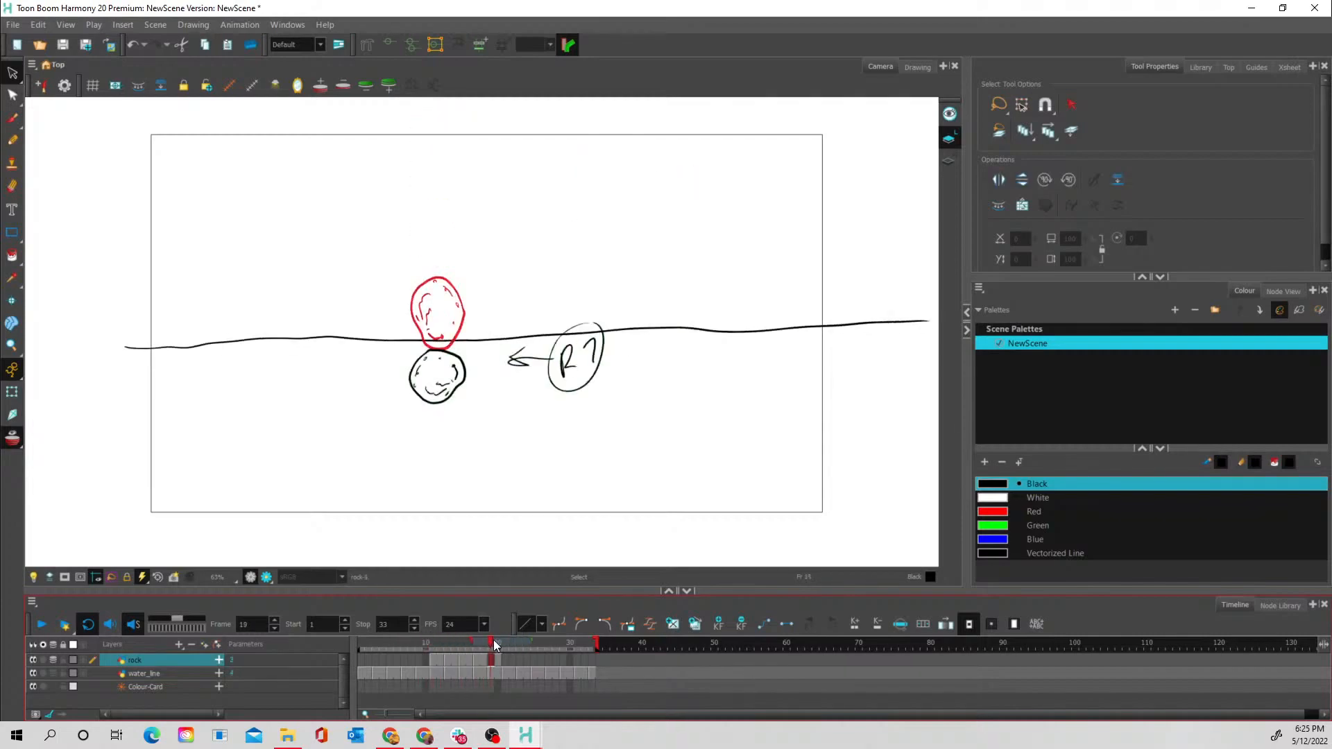
pyautogui.click(42, 624)
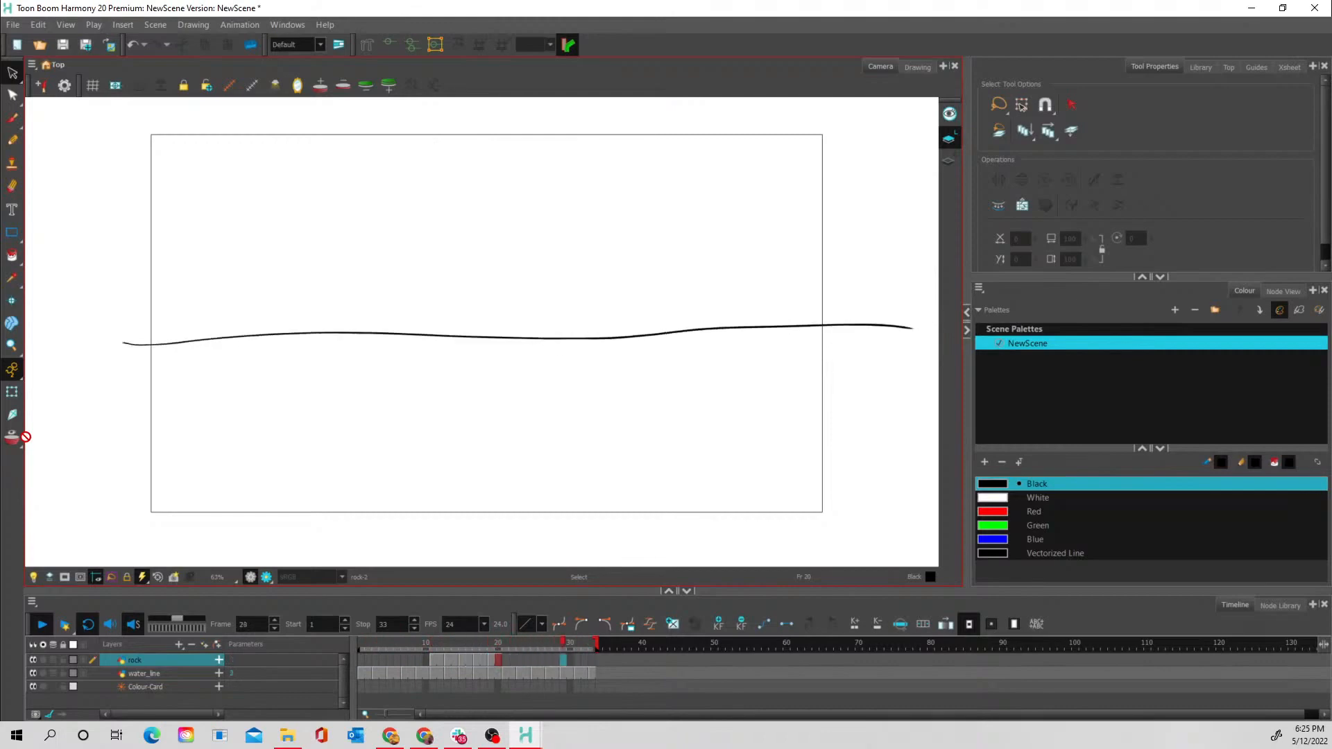
pyautogui.moveTo(443, 647)
pyautogui.mouseDown()
pyautogui.moveTo(492, 652)
pyautogui.moveTo(426, 635)
pyautogui.moveTo(491, 644)
pyautogui.mouseUp()
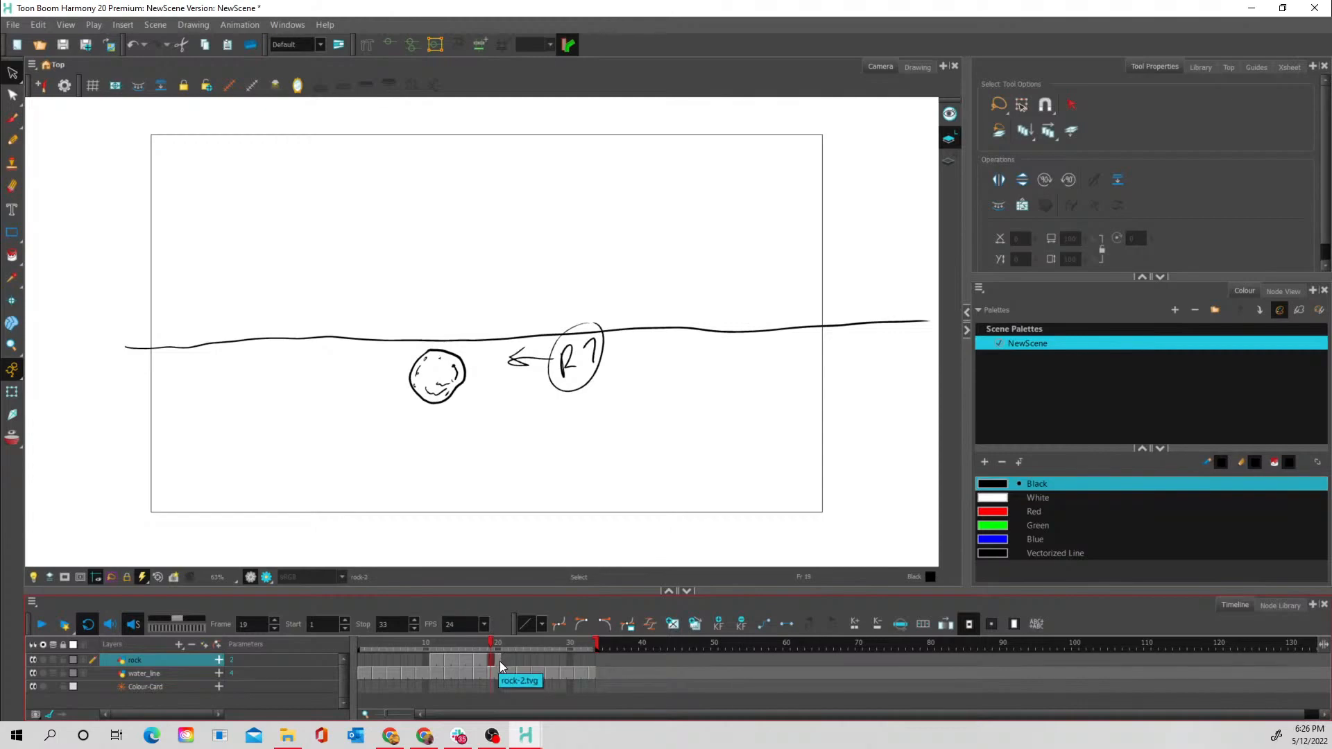
# Add a vector drawing layer named Splash above the rock layer and delete the duplicate Splash_1 layer
pyautogui.click(179, 645)
pyautogui.click(247, 637)
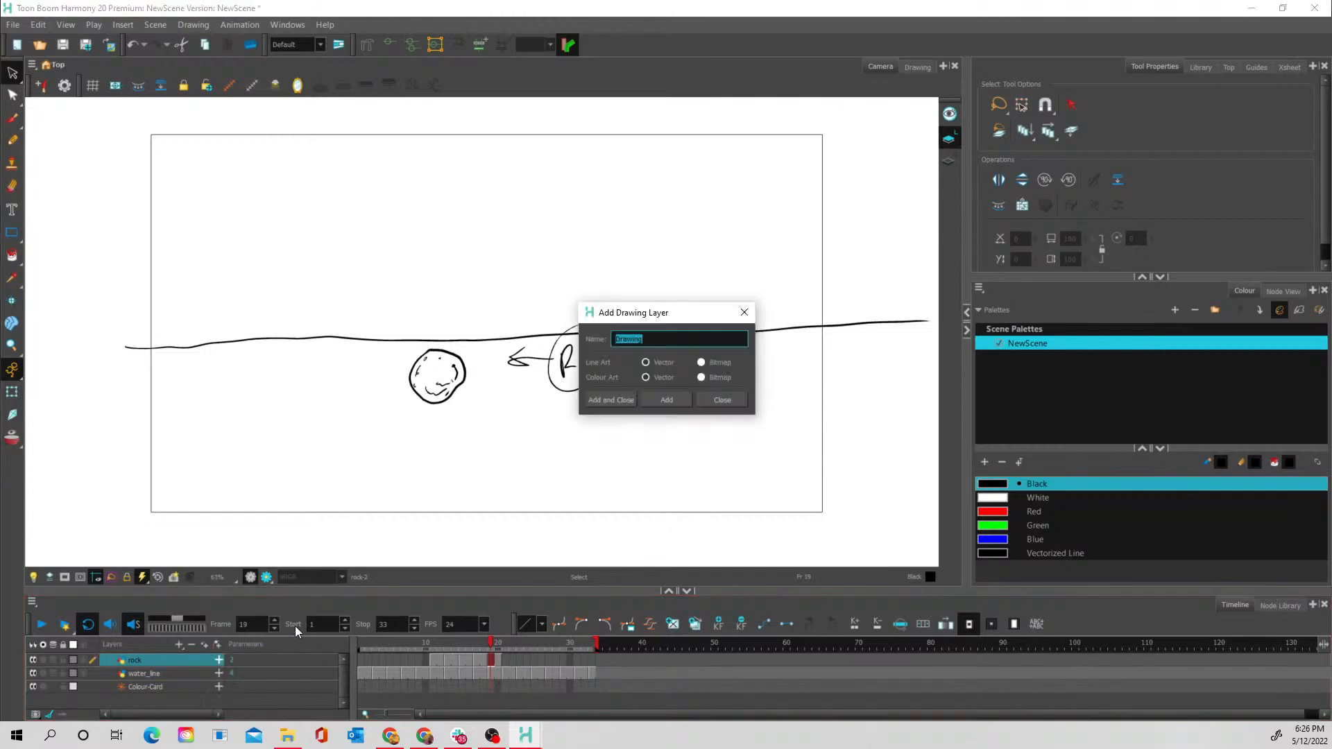
pyautogui.write('sh')
pyautogui.press('Return')
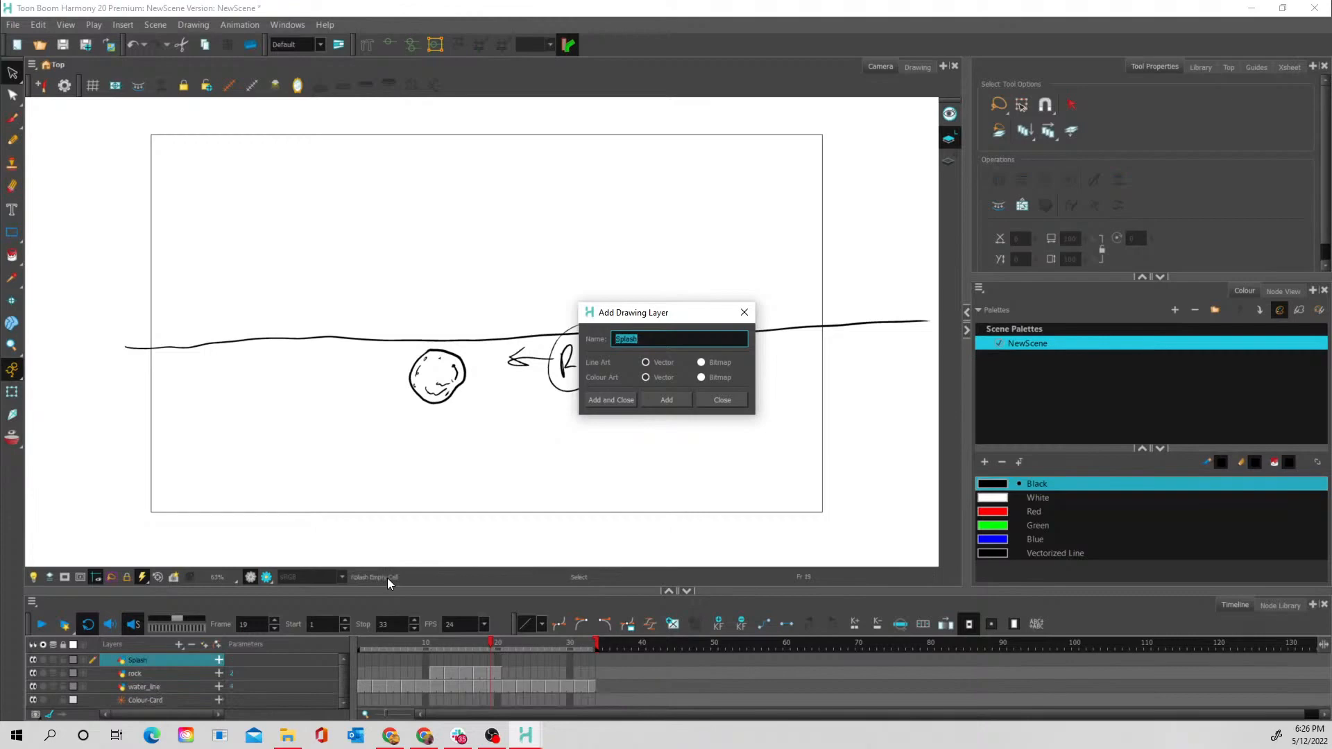
pyautogui.click(616, 401)
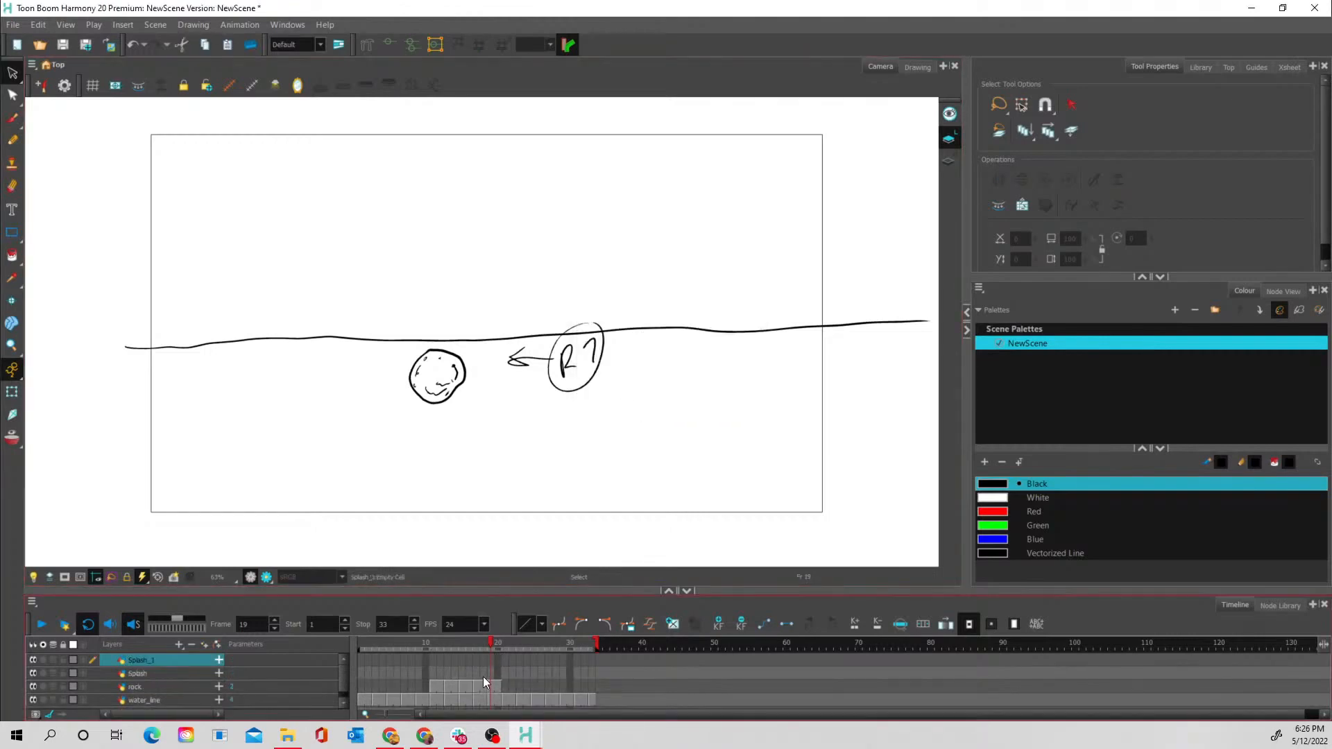
pyautogui.click(191, 645)
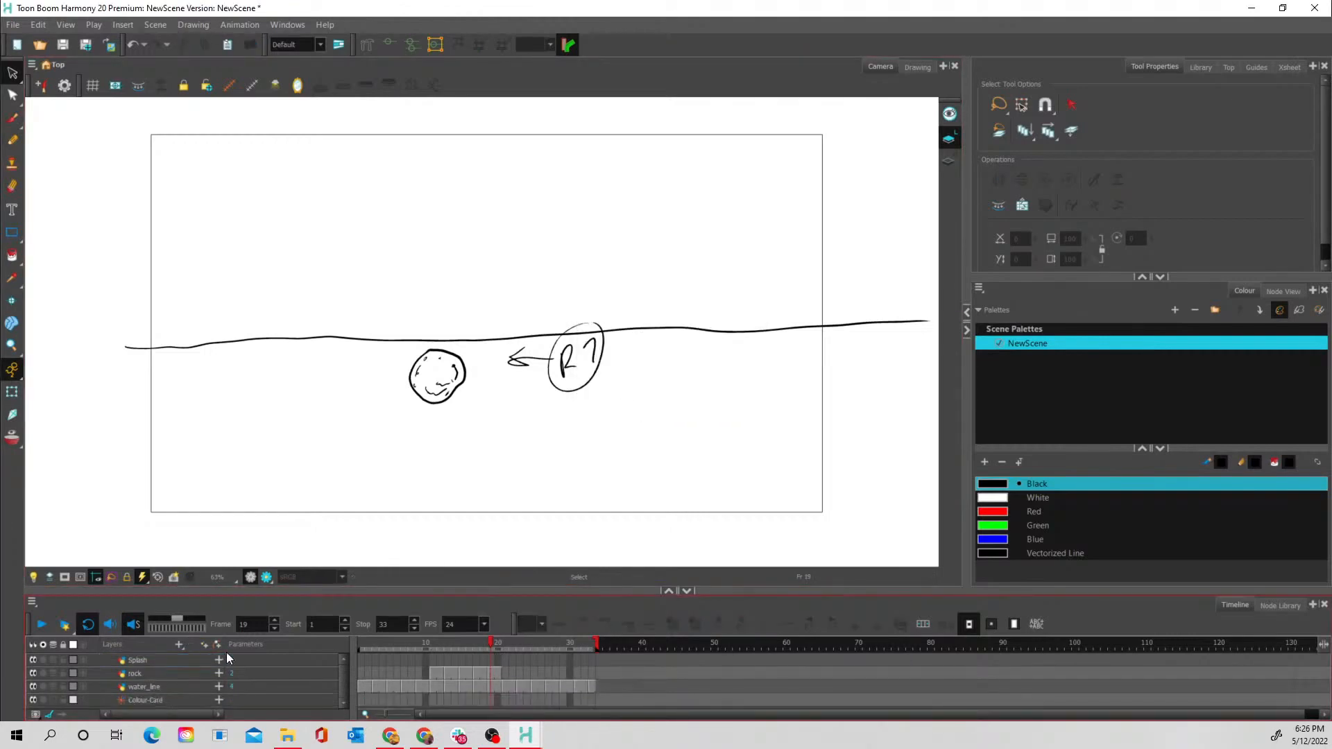
# Select the empty frame 20 cell on the Splash layer
pyautogui.click(456, 660)
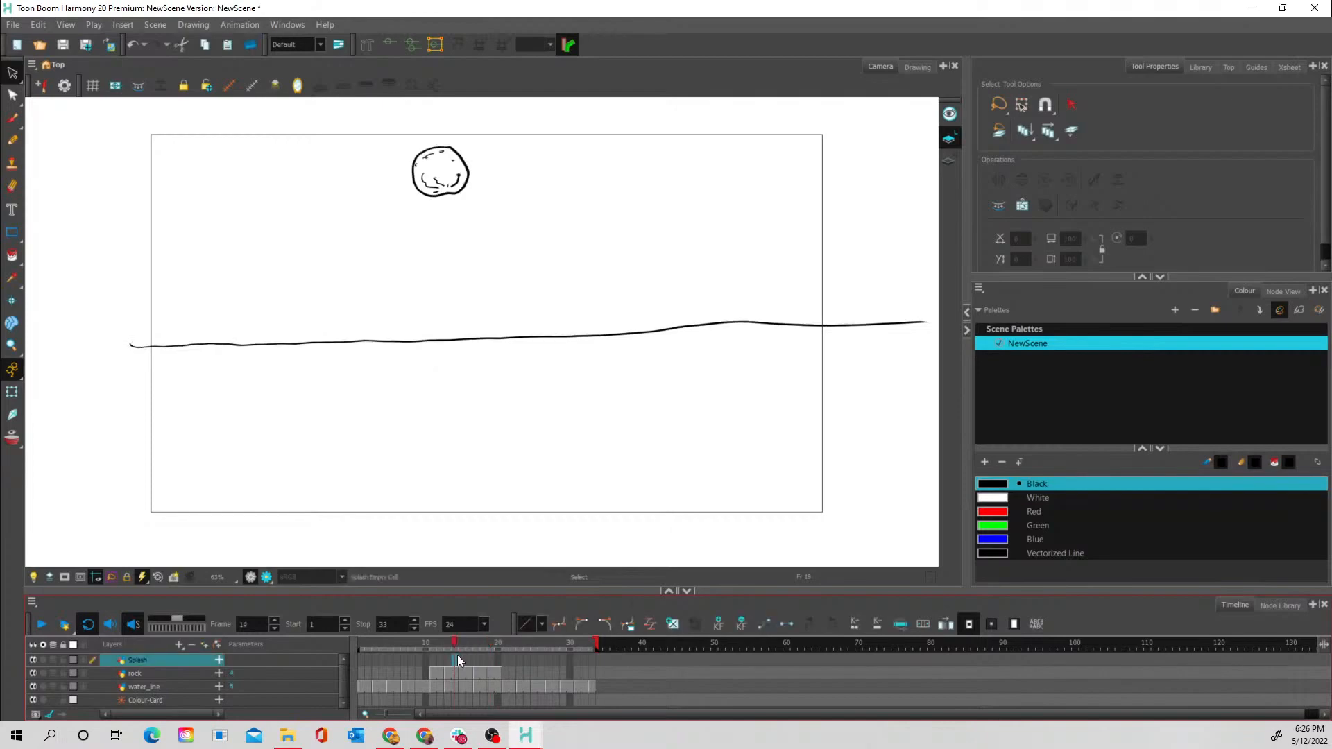
pyautogui.moveTo(472, 660); pyautogui.dragTo(485, 660)
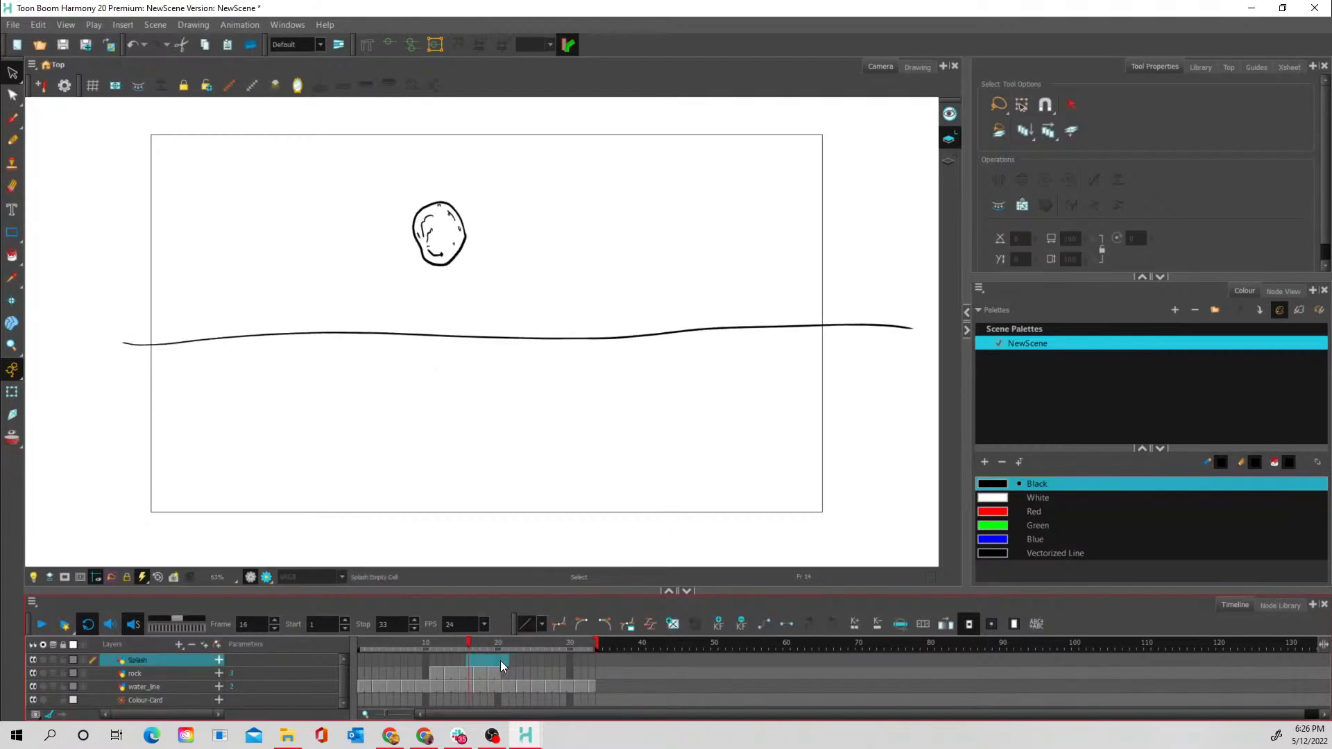
pyautogui.click(499, 661)
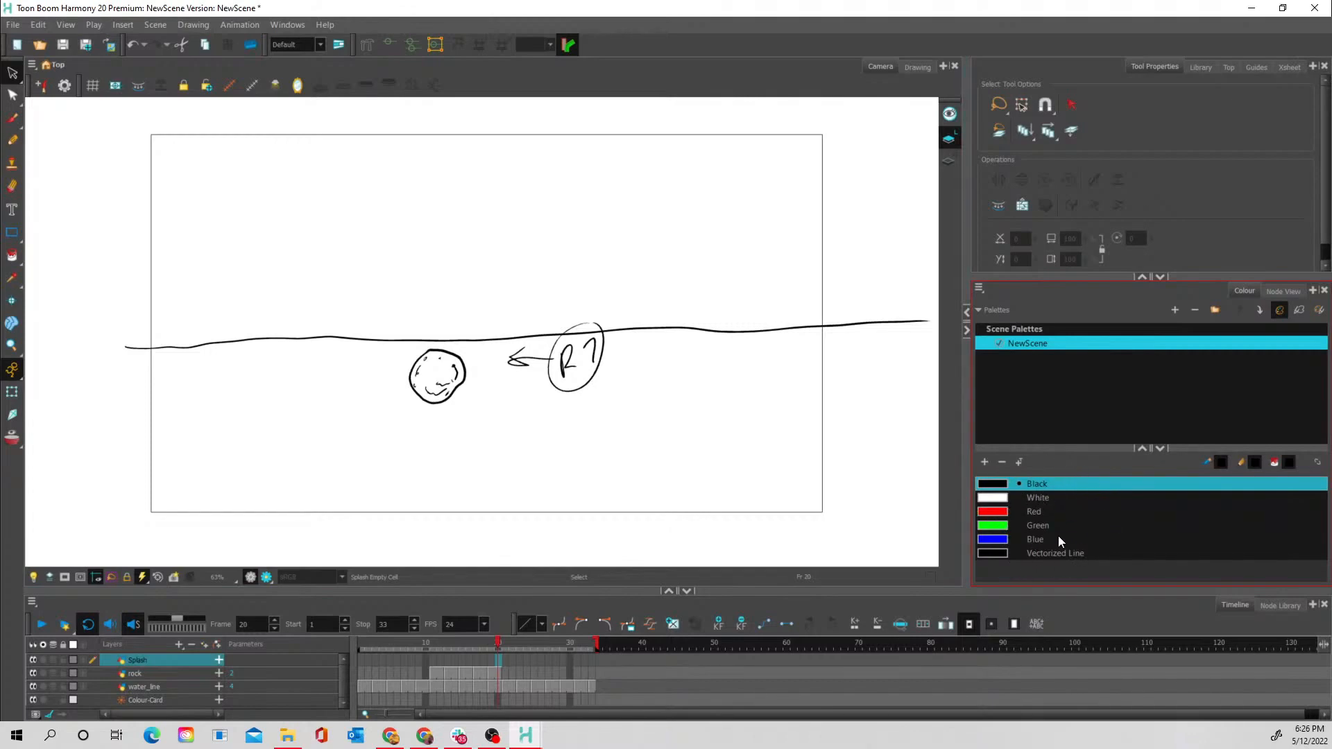
# Add a new colour to the NewScene palette, make it light cyan, and name it water
pyautogui.click(1002, 539)
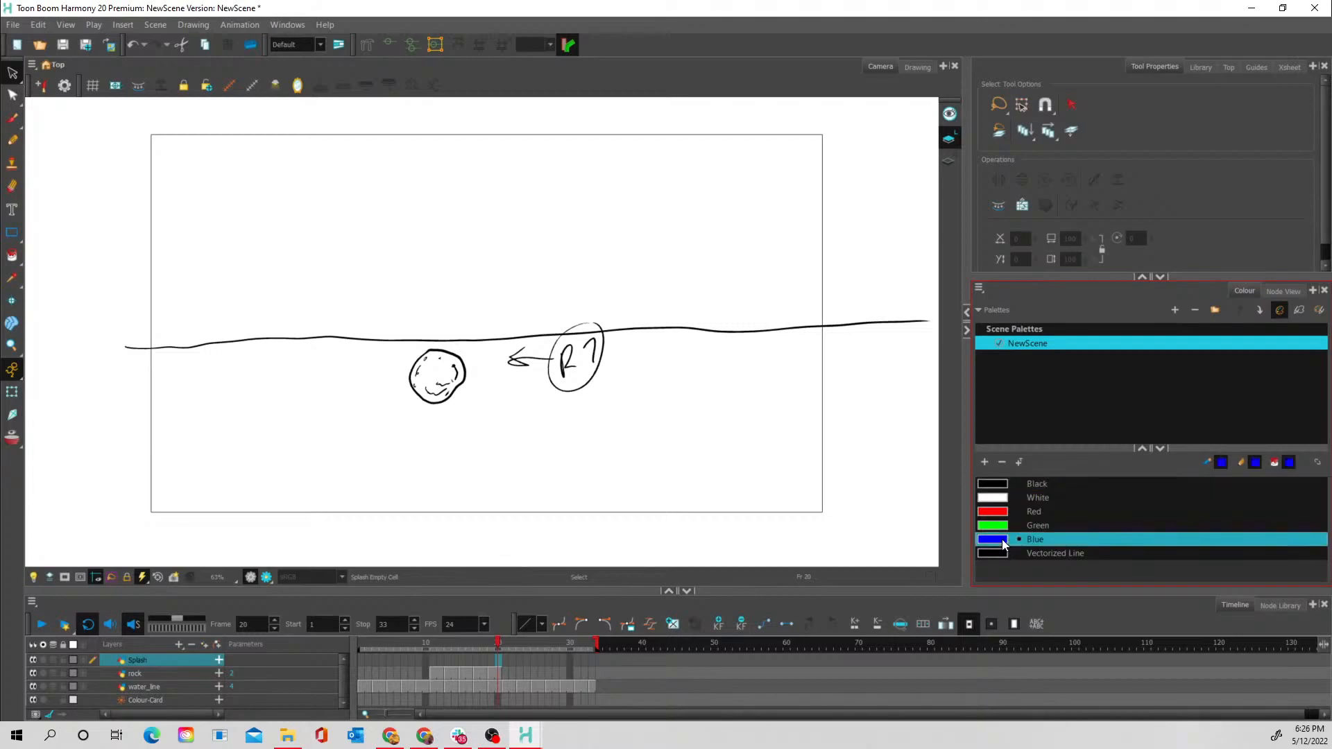
pyautogui.click(988, 464)
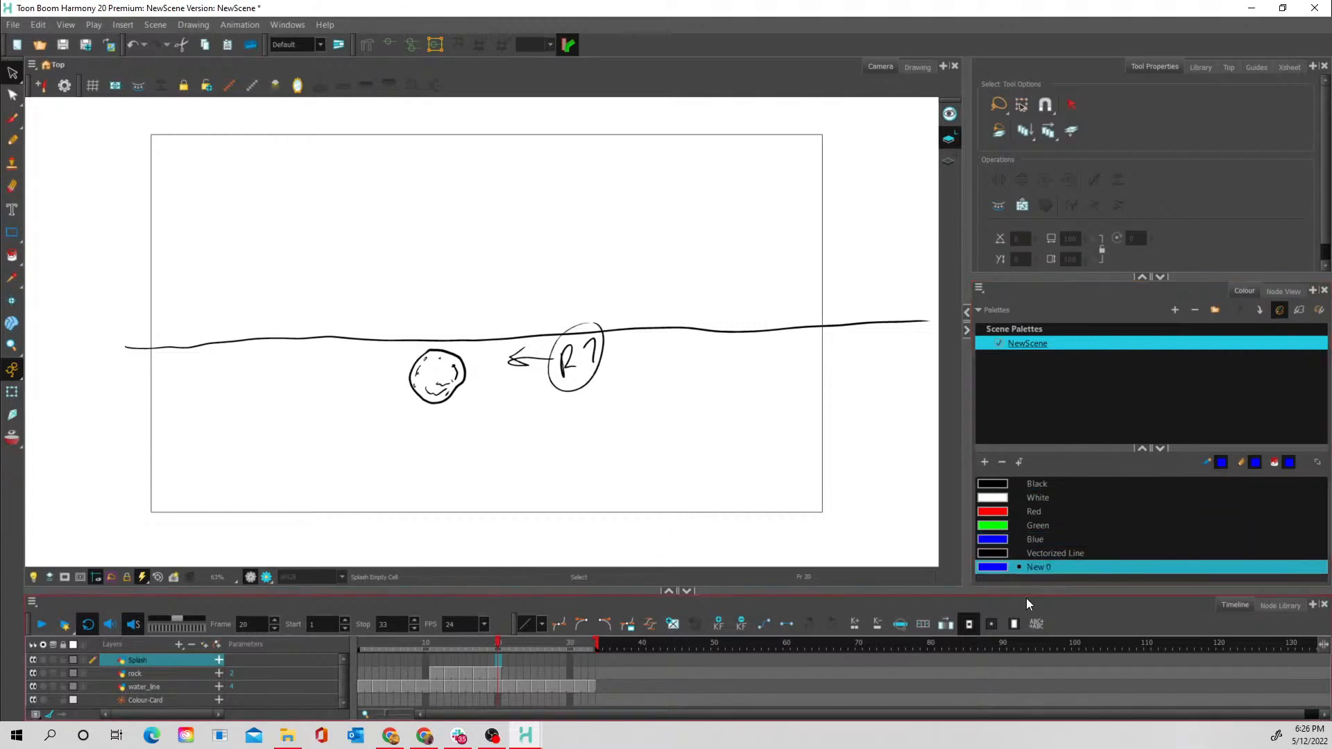
pyautogui.doubleClick(997, 567)
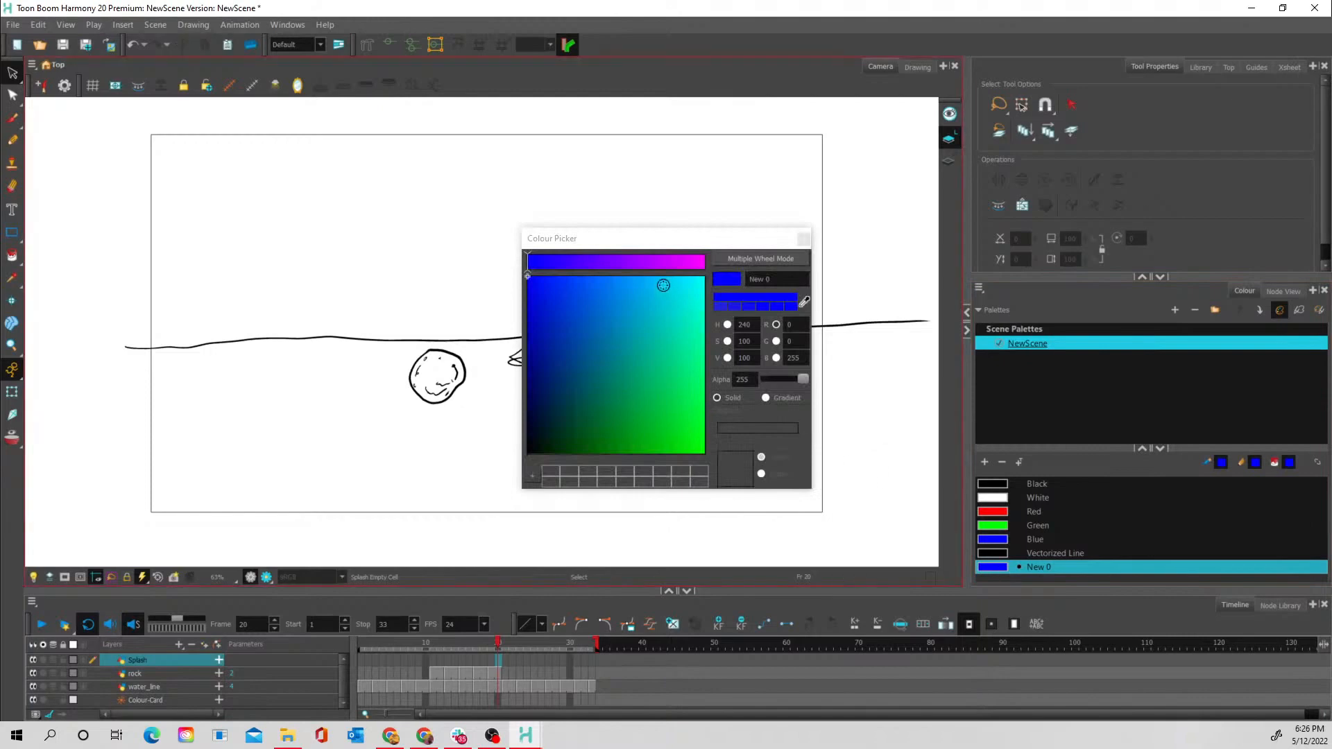
pyautogui.click(676, 284)
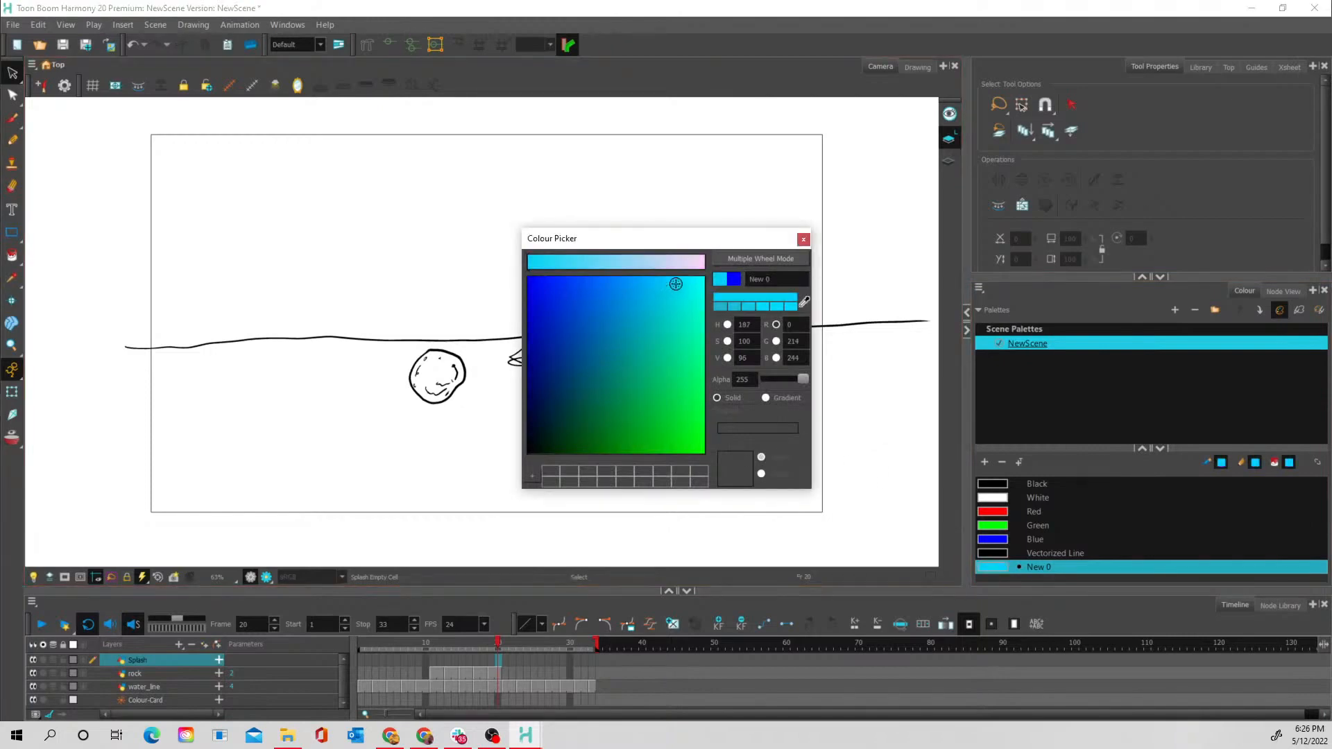
pyautogui.moveTo(675, 290); pyautogui.dragTo(670, 290)
pyautogui.doubleClick(757, 279)
pyautogui.click(802, 241)
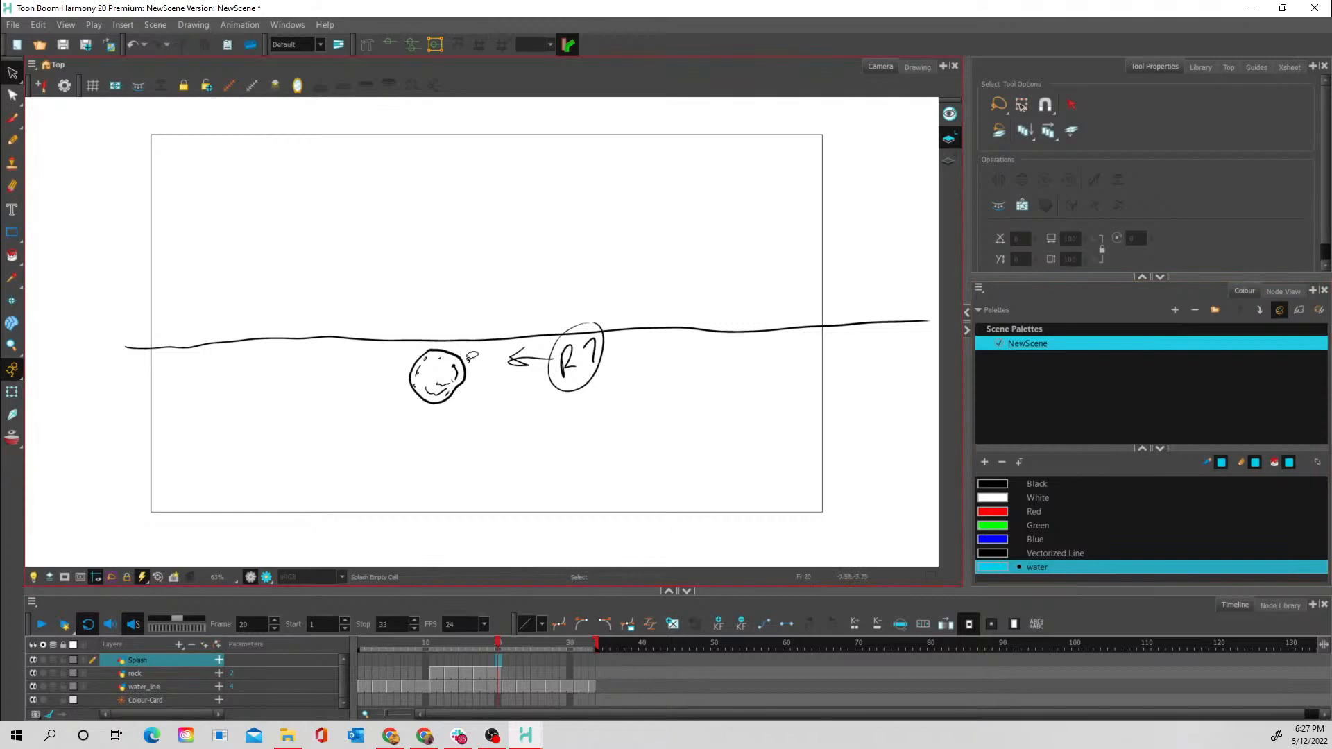
# Brush the first splash on frame 20: a shallow curve across the rock with pointed spikes rising on both sides
pyautogui.click(12, 117)
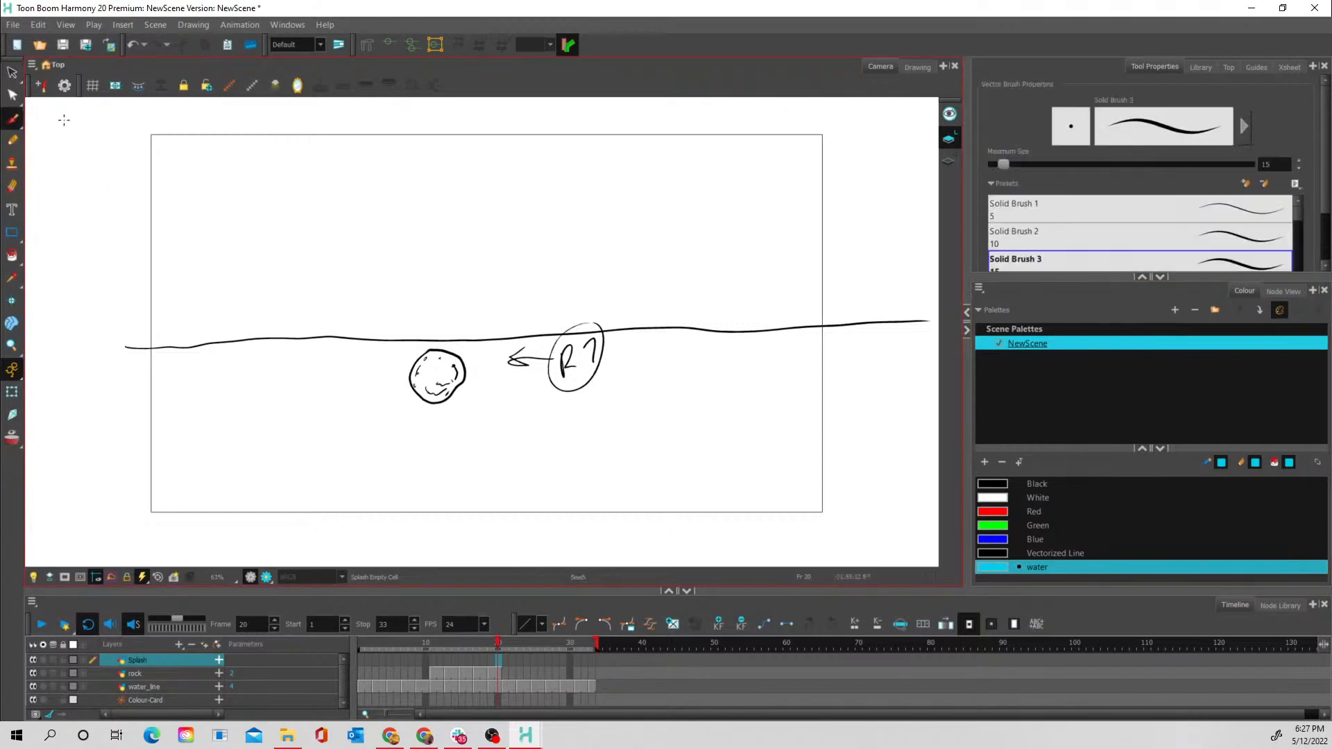
pyautogui.click(499, 656)
pyautogui.moveTo(408, 380)
pyautogui.mouseDown()
pyautogui.moveTo(478, 376)
pyautogui.moveTo(392, 373)
pyautogui.moveTo(423, 386)
pyautogui.moveTo(479, 375)
pyautogui.moveTo(457, 384)
pyautogui.mouseUp()
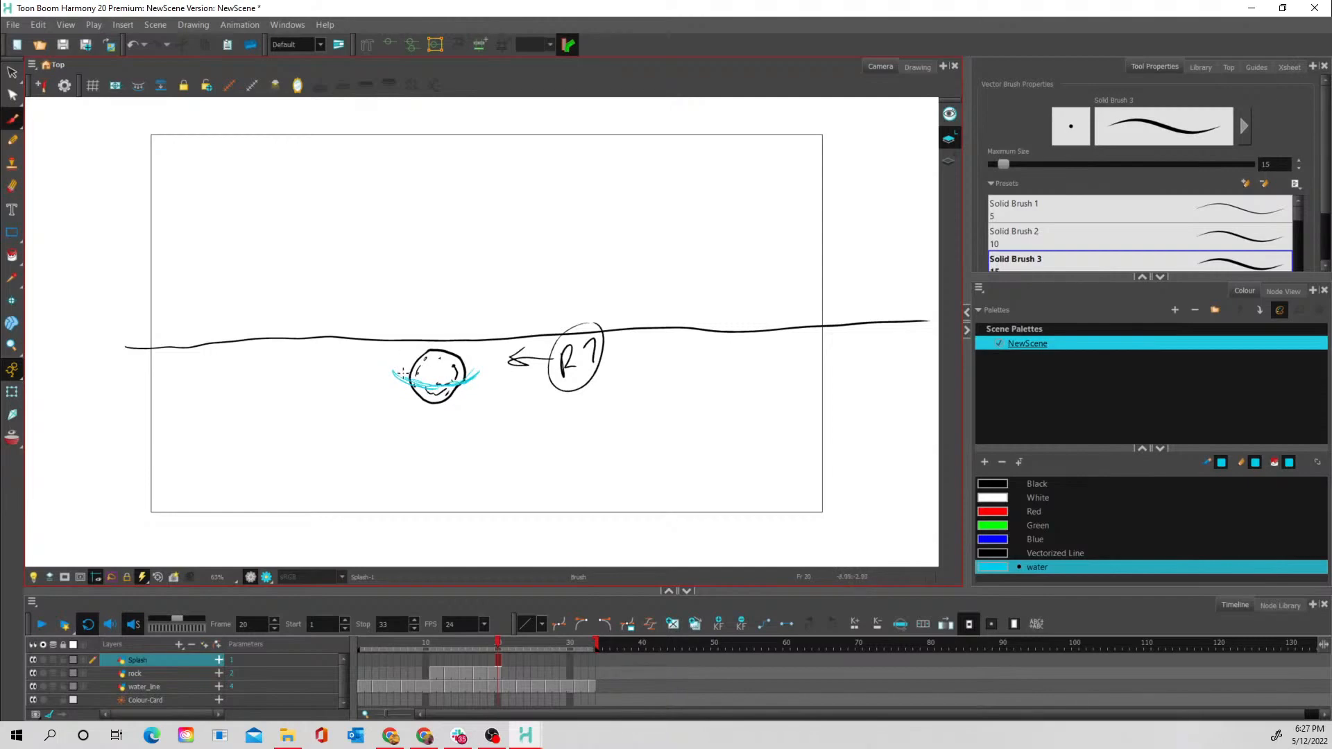
pyautogui.moveTo(399, 380); pyautogui.dragTo(394, 343)
pyautogui.moveTo(470, 380)
pyautogui.mouseDown()
pyautogui.moveTo(481, 313)
pyautogui.moveTo(477, 338)
pyautogui.mouseUp()
pyautogui.moveTo(399, 378); pyautogui.dragTo(427, 326)
# Sketch sample clusters of splash spikes in the empty area above the water line, varying their shape and spread
pyautogui.moveTo(650, 246)
pyautogui.mouseDown()
pyautogui.moveTo(677, 182)
pyautogui.moveTo(667, 227)
pyautogui.moveTo(684, 183)
pyautogui.moveTo(700, 175)
pyautogui.moveTo(679, 228)
pyautogui.moveTo(710, 175)
pyautogui.moveTo(692, 236)
pyautogui.moveTo(714, 251)
pyautogui.moveTo(748, 206)
pyautogui.moveTo(732, 235)
pyautogui.moveTo(748, 215)
pyautogui.moveTo(758, 223)
pyautogui.moveTo(756, 284)
pyautogui.moveTo(813, 204)
pyautogui.moveTo(801, 239)
pyautogui.moveTo(822, 215)
pyautogui.moveTo(813, 271)
pyautogui.mouseUp()
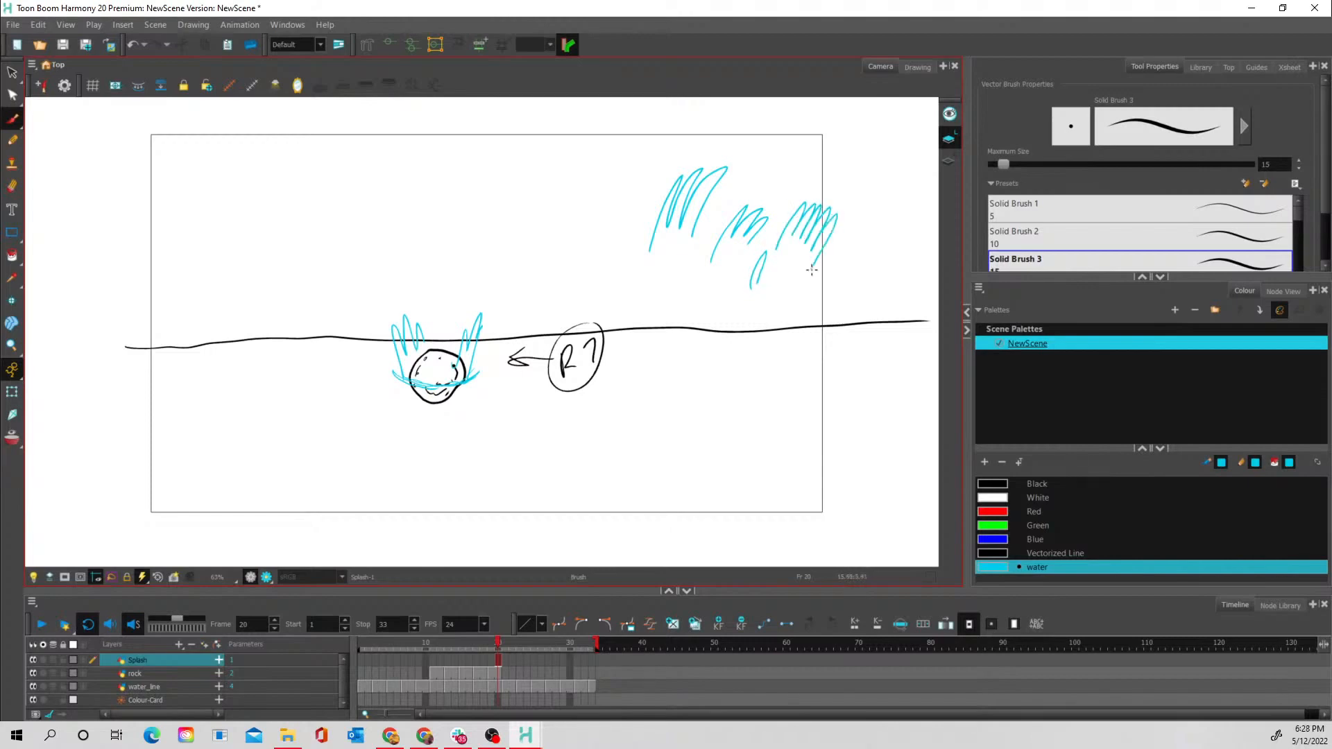
pyautogui.moveTo(516, 220)
pyautogui.mouseDown()
pyautogui.moveTo(548, 152)
pyautogui.moveTo(541, 223)
pyautogui.moveTo(549, 199)
pyautogui.moveTo(587, 177)
pyautogui.moveTo(555, 234)
pyautogui.mouseUp()
pyautogui.moveTo(547, 254); pyautogui.dragTo(560, 221)
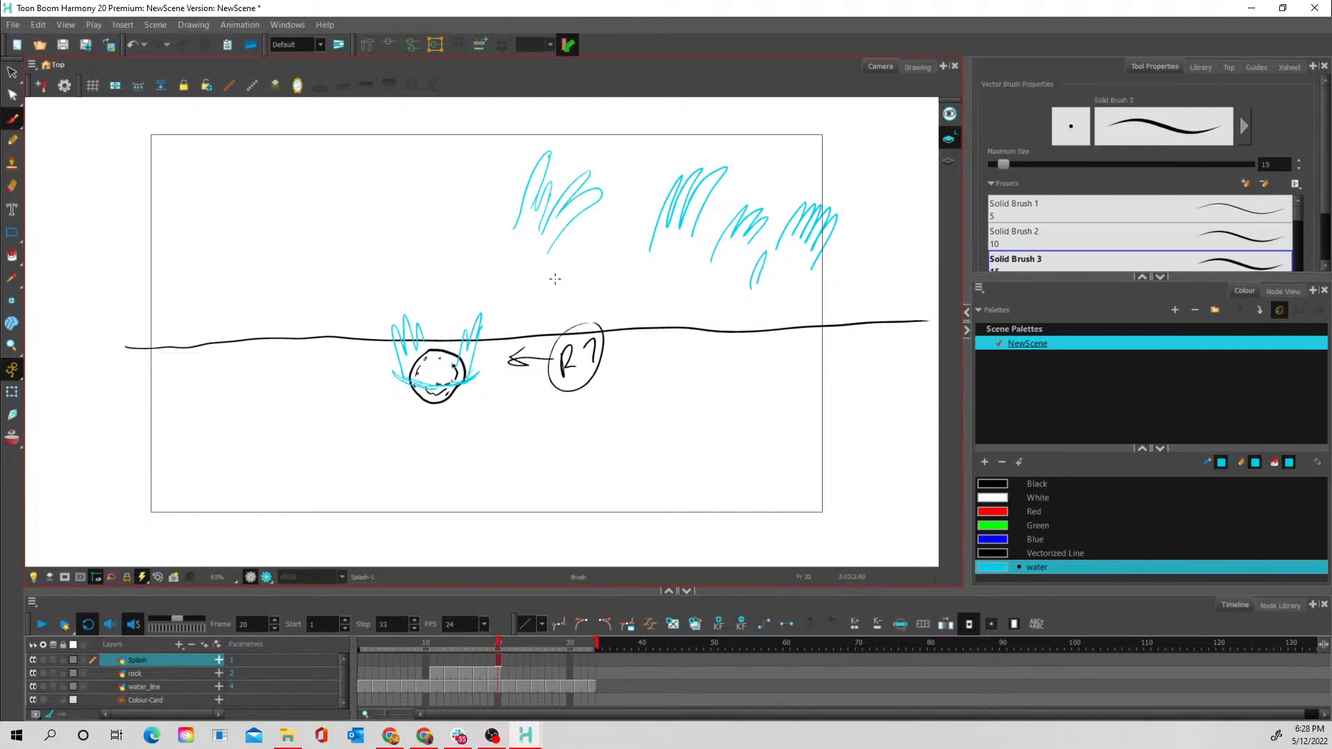
# Delete the sample splash-spike clusters drawn in the empty area above the water line
pyautogui.click(12, 72)
pyautogui.moveTo(756, 152)
pyautogui.mouseDown()
pyautogui.moveTo(638, 202)
pyautogui.moveTo(833, 127)
pyautogui.moveTo(714, 139)
pyautogui.mouseUp()
pyautogui.press('Delete')
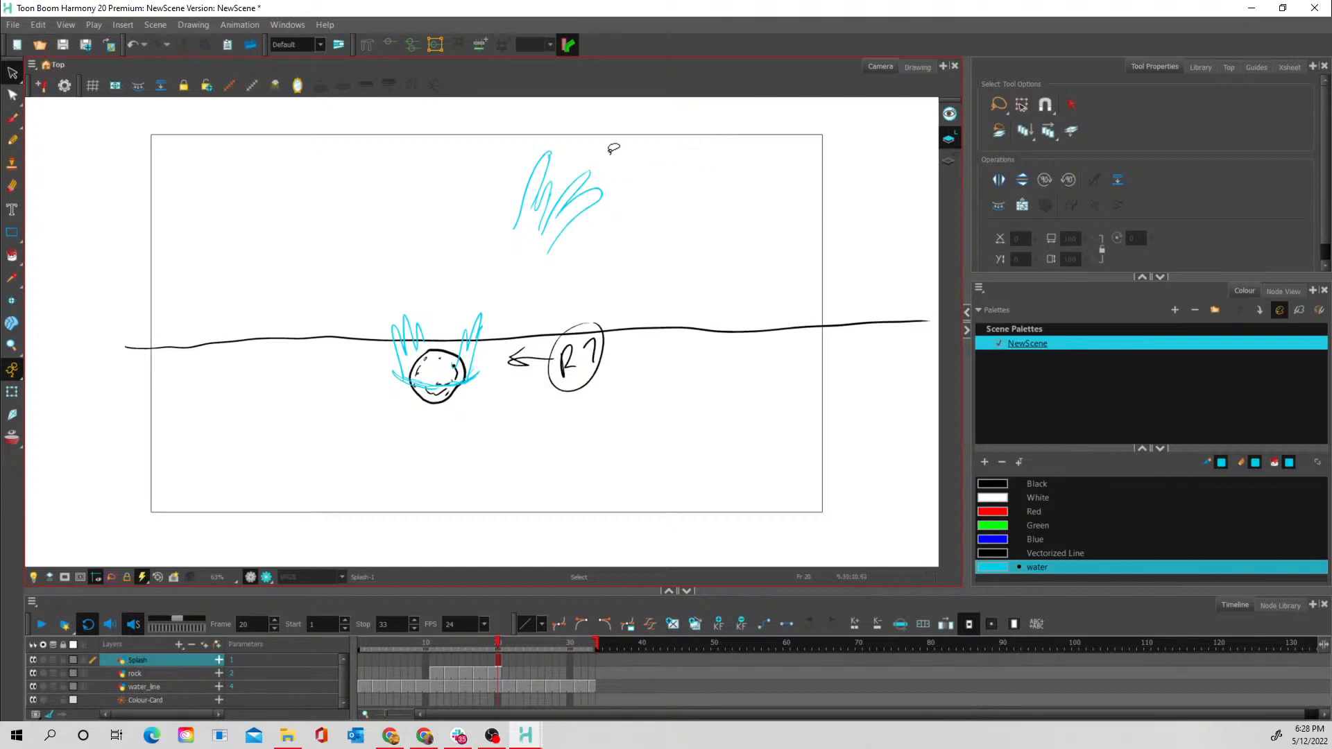
pyautogui.moveTo(573, 136)
pyautogui.mouseDown()
pyautogui.moveTo(594, 248)
pyautogui.moveTo(579, 142)
pyautogui.mouseUp()
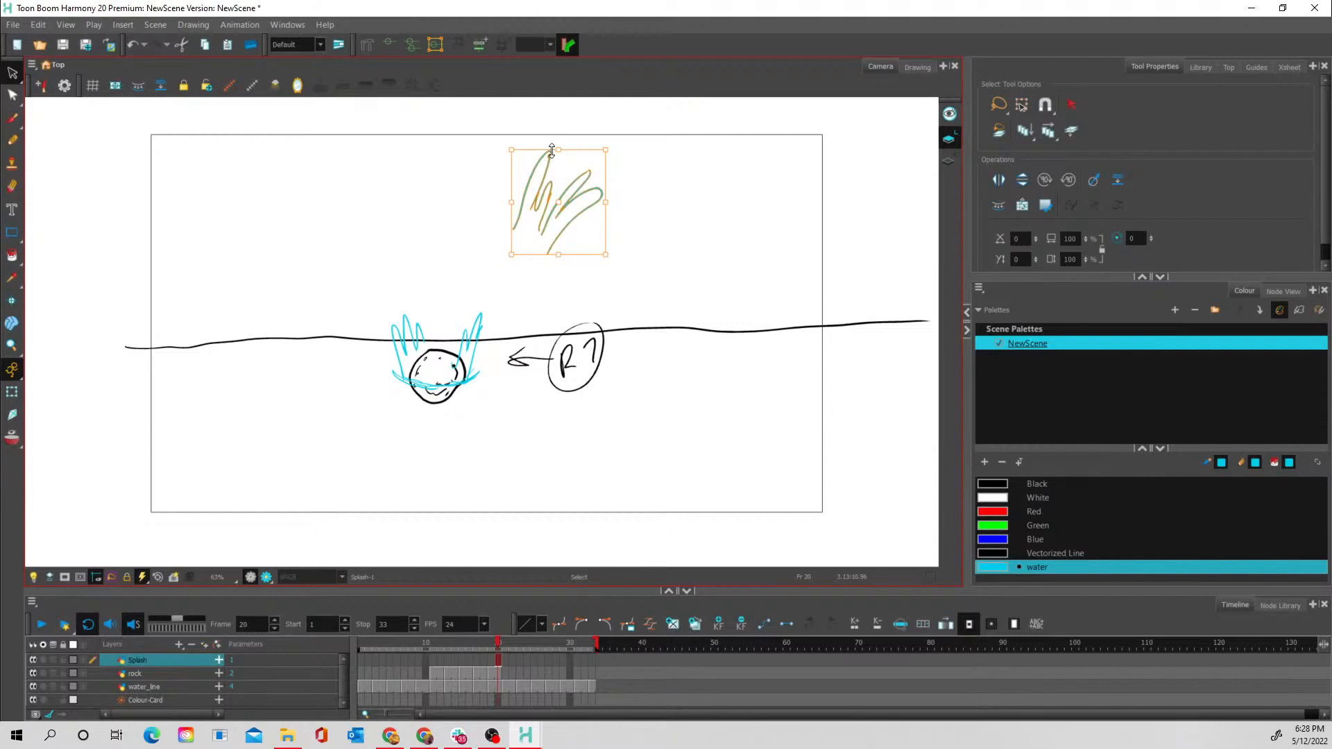
pyautogui.press('Delete')
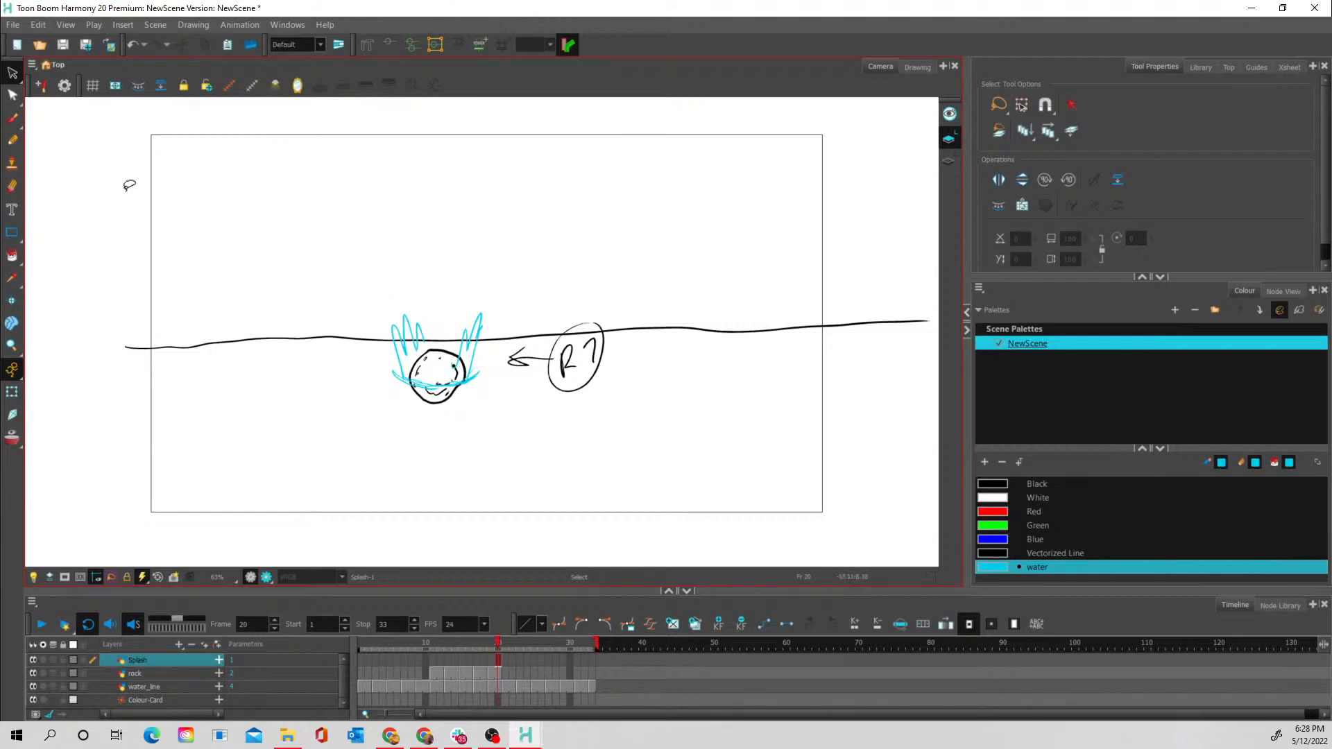
# Sketch a sample row of four tapering spikes above the water line and fill out frame 20's splash with spikes behind and across the rock
pyautogui.click(13, 118)
pyautogui.moveTo(668, 269); pyautogui.dragTo(658, 204)
pyautogui.moveTo(712, 271)
pyautogui.mouseDown()
pyautogui.moveTo(727, 208)
pyautogui.moveTo(725, 226)
pyautogui.moveTo(650, 191)
pyautogui.moveTo(659, 221)
pyautogui.moveTo(681, 197)
pyautogui.moveTo(688, 224)
pyautogui.moveTo(703, 199)
pyautogui.moveTo(707, 219)
pyautogui.mouseUp()
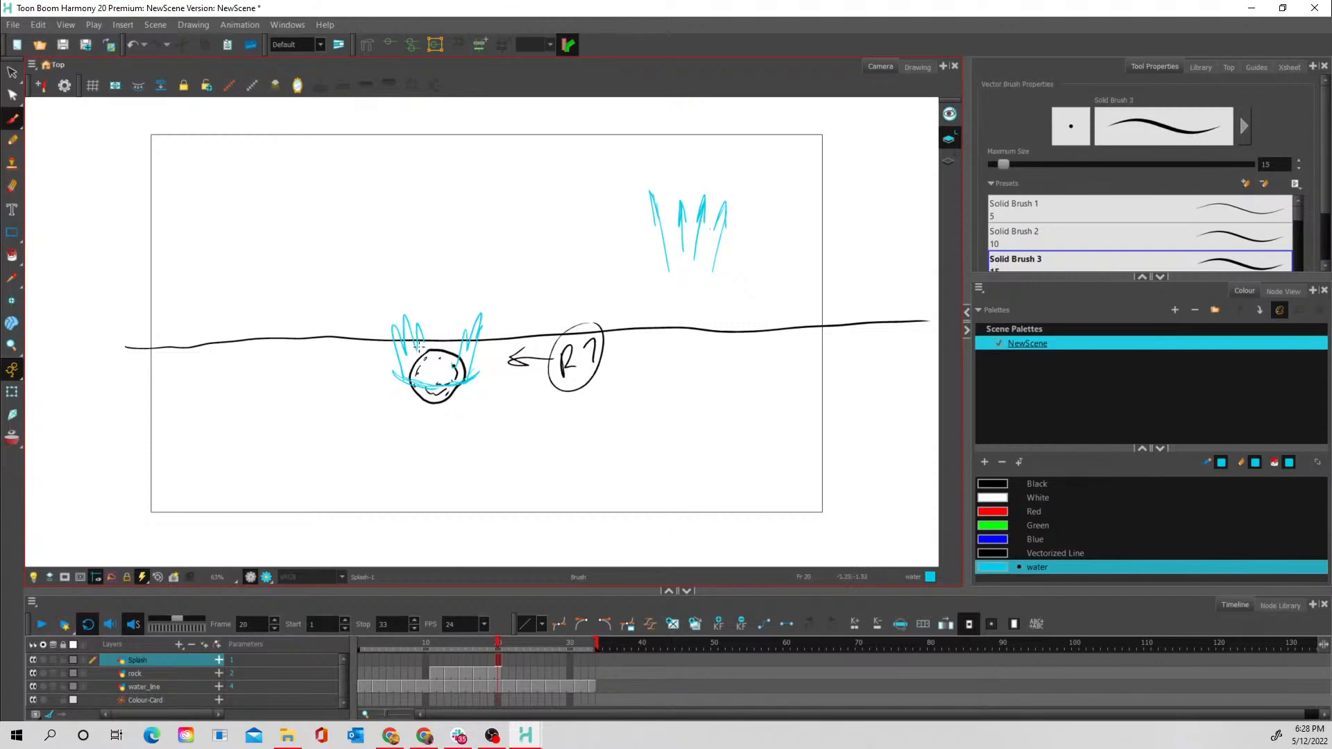
pyautogui.moveTo(432, 311)
pyautogui.mouseDown()
pyautogui.moveTo(431, 339)
pyautogui.moveTo(440, 317)
pyautogui.moveTo(450, 334)
pyautogui.moveTo(457, 317)
pyautogui.moveTo(458, 342)
pyautogui.moveTo(465, 332)
pyautogui.mouseUp()
pyautogui.moveTo(407, 379)
pyautogui.mouseDown()
pyautogui.moveTo(410, 339)
pyautogui.moveTo(417, 370)
pyautogui.moveTo(429, 361)
pyautogui.moveTo(438, 376)
pyautogui.moveTo(459, 352)
pyautogui.mouseUp()
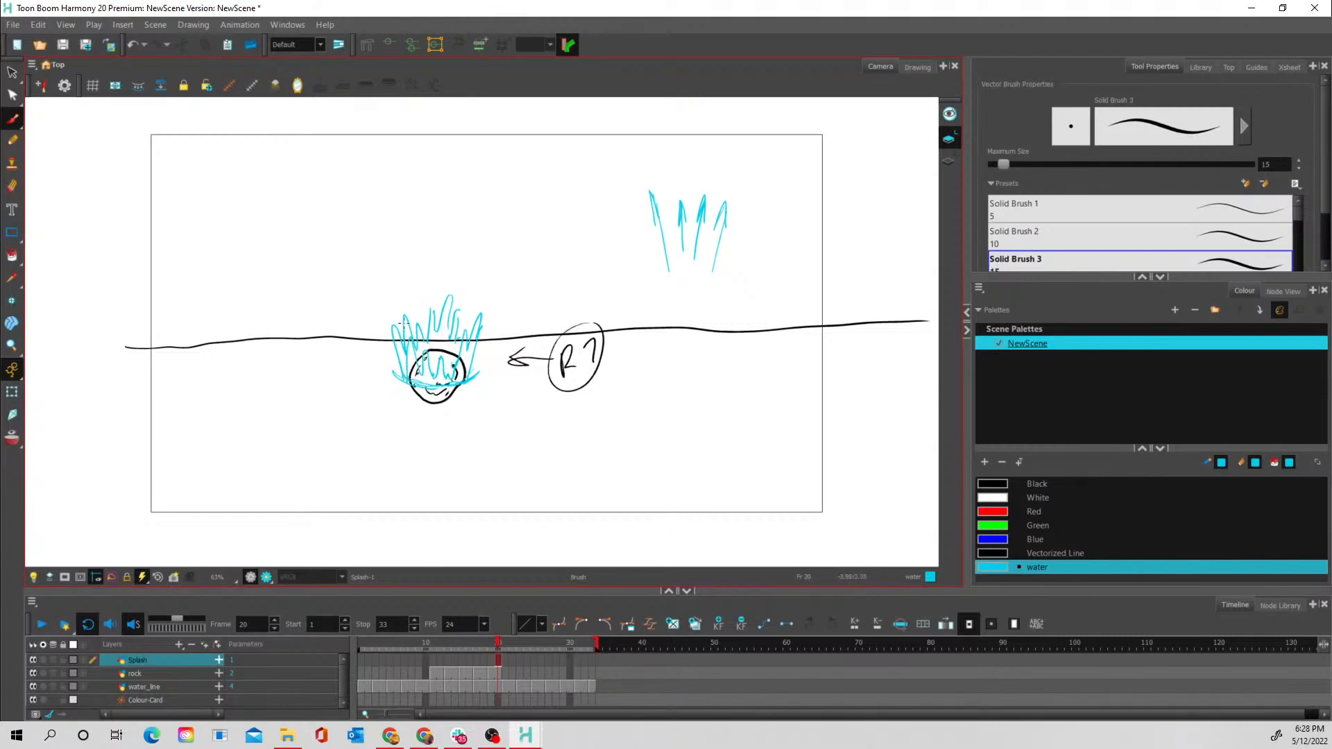
# On Splash frame 21, with onion skin on, sketch two crown-shaped sample splashes above the water line, one with an oval base
pyautogui.click(507, 662)
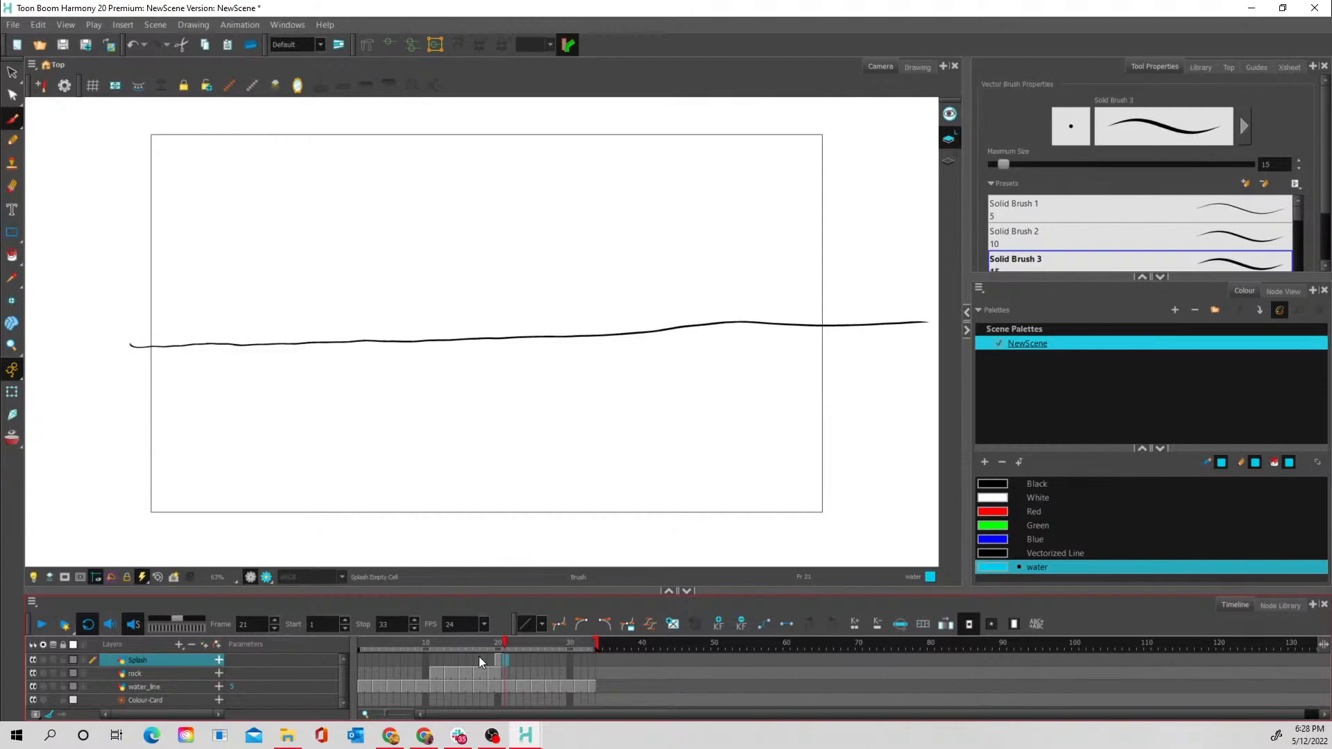
pyautogui.click(12, 437)
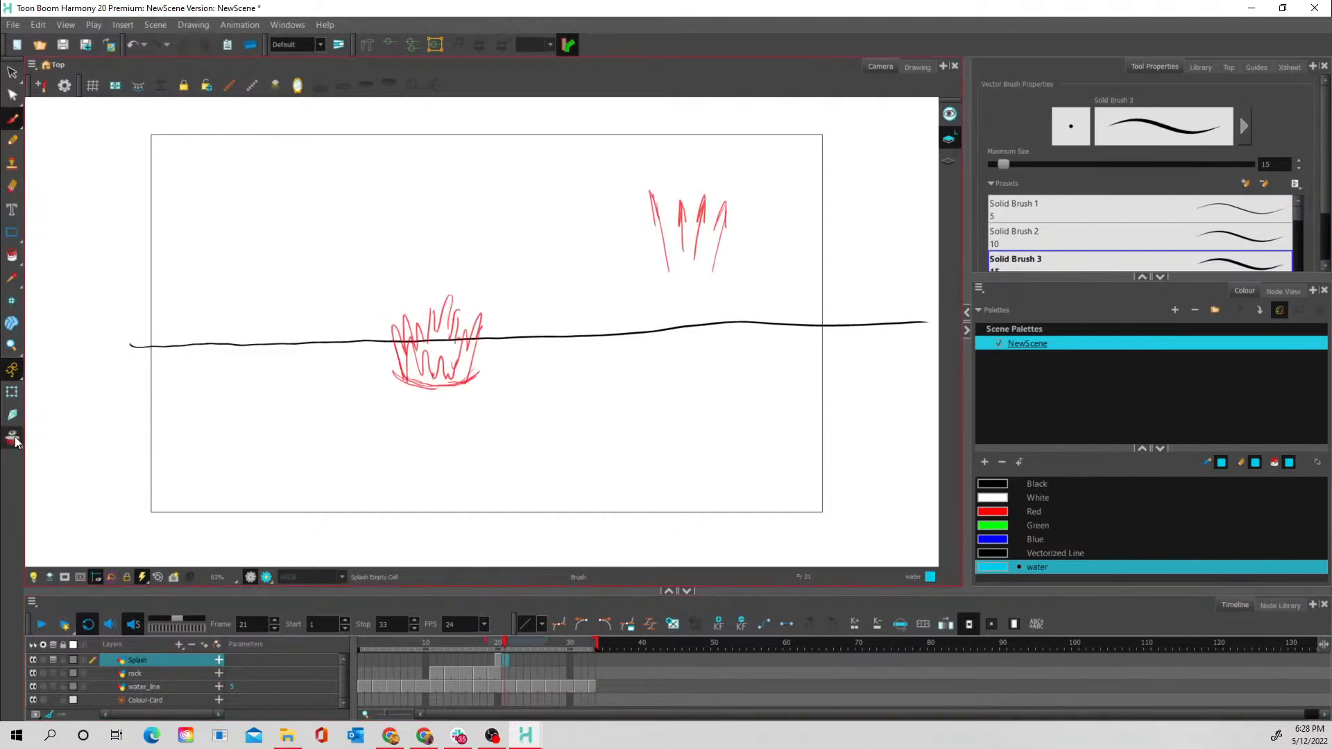
pyautogui.click(497, 672)
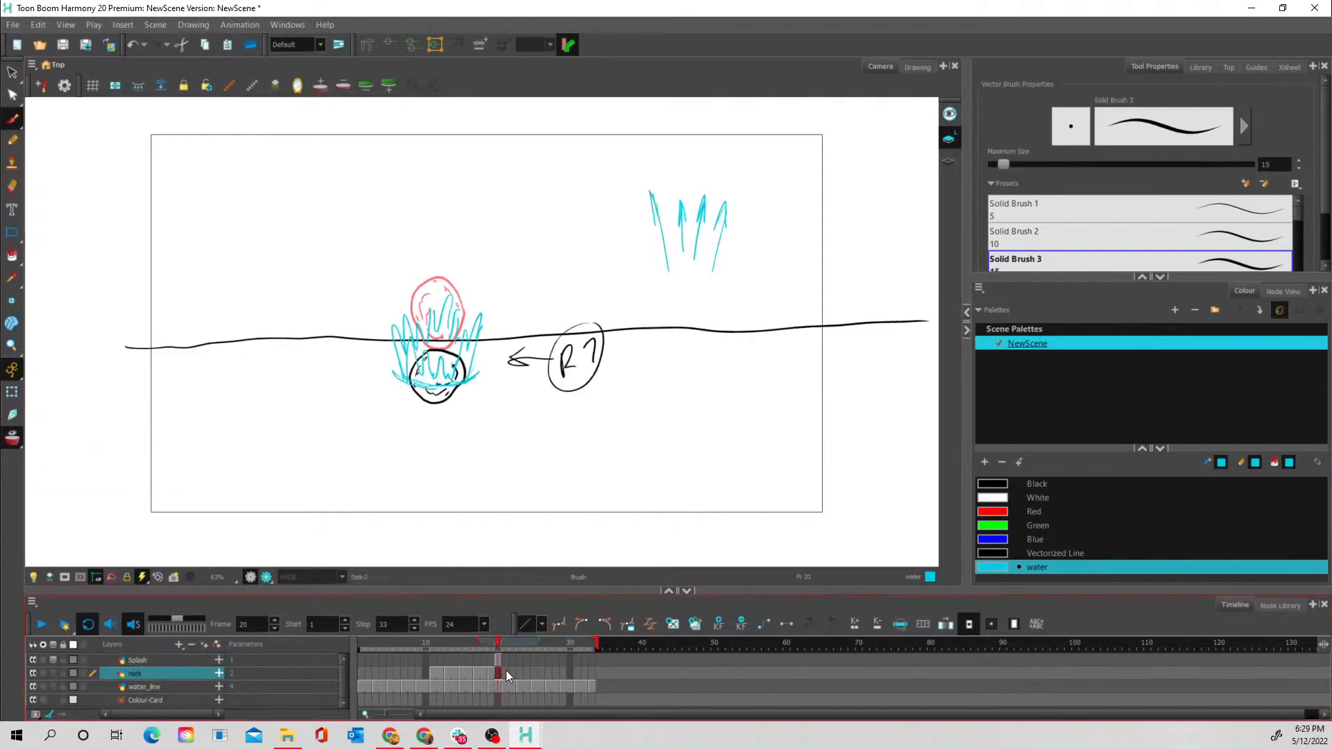
pyautogui.click(505, 661)
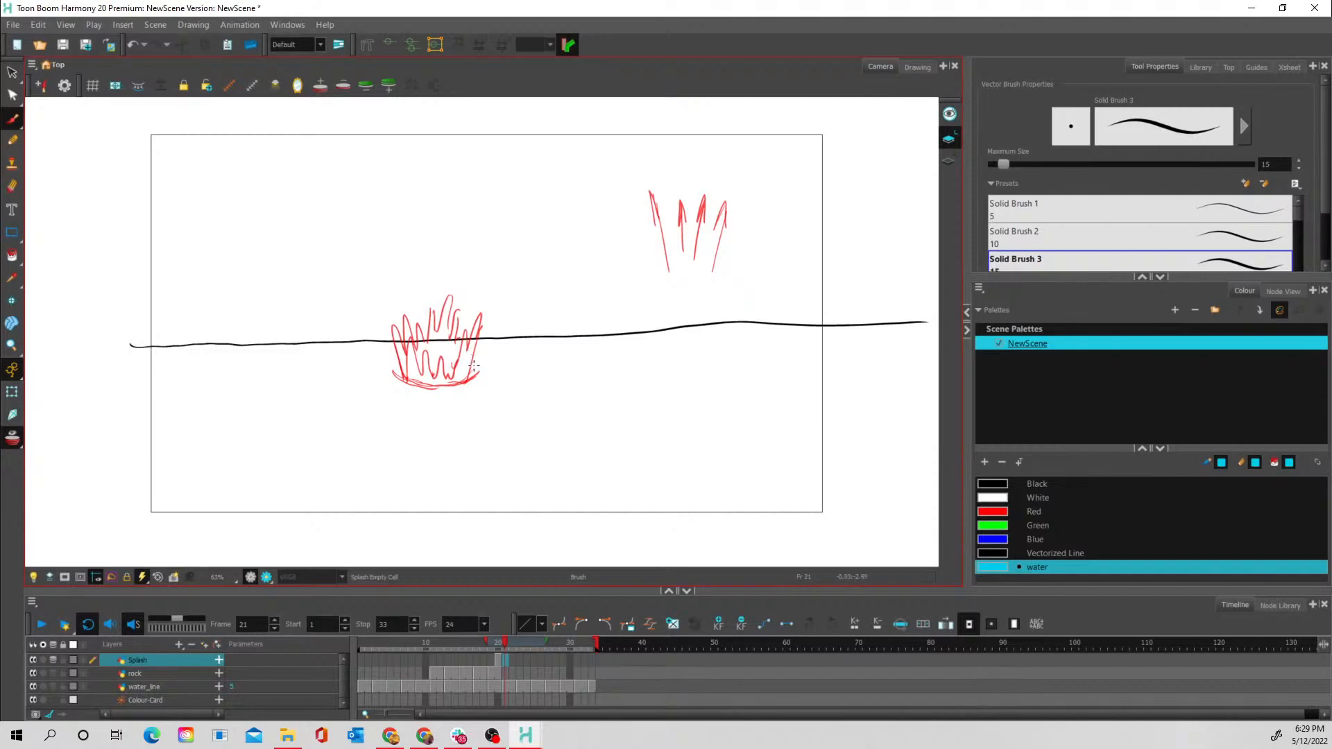
pyautogui.moveTo(756, 274)
pyautogui.mouseDown()
pyautogui.moveTo(758, 238)
pyautogui.moveTo(764, 262)
pyautogui.moveTo(779, 234)
pyautogui.moveTo(784, 257)
pyautogui.moveTo(796, 233)
pyautogui.moveTo(796, 258)
pyautogui.moveTo(808, 239)
pyautogui.moveTo(800, 274)
pyautogui.moveTo(757, 278)
pyautogui.mouseUp()
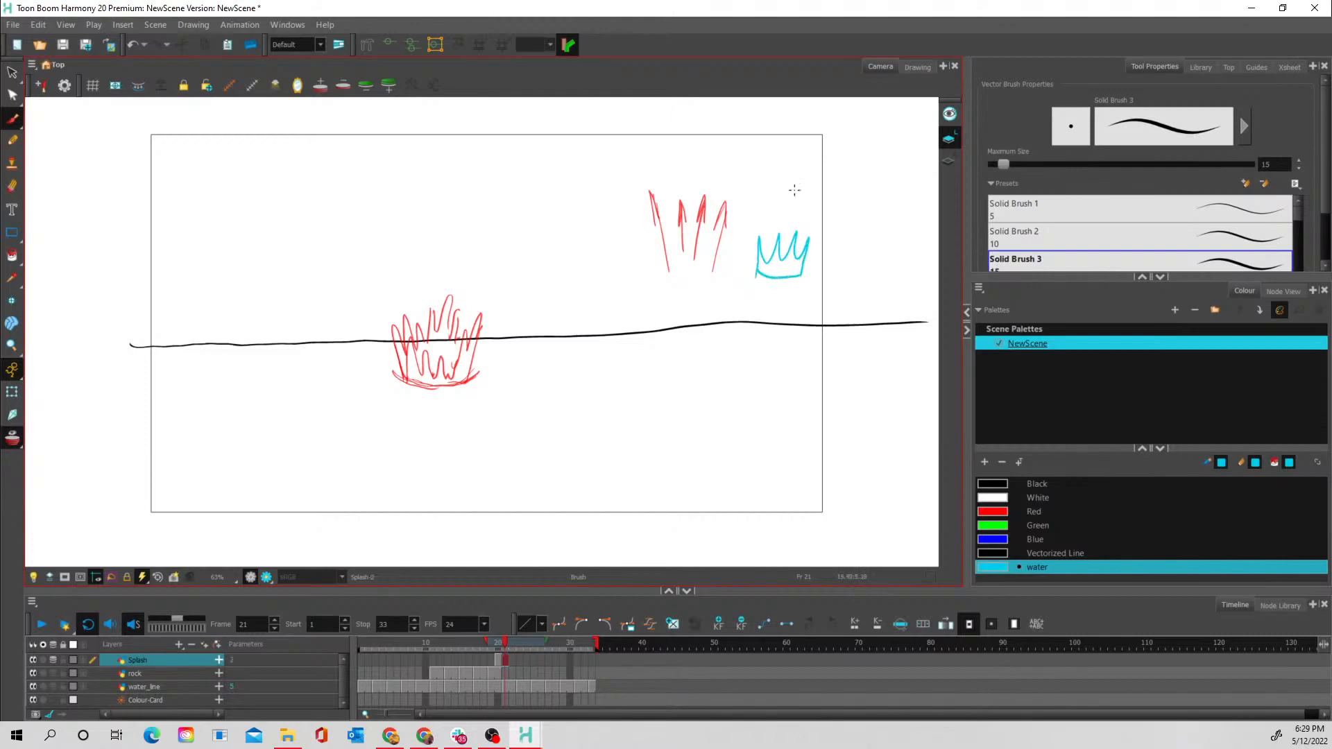
pyautogui.moveTo(861, 269)
pyautogui.mouseDown()
pyautogui.moveTo(832, 276)
pyautogui.moveTo(886, 271)
pyautogui.moveTo(828, 238)
pyautogui.mouseUp()
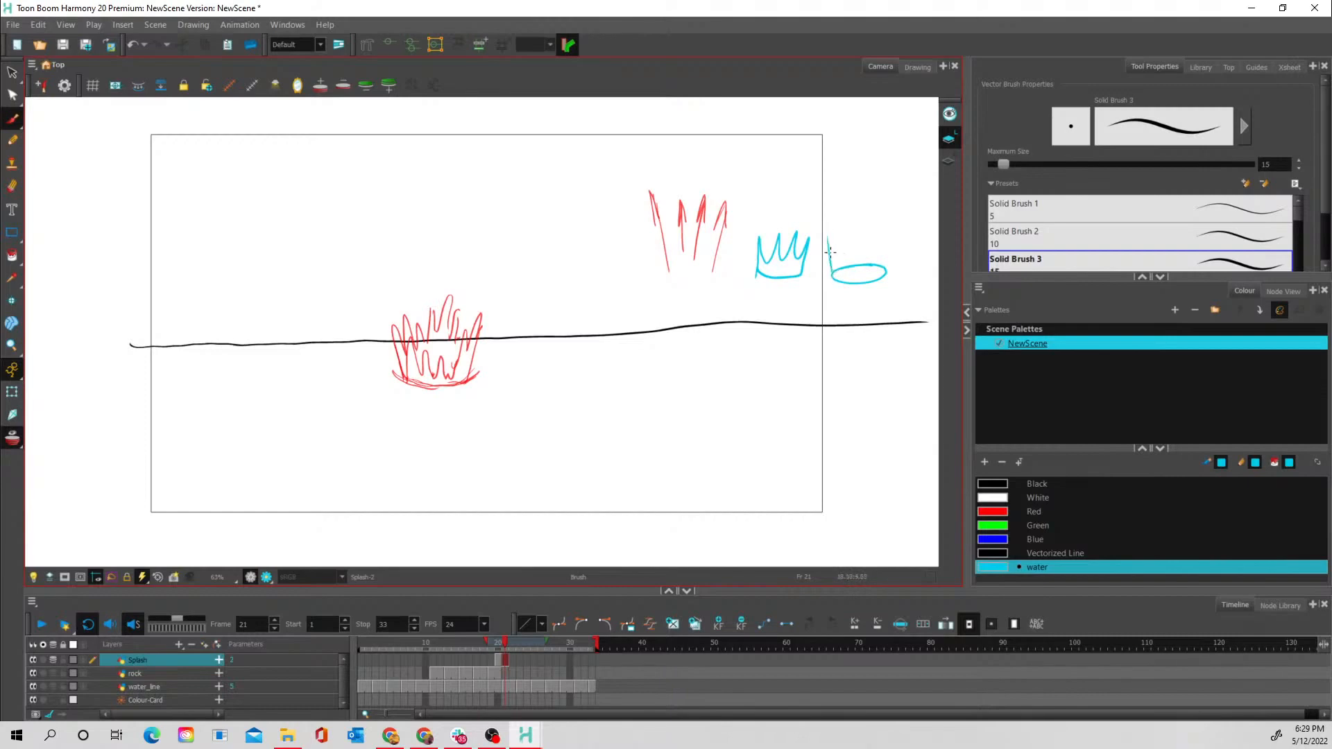
pyautogui.moveTo(887, 272)
pyautogui.mouseDown()
pyautogui.moveTo(889, 222)
pyautogui.moveTo(875, 246)
pyautogui.moveTo(824, 240)
pyautogui.moveTo(825, 227)
pyautogui.moveTo(835, 252)
pyautogui.moveTo(839, 215)
pyautogui.moveTo(850, 255)
pyautogui.moveTo(857, 229)
pyautogui.moveTo(871, 240)
pyautogui.moveTo(873, 225)
pyautogui.moveTo(877, 247)
pyautogui.moveTo(883, 221)
pyautogui.mouseUp()
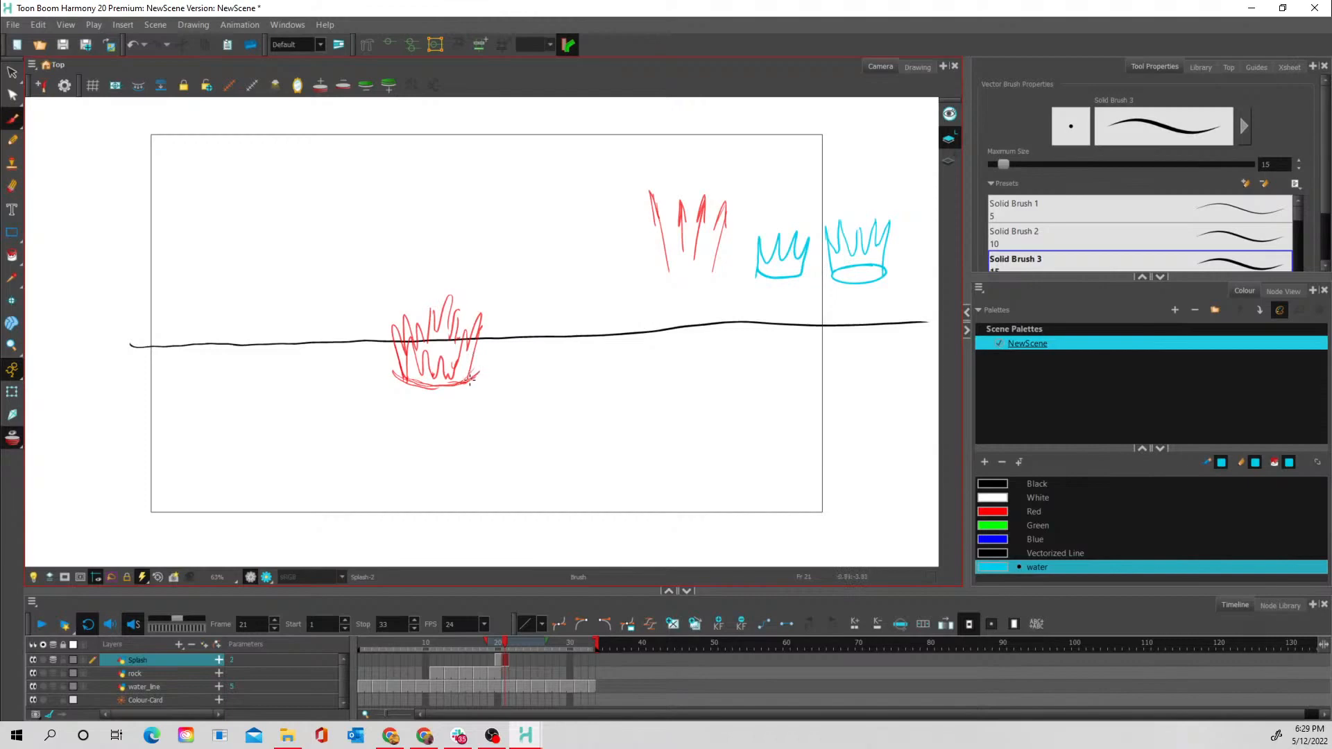
# Brush frame 21's splash body over the onion-skinned spikes: outward-flaring sides, a curved base and a wide oval rim
pyautogui.moveTo(480, 331)
pyautogui.mouseDown()
pyautogui.moveTo(471, 372)
pyautogui.moveTo(496, 307)
pyautogui.moveTo(473, 357)
pyautogui.moveTo(517, 293)
pyautogui.moveTo(498, 306)
pyautogui.moveTo(533, 295)
pyautogui.mouseUp()
pyautogui.moveTo(403, 375)
pyautogui.mouseDown()
pyautogui.moveTo(371, 309)
pyautogui.moveTo(347, 298)
pyautogui.moveTo(324, 309)
pyautogui.mouseUp()
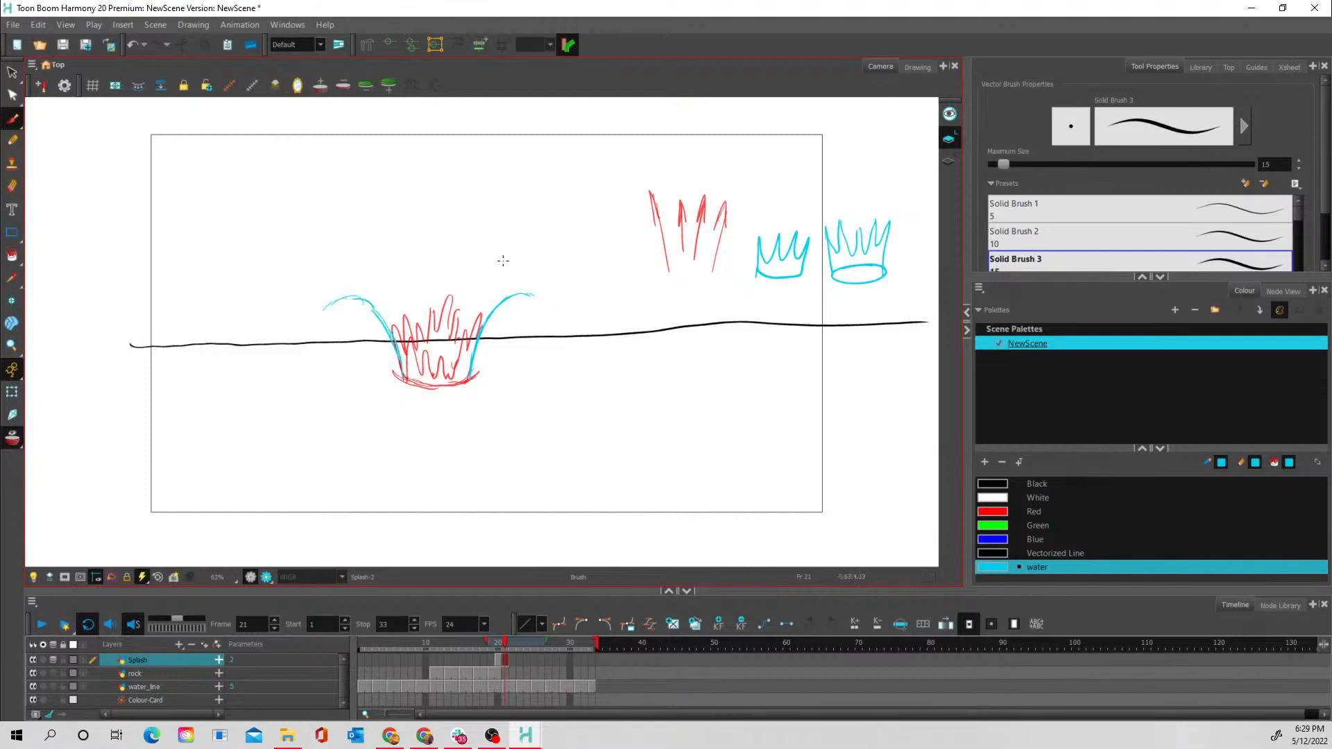
pyautogui.moveTo(405, 379); pyautogui.dragTo(471, 379)
pyautogui.moveTo(366, 291)
pyautogui.mouseDown()
pyautogui.moveTo(482, 278)
pyautogui.moveTo(512, 296)
pyautogui.mouseUp()
pyautogui.moveTo(374, 309)
pyautogui.mouseDown()
pyautogui.moveTo(464, 319)
pyautogui.moveTo(521, 292)
pyautogui.moveTo(463, 323)
pyautogui.moveTo(356, 299)
pyautogui.moveTo(418, 276)
pyautogui.mouseUp()
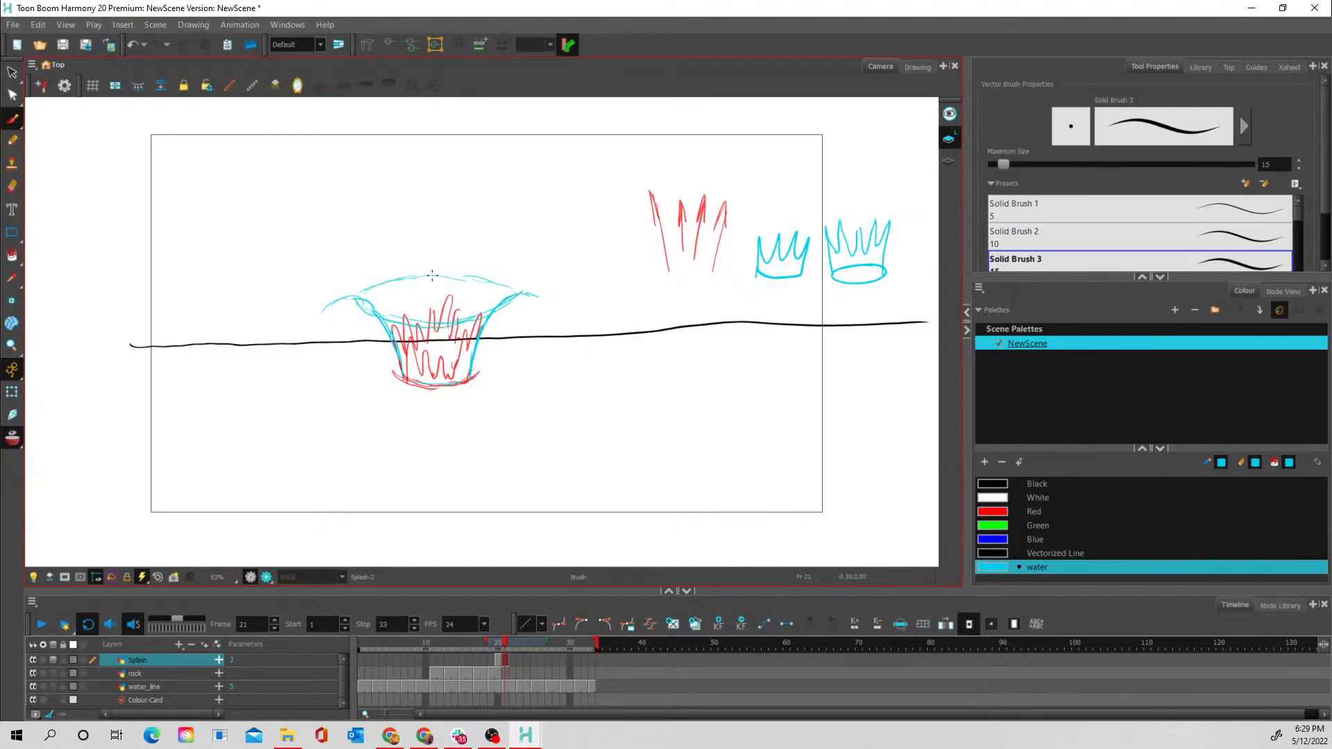
# Add ragged, outward-curling spikes around the front and back of frame 21's splash rim
pyautogui.moveTo(509, 292); pyautogui.dragTo(522, 293)
pyautogui.moveTo(514, 320); pyautogui.dragTo(522, 287)
pyautogui.moveTo(363, 301)
pyautogui.mouseDown()
pyautogui.moveTo(350, 316)
pyautogui.moveTo(376, 320)
pyautogui.moveTo(364, 291)
pyautogui.moveTo(470, 275)
pyautogui.moveTo(454, 269)
pyautogui.moveTo(505, 291)
pyautogui.mouseUp()
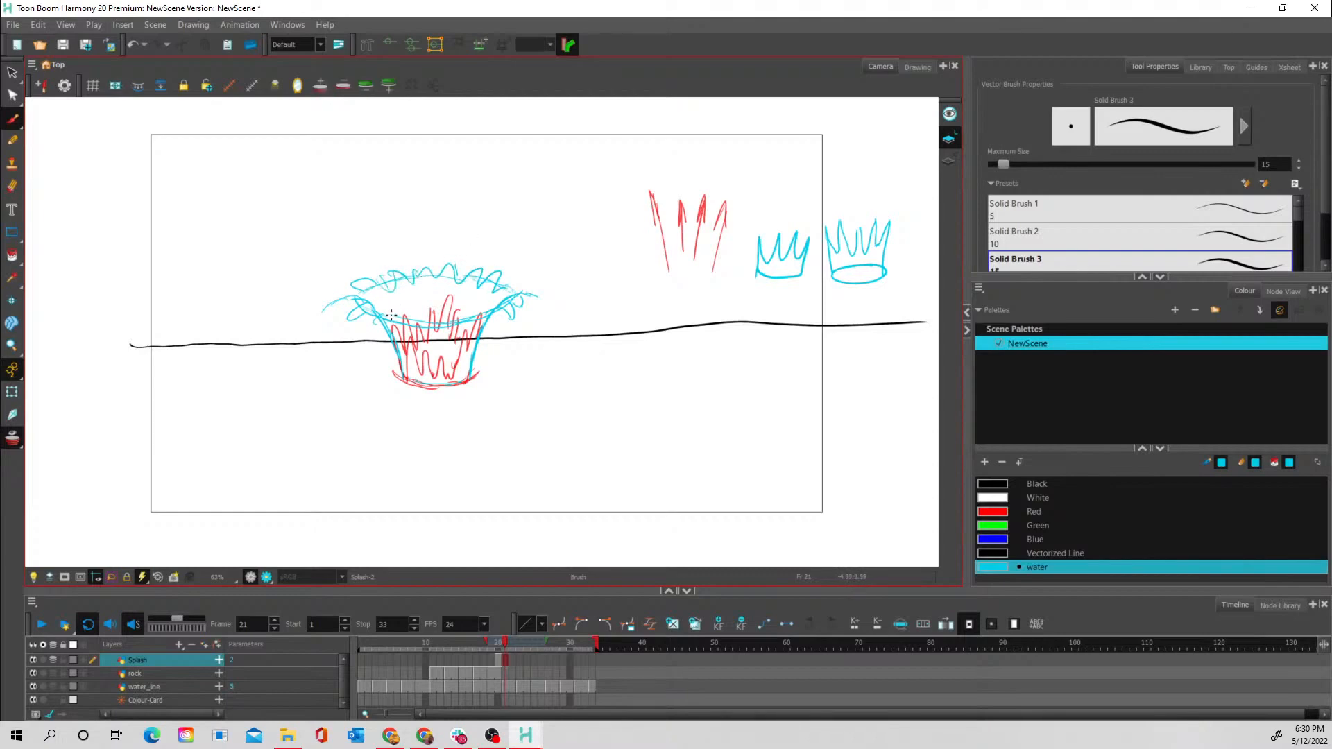
pyautogui.moveTo(374, 304)
pyautogui.mouseDown()
pyautogui.moveTo(415, 314)
pyautogui.moveTo(515, 301)
pyautogui.mouseUp()
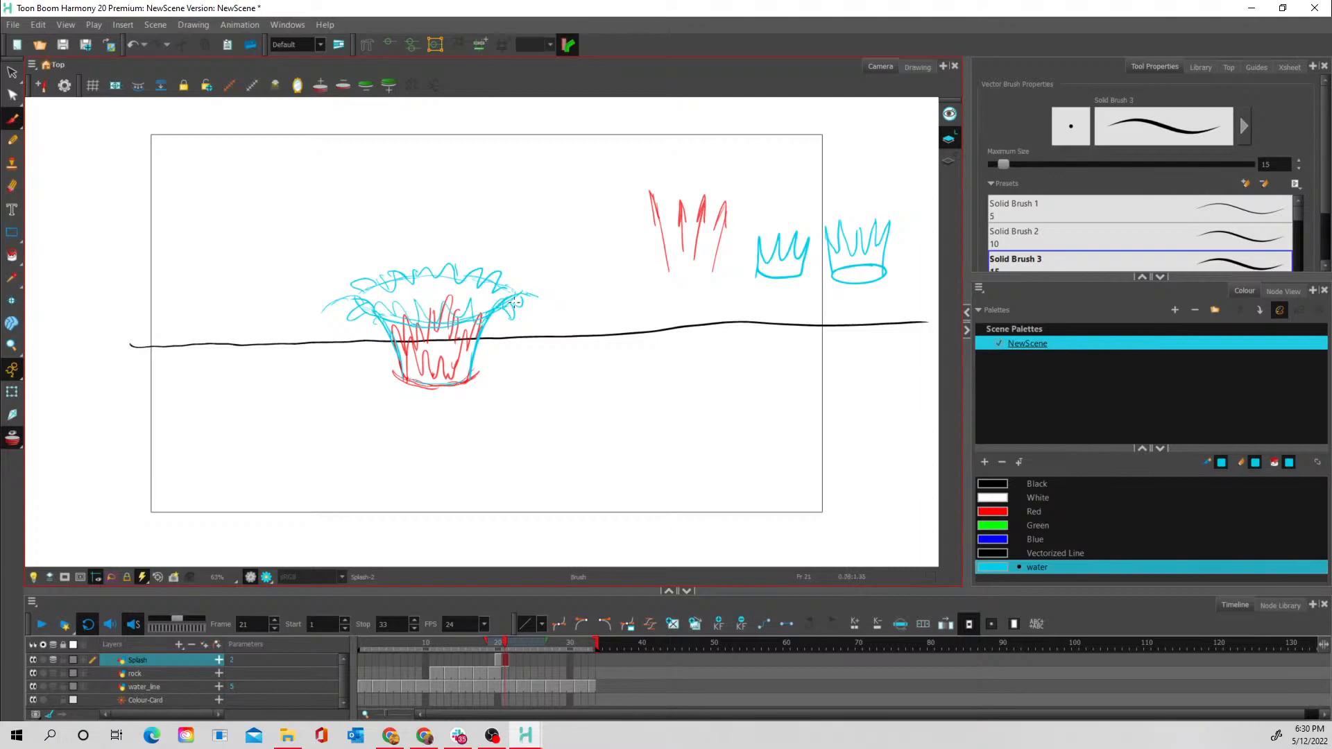
# Turn off onion skin and flip between frames 20 and 21 to compare the two splash drawings
pyautogui.click(513, 660)
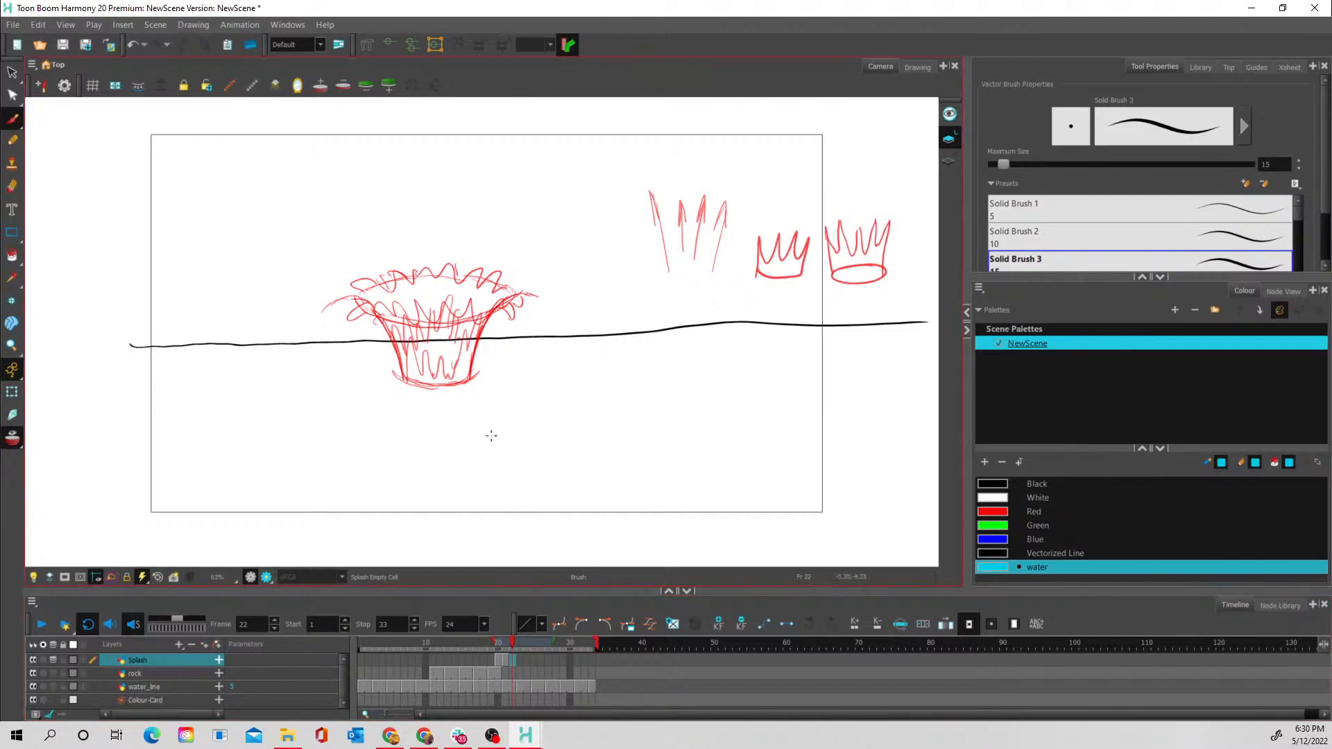
pyautogui.click(497, 643)
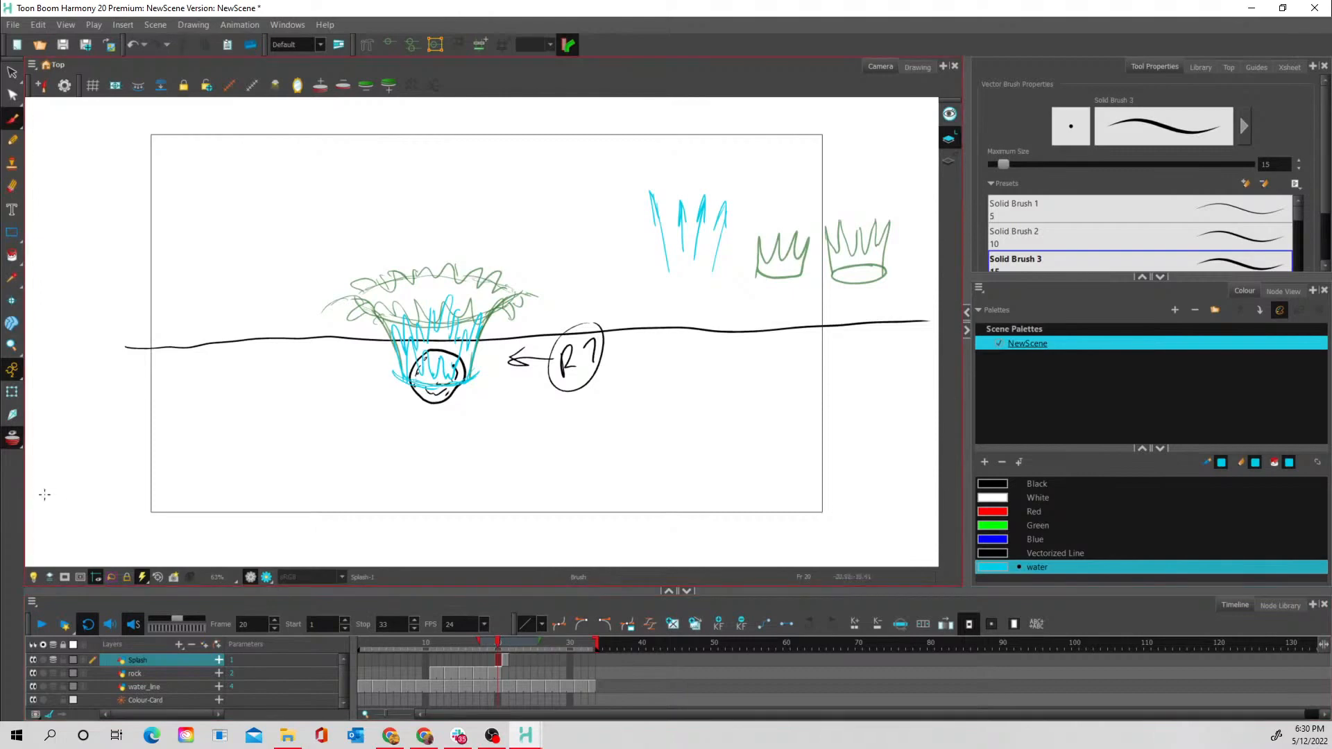
pyautogui.click(40, 626)
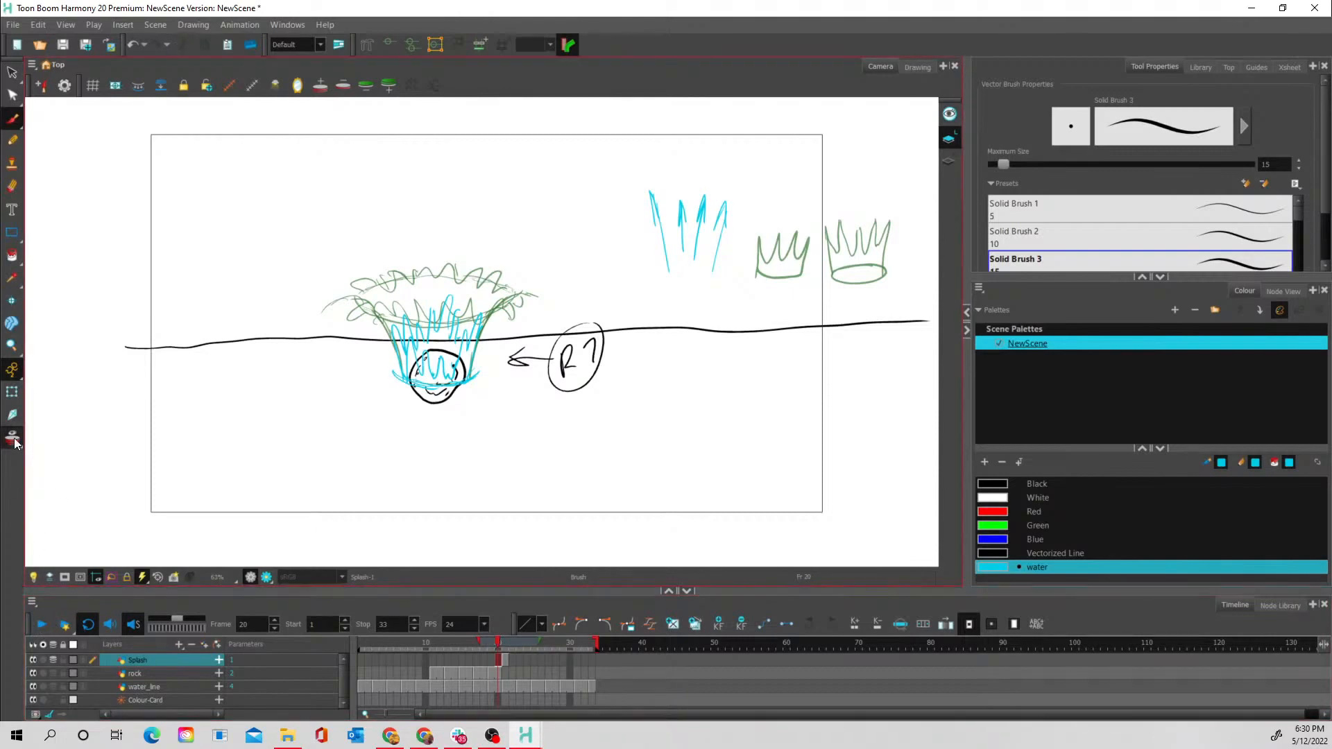
pyautogui.click(505, 656)
pyautogui.click(501, 659)
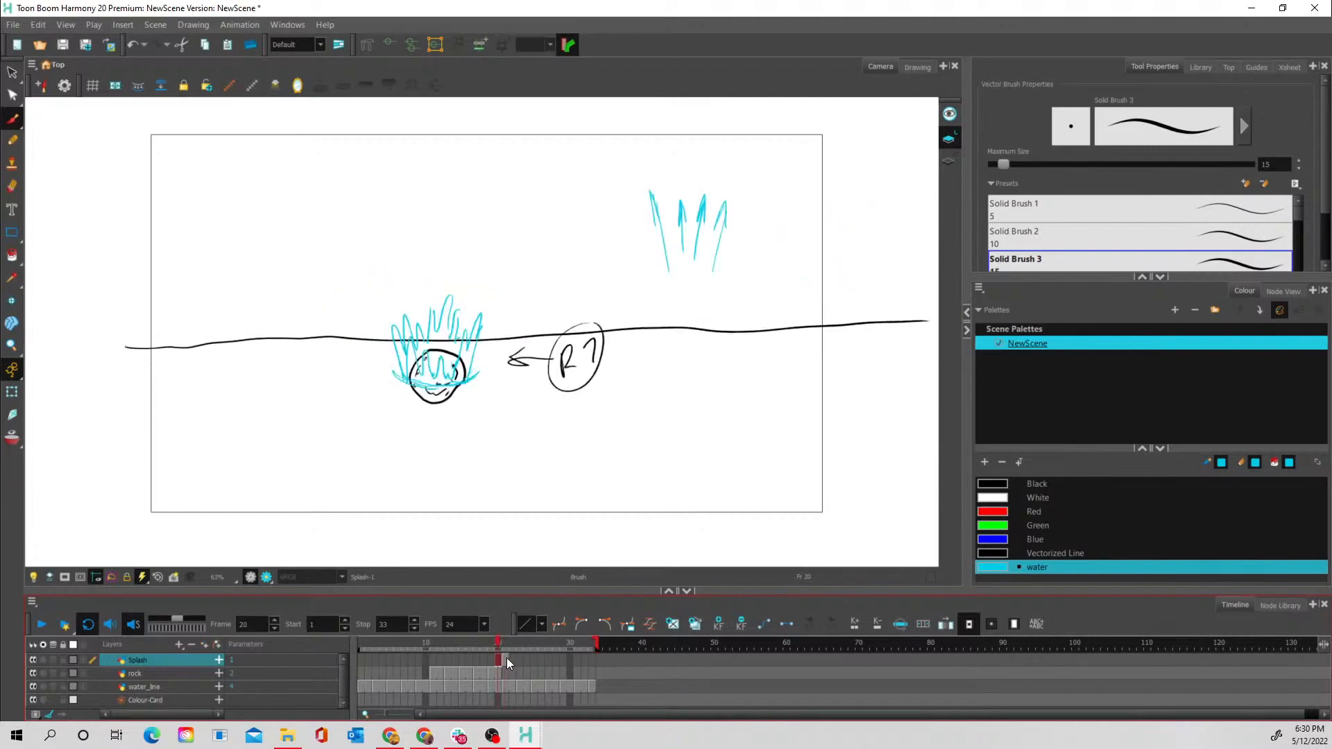
pyautogui.click(506, 660)
pyautogui.click(501, 661)
pyautogui.click(506, 660)
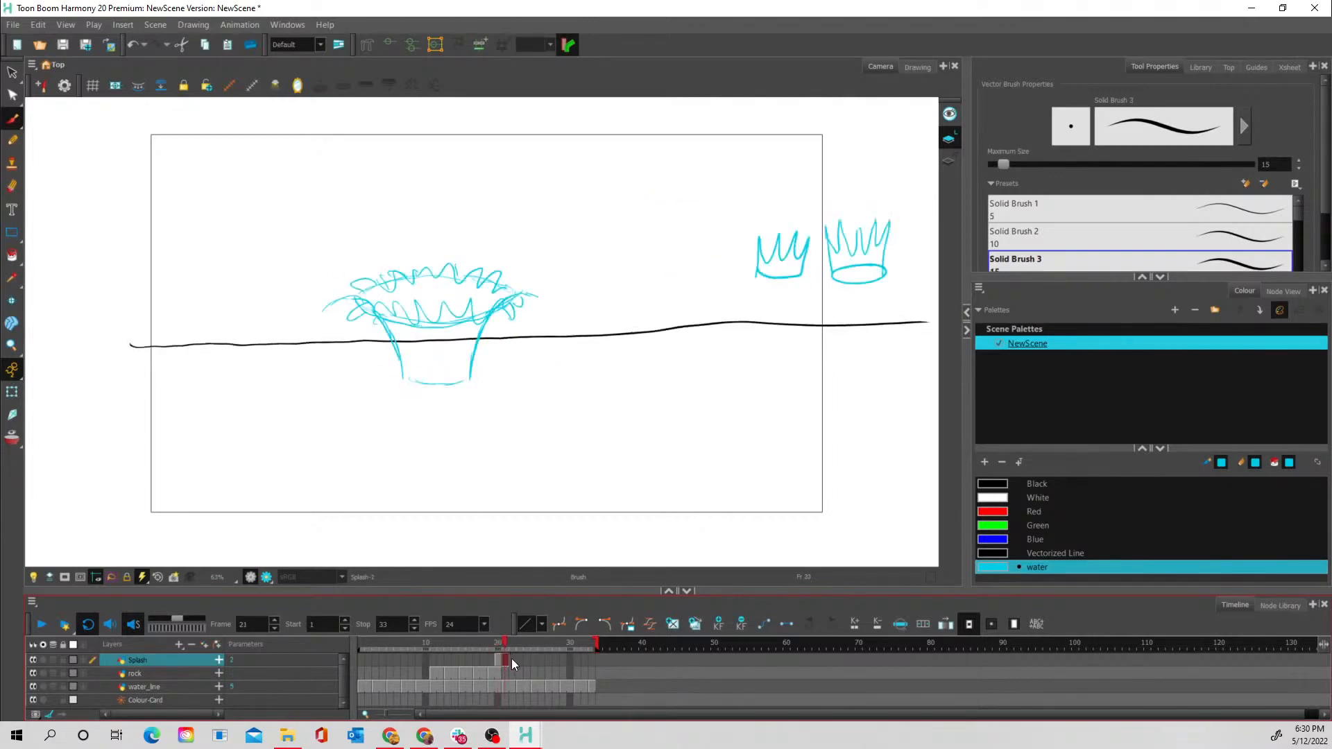
# With onion skin on, brush a wider splash on Splash frame 22, with fringes curling over the front and sides and a wavy back rim
pyautogui.click(512, 660)
pyautogui.click(13, 438)
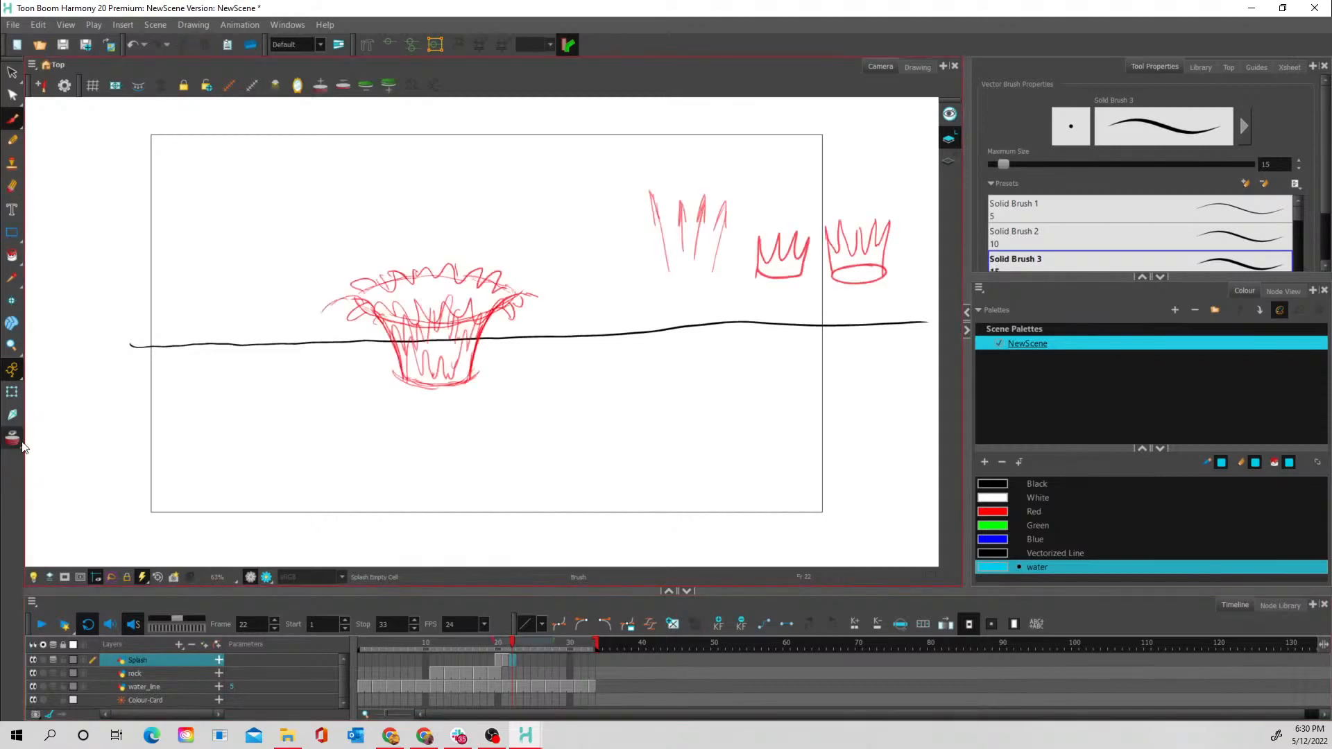
pyautogui.moveTo(392, 296); pyautogui.dragTo(321, 315)
pyautogui.moveTo(359, 276)
pyautogui.mouseDown()
pyautogui.moveTo(314, 309)
pyautogui.moveTo(360, 278)
pyautogui.moveTo(335, 271)
pyautogui.moveTo(323, 293)
pyautogui.moveTo(328, 275)
pyautogui.moveTo(310, 310)
pyautogui.moveTo(335, 288)
pyautogui.moveTo(343, 316)
pyautogui.moveTo(352, 300)
pyautogui.moveTo(347, 346)
pyautogui.mouseUp()
pyautogui.moveTo(375, 297)
pyautogui.mouseDown()
pyautogui.moveTo(368, 346)
pyautogui.moveTo(392, 311)
pyautogui.moveTo(381, 315)
pyautogui.moveTo(424, 317)
pyautogui.moveTo(415, 361)
pyautogui.mouseUp()
pyautogui.moveTo(442, 313)
pyautogui.mouseDown()
pyautogui.moveTo(444, 350)
pyautogui.moveTo(464, 311)
pyautogui.moveTo(479, 357)
pyautogui.moveTo(484, 314)
pyautogui.moveTo(511, 354)
pyautogui.moveTo(516, 301)
pyautogui.moveTo(509, 314)
pyautogui.moveTo(548, 326)
pyautogui.mouseUp()
pyautogui.moveTo(510, 274); pyautogui.dragTo(538, 298)
pyautogui.moveTo(471, 267)
pyautogui.mouseDown()
pyautogui.moveTo(521, 276)
pyautogui.moveTo(418, 244)
pyautogui.moveTo(424, 267)
pyautogui.moveTo(352, 283)
pyautogui.mouseUp()
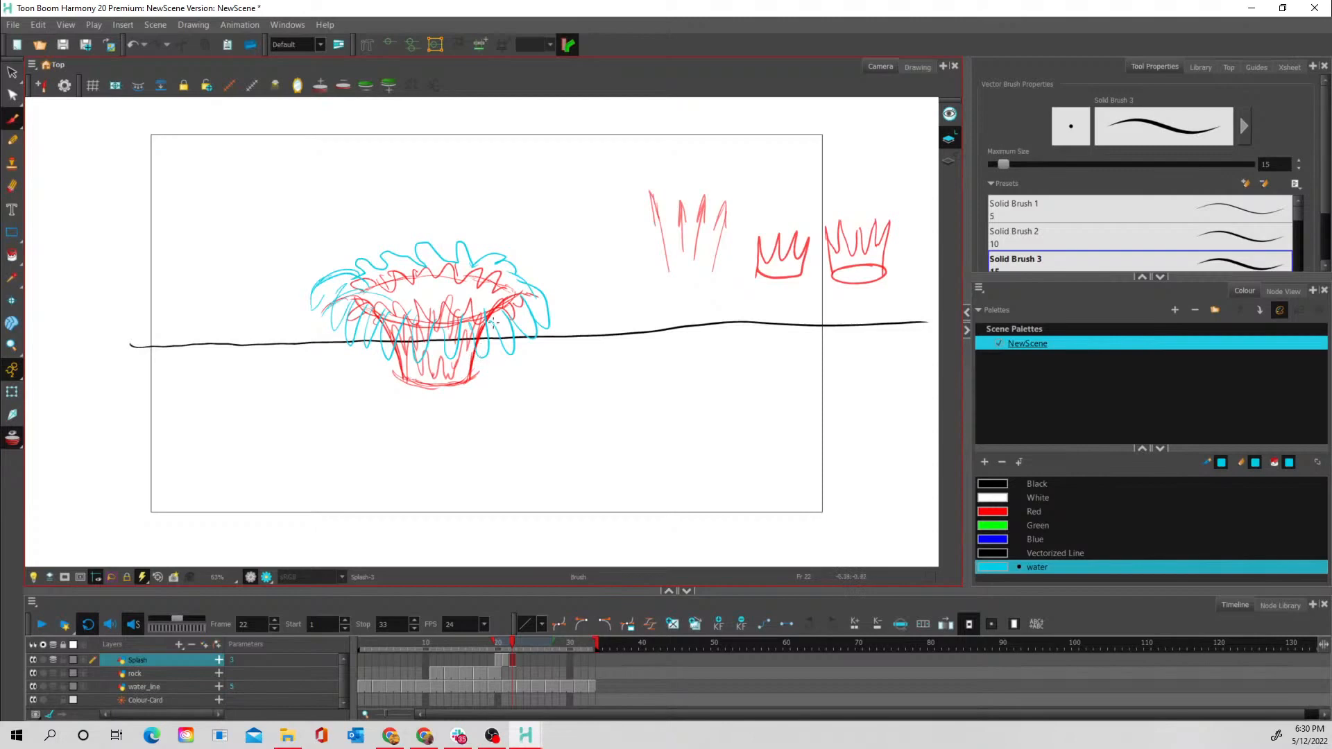
# Draw the splash's lower body and wavy ripples around its base on frame 22
pyautogui.moveTo(401, 345)
pyautogui.mouseDown()
pyautogui.moveTo(415, 385)
pyautogui.moveTo(393, 371)
pyautogui.moveTo(442, 386)
pyautogui.moveTo(489, 374)
pyautogui.mouseUp()
pyautogui.moveTo(391, 381)
pyautogui.mouseDown()
pyautogui.moveTo(458, 395)
pyautogui.moveTo(501, 380)
pyautogui.moveTo(503, 361)
pyautogui.mouseUp()
pyautogui.moveTo(379, 360); pyautogui.dragTo(393, 383)
# Compare the frame 21 and 22 splash drawings with onion skin off and on
pyautogui.click(506, 661)
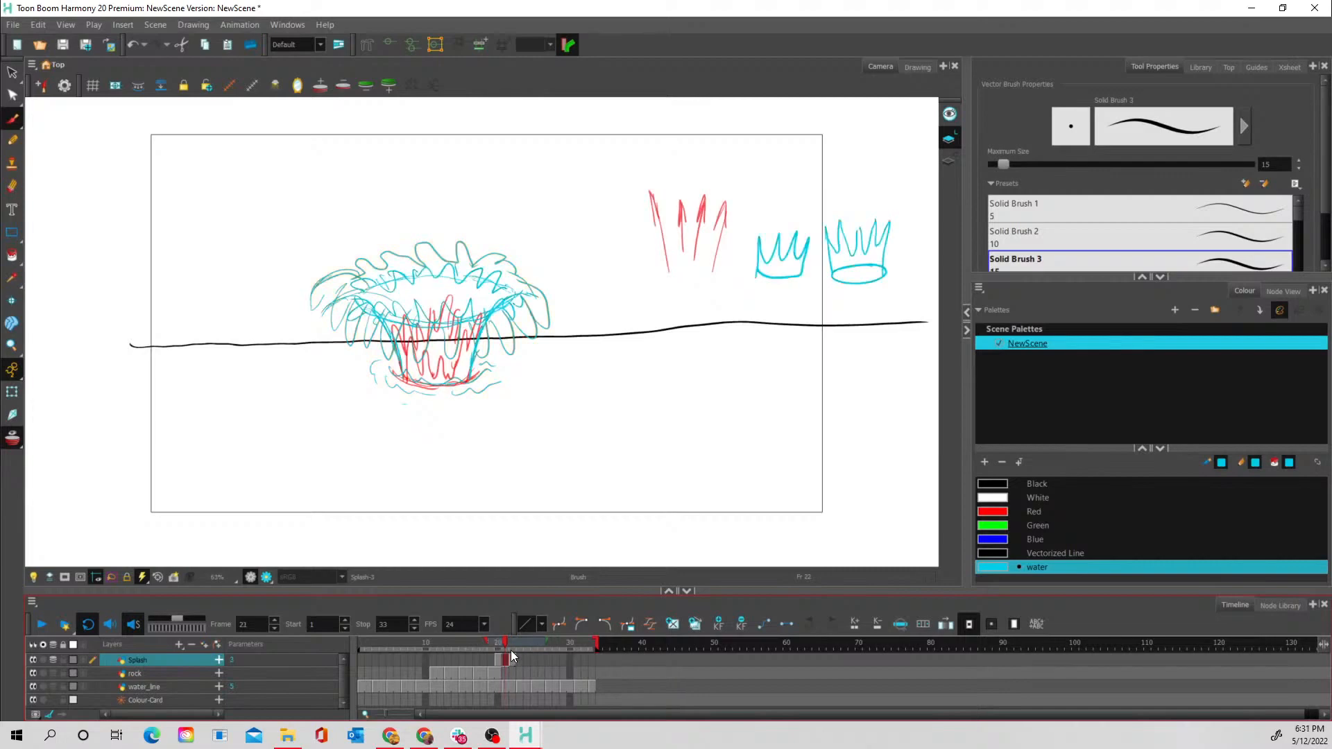
pyautogui.click(15, 441)
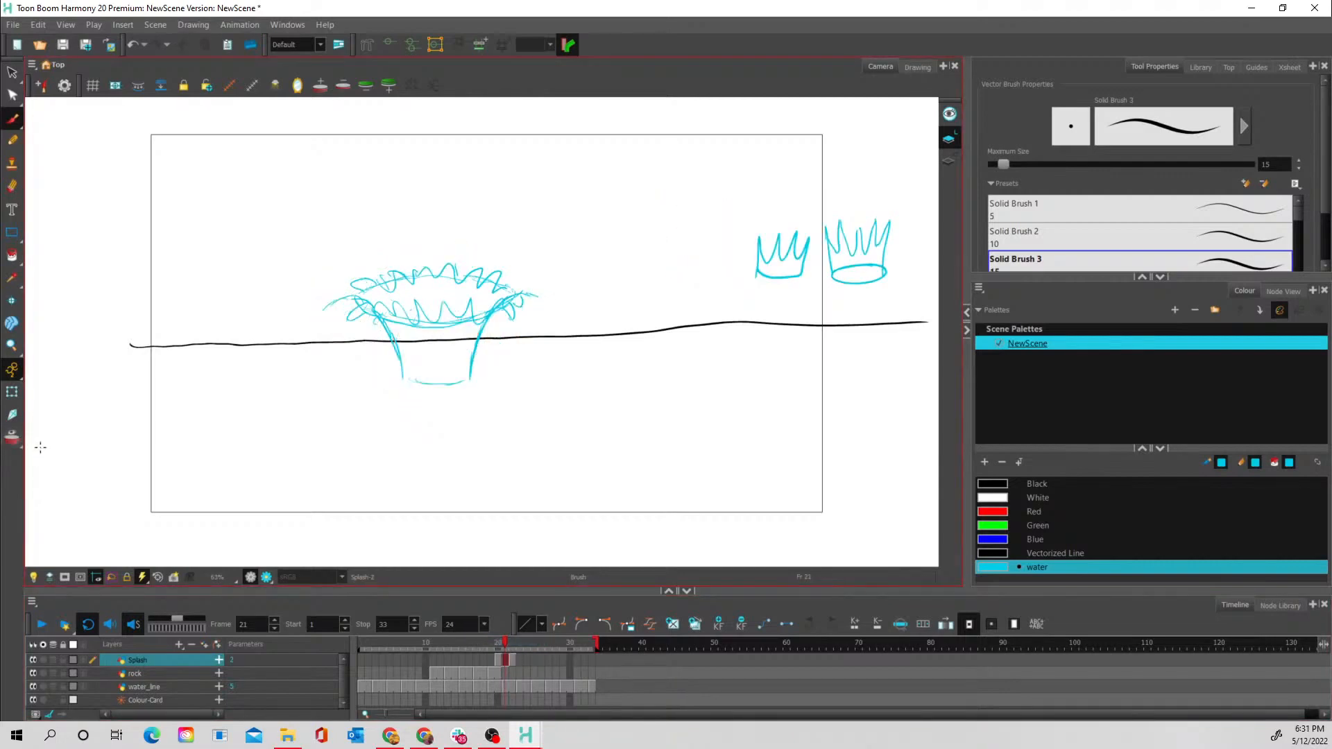
pyautogui.click(512, 657)
pyautogui.click(507, 661)
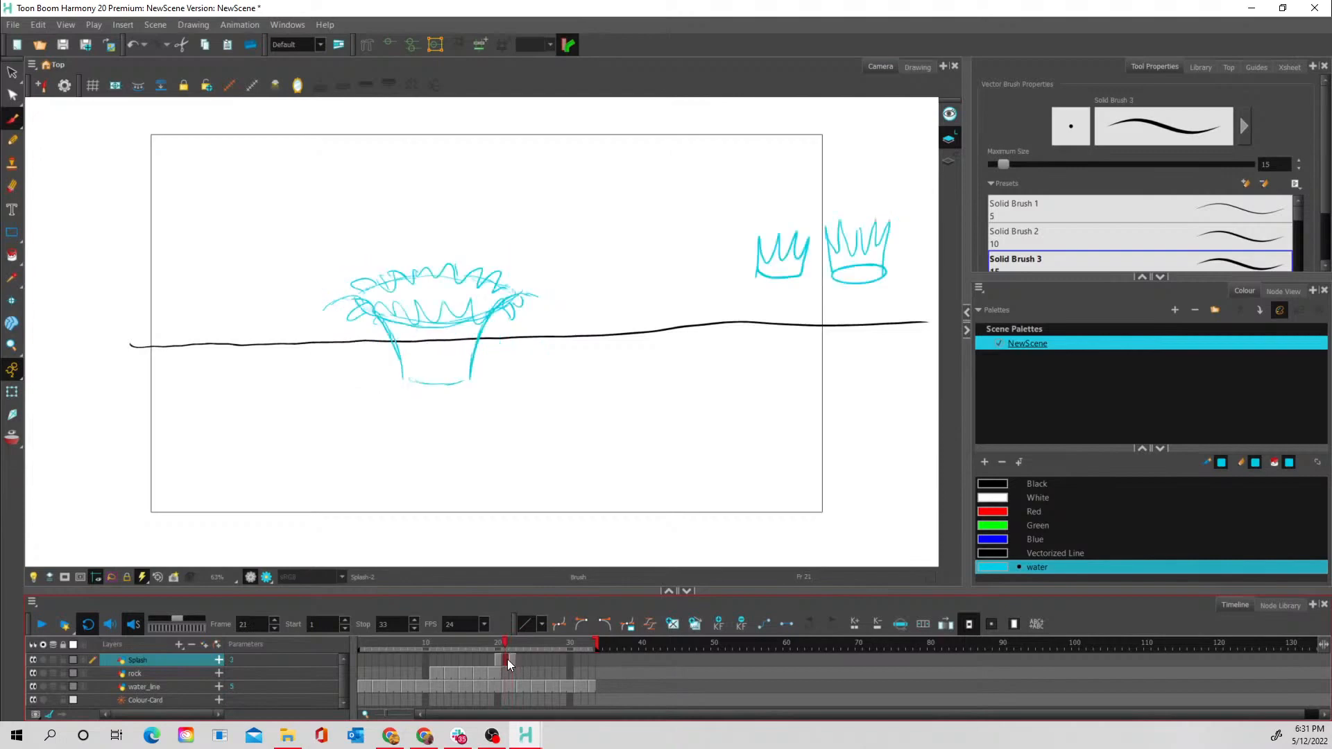
pyautogui.click(14, 439)
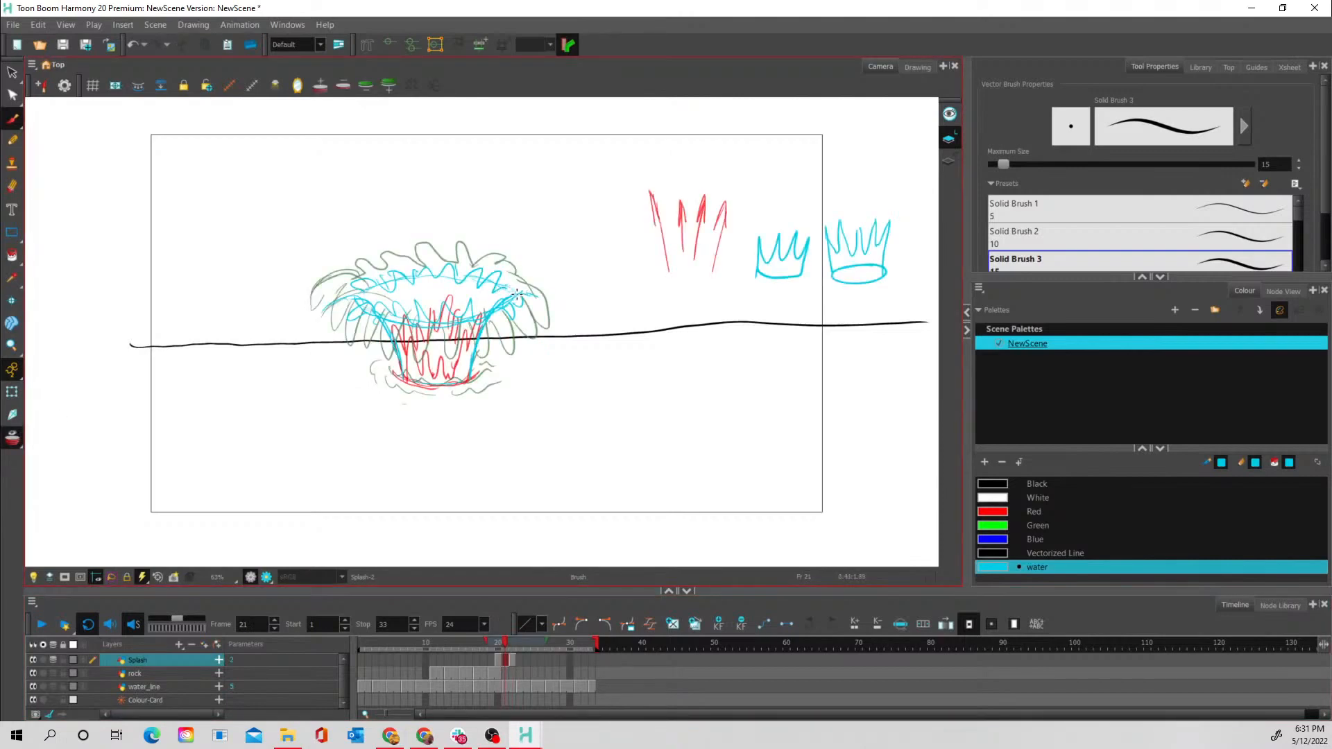
# Add short lines inside frame 22's splash opening and extra curved strokes on its right outer edge, checking against frames 20 and 21
pyautogui.click(512, 660)
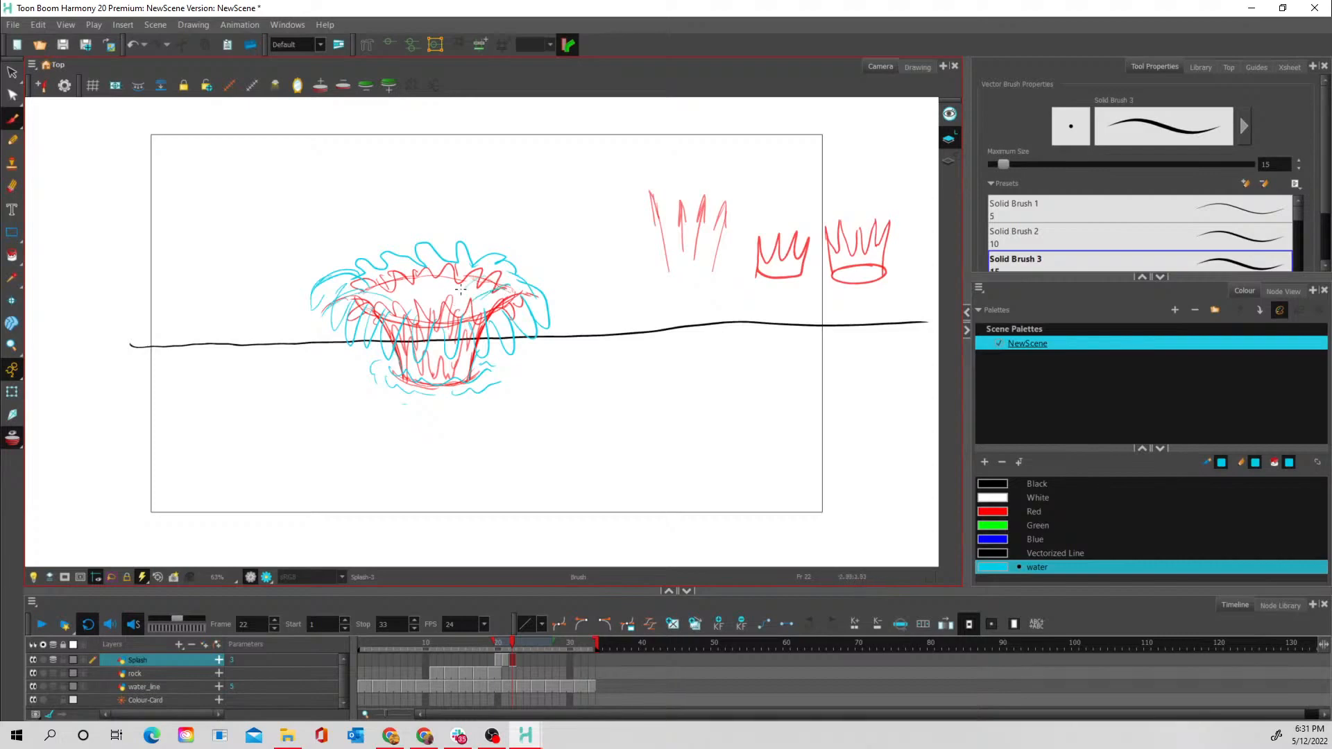
pyautogui.moveTo(455, 277)
pyautogui.mouseDown()
pyautogui.moveTo(427, 275)
pyautogui.moveTo(433, 304)
pyautogui.moveTo(404, 285)
pyautogui.moveTo(416, 299)
pyautogui.moveTo(385, 301)
pyautogui.moveTo(502, 290)
pyautogui.mouseUp()
pyautogui.click(12, 438)
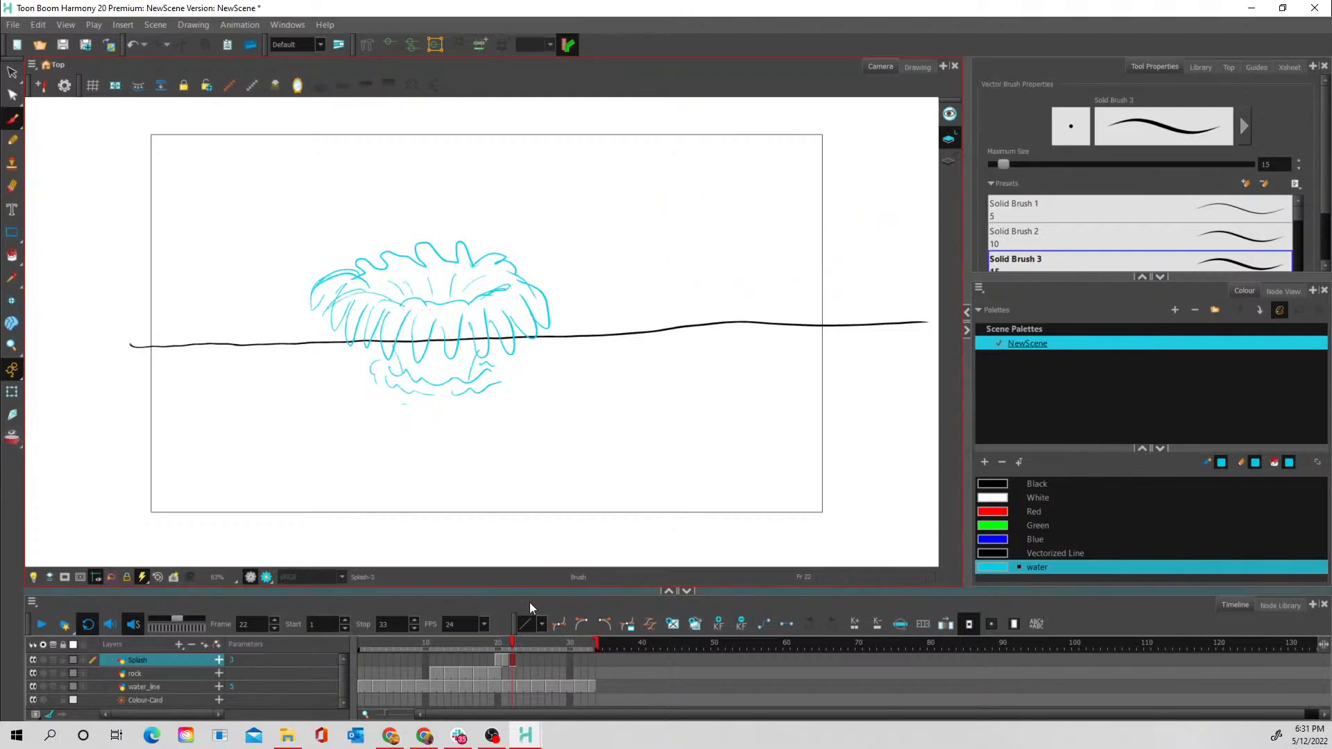
pyautogui.click(500, 658)
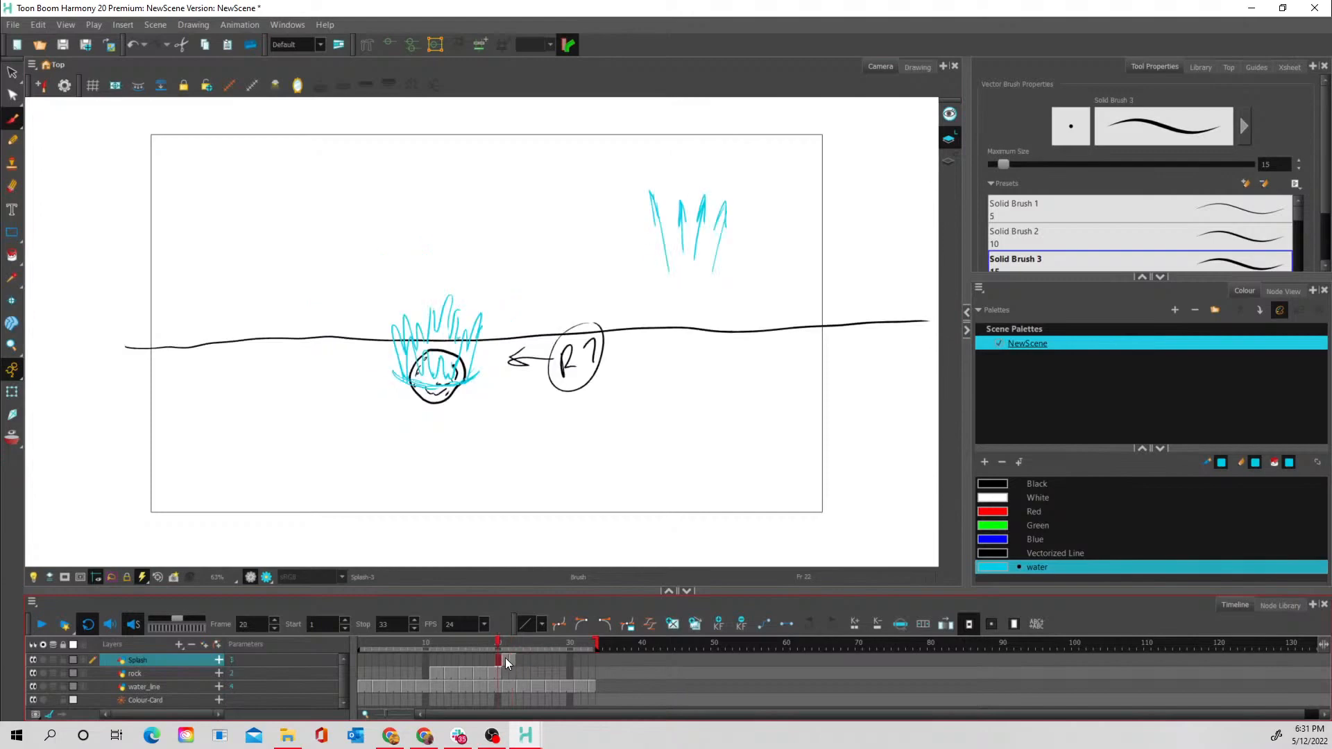
pyautogui.click(508, 658)
pyautogui.click(514, 660)
pyautogui.moveTo(510, 268)
pyautogui.mouseDown()
pyautogui.moveTo(556, 301)
pyautogui.moveTo(513, 267)
pyautogui.mouseUp()
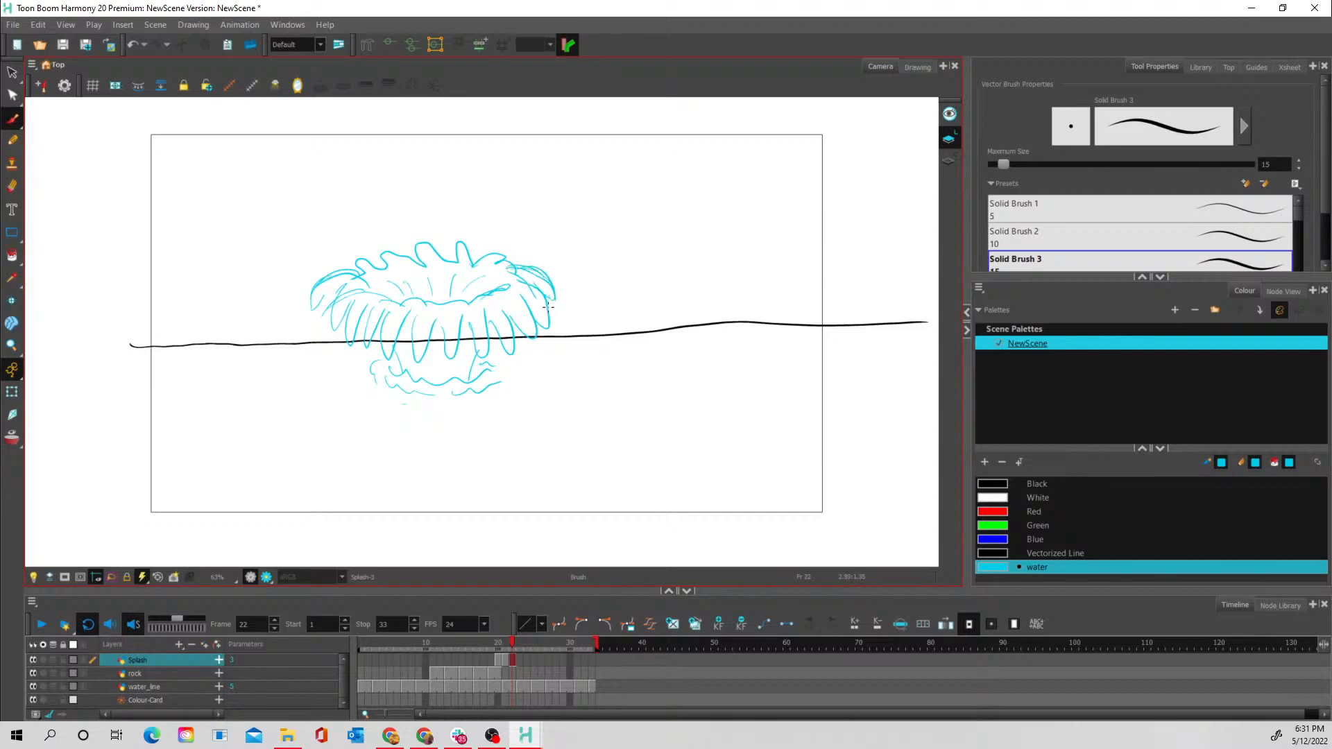
# On Splash frame 23, with onion skin on, brush a wider splash with fringes falling over the sides and front and short strokes inside
pyautogui.click(519, 660)
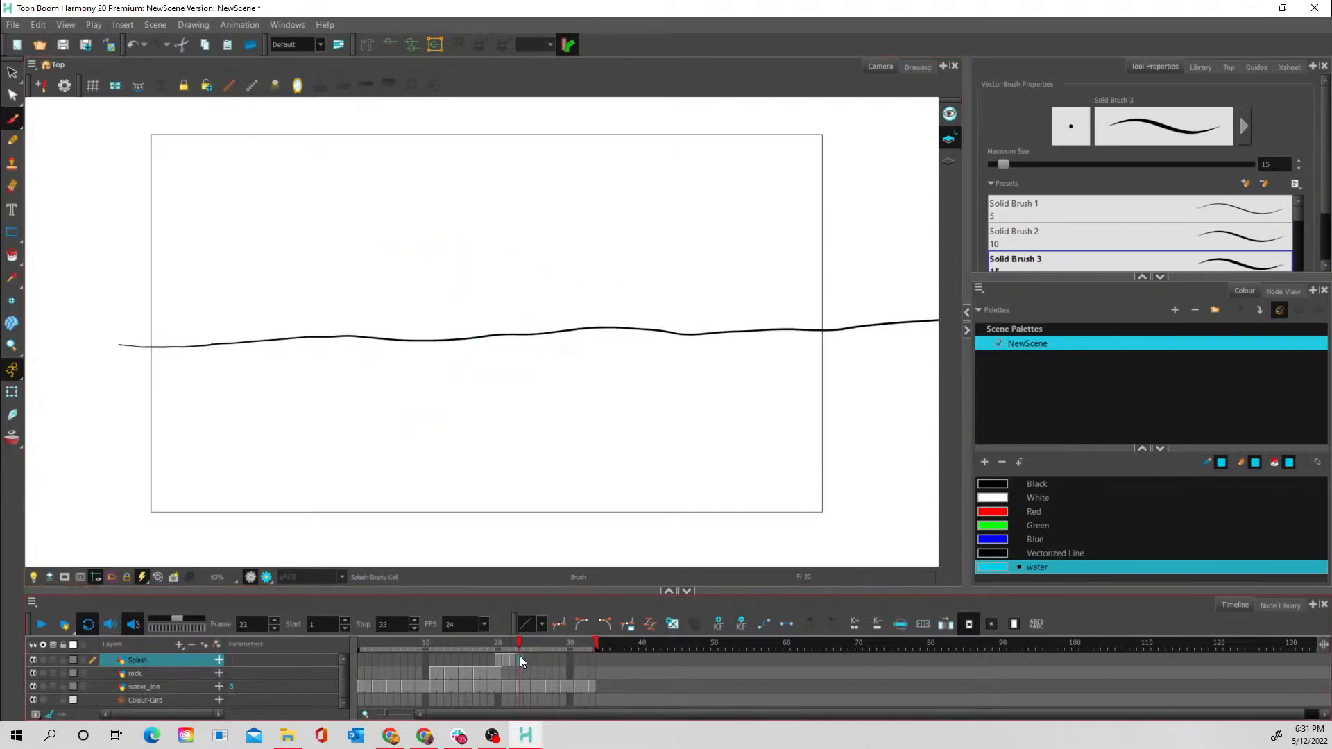
pyautogui.click(12, 438)
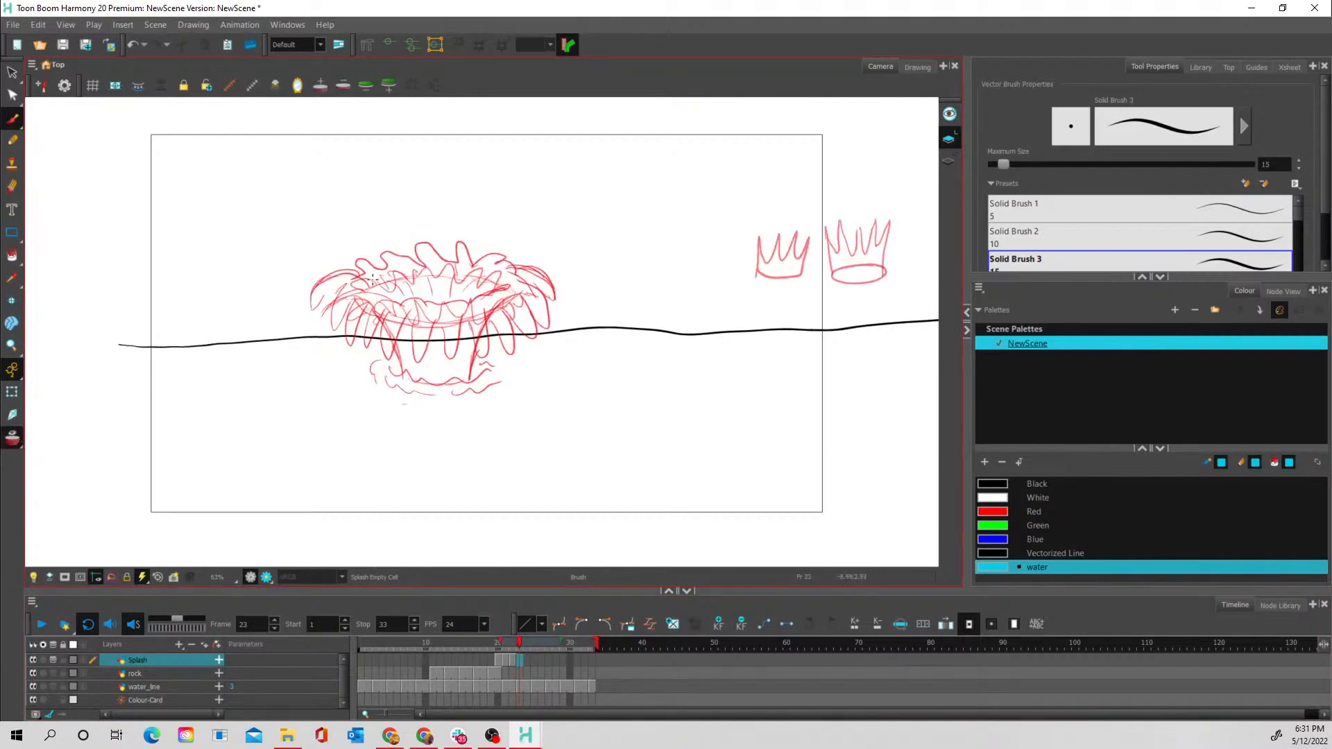
pyautogui.moveTo(357, 276)
pyautogui.mouseDown()
pyautogui.moveTo(289, 364)
pyautogui.moveTo(299, 305)
pyautogui.moveTo(289, 342)
pyautogui.mouseUp()
pyautogui.moveTo(340, 285)
pyautogui.mouseDown()
pyautogui.moveTo(302, 327)
pyautogui.moveTo(303, 358)
pyautogui.moveTo(336, 293)
pyautogui.moveTo(350, 293)
pyautogui.mouseUp()
pyautogui.moveTo(350, 293)
pyautogui.mouseDown()
pyautogui.moveTo(332, 338)
pyautogui.moveTo(369, 299)
pyautogui.moveTo(411, 305)
pyautogui.moveTo(374, 326)
pyautogui.moveTo(381, 345)
pyautogui.moveTo(337, 352)
pyautogui.moveTo(330, 333)
pyautogui.moveTo(349, 332)
pyautogui.moveTo(348, 366)
pyautogui.moveTo(375, 343)
pyautogui.moveTo(372, 367)
pyautogui.moveTo(412, 376)
pyautogui.moveTo(413, 402)
pyautogui.moveTo(432, 380)
pyautogui.moveTo(449, 397)
pyautogui.moveTo(487, 379)
pyautogui.moveTo(489, 394)
pyautogui.moveTo(500, 359)
pyautogui.moveTo(533, 386)
pyautogui.moveTo(534, 339)
pyautogui.moveTo(543, 358)
pyautogui.moveTo(562, 329)
pyautogui.moveTo(569, 349)
pyautogui.moveTo(540, 288)
pyautogui.mouseUp()
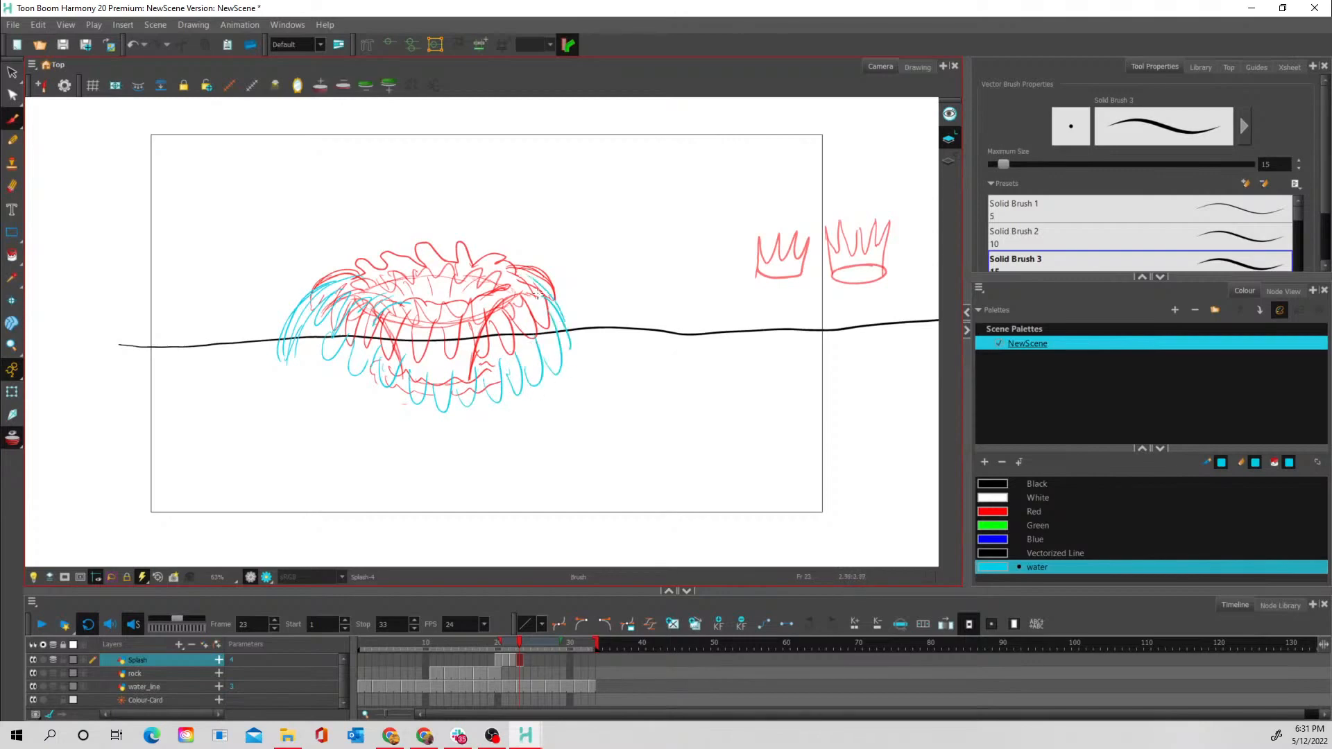
pyautogui.moveTo(316, 341)
pyautogui.mouseDown()
pyautogui.moveTo(315, 374)
pyautogui.moveTo(304, 339)
pyautogui.moveTo(331, 371)
pyautogui.moveTo(325, 347)
pyautogui.moveTo(340, 369)
pyautogui.moveTo(358, 365)
pyautogui.moveTo(353, 395)
pyautogui.moveTo(394, 369)
pyautogui.mouseUp()
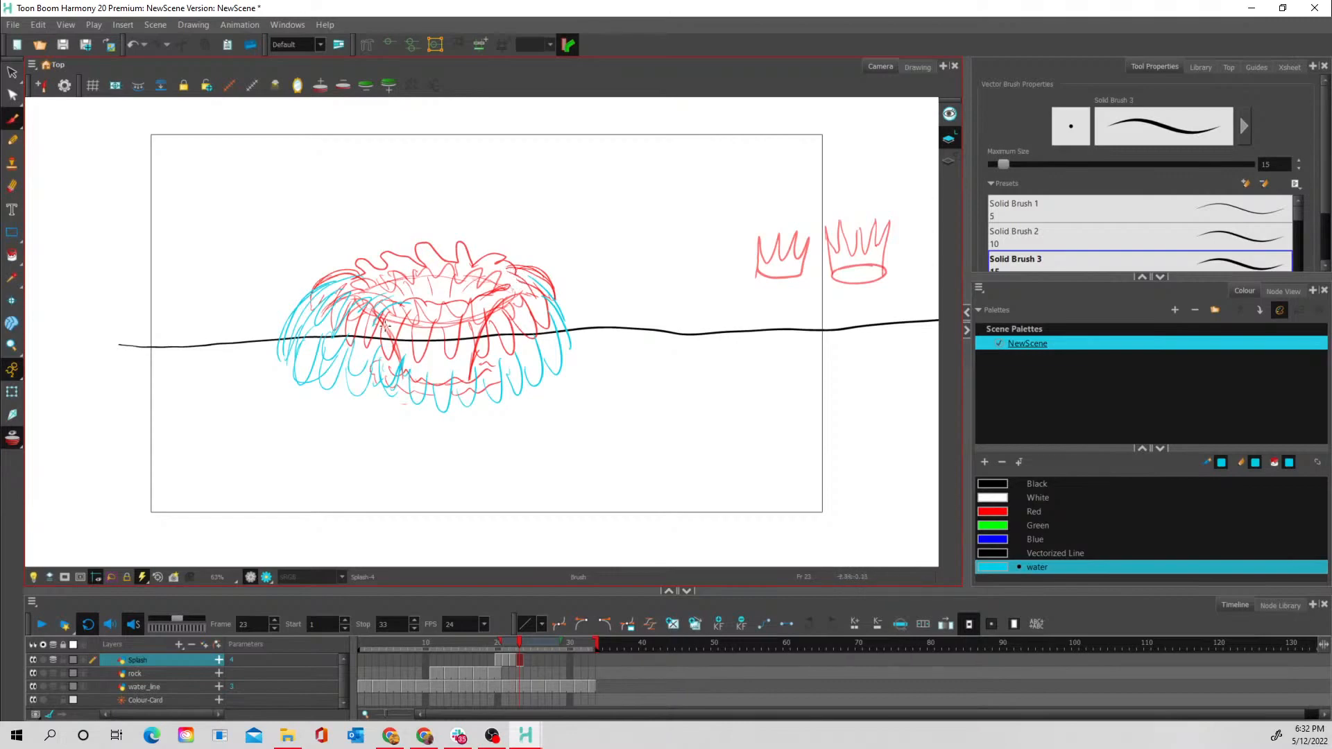
pyautogui.moveTo(392, 336)
pyautogui.mouseDown()
pyautogui.moveTo(407, 306)
pyautogui.moveTo(433, 302)
pyautogui.moveTo(416, 306)
pyautogui.moveTo(417, 338)
pyautogui.moveTo(440, 305)
pyautogui.moveTo(443, 340)
pyautogui.moveTo(456, 307)
pyautogui.moveTo(475, 327)
pyautogui.moveTo(515, 300)
pyautogui.mouseUp()
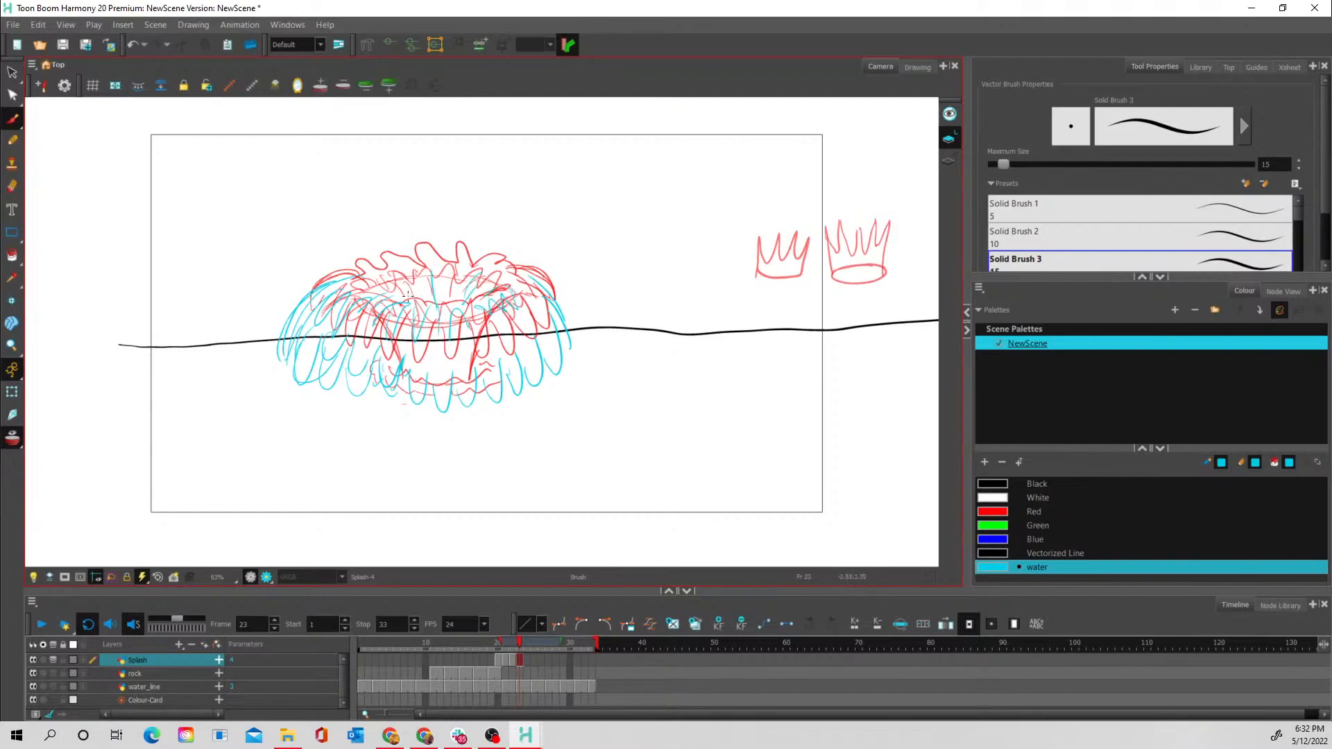
# With onion skin off, close frame 23's splash with an arched top outline and add strokes and small drips at the right side
pyautogui.hotkey('alt', 'o')
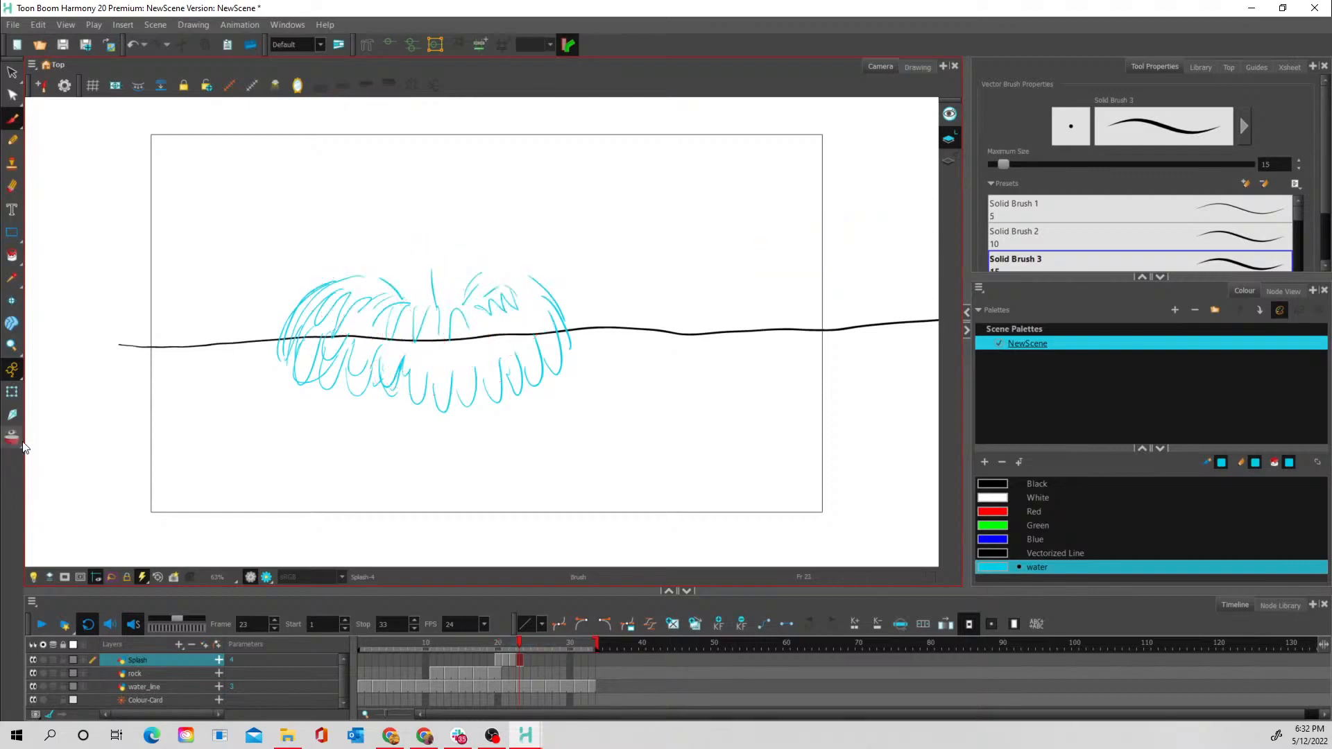
pyautogui.moveTo(352, 278)
pyautogui.mouseDown()
pyautogui.moveTo(525, 269)
pyautogui.moveTo(551, 295)
pyautogui.moveTo(507, 283)
pyautogui.moveTo(529, 291)
pyautogui.moveTo(544, 325)
pyautogui.moveTo(516, 307)
pyautogui.moveTo(529, 332)
pyautogui.mouseUp()
pyautogui.moveTo(512, 283)
pyautogui.mouseDown()
pyautogui.moveTo(555, 336)
pyautogui.moveTo(522, 353)
pyautogui.mouseUp()
pyautogui.moveTo(463, 408)
pyautogui.mouseDown()
pyautogui.moveTo(496, 409)
pyautogui.moveTo(584, 368)
pyautogui.mouseUp()
# Erase part of frame 23's lower-right fringe and redraw it with denser pointed drips
pyautogui.click(12, 185)
pyautogui.moveTo(487, 363)
pyautogui.mouseDown()
pyautogui.moveTo(482, 408)
pyautogui.moveTo(501, 416)
pyautogui.mouseUp()
pyautogui.moveTo(518, 389)
pyautogui.mouseDown()
pyautogui.moveTo(529, 420)
pyautogui.moveTo(539, 392)
pyautogui.moveTo(588, 367)
pyautogui.mouseUp()
pyautogui.moveTo(526, 333)
pyautogui.mouseDown()
pyautogui.moveTo(539, 389)
pyautogui.moveTo(543, 363)
pyautogui.mouseUp()
pyautogui.click(12, 118)
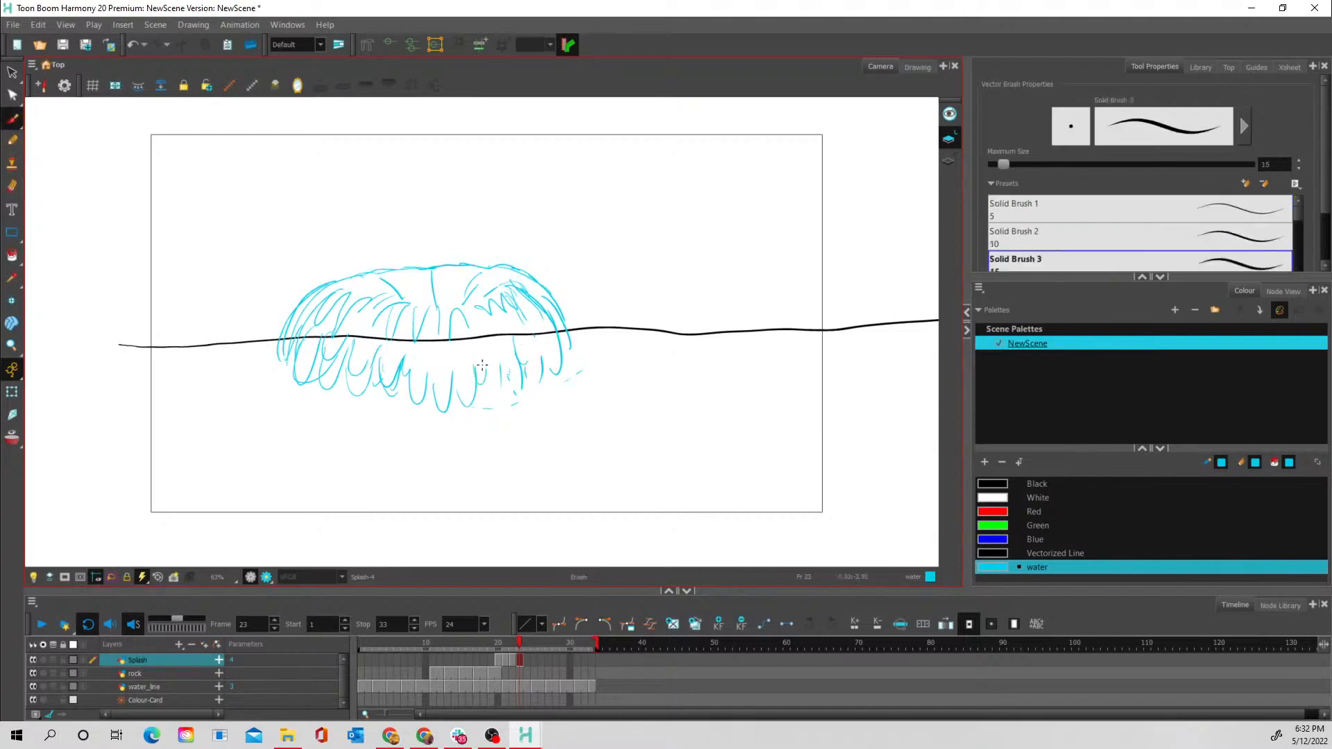
pyautogui.moveTo(485, 351)
pyautogui.mouseDown()
pyautogui.moveTo(492, 387)
pyautogui.moveTo(492, 336)
pyautogui.moveTo(514, 367)
pyautogui.moveTo(499, 356)
pyautogui.moveTo(514, 335)
pyautogui.moveTo(541, 381)
pyautogui.moveTo(529, 320)
pyautogui.moveTo(548, 366)
pyautogui.moveTo(564, 346)
pyautogui.moveTo(546, 289)
pyautogui.moveTo(568, 342)
pyautogui.moveTo(542, 300)
pyautogui.mouseUp()
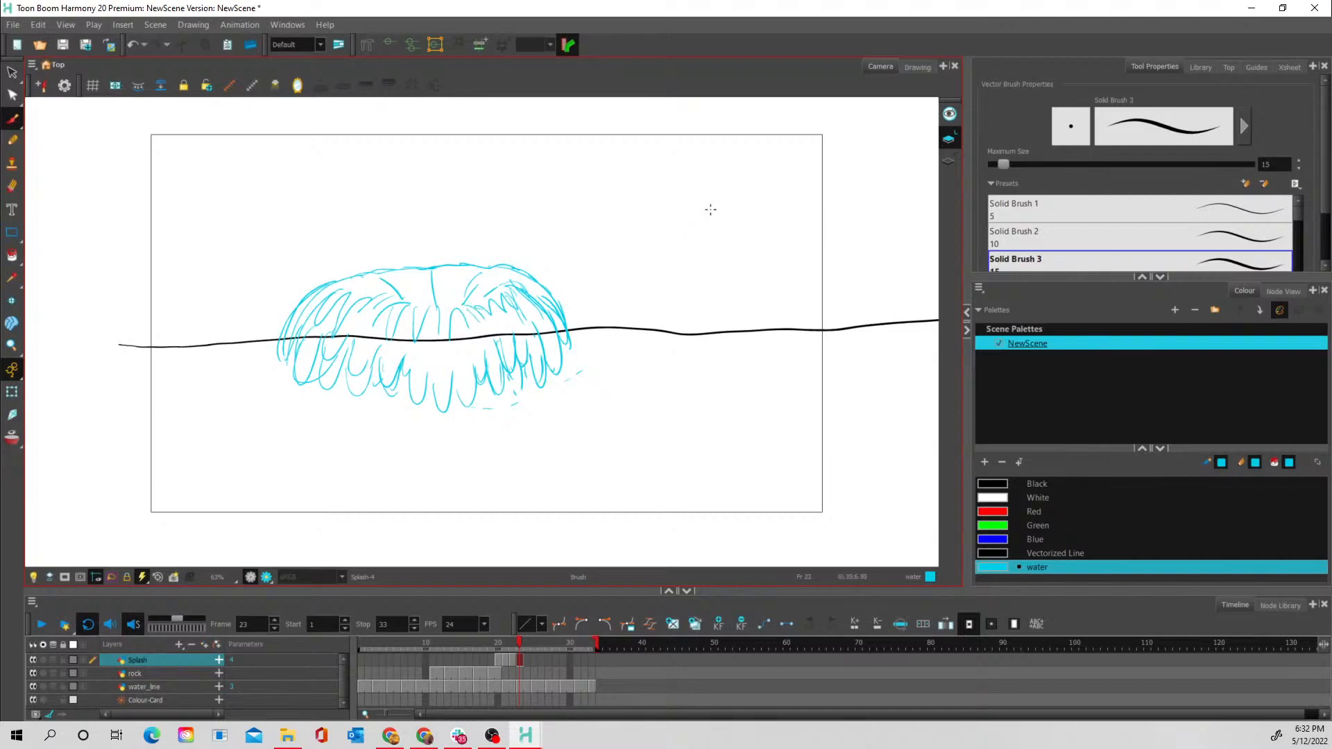
# Sketch a small curling-splash diagram with a curved direction arrow and a jagged rim in frame 23's upper-right area
pyautogui.moveTo(722, 208)
pyautogui.mouseDown()
pyautogui.moveTo(687, 188)
pyautogui.moveTo(650, 212)
pyautogui.moveTo(647, 247)
pyautogui.moveTo(687, 196)
pyautogui.moveTo(707, 194)
pyautogui.moveTo(719, 211)
pyautogui.moveTo(697, 201)
pyautogui.moveTo(677, 241)
pyautogui.moveTo(685, 271)
pyautogui.moveTo(707, 202)
pyautogui.moveTo(662, 250)
pyautogui.moveTo(674, 281)
pyautogui.moveTo(673, 221)
pyautogui.moveTo(709, 174)
pyautogui.moveTo(659, 166)
pyautogui.mouseUp()
pyautogui.moveTo(714, 223)
pyautogui.mouseDown()
pyautogui.moveTo(751, 234)
pyautogui.moveTo(798, 221)
pyautogui.moveTo(706, 238)
pyautogui.moveTo(748, 238)
pyautogui.moveTo(761, 231)
pyautogui.moveTo(714, 230)
pyautogui.moveTo(706, 213)
pyautogui.moveTo(726, 225)
pyautogui.moveTo(770, 211)
pyautogui.moveTo(774, 230)
pyautogui.moveTo(826, 197)
pyautogui.moveTo(802, 221)
pyautogui.mouseUp()
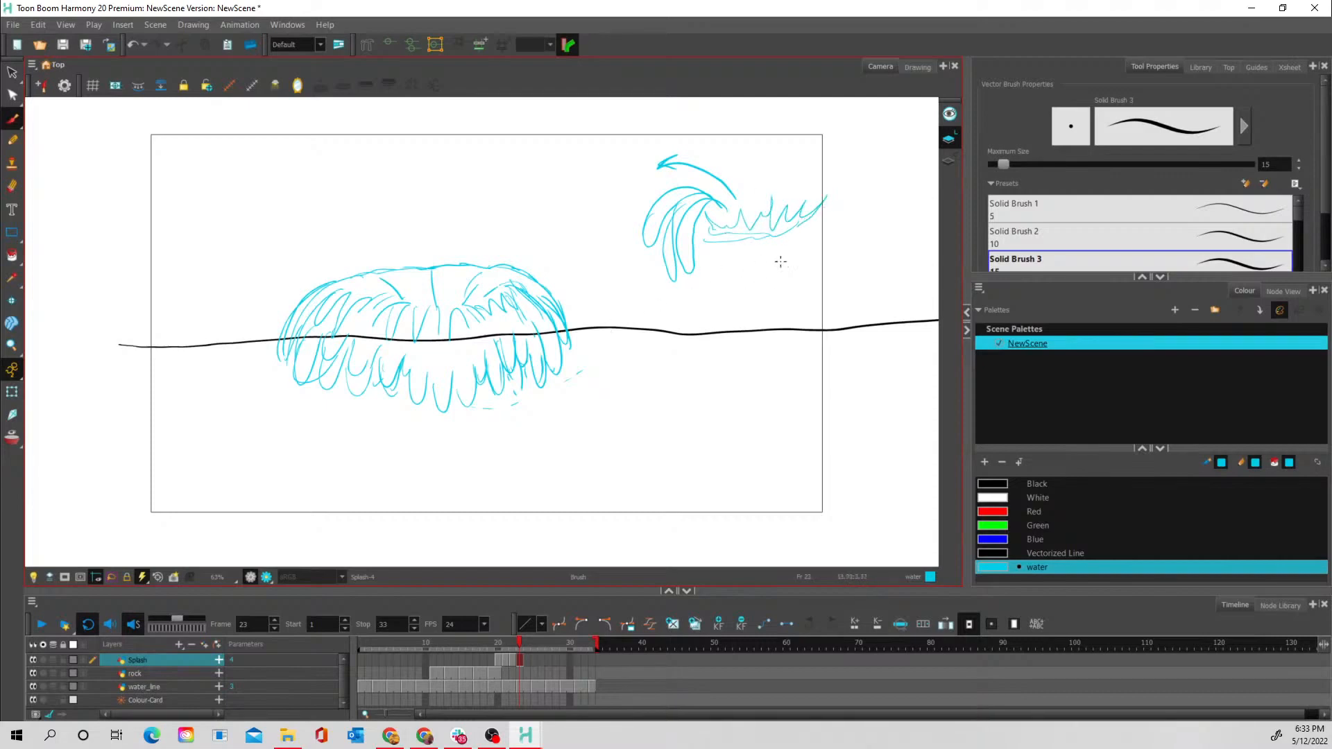
pyautogui.click(515, 664)
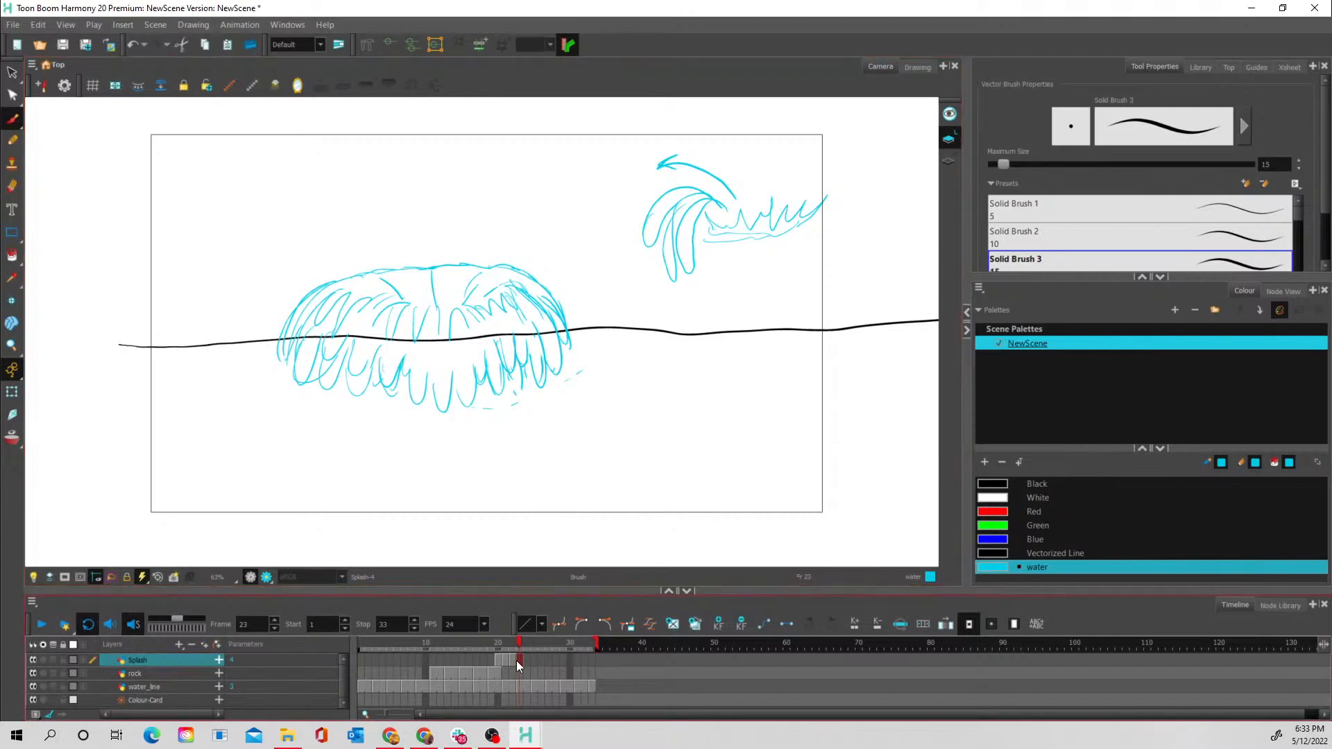
# On Splash frame 24, with onion skin showing only the previous drawing, brush the collapsing splash's left and middle streaks with a wavy base
pyautogui.click(526, 662)
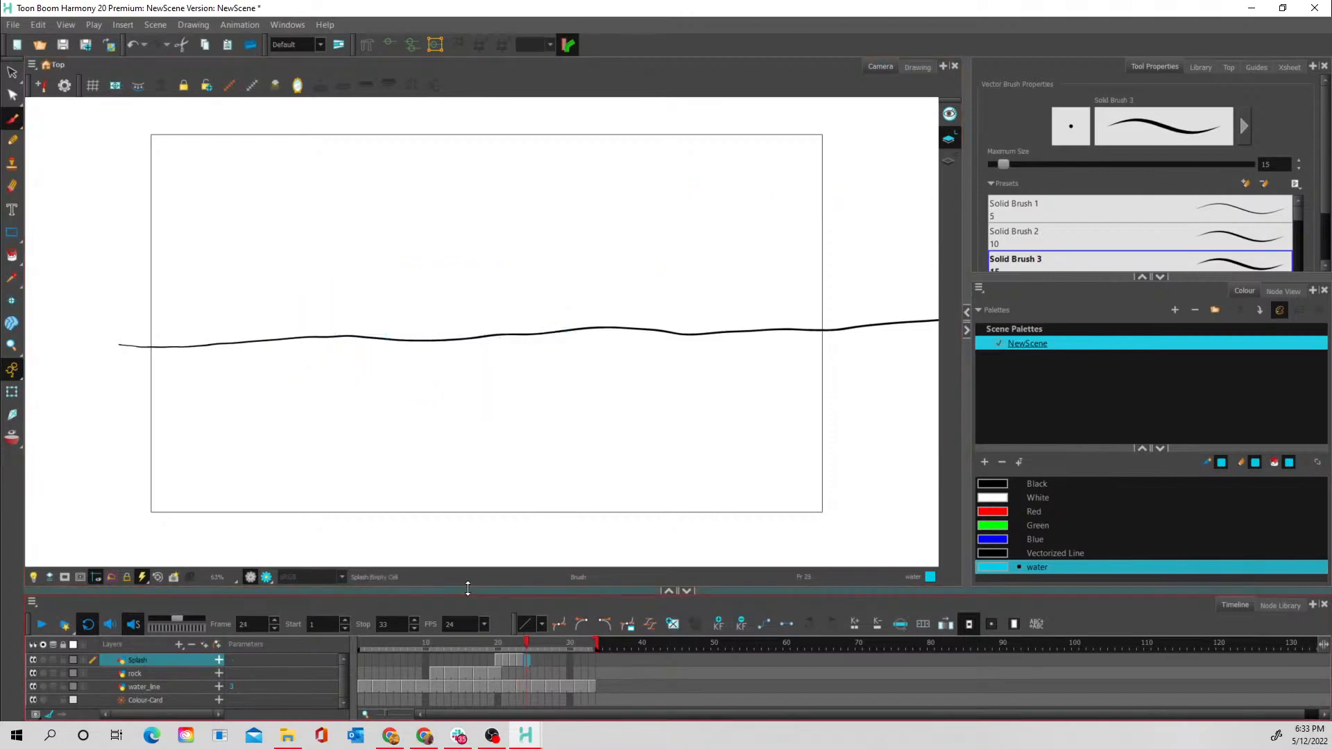
pyautogui.click(12, 435)
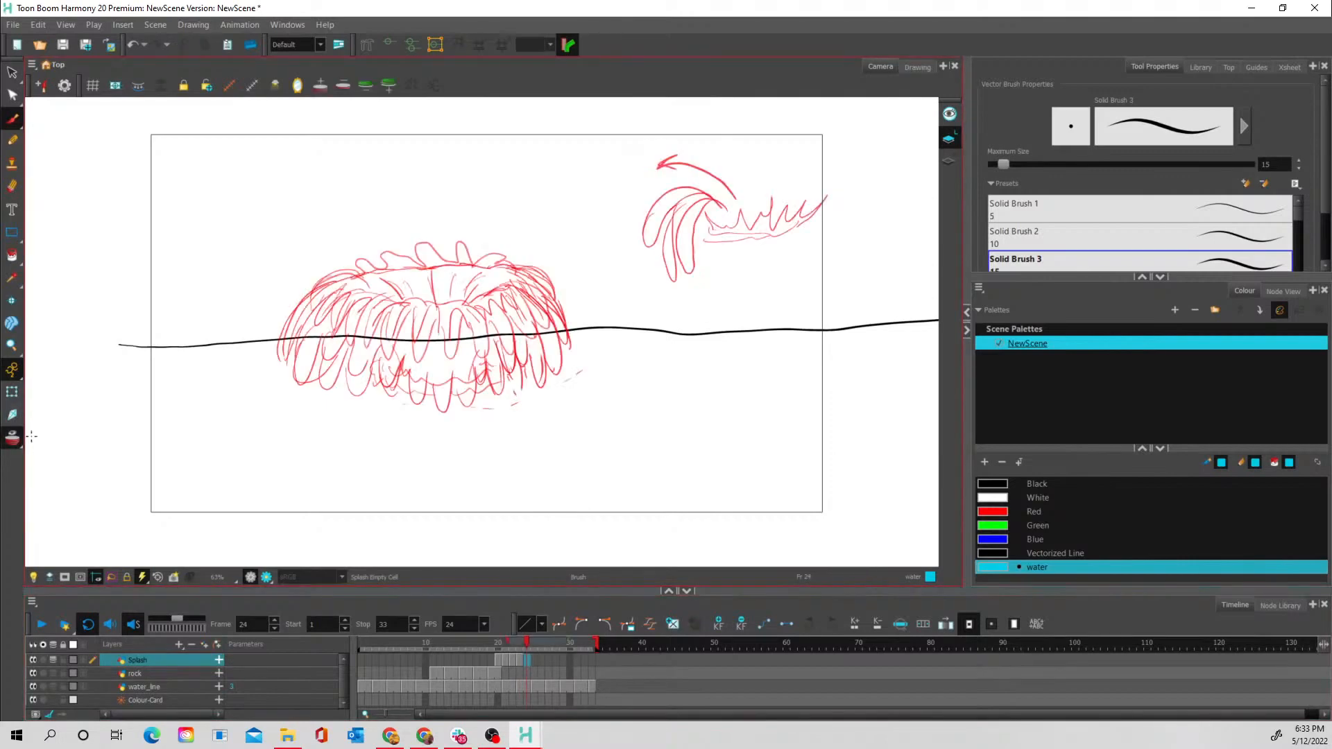
pyautogui.moveTo(510, 641); pyautogui.dragTo(514, 640)
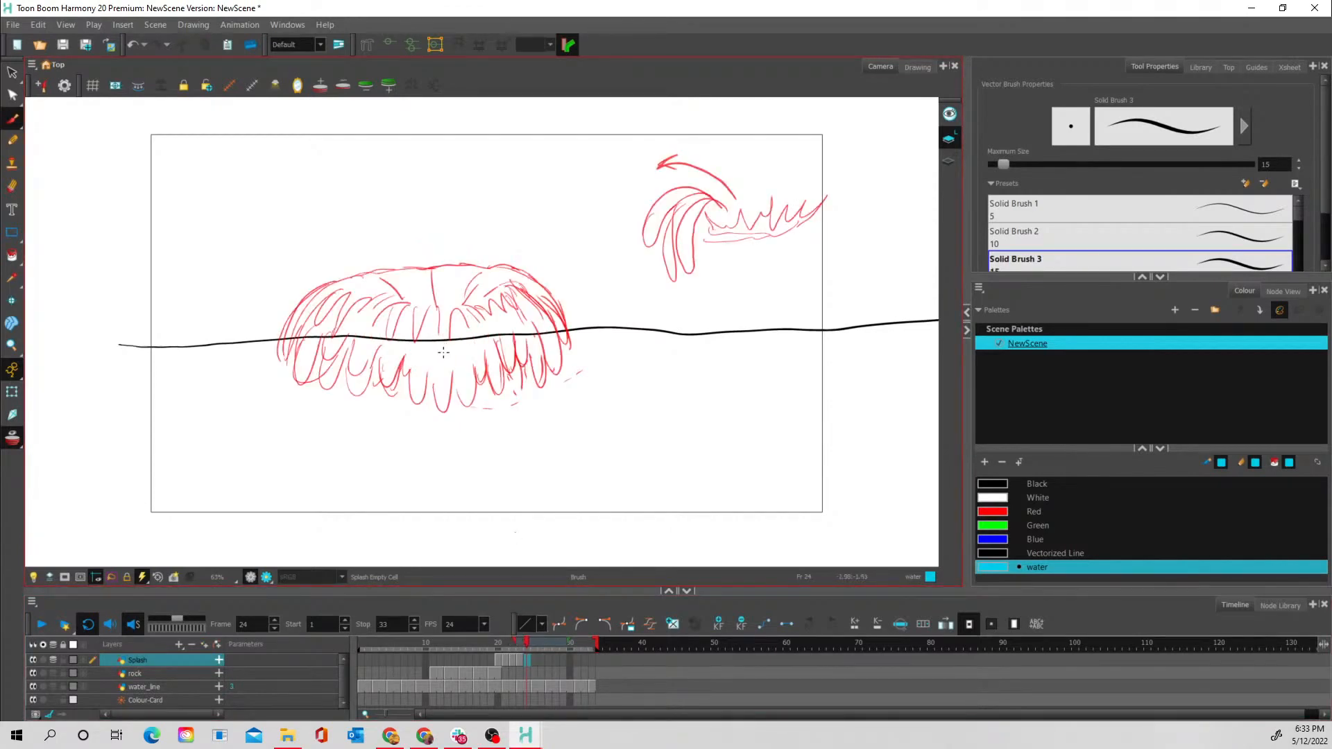
pyautogui.click(433, 428)
pyautogui.moveTo(431, 425)
pyautogui.mouseDown()
pyautogui.moveTo(452, 424)
pyautogui.moveTo(445, 332)
pyautogui.moveTo(433, 401)
pyautogui.mouseUp()
pyautogui.moveTo(436, 354)
pyautogui.mouseDown()
pyautogui.moveTo(432, 382)
pyautogui.moveTo(409, 364)
pyautogui.moveTo(406, 430)
pyautogui.moveTo(421, 416)
pyautogui.moveTo(406, 401)
pyautogui.moveTo(402, 414)
pyautogui.moveTo(415, 352)
pyautogui.moveTo(414, 396)
pyautogui.moveTo(424, 391)
pyautogui.moveTo(378, 383)
pyautogui.moveTo(390, 346)
pyautogui.moveTo(381, 389)
pyautogui.moveTo(394, 376)
pyautogui.moveTo(398, 401)
pyautogui.moveTo(371, 414)
pyautogui.moveTo(383, 400)
pyautogui.moveTo(393, 418)
pyautogui.moveTo(304, 411)
pyautogui.moveTo(323, 408)
pyautogui.moveTo(271, 381)
pyautogui.moveTo(274, 352)
pyautogui.moveTo(279, 370)
pyautogui.moveTo(321, 304)
pyautogui.moveTo(294, 377)
pyautogui.moveTo(330, 317)
pyautogui.moveTo(312, 369)
pyautogui.moveTo(354, 311)
pyautogui.moveTo(339, 349)
pyautogui.moveTo(372, 322)
pyautogui.moveTo(362, 385)
pyautogui.moveTo(383, 336)
pyautogui.moveTo(406, 323)
pyautogui.moveTo(402, 368)
pyautogui.moveTo(432, 353)
pyautogui.mouseUp()
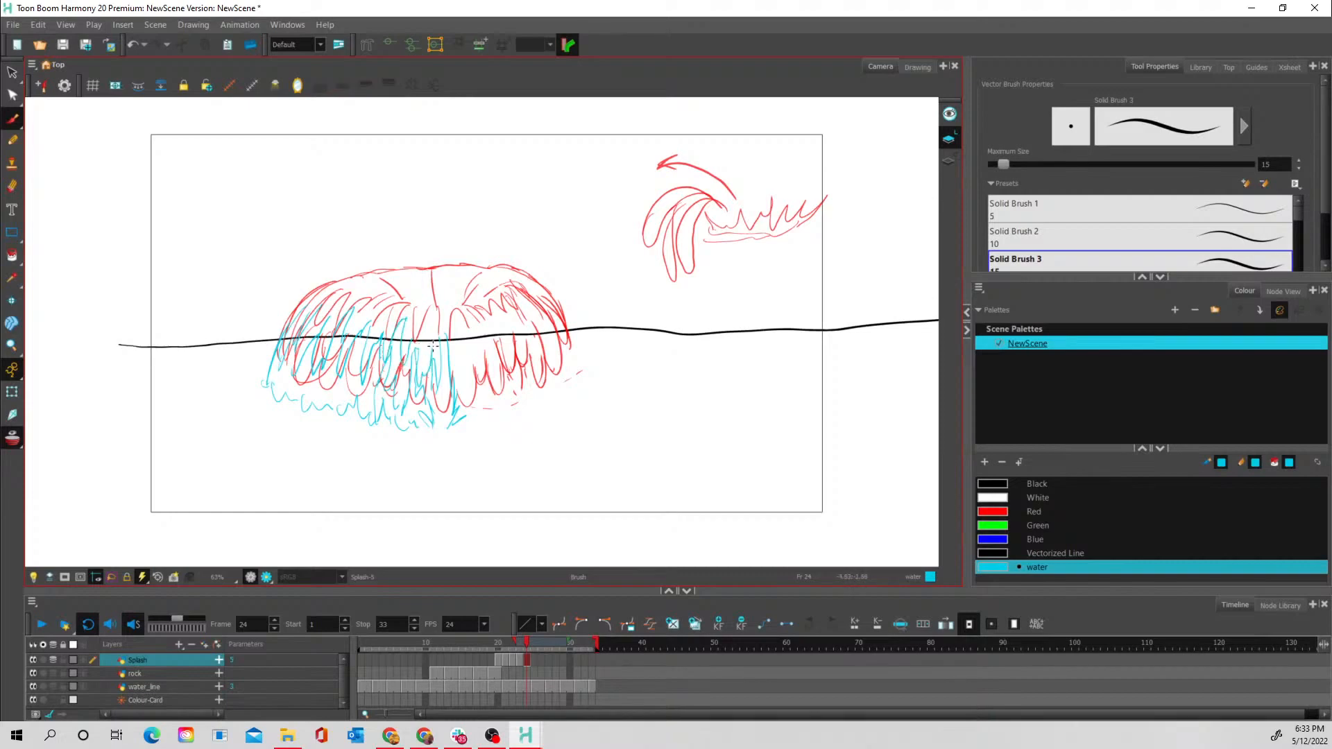
# Complete frame 24's splash with right-side streaks, outward spikes, wavy base ripples and a jagged back rim, checking with onion skin on and off
pyautogui.click(14, 439)
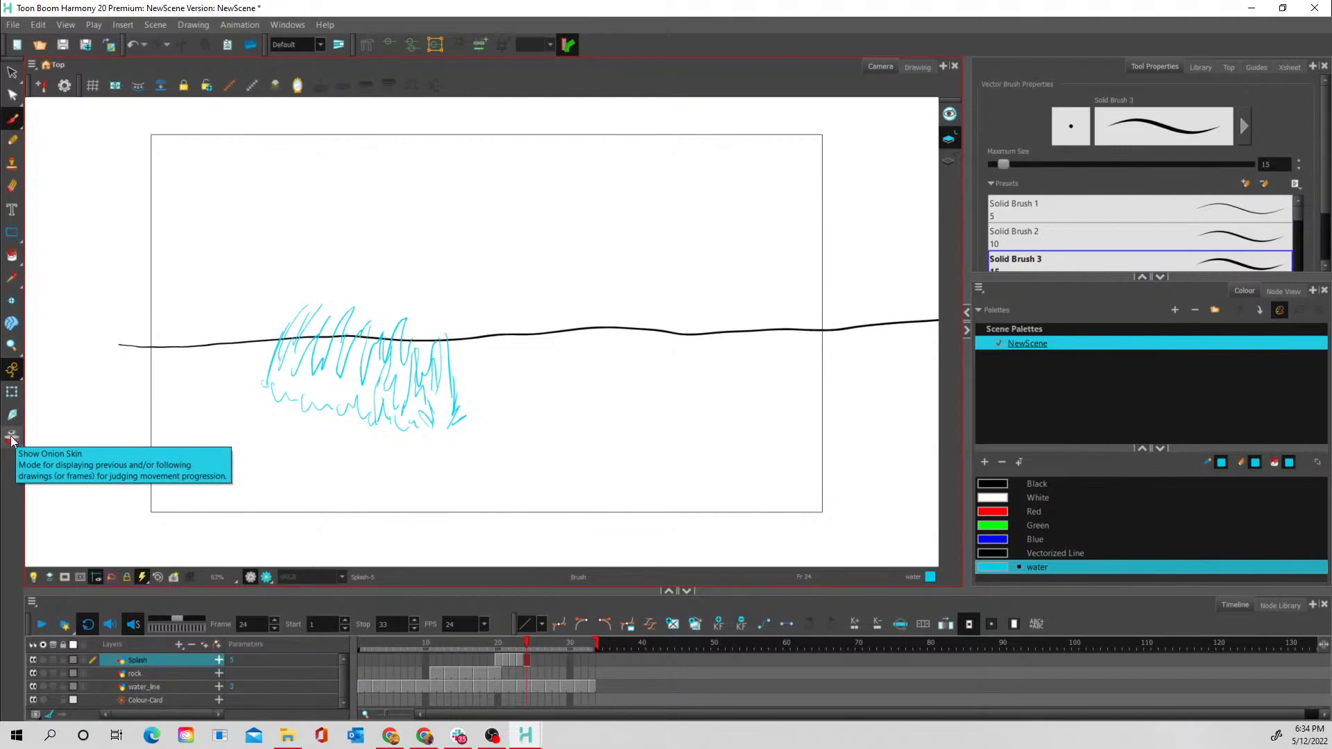
pyautogui.click(13, 439)
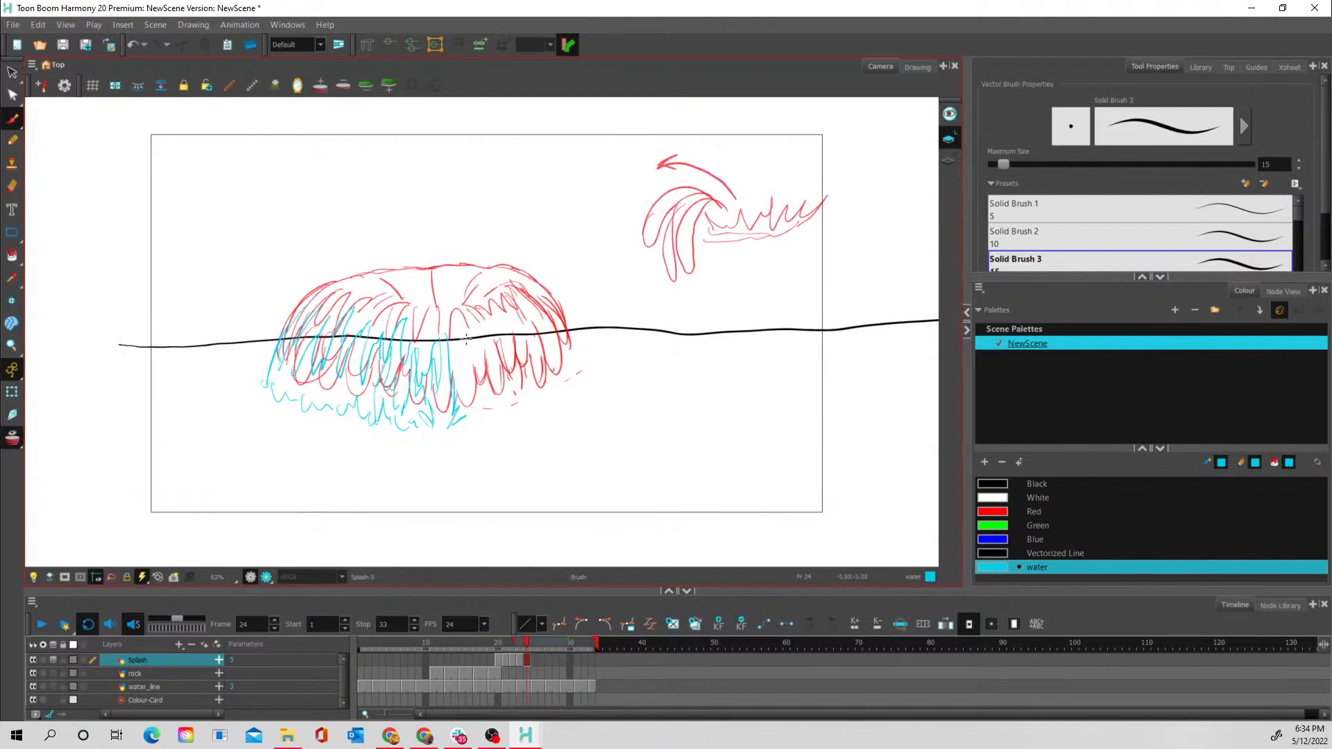
pyautogui.moveTo(457, 351)
pyautogui.mouseDown()
pyautogui.moveTo(460, 380)
pyautogui.moveTo(460, 334)
pyautogui.moveTo(484, 397)
pyautogui.moveTo(484, 336)
pyautogui.moveTo(501, 351)
pyautogui.moveTo(485, 329)
pyautogui.moveTo(510, 378)
pyautogui.mouseUp()
pyautogui.moveTo(495, 320)
pyautogui.mouseDown()
pyautogui.moveTo(523, 361)
pyautogui.moveTo(511, 312)
pyautogui.moveTo(535, 340)
pyautogui.moveTo(522, 298)
pyautogui.moveTo(549, 325)
pyautogui.moveTo(552, 308)
pyautogui.moveTo(535, 288)
pyautogui.moveTo(592, 369)
pyautogui.moveTo(582, 359)
pyautogui.moveTo(598, 345)
pyautogui.moveTo(584, 365)
pyautogui.moveTo(624, 353)
pyautogui.moveTo(559, 396)
pyautogui.moveTo(562, 366)
pyautogui.moveTo(579, 383)
pyautogui.moveTo(533, 398)
pyautogui.moveTo(611, 377)
pyautogui.moveTo(512, 413)
pyautogui.moveTo(543, 401)
pyautogui.moveTo(512, 394)
pyautogui.mouseUp()
pyautogui.click(12, 439)
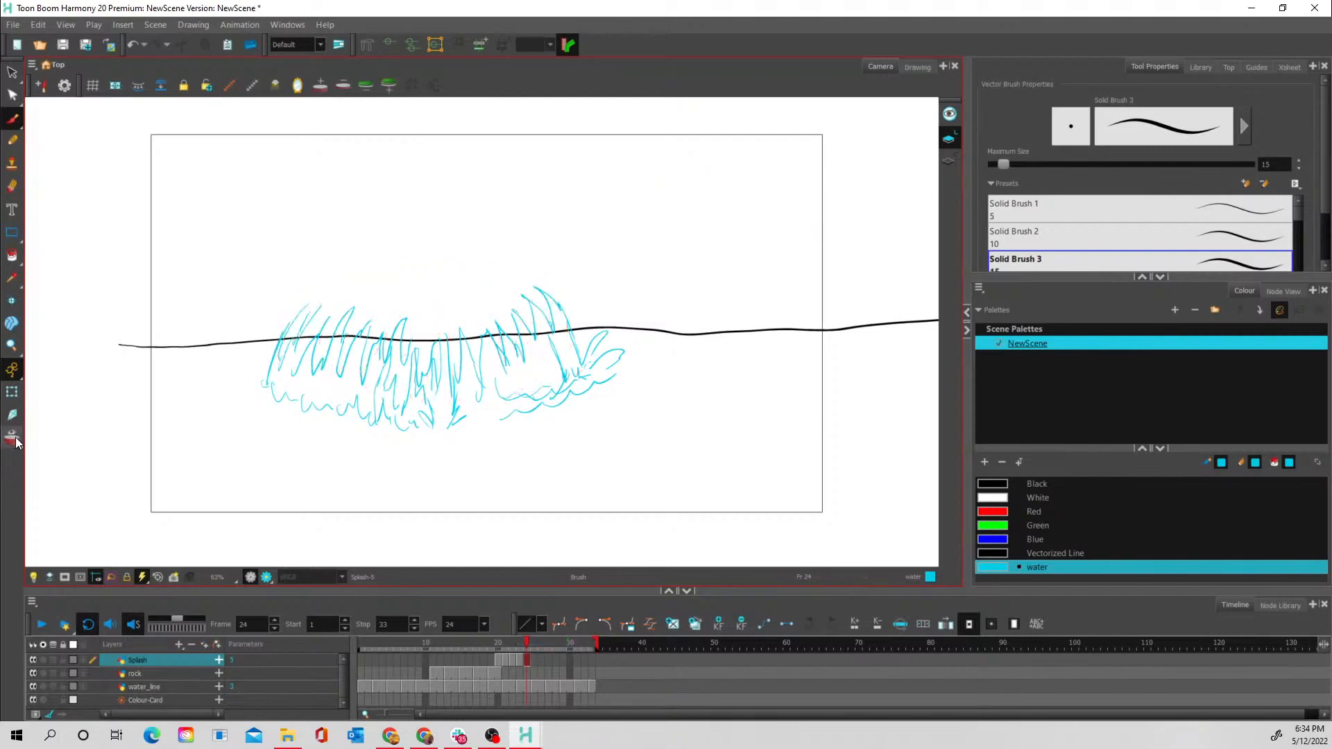
pyautogui.moveTo(473, 411)
pyautogui.mouseDown()
pyautogui.moveTo(493, 371)
pyautogui.moveTo(502, 403)
pyautogui.moveTo(523, 397)
pyautogui.moveTo(515, 349)
pyautogui.moveTo(545, 393)
pyautogui.moveTo(538, 350)
pyautogui.moveTo(557, 388)
pyautogui.moveTo(544, 336)
pyautogui.mouseUp()
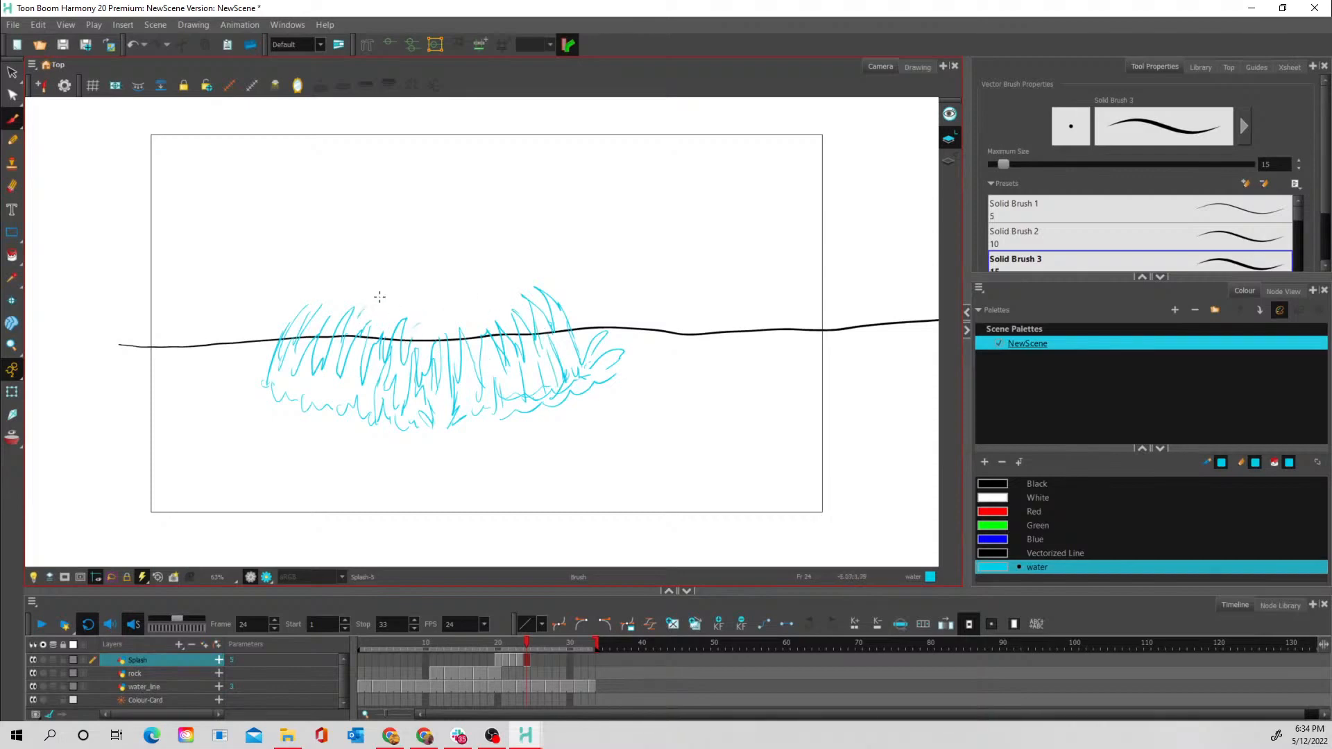
pyautogui.moveTo(380, 308)
pyautogui.mouseDown()
pyautogui.moveTo(425, 308)
pyautogui.moveTo(455, 335)
pyautogui.moveTo(476, 322)
pyautogui.moveTo(466, 329)
pyautogui.moveTo(479, 337)
pyautogui.moveTo(506, 287)
pyautogui.mouseUp()
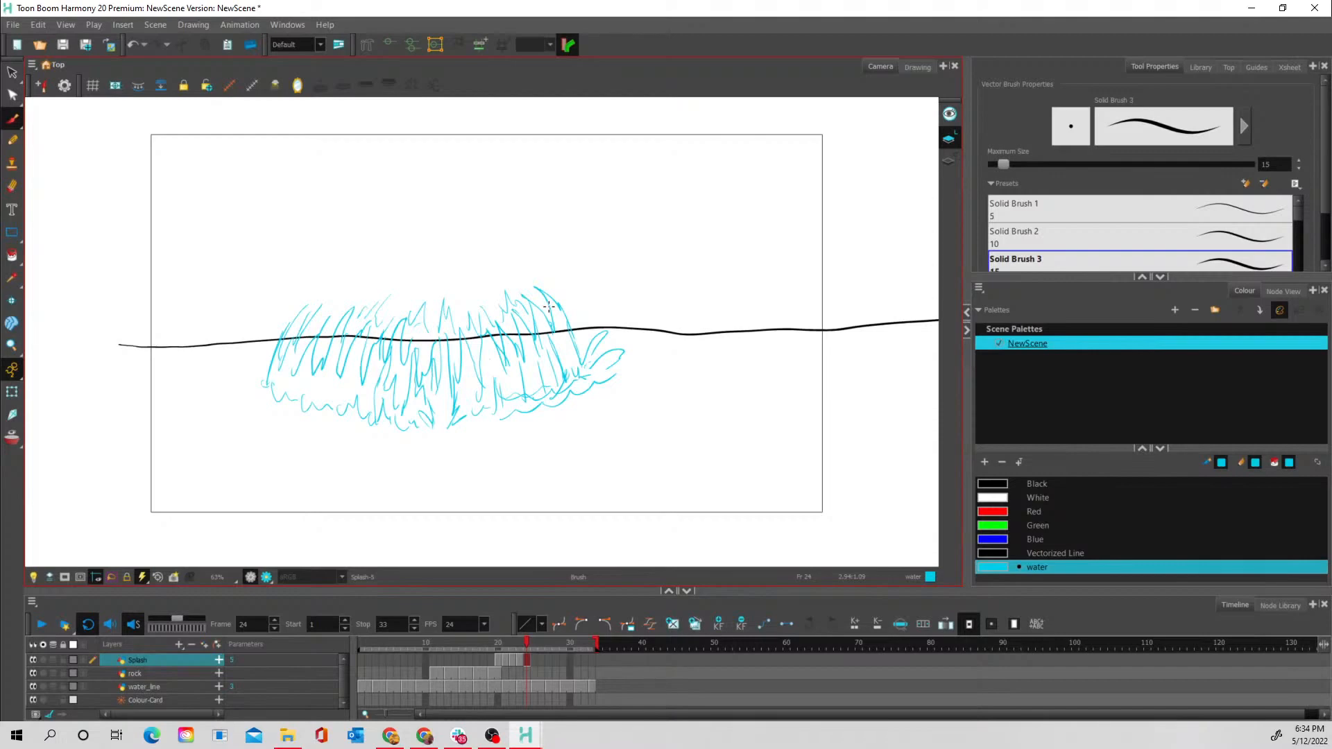
# Step through the Splash drawings on frames 20 to 24 to check how the splash progresses
pyautogui.click(499, 659)
pyautogui.click(511, 661)
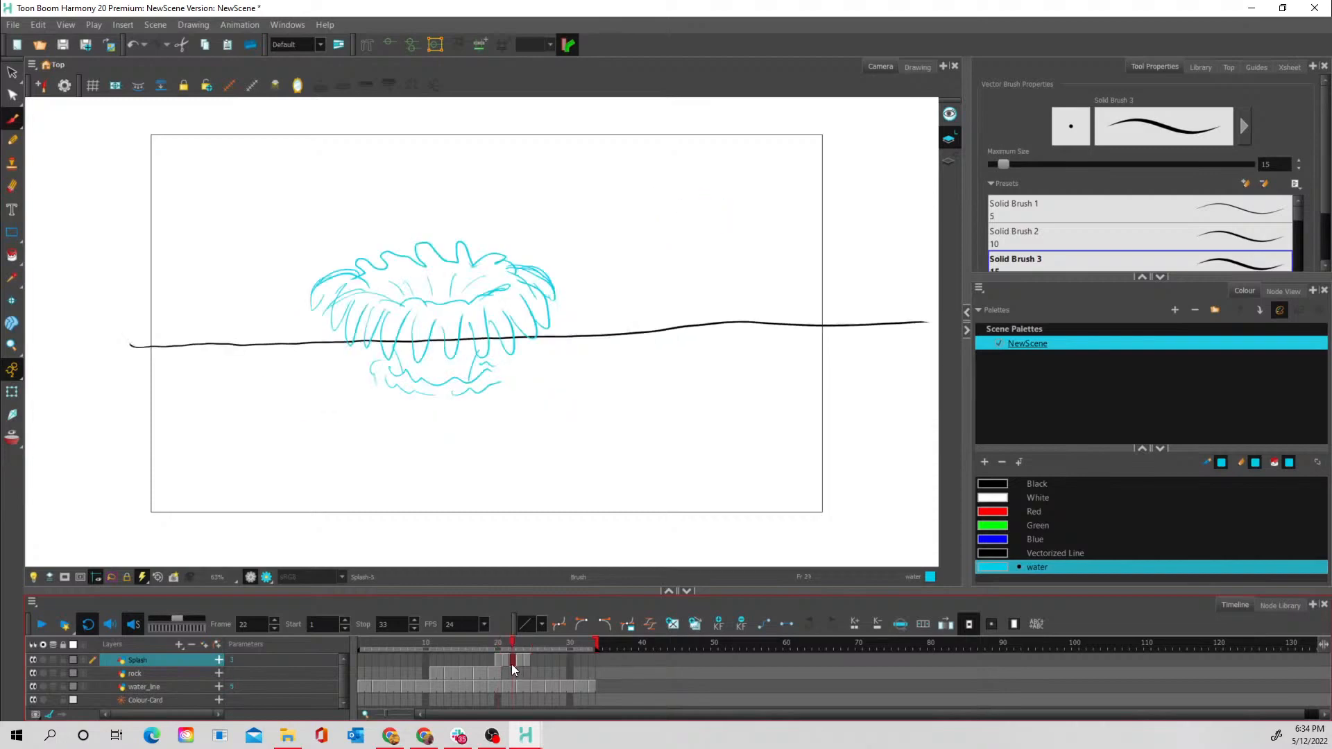
pyautogui.click(517, 661)
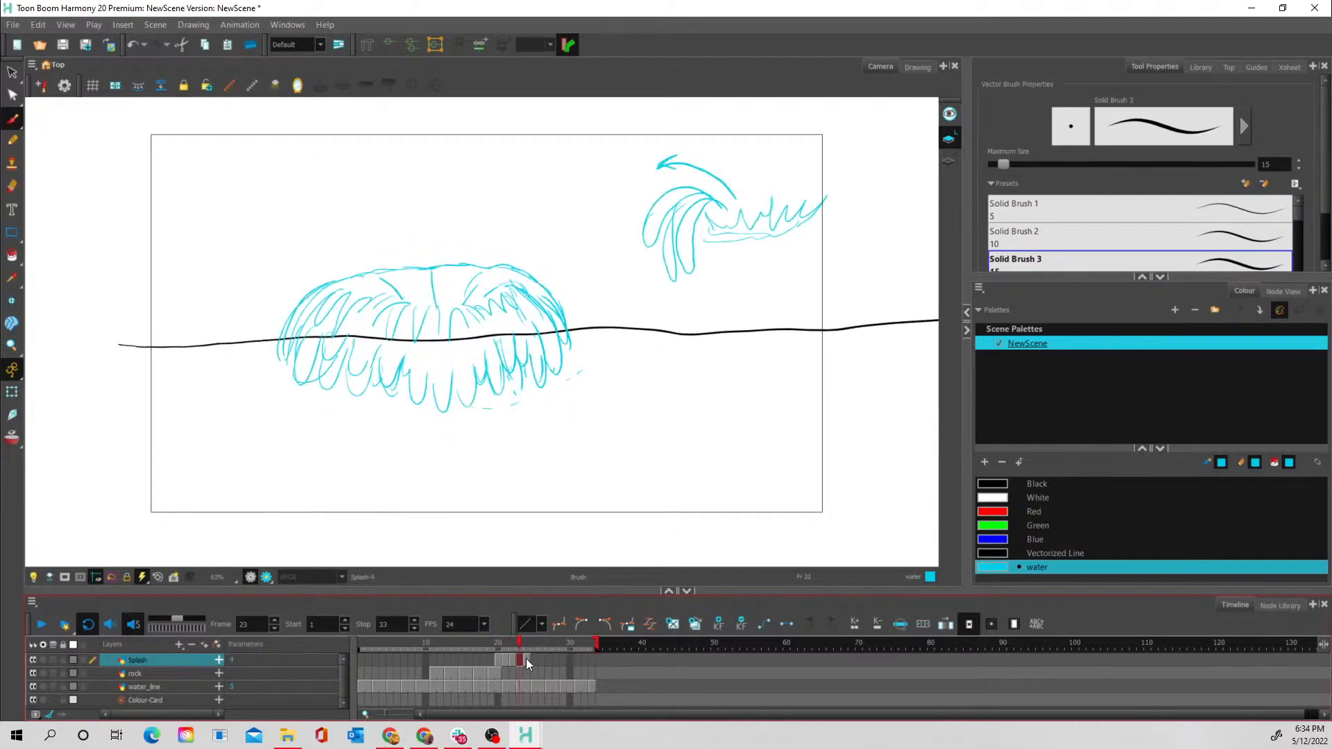
pyautogui.click(525, 661)
pyautogui.click(500, 660)
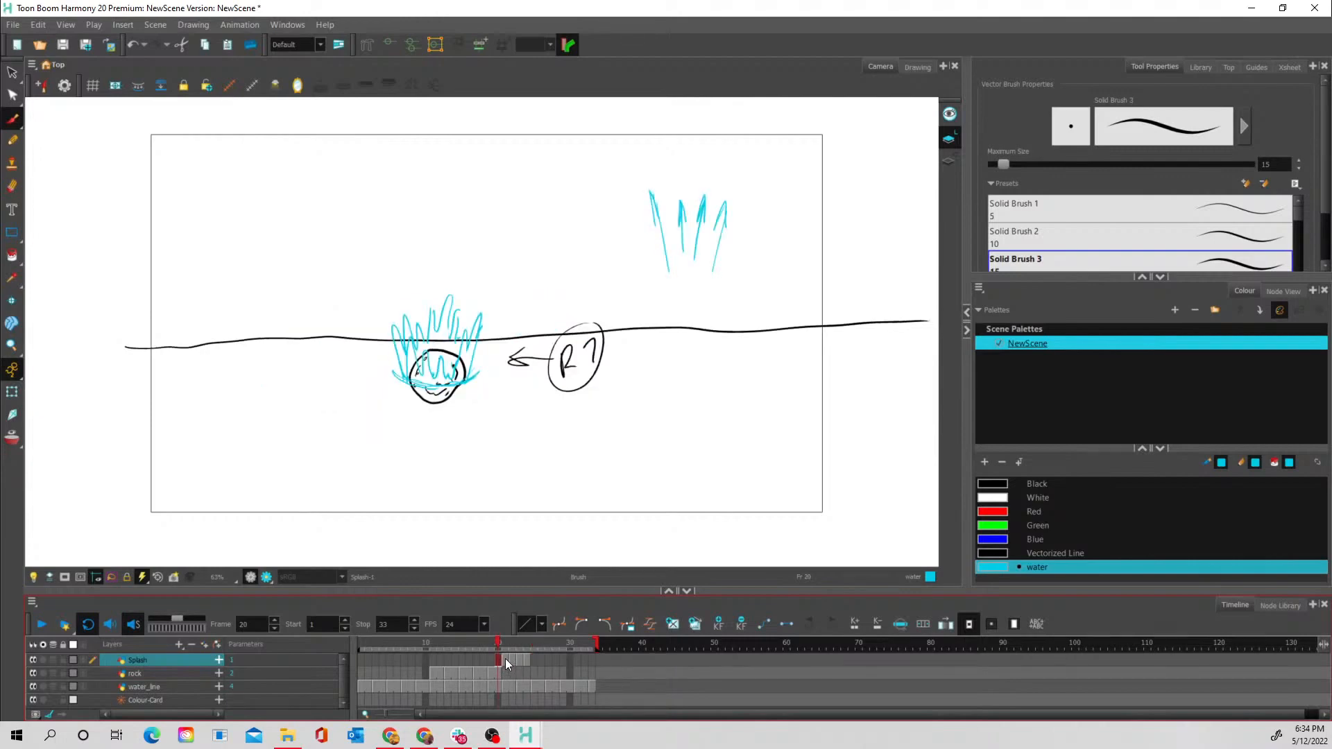
pyautogui.click(506, 662)
pyautogui.click(512, 663)
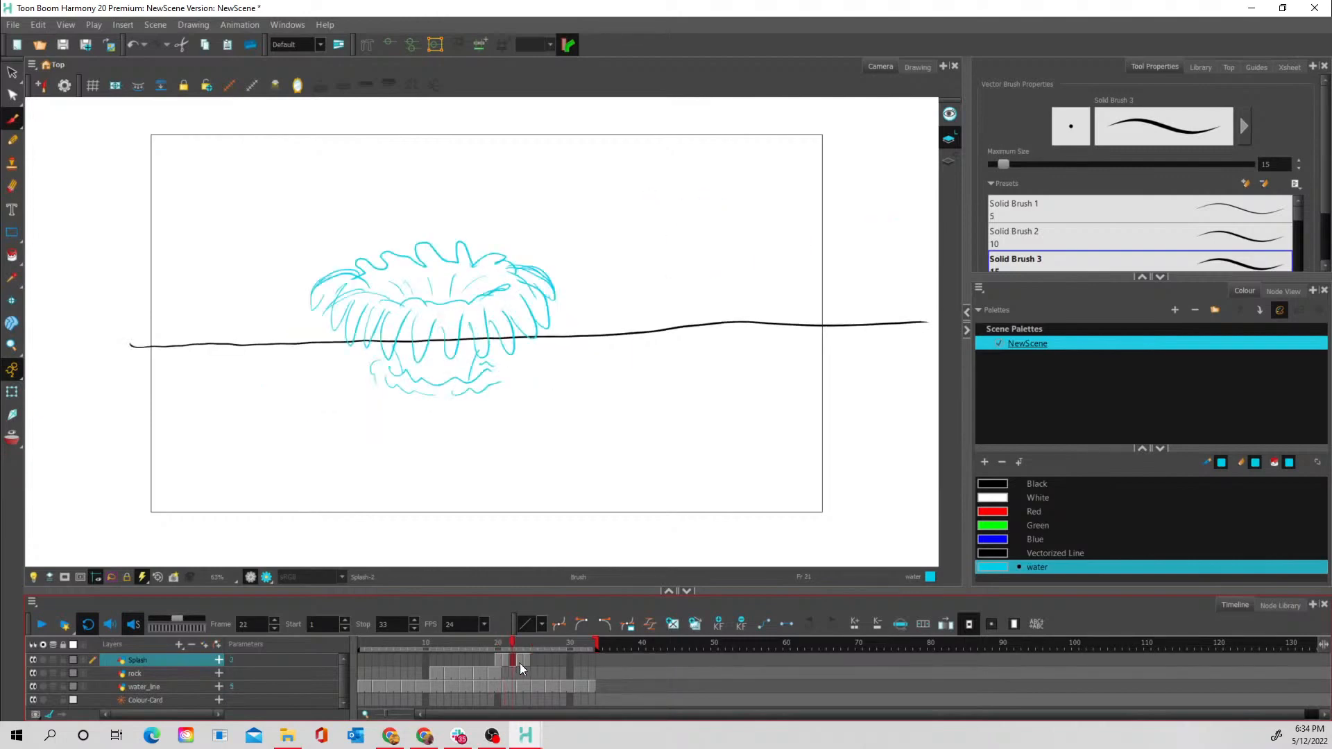
pyautogui.click(520, 665)
pyautogui.click(526, 662)
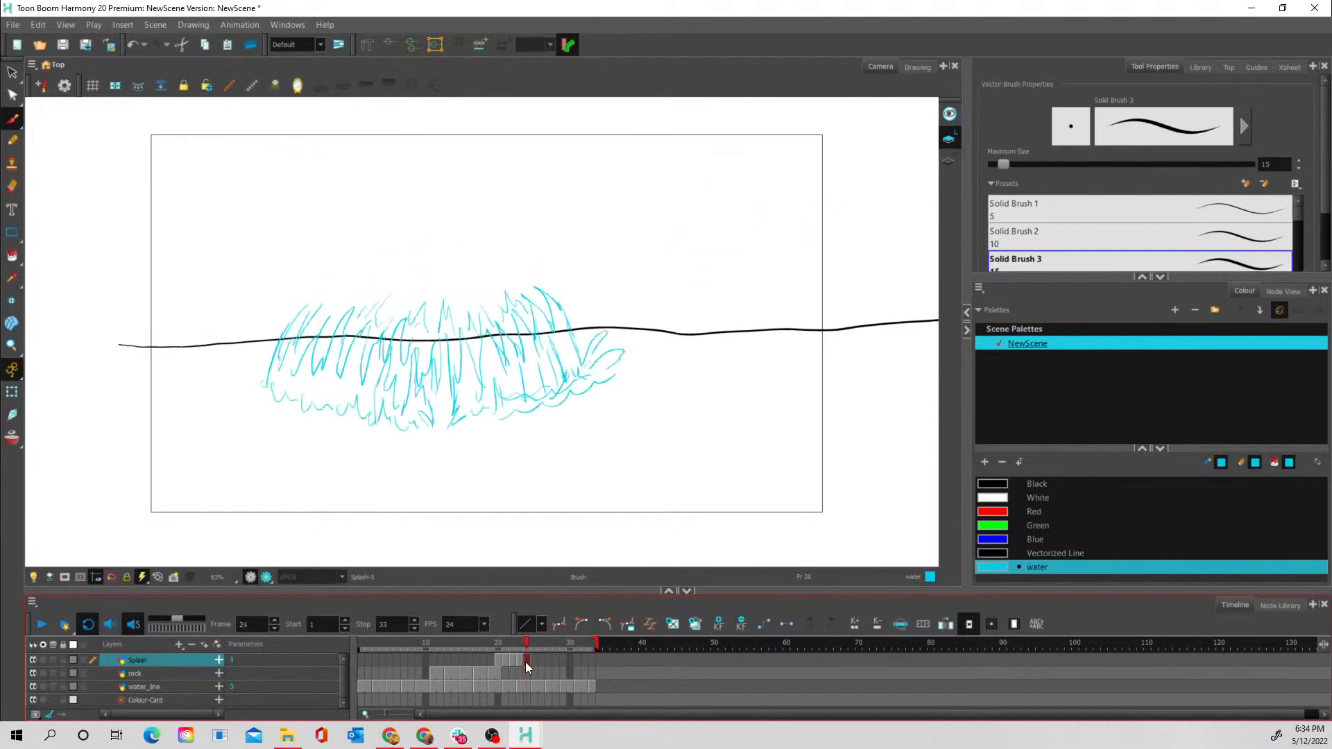
# On Splash frame 25, using onion skin, brush a lower splash with two zigzag rows, surrounded by curved ripple lines and a small right-hand spike
pyautogui.click(533, 659)
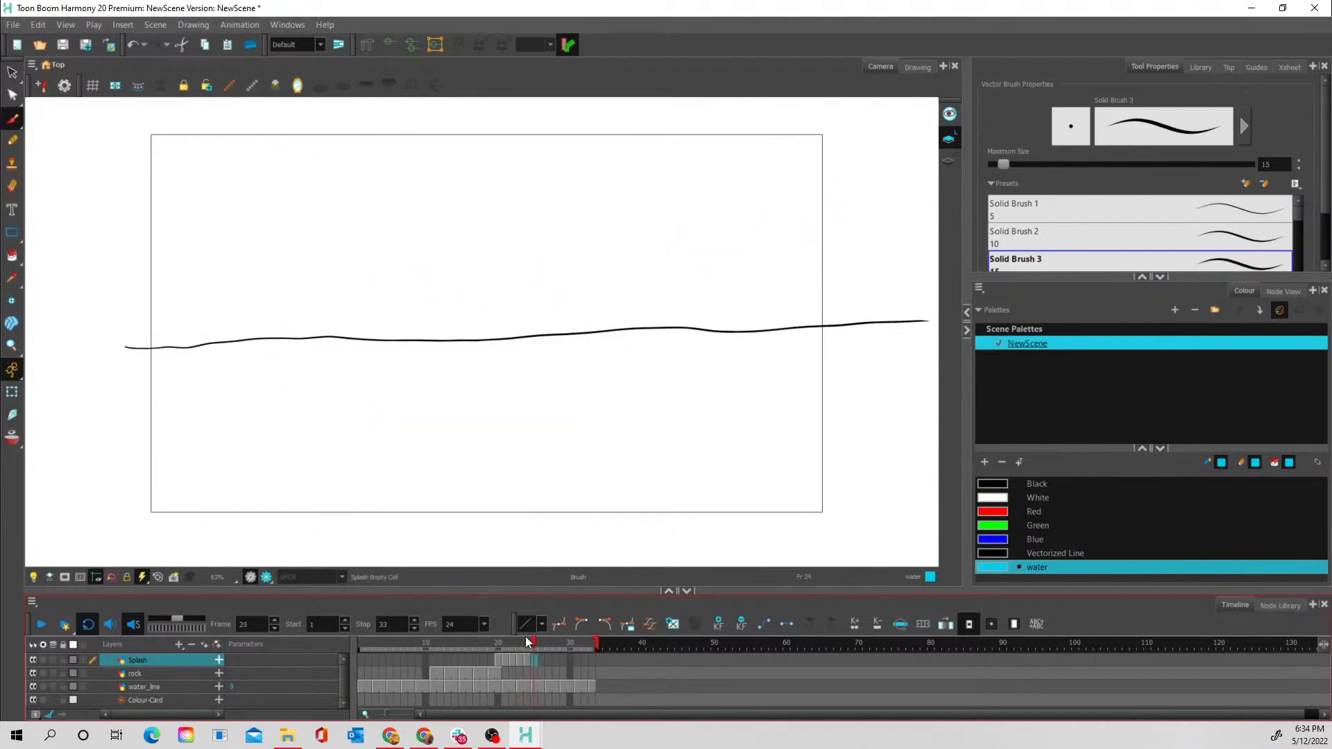
pyautogui.hotkey('alt', 'o')
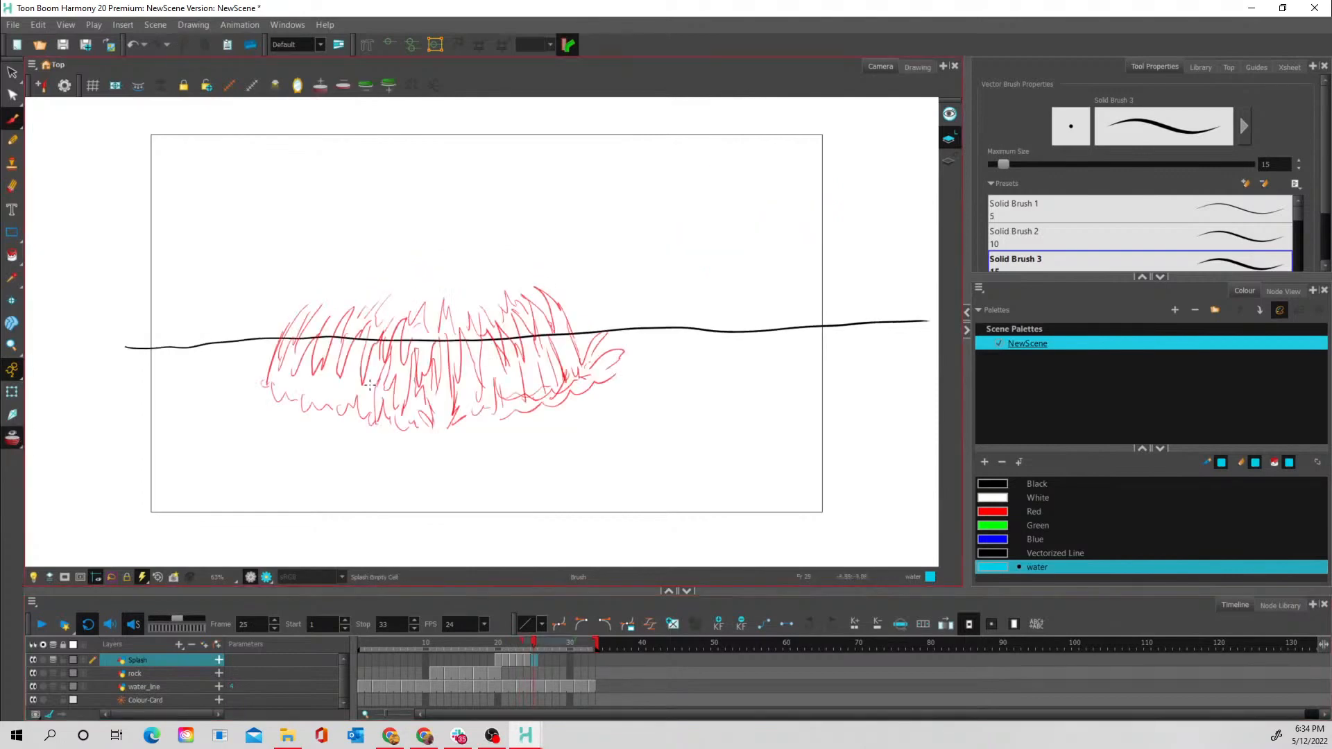
pyautogui.moveTo(273, 384)
pyautogui.mouseDown()
pyautogui.moveTo(281, 349)
pyautogui.moveTo(276, 389)
pyautogui.moveTo(298, 364)
pyautogui.moveTo(296, 396)
pyautogui.moveTo(307, 366)
pyautogui.moveTo(314, 394)
pyautogui.moveTo(268, 382)
pyautogui.moveTo(273, 359)
pyautogui.moveTo(309, 344)
pyautogui.moveTo(331, 356)
pyautogui.moveTo(363, 336)
pyautogui.moveTo(341, 347)
pyautogui.moveTo(351, 336)
pyautogui.moveTo(405, 356)
pyautogui.moveTo(388, 362)
pyautogui.moveTo(447, 338)
pyautogui.moveTo(461, 365)
pyautogui.moveTo(488, 351)
pyautogui.moveTo(488, 364)
pyautogui.moveTo(549, 335)
pyautogui.moveTo(535, 319)
pyautogui.moveTo(572, 337)
pyautogui.mouseUp()
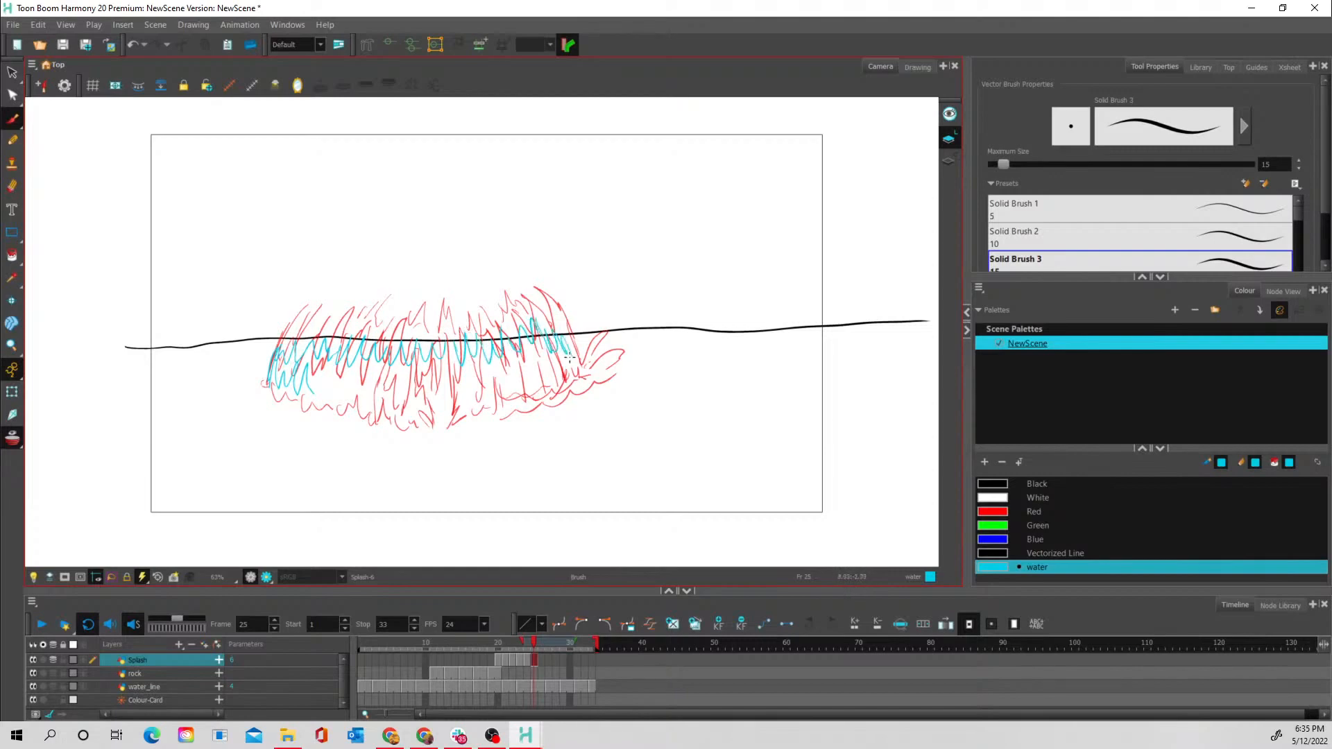
pyautogui.moveTo(308, 395)
pyautogui.mouseDown()
pyautogui.moveTo(328, 370)
pyautogui.moveTo(333, 395)
pyautogui.moveTo(361, 374)
pyautogui.moveTo(369, 396)
pyautogui.moveTo(393, 390)
pyautogui.moveTo(391, 406)
pyautogui.moveTo(432, 366)
pyautogui.moveTo(462, 411)
pyautogui.moveTo(476, 387)
pyautogui.moveTo(493, 411)
pyautogui.moveTo(494, 366)
pyautogui.moveTo(521, 375)
pyautogui.moveTo(511, 379)
pyautogui.moveTo(519, 349)
pyautogui.moveTo(551, 383)
pyautogui.moveTo(538, 343)
pyautogui.moveTo(575, 388)
pyautogui.moveTo(574, 319)
pyautogui.moveTo(583, 361)
pyautogui.moveTo(626, 341)
pyautogui.moveTo(611, 358)
pyautogui.moveTo(619, 379)
pyautogui.moveTo(654, 355)
pyautogui.moveTo(638, 372)
pyautogui.moveTo(581, 360)
pyautogui.moveTo(603, 385)
pyautogui.moveTo(531, 417)
pyautogui.mouseUp()
pyautogui.moveTo(614, 377)
pyautogui.mouseDown()
pyautogui.moveTo(536, 427)
pyautogui.moveTo(442, 435)
pyautogui.moveTo(426, 420)
pyautogui.moveTo(355, 435)
pyautogui.moveTo(251, 386)
pyautogui.mouseUp()
pyautogui.click(13, 439)
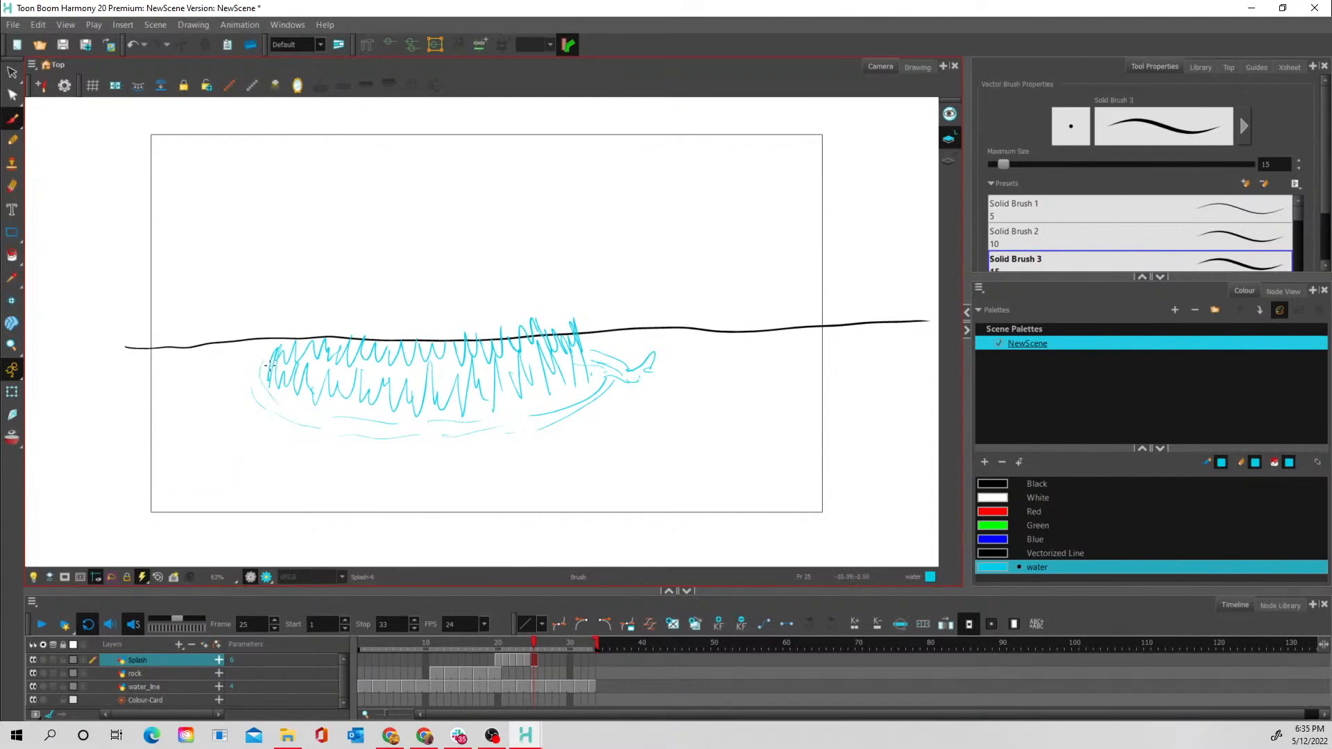
pyautogui.moveTo(249, 384)
pyautogui.mouseDown()
pyautogui.moveTo(298, 422)
pyautogui.moveTo(259, 392)
pyautogui.moveTo(257, 370)
pyautogui.moveTo(321, 426)
pyautogui.moveTo(362, 431)
pyautogui.moveTo(337, 416)
pyautogui.moveTo(363, 386)
pyautogui.moveTo(327, 412)
pyautogui.moveTo(433, 422)
pyautogui.moveTo(367, 438)
pyautogui.moveTo(492, 422)
pyautogui.moveTo(452, 436)
pyautogui.moveTo(509, 425)
pyautogui.moveTo(446, 420)
pyautogui.moveTo(550, 420)
pyautogui.moveTo(505, 430)
pyautogui.moveTo(571, 413)
pyautogui.moveTo(533, 417)
pyautogui.moveTo(609, 374)
pyautogui.moveTo(605, 397)
pyautogui.moveTo(580, 409)
pyautogui.moveTo(650, 373)
pyautogui.mouseUp()
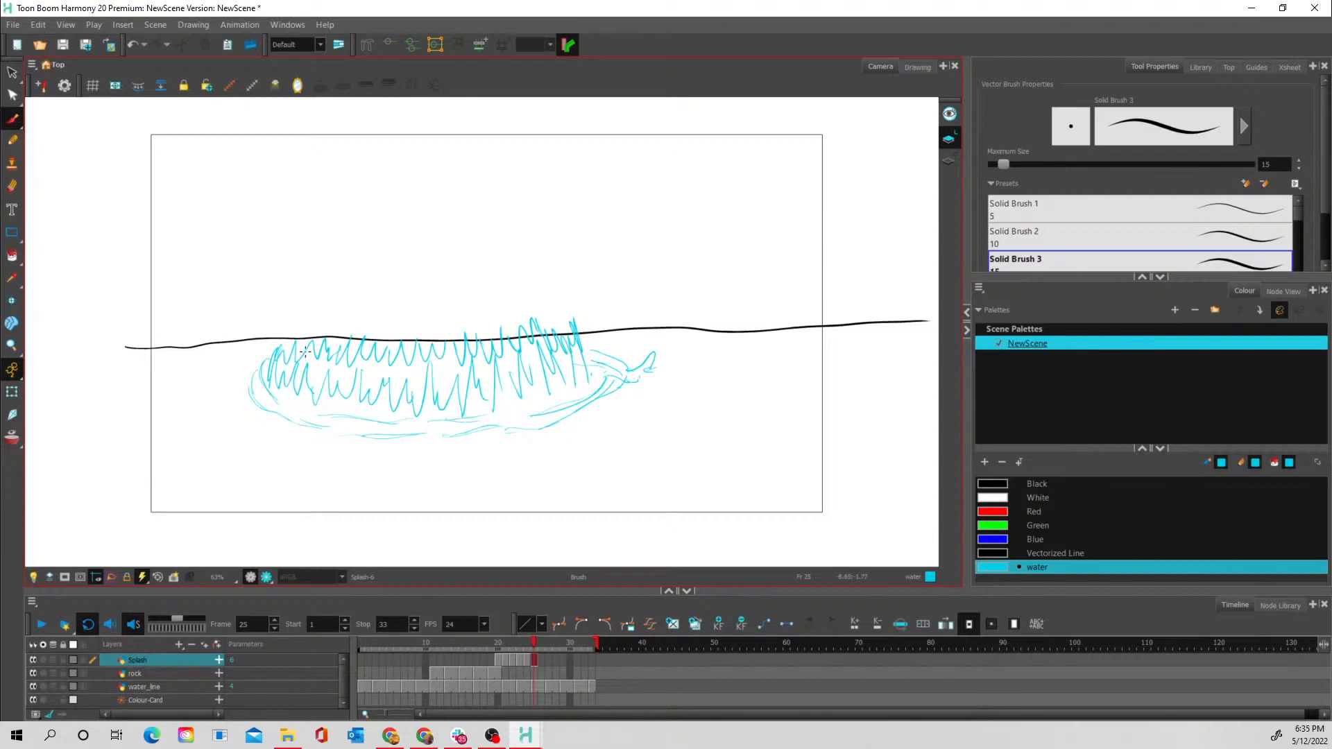
# Scrub through the splash drawings from frame 21 onward to review the motion up to frame 26
pyautogui.click(504, 642)
pyautogui.moveTo(508, 643)
pyautogui.mouseDown()
pyautogui.moveTo(525, 647)
pyautogui.moveTo(493, 646)
pyautogui.moveTo(512, 646)
pyautogui.mouseUp()
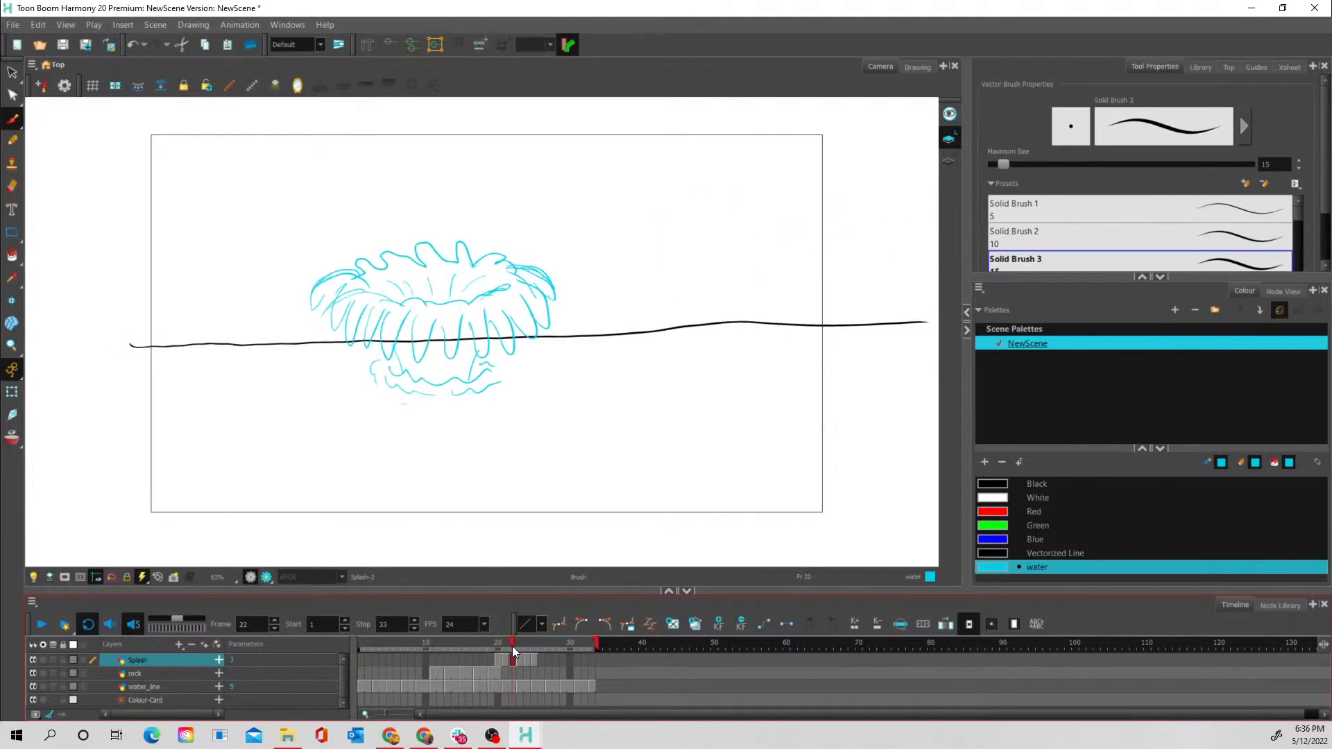
pyautogui.moveTo(515, 647); pyautogui.dragTo(540, 643)
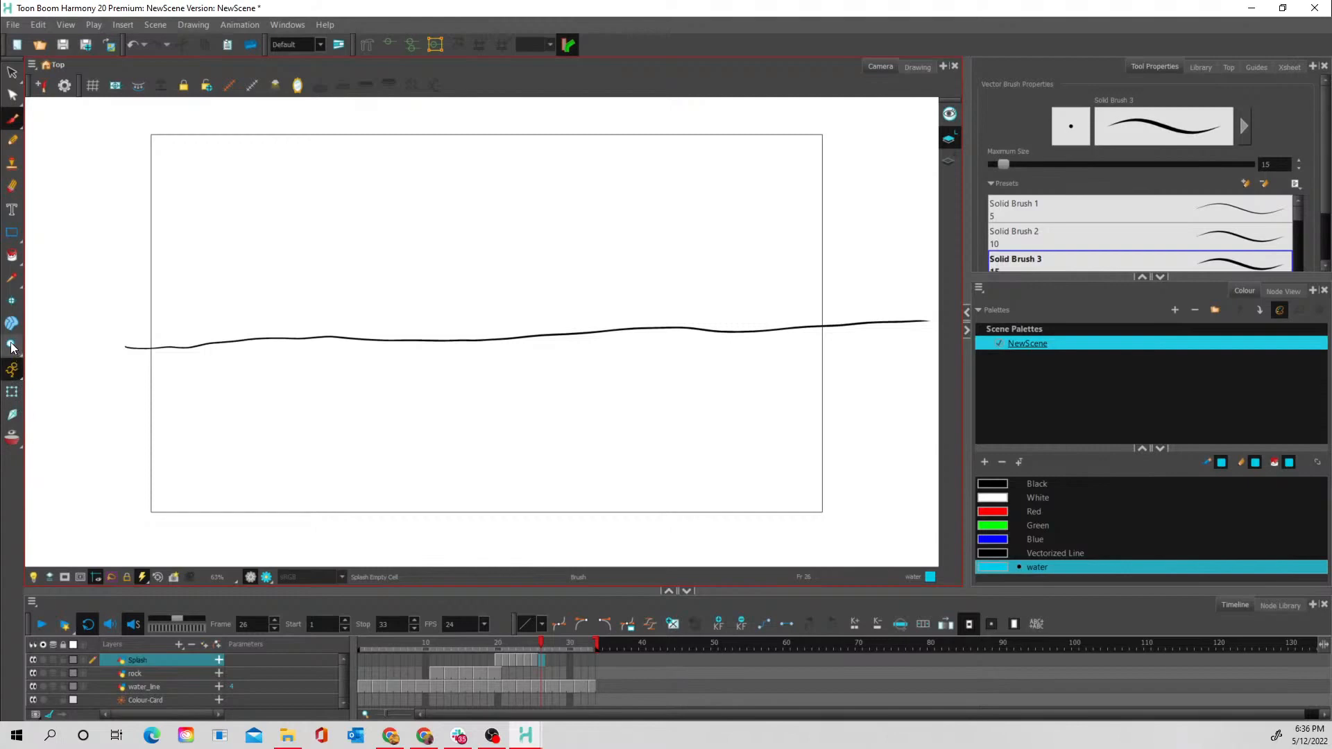
# On Splash frame 26, using onion skin, brush wider curved ripple lines around the sides and front of the previous splash
pyautogui.click(12, 437)
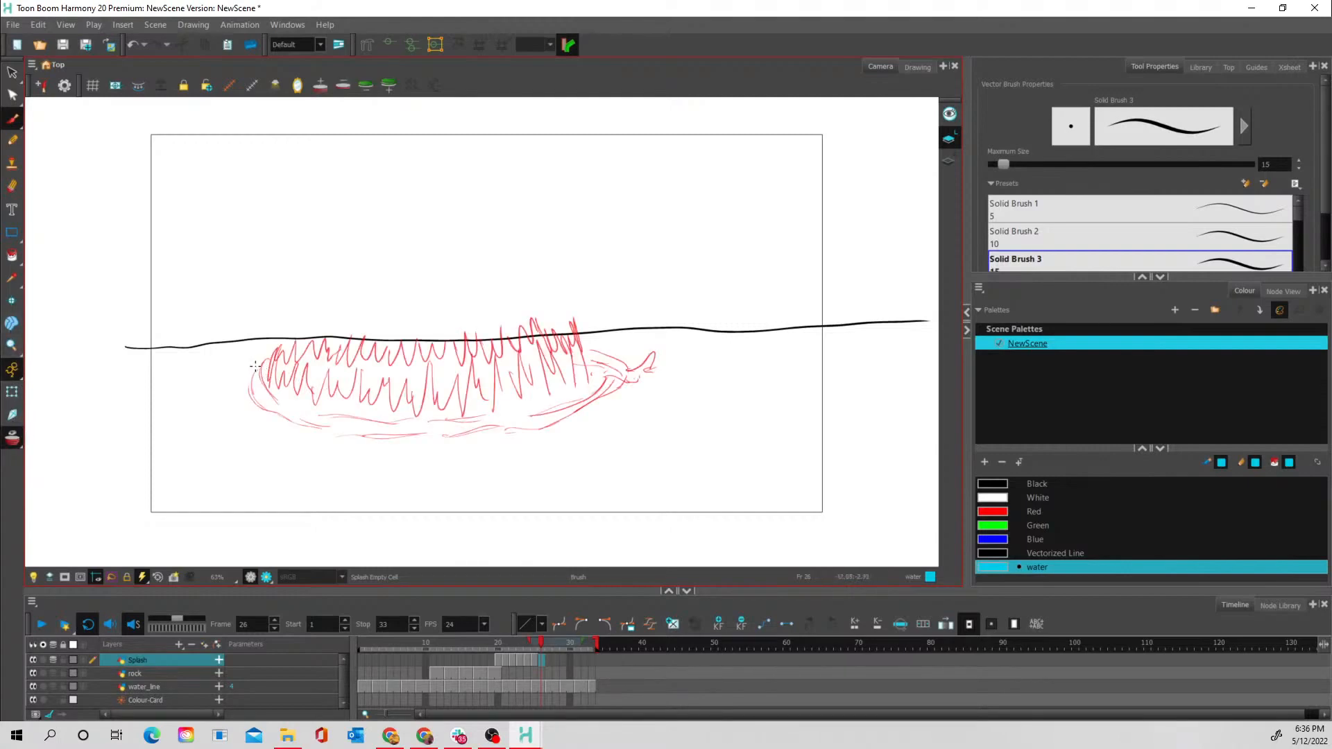
pyautogui.moveTo(251, 381); pyautogui.dragTo(256, 353)
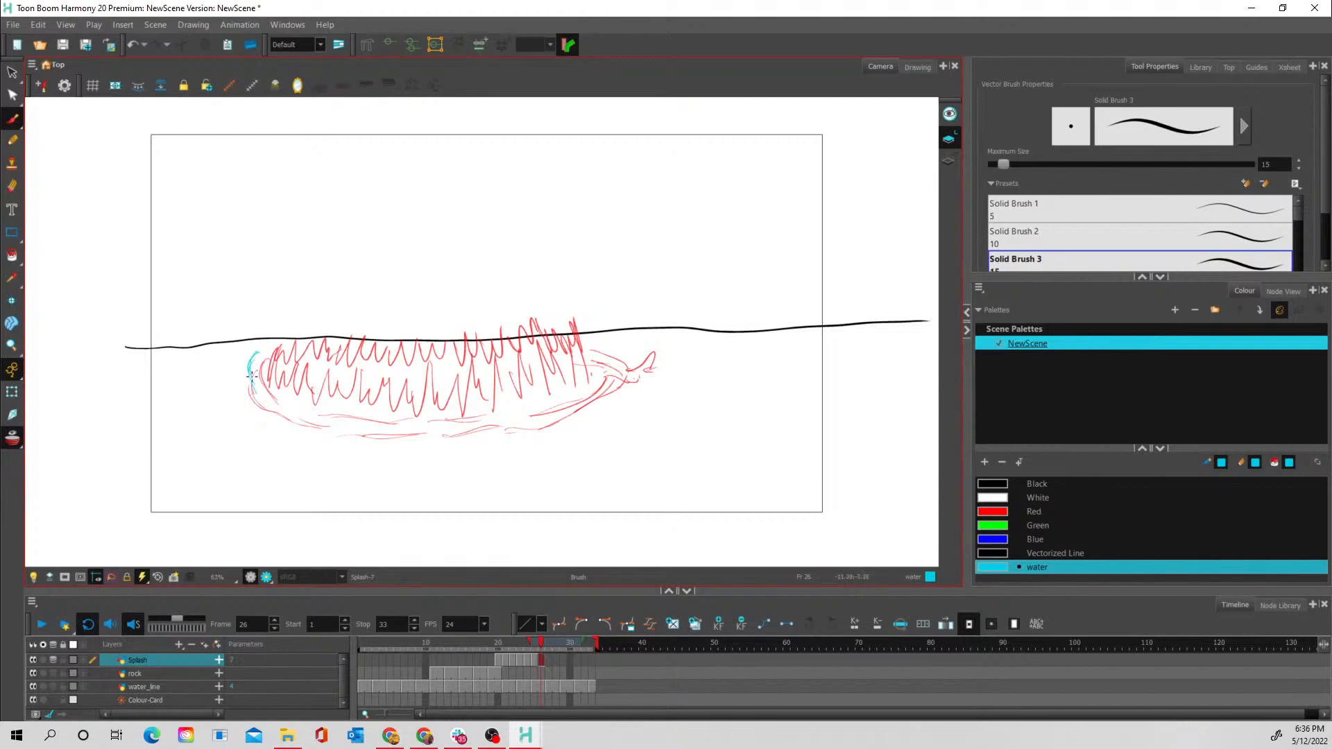
pyautogui.moveTo(242, 408)
pyautogui.mouseDown()
pyautogui.moveTo(229, 374)
pyautogui.moveTo(277, 428)
pyautogui.moveTo(366, 425)
pyautogui.moveTo(374, 444)
pyautogui.moveTo(430, 449)
pyautogui.mouseUp()
pyautogui.moveTo(444, 439)
pyautogui.mouseDown()
pyautogui.moveTo(611, 420)
pyautogui.moveTo(635, 377)
pyautogui.moveTo(609, 364)
pyautogui.moveTo(608, 393)
pyautogui.moveTo(613, 357)
pyautogui.mouseUp()
pyautogui.moveTo(352, 424)
pyautogui.mouseDown()
pyautogui.moveTo(521, 418)
pyautogui.moveTo(474, 429)
pyautogui.moveTo(514, 429)
pyautogui.moveTo(580, 408)
pyautogui.mouseUp()
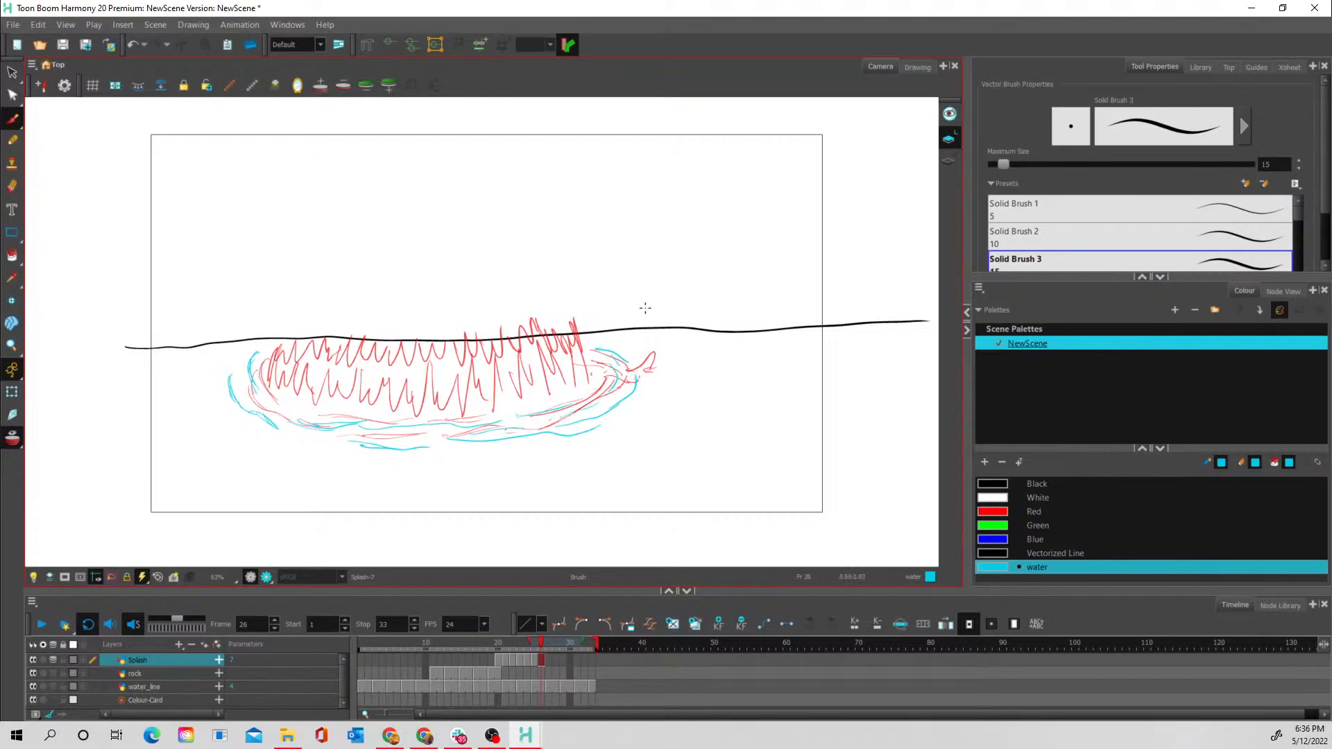
# Fill frame 26's splash with a low jagged front edge, small inner waves and a zigzag back rim, checking without onion skin
pyautogui.moveTo(592, 351)
pyautogui.mouseDown()
pyautogui.moveTo(588, 389)
pyautogui.moveTo(574, 364)
pyautogui.moveTo(565, 394)
pyautogui.moveTo(557, 350)
pyautogui.moveTo(580, 374)
pyautogui.mouseUp()
pyautogui.moveTo(527, 413)
pyautogui.mouseDown()
pyautogui.moveTo(525, 384)
pyautogui.moveTo(543, 408)
pyautogui.moveTo(562, 389)
pyautogui.moveTo(516, 397)
pyautogui.moveTo(515, 413)
pyautogui.moveTo(504, 395)
pyautogui.moveTo(493, 411)
pyautogui.moveTo(519, 393)
pyautogui.moveTo(474, 401)
pyautogui.moveTo(473, 374)
pyautogui.moveTo(455, 404)
pyautogui.moveTo(488, 407)
pyautogui.moveTo(445, 399)
pyautogui.moveTo(425, 414)
pyautogui.moveTo(401, 395)
pyautogui.moveTo(413, 406)
pyautogui.moveTo(390, 416)
pyautogui.moveTo(332, 398)
pyautogui.moveTo(317, 413)
pyautogui.moveTo(292, 387)
pyautogui.moveTo(277, 392)
pyautogui.moveTo(271, 365)
pyautogui.moveTo(426, 387)
pyautogui.mouseUp()
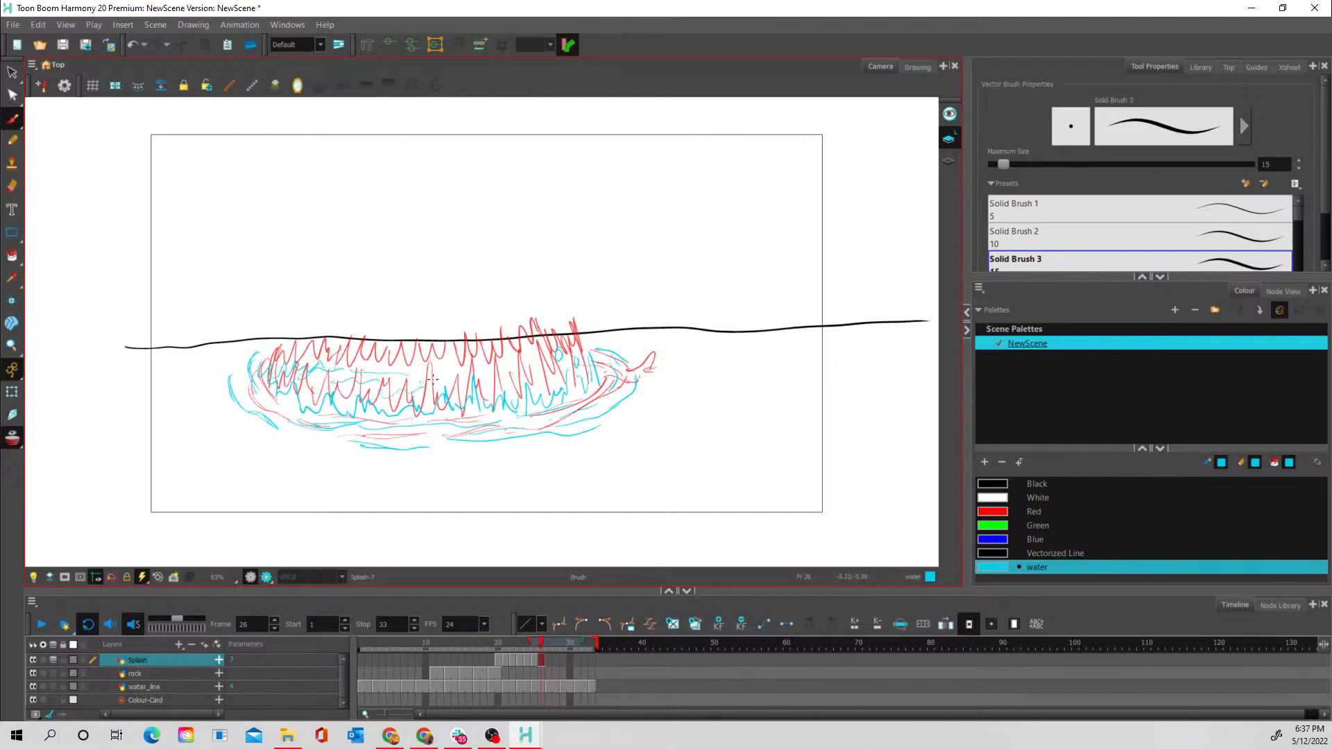
pyautogui.click(12, 439)
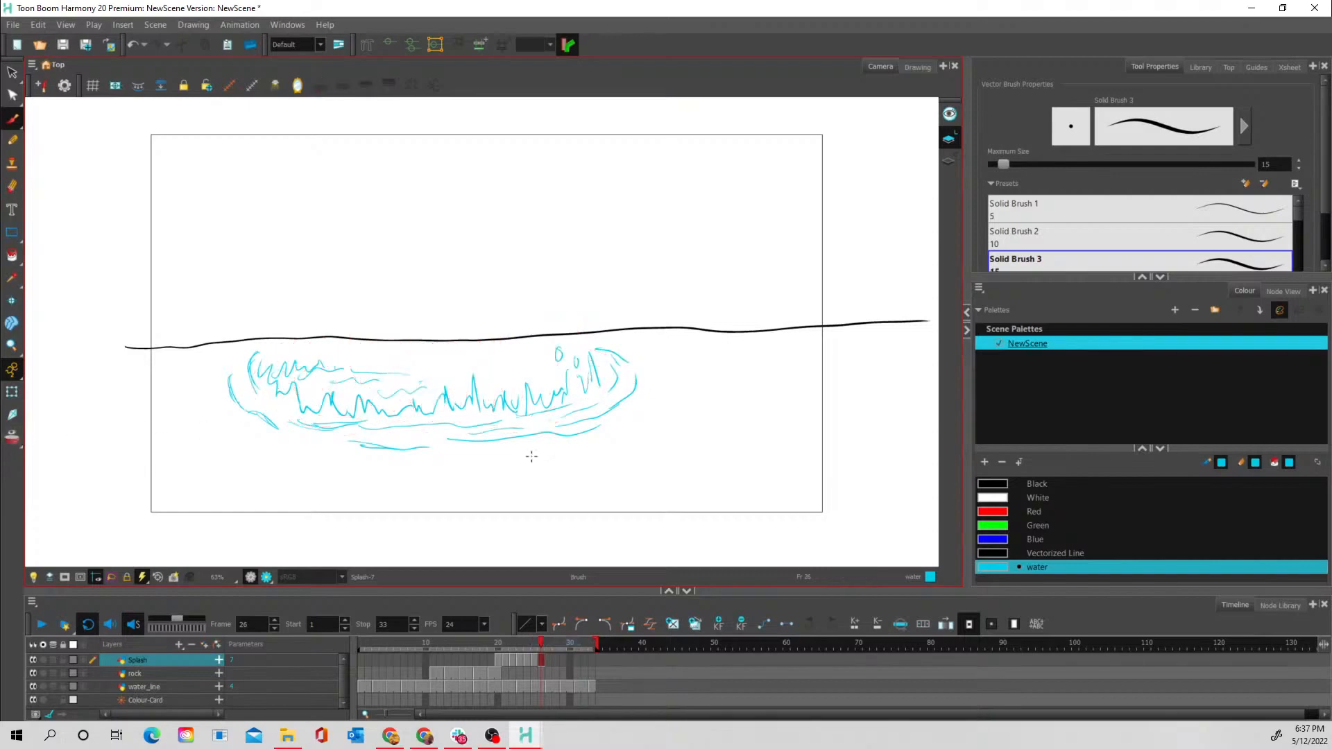
pyautogui.click(12, 438)
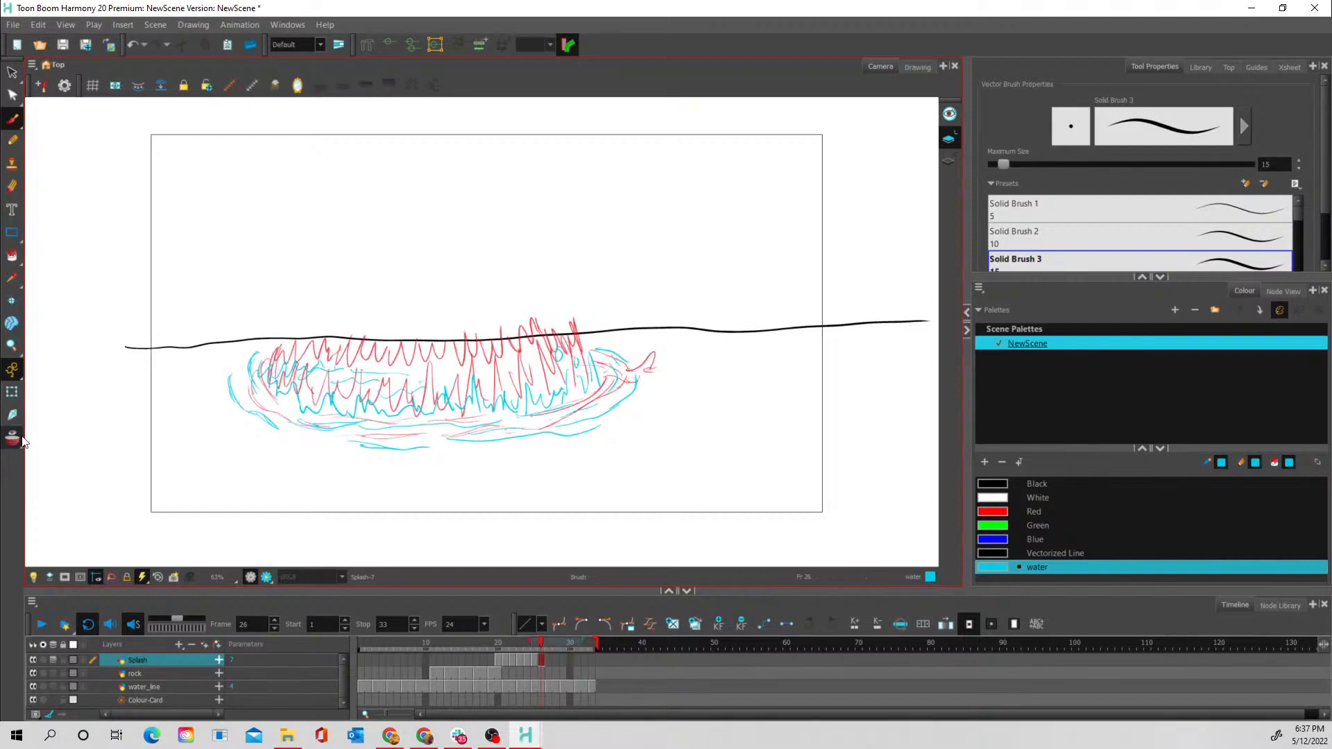
pyautogui.moveTo(365, 366)
pyautogui.mouseDown()
pyautogui.moveTo(441, 367)
pyautogui.moveTo(435, 353)
pyautogui.moveTo(486, 366)
pyautogui.moveTo(553, 338)
pyautogui.moveTo(578, 361)
pyautogui.moveTo(428, 370)
pyautogui.moveTo(597, 357)
pyautogui.mouseUp()
pyautogui.click(13, 443)
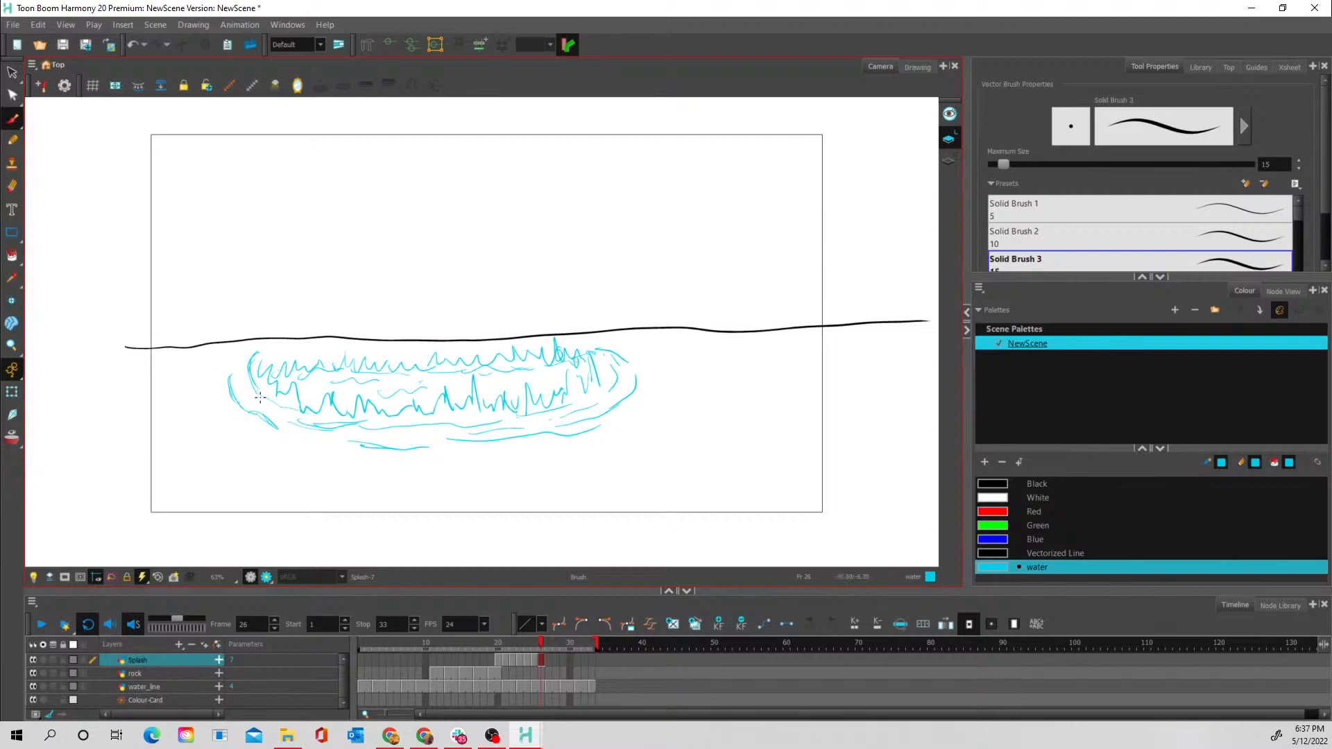
# Sketch a reference of concentric ripples with broken outer lines above the water at right, and add small droplets above frame 26's splash
pyautogui.moveTo(844, 163)
pyautogui.mouseDown()
pyautogui.moveTo(774, 185)
pyautogui.moveTo(864, 177)
pyautogui.moveTo(799, 169)
pyautogui.moveTo(786, 191)
pyautogui.moveTo(860, 184)
pyautogui.moveTo(784, 177)
pyautogui.moveTo(844, 178)
pyautogui.moveTo(790, 179)
pyautogui.moveTo(804, 178)
pyautogui.moveTo(783, 171)
pyautogui.moveTo(800, 162)
pyautogui.moveTo(741, 175)
pyautogui.moveTo(756, 191)
pyautogui.moveTo(884, 178)
pyautogui.moveTo(842, 163)
pyautogui.moveTo(871, 184)
pyautogui.mouseUp()
pyautogui.moveTo(751, 198); pyautogui.dragTo(786, 200)
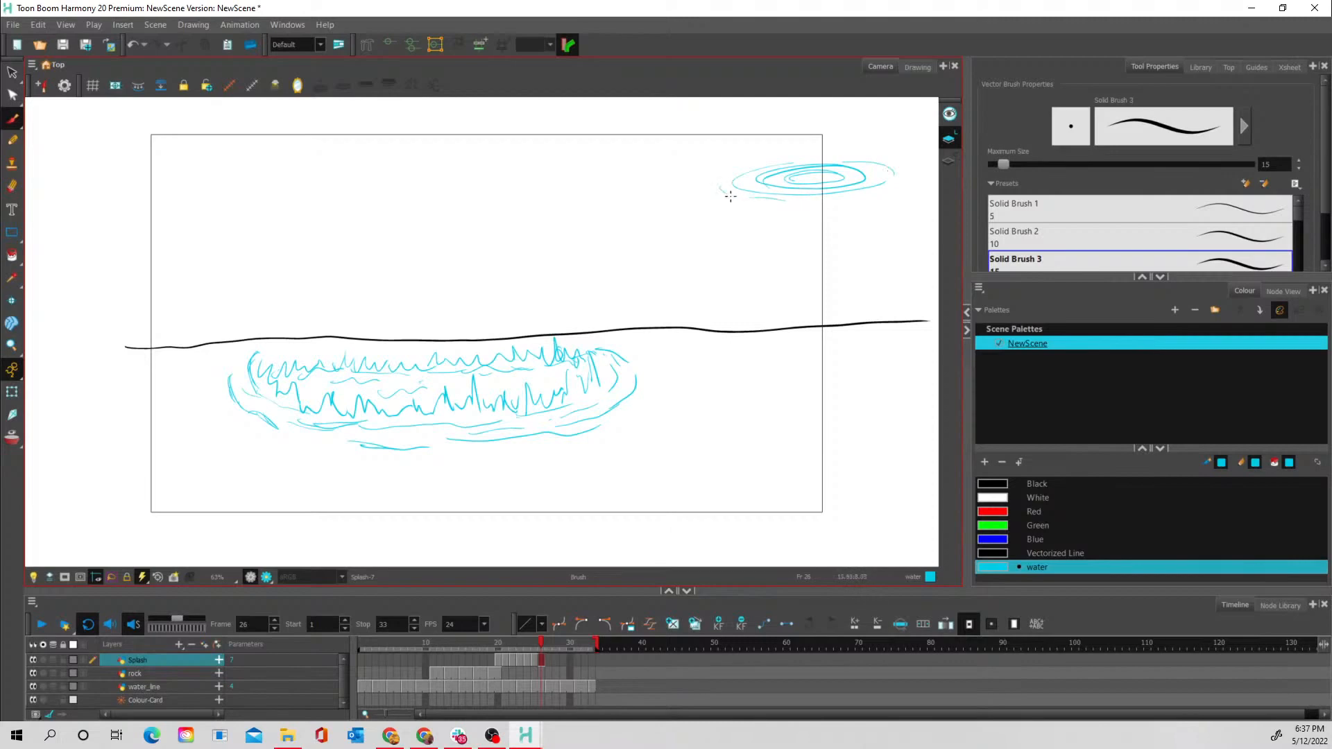
pyautogui.moveTo(888, 188); pyautogui.dragTo(858, 197)
pyautogui.moveTo(753, 215)
pyautogui.mouseDown()
pyautogui.moveTo(903, 195)
pyautogui.moveTo(729, 211)
pyautogui.moveTo(790, 215)
pyautogui.mouseUp()
pyautogui.moveTo(430, 378)
pyautogui.mouseDown()
pyautogui.moveTo(417, 397)
pyautogui.moveTo(341, 373)
pyautogui.moveTo(289, 335)
pyautogui.moveTo(303, 342)
pyautogui.moveTo(338, 313)
pyautogui.mouseUp()
pyautogui.moveTo(556, 331)
pyautogui.mouseDown()
pyautogui.moveTo(553, 316)
pyautogui.moveTo(611, 340)
pyautogui.mouseUp()
pyautogui.moveTo(521, 318); pyautogui.dragTo(517, 311)
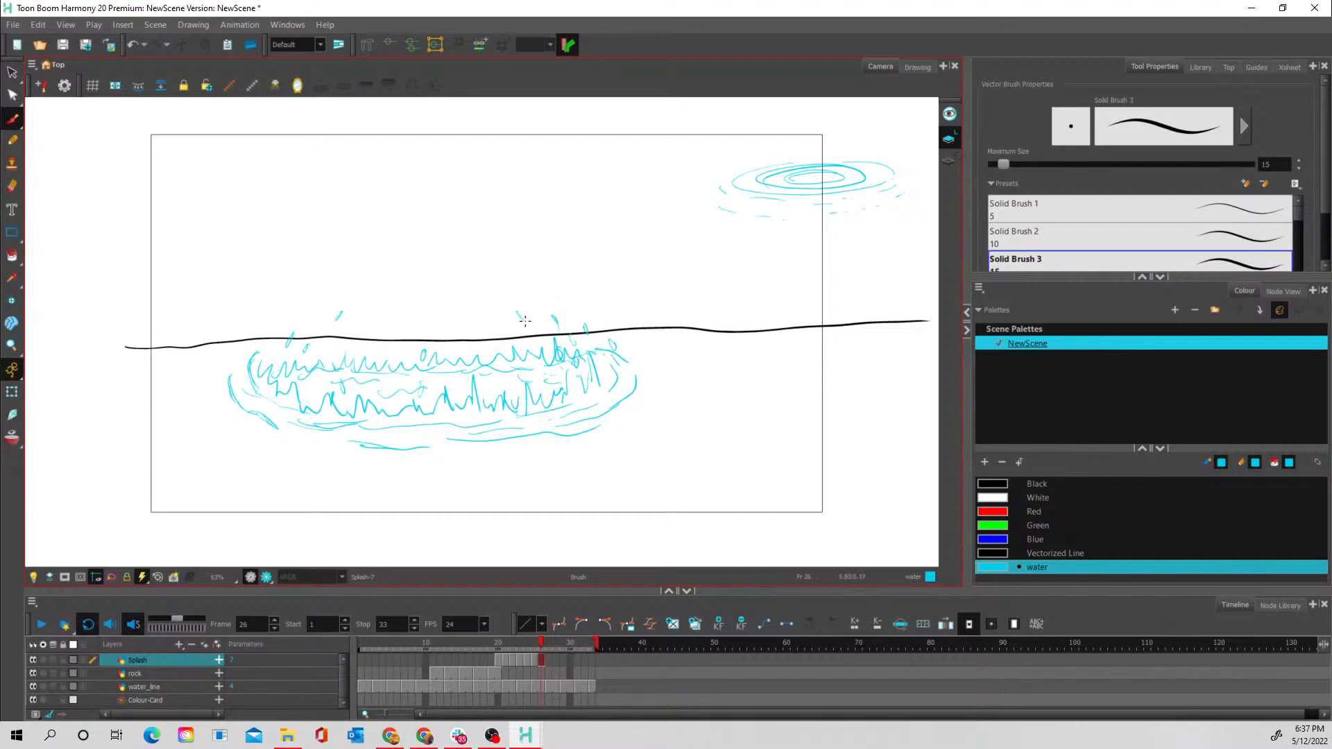
# Compare the Splash drawings on frames 25 and 26
pyautogui.moveTo(526, 644)
pyautogui.mouseDown()
pyautogui.moveTo(501, 639)
pyautogui.moveTo(545, 638)
pyautogui.moveTo(498, 638)
pyautogui.moveTo(545, 640)
pyautogui.mouseUp()
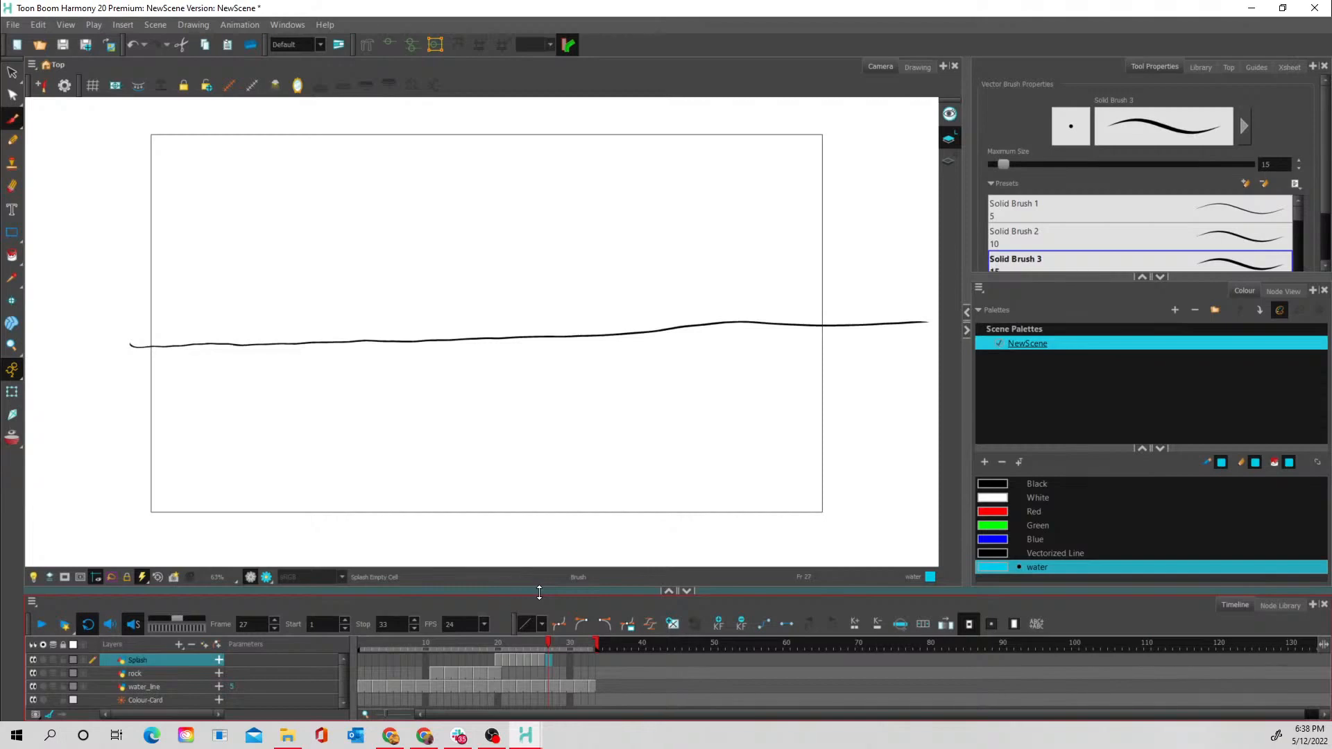
pyautogui.click(543, 661)
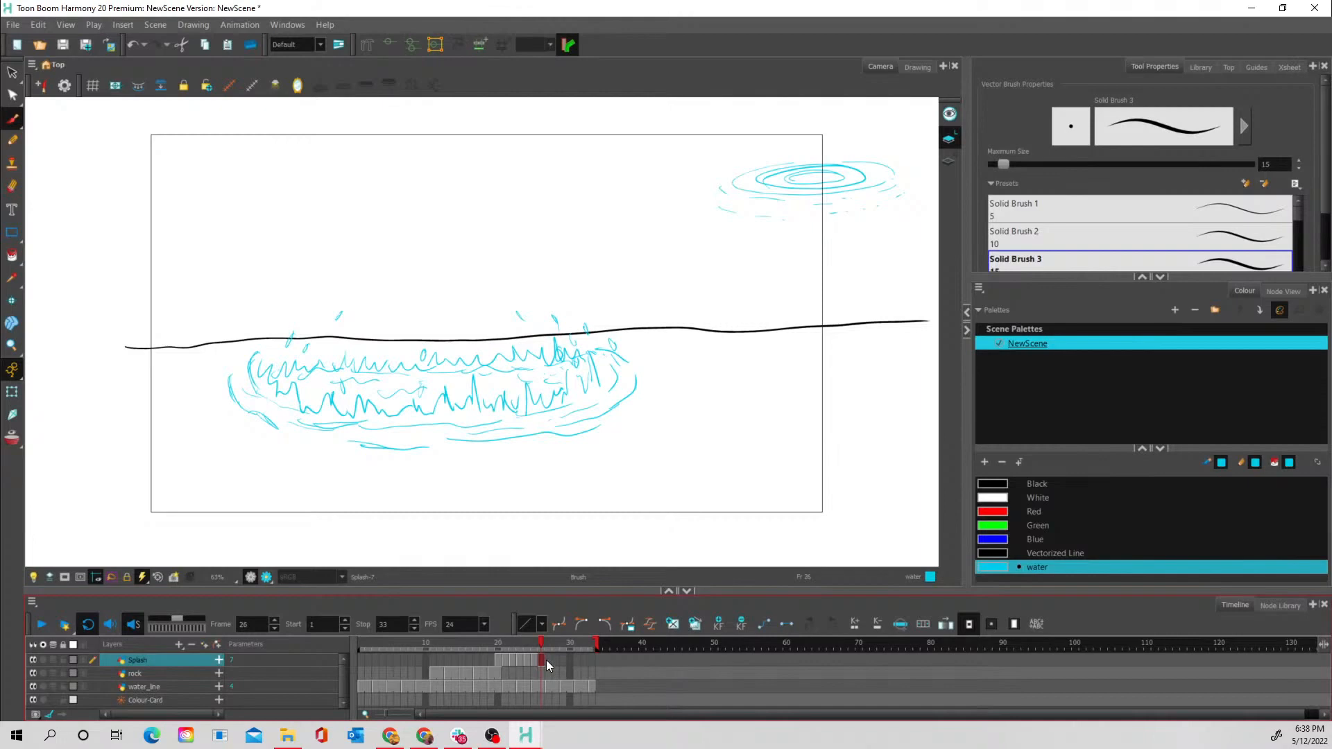
pyautogui.click(539, 660)
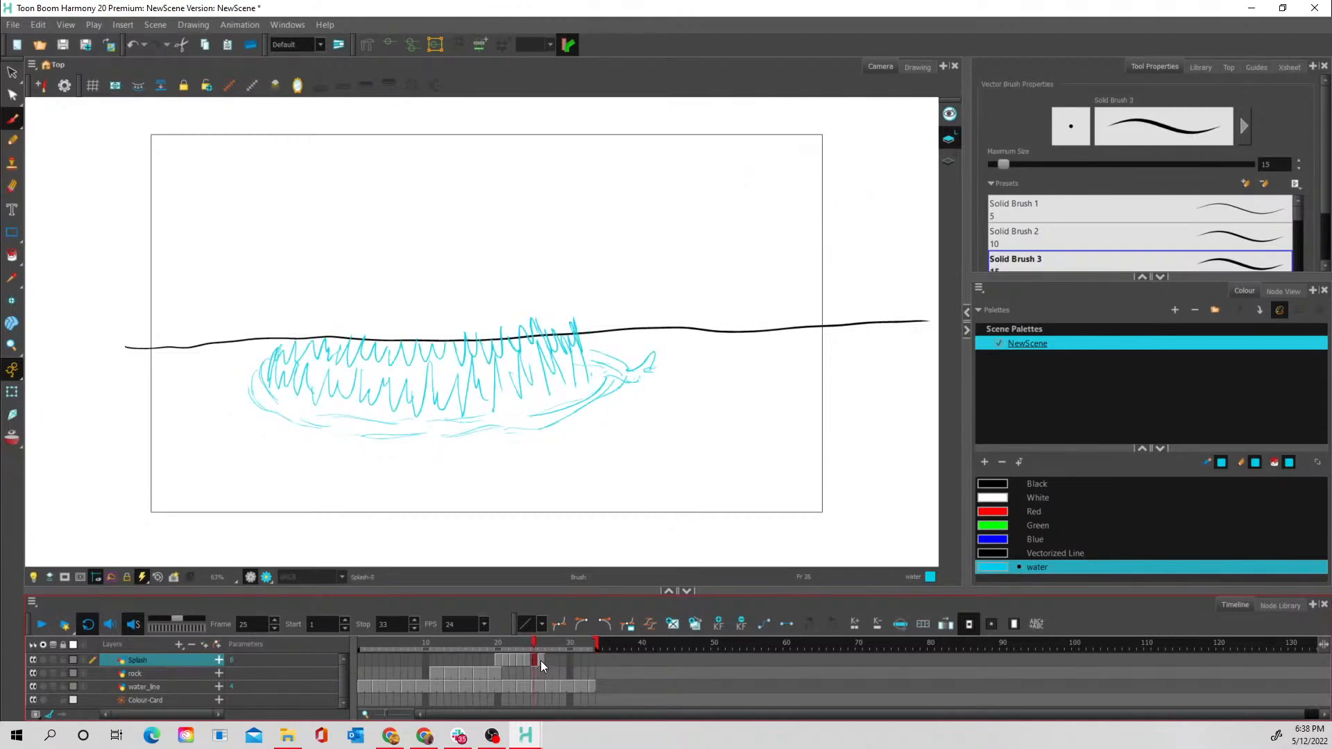
pyautogui.click(542, 662)
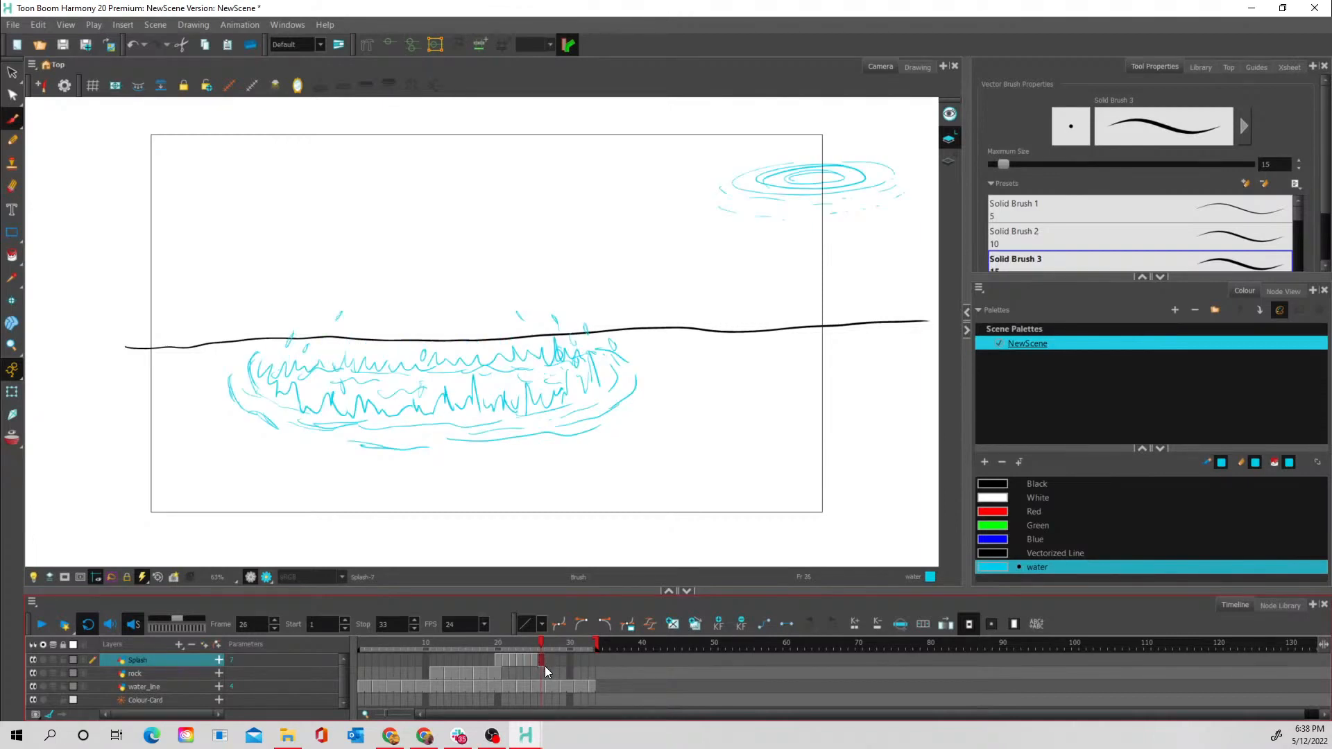
# On Splash frame 27, using onion skin, brush a wider ring of broken ripple lines and an arrow pointing at the ripple reference
pyautogui.click(546, 660)
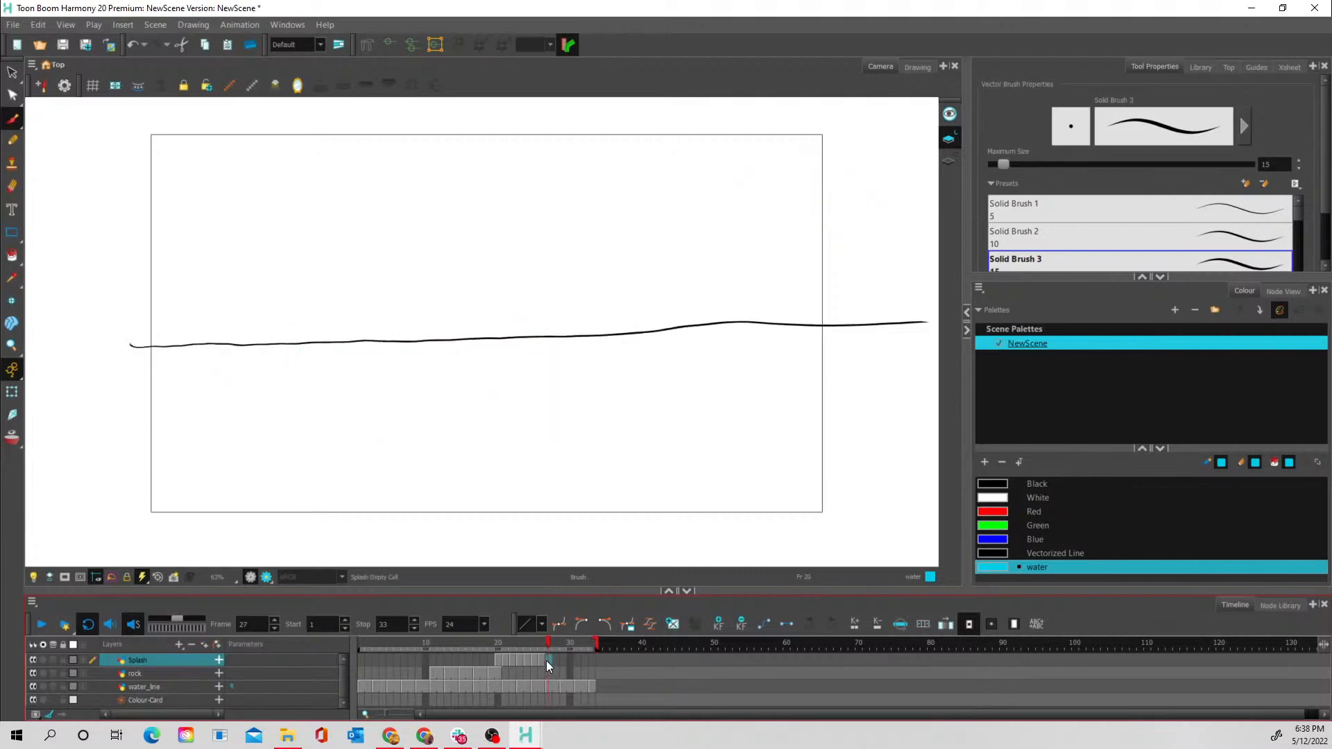
pyautogui.hotkey('alt', 'o')
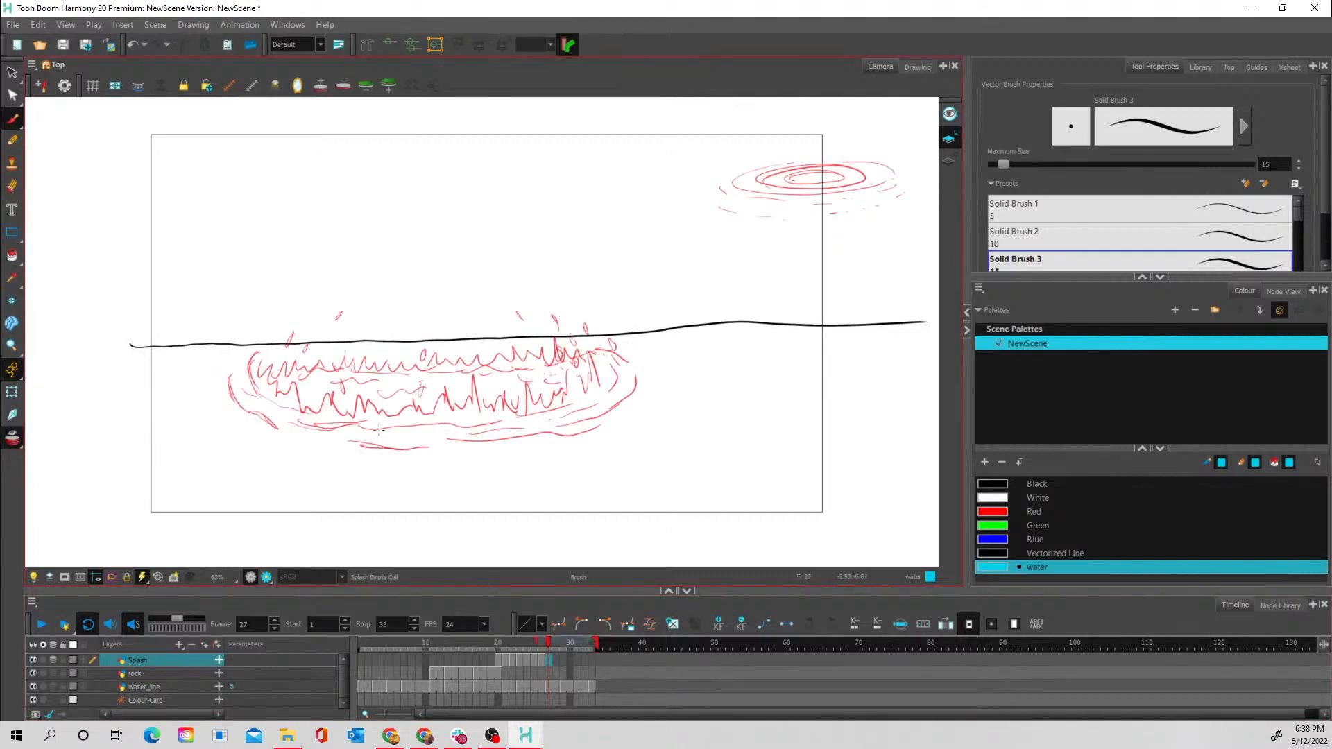
pyautogui.moveTo(231, 368); pyautogui.dragTo(263, 417)
pyautogui.moveTo(239, 366)
pyautogui.mouseDown()
pyautogui.moveTo(220, 397)
pyautogui.moveTo(273, 421)
pyautogui.moveTo(227, 407)
pyautogui.moveTo(374, 442)
pyautogui.moveTo(288, 431)
pyautogui.moveTo(373, 444)
pyautogui.moveTo(366, 467)
pyautogui.moveTo(332, 450)
pyautogui.moveTo(537, 453)
pyautogui.moveTo(636, 417)
pyautogui.mouseUp()
pyautogui.moveTo(737, 245); pyautogui.dragTo(770, 202)
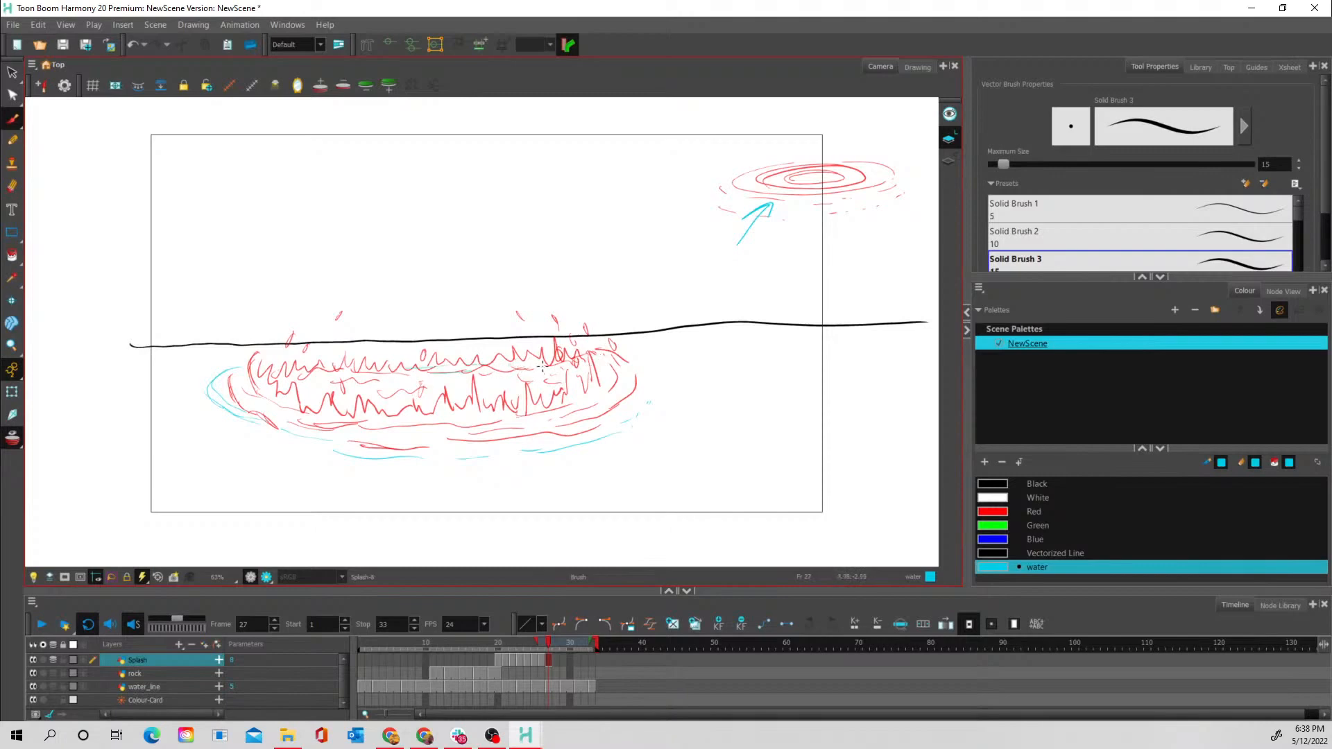
pyautogui.moveTo(521, 376)
pyautogui.mouseDown()
pyautogui.moveTo(638, 371)
pyautogui.moveTo(647, 388)
pyautogui.moveTo(672, 389)
pyautogui.moveTo(627, 432)
pyautogui.mouseUp()
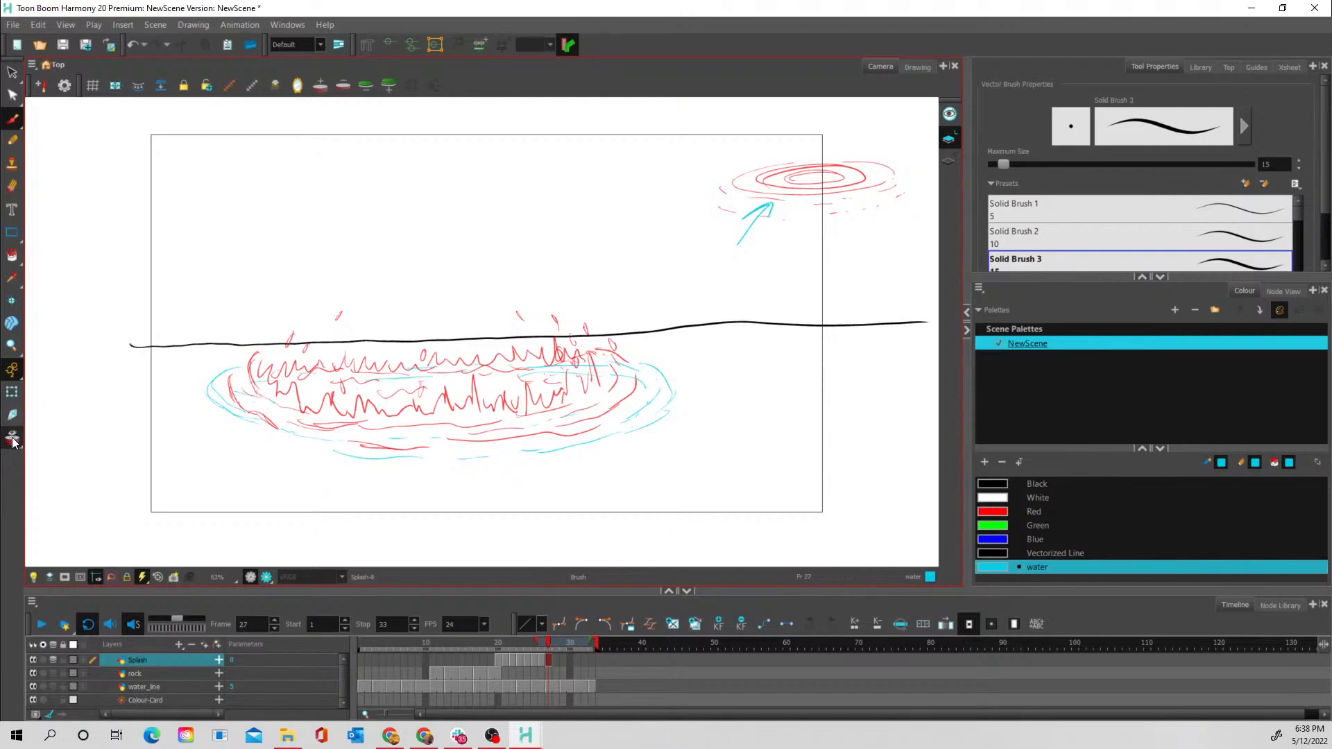
pyautogui.hotkey('alt', 'o')
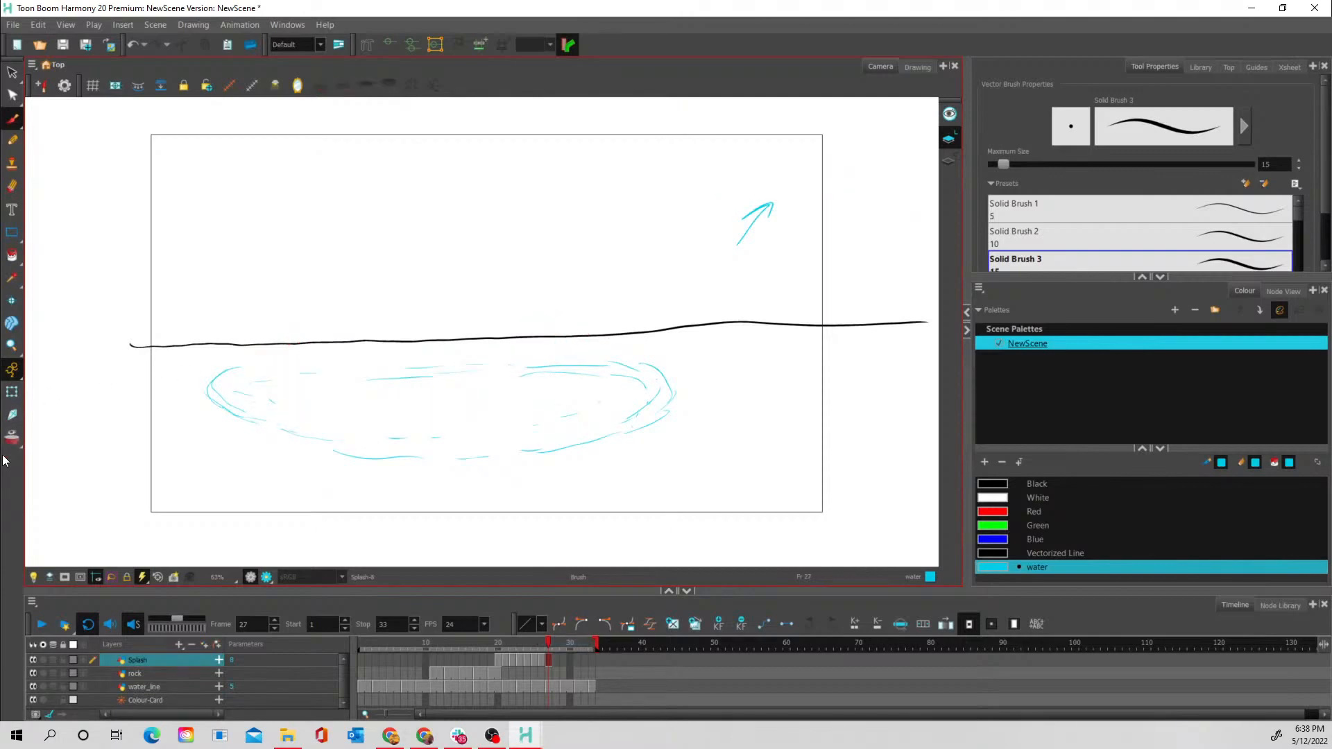
pyautogui.hotkey('alt', 'o')
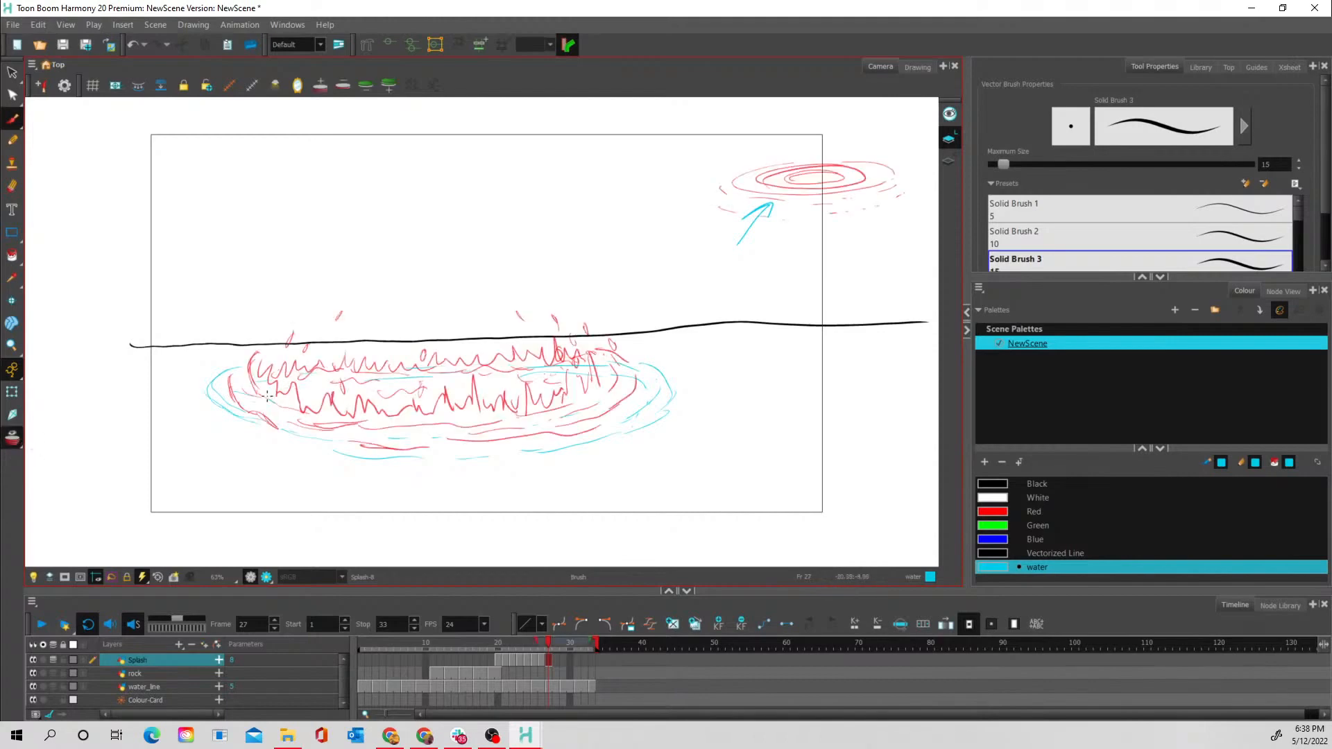
pyautogui.hotkey('alt', 'o')
pyautogui.hotkey('alt', 'o')
# Add falling droplets, a low jagged front edge, a faint back rim and more broken ripple lines inside frame 27's ring
pyautogui.moveTo(286, 374); pyautogui.dragTo(320, 345)
pyautogui.moveTo(533, 348)
pyautogui.mouseDown()
pyautogui.moveTo(630, 373)
pyautogui.moveTo(634, 360)
pyautogui.moveTo(593, 402)
pyautogui.moveTo(527, 414)
pyautogui.moveTo(561, 420)
pyautogui.moveTo(532, 416)
pyautogui.moveTo(631, 380)
pyautogui.mouseUp()
pyautogui.moveTo(485, 417)
pyautogui.mouseDown()
pyautogui.moveTo(530, 418)
pyautogui.moveTo(354, 424)
pyautogui.moveTo(470, 421)
pyautogui.mouseUp()
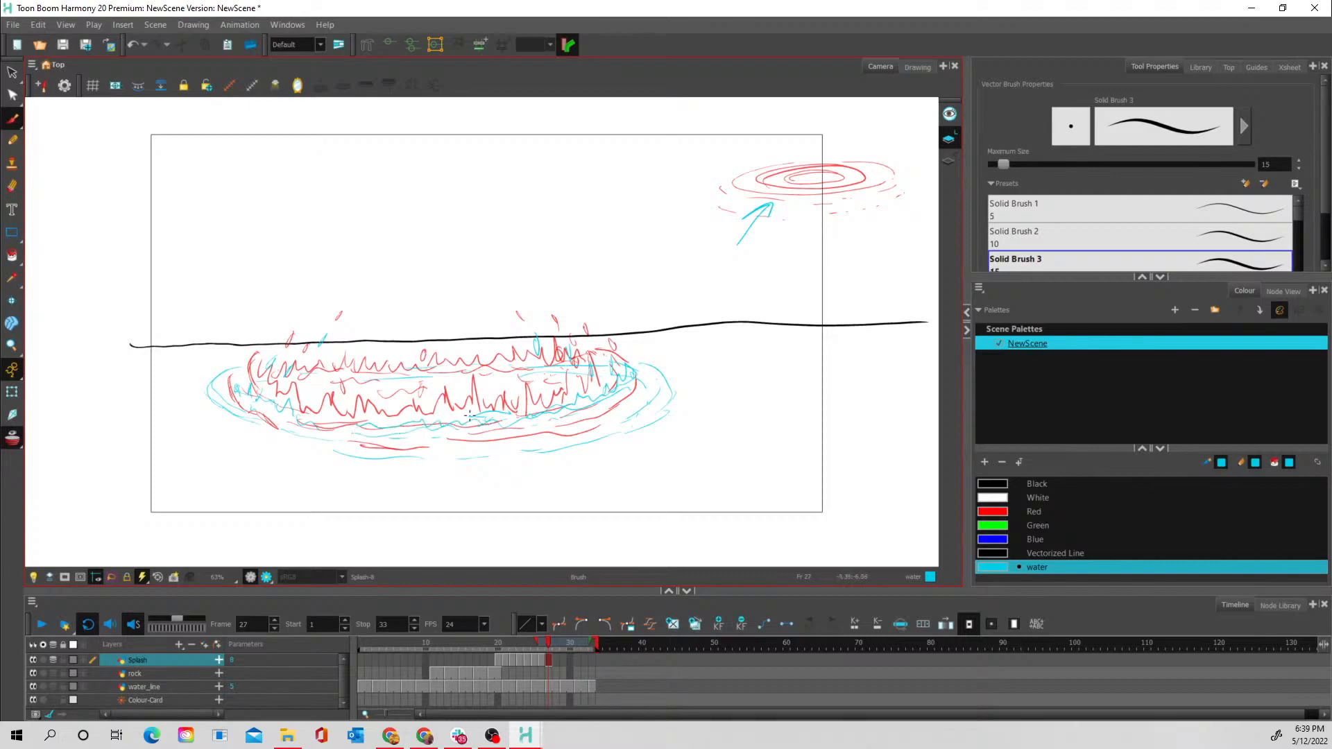
pyautogui.moveTo(442, 368); pyautogui.dragTo(587, 363)
pyautogui.click(12, 438)
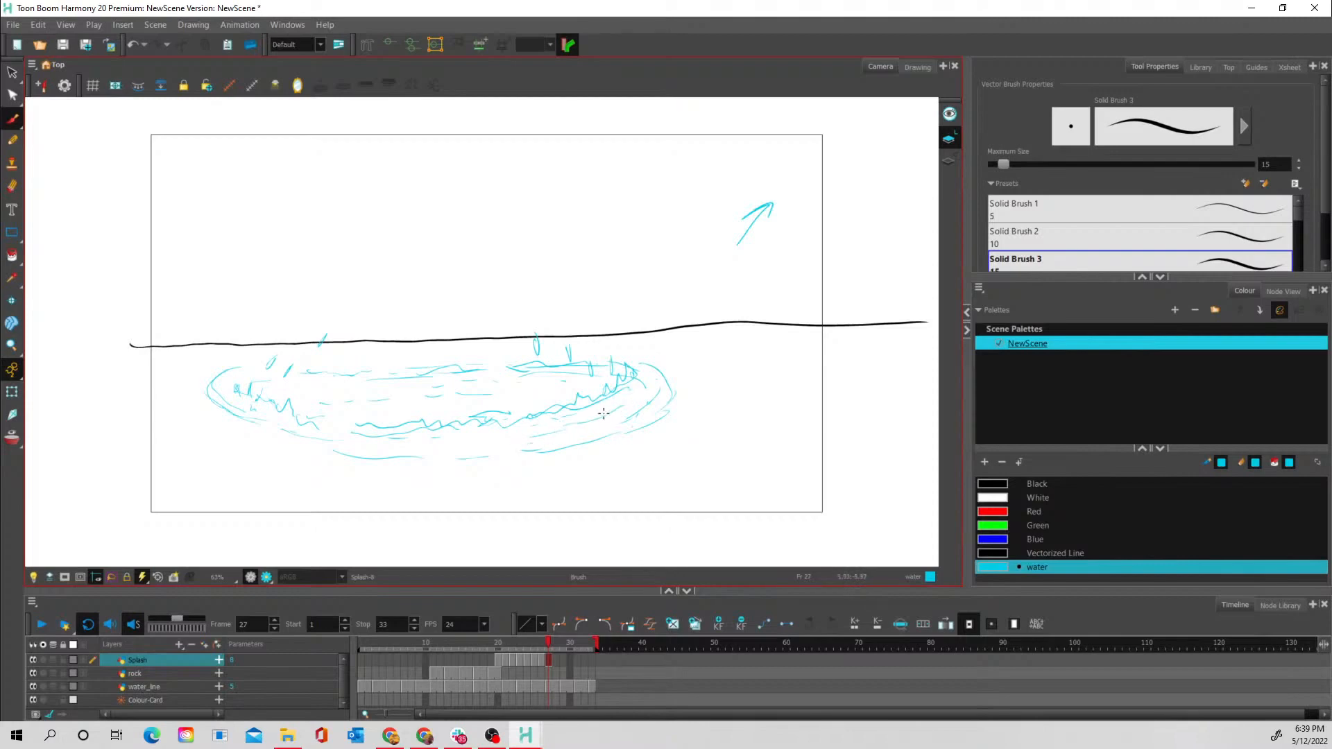
pyautogui.moveTo(646, 386); pyautogui.dragTo(593, 424)
pyautogui.moveTo(479, 441); pyautogui.dragTo(559, 427)
# Play the animation from the start and step through the first splash drawings up to frame 22 to review the motion
pyautogui.moveTo(526, 643)
pyautogui.mouseDown()
pyautogui.moveTo(496, 638)
pyautogui.moveTo(545, 647)
pyautogui.moveTo(497, 648)
pyautogui.moveTo(554, 660)
pyautogui.moveTo(530, 656)
pyautogui.moveTo(550, 671)
pyautogui.moveTo(502, 672)
pyautogui.moveTo(558, 676)
pyautogui.moveTo(494, 669)
pyautogui.mouseUp()
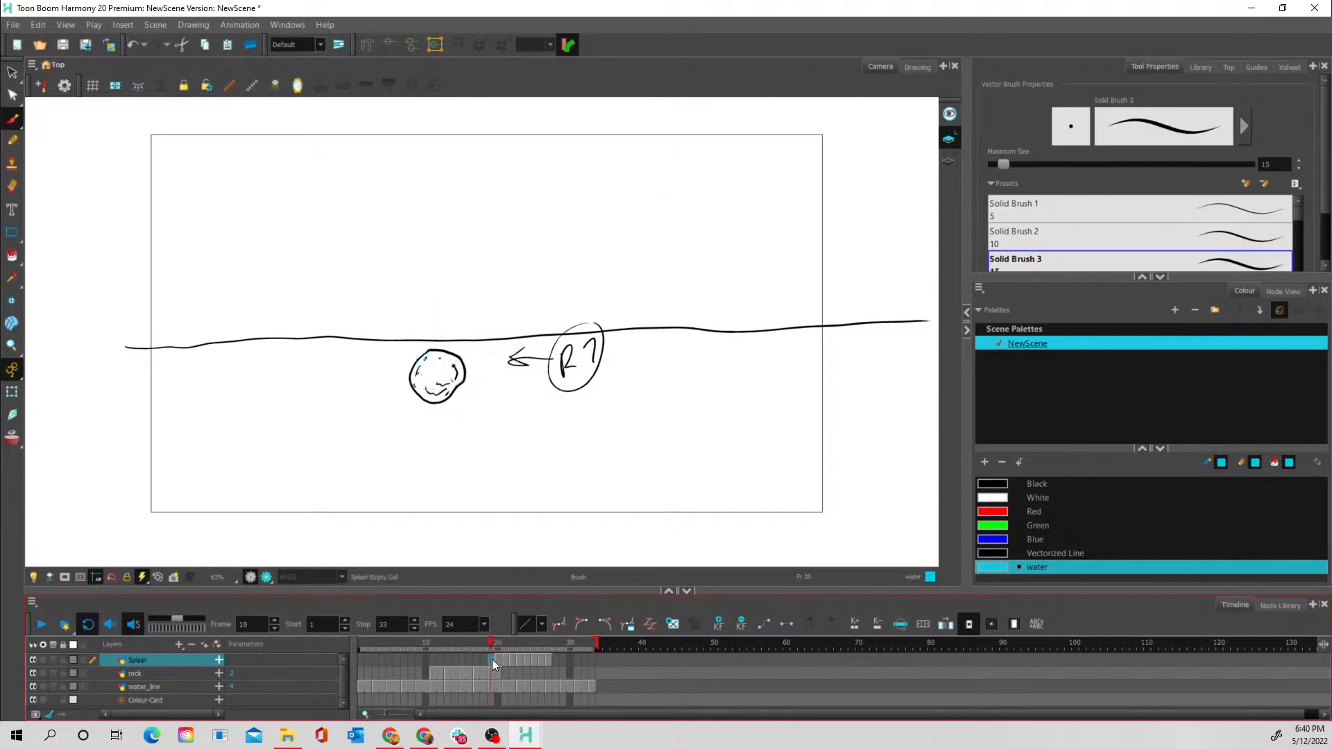
pyautogui.click(367, 657)
pyautogui.click(43, 624)
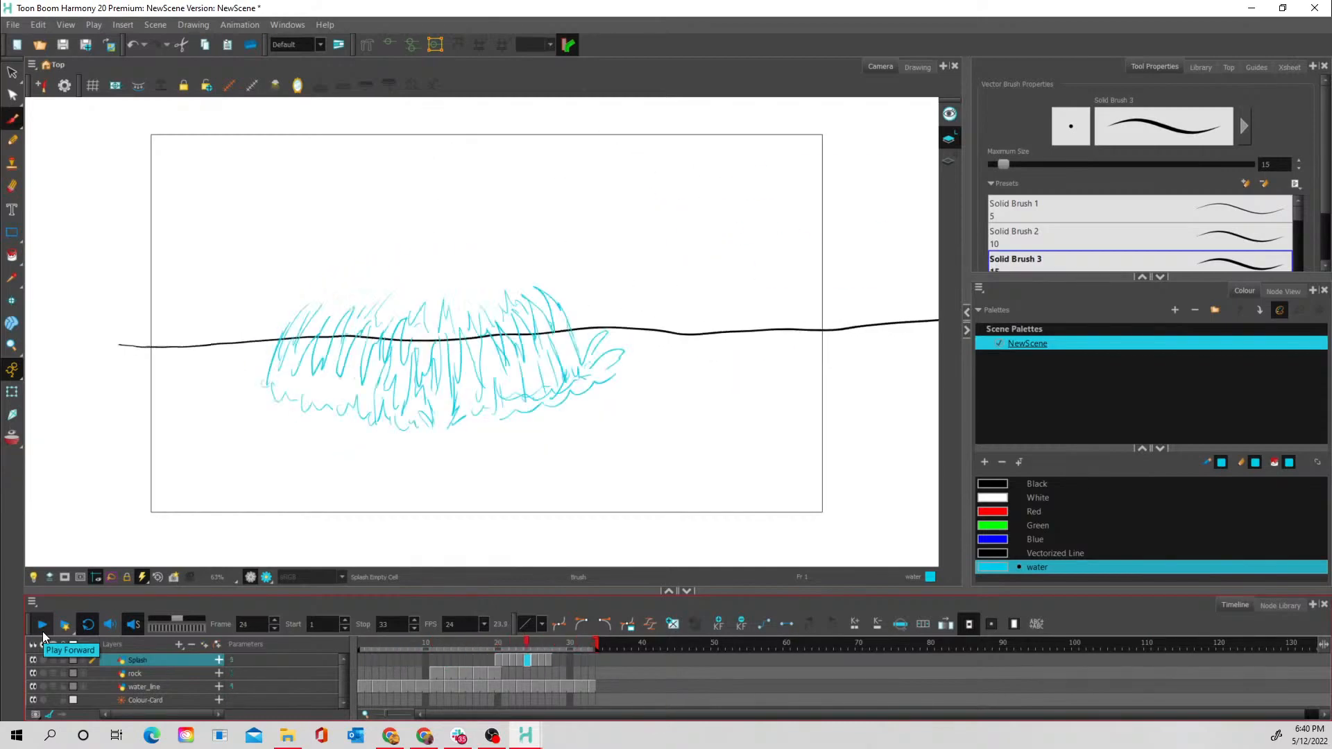
pyautogui.click(496, 645)
pyautogui.click(504, 650)
pyautogui.moveTo(508, 648)
pyautogui.mouseDown()
pyautogui.moveTo(497, 652)
pyautogui.moveTo(510, 648)
pyautogui.mouseUp()
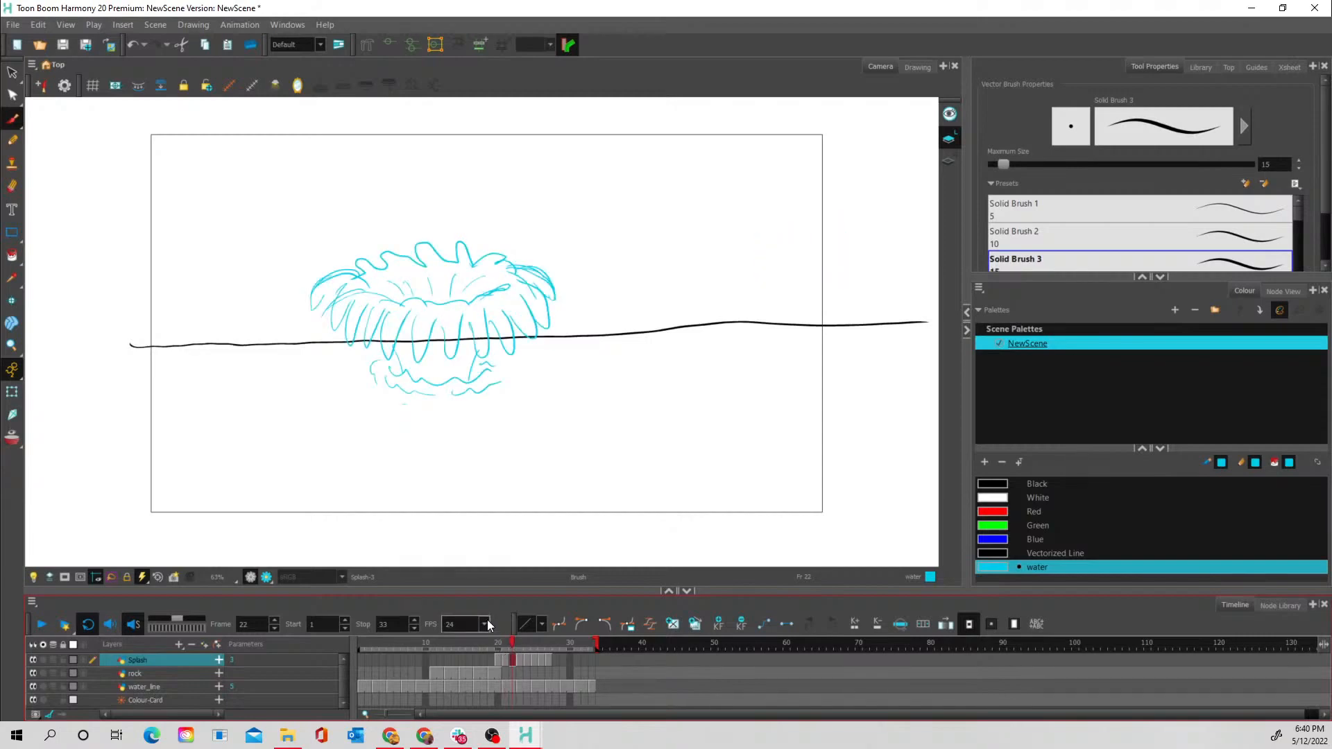
# Show onion skin on Splash frame 22 and limit its range to only the next drawing on frame 23
pyautogui.hotkey('alt', 'o')
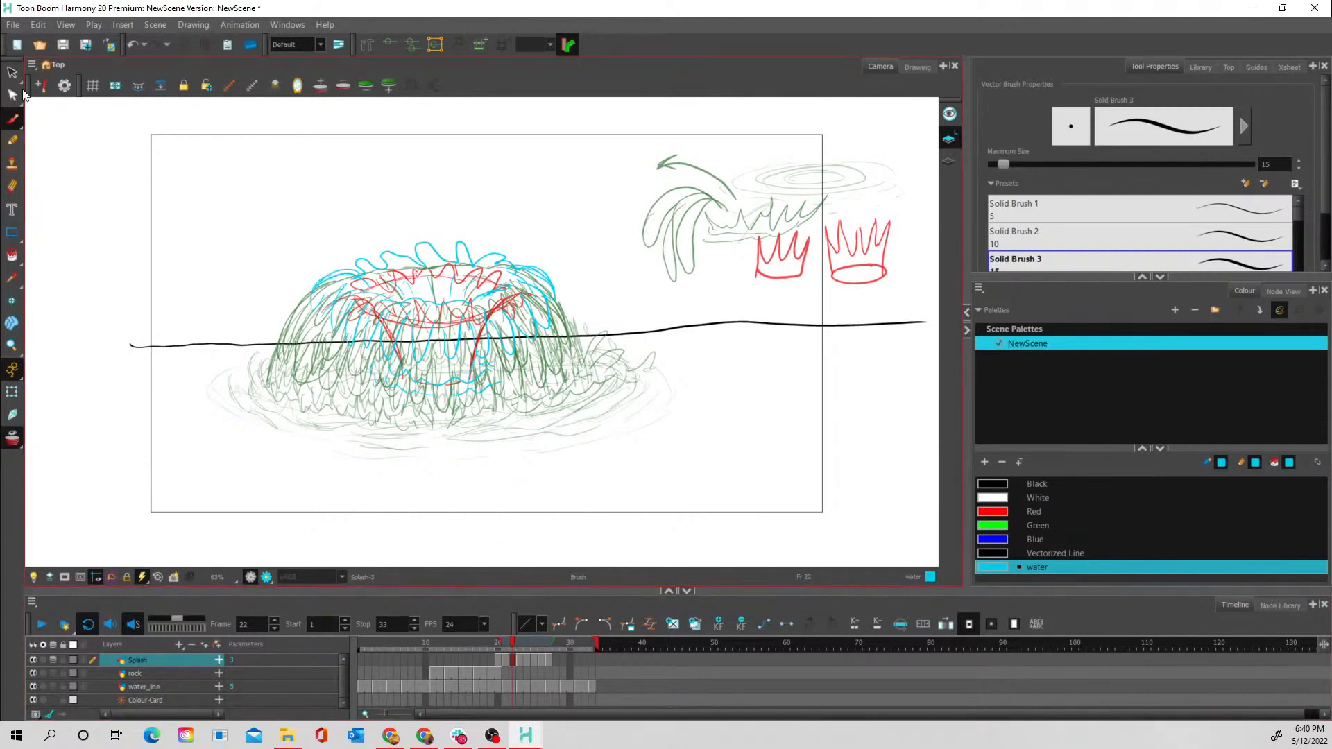
pyautogui.click(12, 72)
pyautogui.moveTo(502, 219)
pyautogui.mouseDown()
pyautogui.moveTo(300, 259)
pyautogui.moveTo(304, 423)
pyautogui.moveTo(547, 436)
pyautogui.moveTo(605, 240)
pyautogui.mouseUp()
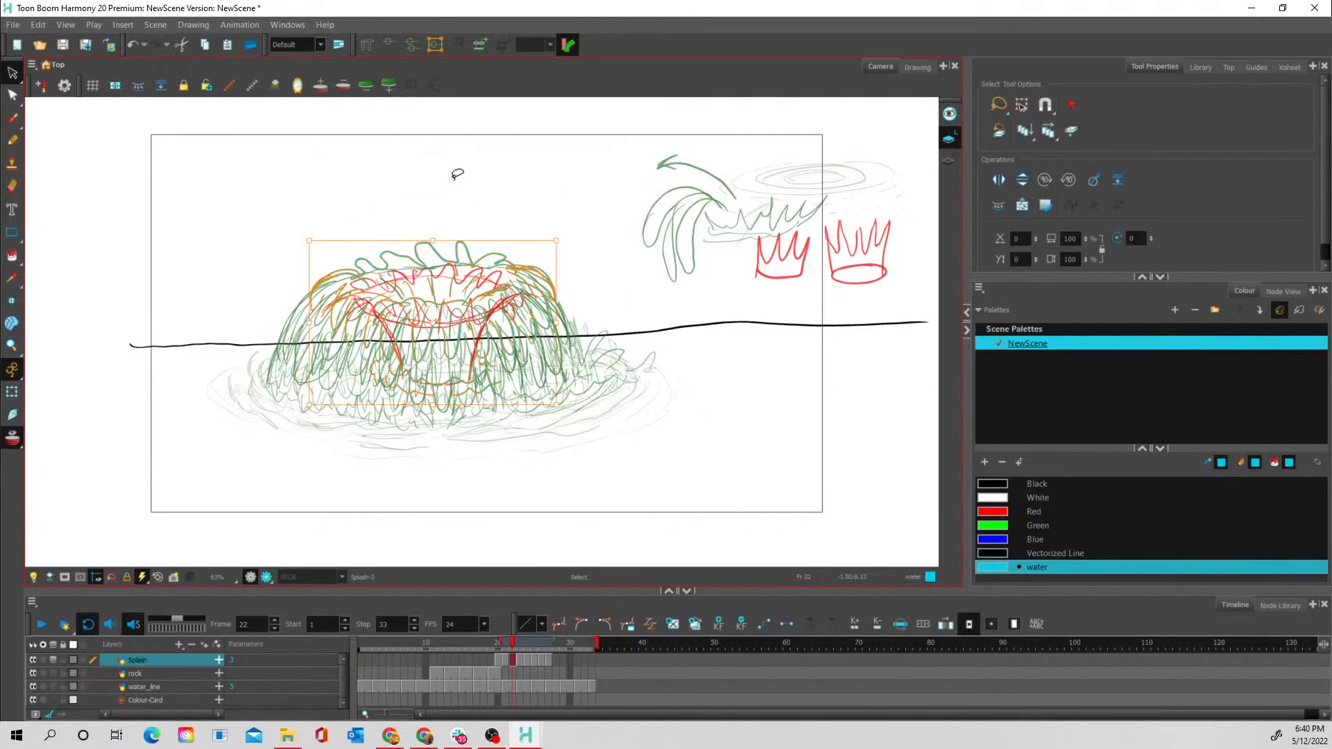
pyautogui.moveTo(564, 647)
pyautogui.mouseDown()
pyautogui.moveTo(520, 644)
pyautogui.moveTo(521, 658)
pyautogui.moveTo(506, 647)
pyautogui.moveTo(544, 645)
pyautogui.moveTo(524, 645)
pyautogui.mouseUp()
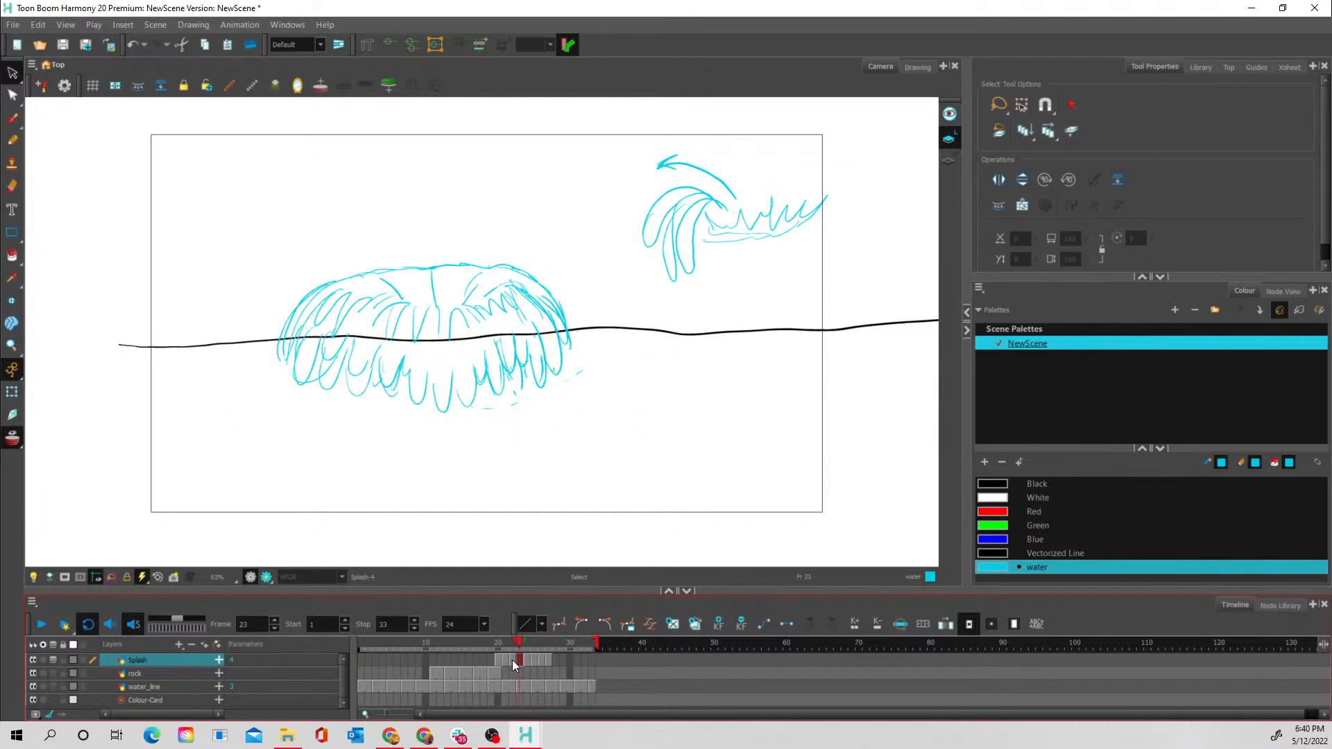
pyautogui.click(512, 660)
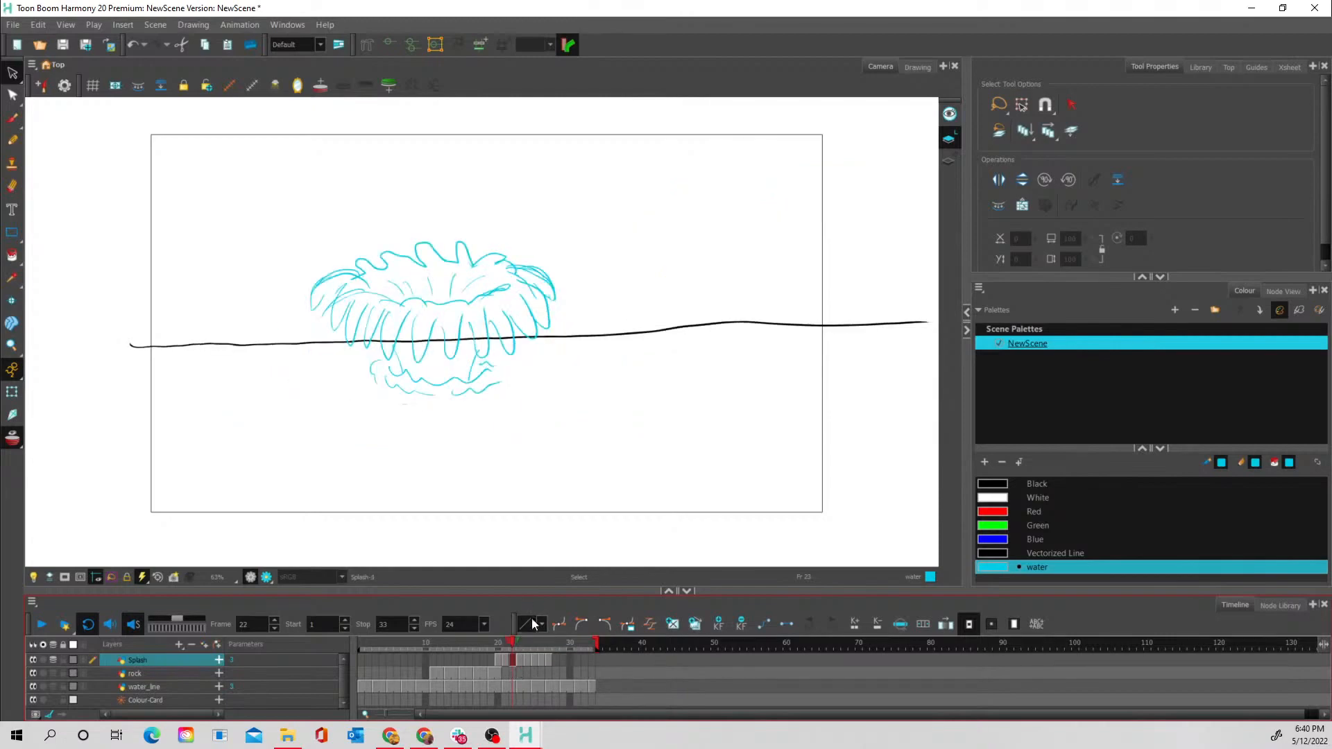
pyautogui.moveTo(525, 649)
pyautogui.mouseDown()
pyautogui.moveTo(506, 644)
pyautogui.moveTo(548, 644)
pyautogui.moveTo(534, 644)
pyautogui.mouseUp()
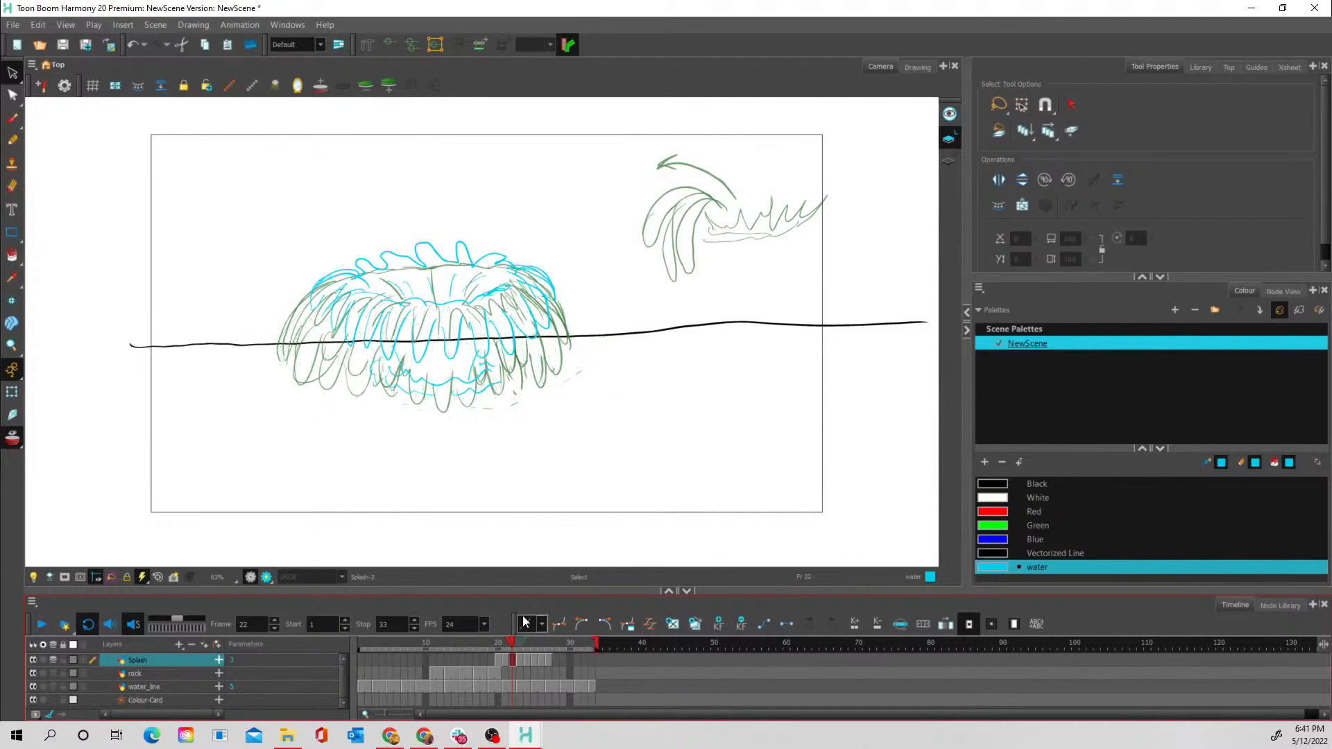
# With the Perspective tool, stretch frame 22's whole splash taller, flaring its upper corners outward and pulling its lower corners inward
pyautogui.moveTo(555, 267)
pyautogui.mouseDown()
pyautogui.moveTo(298, 256)
pyautogui.moveTo(553, 349)
pyautogui.moveTo(511, 241)
pyautogui.mouseUp()
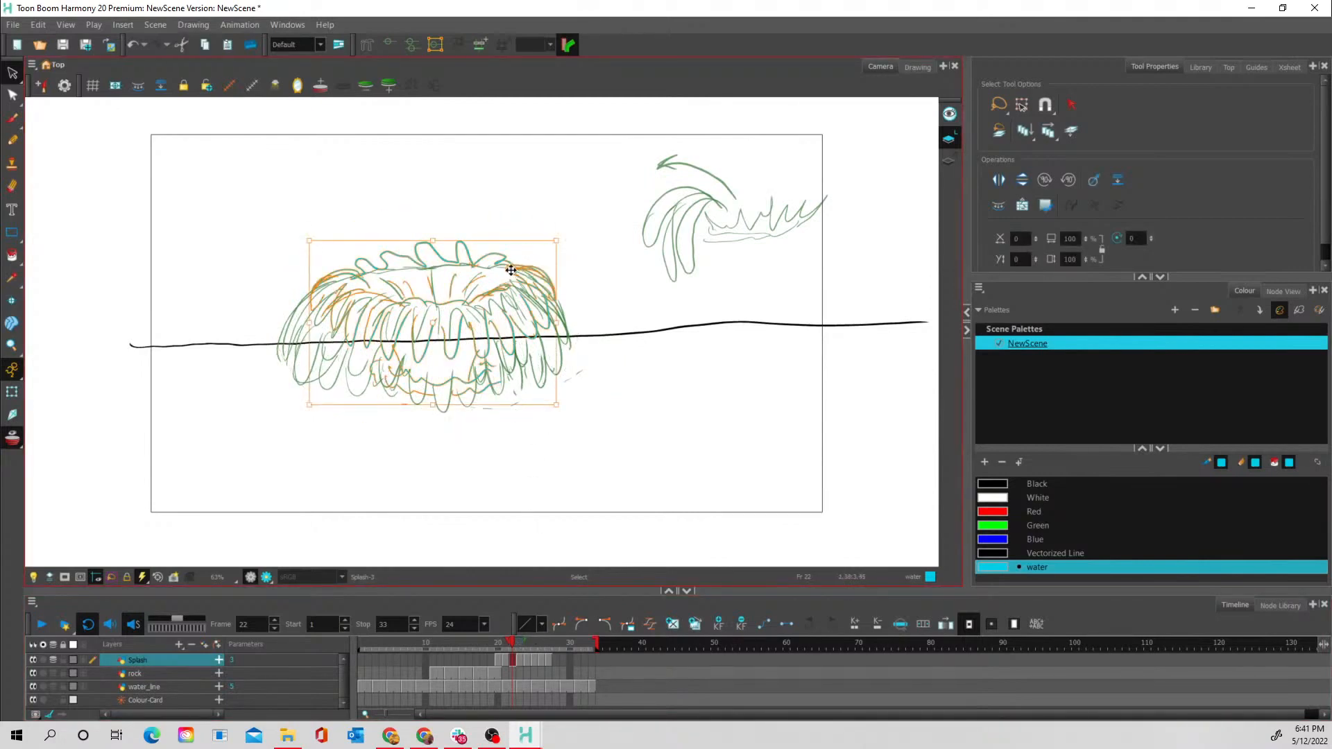
pyautogui.click(14, 96)
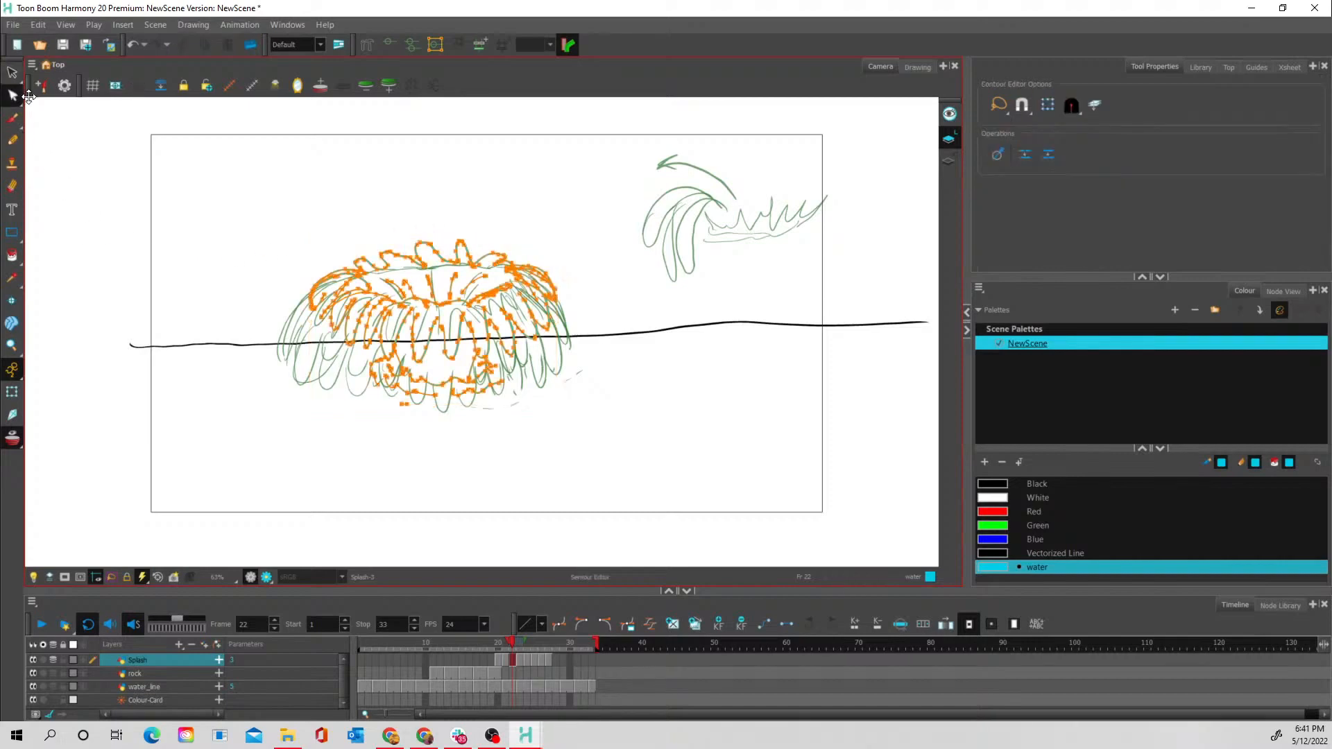
pyautogui.moveTo(23, 101); pyautogui.dragTo(80, 147)
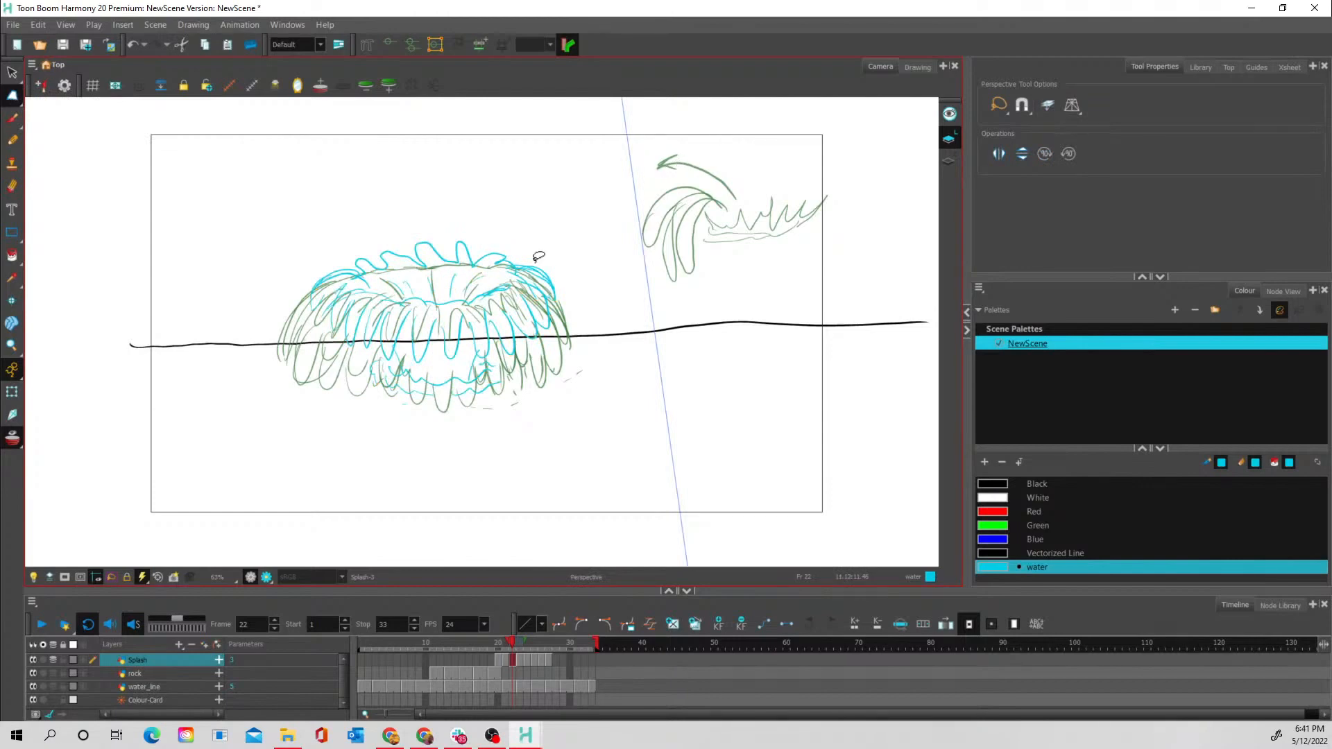
pyautogui.click(556, 248)
pyautogui.moveTo(531, 241)
pyautogui.mouseDown()
pyautogui.moveTo(373, 233)
pyautogui.moveTo(502, 422)
pyautogui.moveTo(587, 267)
pyautogui.mouseUp()
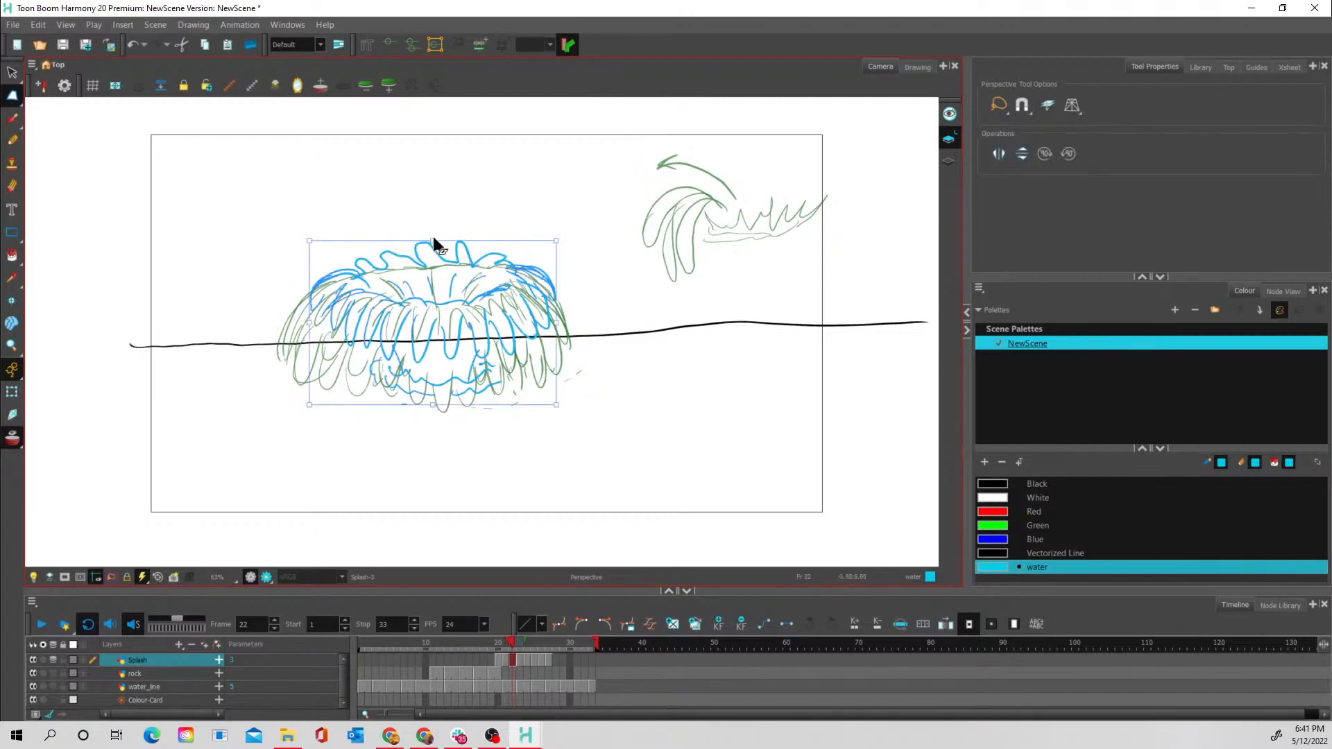
pyautogui.moveTo(433, 241); pyautogui.dragTo(433, 208)
pyautogui.moveTo(557, 208); pyautogui.dragTo(568, 207)
pyautogui.moveTo(309, 207); pyautogui.dragTo(294, 202)
pyautogui.moveTo(309, 406); pyautogui.dragTo(327, 408)
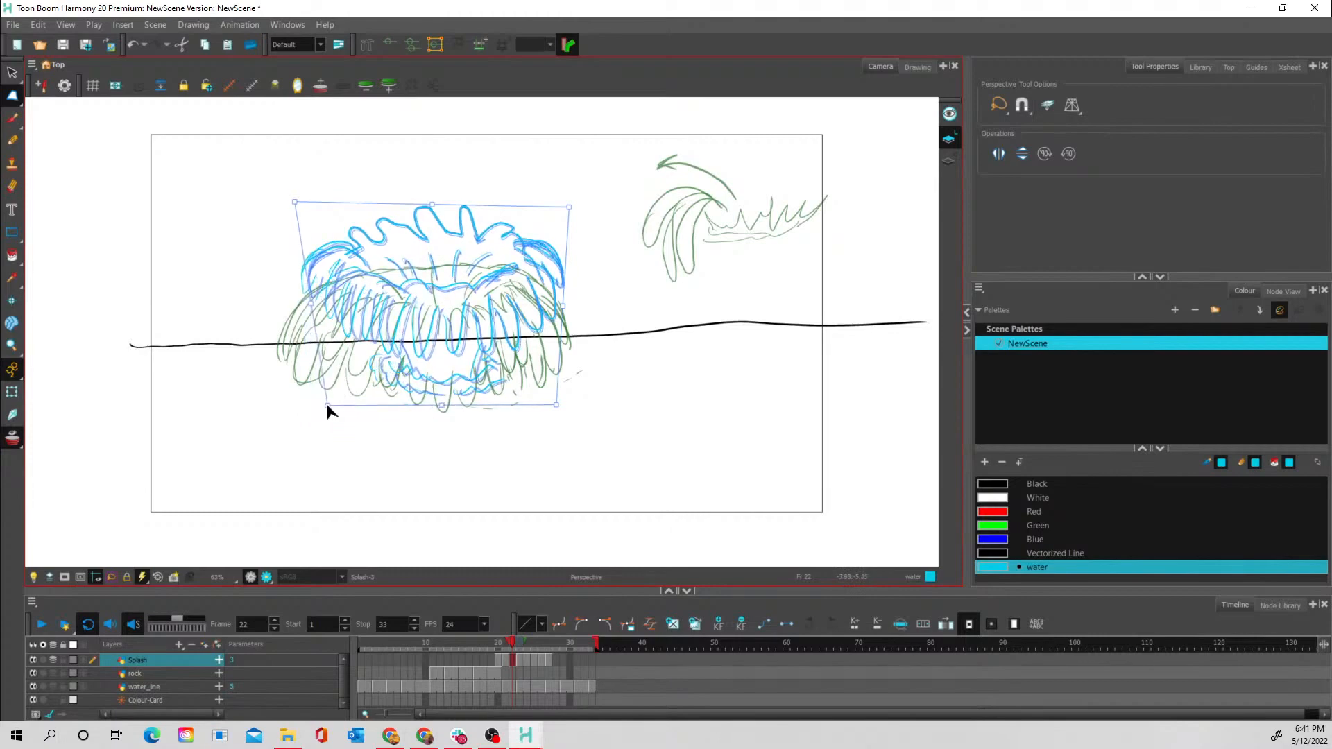
pyautogui.moveTo(558, 406); pyautogui.dragTo(549, 403)
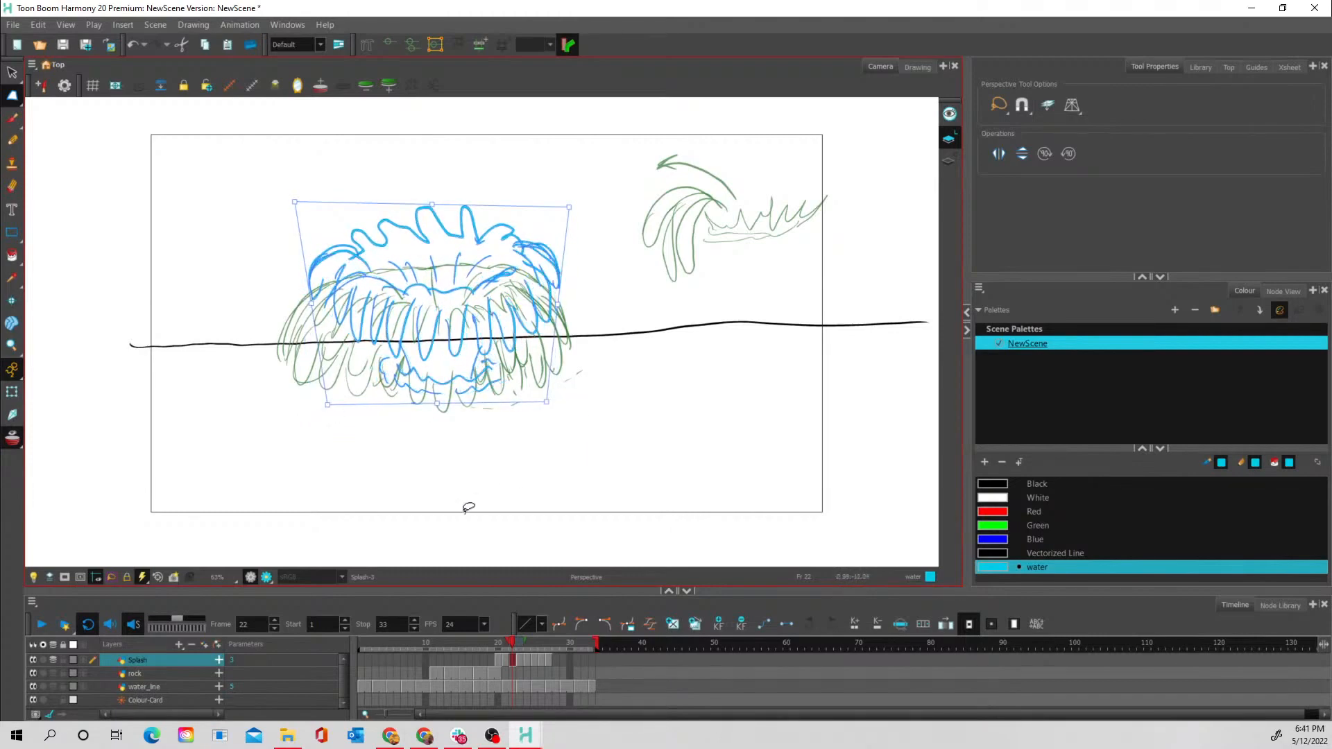
# Scrub the splash from frame 19 through to frame 28 to review the motion
pyautogui.click(490, 644)
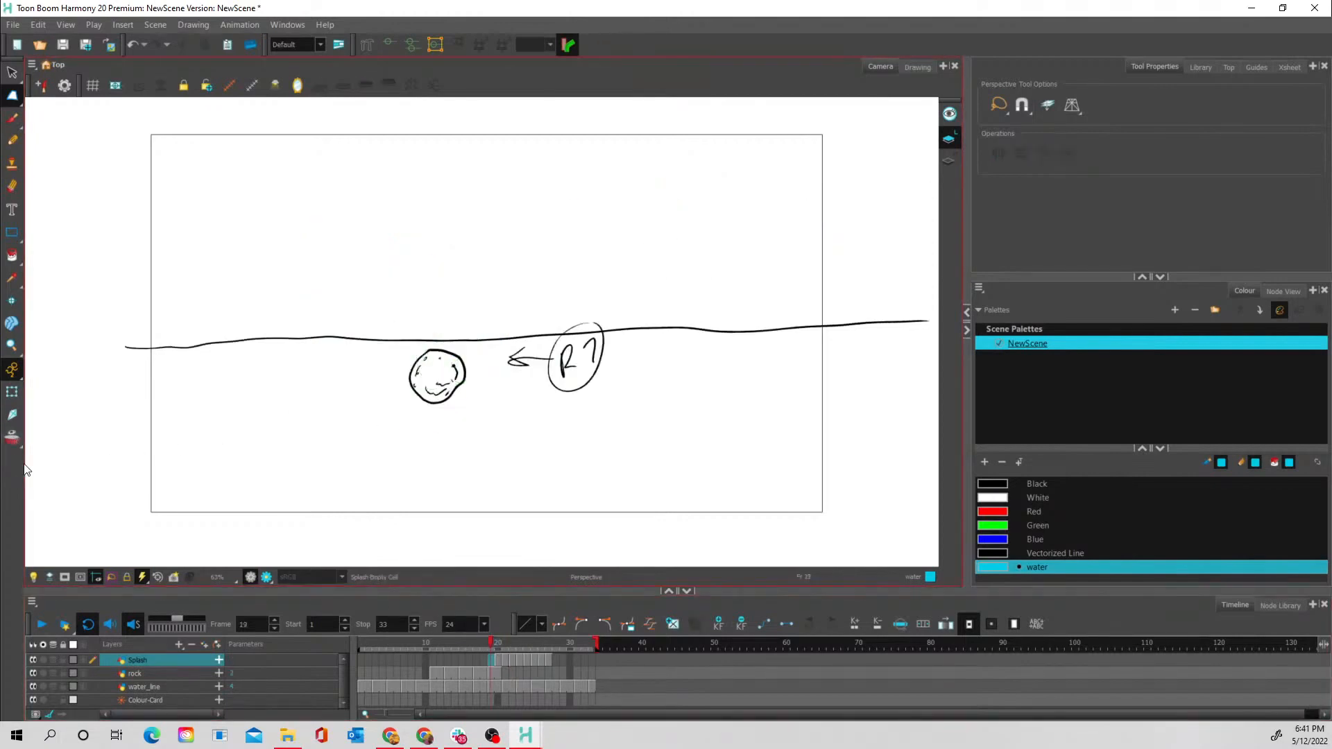
pyautogui.moveTo(489, 642); pyautogui.dragTo(555, 637)
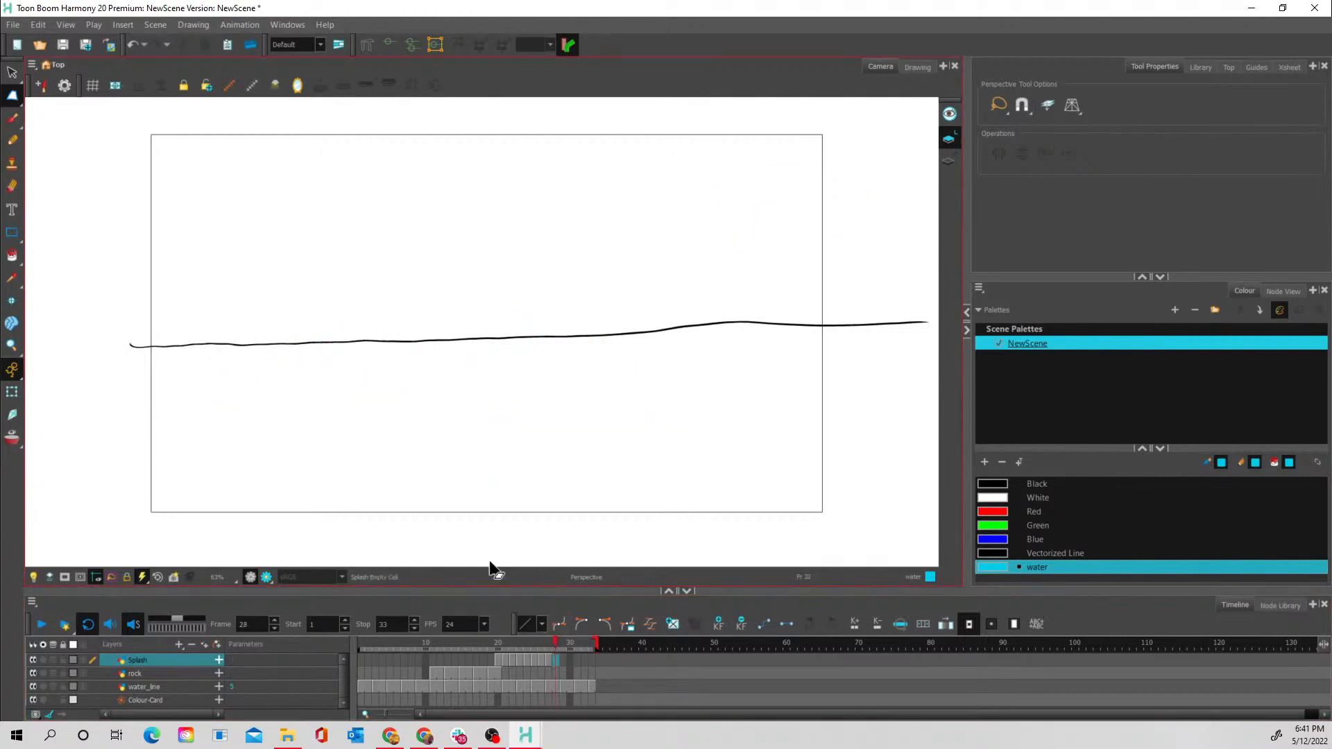
pyautogui.click(550, 641)
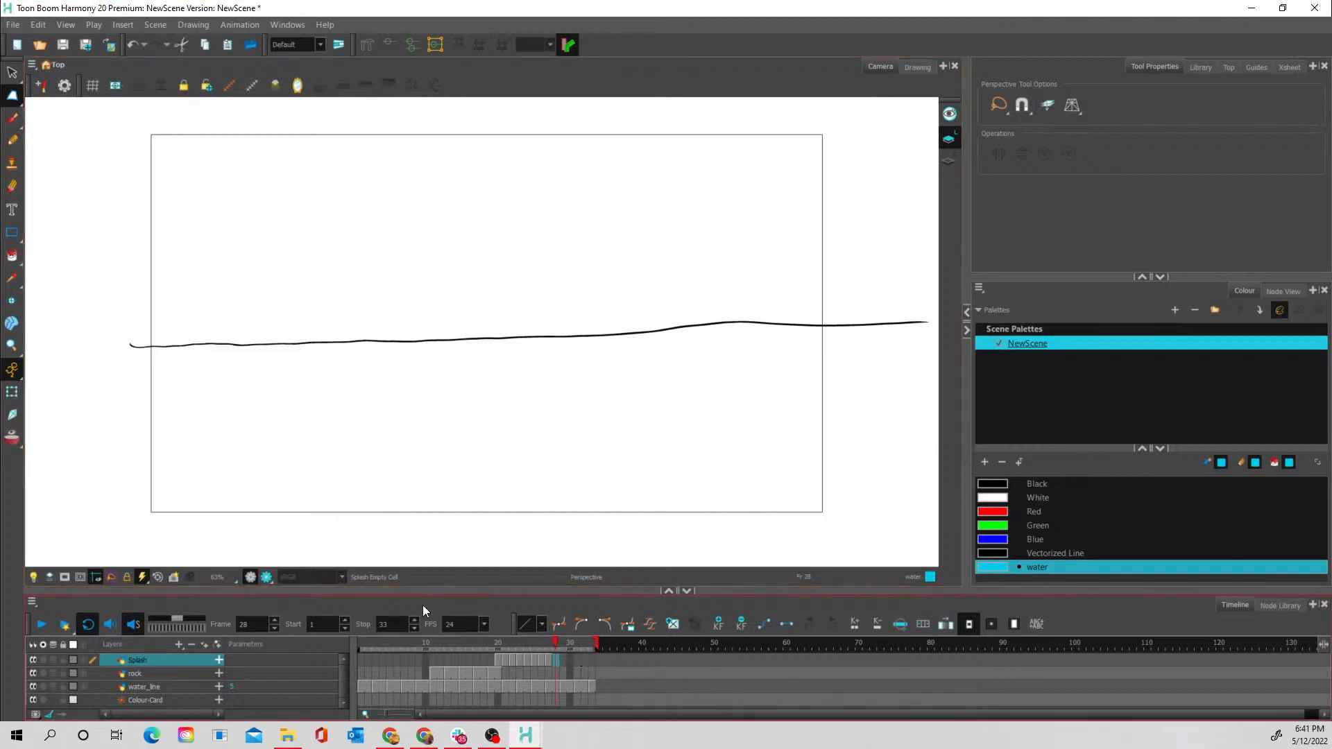
# Show onion skin on Splash frame 28 and brush a broken outer ring slightly wider than frame 27's ring
pyautogui.click(16, 436)
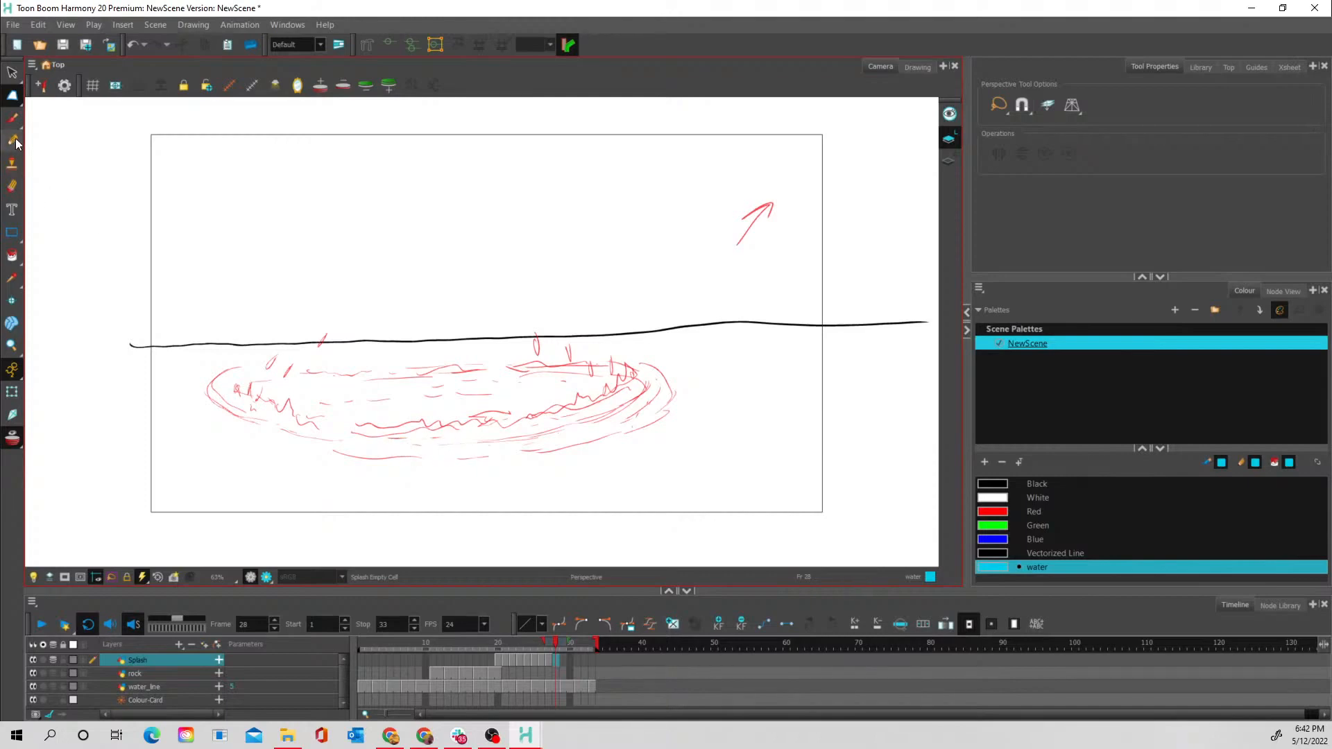
pyautogui.hotkey('alt', 'b')
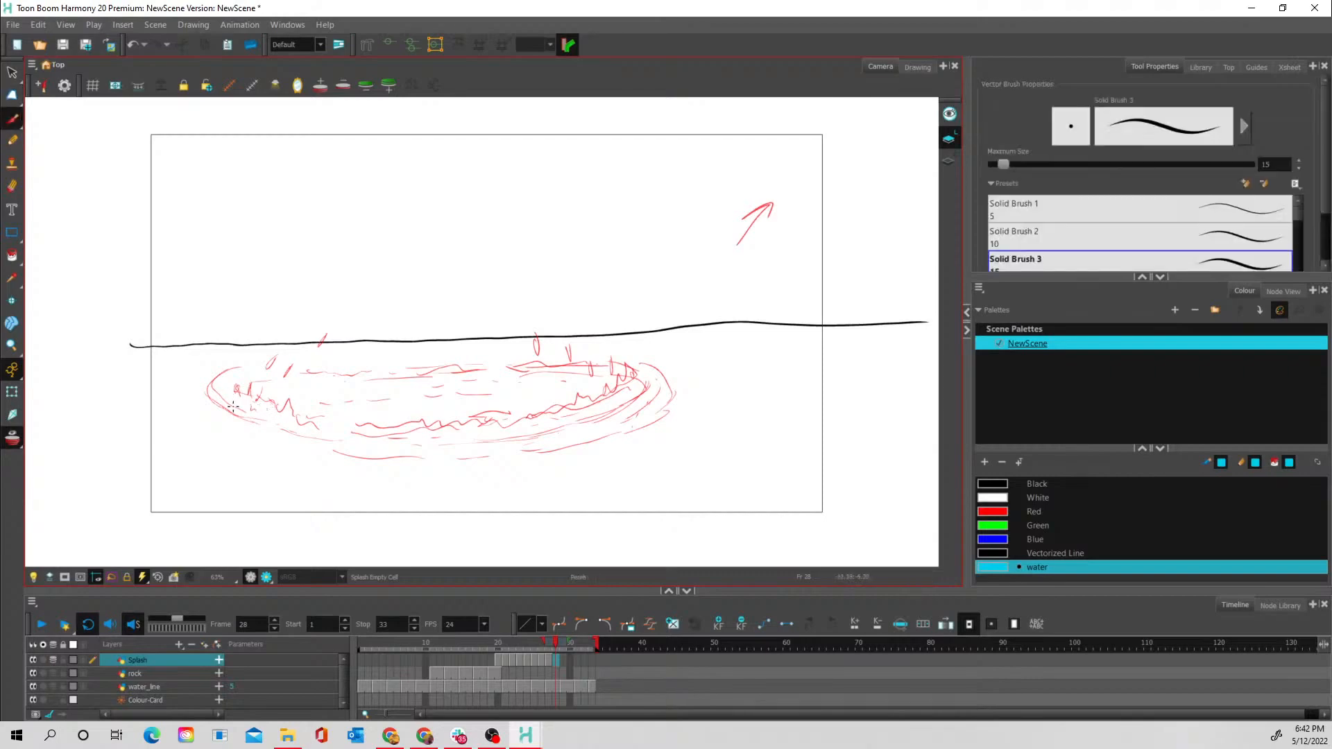
pyautogui.moveTo(212, 379)
pyautogui.mouseDown()
pyautogui.moveTo(241, 432)
pyautogui.moveTo(203, 407)
pyautogui.moveTo(236, 430)
pyautogui.moveTo(423, 472)
pyautogui.moveTo(522, 466)
pyautogui.moveTo(491, 474)
pyautogui.moveTo(626, 446)
pyautogui.moveTo(675, 419)
pyautogui.moveTo(655, 431)
pyautogui.moveTo(679, 401)
pyautogui.moveTo(674, 379)
pyautogui.moveTo(655, 373)
pyautogui.moveTo(661, 395)
pyautogui.moveTo(636, 421)
pyautogui.mouseUp()
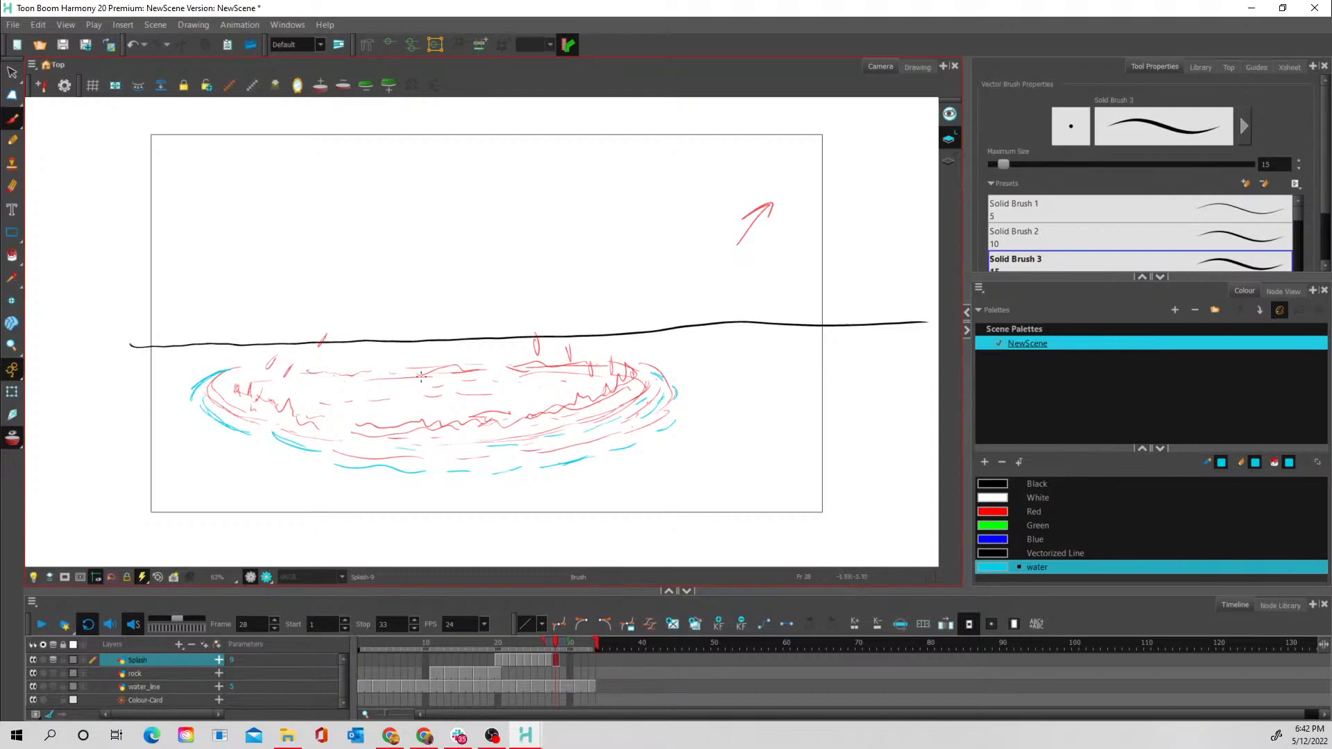
# Add a dashed back rim, a few small droplets and wavy ripple lines along the back of frame 28's ring
pyautogui.moveTo(354, 369); pyautogui.dragTo(373, 368)
pyautogui.moveTo(458, 365); pyautogui.dragTo(521, 357)
pyautogui.moveTo(257, 383); pyautogui.dragTo(263, 382)
pyautogui.moveTo(309, 361); pyautogui.dragTo(302, 372)
pyautogui.moveTo(548, 371); pyautogui.dragTo(574, 377)
pyautogui.moveTo(494, 381); pyautogui.dragTo(527, 385)
pyautogui.moveTo(376, 388); pyautogui.dragTo(431, 382)
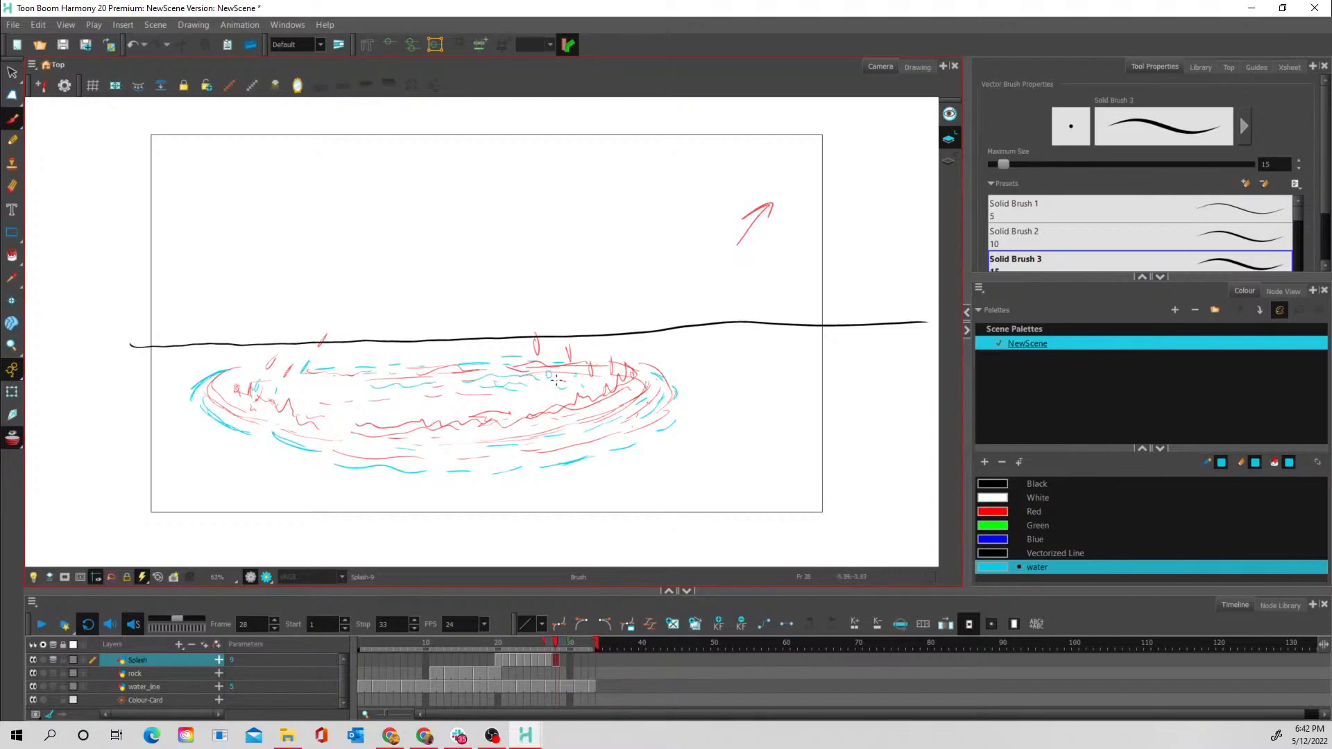
# Draw frame 28's low wavy inner front edge, adding short broken ripples inside and below it
pyautogui.moveTo(290, 389)
pyautogui.mouseDown()
pyautogui.moveTo(347, 385)
pyautogui.moveTo(348, 400)
pyautogui.moveTo(313, 413)
pyautogui.moveTo(428, 428)
pyautogui.moveTo(439, 413)
pyautogui.moveTo(524, 411)
pyautogui.moveTo(437, 440)
pyautogui.moveTo(578, 427)
pyautogui.moveTo(622, 414)
pyautogui.moveTo(578, 420)
pyautogui.moveTo(646, 383)
pyautogui.moveTo(536, 435)
pyautogui.mouseUp()
pyautogui.moveTo(400, 443)
pyautogui.mouseDown()
pyautogui.moveTo(490, 435)
pyautogui.moveTo(372, 443)
pyautogui.moveTo(427, 443)
pyautogui.mouseUp()
pyautogui.moveTo(333, 437)
pyautogui.mouseDown()
pyautogui.moveTo(241, 415)
pyautogui.moveTo(220, 390)
pyautogui.mouseUp()
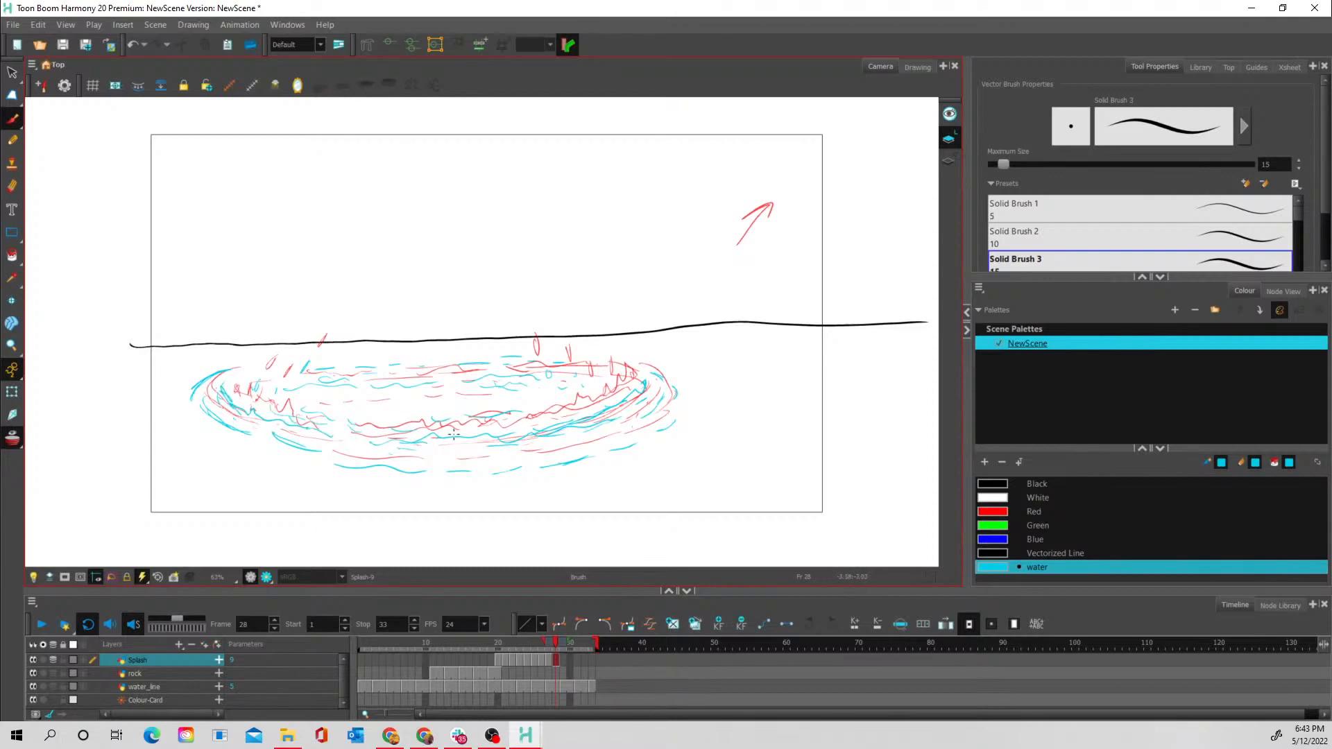
# Hide the onion skin and scrub between frames 27 and 28 to compare the ripple drawings
pyautogui.click(13, 441)
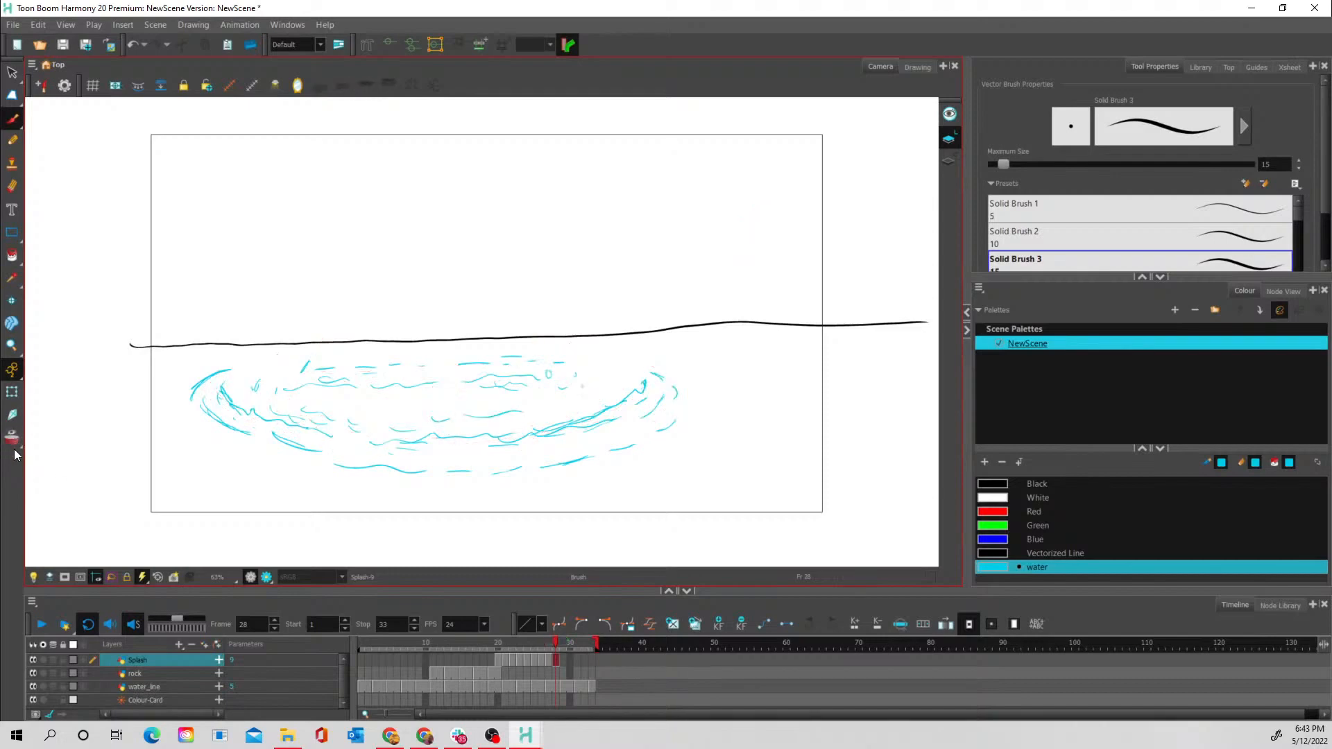
pyautogui.moveTo(545, 643); pyautogui.dragTo(556, 649)
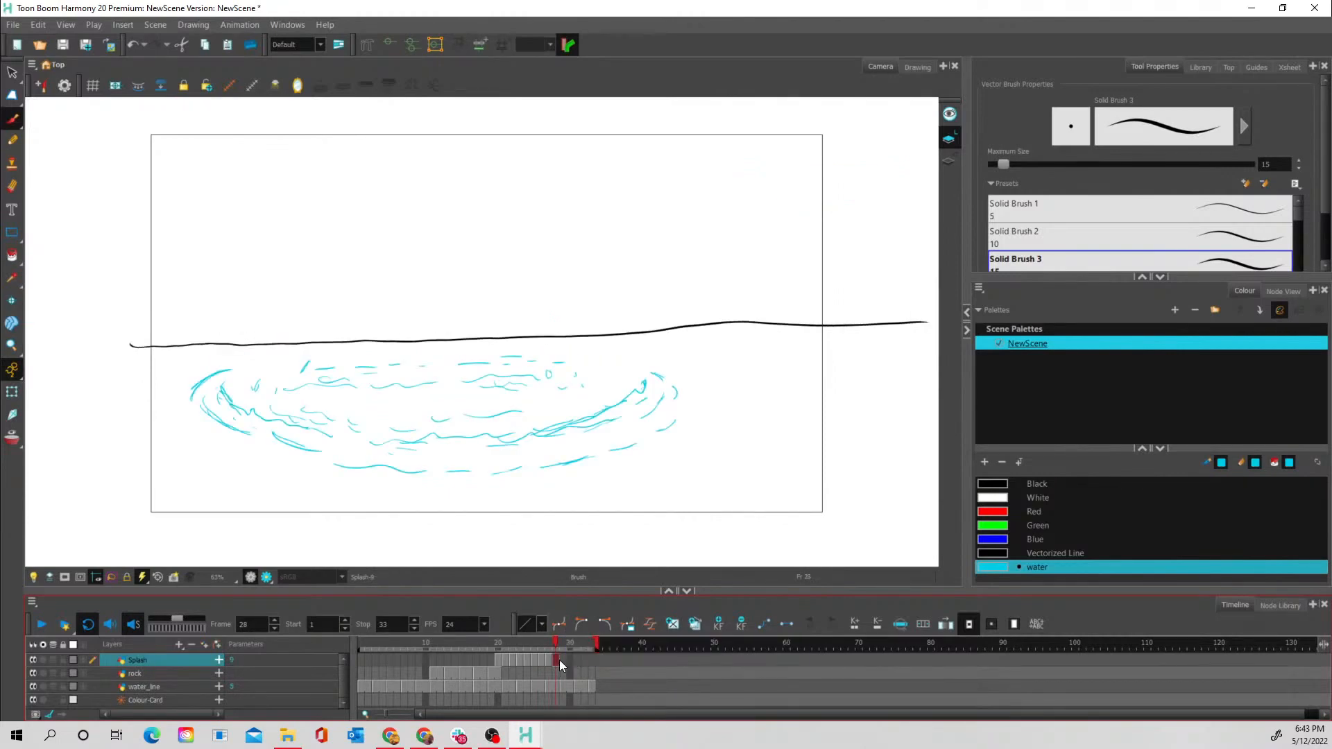
pyautogui.click(560, 663)
pyautogui.click(556, 660)
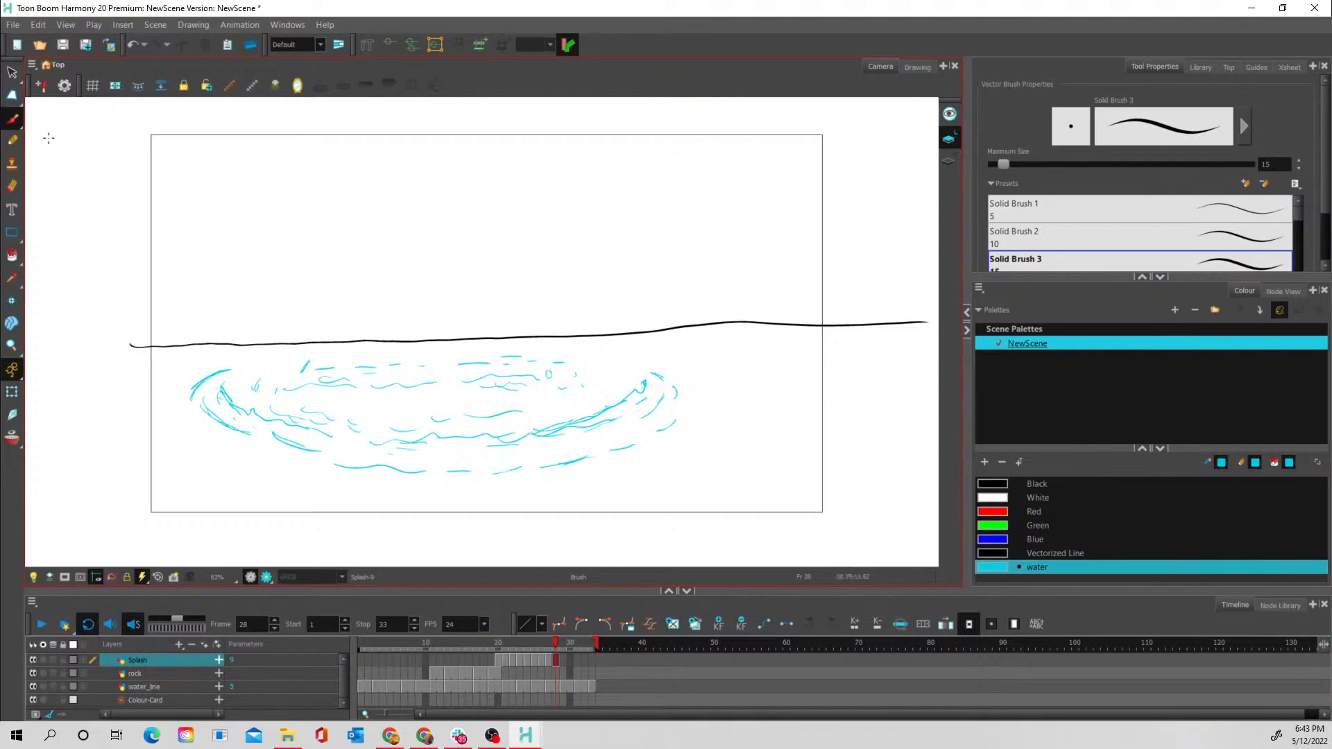
# Copy frame 28's whole ripple drawing into Splash frame 29, enlarge it slightly and nudge it back into position
pyautogui.click(13, 74)
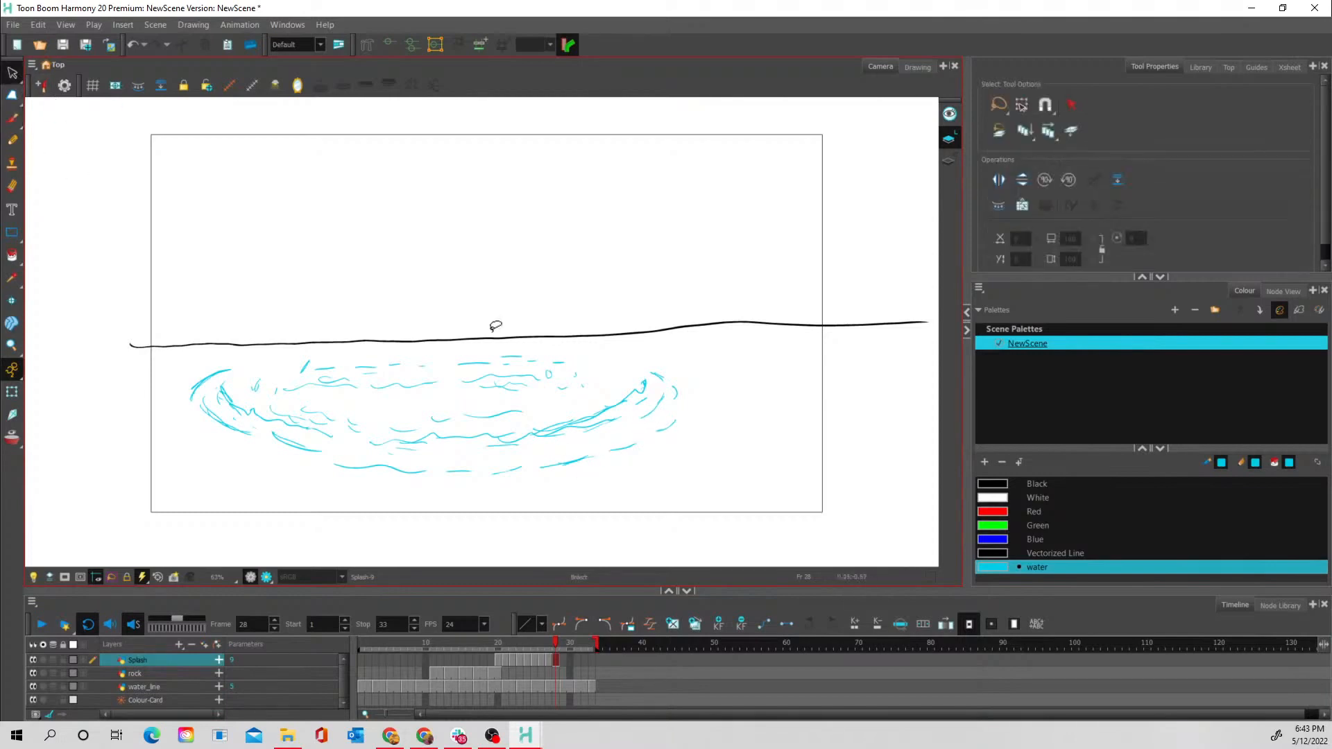
pyautogui.moveTo(511, 312)
pyautogui.mouseDown()
pyautogui.moveTo(452, 284)
pyautogui.moveTo(297, 476)
pyautogui.moveTo(645, 306)
pyautogui.moveTo(439, 275)
pyautogui.mouseUp()
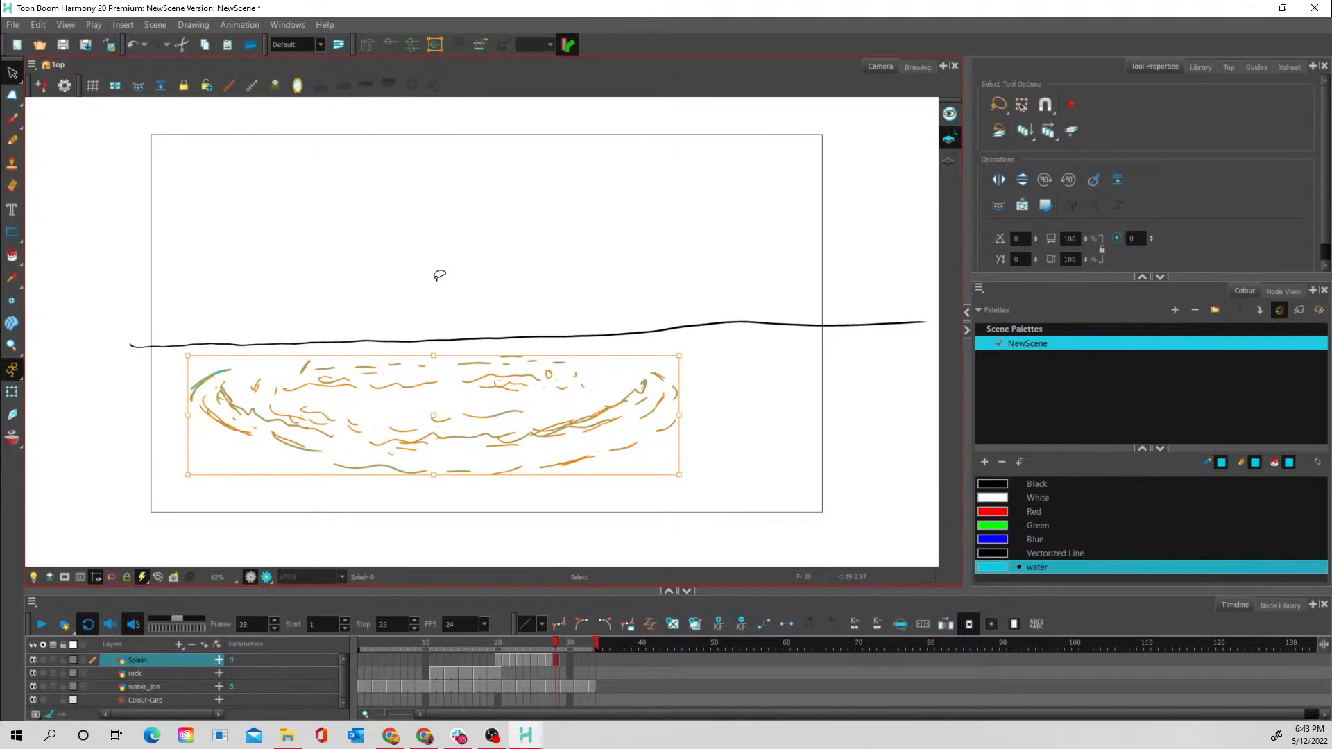
pyautogui.click(560, 661)
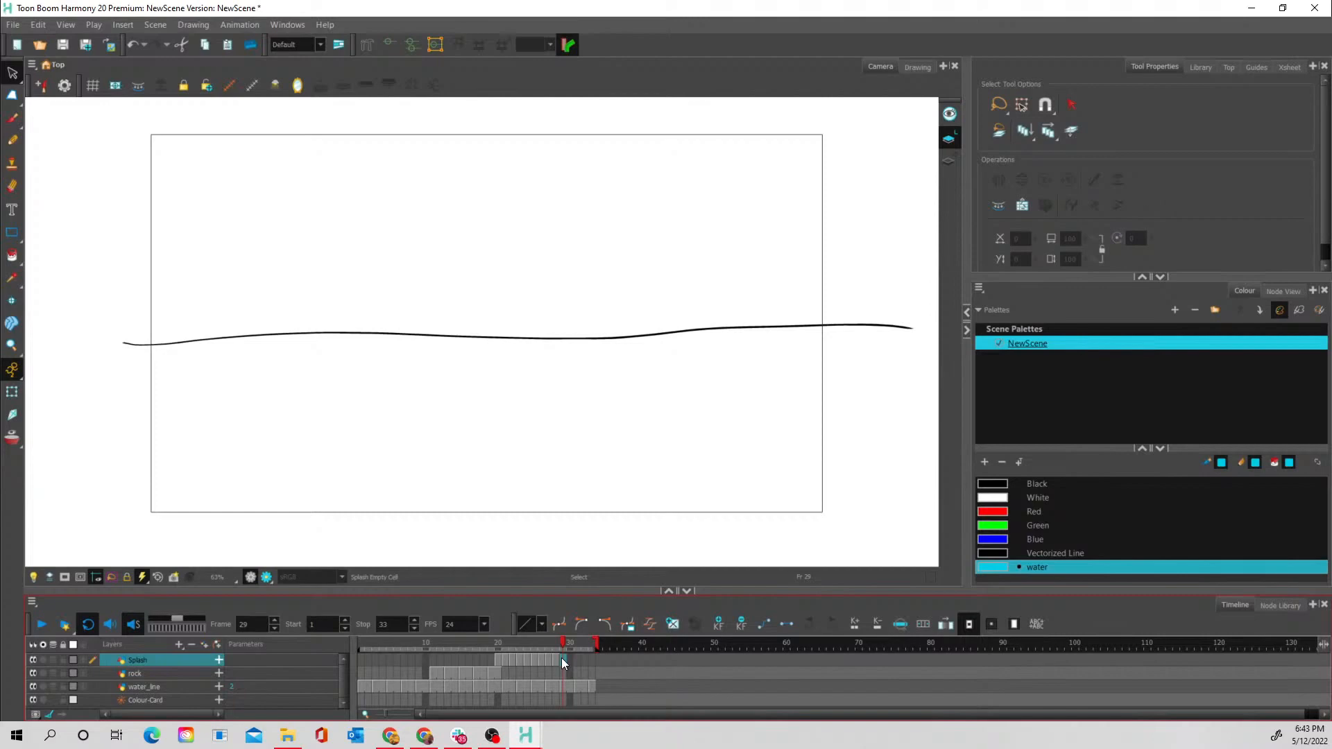
pyautogui.hotkey('ctrl', 'v')
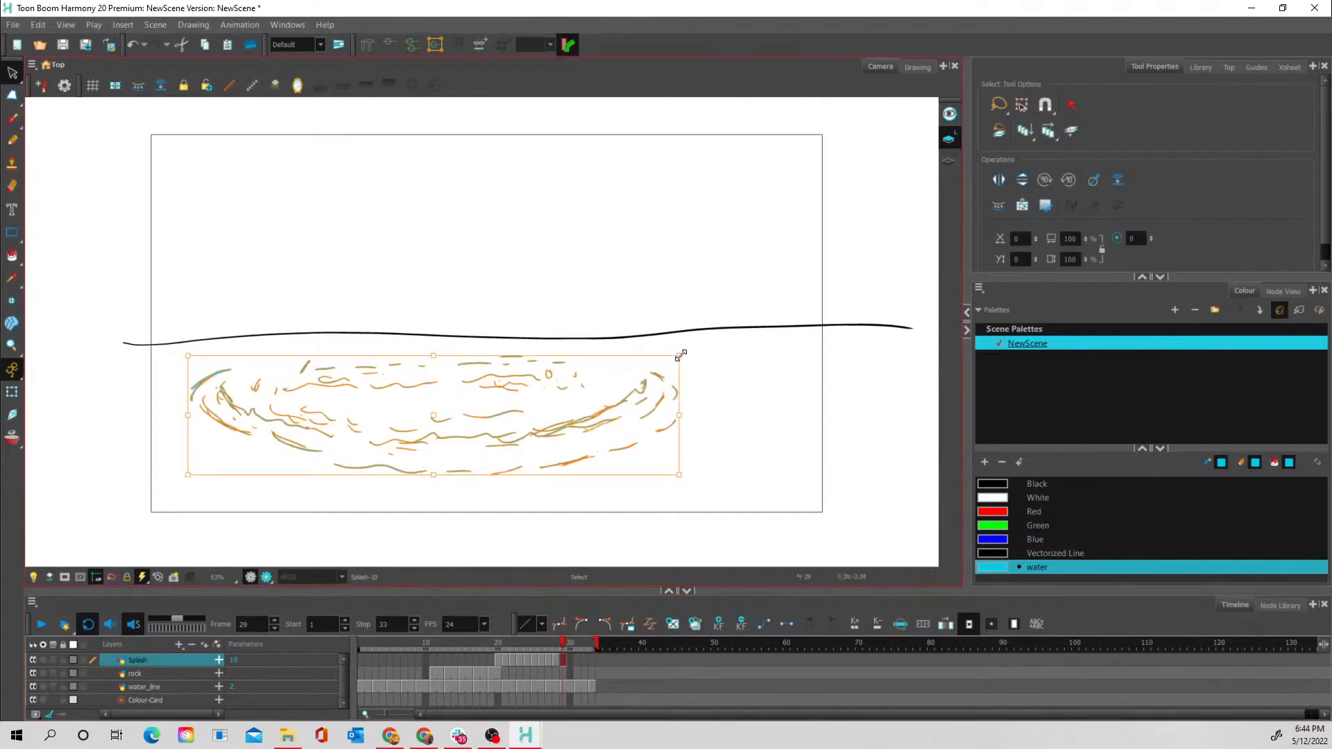
pyautogui.moveTo(681, 355); pyautogui.dragTo(718, 338)
pyautogui.moveTo(632, 410); pyautogui.dragTo(613, 413)
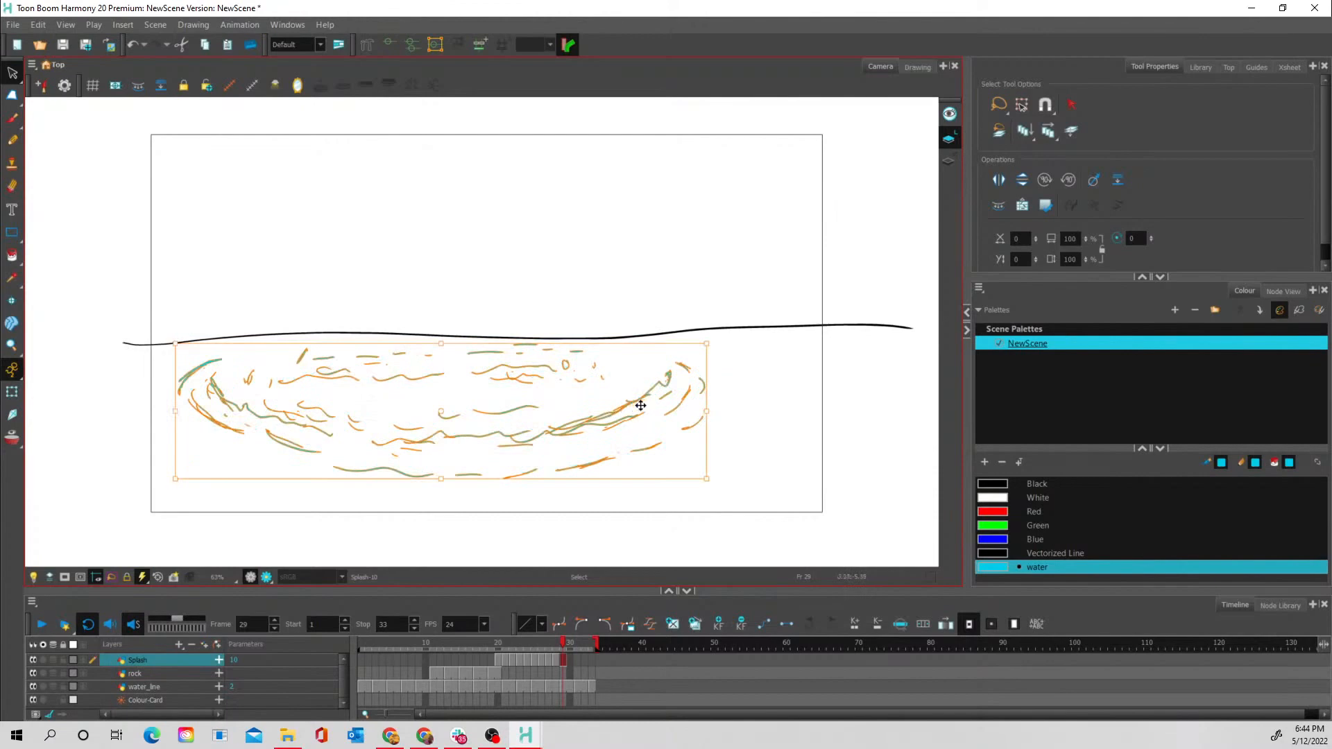
# Erase small gaps along frame 29's outer ring and the inner edge's far end to break up the lines
pyautogui.click(11, 186)
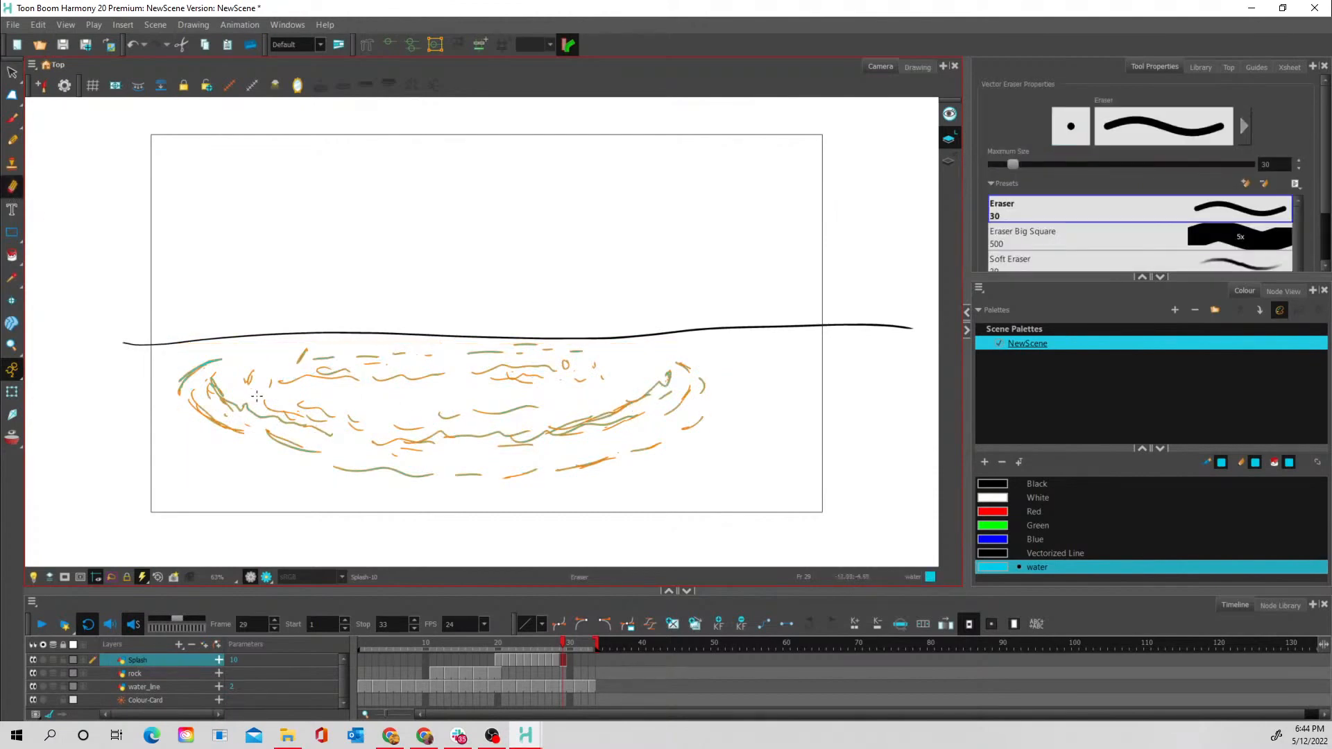
pyautogui.moveTo(198, 368); pyautogui.dragTo(223, 371)
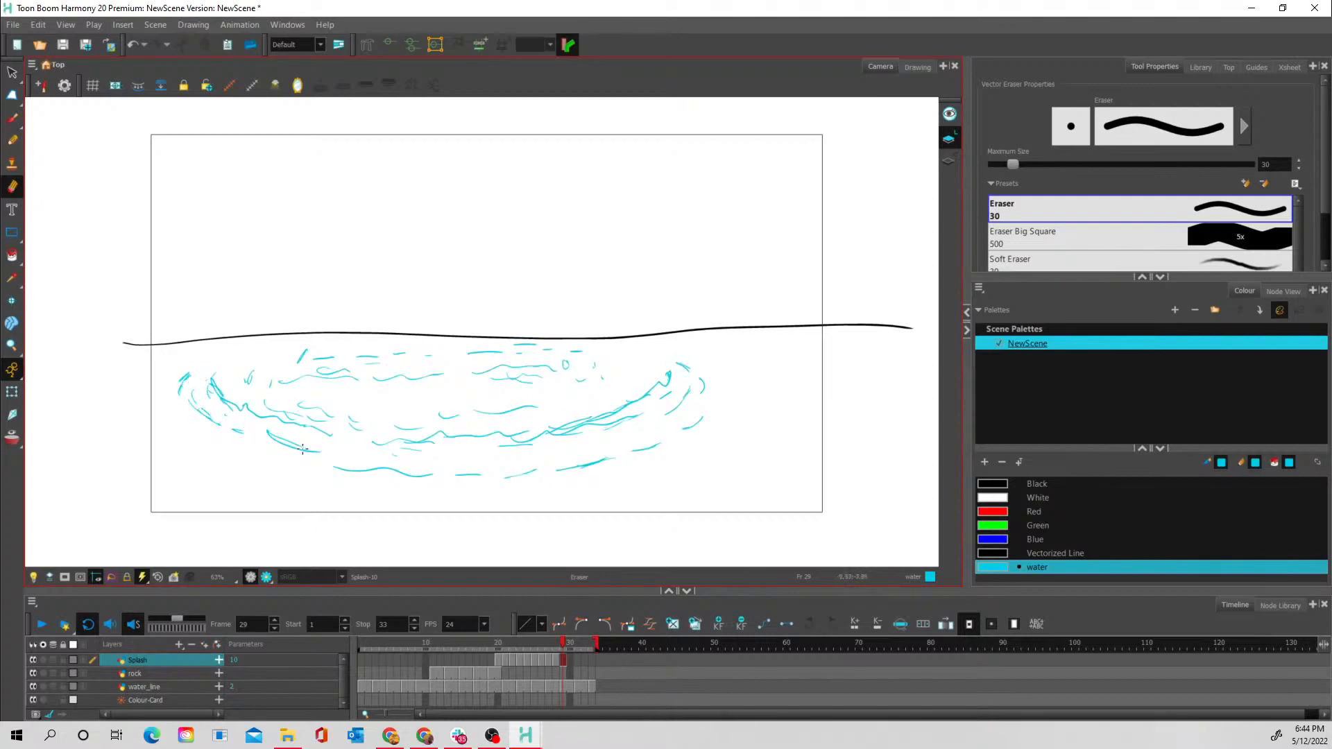
pyautogui.moveTo(284, 441); pyautogui.dragTo(274, 440)
pyautogui.moveTo(369, 466)
pyautogui.mouseDown()
pyautogui.moveTo(434, 461)
pyautogui.moveTo(469, 482)
pyautogui.moveTo(520, 481)
pyautogui.moveTo(488, 471)
pyautogui.mouseUp()
pyautogui.moveTo(571, 467); pyautogui.dragTo(586, 463)
pyautogui.moveTo(691, 427)
pyautogui.mouseDown()
pyautogui.moveTo(717, 403)
pyautogui.moveTo(682, 402)
pyautogui.mouseUp()
pyautogui.moveTo(650, 391); pyautogui.dragTo(620, 417)
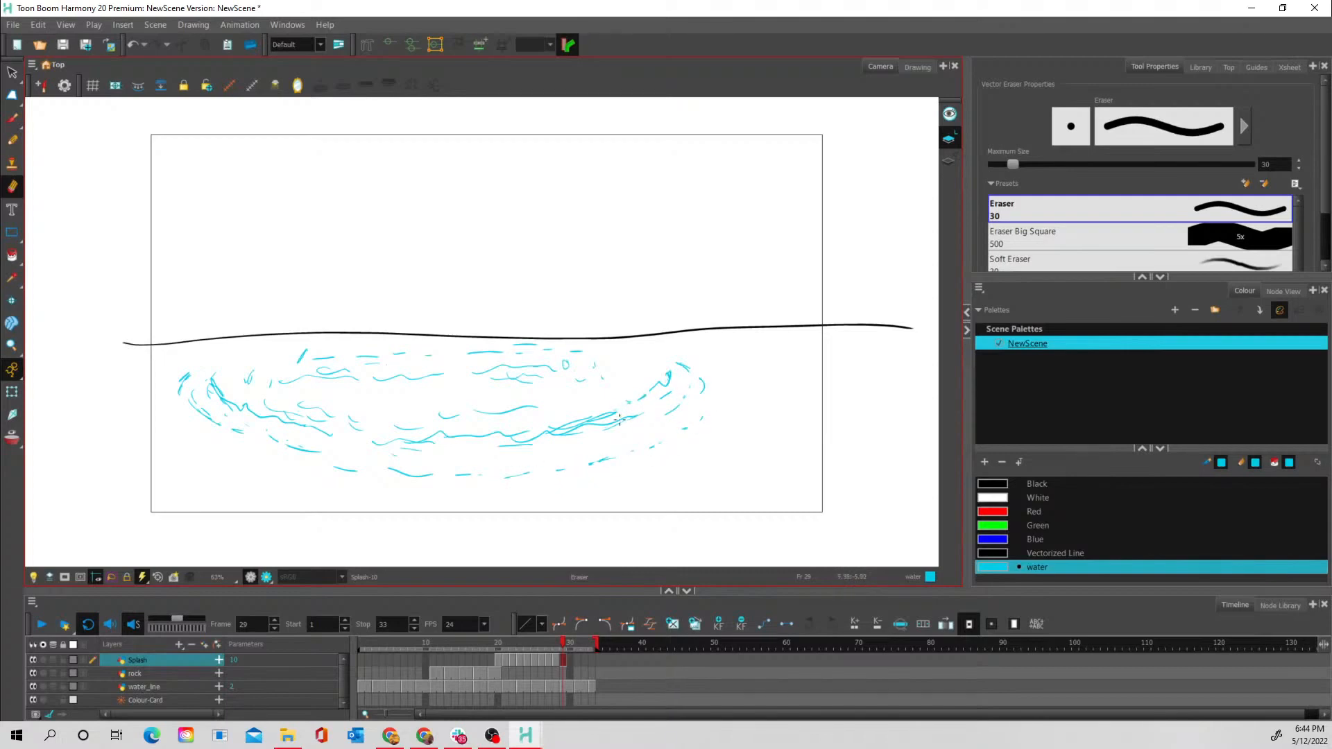
# Scrub back and forth up to frame 29 to check how the ripples break apart
pyautogui.moveTo(555, 646); pyautogui.dragTo(564, 647)
pyautogui.click(565, 649)
pyautogui.moveTo(544, 647); pyautogui.dragTo(562, 650)
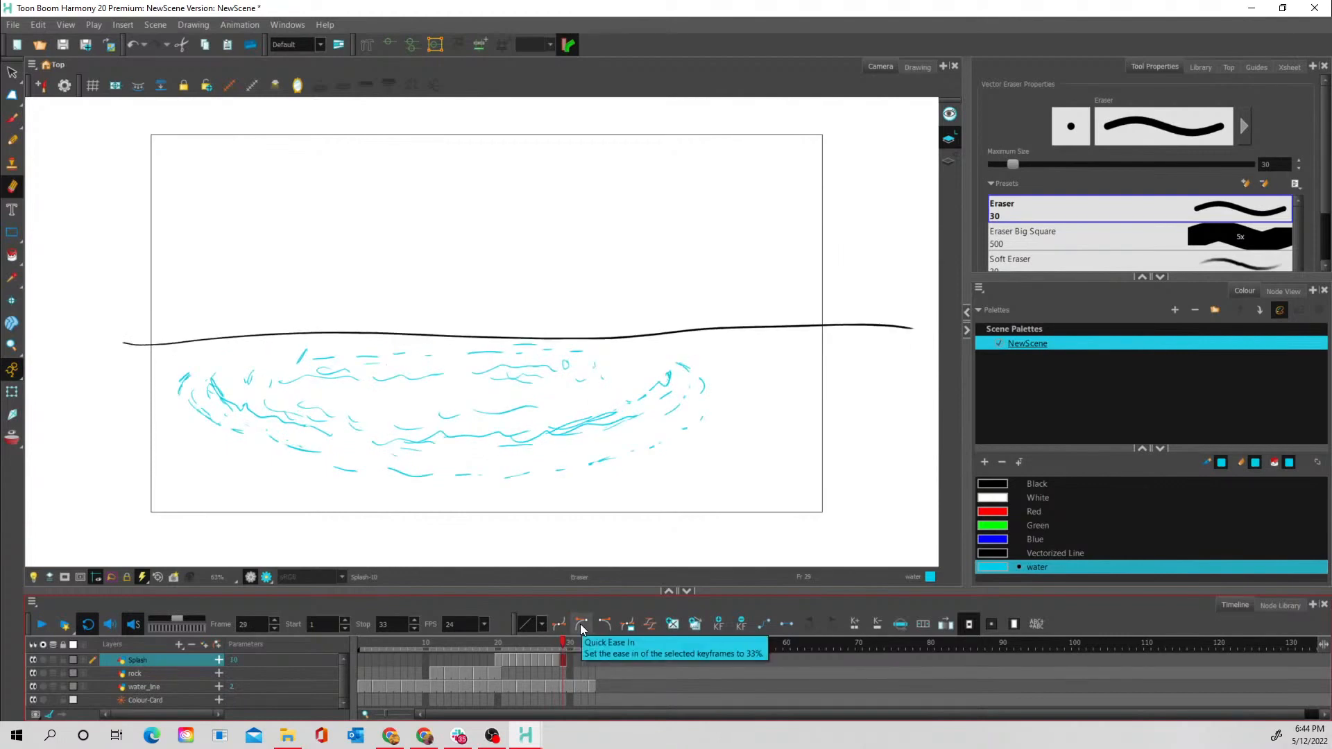
# Copy frame 29's whole ripple drawing into Splash frame 30 and flip the copy horizontally
pyautogui.click(570, 660)
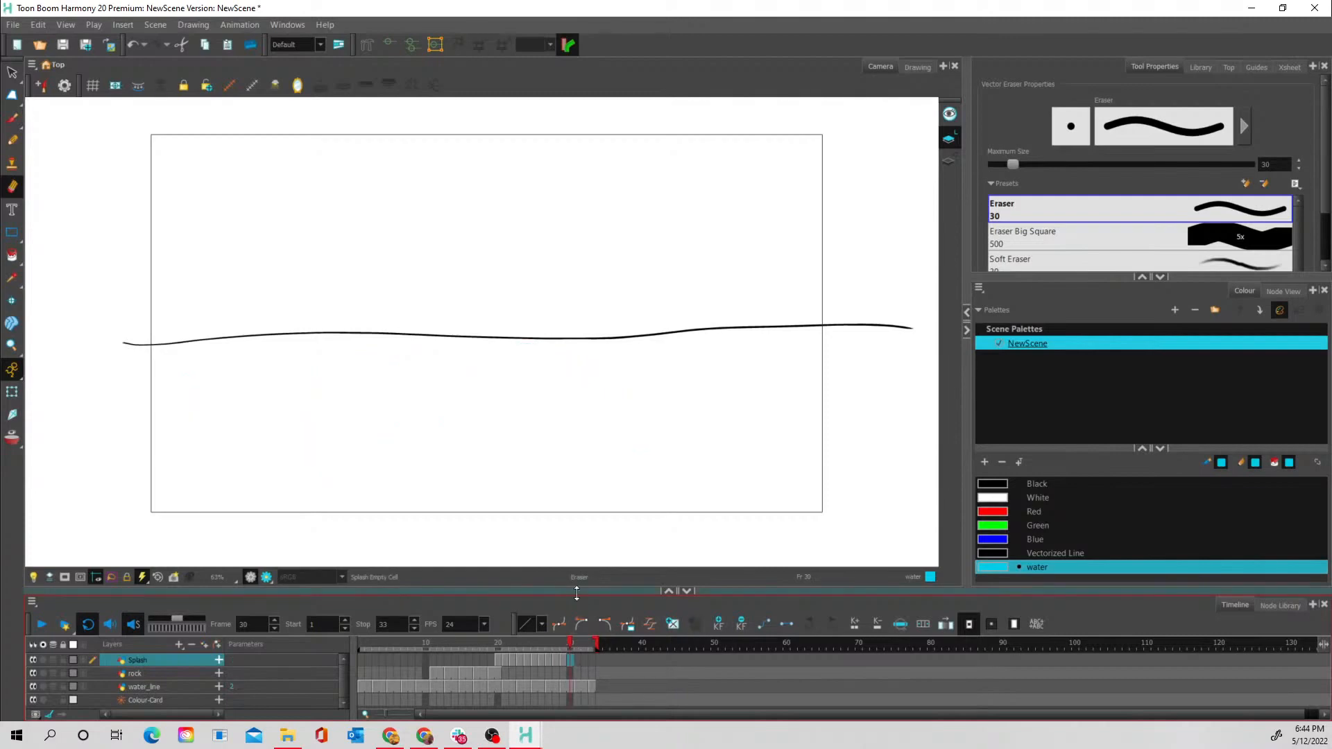
pyautogui.click(562, 659)
pyautogui.hotkey('alt', 's')
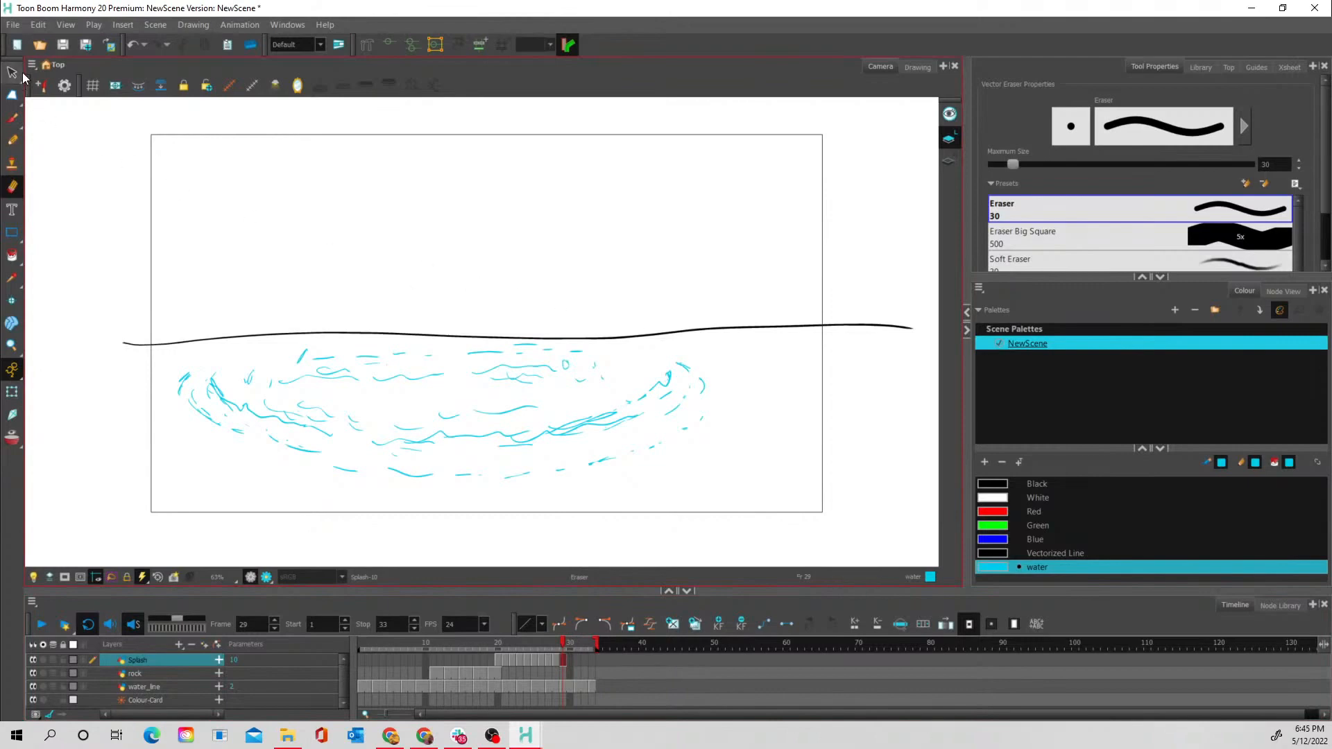
pyautogui.moveTo(458, 317)
pyautogui.mouseDown()
pyautogui.moveTo(189, 342)
pyautogui.moveTo(544, 503)
pyautogui.moveTo(407, 282)
pyautogui.moveTo(361, 309)
pyautogui.mouseUp()
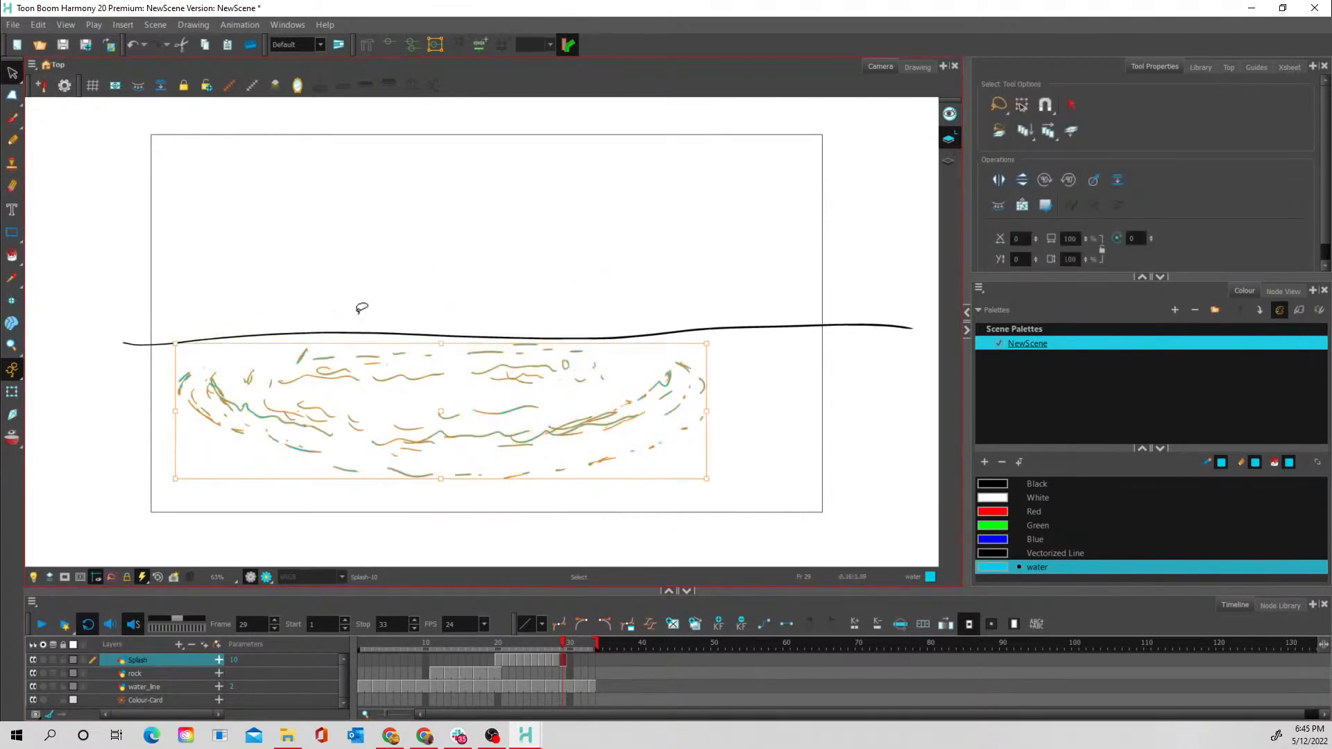
pyautogui.click(570, 661)
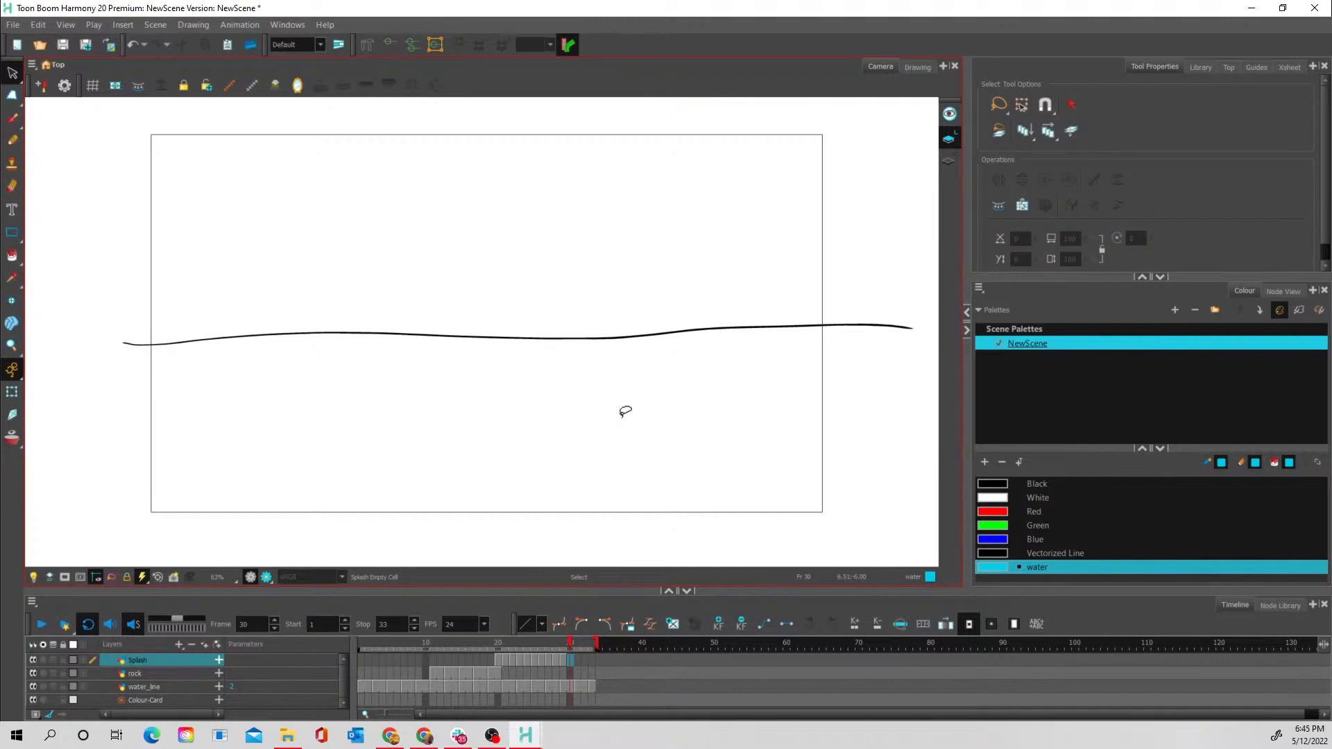
pyautogui.hotkey('ctrl', 'v')
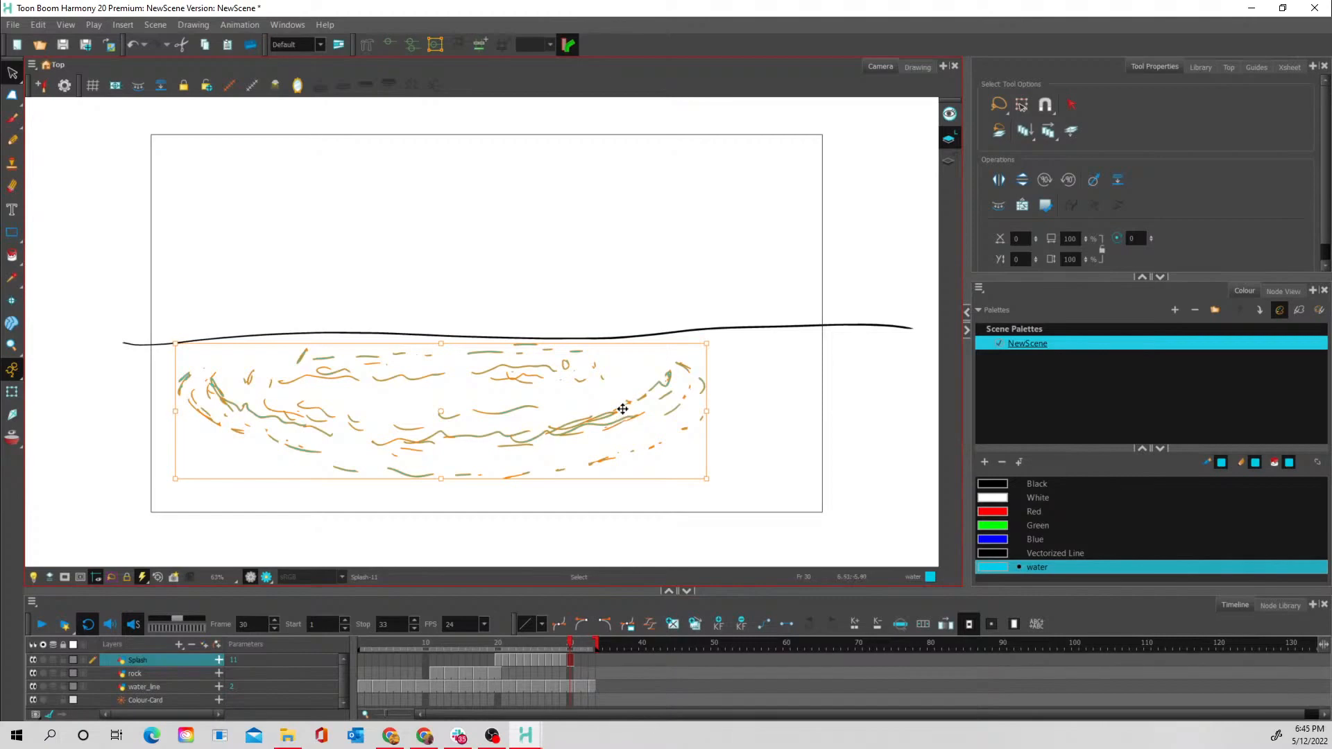
pyautogui.rightClick(622, 410)
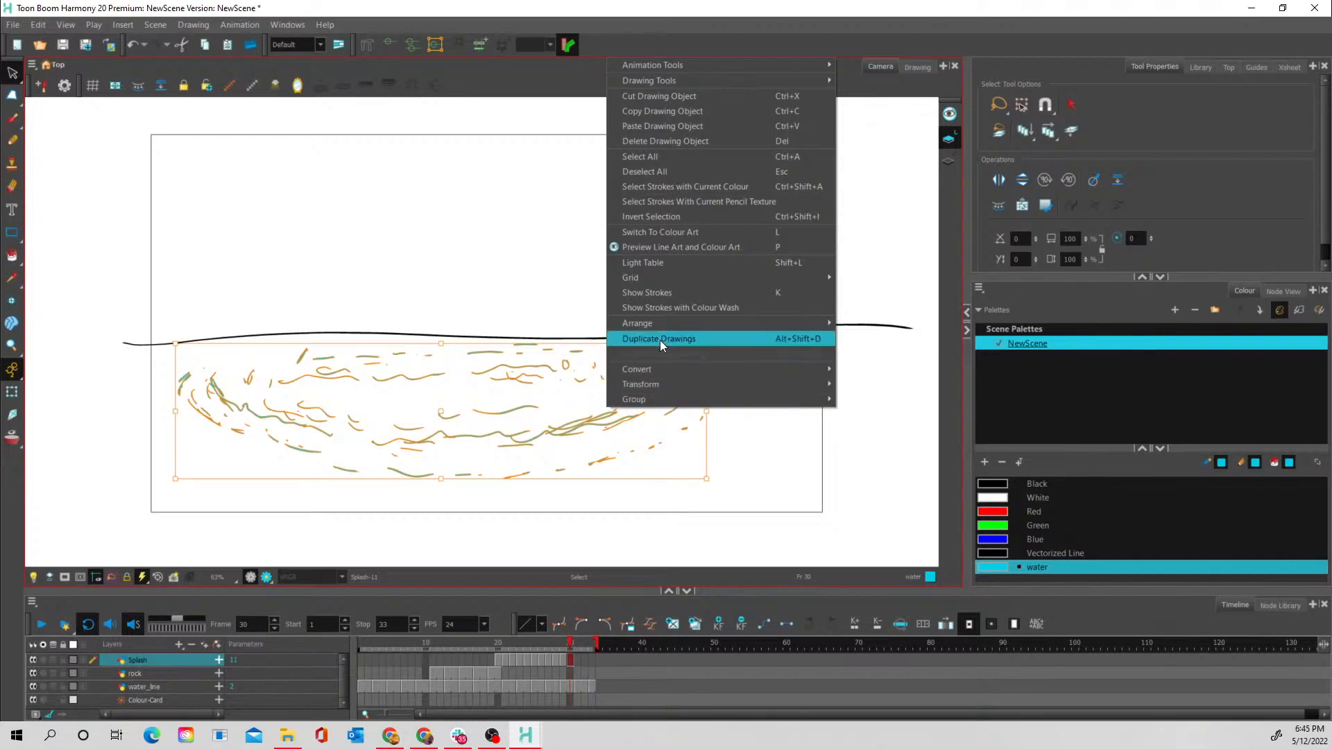
pyautogui.moveTo(659, 383)
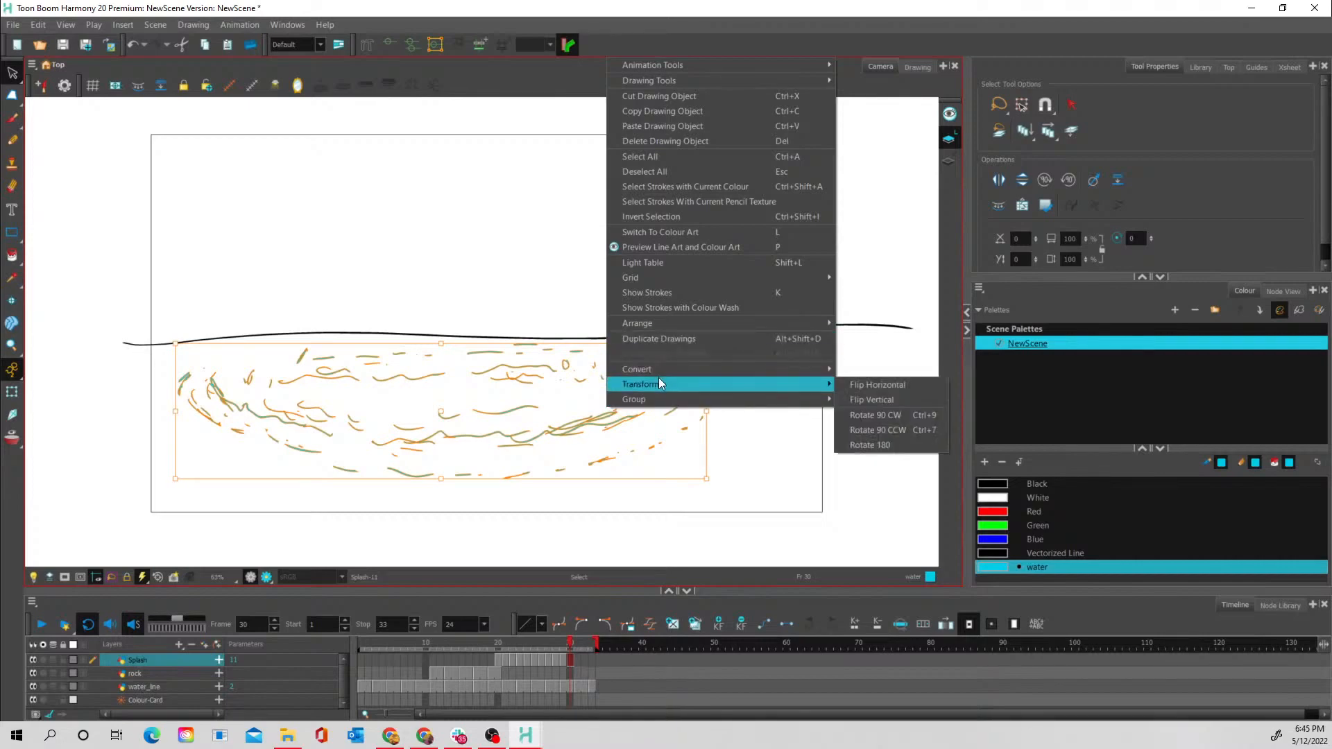
pyautogui.click(876, 386)
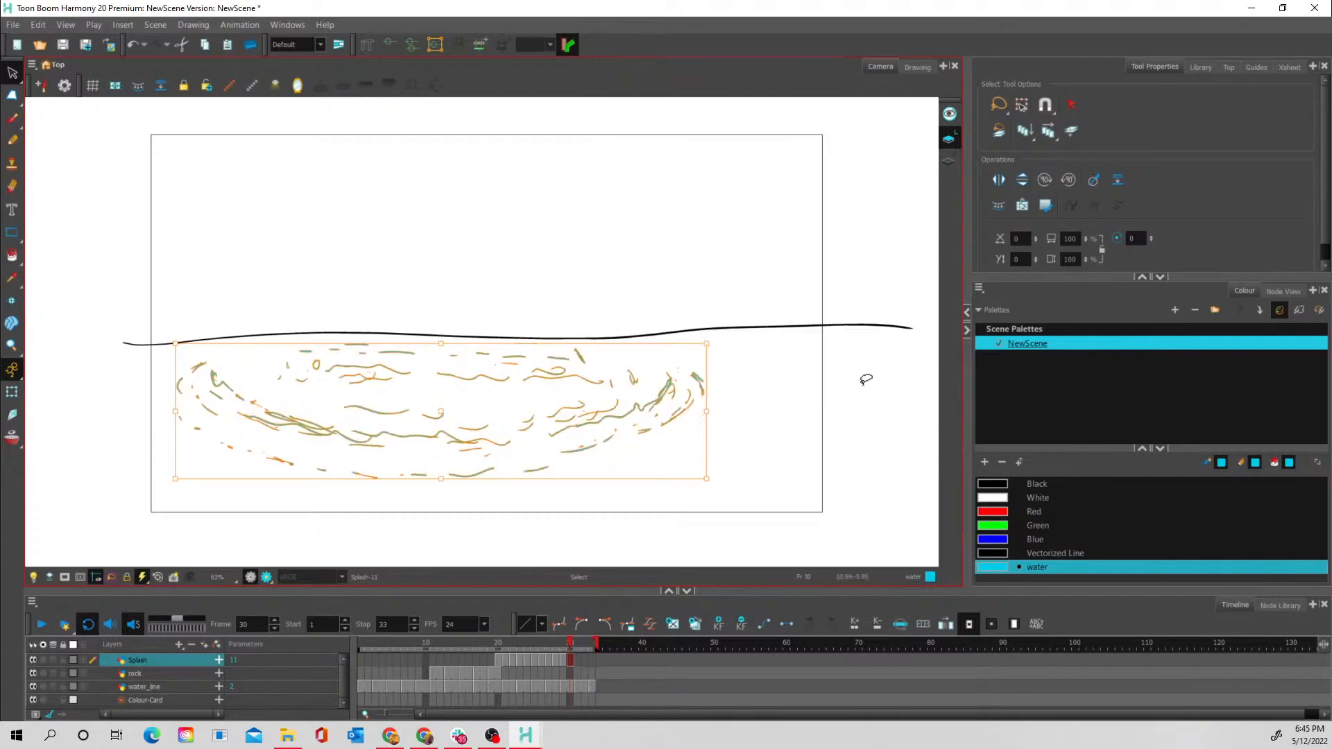
# Compare the ripple drawings on frames 29 and 30 by briefly showing onion skin and scrubbing between them
pyautogui.click(562, 658)
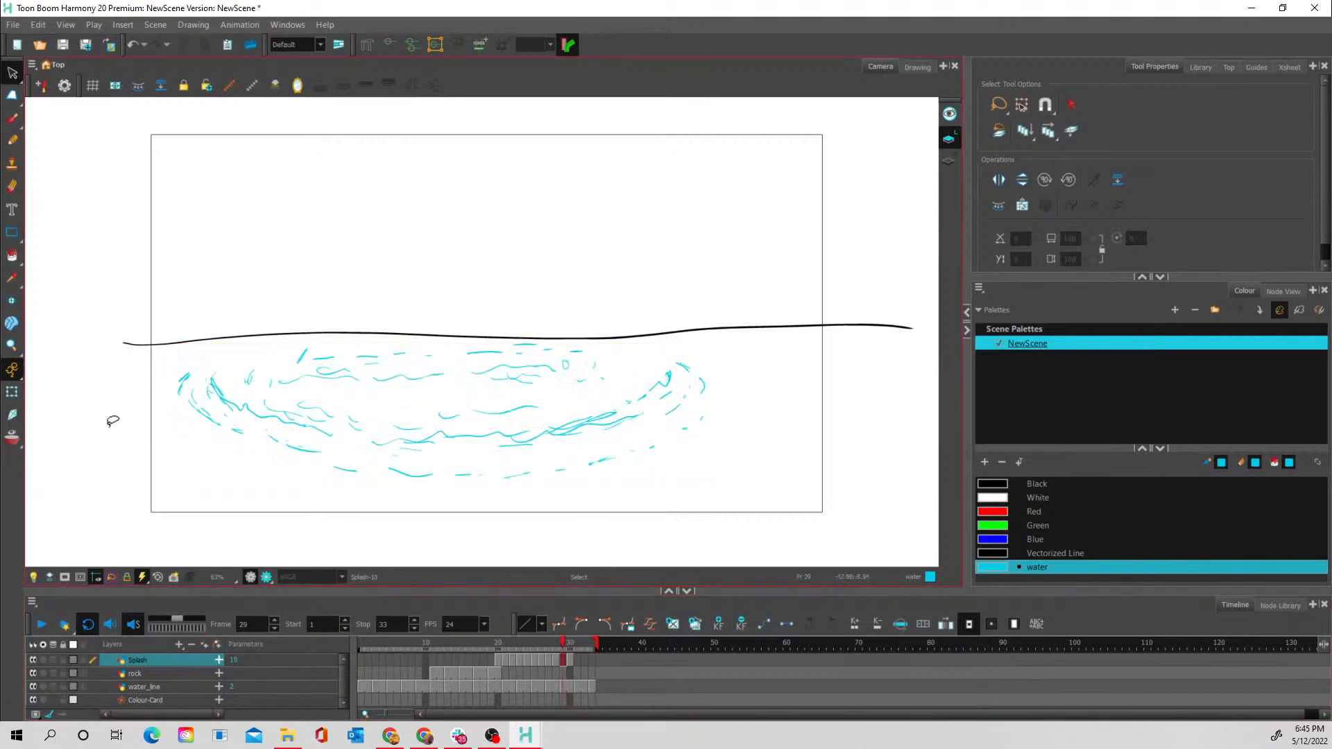
pyautogui.click(10, 439)
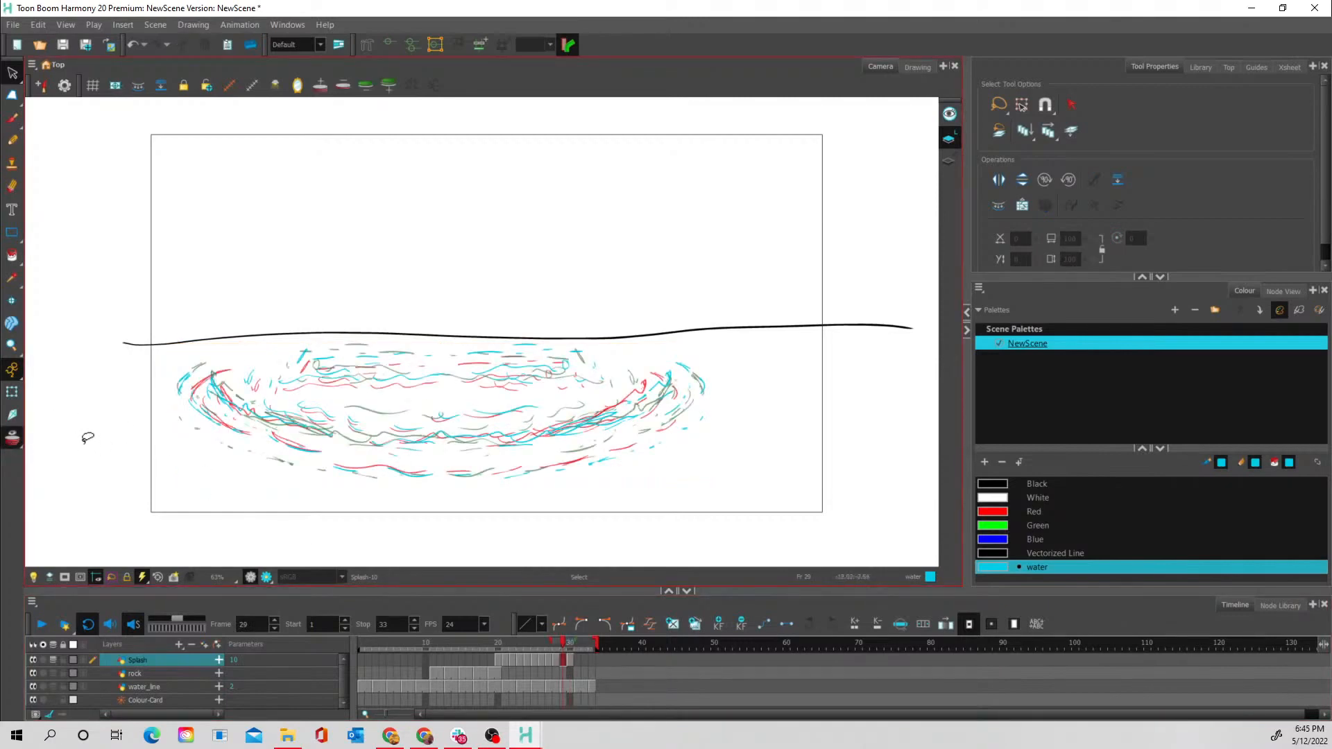
pyautogui.click(11, 438)
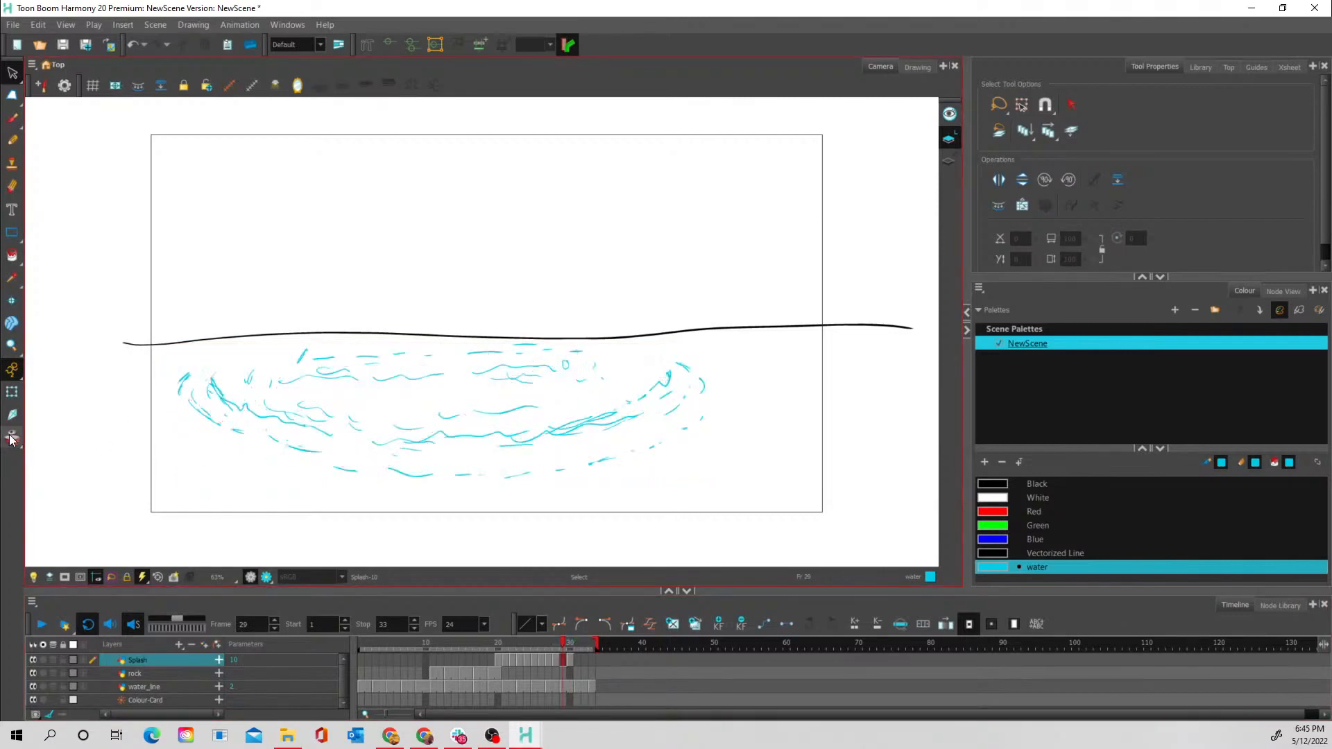
pyautogui.moveTo(566, 640)
pyautogui.mouseDown()
pyautogui.moveTo(543, 643)
pyautogui.moveTo(567, 648)
pyautogui.mouseUp()
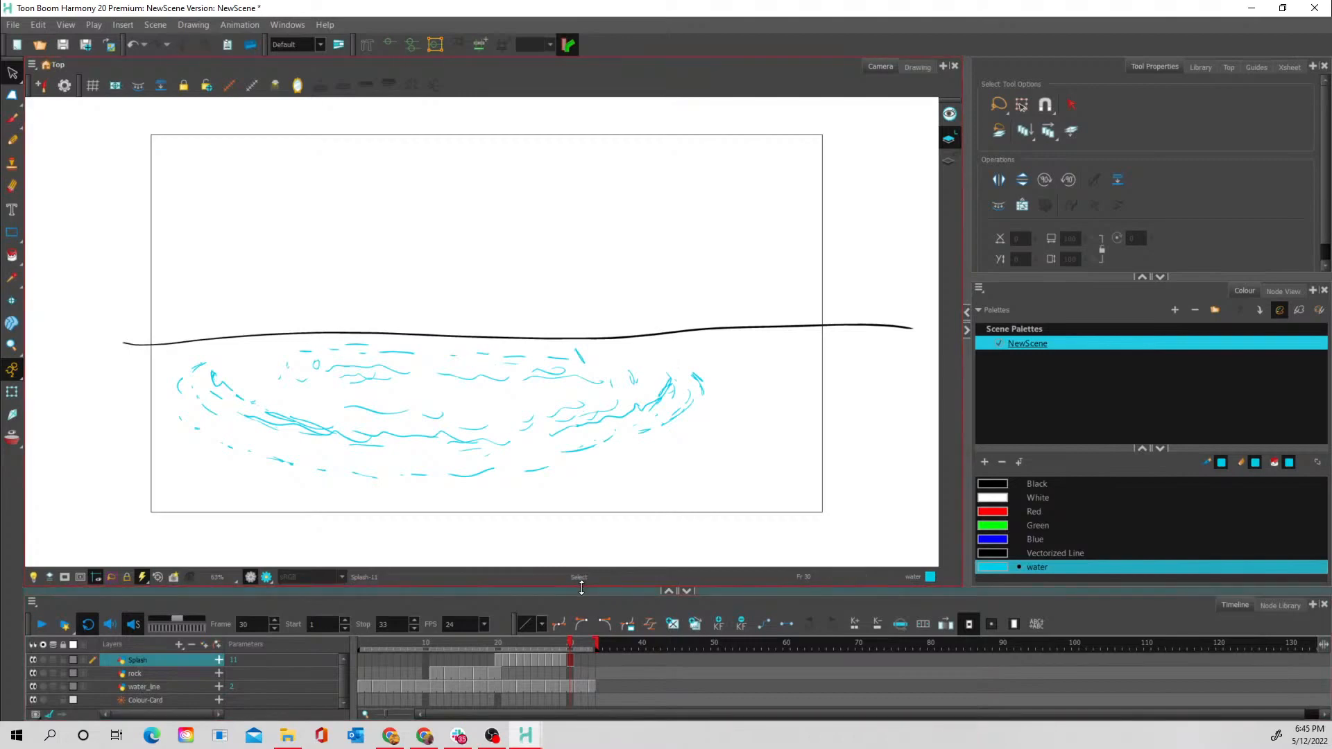
pyautogui.click(562, 650)
pyautogui.moveTo(562, 650)
pyautogui.mouseDown()
pyautogui.moveTo(551, 648)
pyautogui.moveTo(571, 651)
pyautogui.mouseUp()
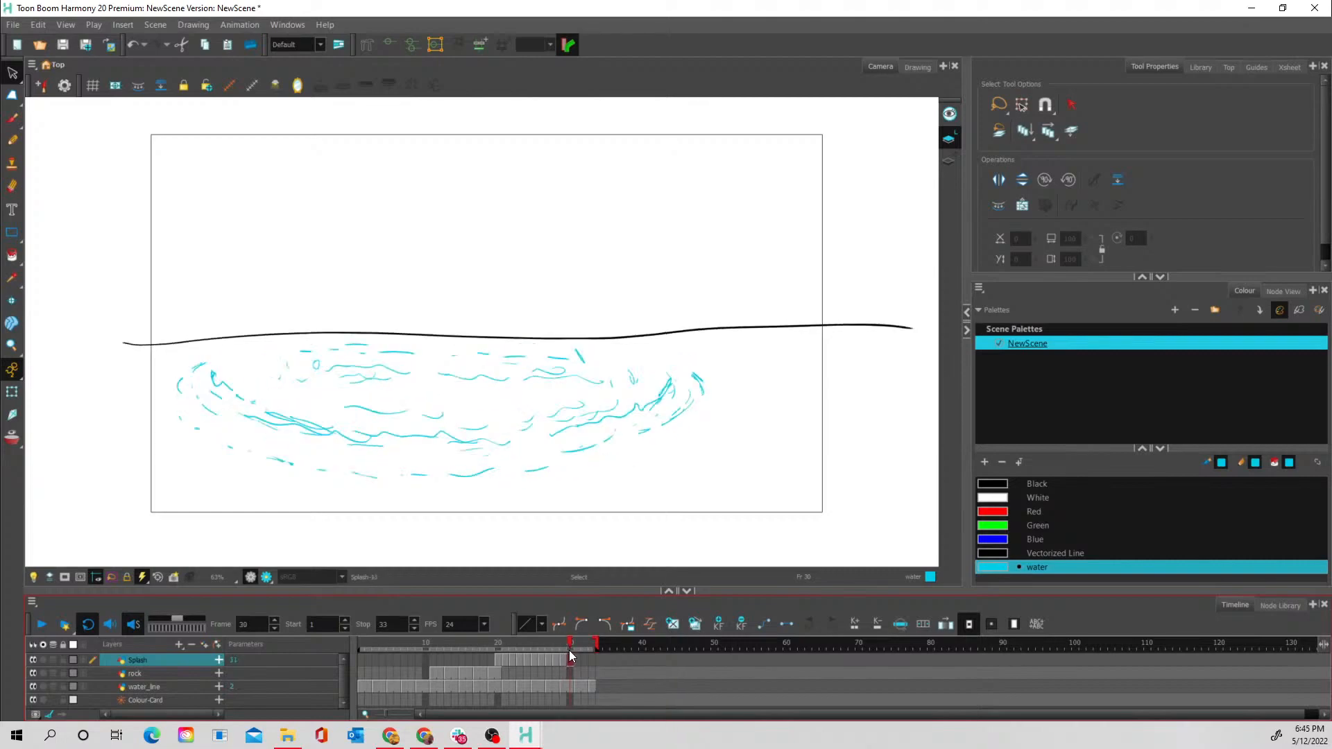
# Select frame 30's whole ripple drawing and enlarge it slightly from its lower corner
pyautogui.moveTo(677, 342)
pyautogui.mouseDown()
pyautogui.moveTo(336, 285)
pyautogui.moveTo(342, 538)
pyautogui.moveTo(650, 306)
pyautogui.moveTo(596, 289)
pyautogui.mouseUp()
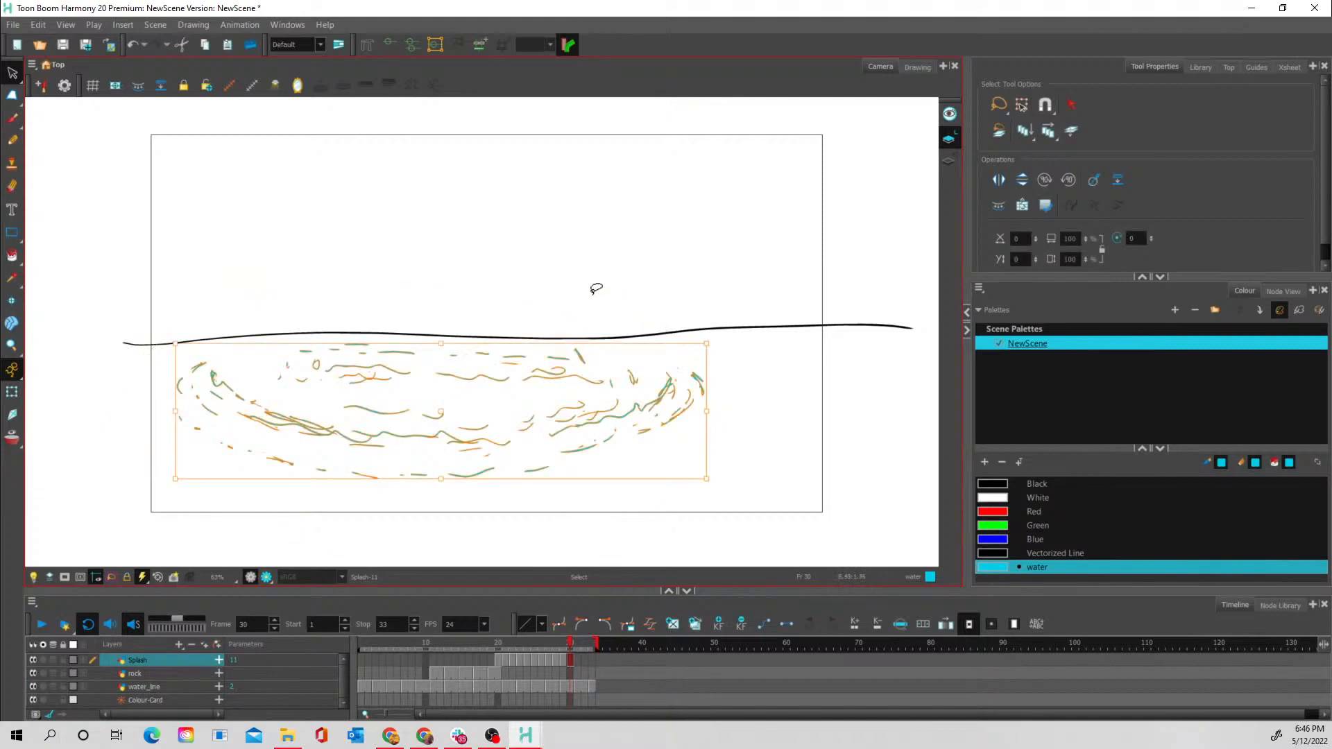
pyautogui.moveTo(705, 478); pyautogui.dragTo(723, 484)
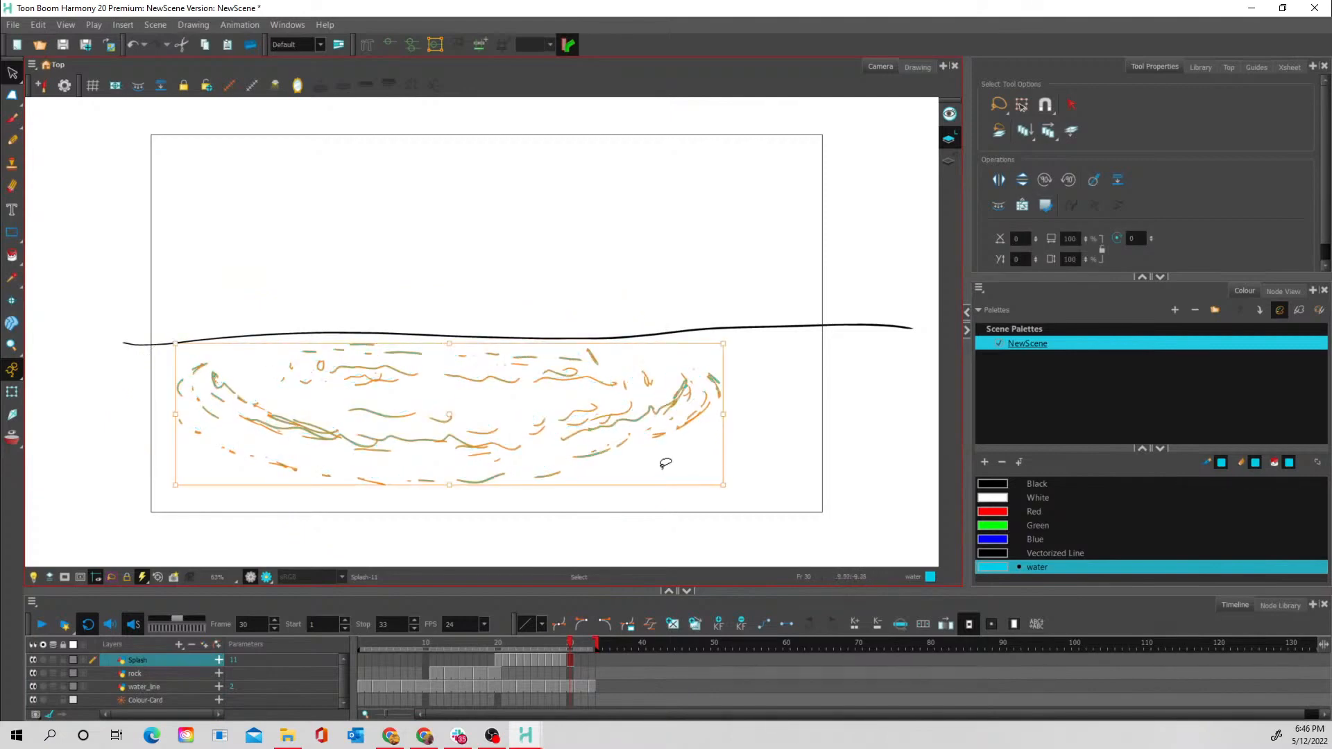
# Step between frames 19, 20 and 21 to review how the first splash drawings grow after the rock's impact
pyautogui.click(556, 659)
pyautogui.moveTo(501, 642)
pyautogui.mouseDown()
pyautogui.moveTo(561, 646)
pyautogui.moveTo(493, 644)
pyautogui.mouseUp()
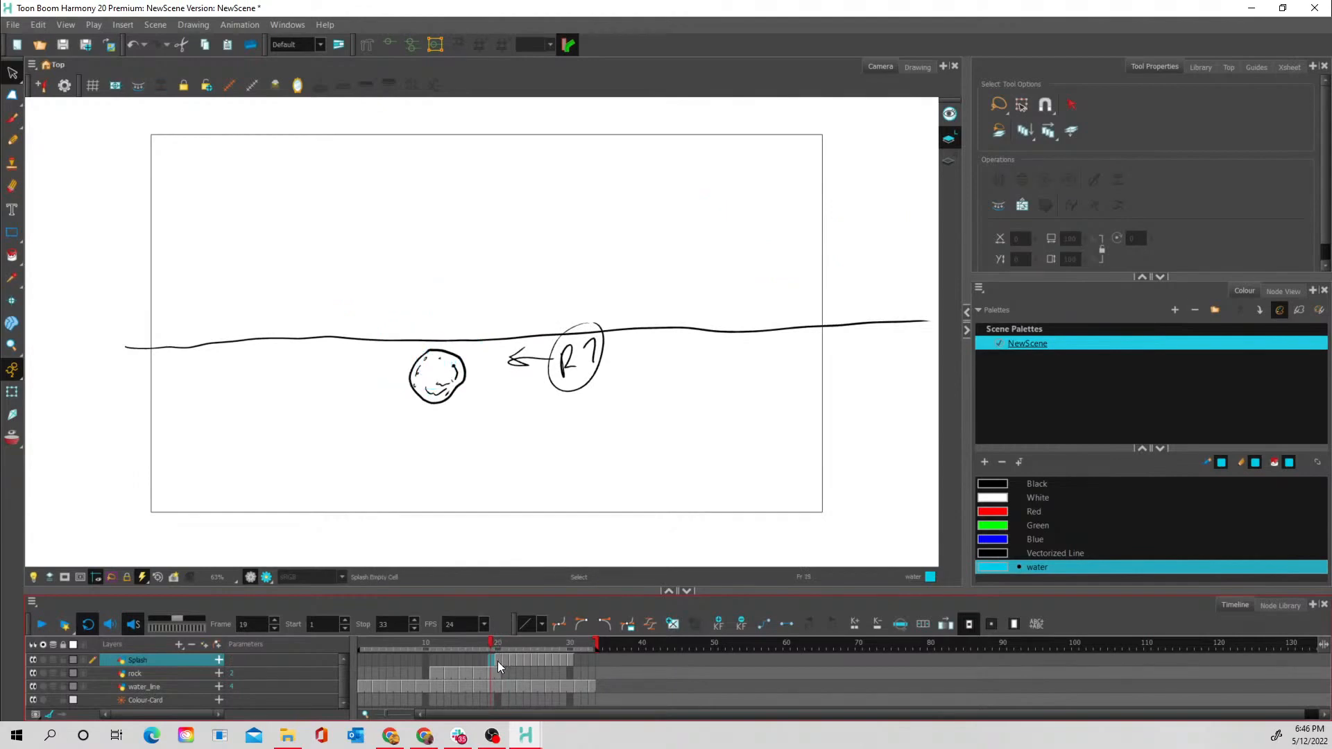
pyautogui.click(497, 661)
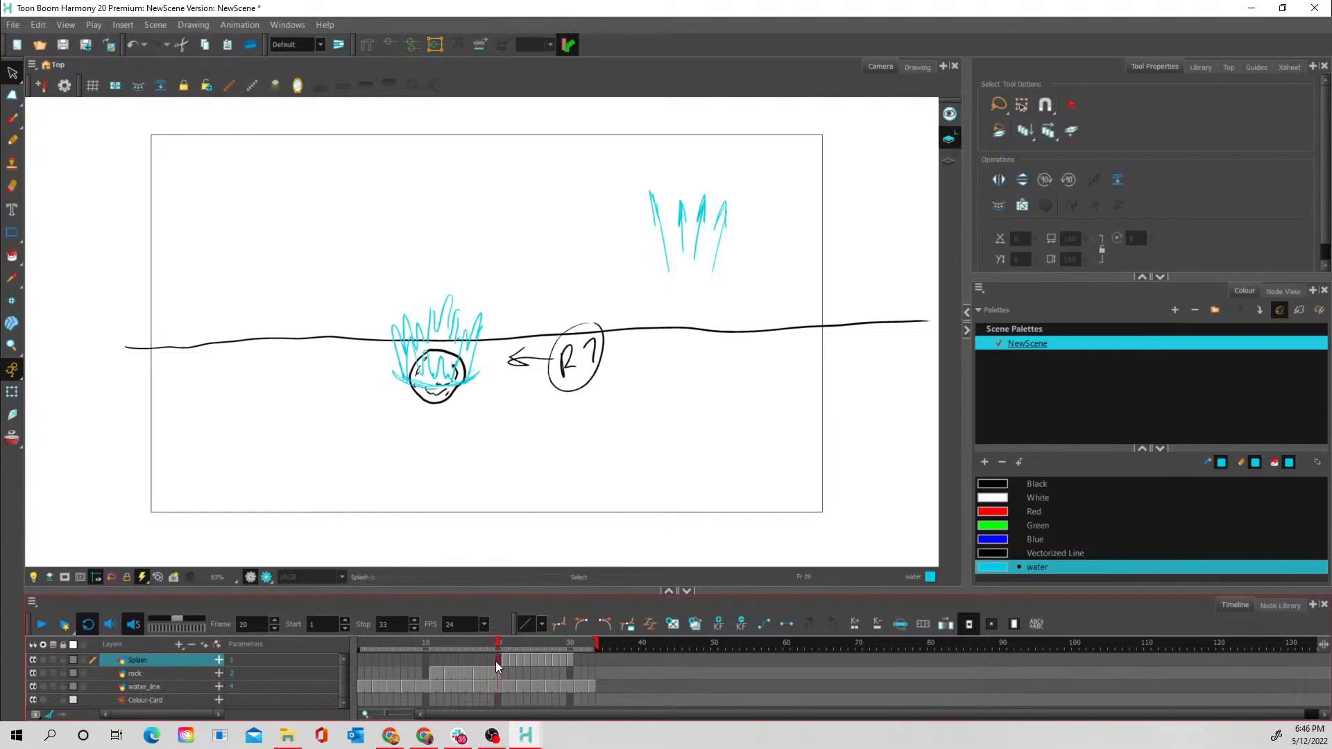
pyautogui.moveTo(494, 644)
pyautogui.mouseDown()
pyautogui.moveTo(482, 639)
pyautogui.moveTo(524, 642)
pyautogui.moveTo(492, 644)
pyautogui.moveTo(505, 644)
pyautogui.mouseUp()
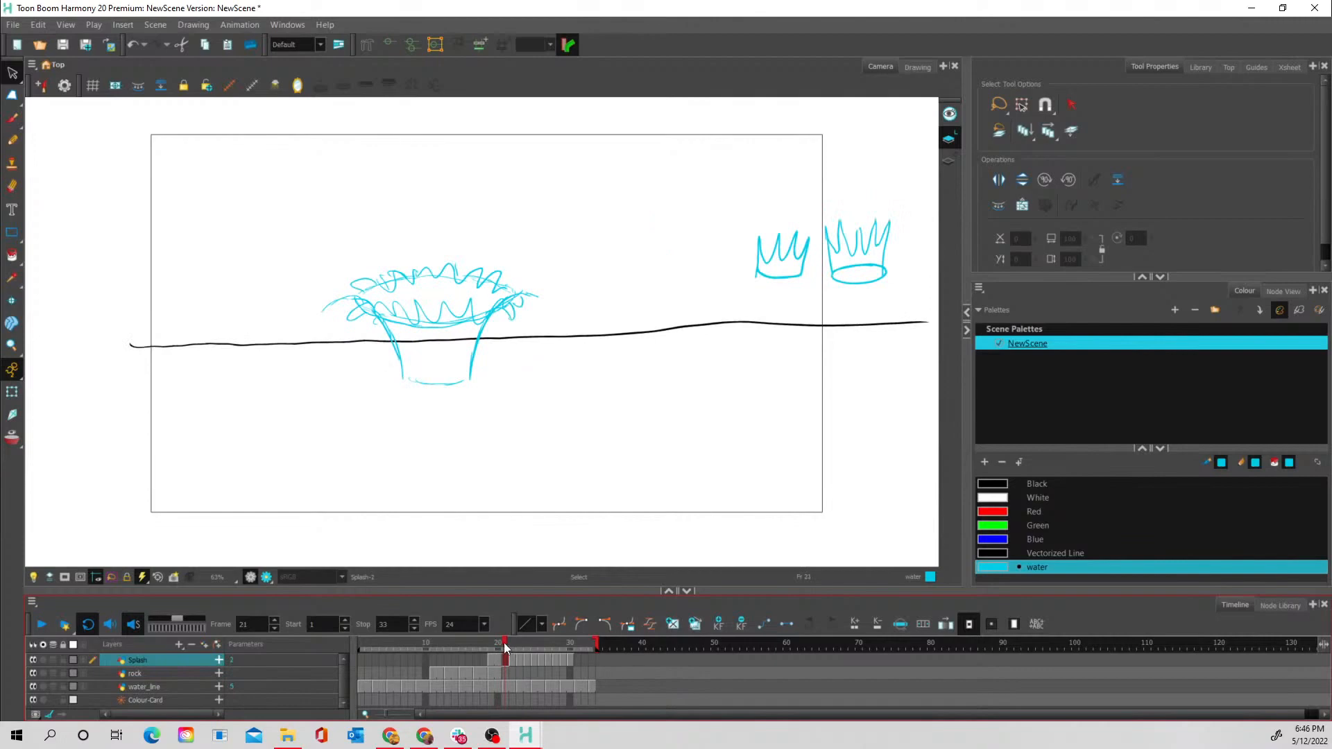
pyautogui.click(496, 660)
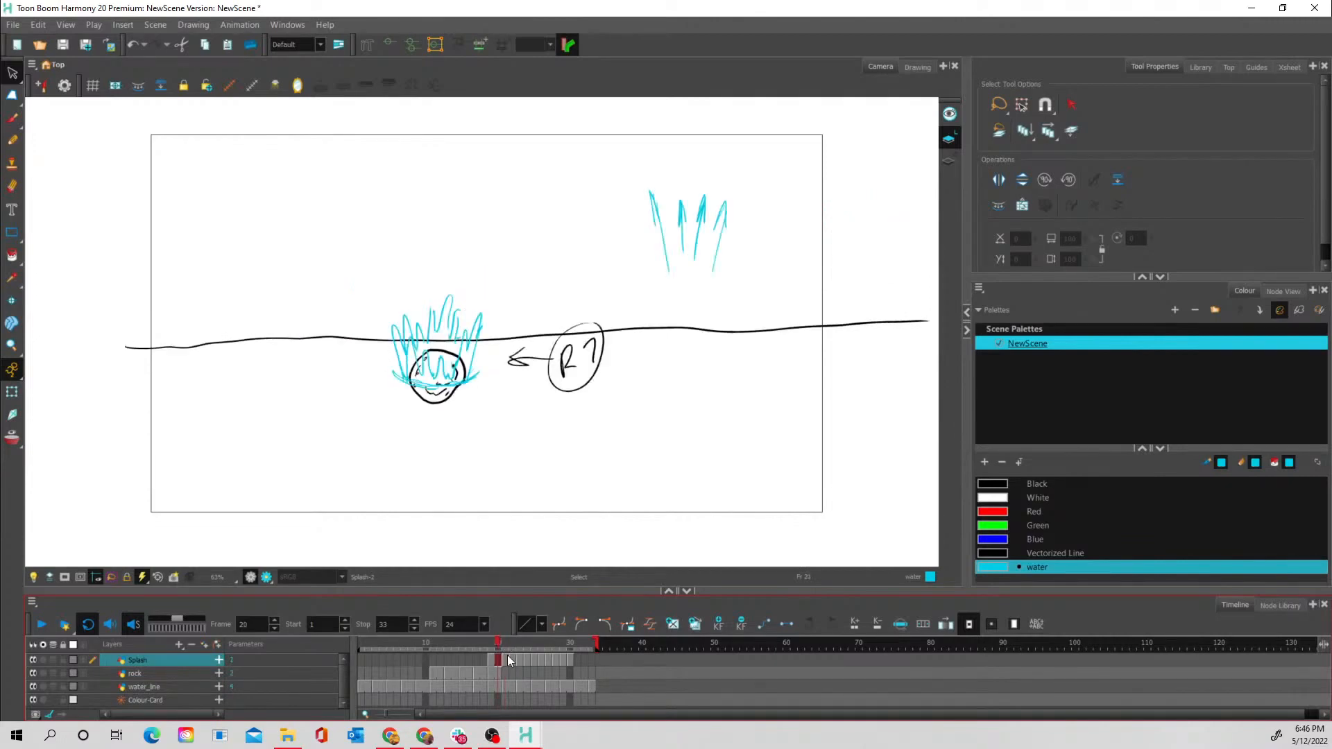
pyautogui.click(506, 659)
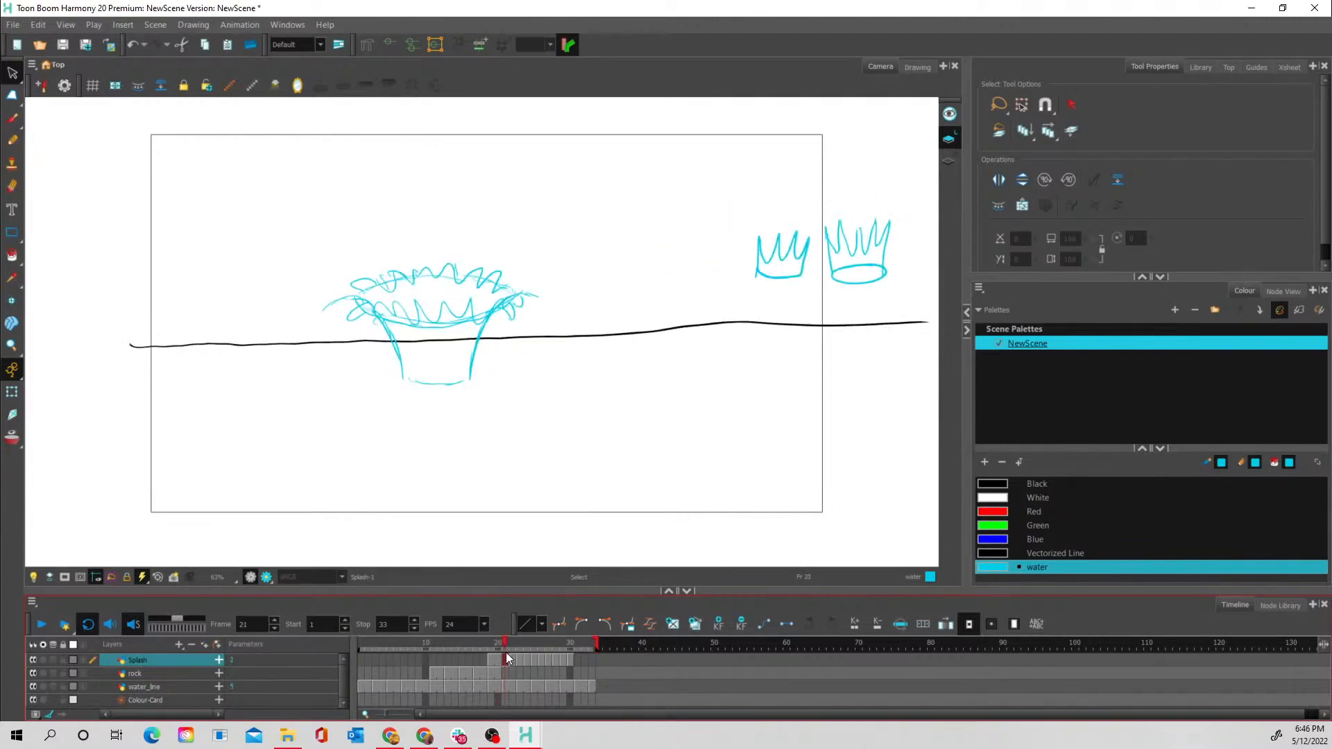
# With the previous splash drawing shown as onion skin, brush pointed cyan spikes around the front and back rim of frame 21's splash crown
pyautogui.click(11, 438)
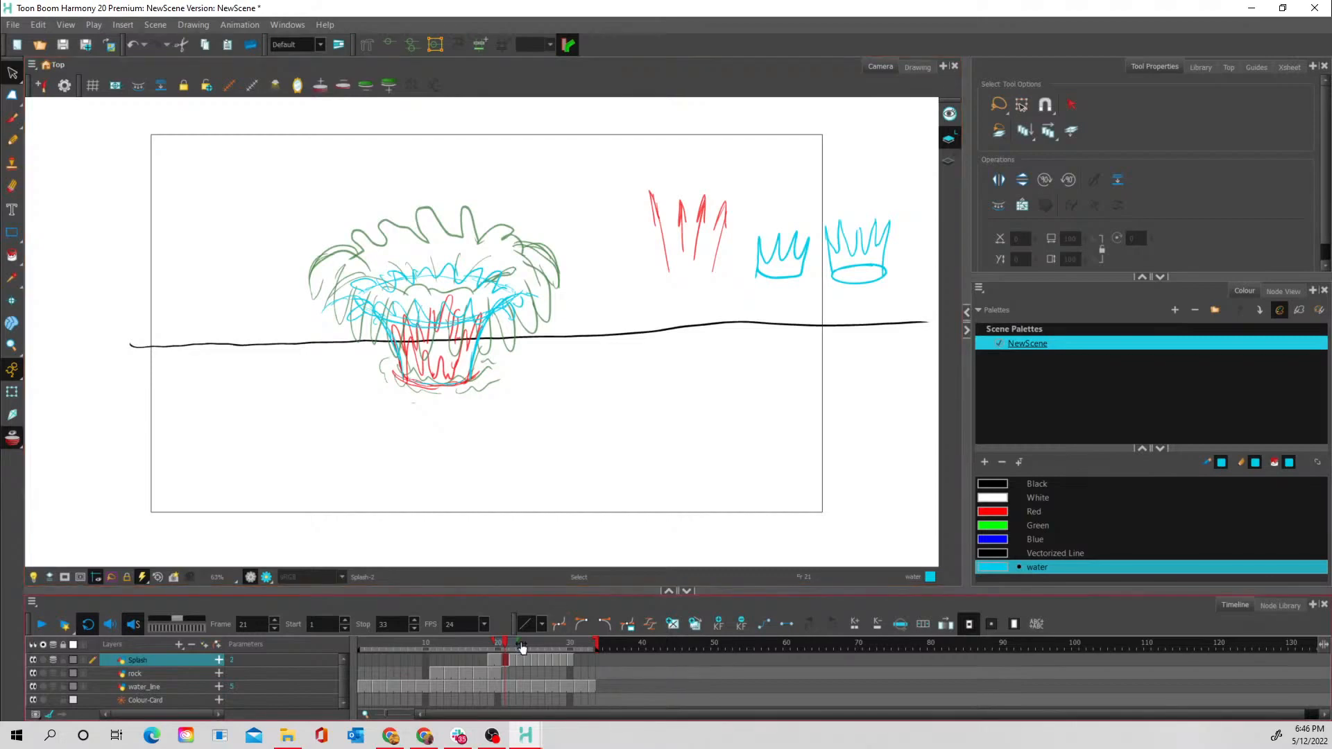
pyautogui.moveTo(522, 647); pyautogui.dragTo(507, 642)
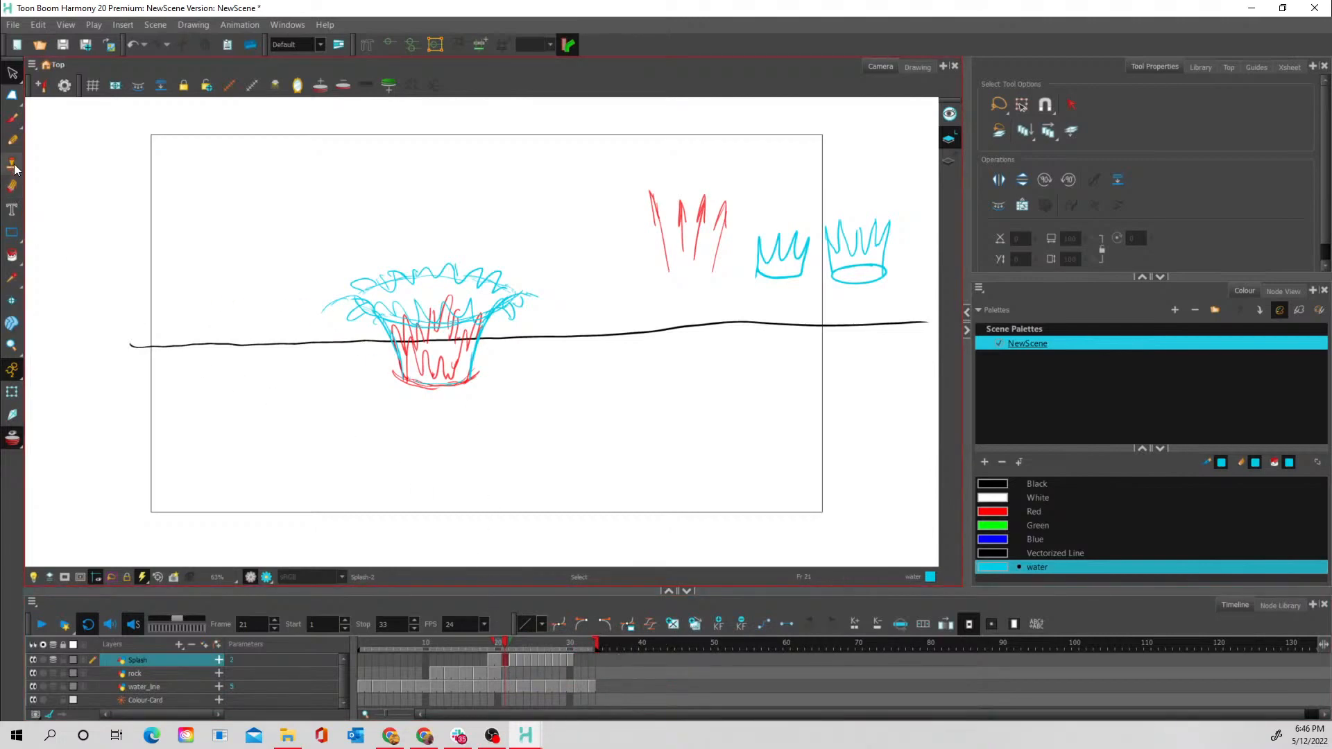
pyautogui.click(12, 119)
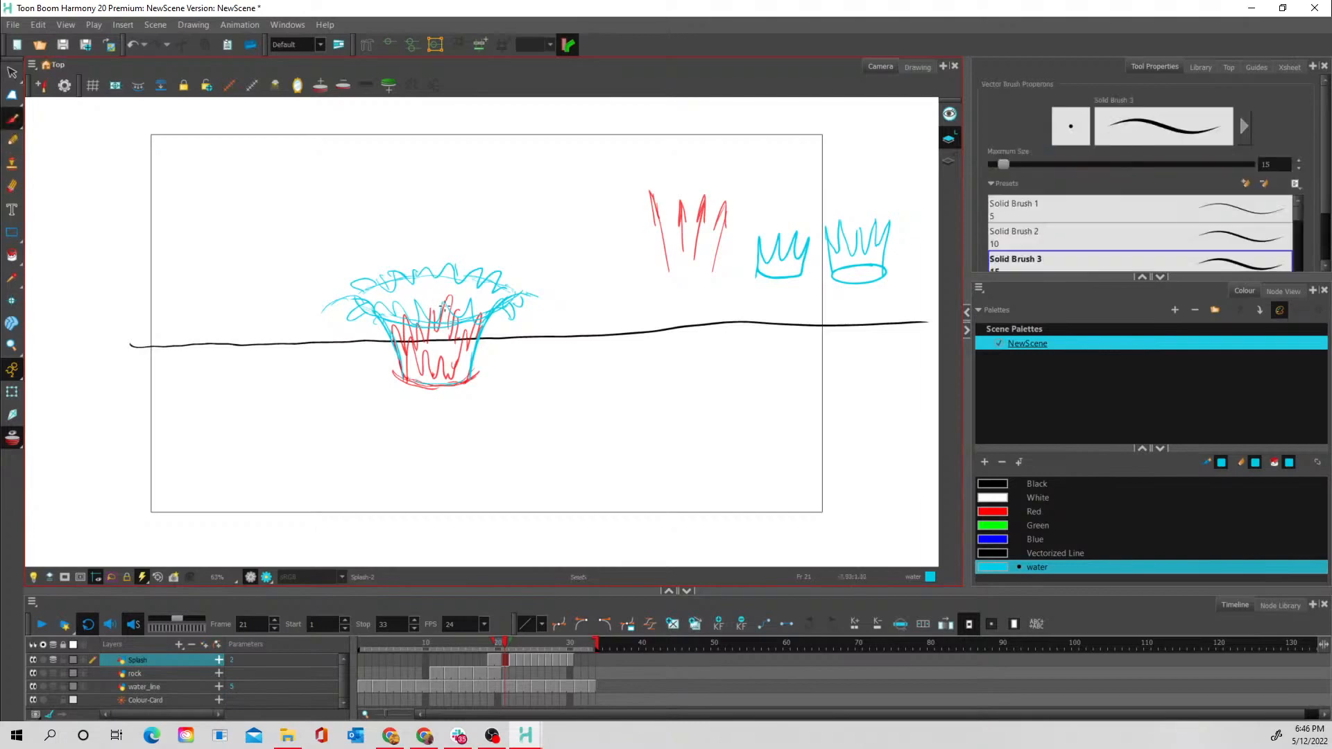
pyautogui.moveTo(440, 321)
pyautogui.mouseDown()
pyautogui.moveTo(454, 285)
pyautogui.moveTo(452, 311)
pyautogui.moveTo(463, 290)
pyautogui.moveTo(474, 287)
pyautogui.moveTo(467, 310)
pyautogui.moveTo(485, 289)
pyautogui.moveTo(488, 308)
pyautogui.moveTo(514, 291)
pyautogui.mouseUp()
pyautogui.moveTo(441, 313)
pyautogui.mouseDown()
pyautogui.moveTo(431, 283)
pyautogui.moveTo(418, 302)
pyautogui.moveTo(406, 285)
pyautogui.moveTo(400, 312)
pyautogui.moveTo(350, 287)
pyautogui.moveTo(372, 312)
pyautogui.moveTo(412, 273)
pyautogui.moveTo(396, 266)
pyautogui.moveTo(365, 289)
pyautogui.moveTo(363, 273)
pyautogui.moveTo(382, 283)
pyautogui.moveTo(490, 279)
pyautogui.mouseUp()
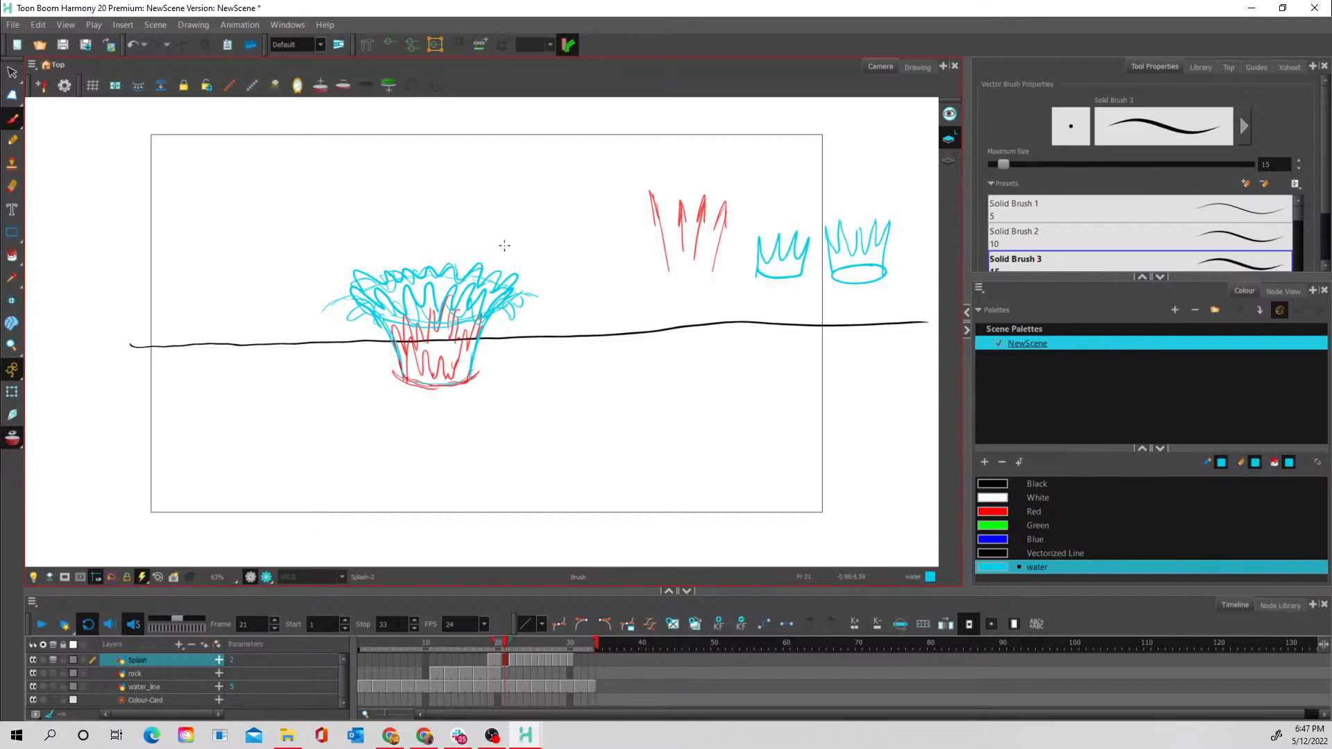
# Hide the onion skin and erase the old rim curves and stray side lines from frame 21's splash crown
pyautogui.click(13, 186)
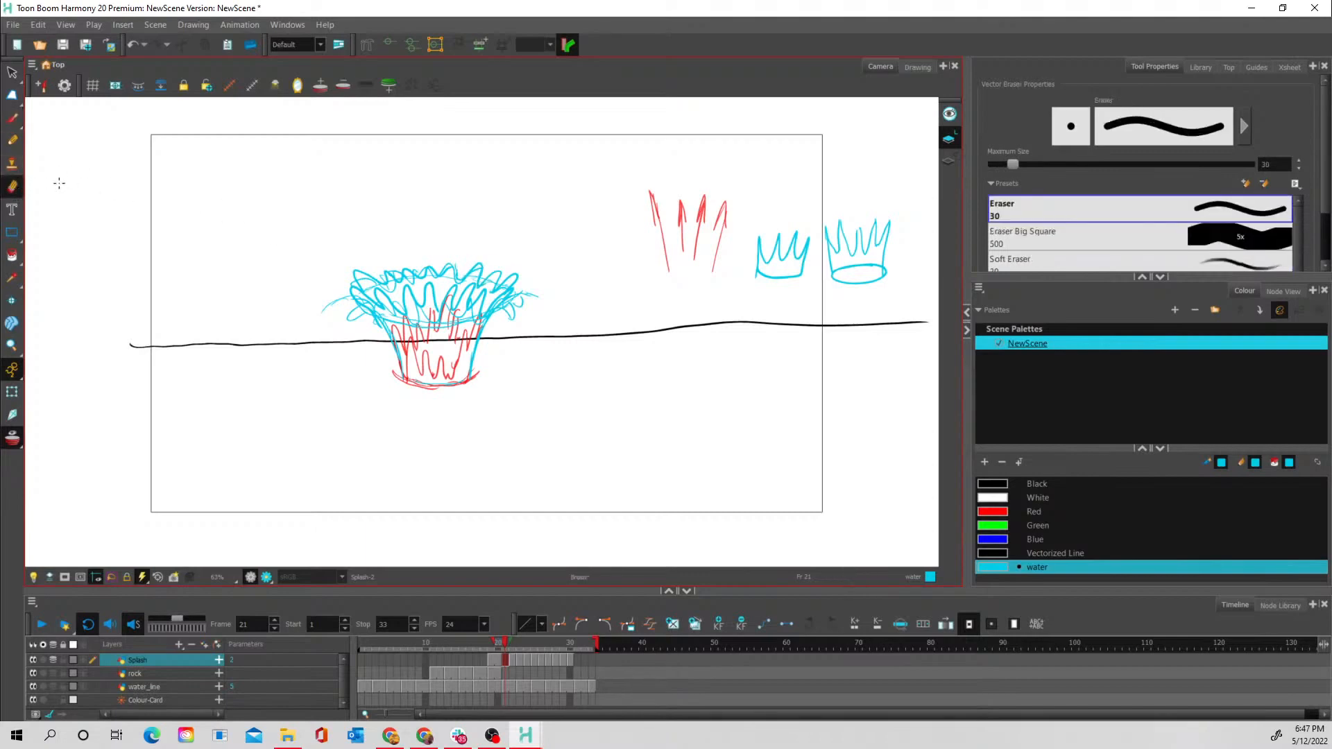
pyautogui.hotkey('alt', 'o')
pyautogui.moveTo(333, 297)
pyautogui.mouseDown()
pyautogui.moveTo(390, 313)
pyautogui.moveTo(374, 308)
pyautogui.moveTo(377, 322)
pyautogui.moveTo(357, 303)
pyautogui.moveTo(371, 323)
pyautogui.moveTo(417, 333)
pyautogui.moveTo(390, 315)
pyautogui.moveTo(419, 332)
pyautogui.moveTo(392, 309)
pyautogui.mouseUp()
pyautogui.moveTo(409, 302)
pyautogui.mouseDown()
pyautogui.moveTo(404, 322)
pyautogui.moveTo(414, 311)
pyautogui.moveTo(427, 334)
pyautogui.moveTo(453, 332)
pyautogui.moveTo(462, 305)
pyautogui.mouseUp()
pyautogui.moveTo(475, 305)
pyautogui.mouseDown()
pyautogui.moveTo(479, 331)
pyautogui.moveTo(458, 312)
pyautogui.mouseUp()
pyautogui.moveTo(480, 324); pyautogui.dragTo(476, 334)
pyautogui.moveTo(521, 295)
pyautogui.mouseDown()
pyautogui.moveTo(493, 323)
pyautogui.moveTo(525, 284)
pyautogui.moveTo(498, 323)
pyautogui.moveTo(535, 288)
pyautogui.mouseUp()
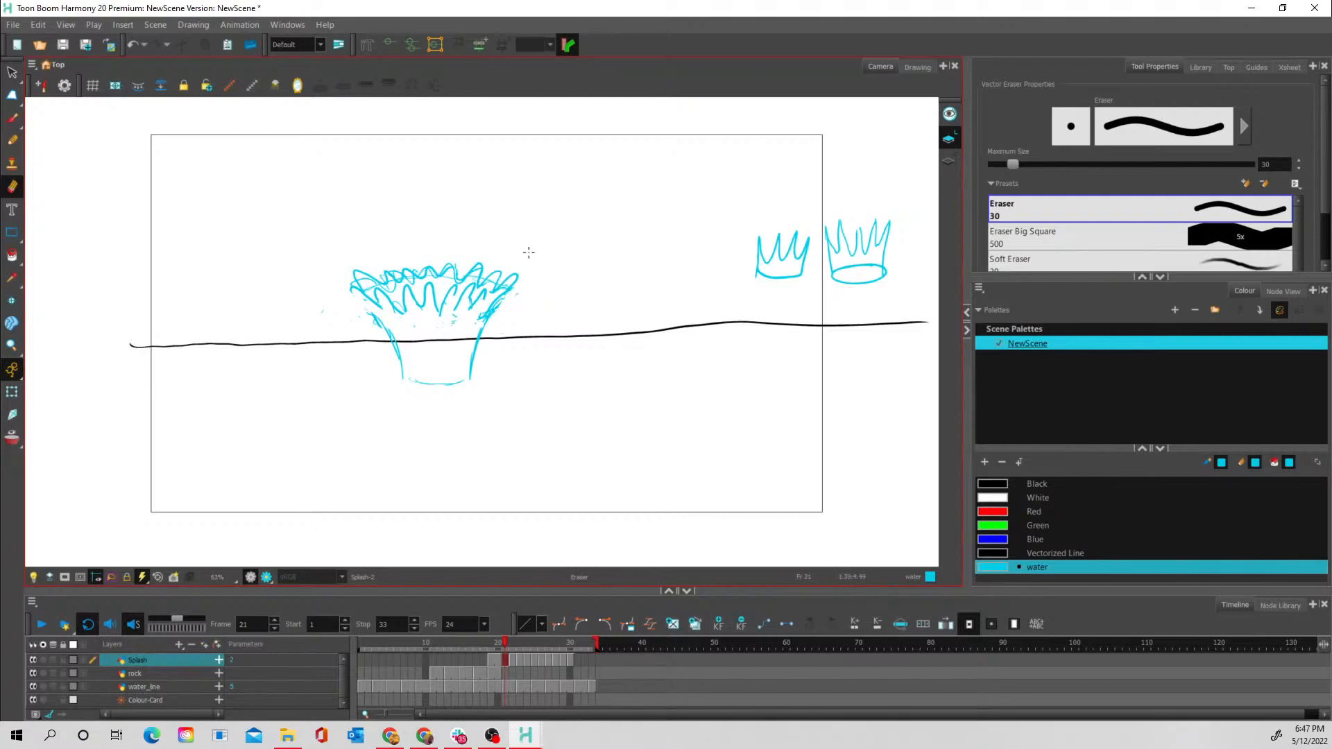
# Brush cyan vertical streaks down the body of frame 21's splash crown to its base
pyautogui.click(11, 118)
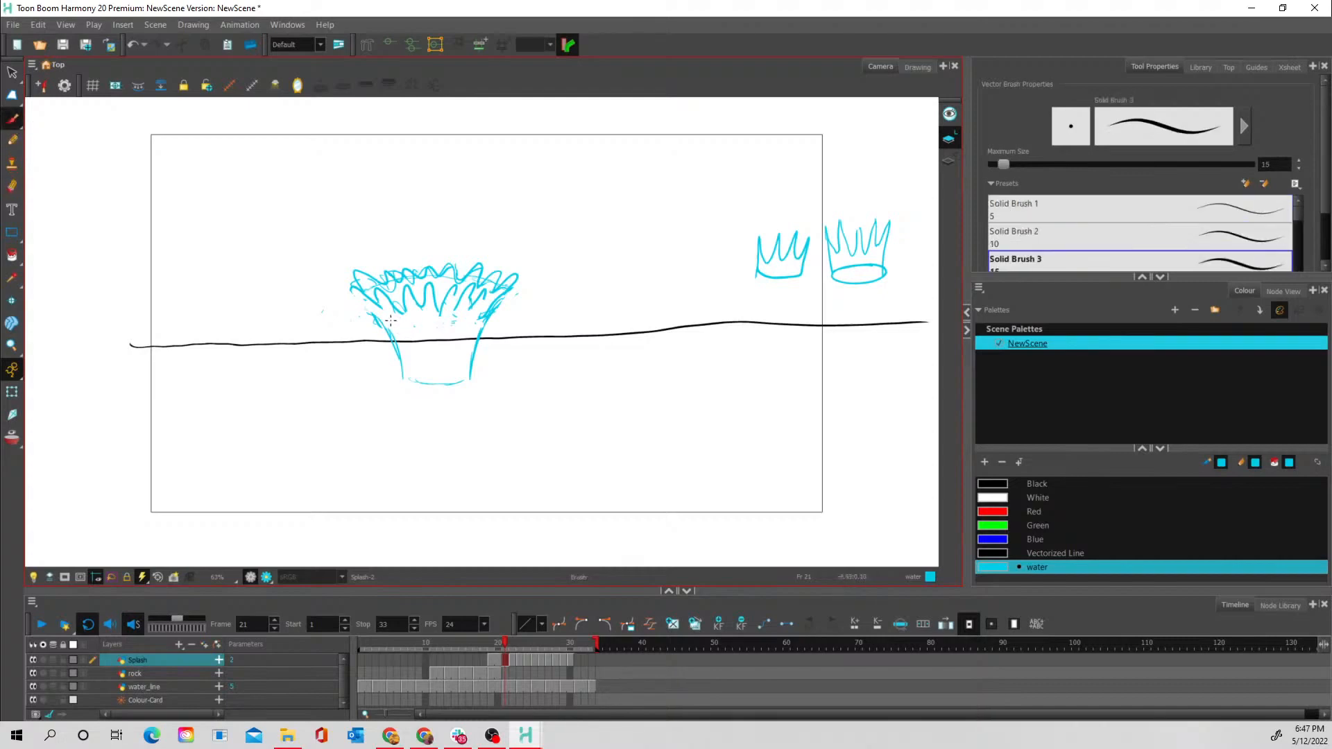
pyautogui.moveTo(394, 320)
pyautogui.mouseDown()
pyautogui.moveTo(413, 387)
pyautogui.moveTo(401, 324)
pyautogui.moveTo(417, 371)
pyautogui.moveTo(415, 322)
pyautogui.moveTo(439, 378)
pyautogui.moveTo(433, 333)
pyautogui.mouseUp()
pyautogui.moveTo(451, 378)
pyautogui.mouseDown()
pyautogui.moveTo(454, 318)
pyautogui.moveTo(460, 378)
pyautogui.moveTo(481, 310)
pyautogui.moveTo(457, 364)
pyautogui.moveTo(418, 381)
pyautogui.moveTo(413, 342)
pyautogui.moveTo(423, 382)
pyautogui.moveTo(417, 355)
pyautogui.moveTo(408, 379)
pyautogui.moveTo(405, 363)
pyautogui.moveTo(414, 342)
pyautogui.moveTo(470, 379)
pyautogui.mouseUp()
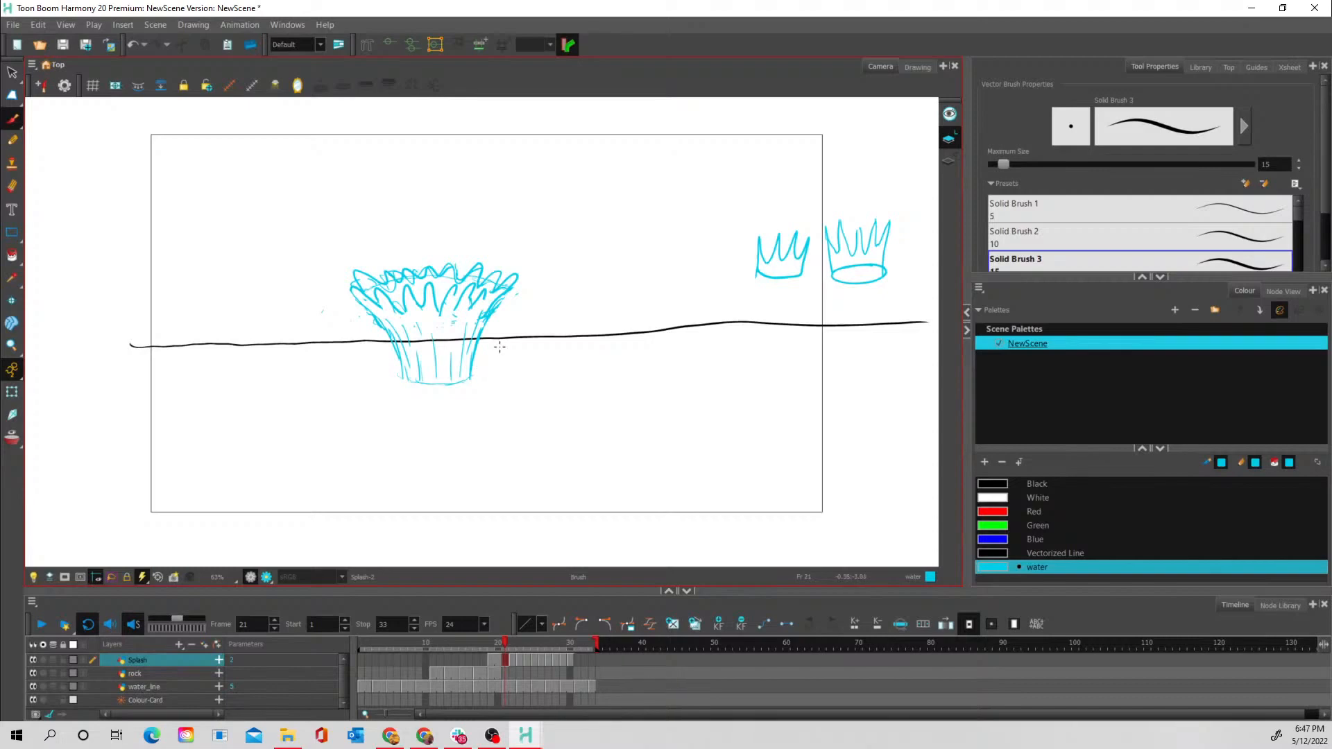
# Step back and forth through Splash frames 20 to 27 to check the reworked crown against the neighbouring drawings
pyautogui.click(511, 661)
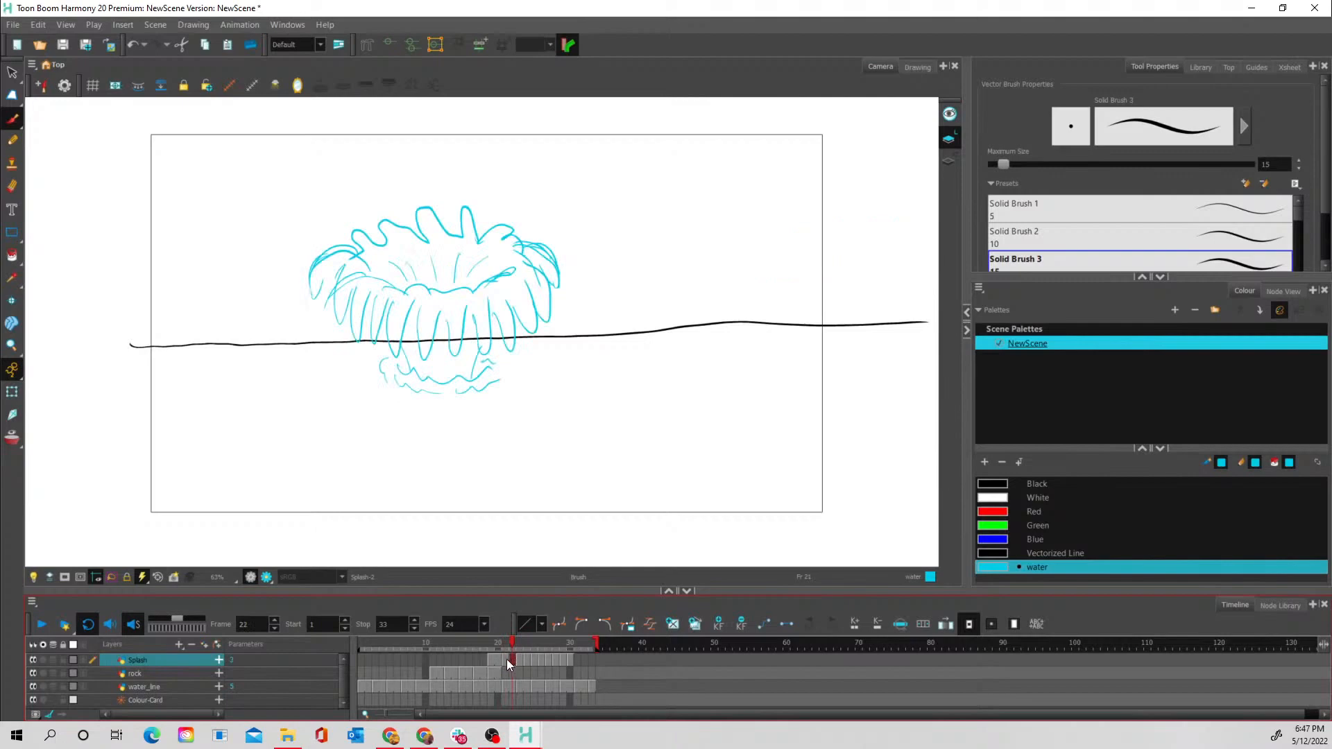
pyautogui.click(507, 660)
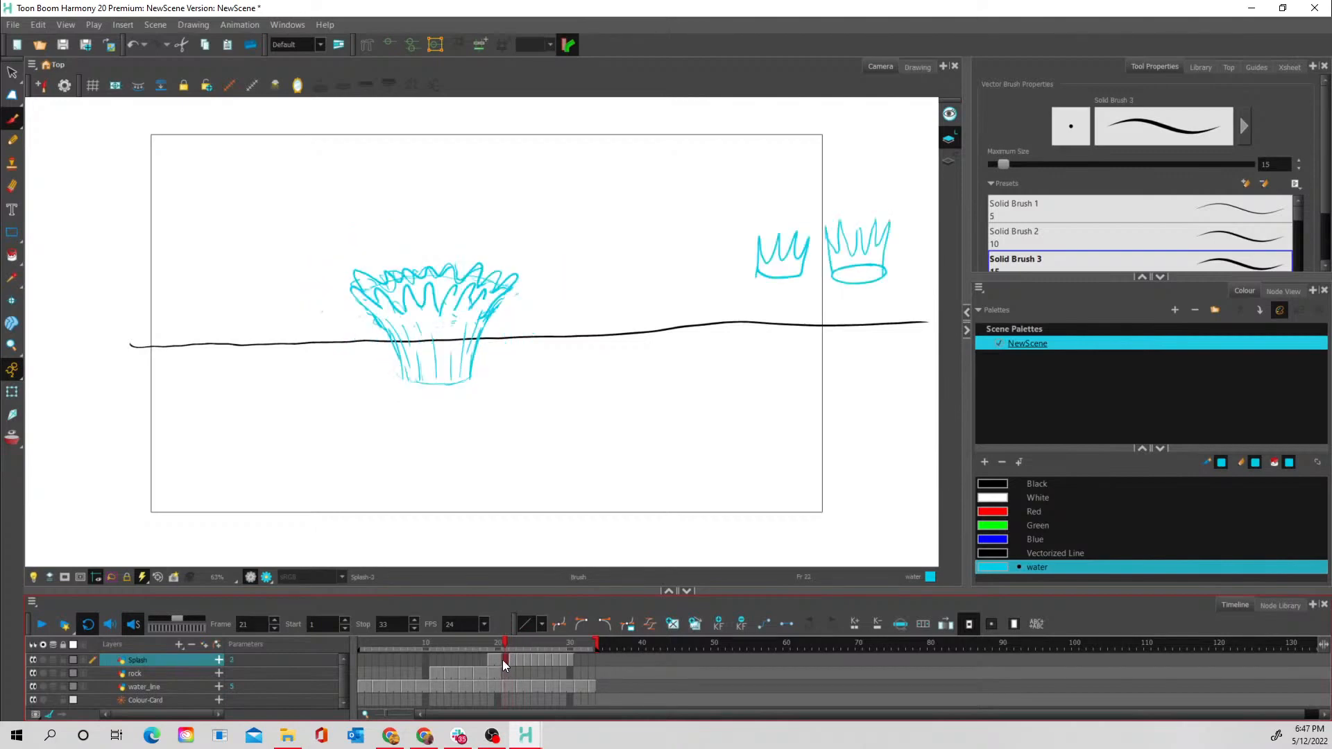
pyautogui.click(498, 661)
pyautogui.click(505, 660)
pyautogui.click(514, 656)
pyautogui.click(513, 657)
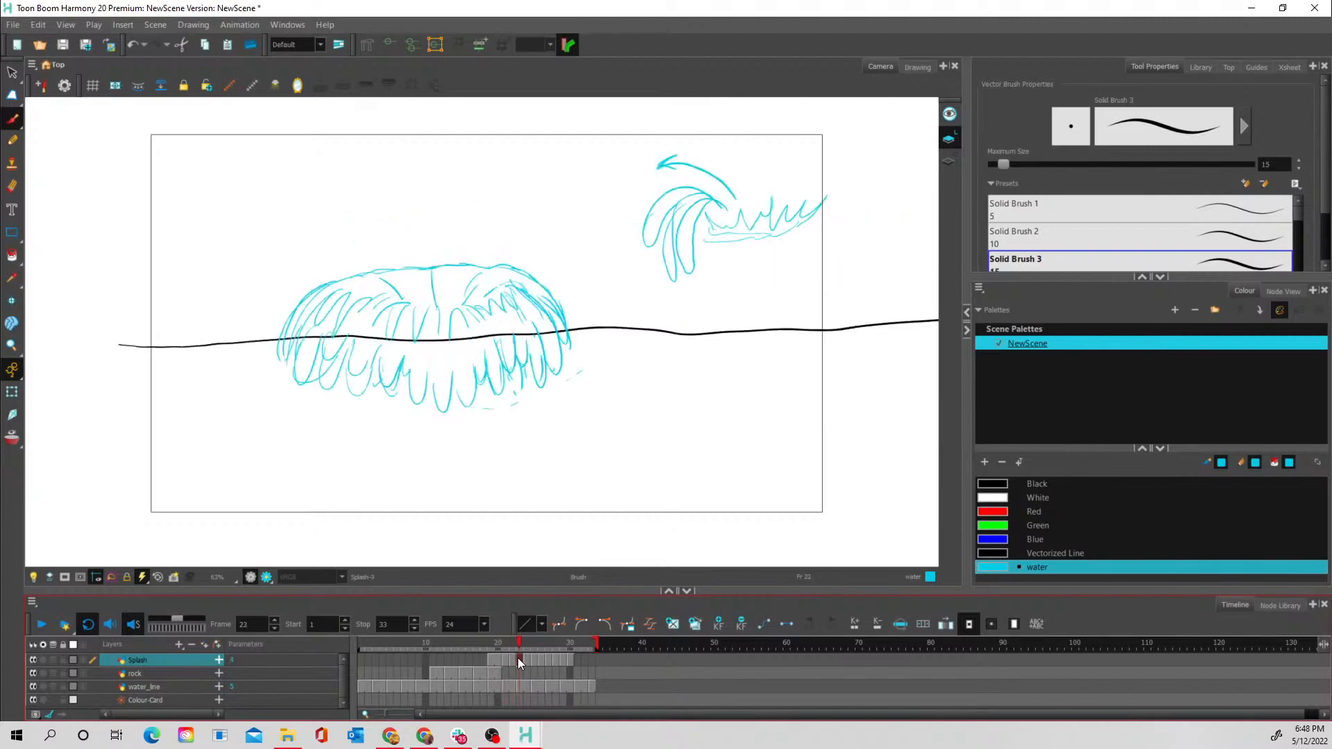
pyautogui.moveTo(522, 640)
pyautogui.mouseDown()
pyautogui.moveTo(567, 643)
pyautogui.moveTo(507, 648)
pyautogui.moveTo(564, 645)
pyautogui.moveTo(547, 647)
pyautogui.mouseUp()
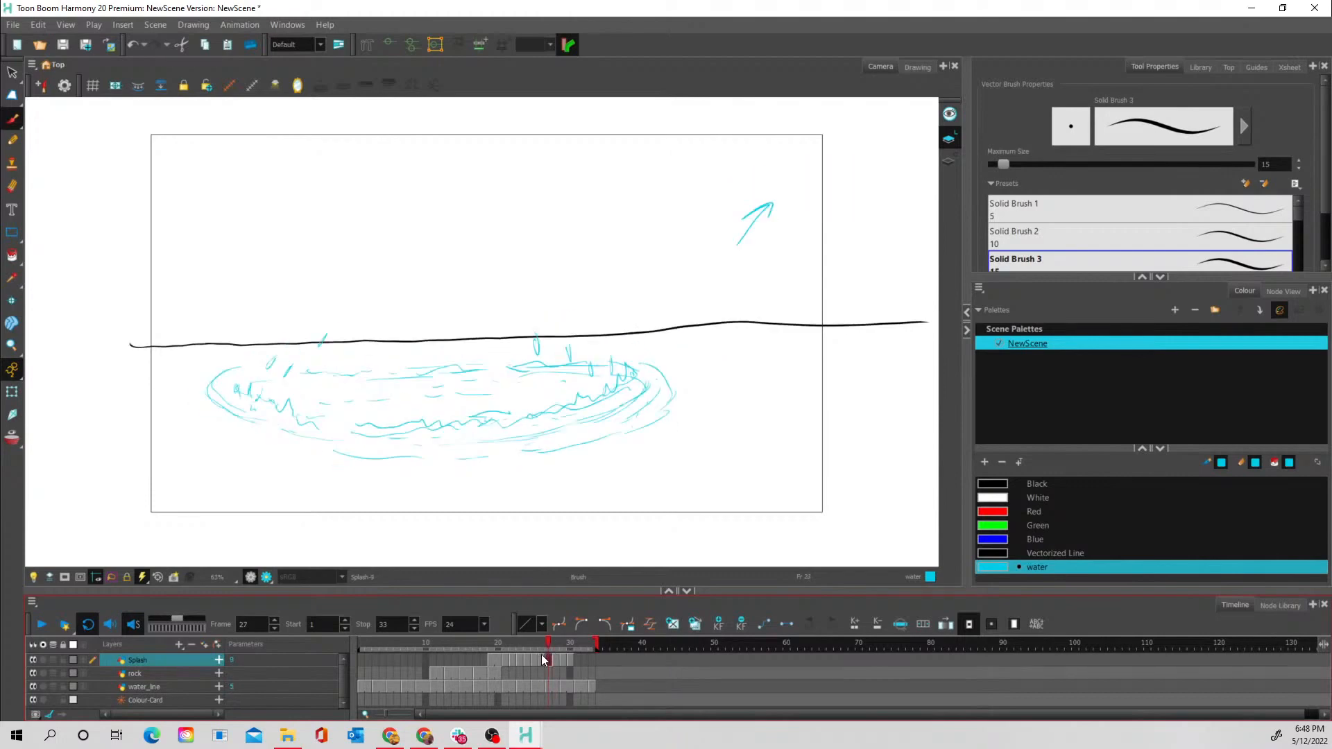
# Set the exposure of the Splash drawings on frames 26 to 30 to 2 and extend the scene's end to frame 39
pyautogui.click(541, 655)
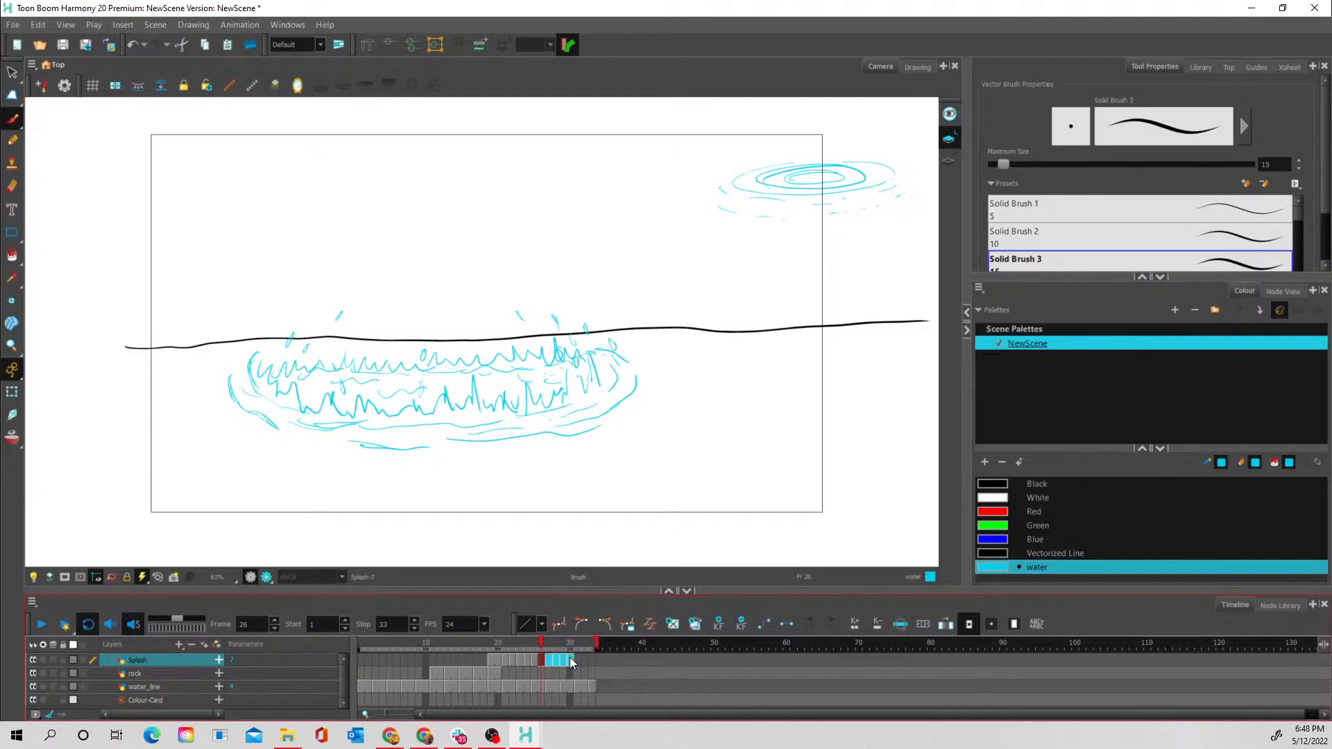
pyautogui.rightClick(569, 656)
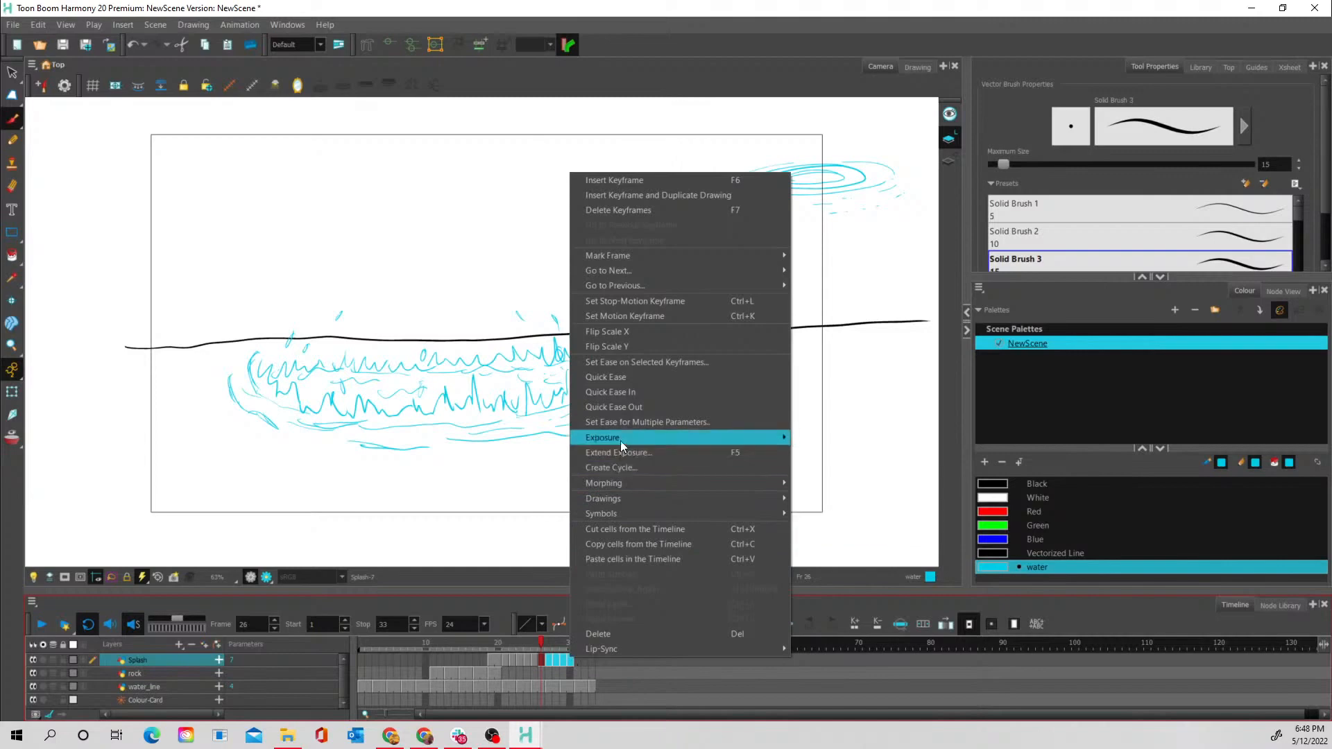
pyautogui.moveTo(620, 438)
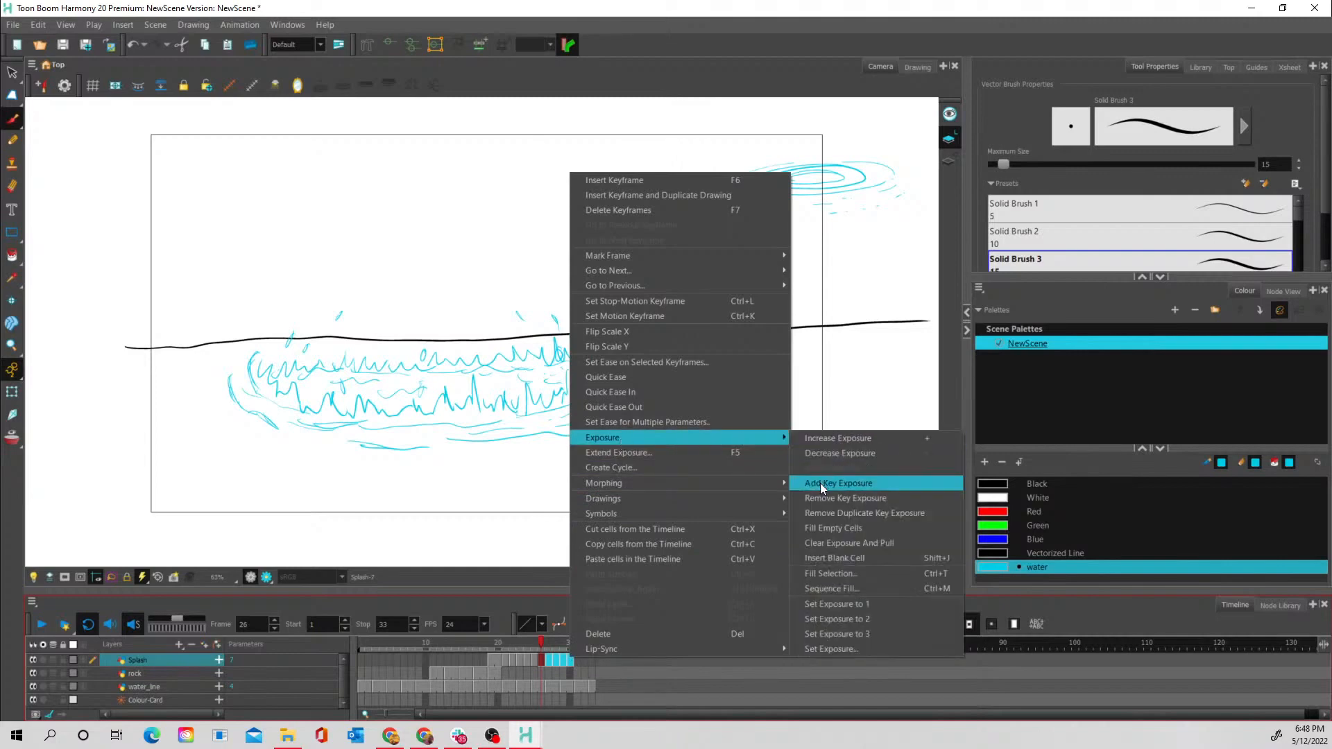
pyautogui.click(843, 619)
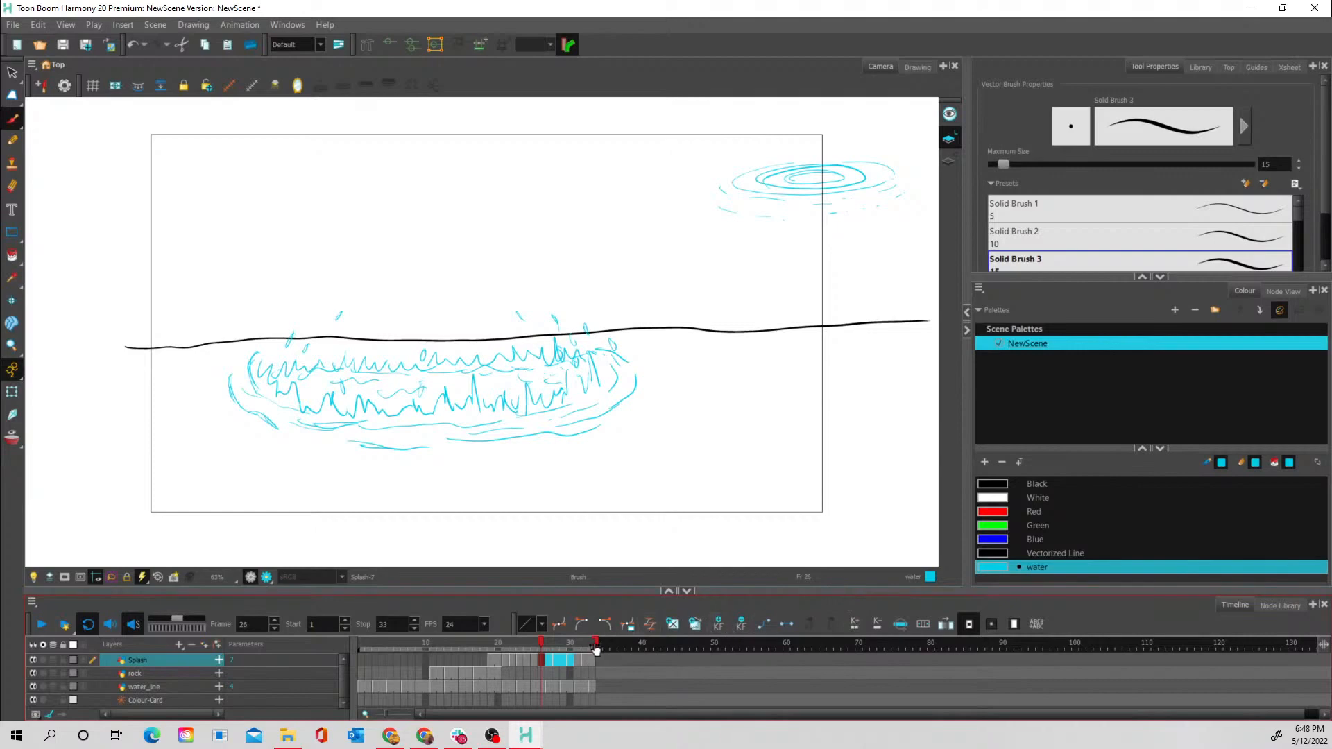
pyautogui.moveTo(596, 649)
pyautogui.mouseDown()
pyautogui.moveTo(639, 647)
pyautogui.moveTo(532, 636)
pyautogui.moveTo(610, 639)
pyautogui.moveTo(535, 636)
pyautogui.moveTo(601, 638)
pyautogui.moveTo(586, 639)
pyautogui.mouseUp()
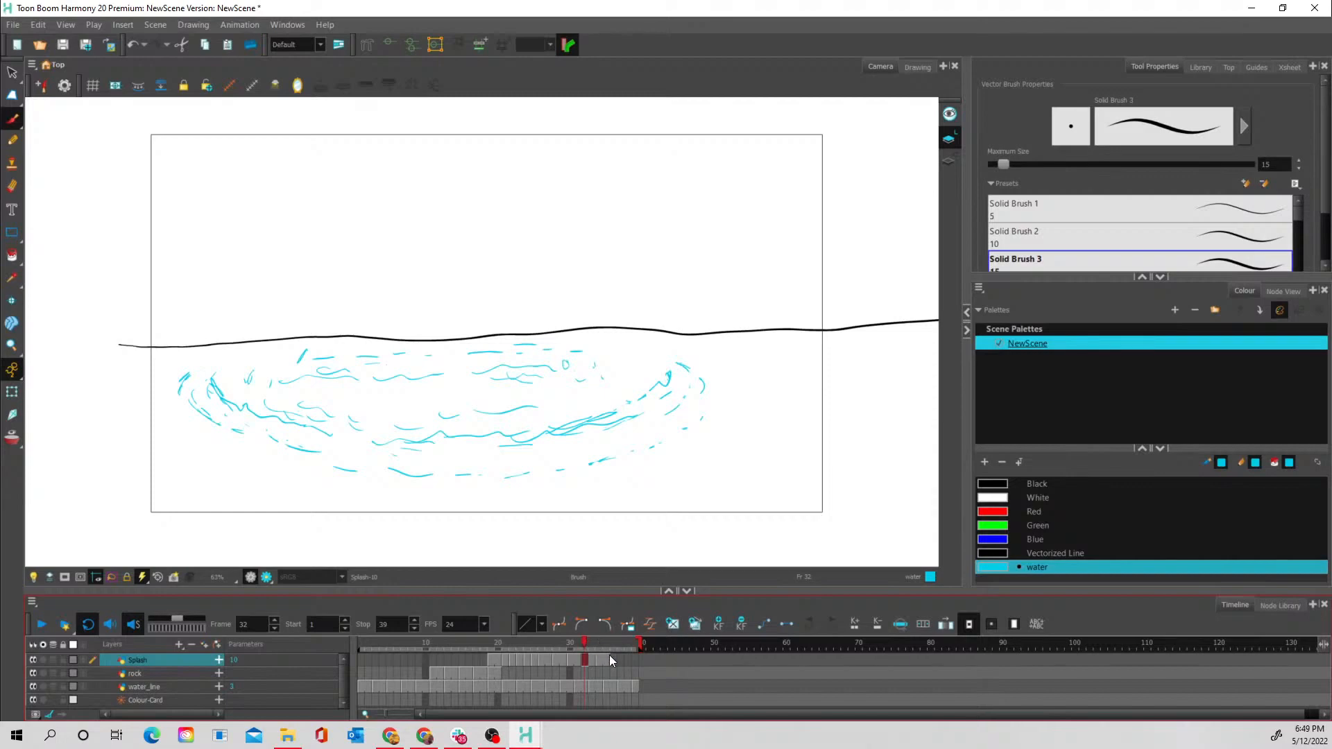
# Set the exposure of the last two Splash ripple drawings, on frames 32 to 35, to 3
pyautogui.moveTo(610, 657); pyautogui.dragTo(543, 660)
pyautogui.click(605, 655)
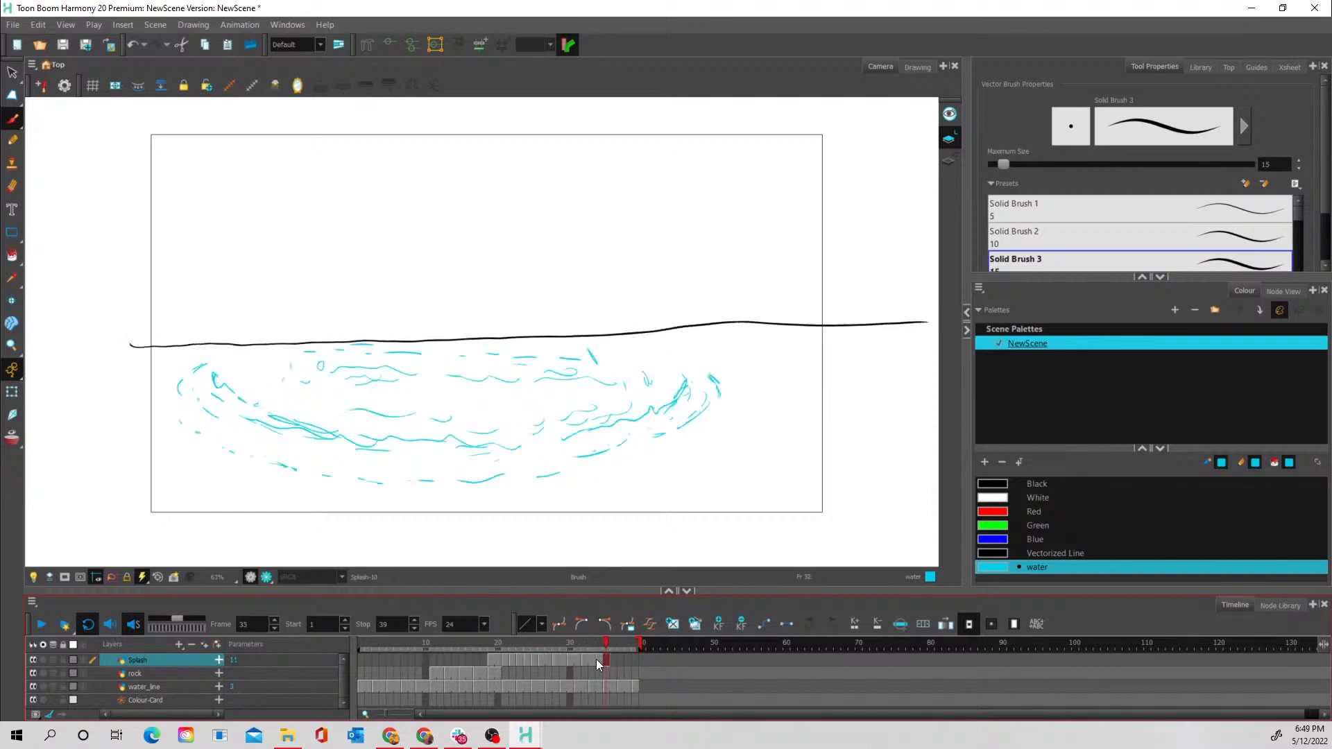
pyautogui.click(585, 659)
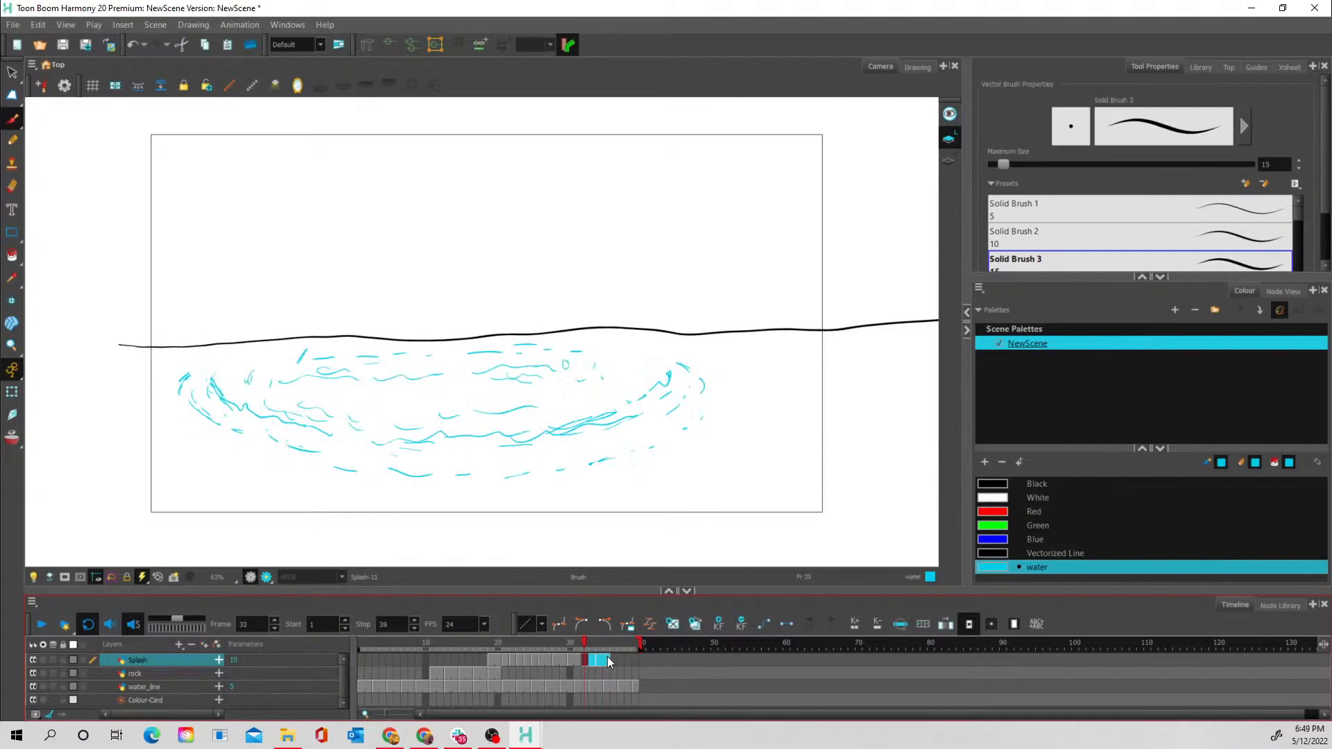
pyautogui.rightClick(607, 657)
pyautogui.moveTo(645, 507)
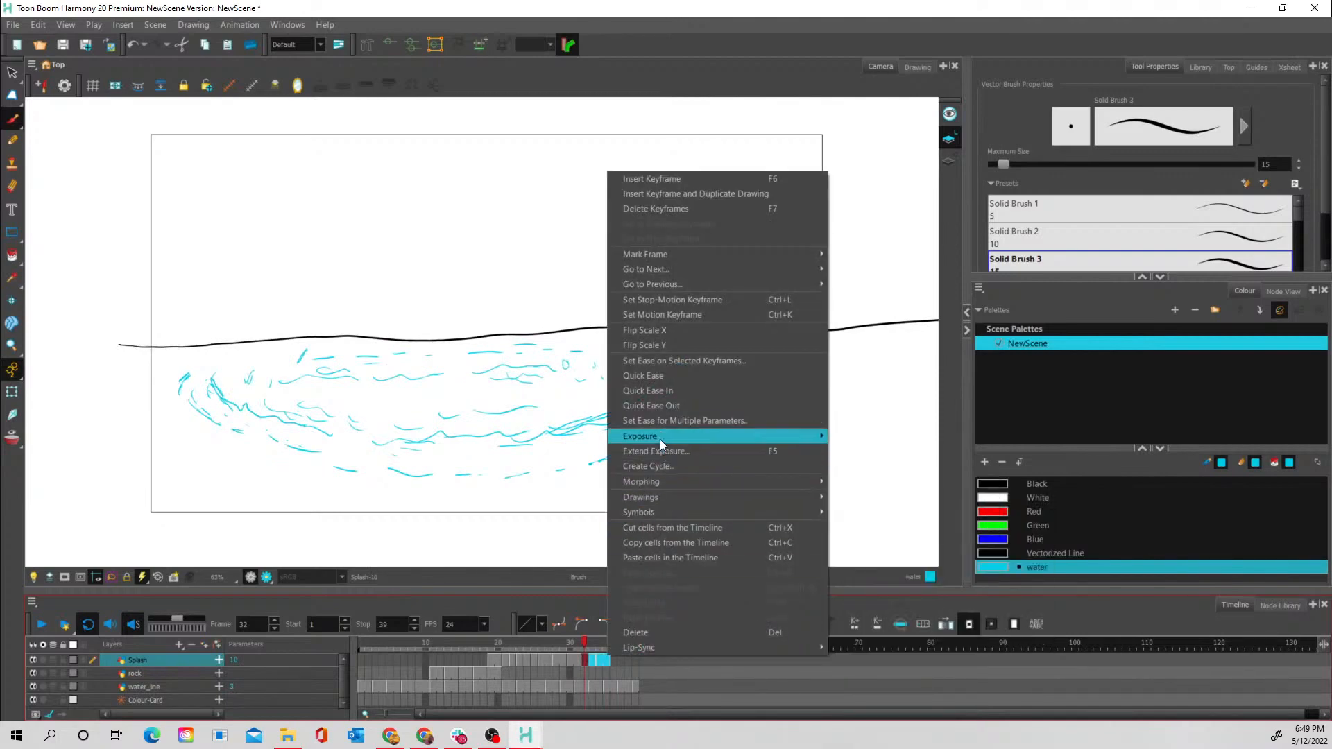
pyautogui.moveTo(665, 439)
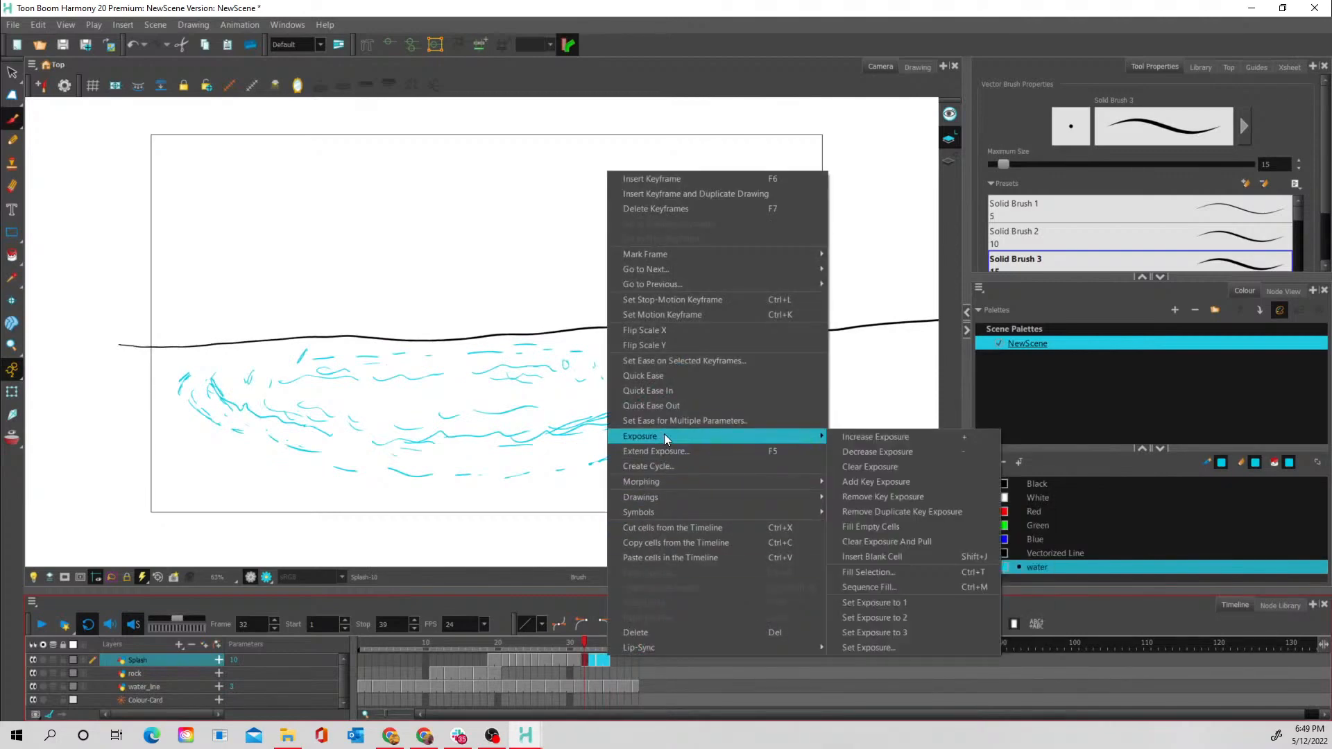
pyautogui.click(892, 634)
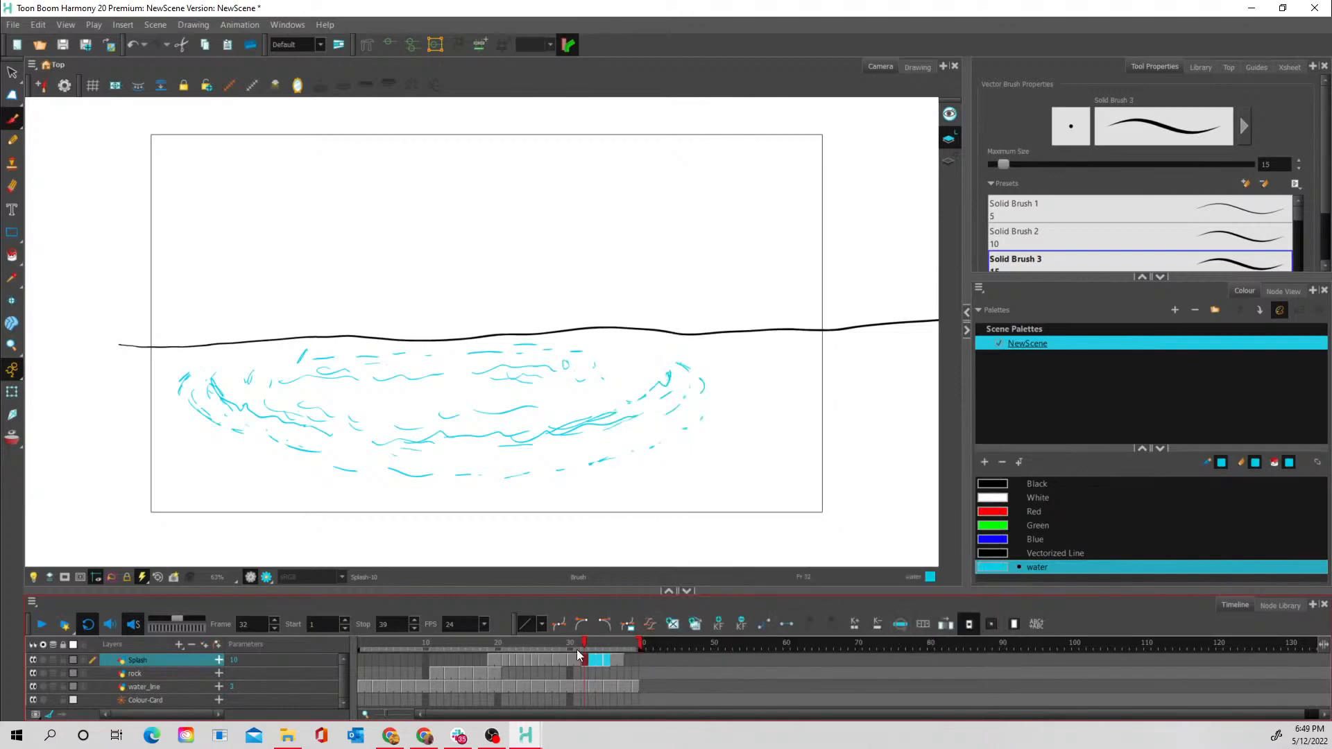
# Scrub back through the splash and compare frames 20, 21 and 22 to judge the jump between their drawings
pyautogui.moveTo(568, 639)
pyautogui.mouseDown()
pyautogui.moveTo(548, 641)
pyautogui.moveTo(623, 651)
pyautogui.moveTo(547, 644)
pyautogui.moveTo(626, 651)
pyautogui.moveTo(523, 627)
pyautogui.moveTo(571, 638)
pyautogui.moveTo(491, 637)
pyautogui.moveTo(527, 632)
pyautogui.moveTo(505, 634)
pyautogui.mouseUp()
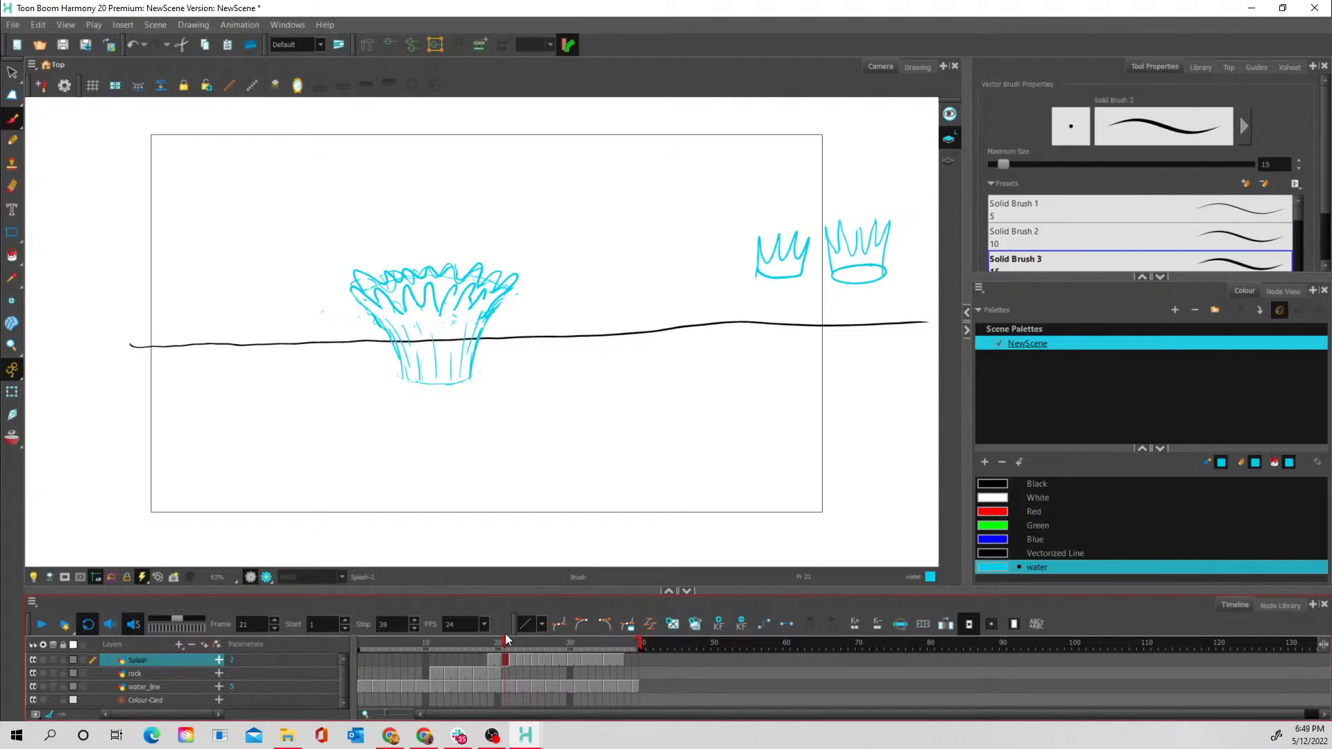
pyautogui.click(497, 658)
pyautogui.click(505, 658)
pyautogui.click(512, 662)
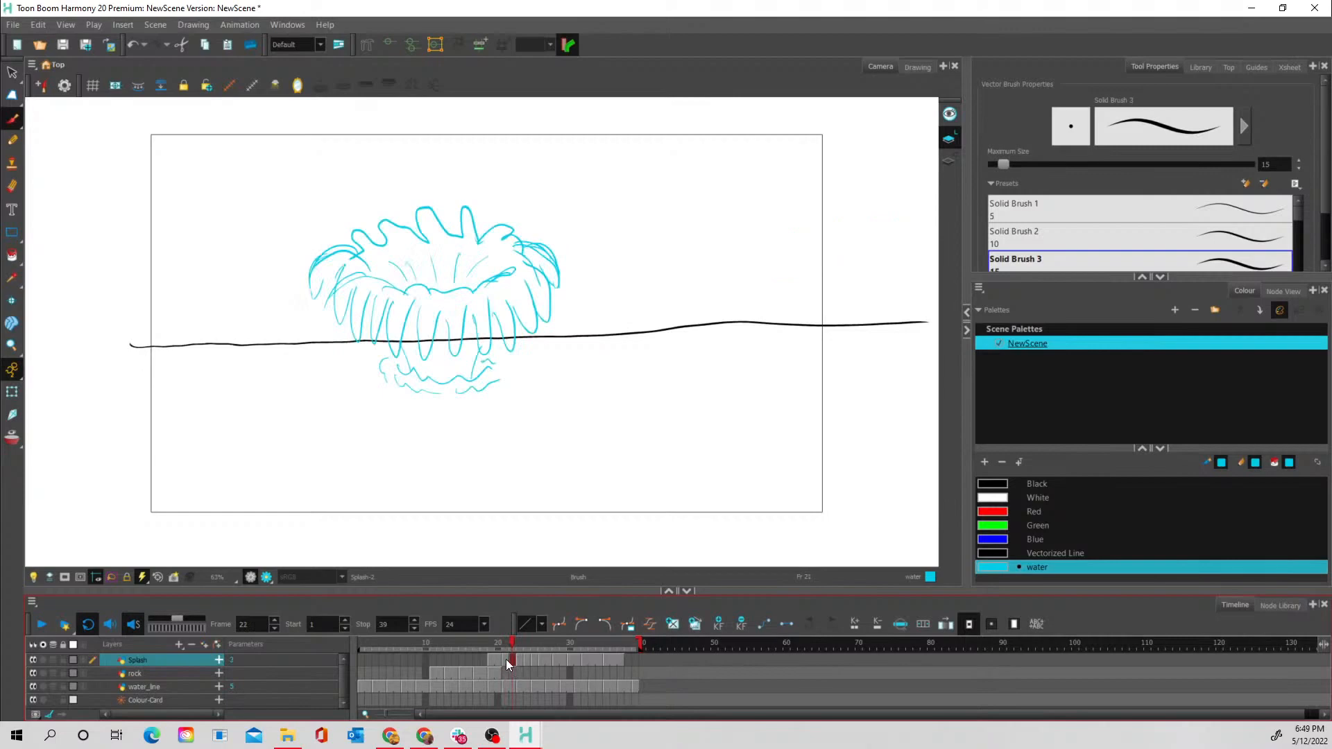
pyautogui.click(506, 660)
pyautogui.click(510, 661)
pyautogui.click(505, 659)
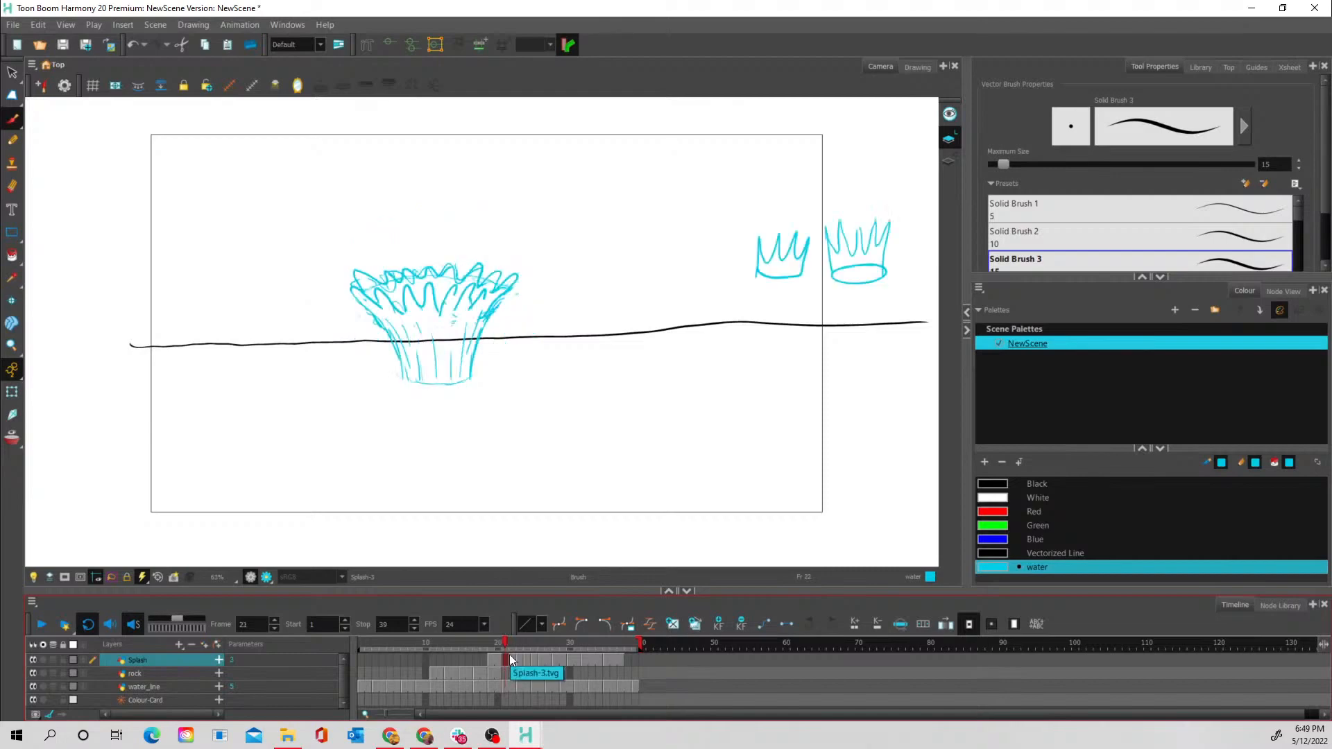
# Extend frame 21's splash drawing by one frame and clear the added cell, leaving an empty Splash cell at frame 22
pyautogui.press('+')
pyautogui.press('Delete')
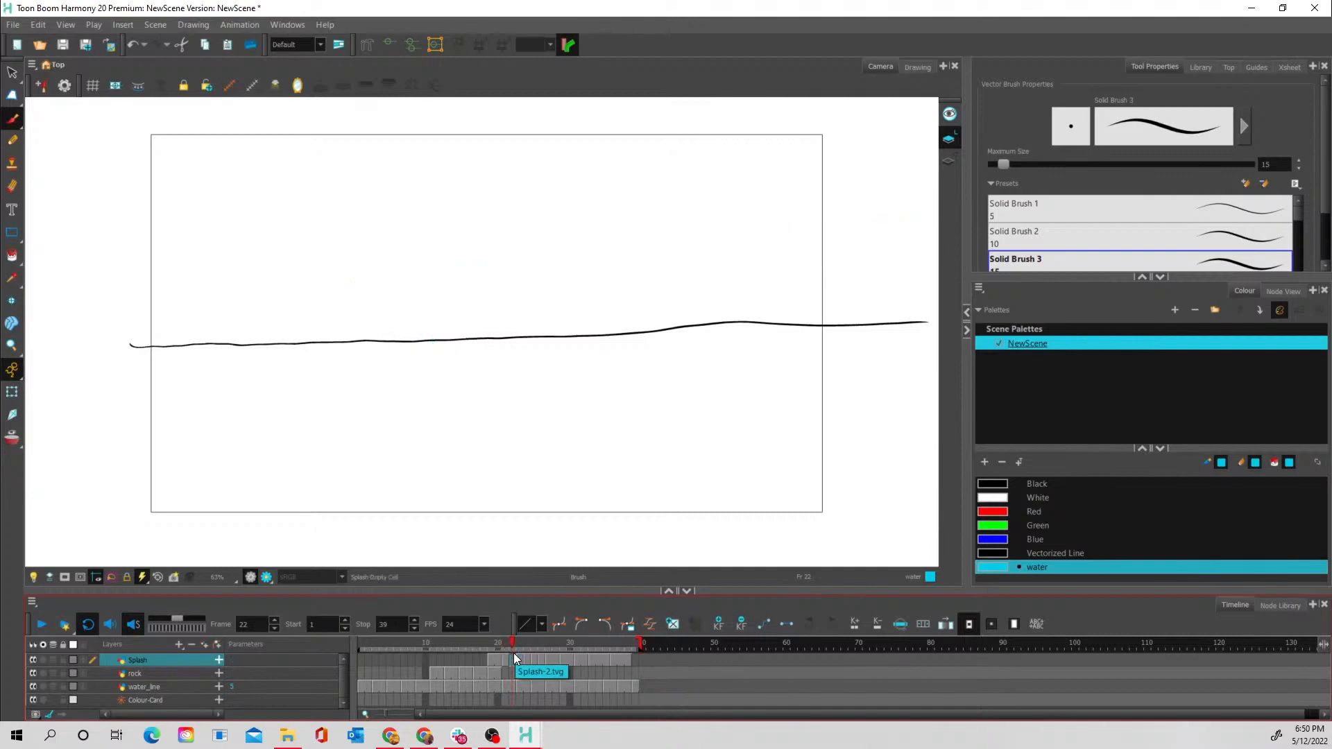
pyautogui.click(505, 657)
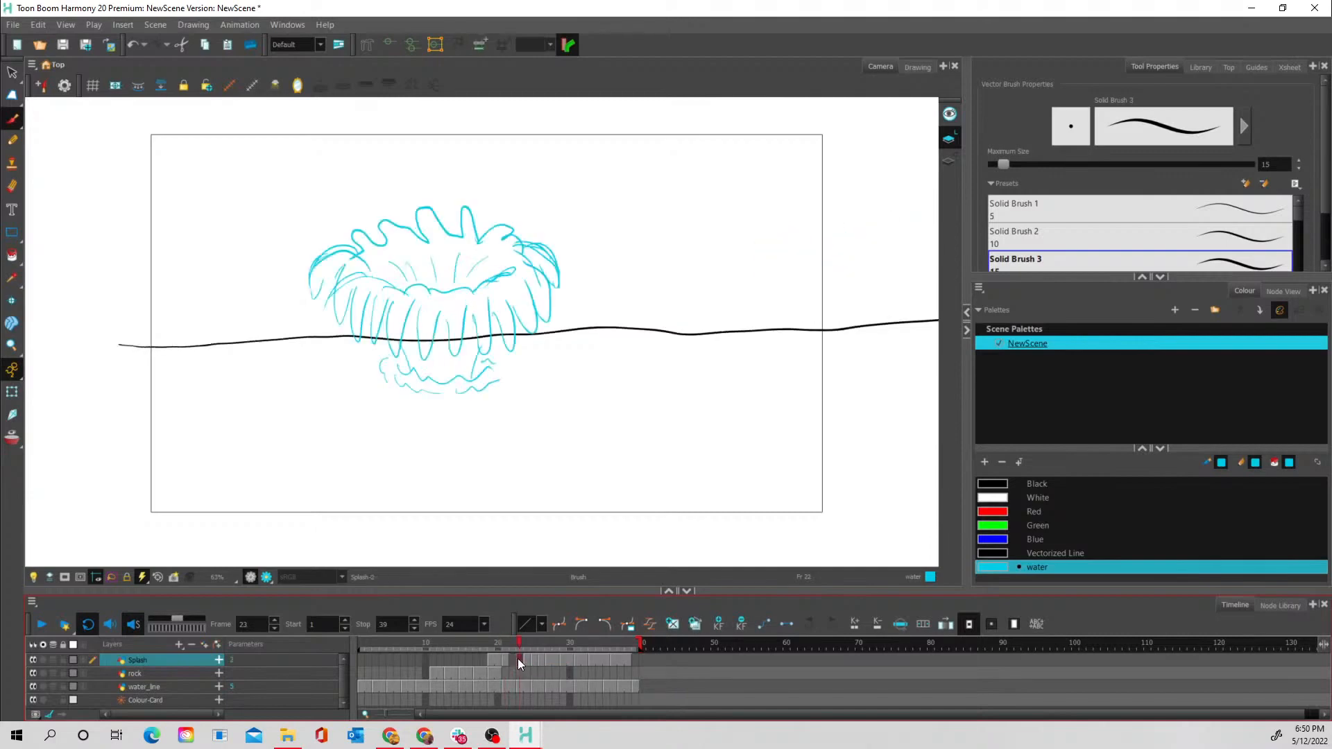
# Turn on onion skin at the empty Splash frame 22 and set its range to include the previous and next drawings
pyautogui.click(12, 439)
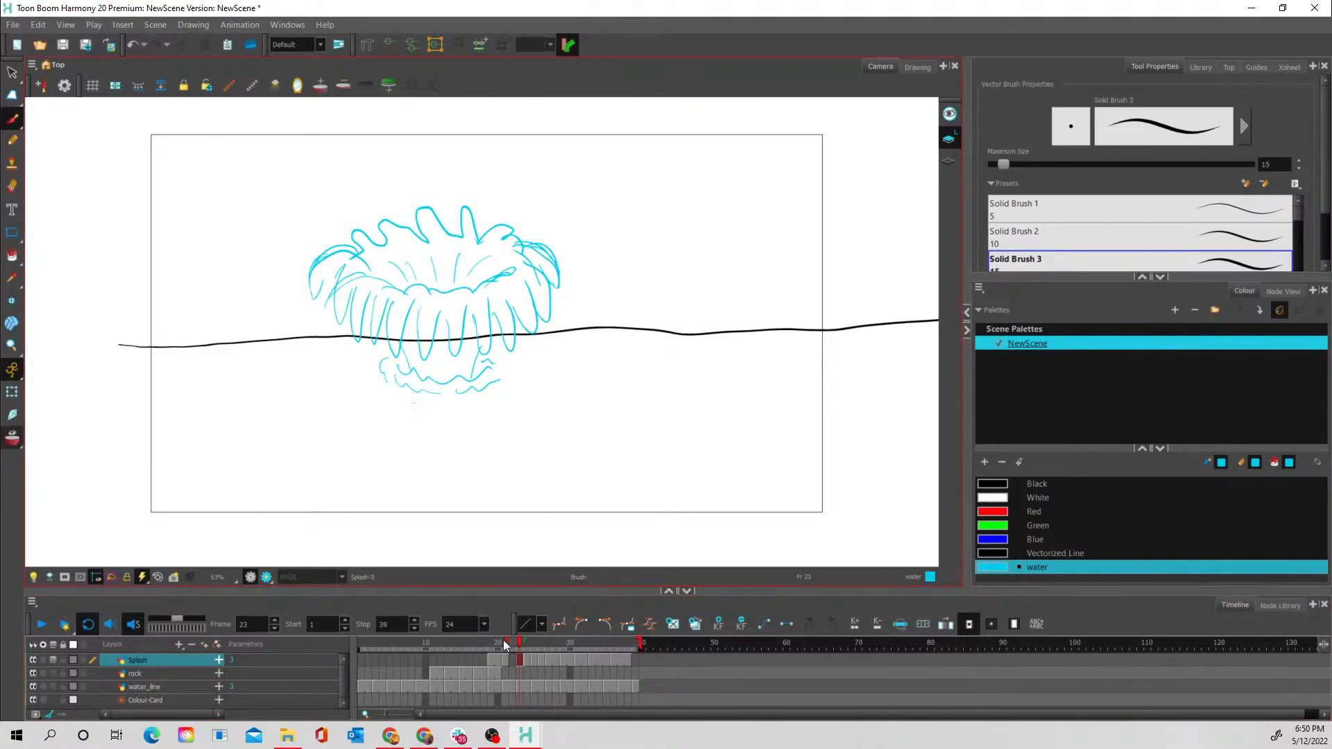
pyautogui.click(513, 660)
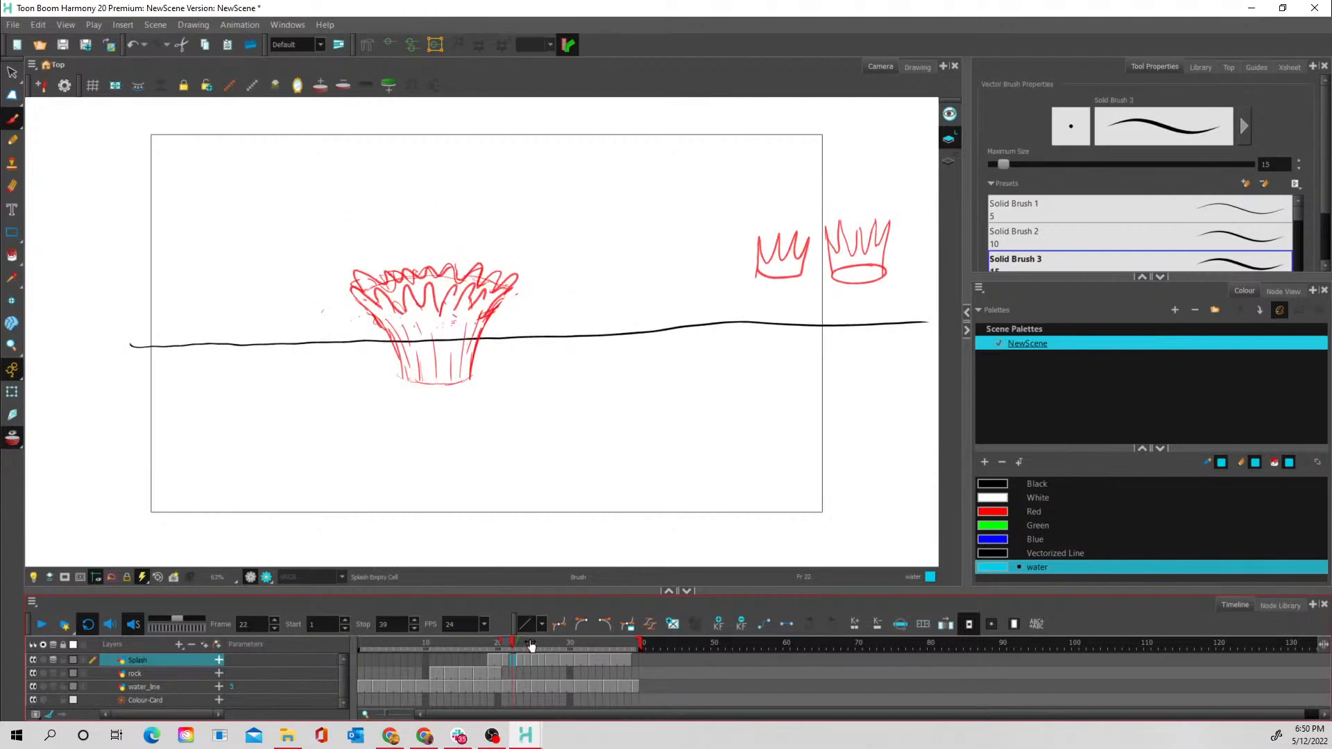
pyautogui.moveTo(517, 643); pyautogui.dragTo(523, 644)
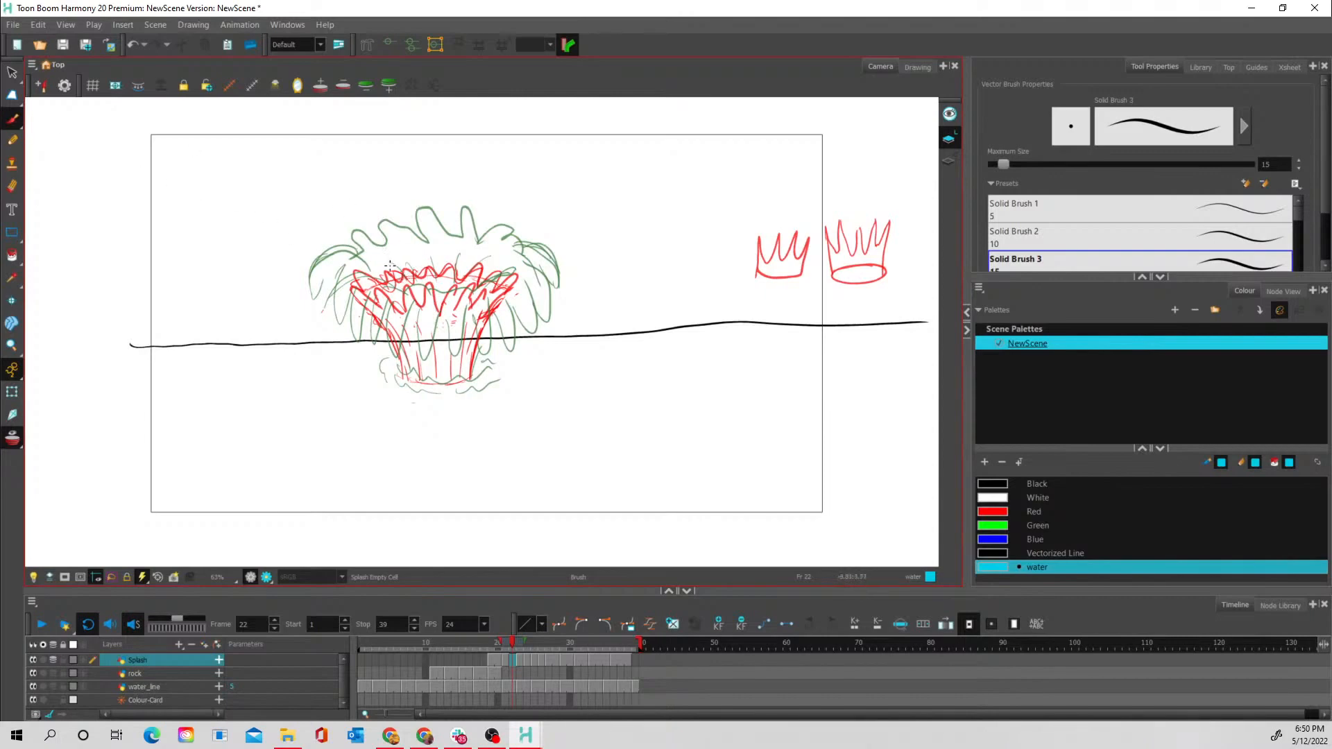
# Draw the in-between splash crown on frame 22 with jagged rim, inner lip, column sides and base ripples, and turn off onion skin
pyautogui.moveTo(385, 260)
pyautogui.mouseDown()
pyautogui.moveTo(366, 249)
pyautogui.moveTo(369, 263)
pyautogui.moveTo(354, 256)
pyautogui.moveTo(367, 271)
pyautogui.moveTo(324, 276)
pyautogui.moveTo(357, 272)
pyautogui.moveTo(338, 283)
pyautogui.moveTo(349, 304)
pyautogui.moveTo(370, 283)
pyautogui.moveTo(376, 305)
pyautogui.moveTo(402, 291)
pyautogui.moveTo(424, 302)
pyautogui.moveTo(409, 312)
pyautogui.moveTo(430, 297)
pyautogui.moveTo(434, 325)
pyautogui.moveTo(455, 291)
pyautogui.moveTo(463, 323)
pyautogui.moveTo(477, 299)
pyautogui.moveTo(487, 320)
pyautogui.moveTo(495, 291)
pyautogui.moveTo(507, 316)
pyautogui.moveTo(526, 278)
pyautogui.moveTo(547, 291)
pyautogui.moveTo(529, 251)
pyautogui.moveTo(487, 257)
pyautogui.moveTo(473, 239)
pyautogui.moveTo(451, 251)
pyautogui.moveTo(427, 228)
pyautogui.moveTo(421, 244)
pyautogui.moveTo(399, 231)
pyautogui.moveTo(405, 260)
pyautogui.moveTo(381, 251)
pyautogui.mouseUp()
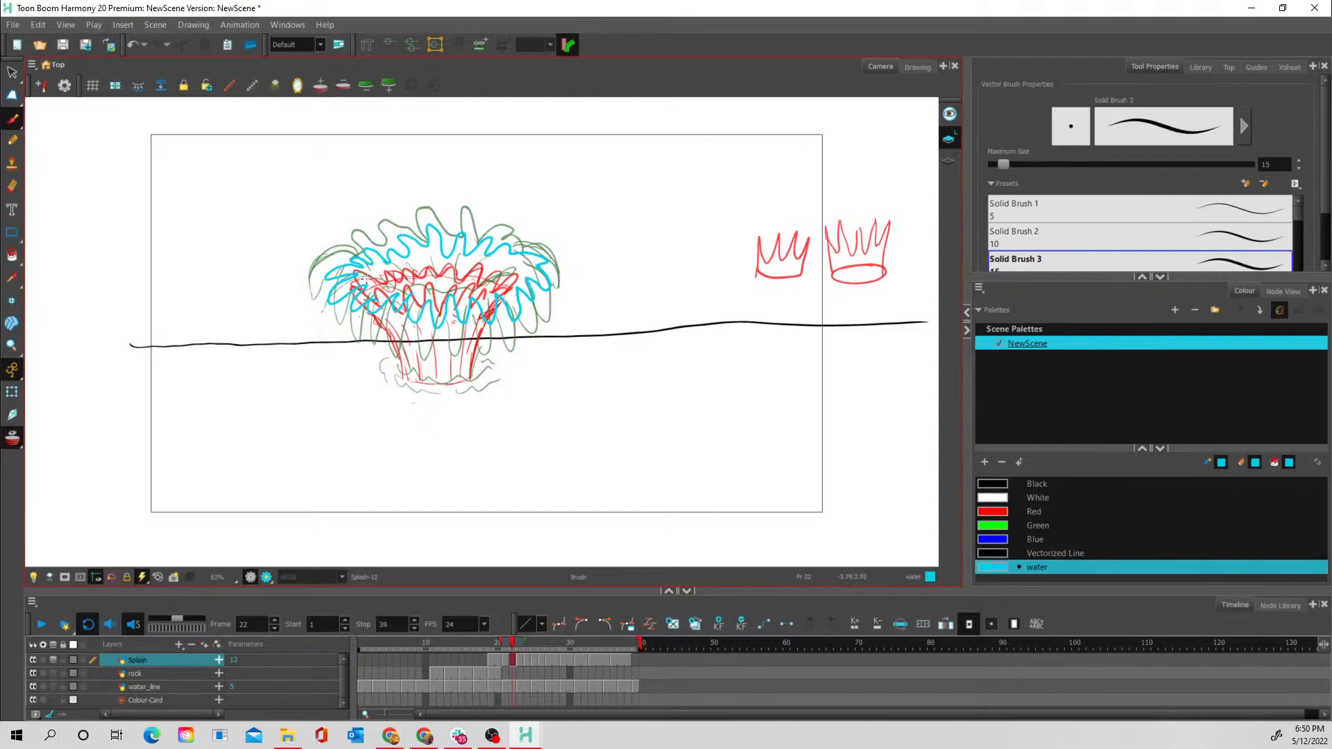
pyautogui.moveTo(375, 275)
pyautogui.mouseDown()
pyautogui.moveTo(452, 287)
pyautogui.moveTo(515, 265)
pyautogui.mouseUp()
pyautogui.moveTo(488, 316); pyautogui.dragTo(470, 379)
pyautogui.moveTo(383, 319); pyautogui.dragTo(404, 376)
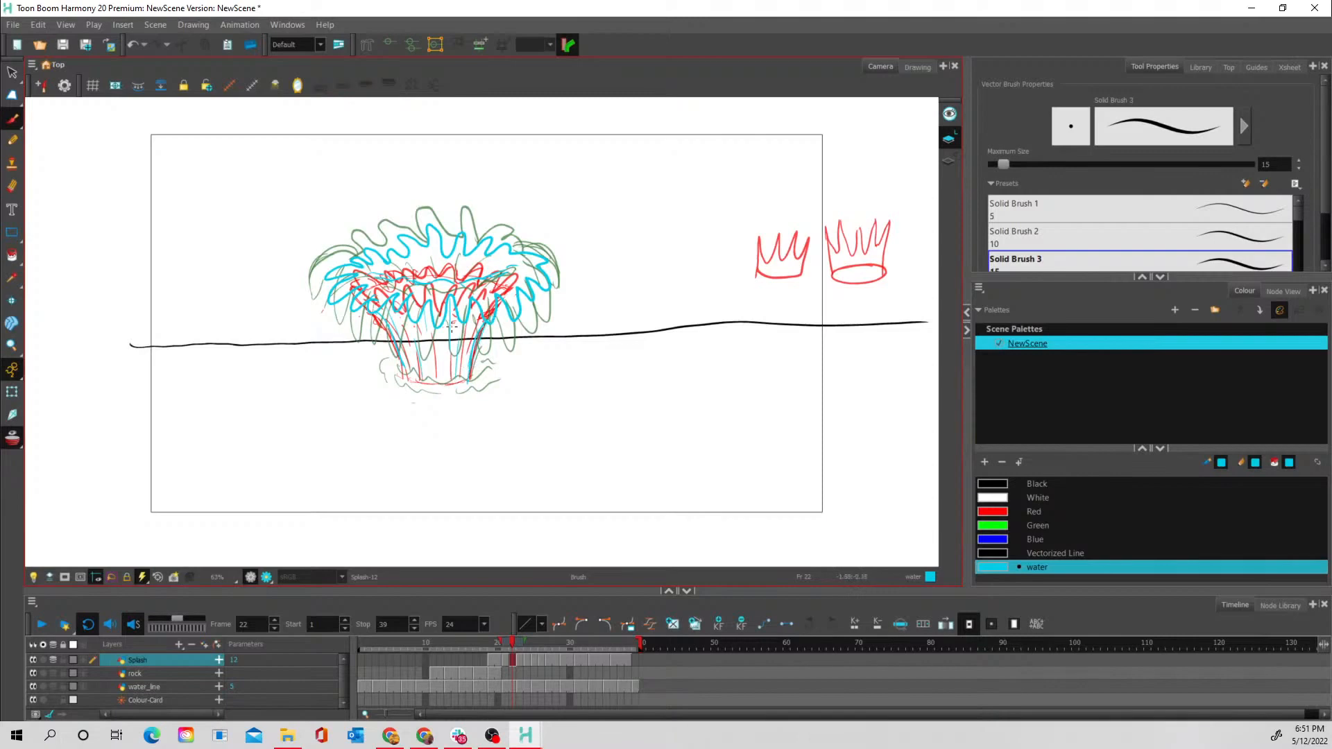
pyautogui.moveTo(392, 375)
pyautogui.mouseDown()
pyautogui.moveTo(461, 381)
pyautogui.moveTo(476, 363)
pyautogui.mouseUp()
pyautogui.moveTo(388, 376)
pyautogui.mouseDown()
pyautogui.moveTo(488, 383)
pyautogui.moveTo(485, 350)
pyautogui.mouseUp()
pyautogui.click(16, 440)
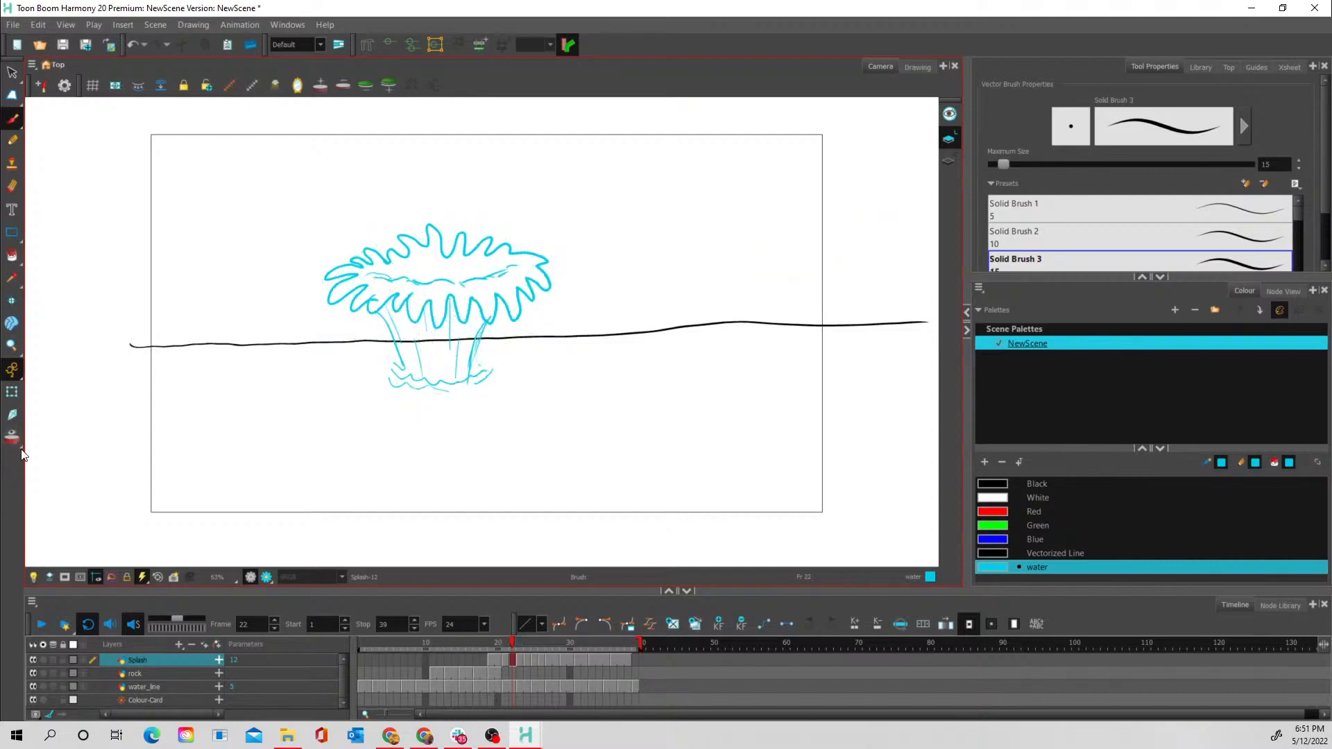
# Redraw the drooping strands around the rim of frame 23's splash and erase the overlapping old tips along the front and both sides
pyautogui.moveTo(504, 642); pyautogui.dragTo(517, 632)
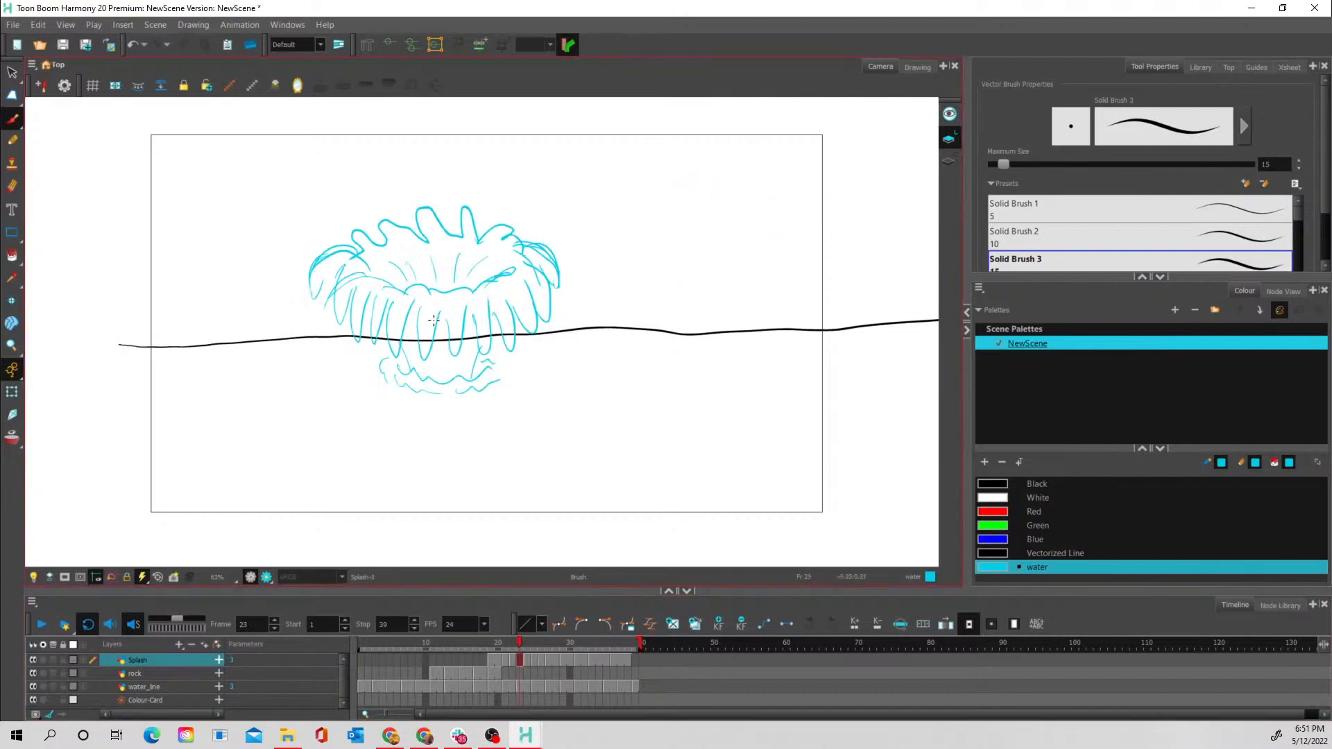
pyautogui.moveTo(355, 272)
pyautogui.mouseDown()
pyautogui.moveTo(328, 313)
pyautogui.moveTo(360, 291)
pyautogui.moveTo(356, 307)
pyautogui.moveTo(375, 302)
pyautogui.moveTo(360, 329)
pyautogui.moveTo(377, 300)
pyautogui.moveTo(396, 324)
pyautogui.moveTo(405, 309)
pyautogui.moveTo(432, 311)
pyautogui.moveTo(416, 310)
pyautogui.moveTo(426, 348)
pyautogui.moveTo(442, 310)
pyautogui.moveTo(455, 344)
pyautogui.moveTo(473, 327)
pyautogui.moveTo(466, 345)
pyautogui.moveTo(473, 305)
pyautogui.moveTo(519, 311)
pyautogui.moveTo(517, 297)
pyautogui.moveTo(540, 319)
pyautogui.moveTo(532, 285)
pyautogui.moveTo(553, 285)
pyautogui.moveTo(519, 247)
pyautogui.mouseUp()
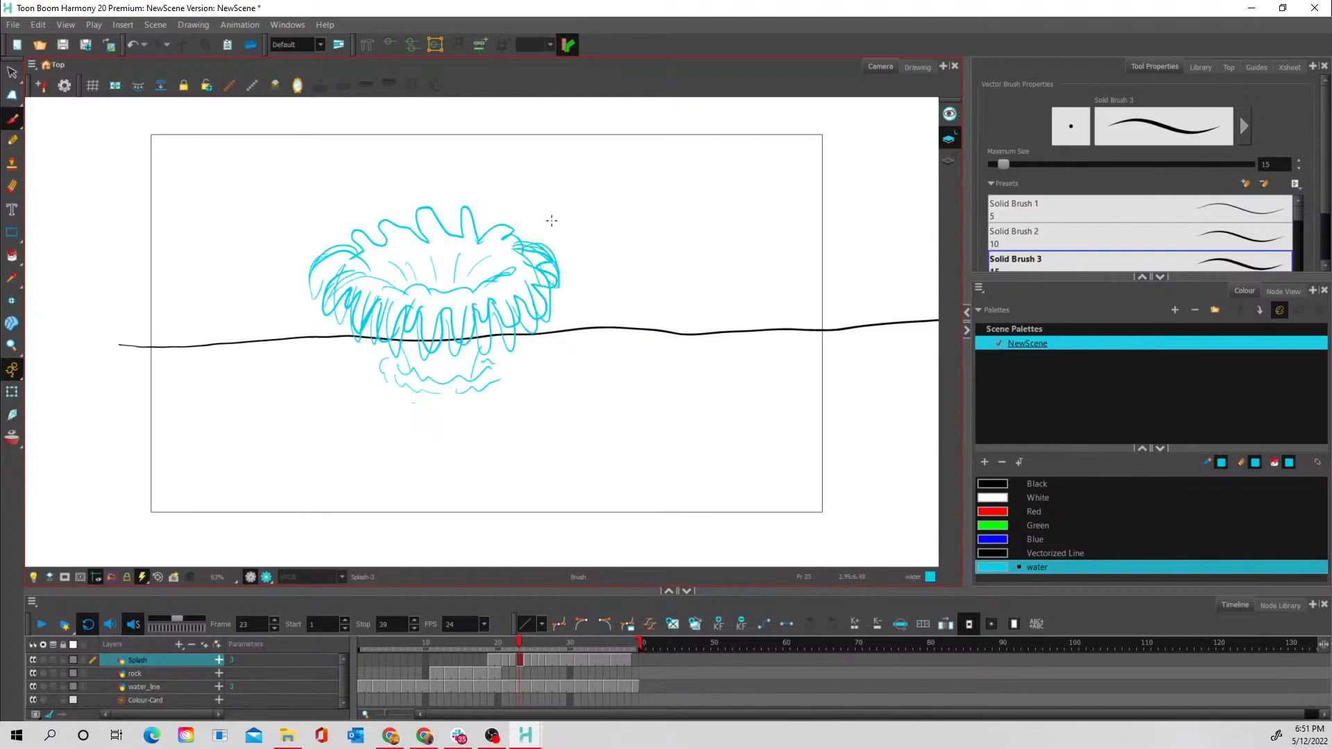
pyautogui.click(12, 186)
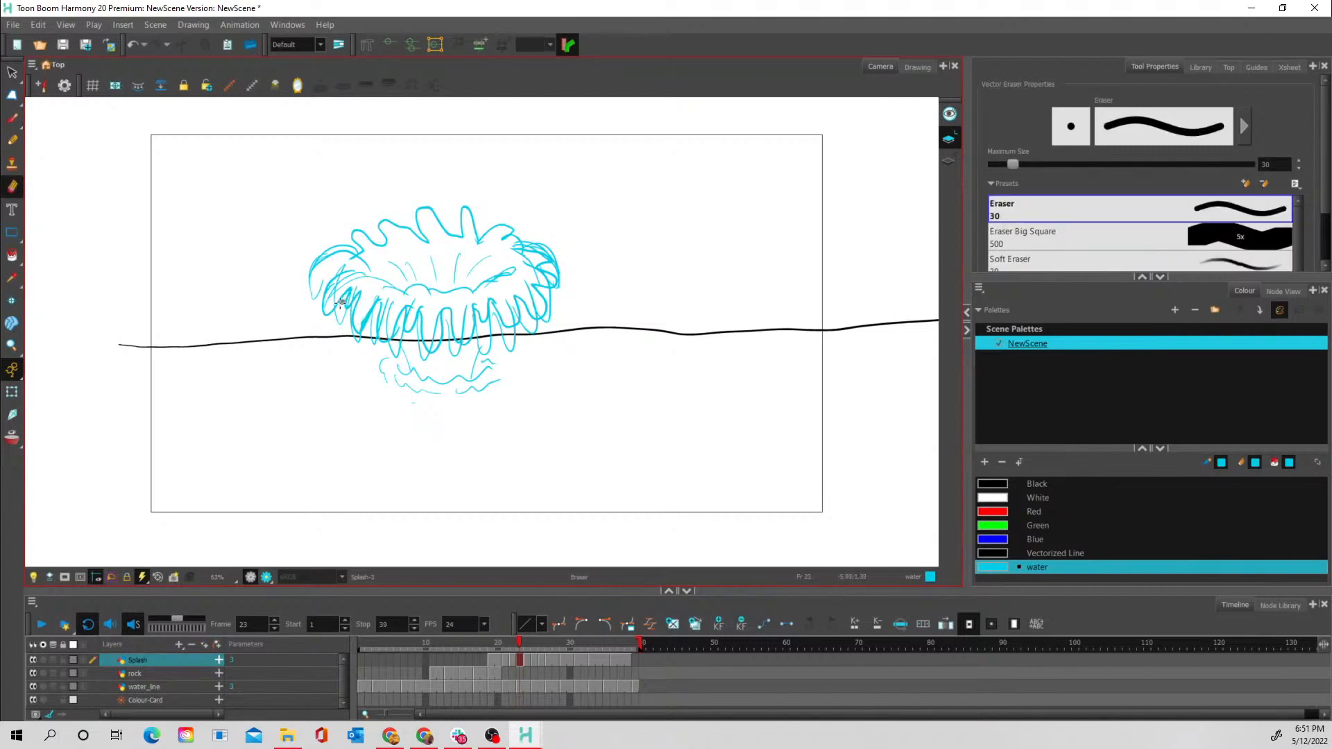
pyautogui.moveTo(332, 297)
pyautogui.mouseDown()
pyautogui.moveTo(364, 308)
pyautogui.moveTo(355, 335)
pyautogui.moveTo(377, 301)
pyautogui.moveTo(370, 351)
pyautogui.mouseUp()
pyautogui.moveTo(387, 304)
pyautogui.mouseDown()
pyautogui.moveTo(380, 327)
pyautogui.moveTo(389, 292)
pyautogui.moveTo(392, 352)
pyautogui.moveTo(424, 294)
pyautogui.moveTo(425, 356)
pyautogui.moveTo(435, 320)
pyautogui.moveTo(435, 347)
pyautogui.moveTo(465, 330)
pyautogui.moveTo(454, 357)
pyautogui.mouseUp()
pyautogui.moveTo(489, 295); pyautogui.dragTo(484, 357)
pyautogui.moveTo(496, 308)
pyautogui.mouseDown()
pyautogui.moveTo(512, 351)
pyautogui.moveTo(515, 317)
pyautogui.moveTo(536, 333)
pyautogui.moveTo(521, 277)
pyautogui.moveTo(543, 290)
pyautogui.moveTo(552, 263)
pyautogui.moveTo(529, 242)
pyautogui.moveTo(552, 257)
pyautogui.mouseUp()
pyautogui.click(560, 298)
pyautogui.moveTo(545, 252); pyautogui.dragTo(558, 262)
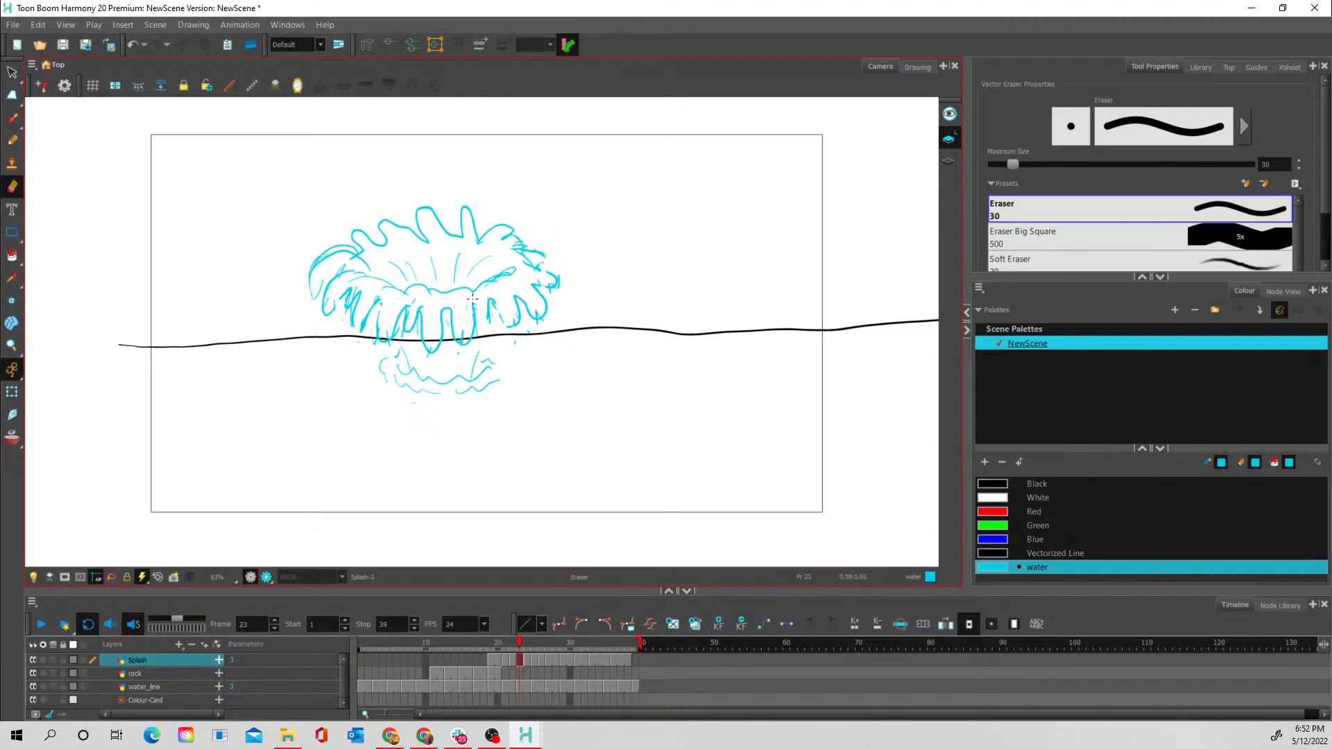
# Brush the water column and joining strokes between the crown and the base ripples on frame 23's splash
pyautogui.click(12, 118)
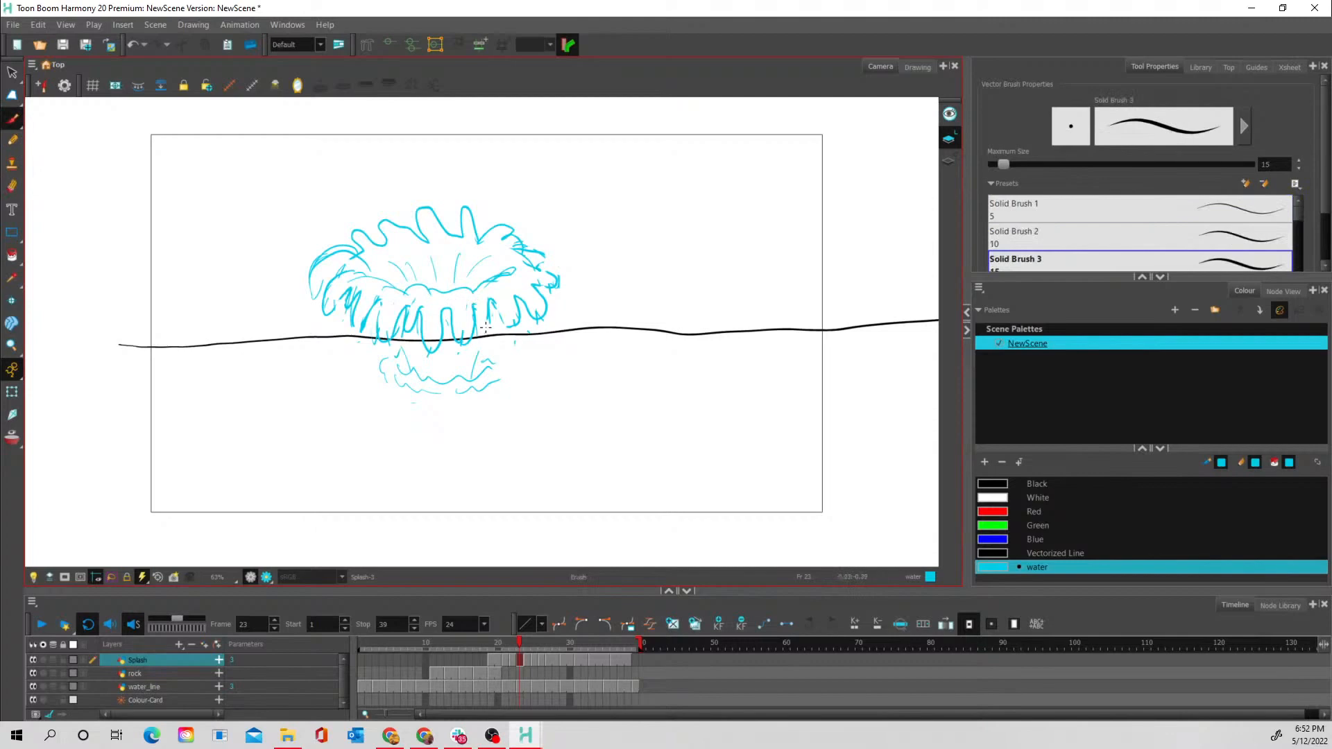
pyautogui.moveTo(496, 312); pyautogui.dragTo(474, 373)
pyautogui.moveTo(401, 335)
pyautogui.mouseDown()
pyautogui.moveTo(405, 369)
pyautogui.moveTo(412, 337)
pyautogui.moveTo(416, 363)
pyautogui.moveTo(442, 380)
pyautogui.mouseUp()
pyautogui.moveTo(445, 314)
pyautogui.mouseDown()
pyautogui.moveTo(466, 363)
pyautogui.moveTo(474, 341)
pyautogui.mouseUp()
pyautogui.moveTo(488, 317); pyautogui.dragTo(474, 339)
# Extend the exposure of the splash drawing on frame 21 by one frame
pyautogui.moveTo(515, 644)
pyautogui.mouseDown()
pyautogui.moveTo(501, 642)
pyautogui.moveTo(533, 641)
pyautogui.moveTo(502, 639)
pyautogui.mouseUp()
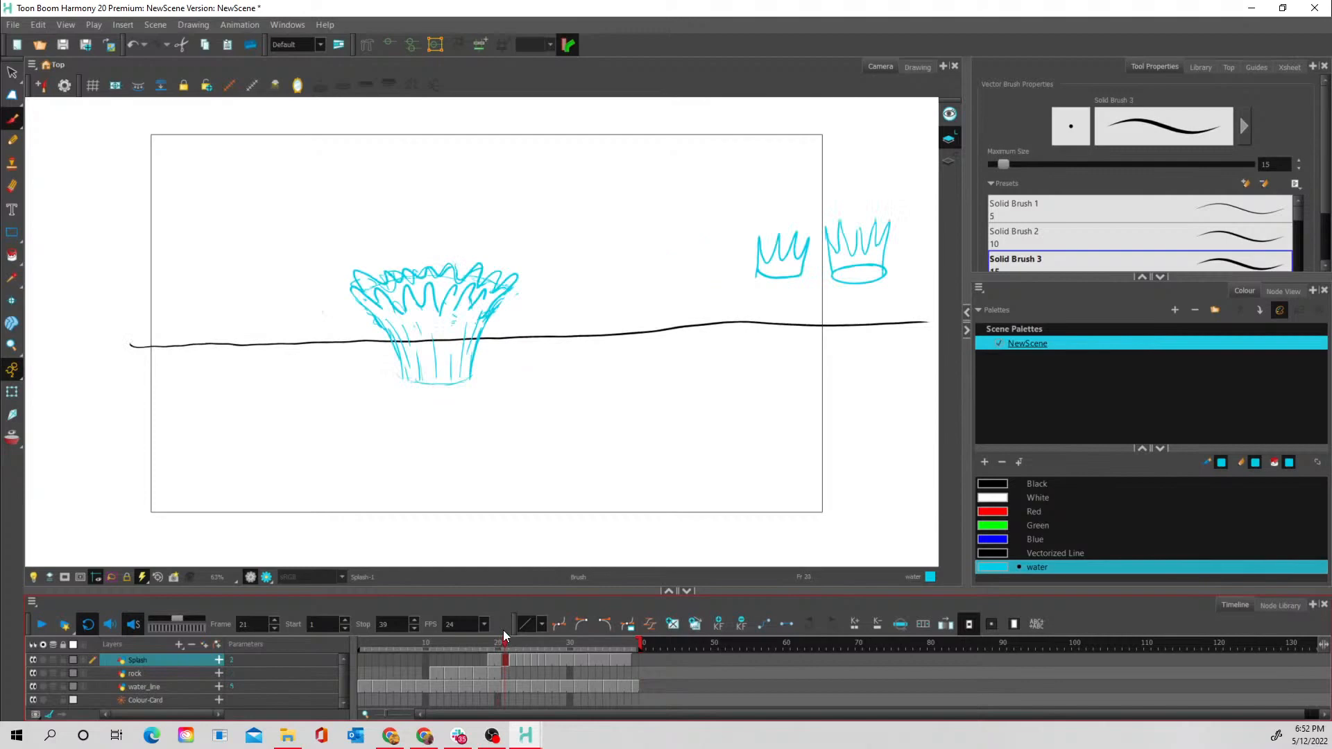
pyautogui.press('+')
pyautogui.click(517, 660)
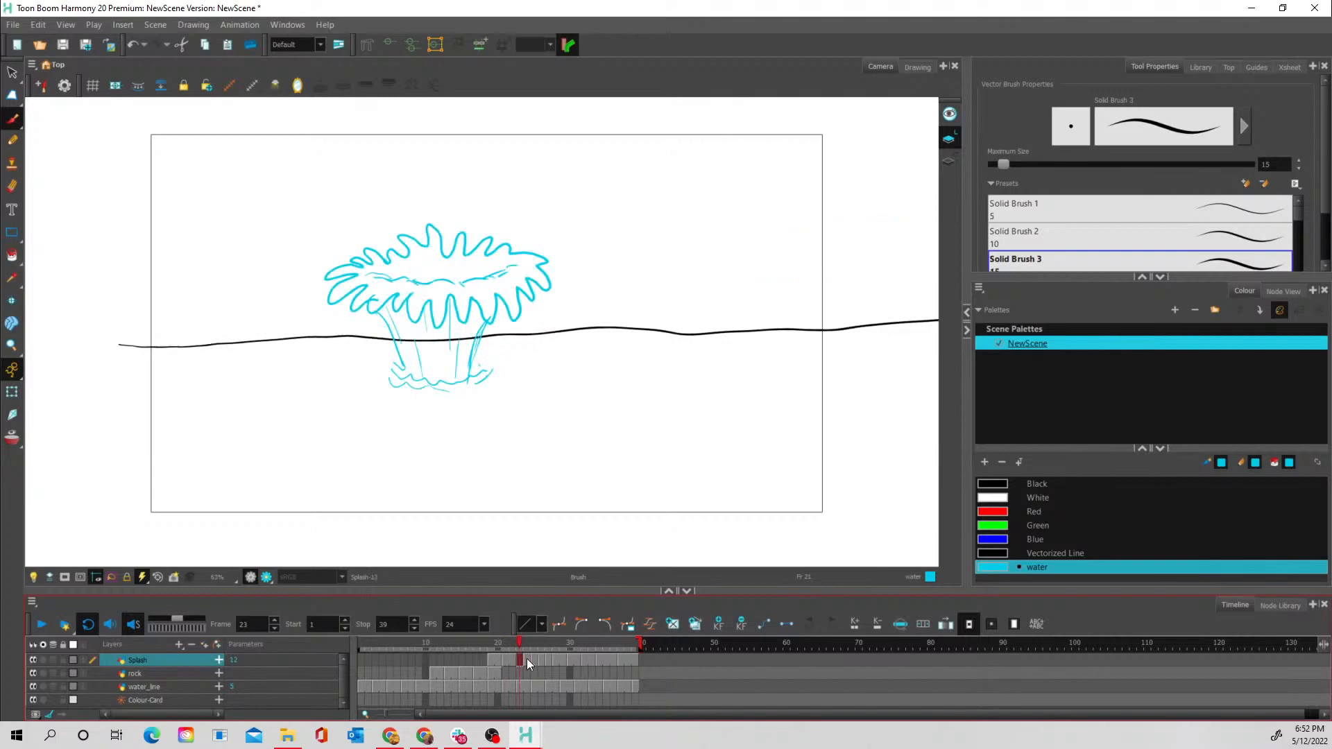
# Step through the Splash cells from frame 23 to 37 to examine how the crown collapses into ripples
pyautogui.click(528, 660)
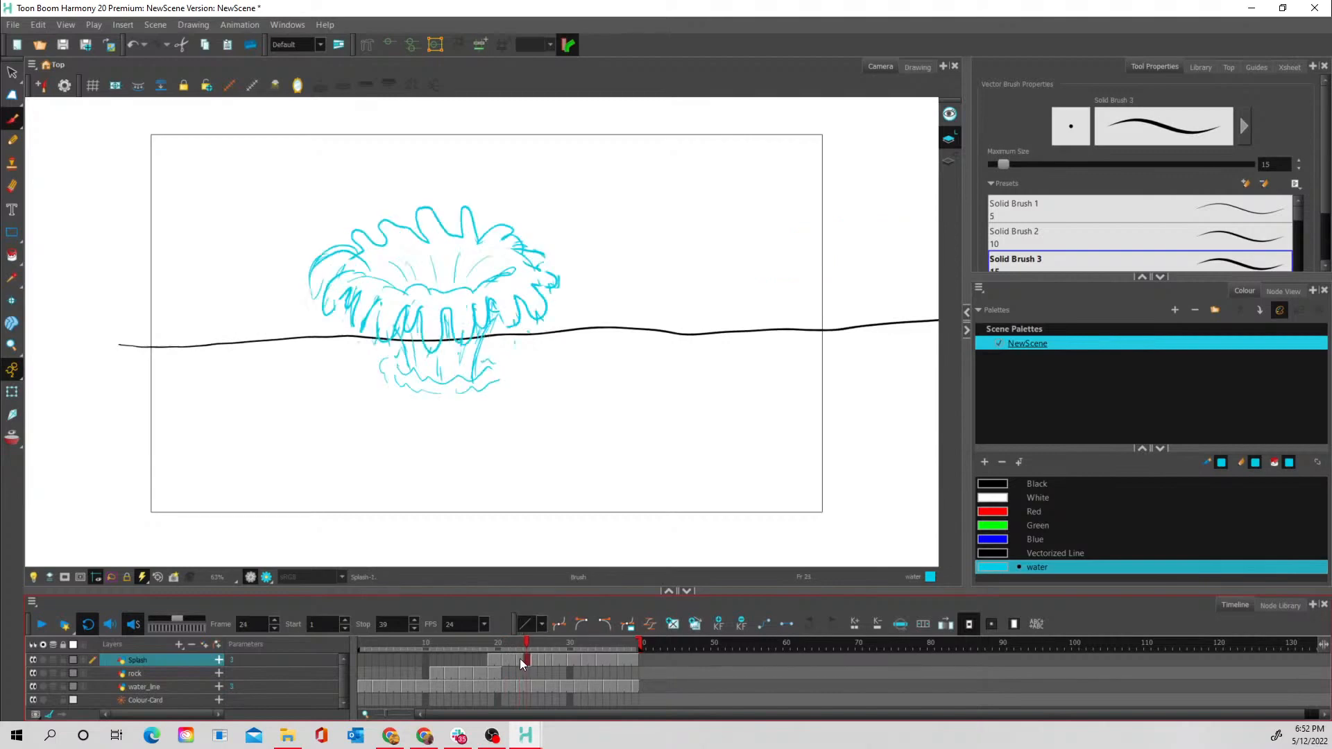
pyautogui.click(521, 659)
pyautogui.click(529, 660)
pyautogui.click(535, 660)
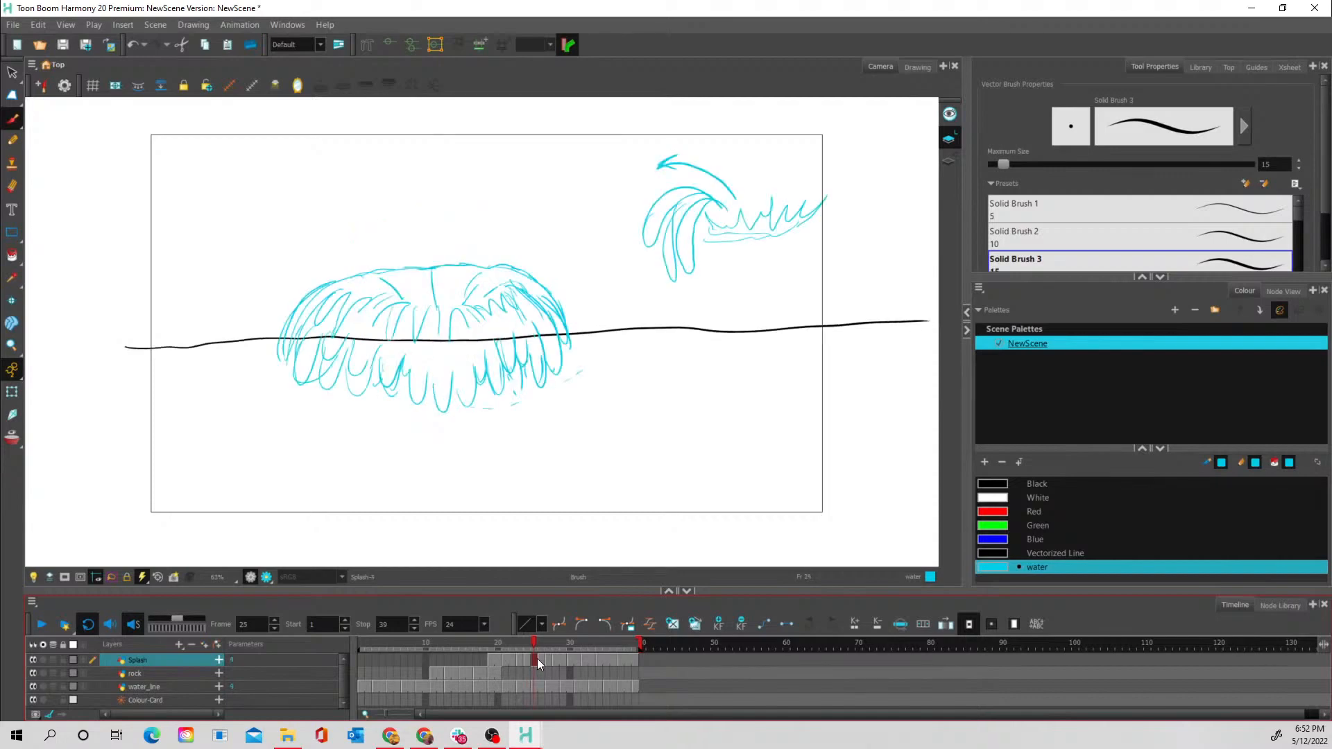
pyautogui.click(527, 659)
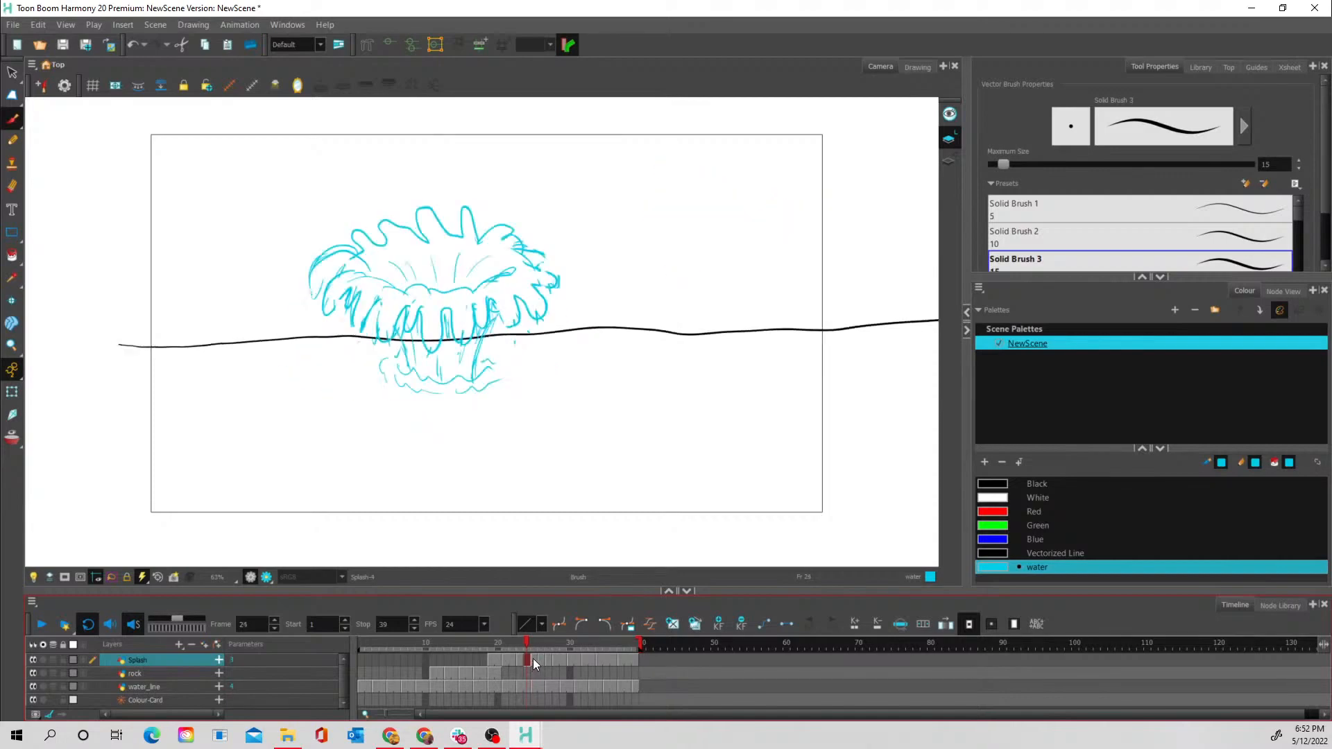
pyautogui.click(534, 661)
pyautogui.click(540, 660)
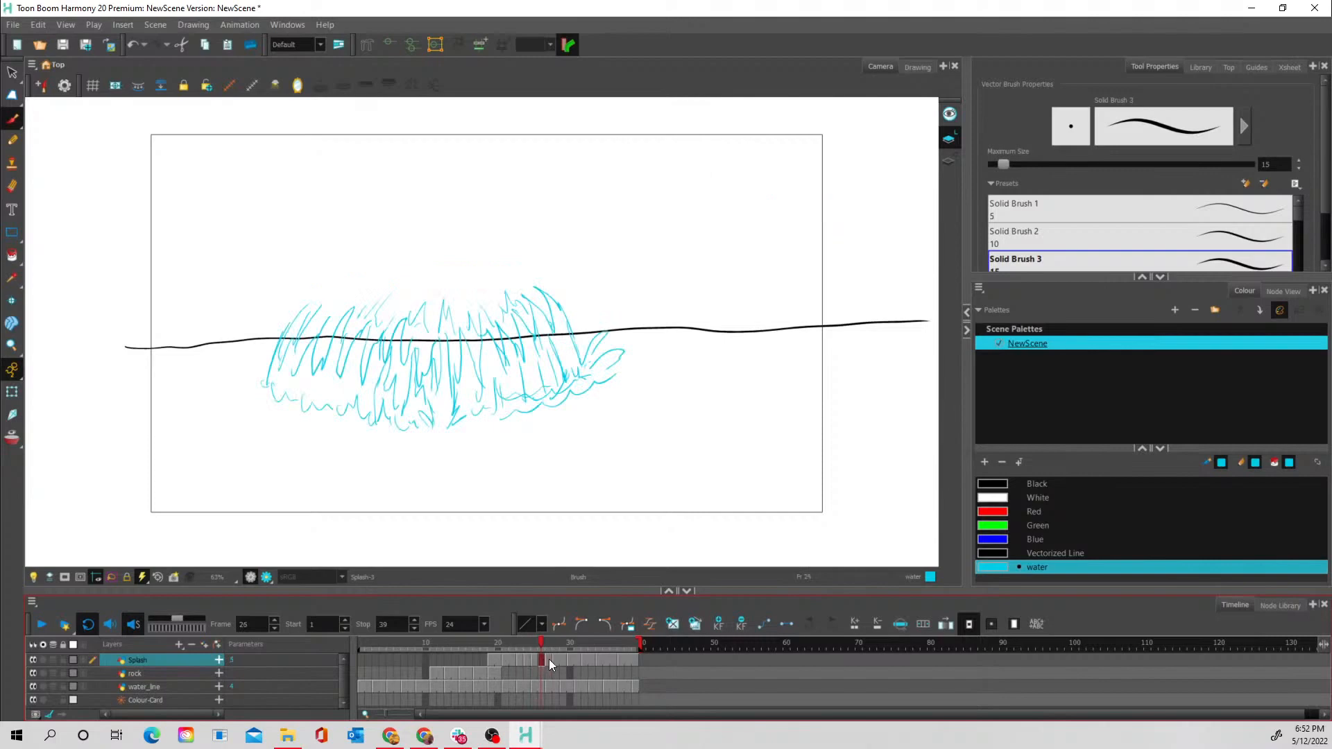
pyautogui.click(548, 660)
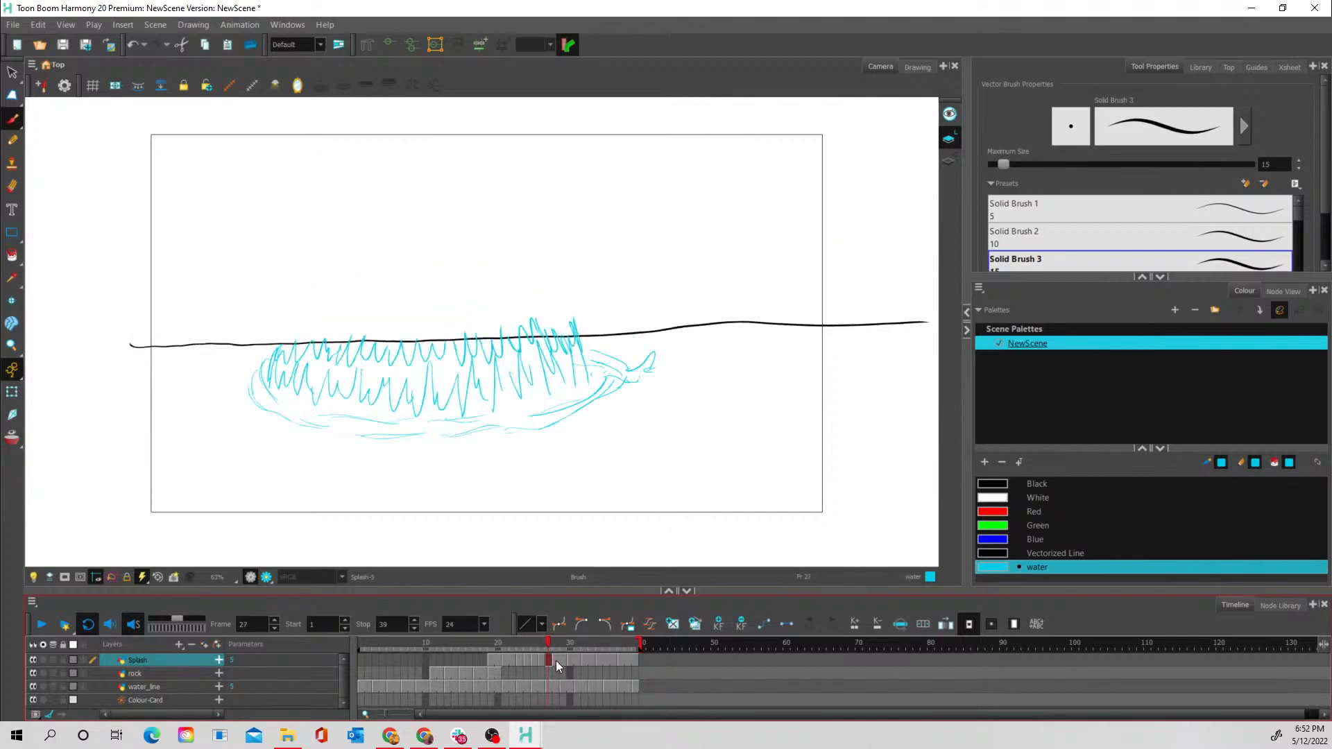
pyautogui.click(561, 660)
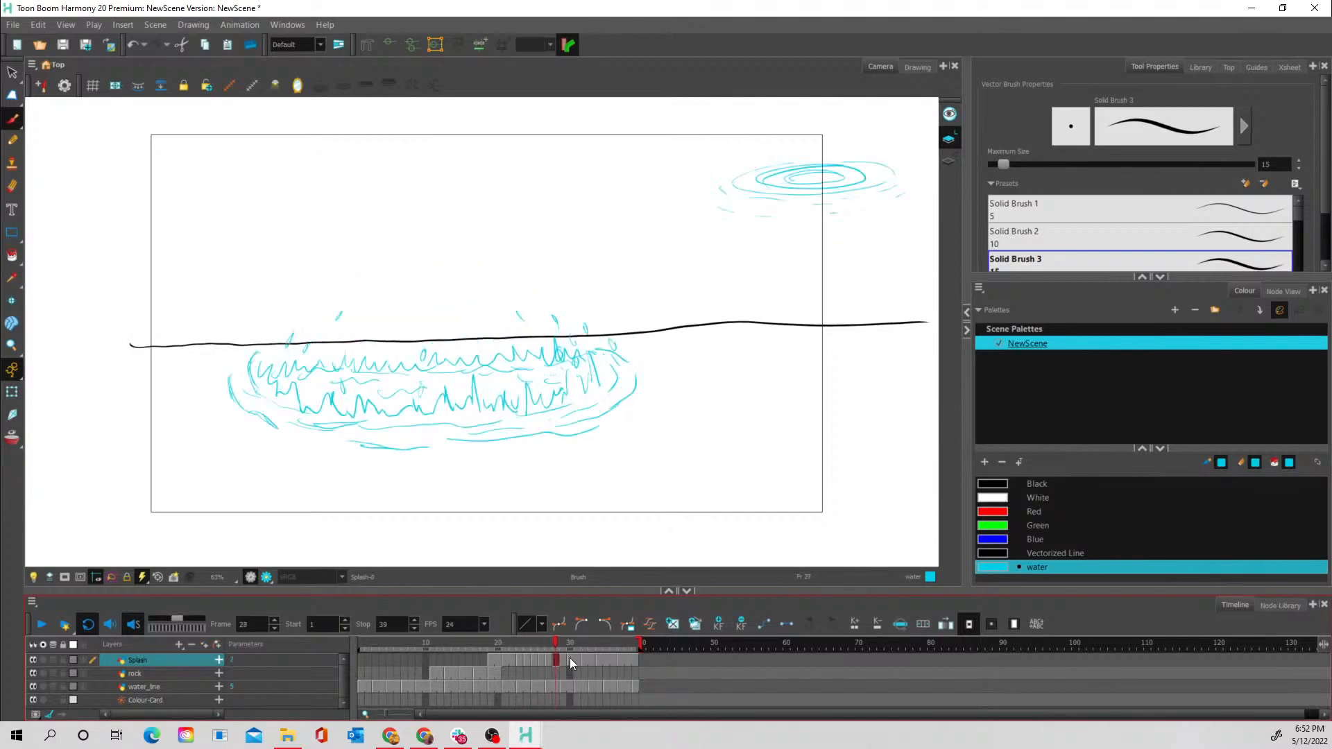
pyautogui.click(569, 657)
pyautogui.click(582, 657)
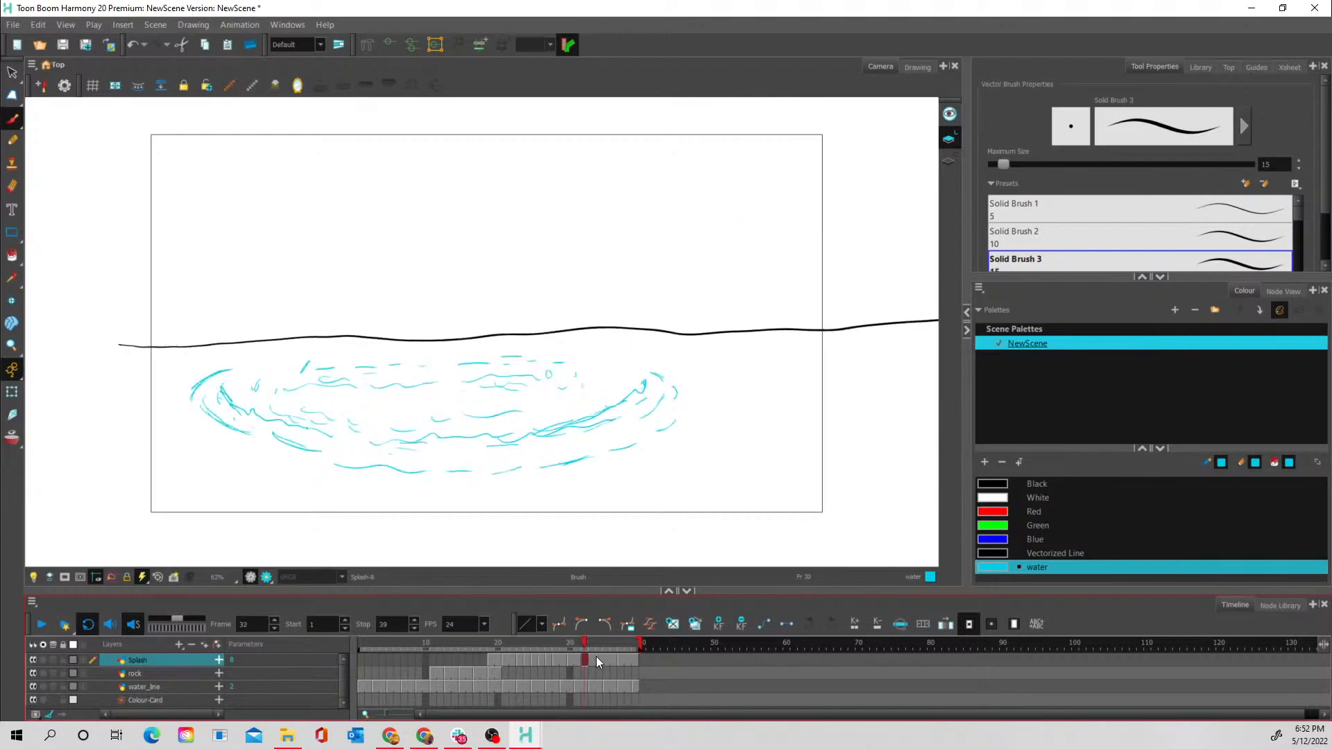
pyautogui.click(597, 657)
pyautogui.click(623, 659)
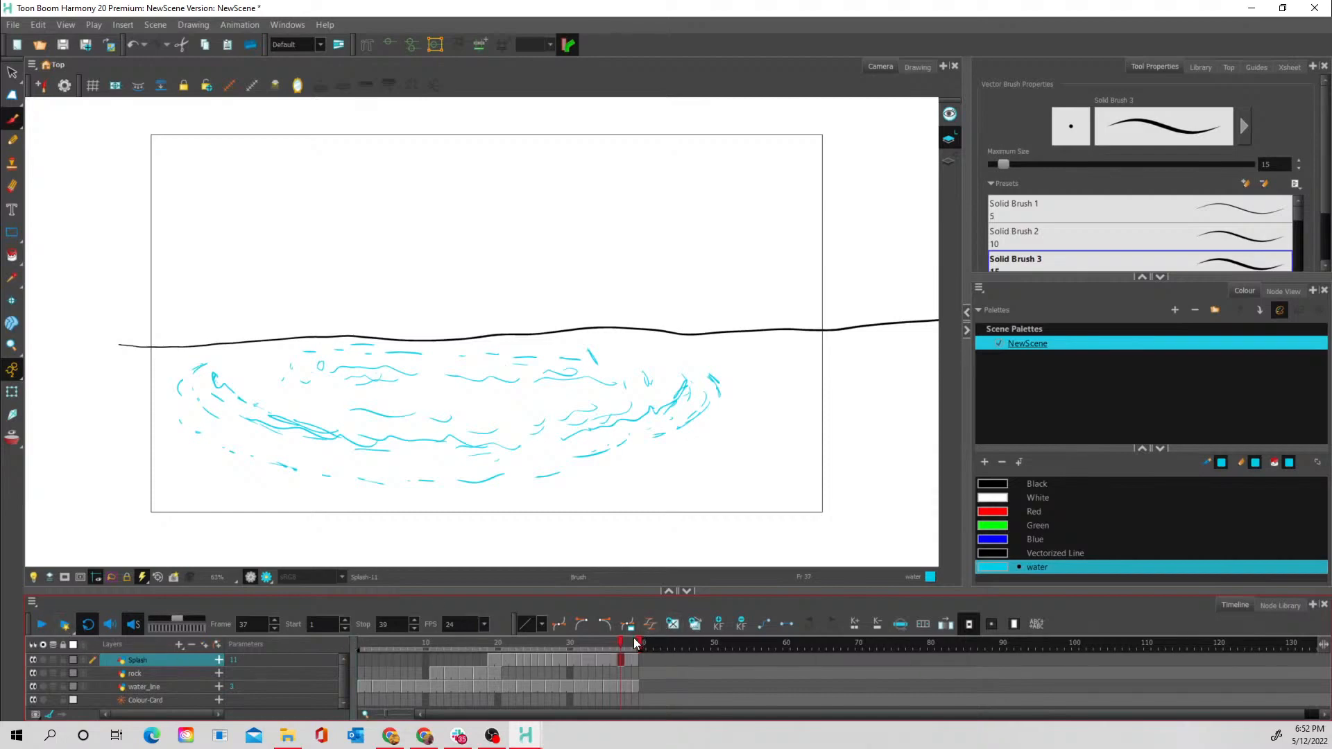
# Extend the scene length to 45 frames, play back the animation and scrub through the splash up to frame 37
pyautogui.moveTo(640, 646); pyautogui.dragTo(683, 645)
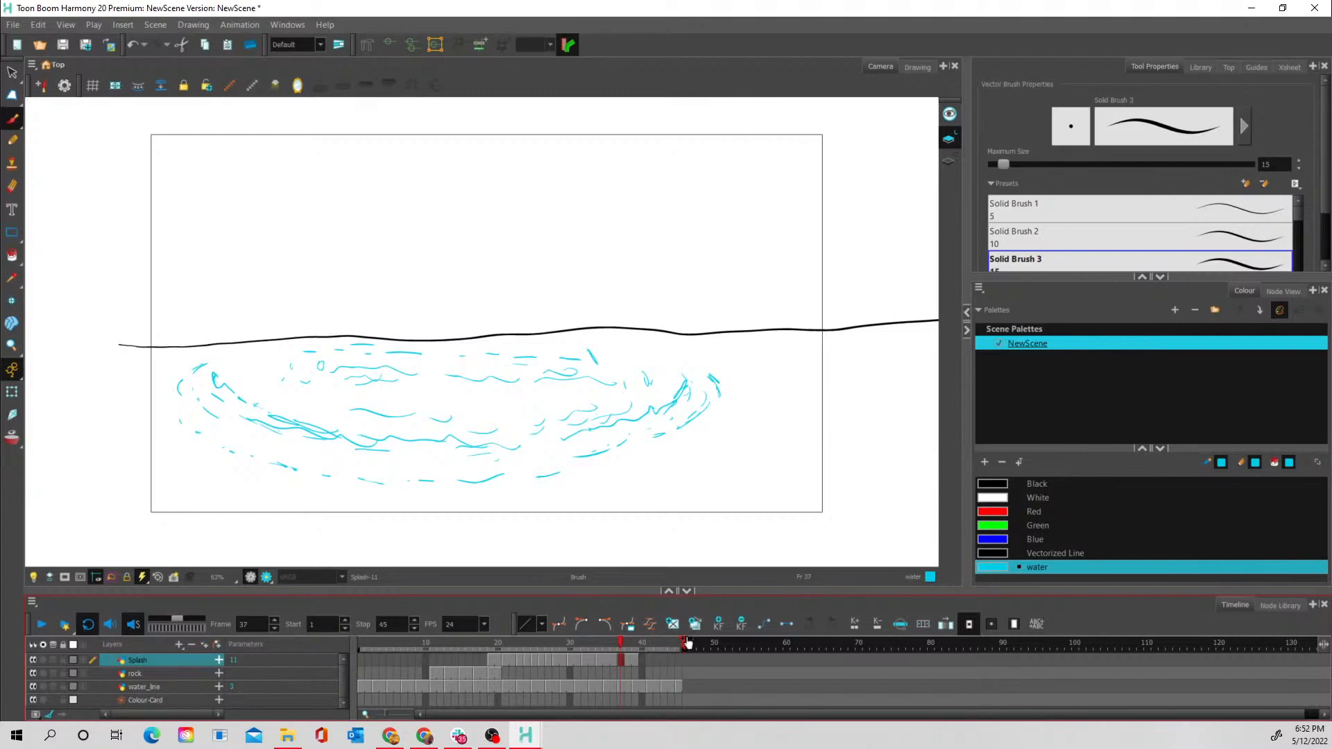
pyautogui.click(45, 625)
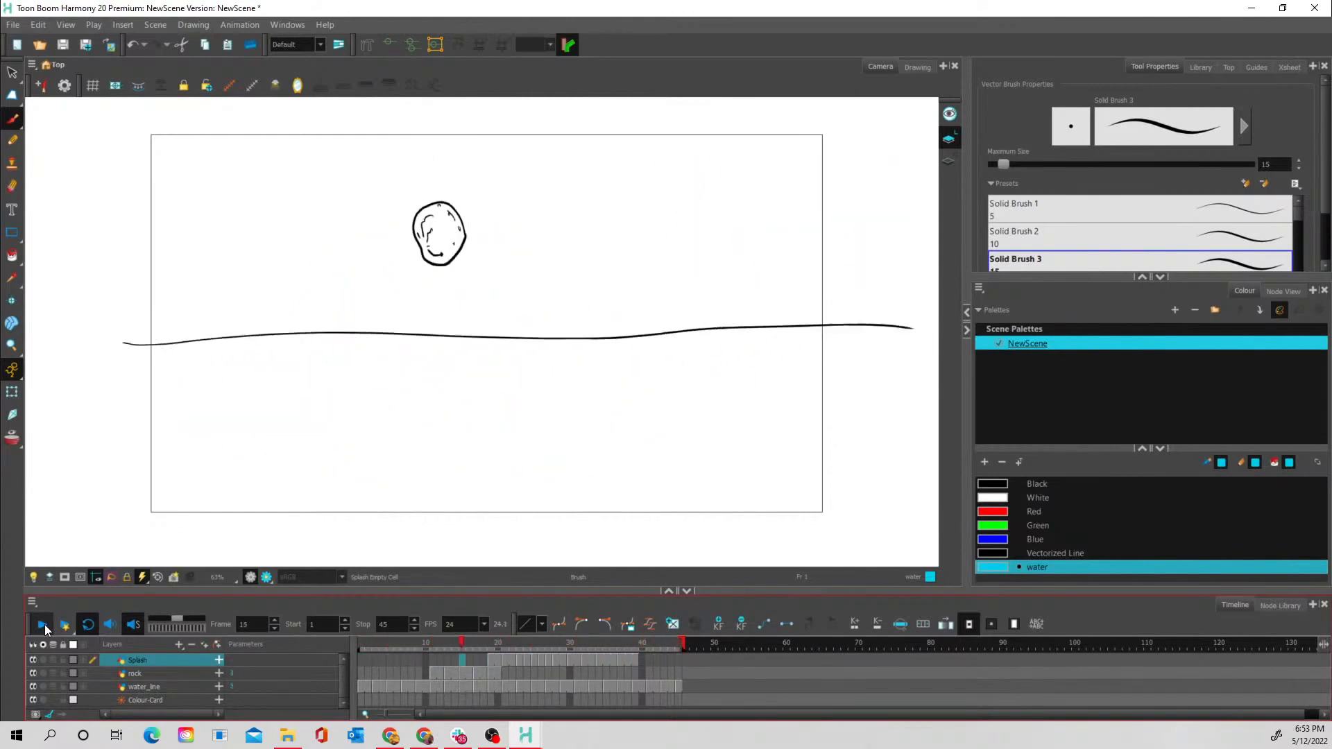
pyautogui.click(43, 624)
pyautogui.press('Return')
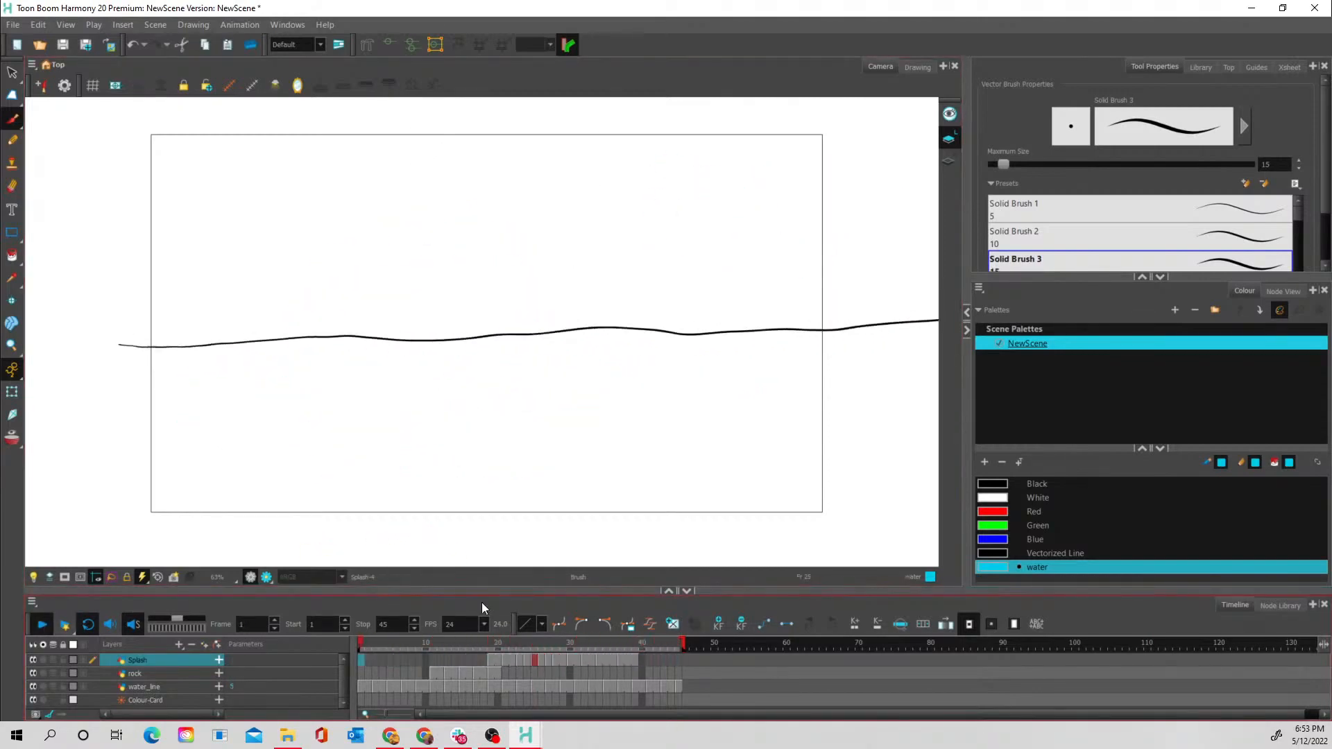
pyautogui.moveTo(493, 639); pyautogui.dragTo(622, 646)
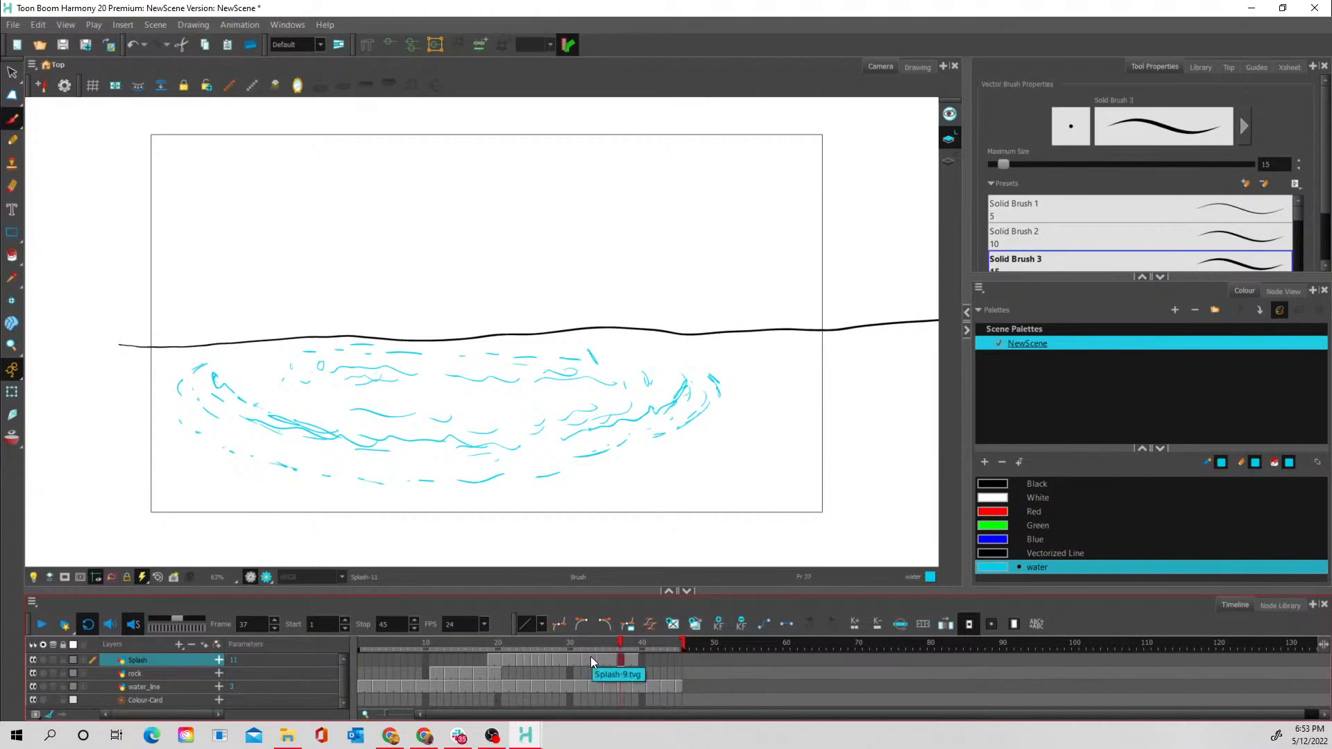
# Open the Splash layer's properties at frame 33 and widen the dialog to show its advanced settings
pyautogui.click(590, 656)
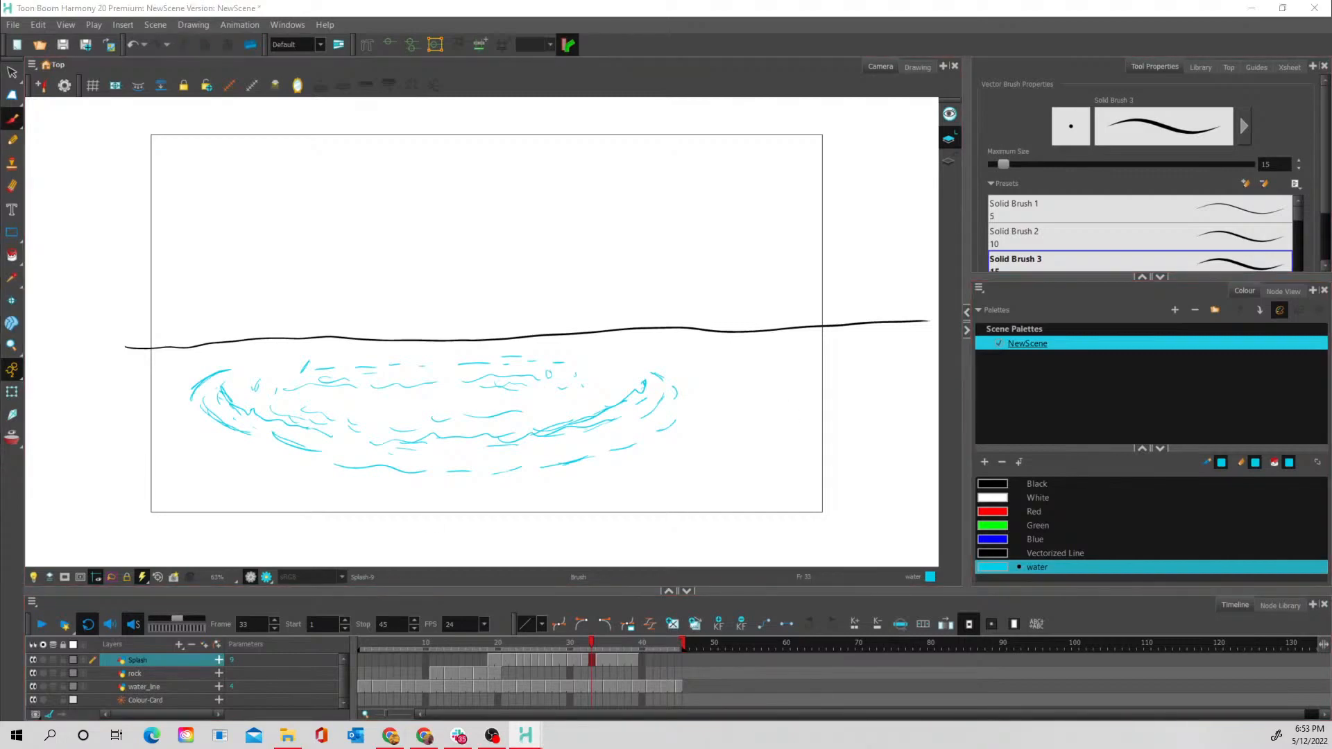
pyautogui.moveTo(1331, 388); pyautogui.dragTo(1236, 411)
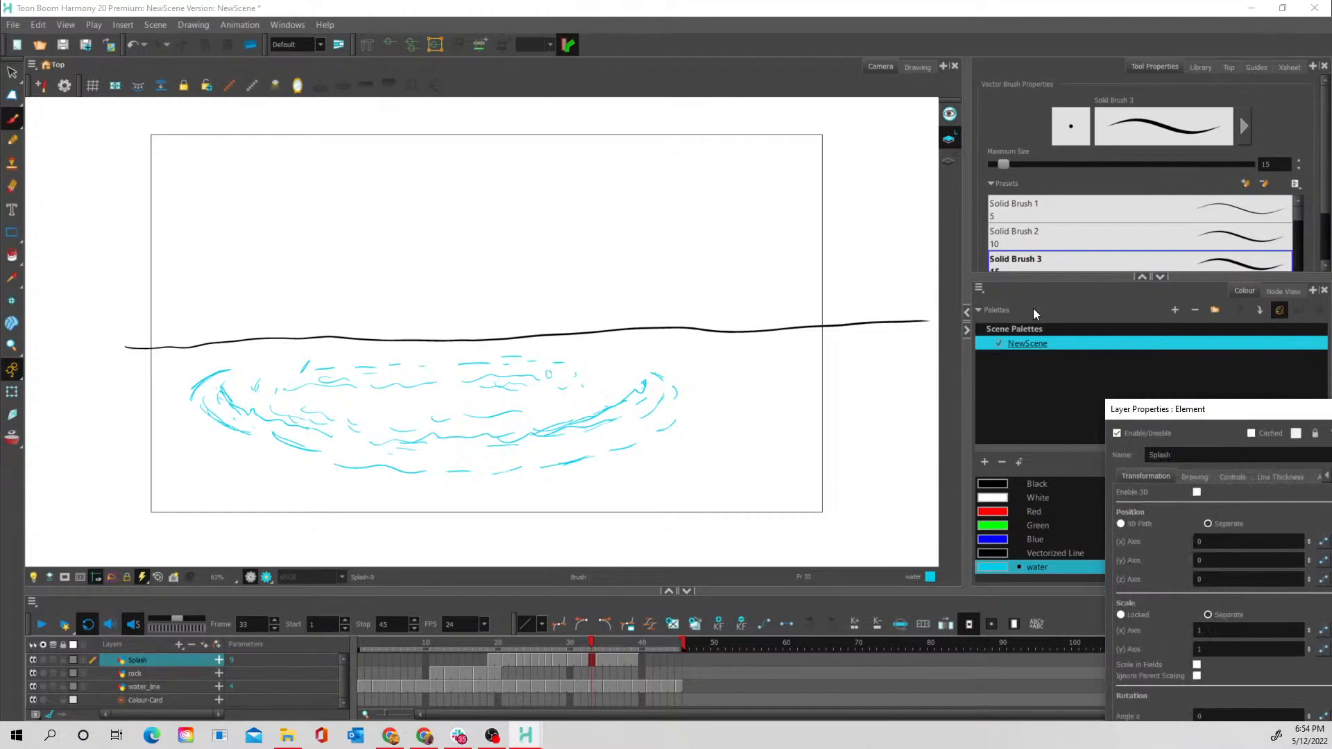
pyautogui.moveTo(1233, 403); pyautogui.dragTo(1010, 290)
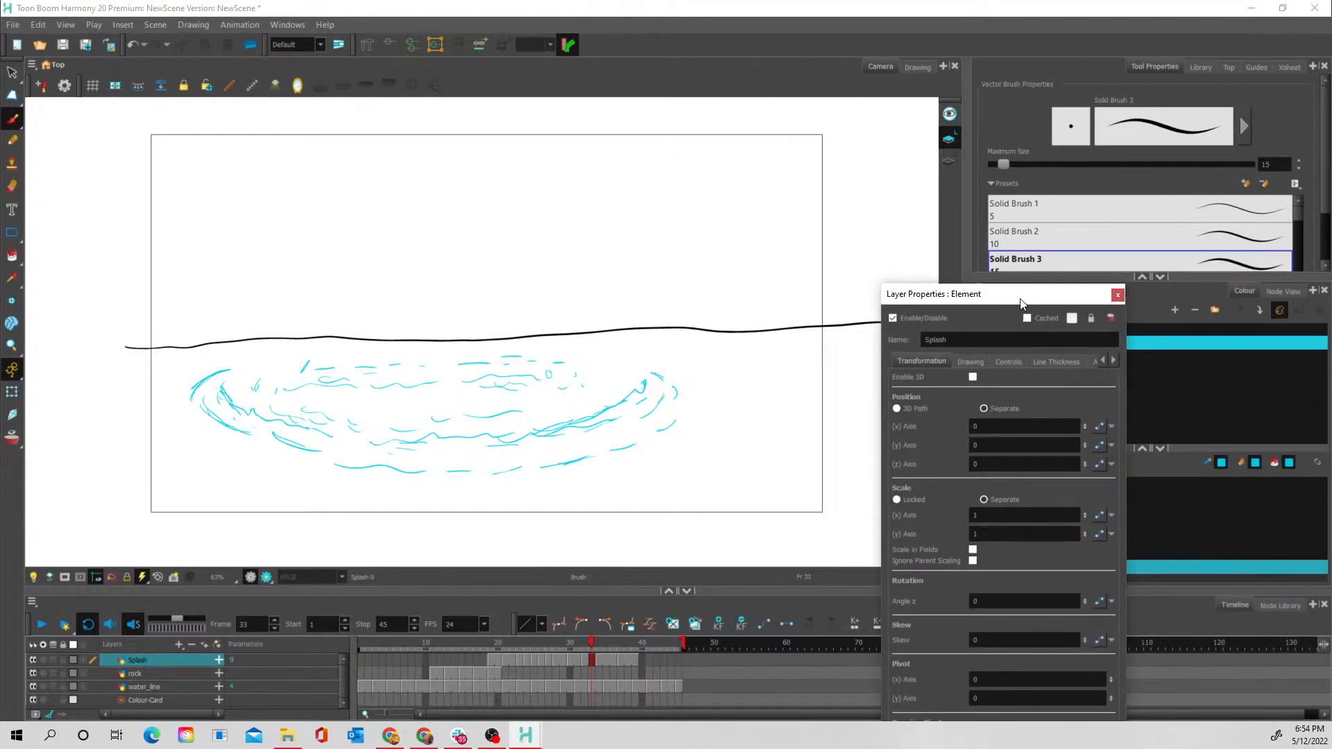
pyautogui.moveTo(1027, 295); pyautogui.dragTo(931, 157)
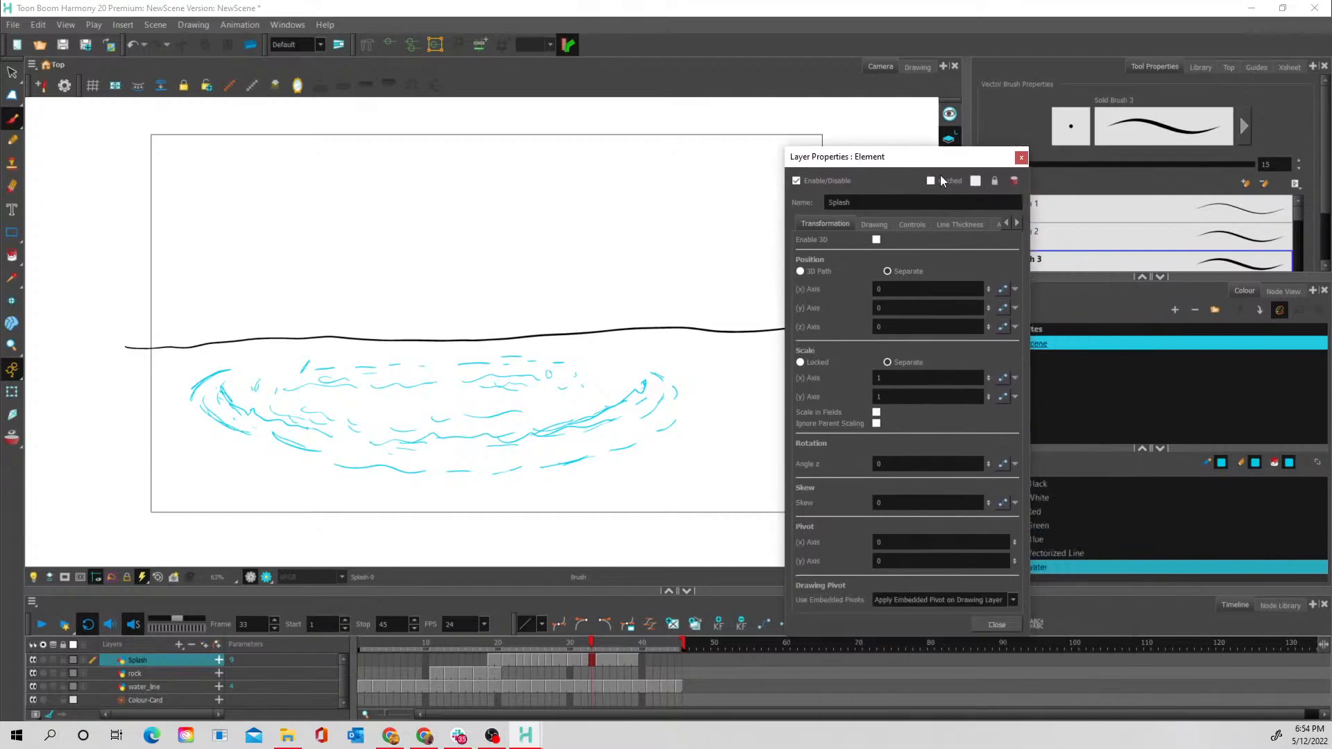
pyautogui.click(988, 201)
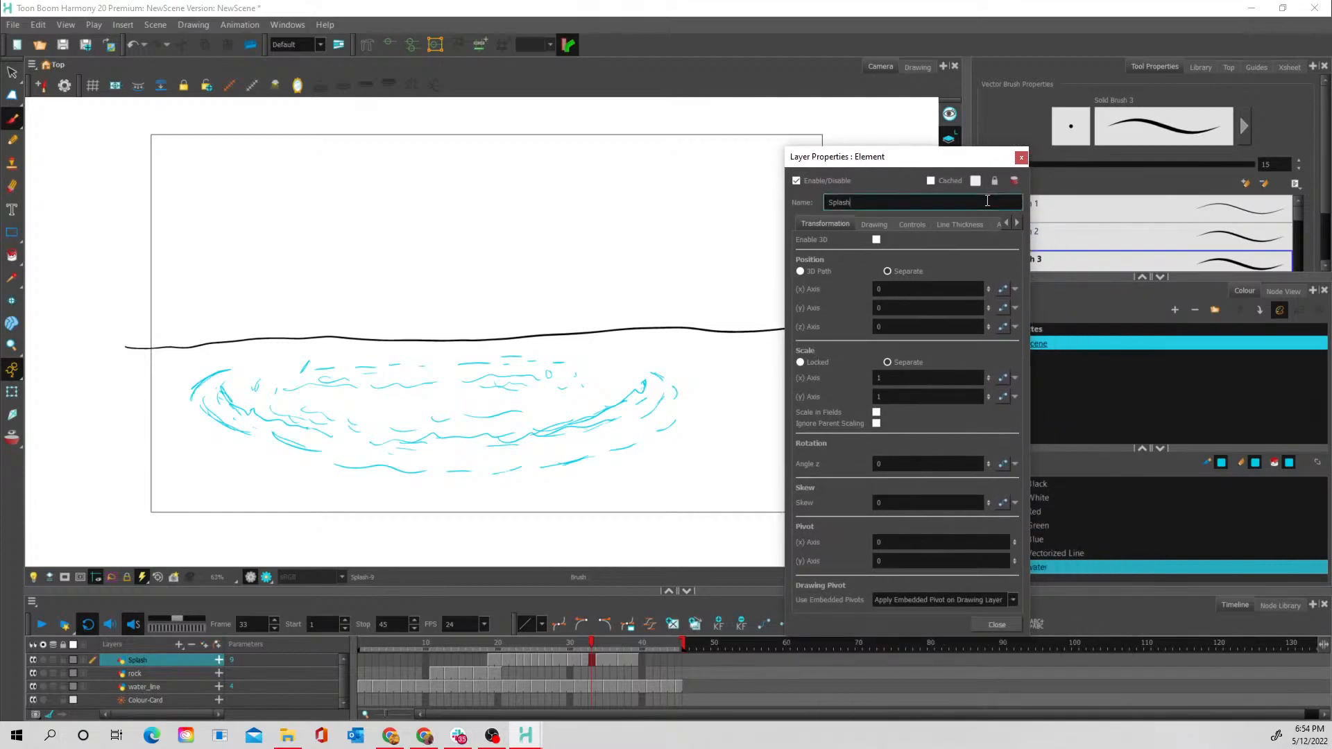
pyautogui.click(1017, 223)
pyautogui.moveTo(1030, 241); pyautogui.dragTo(1094, 242)
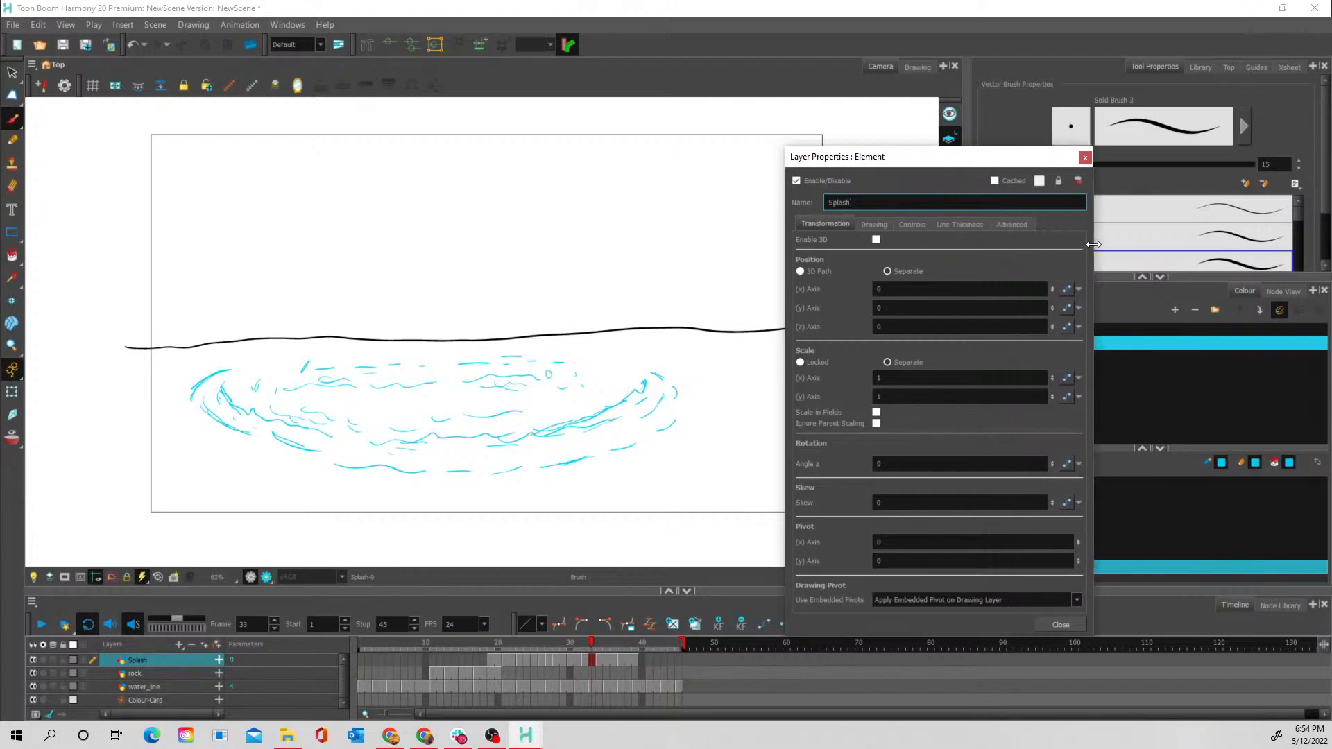
pyautogui.click(1012, 229)
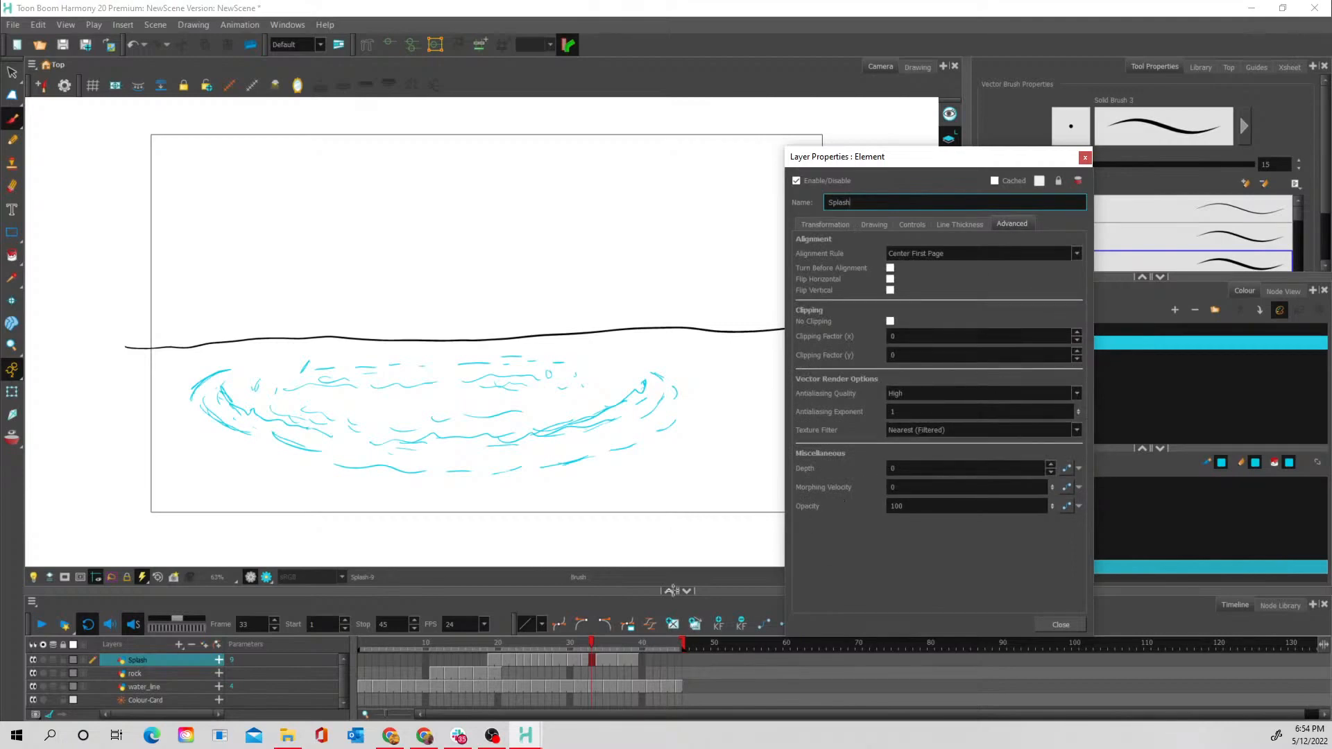
# Compare the ripple drawings on frames 31 to 39, return to frame 33, and create an opacity function for the Splash layer in the Bezier Editor
pyautogui.click(577, 642)
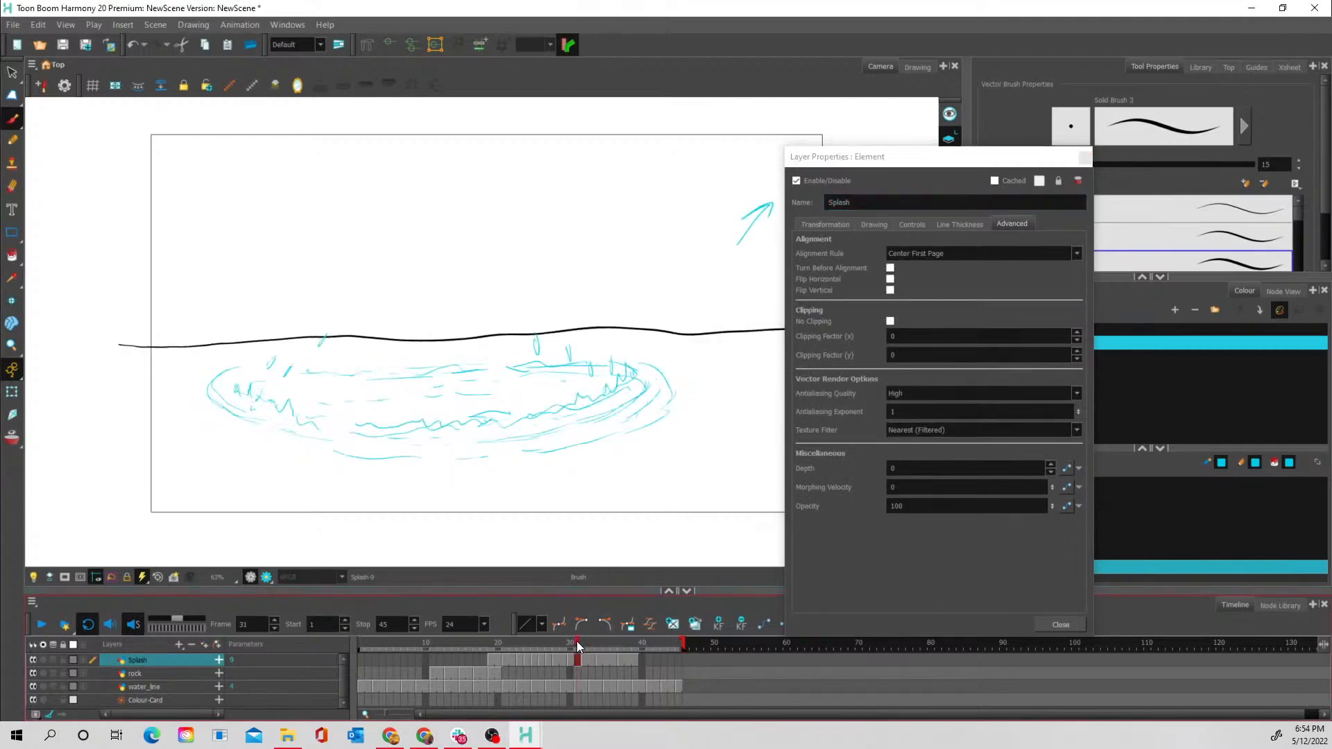
pyautogui.moveTo(577, 641); pyautogui.dragTo(632, 641)
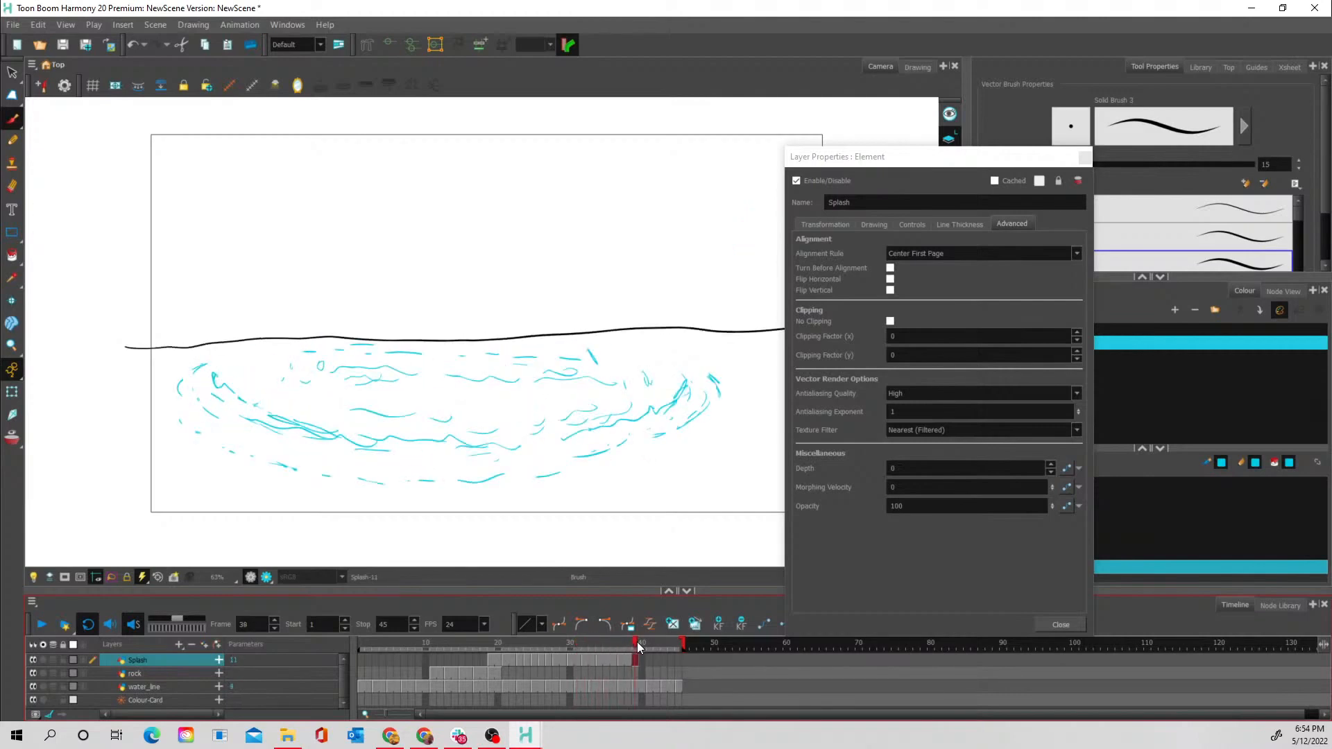
pyautogui.click(592, 644)
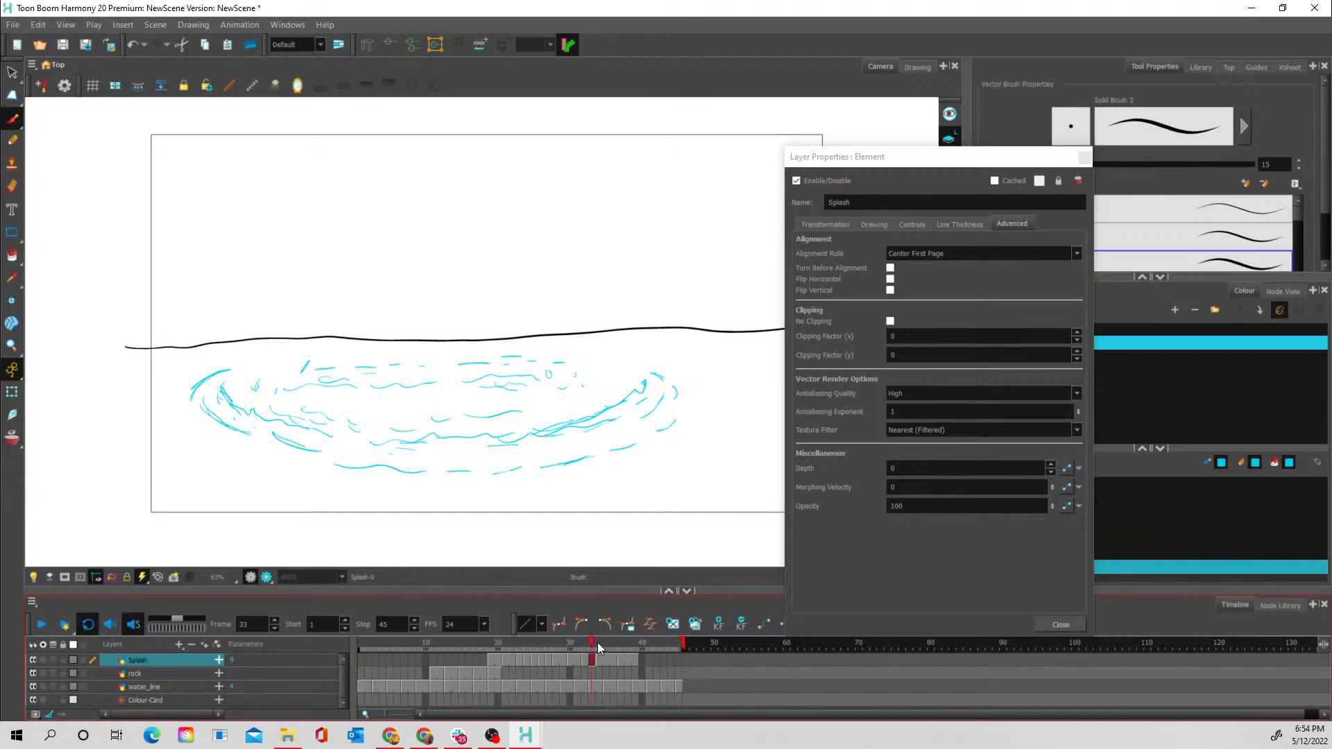
pyautogui.click(830, 515)
pyautogui.click(974, 507)
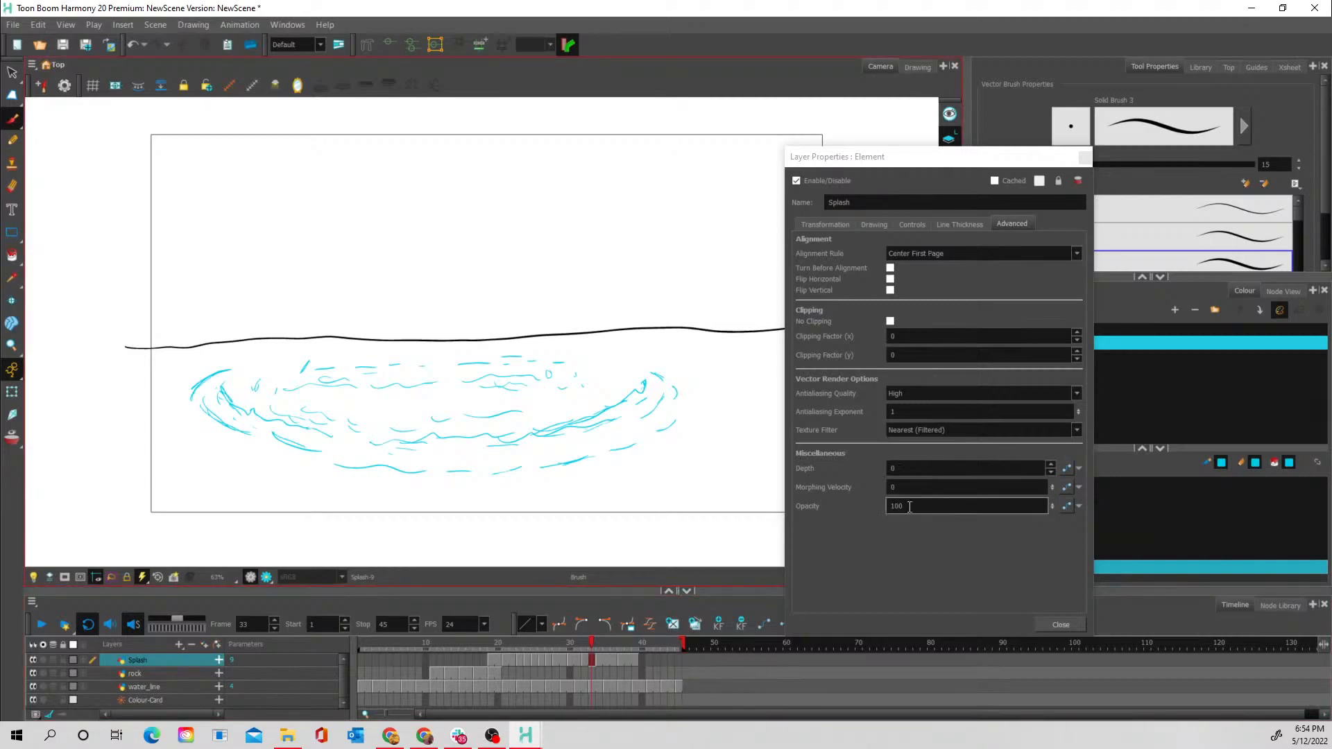
pyautogui.click(1067, 506)
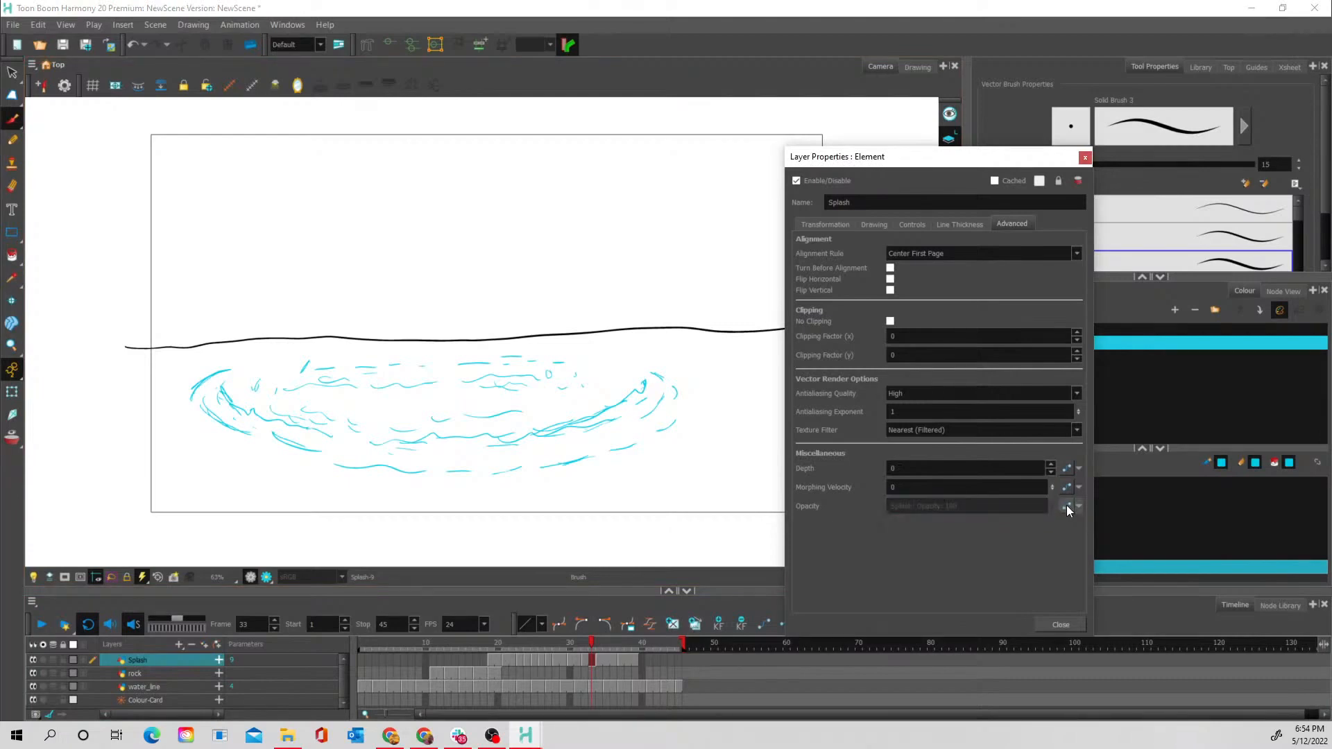
pyautogui.click(1068, 505)
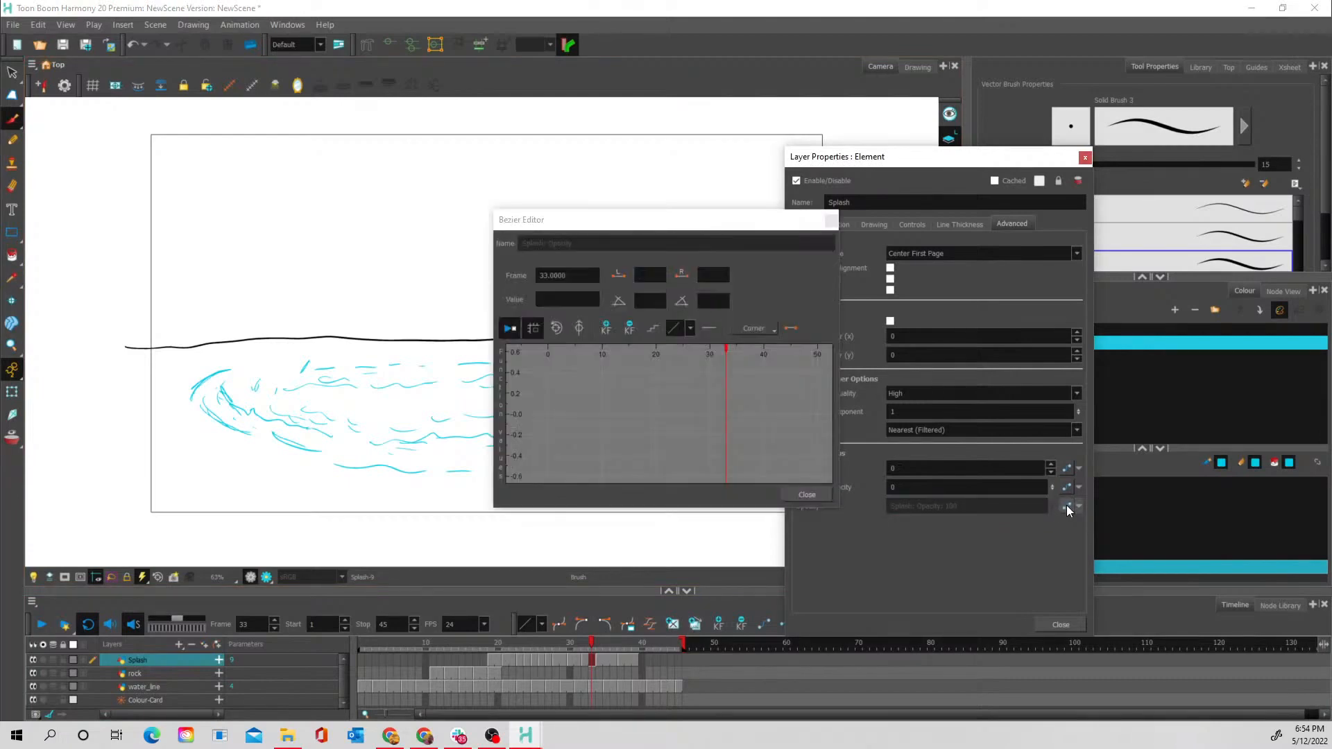
# Add an opacity keyframe with a value of 100 at frame 32 of the Splash layer and fit it in the graph
pyautogui.click(815, 448)
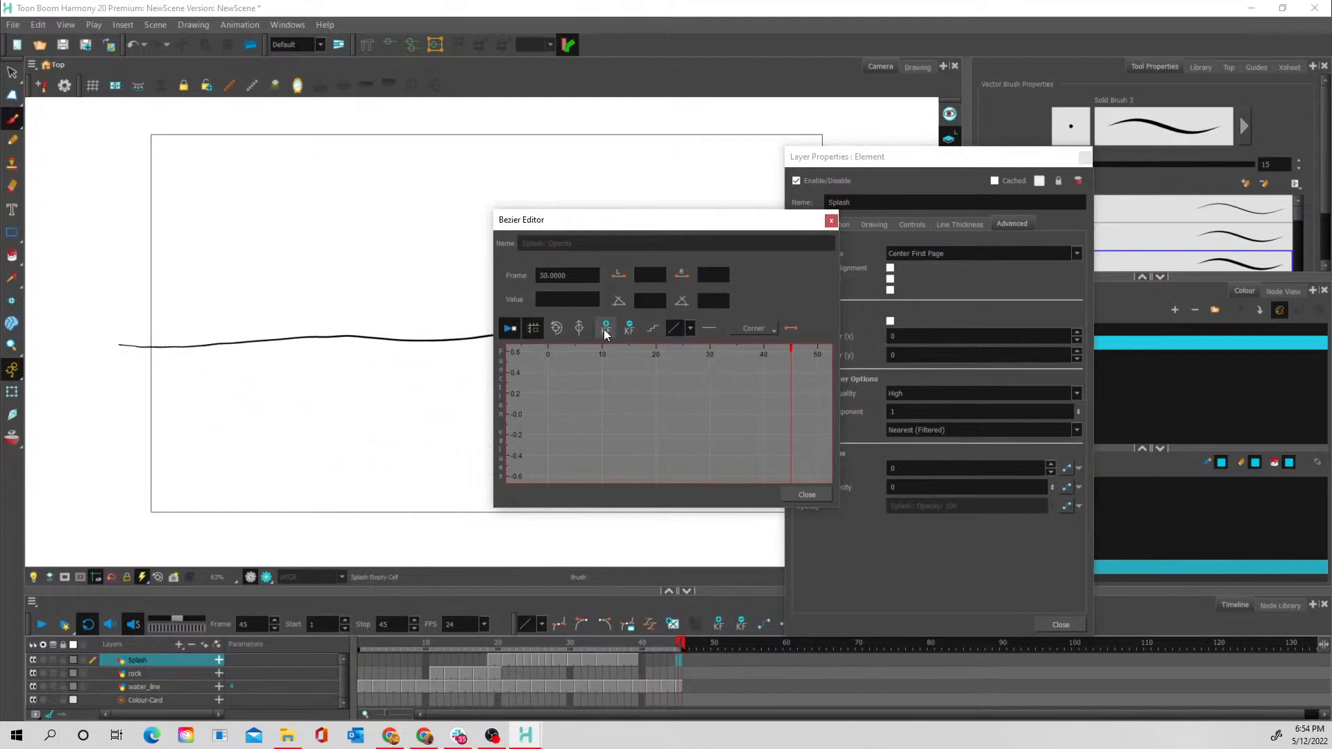
pyautogui.rightClick(615, 405)
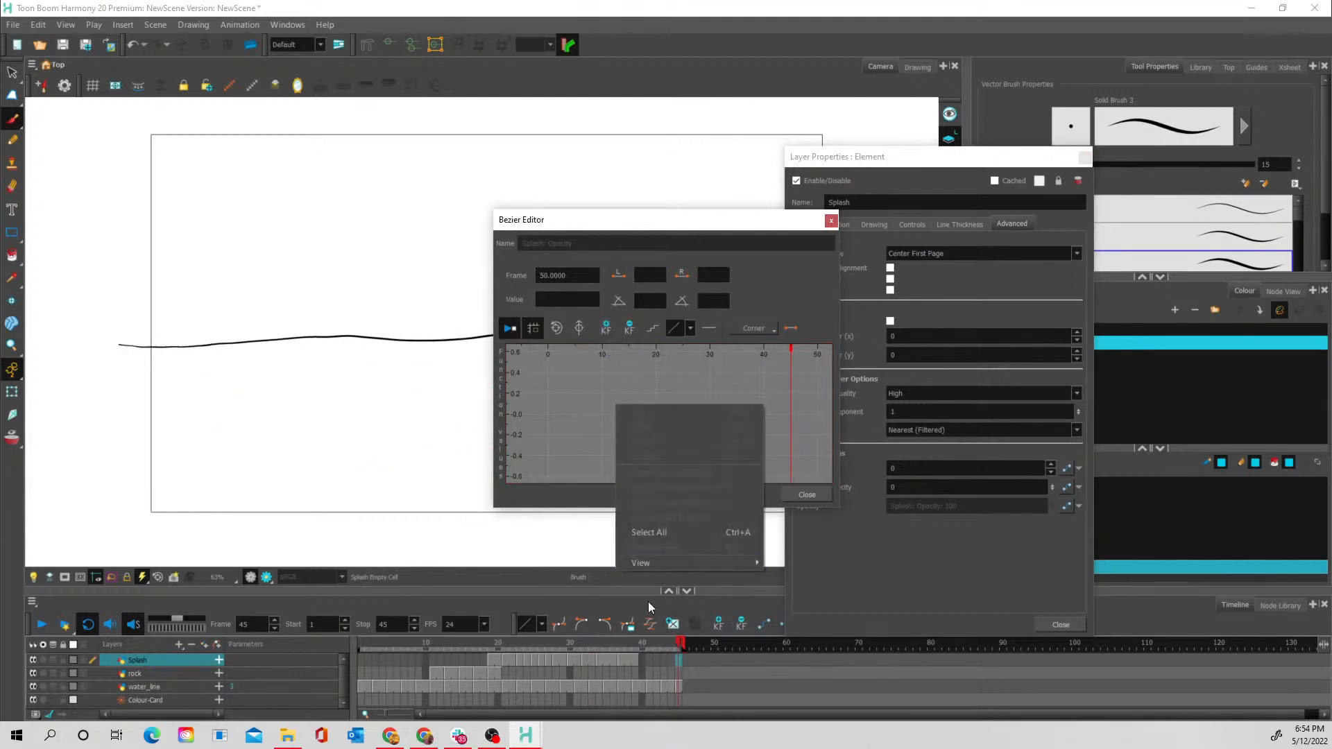
pyautogui.click(591, 641)
pyautogui.click(591, 641)
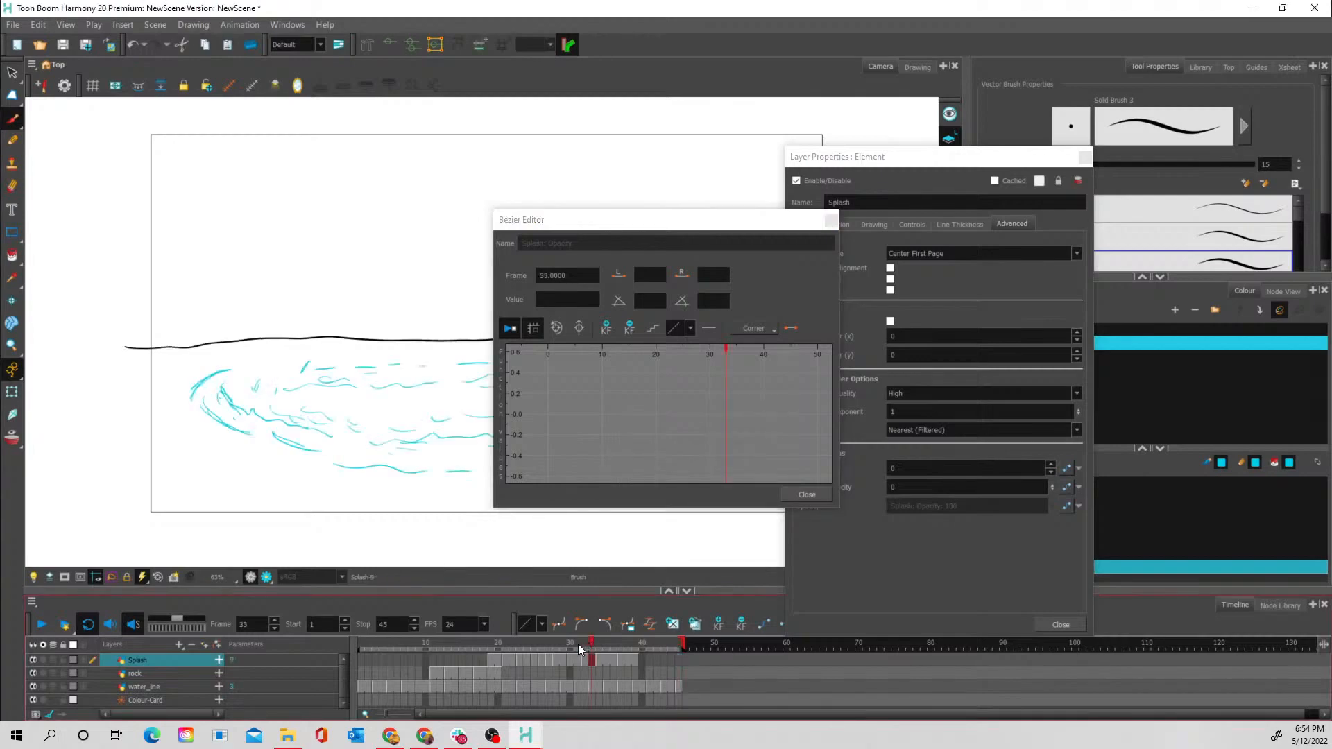
pyautogui.click(579, 644)
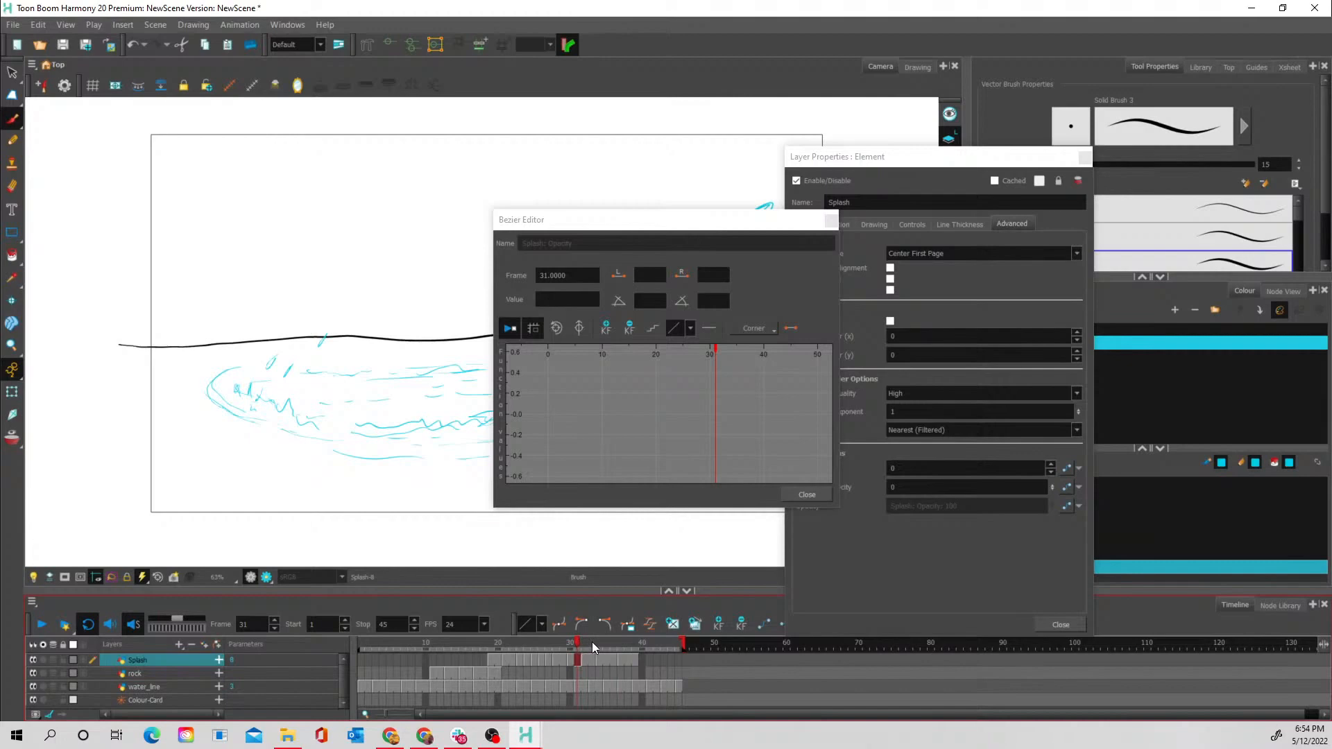
pyautogui.click(584, 643)
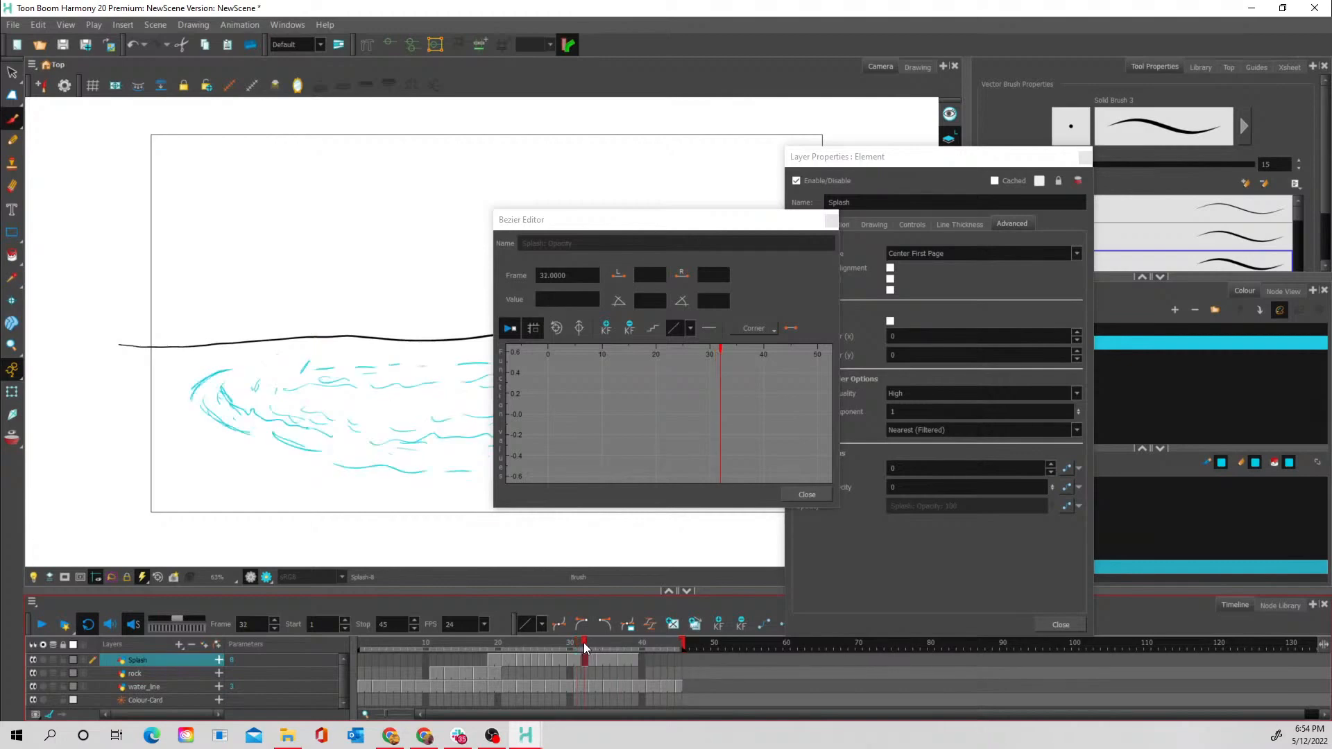
pyautogui.click(607, 329)
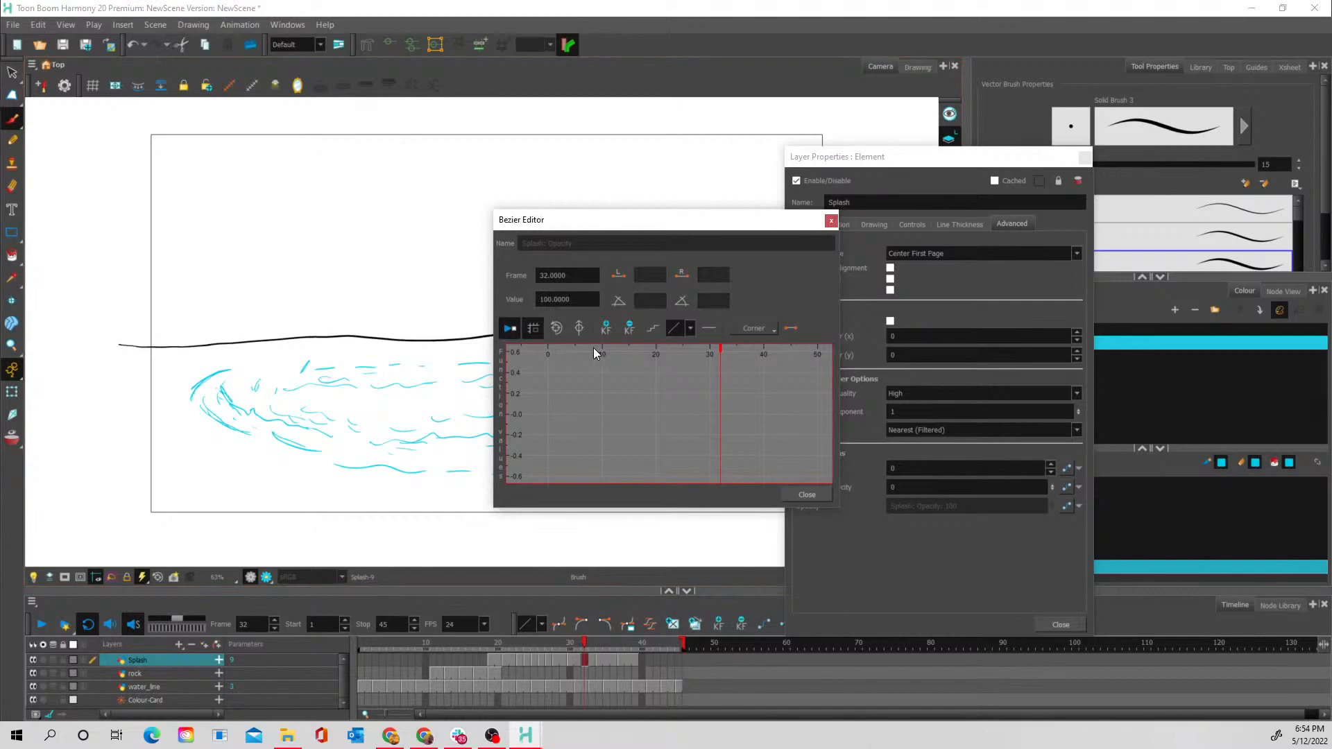
pyautogui.click(556, 331)
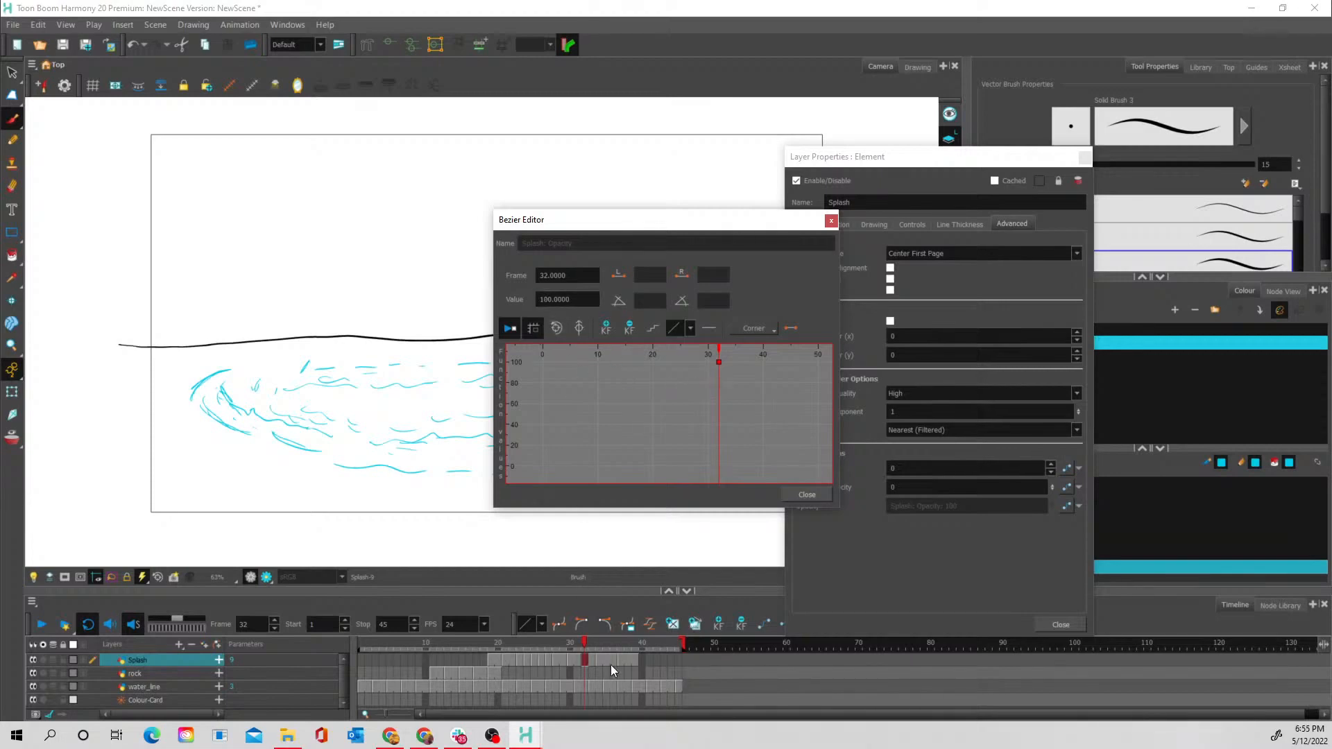
# Add a second Splash opacity keyframe at frame 39 and set its value to 0
pyautogui.click(637, 662)
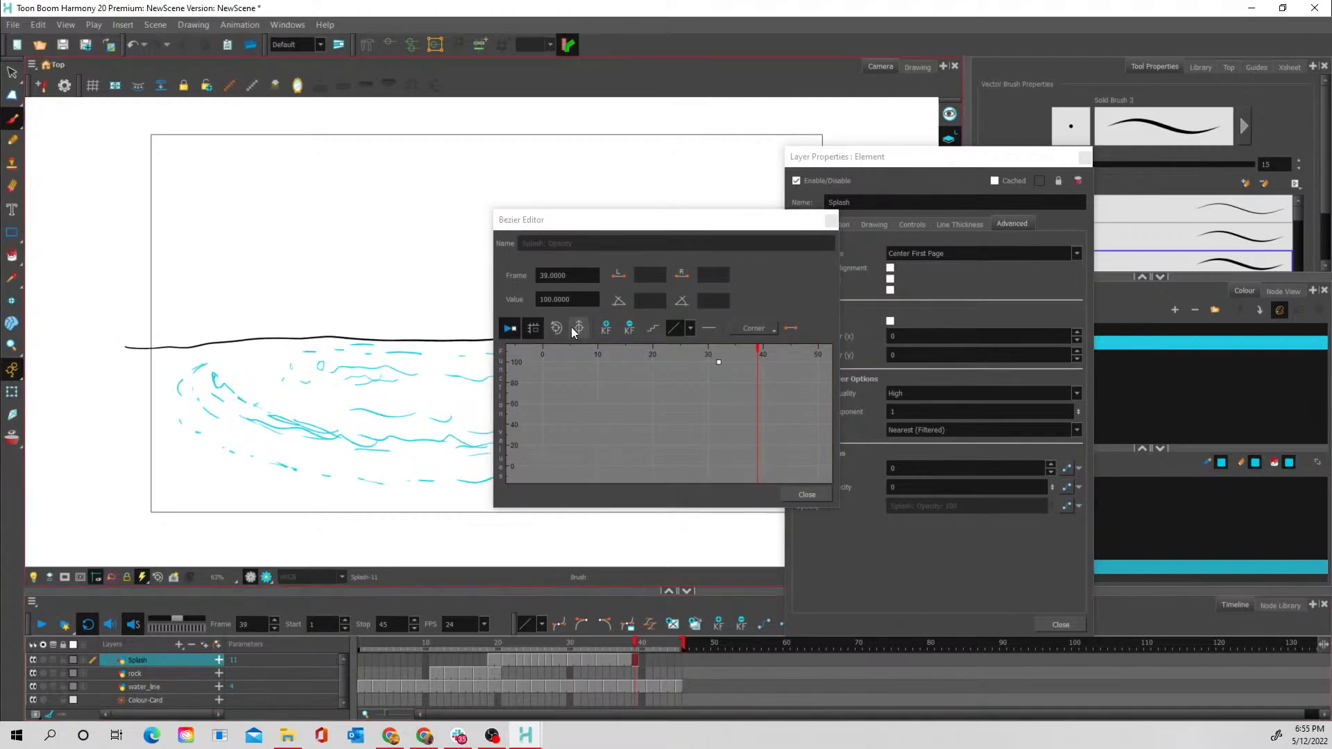
pyautogui.click(608, 328)
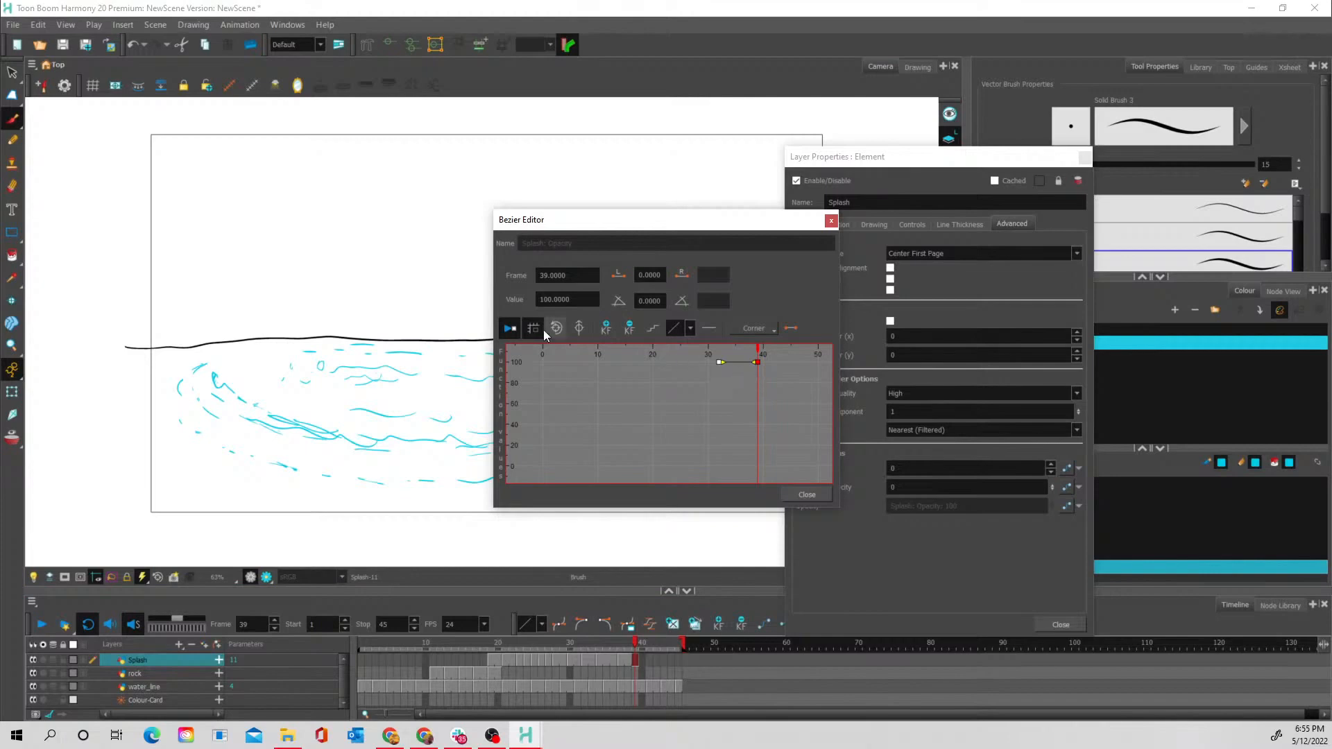
pyautogui.click(573, 300)
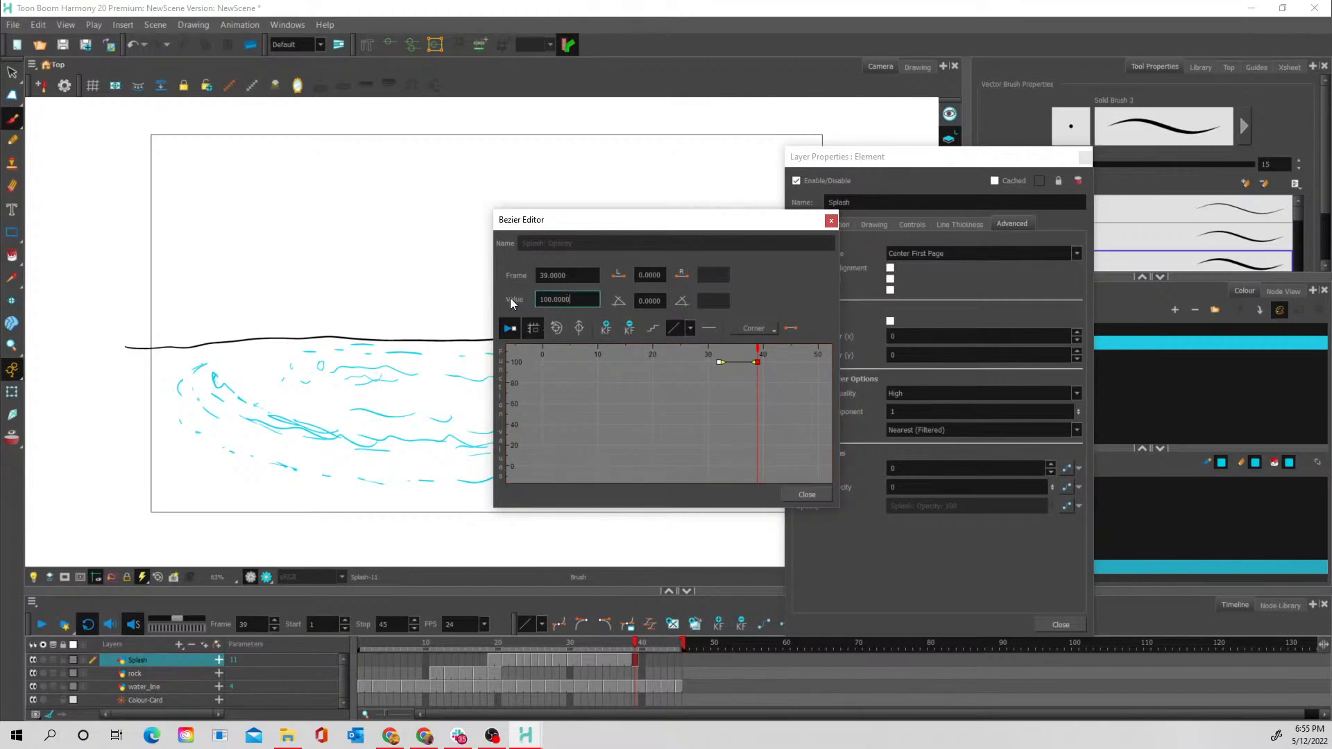
pyautogui.moveTo(578, 300); pyautogui.dragTo(536, 300)
pyautogui.write('0')
pyautogui.press('Return')
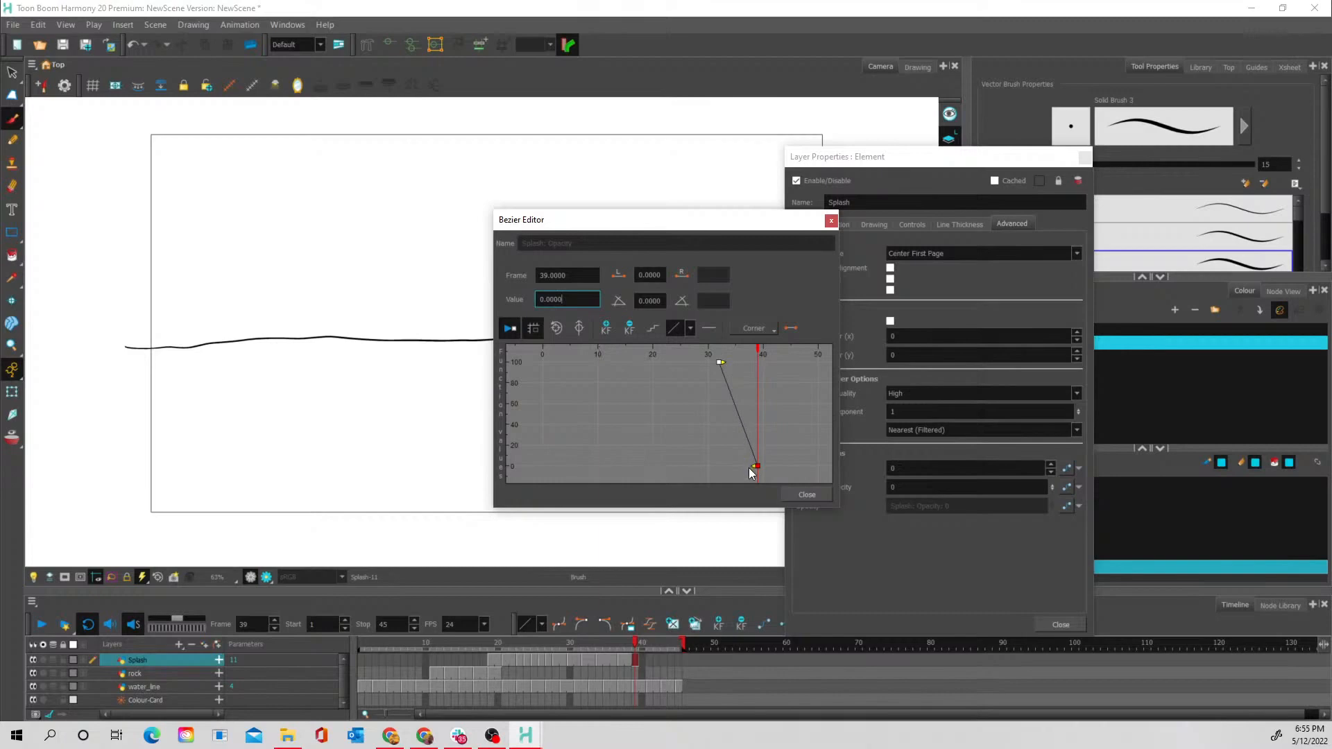
# Check the opacity fade across frames 30 to 39 with the Bezier Editor moved aside, and close the editor and layer properties
pyautogui.moveTo(736, 227); pyautogui.dragTo(951, 189)
pyautogui.moveTo(571, 643)
pyautogui.mouseDown()
pyautogui.moveTo(637, 649)
pyautogui.moveTo(535, 650)
pyautogui.moveTo(636, 652)
pyautogui.mouseUp()
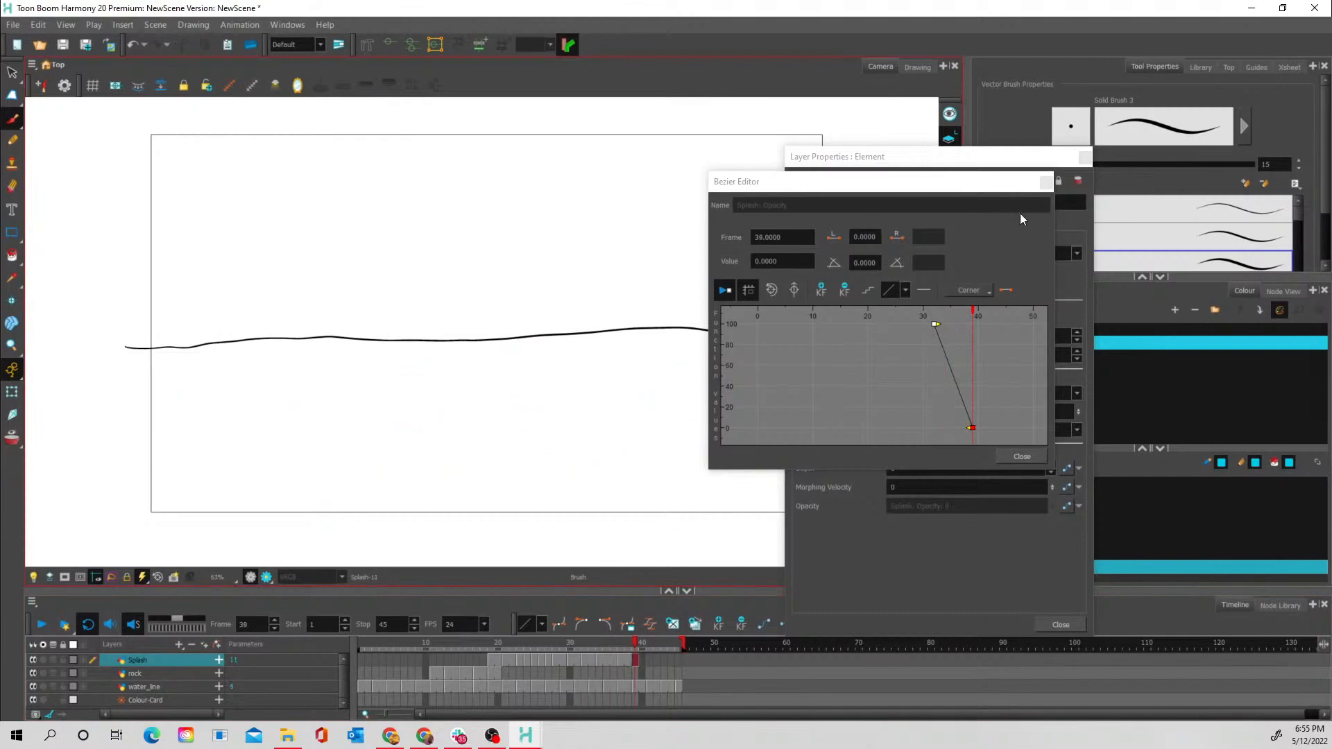
pyautogui.click(1045, 183)
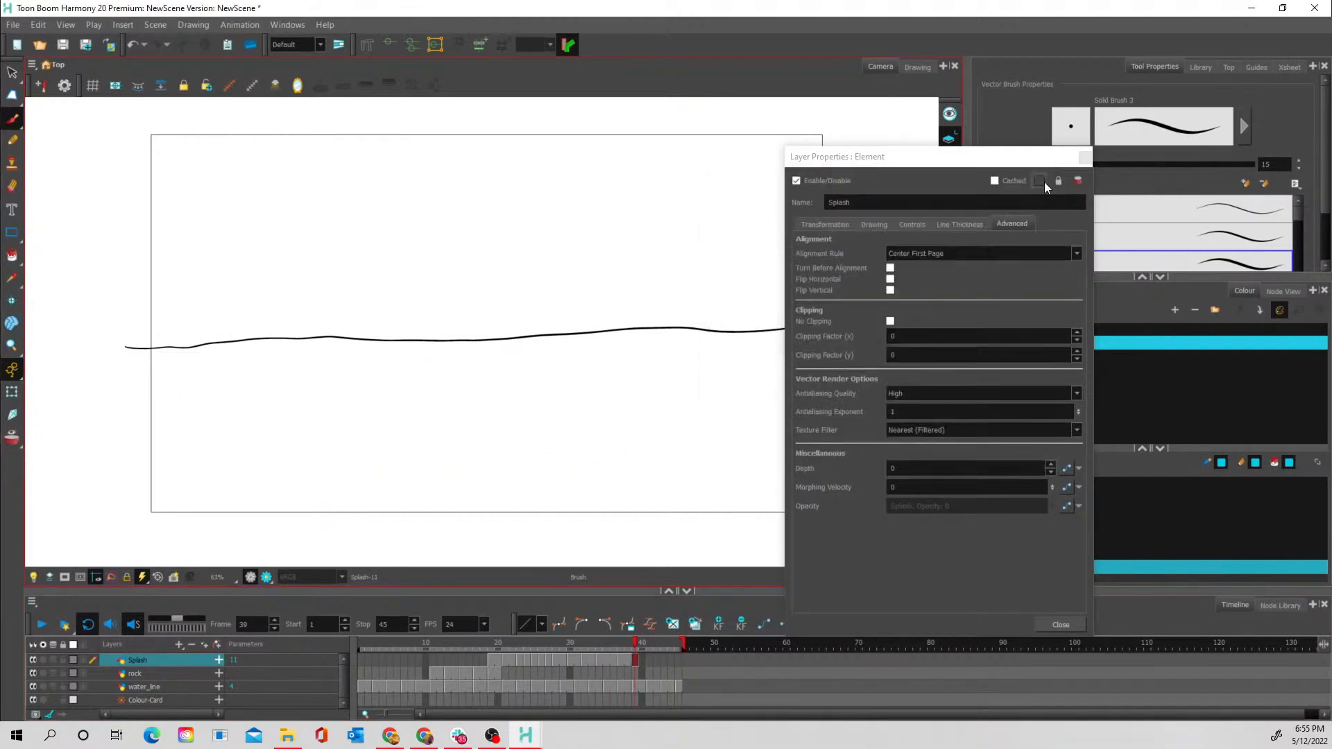
pyautogui.click(1085, 158)
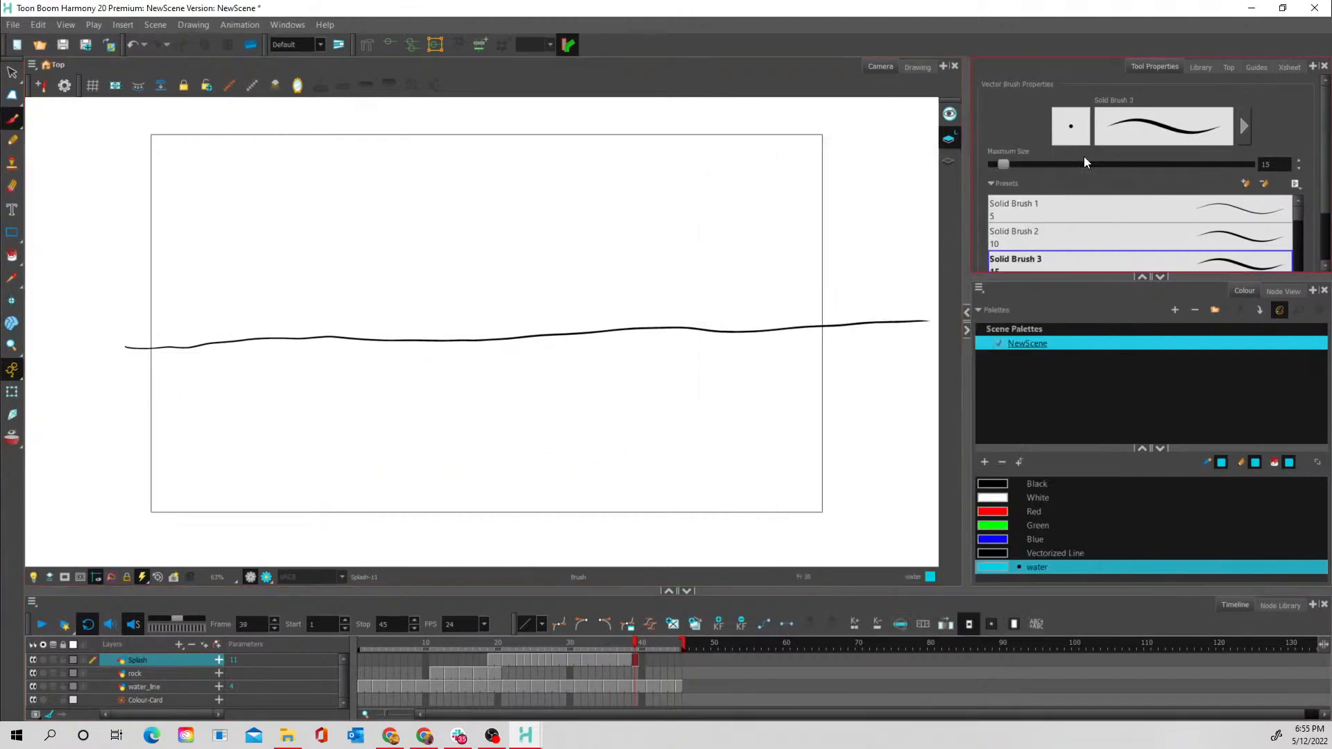
# Play back the animation from frame 30 and scrub the splash from frame 20 to 35 to review its timing and fade
pyautogui.moveTo(571, 639)
pyautogui.mouseDown()
pyautogui.moveTo(649, 645)
pyautogui.moveTo(572, 640)
pyautogui.mouseUp()
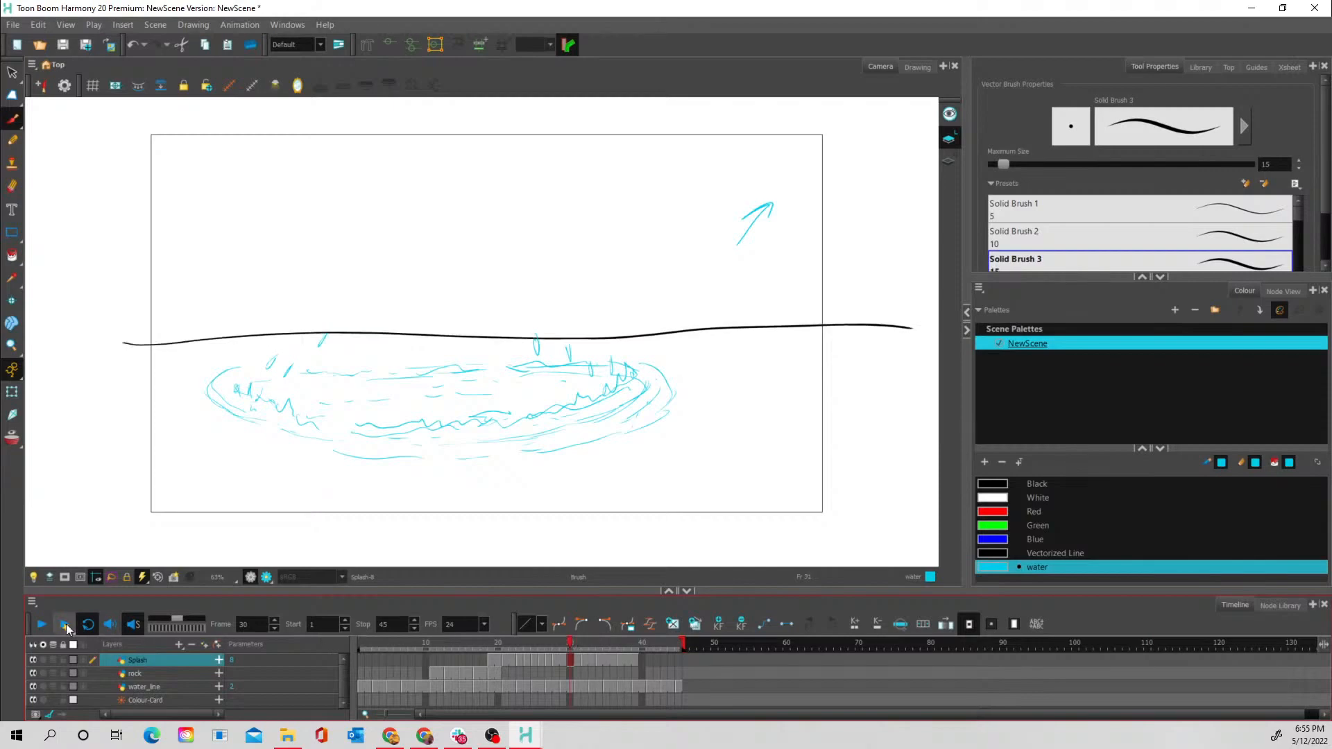
pyautogui.click(44, 621)
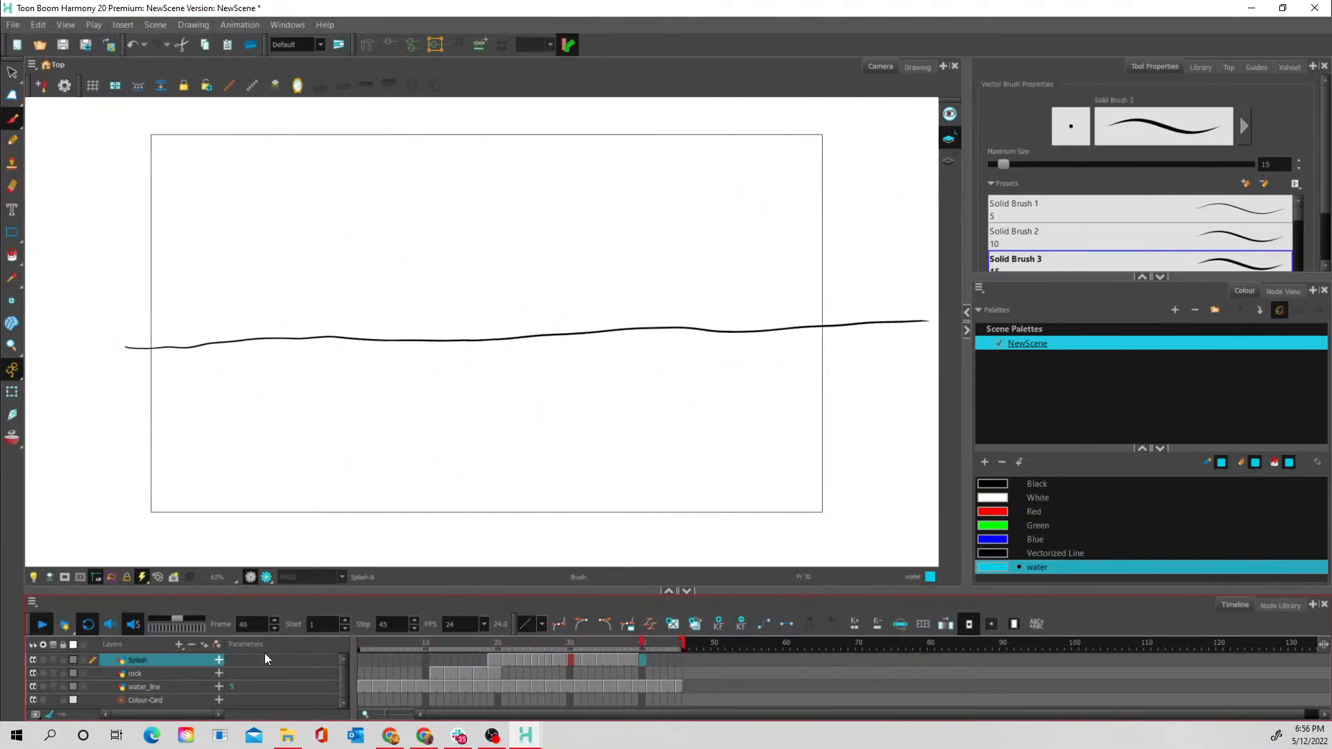
pyautogui.click(496, 640)
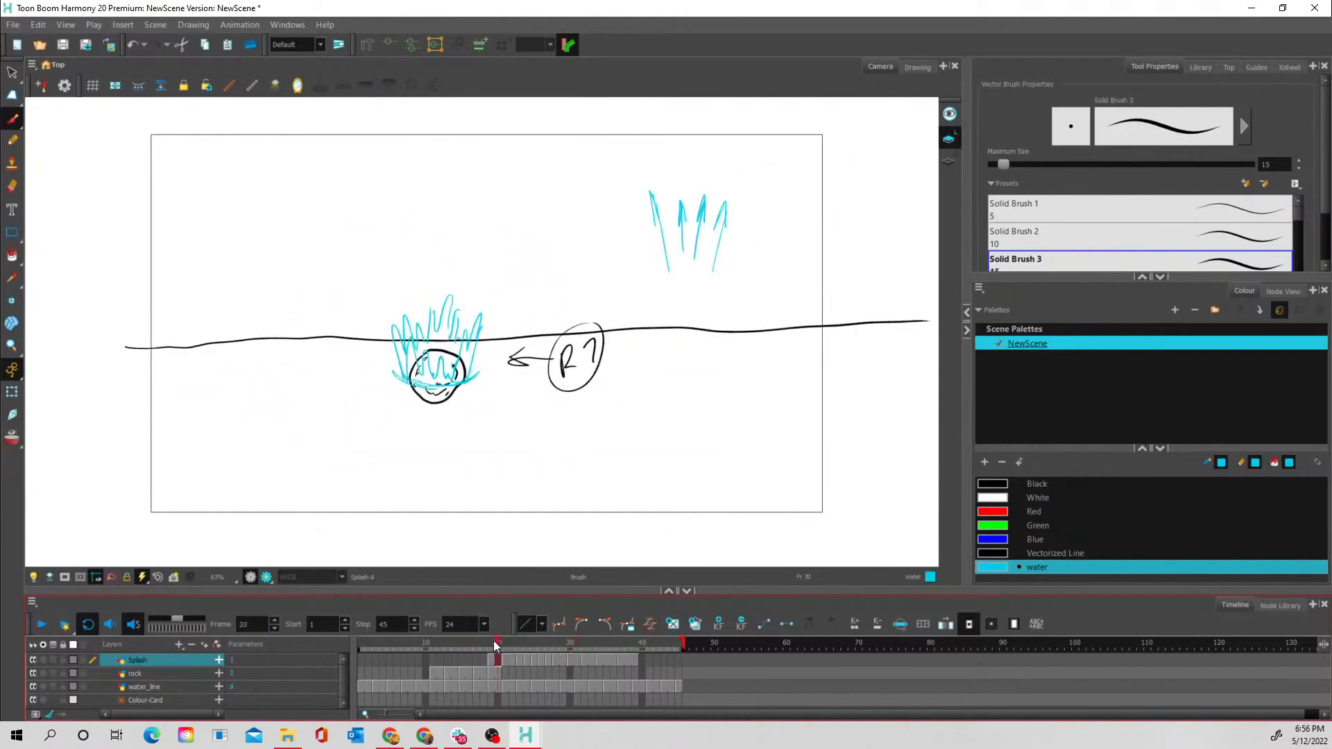
pyautogui.moveTo(497, 642); pyautogui.dragTo(605, 638)
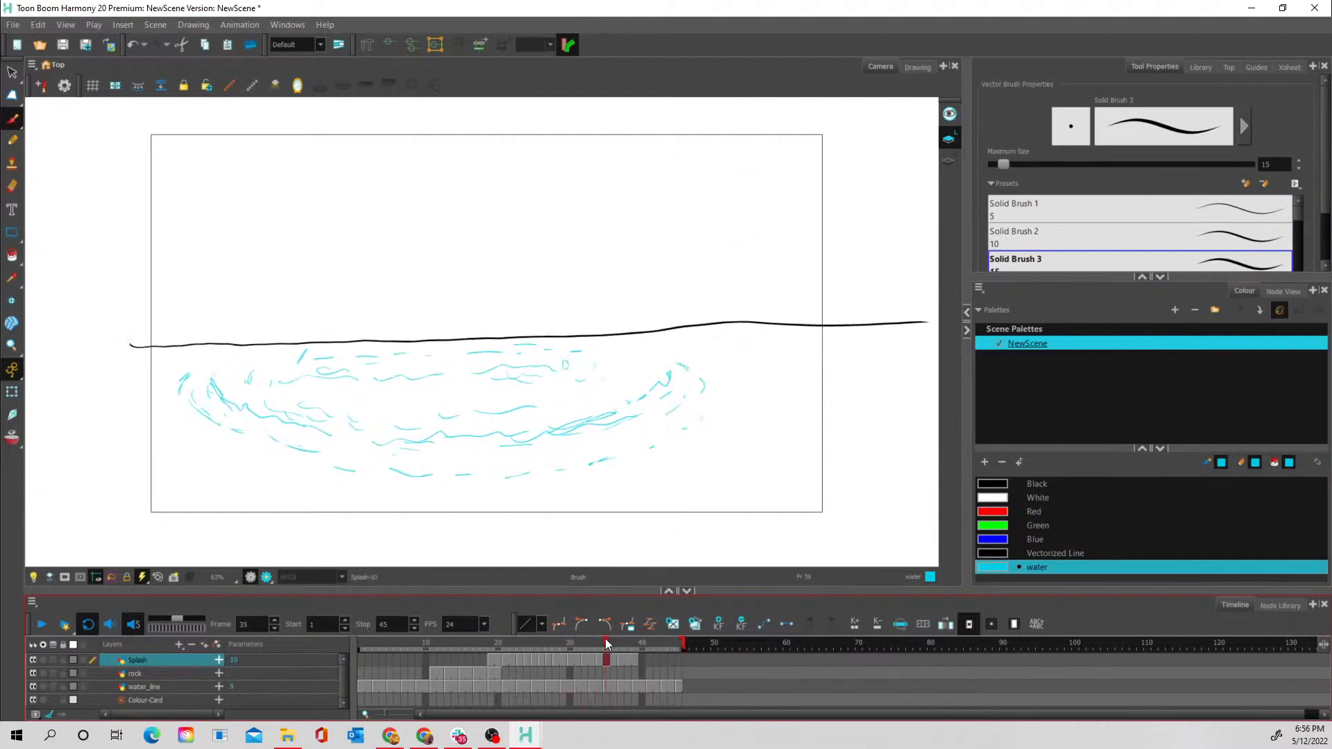